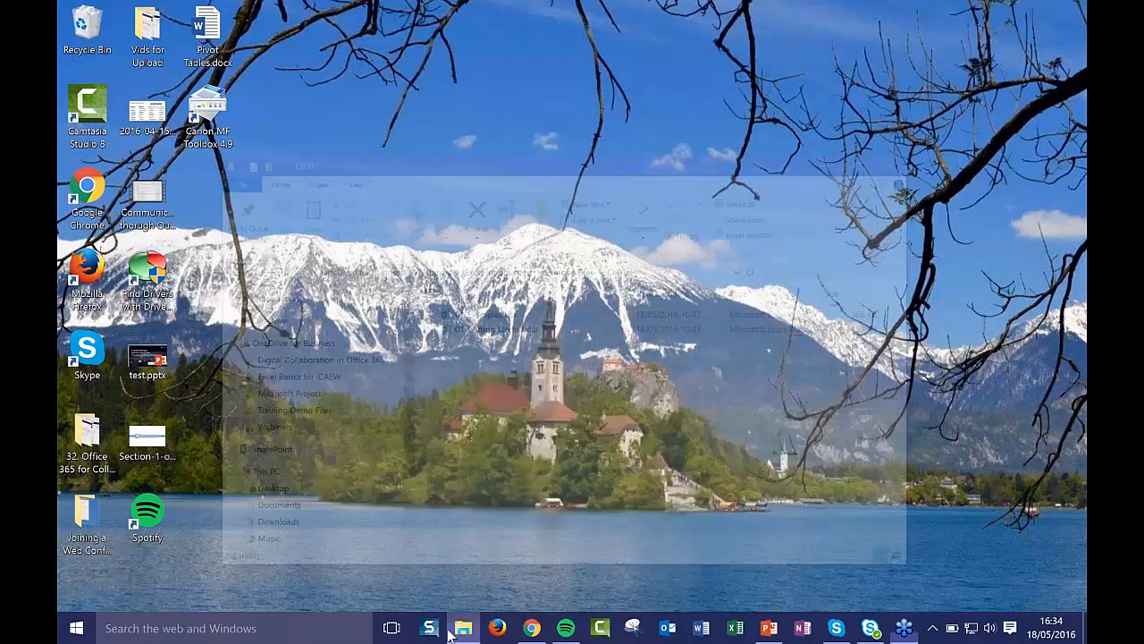
Open the 01-Examples.xlsx workbook, enable its external content, and dismiss the trusted document question
{"action": "double_click", "coordinate": [472, 230]}
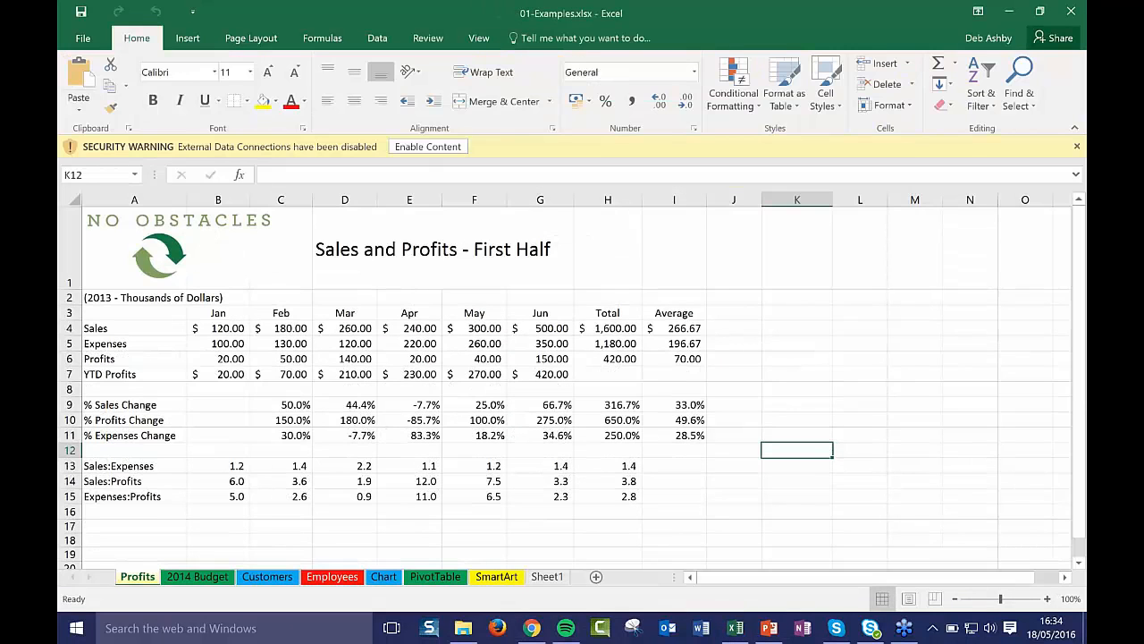
{"action": "left_click", "coordinate": [428, 147]}
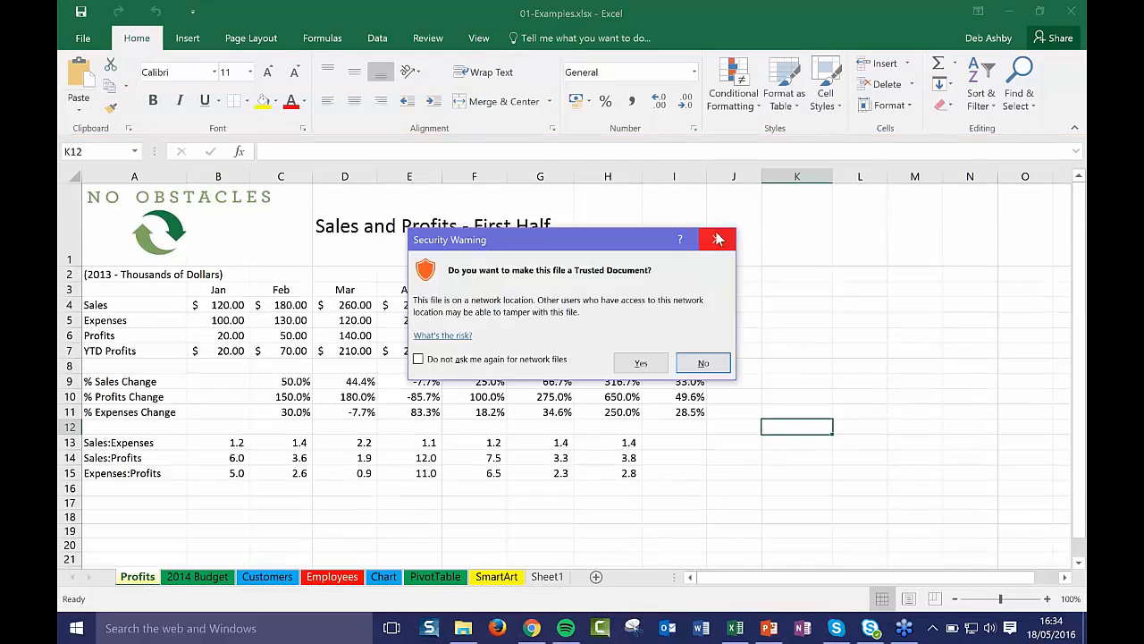
{"action": "left_click", "coordinate": [719, 238]}
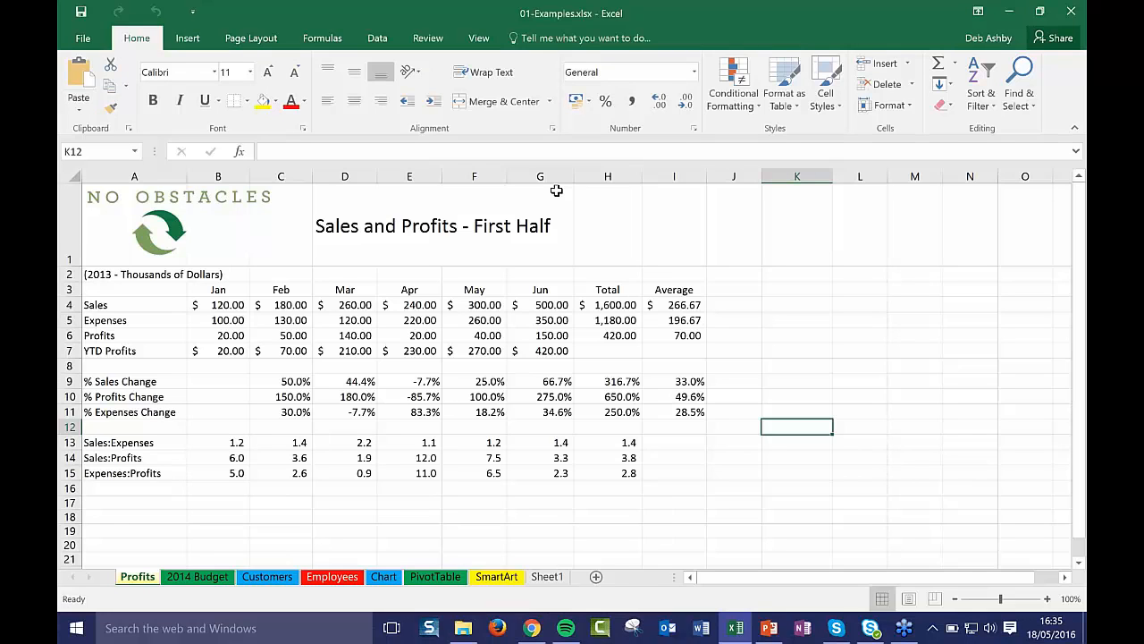
Examine the ribbon's Insert, Page Layout, Formulas, Data, Review and View command sets
{"action": "left_click", "coordinate": [187, 40]}
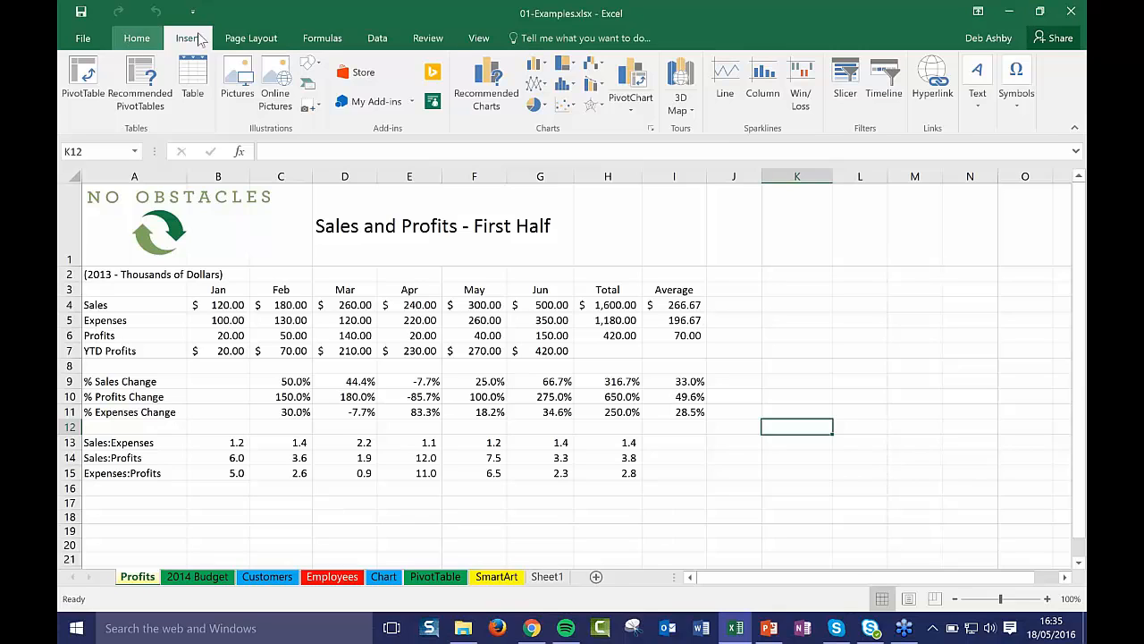
{"action": "left_click", "coordinate": [247, 38]}
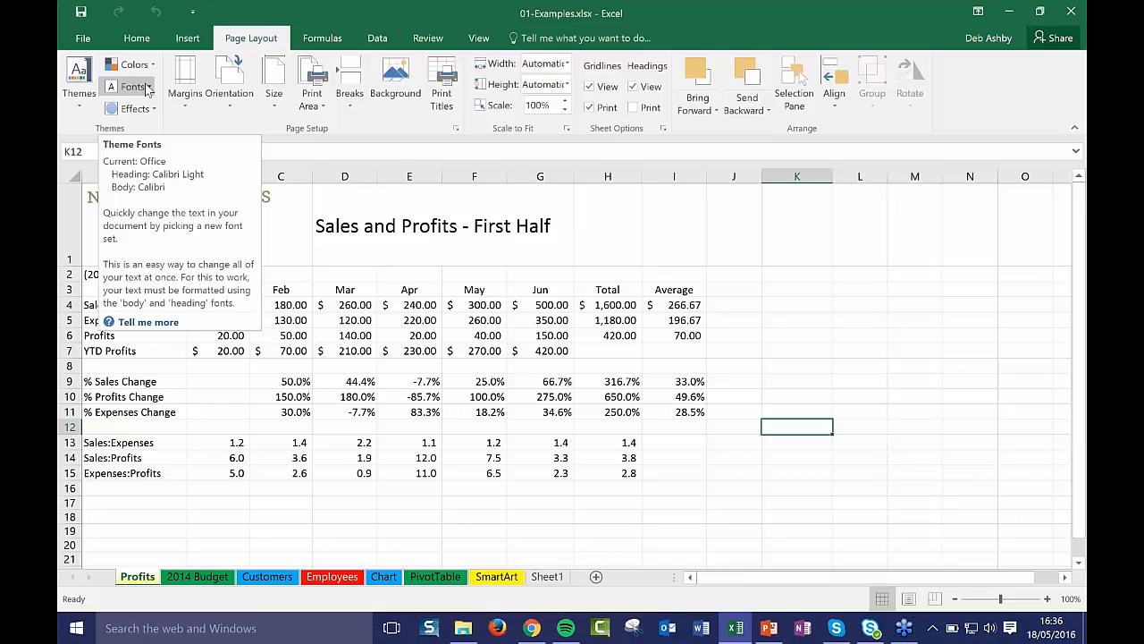
{"action": "left_click", "coordinate": [317, 41]}
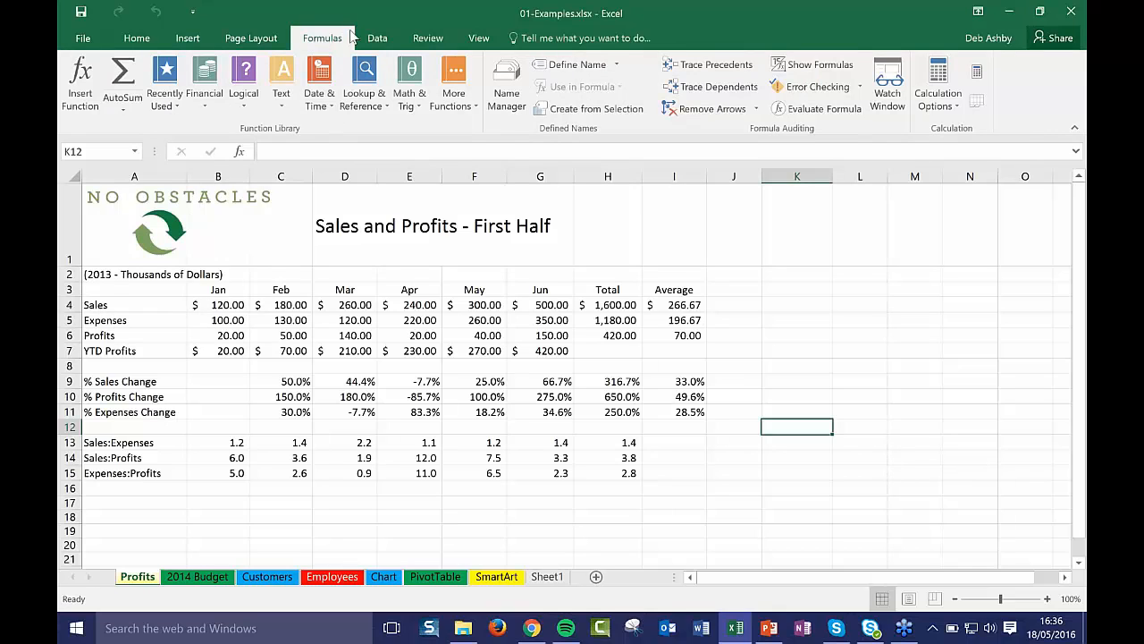
{"action": "left_click", "coordinate": [379, 37]}
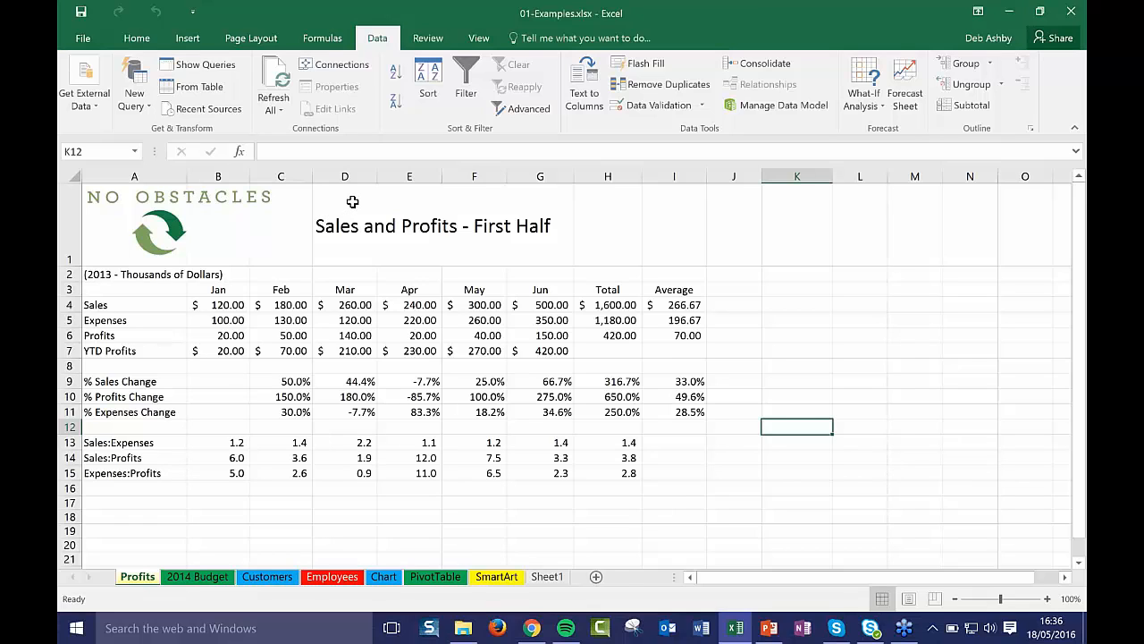
{"action": "left_click", "coordinate": [427, 40]}
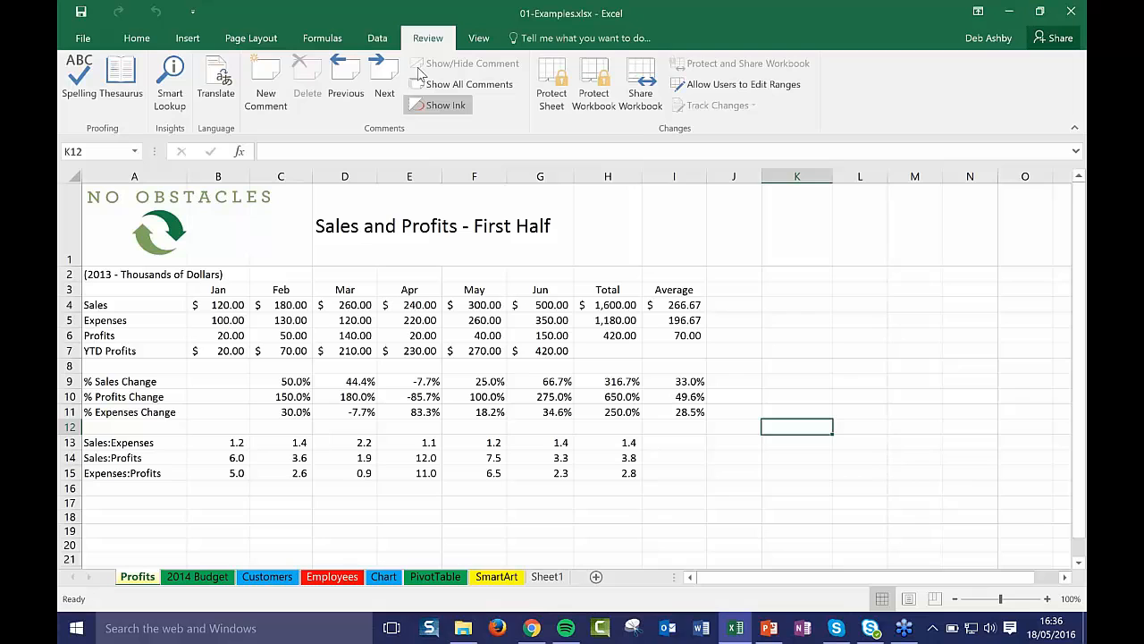
{"action": "left_click", "coordinate": [479, 38]}
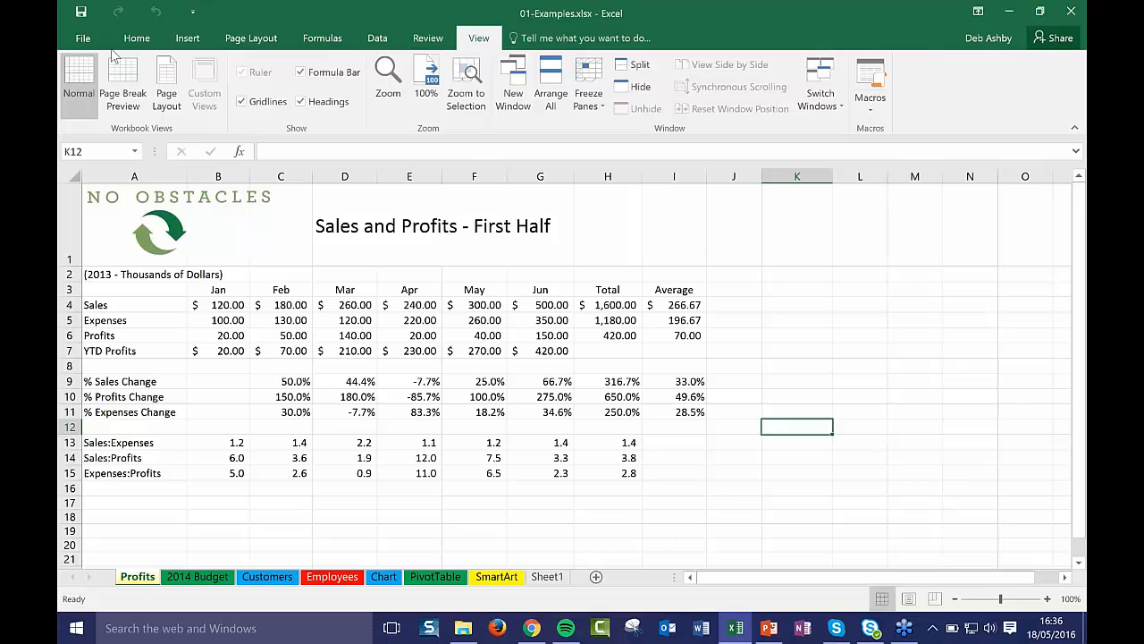
{"action": "key", "text": "XF86AudioRaiseVolume"}
{"action": "key", "text": "XF86AudioRaiseVolume"}
{"action": "key", "text": "XF86AudioRaiseVolume"}
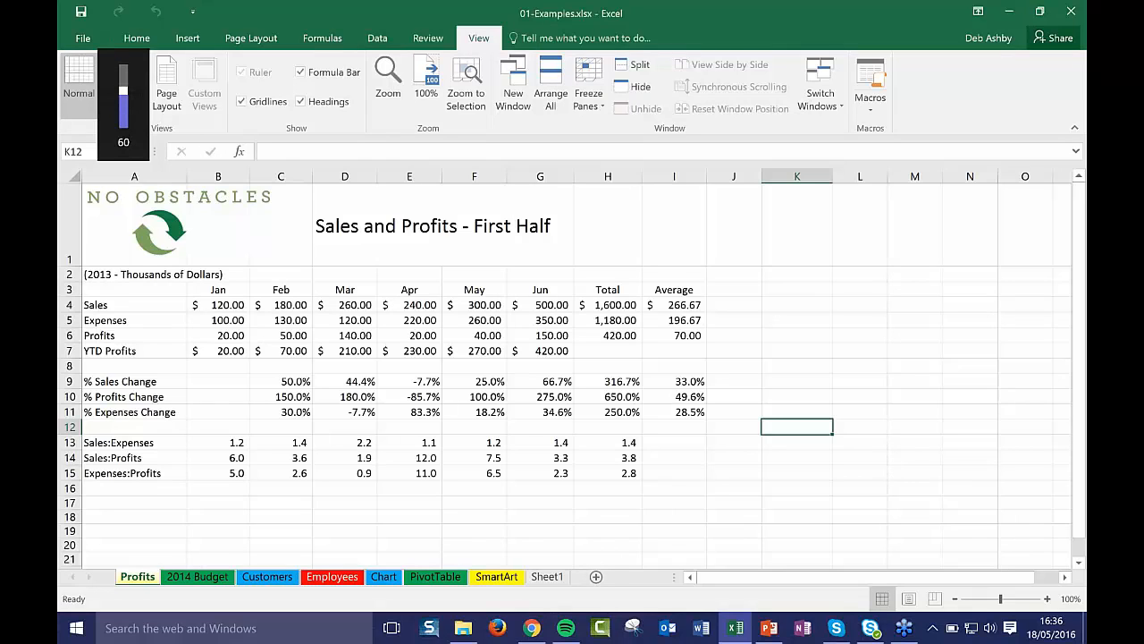
Reopen 01-Examples.xlsx from the Ch01 folder and restore its shrunken workbook window to full size
{"action": "left_click_drag", "start_coordinate": [368, 13], "coordinate": [360, 14]}
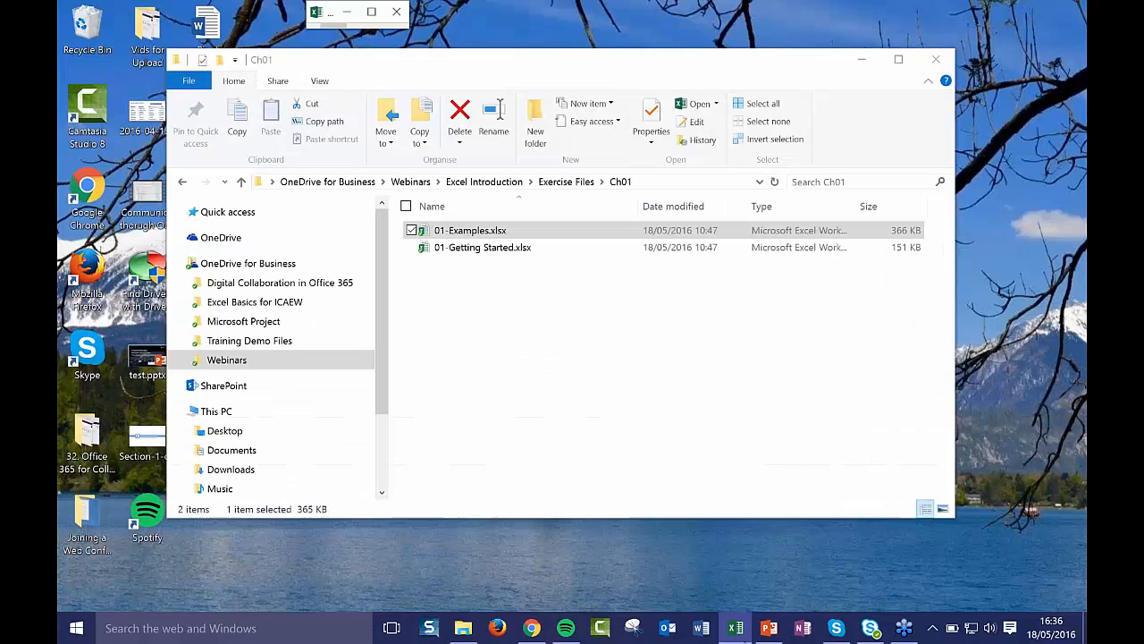
{"action": "left_click", "coordinate": [748, 633]}
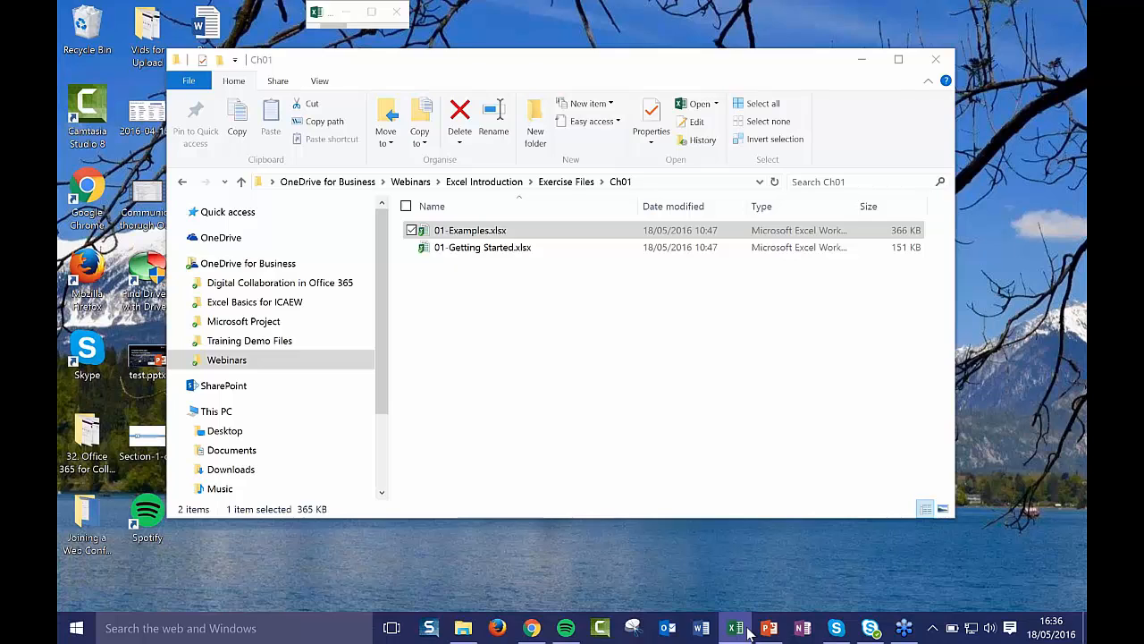
{"action": "double_click", "coordinate": [532, 231]}
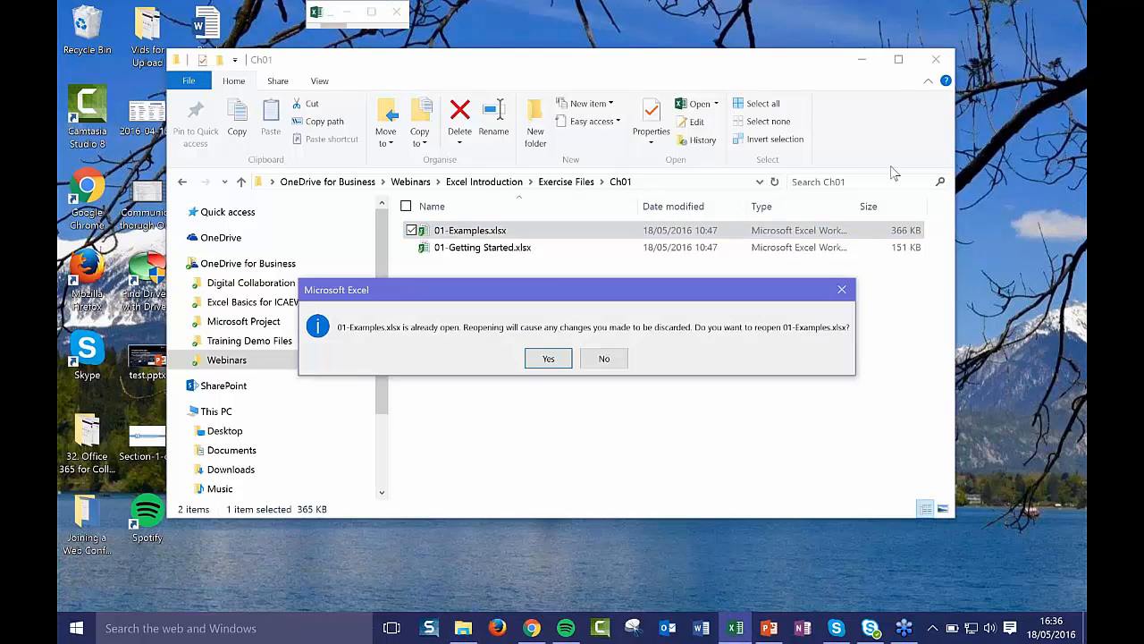
{"action": "left_click", "coordinate": [548, 359]}
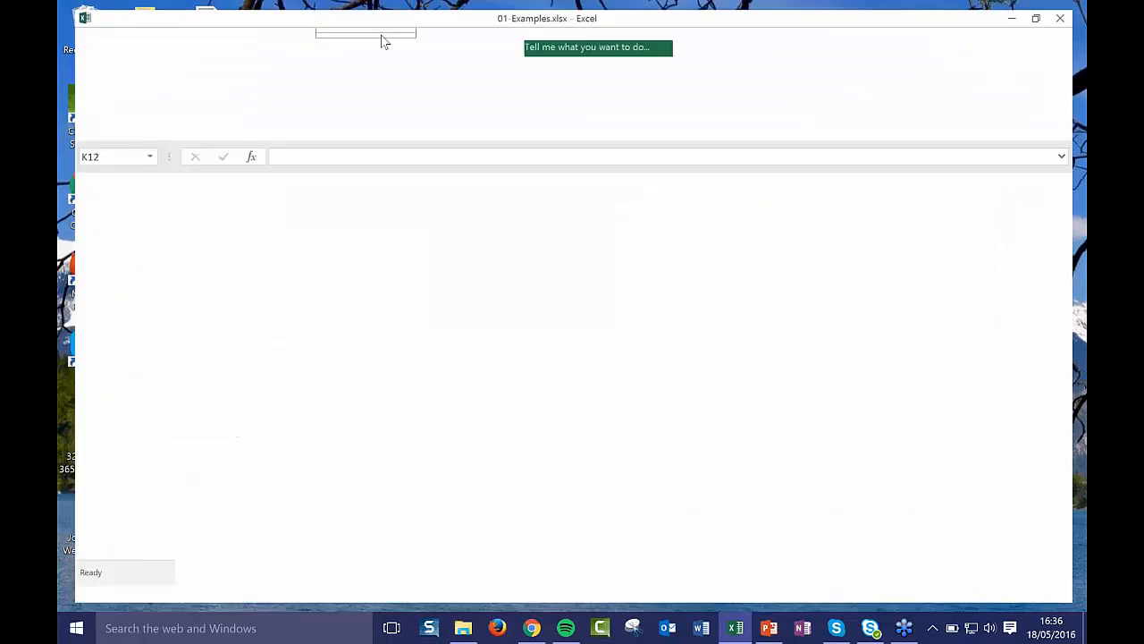
{"action": "left_click_drag", "start_coordinate": [868, 305], "coordinate": [797, 305]}
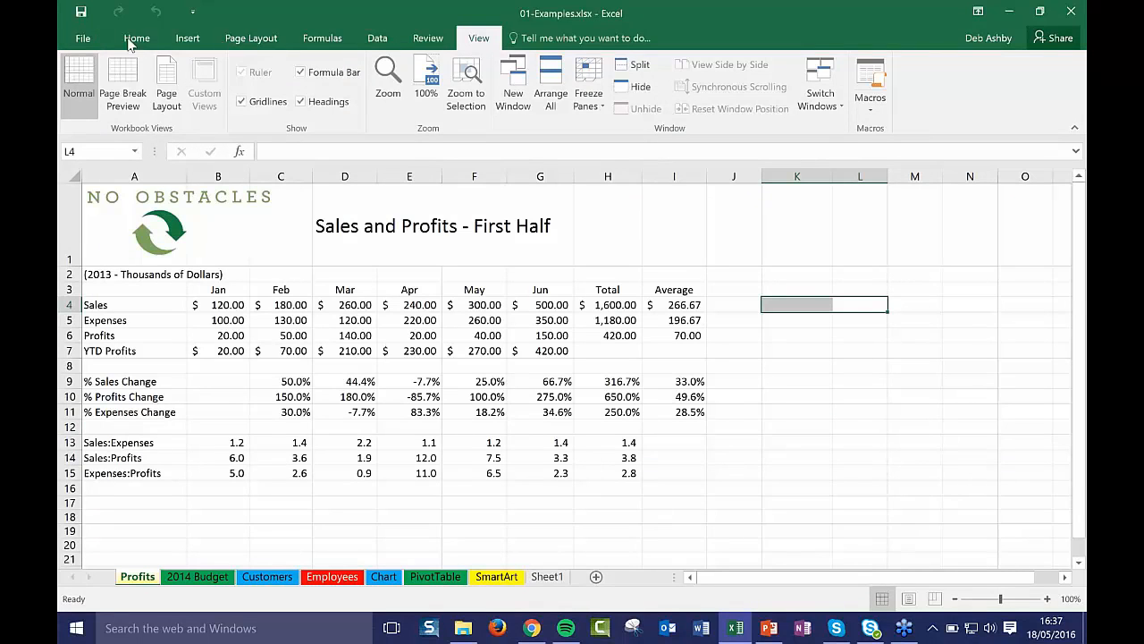
View the workbook's Info page in the Backstage view and return to the Profits sheet
{"action": "left_click", "coordinate": [89, 38]}
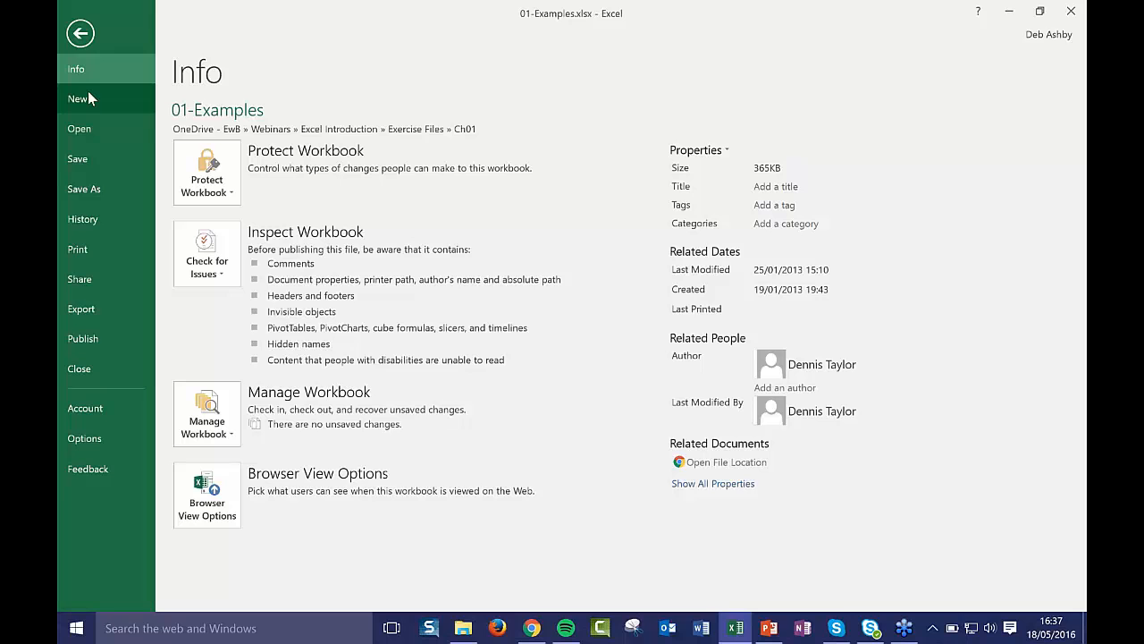
{"action": "left_click", "coordinate": [88, 35]}
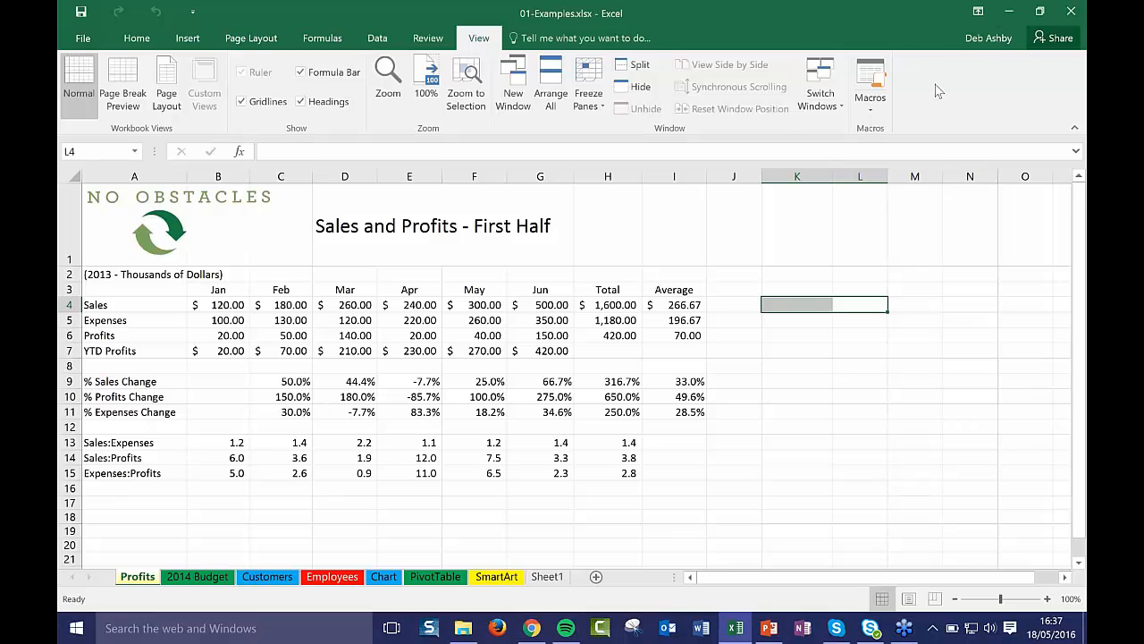
Auto-hide the ribbon and restore it to showing both tabs and commands
{"action": "left_click", "coordinate": [978, 11]}
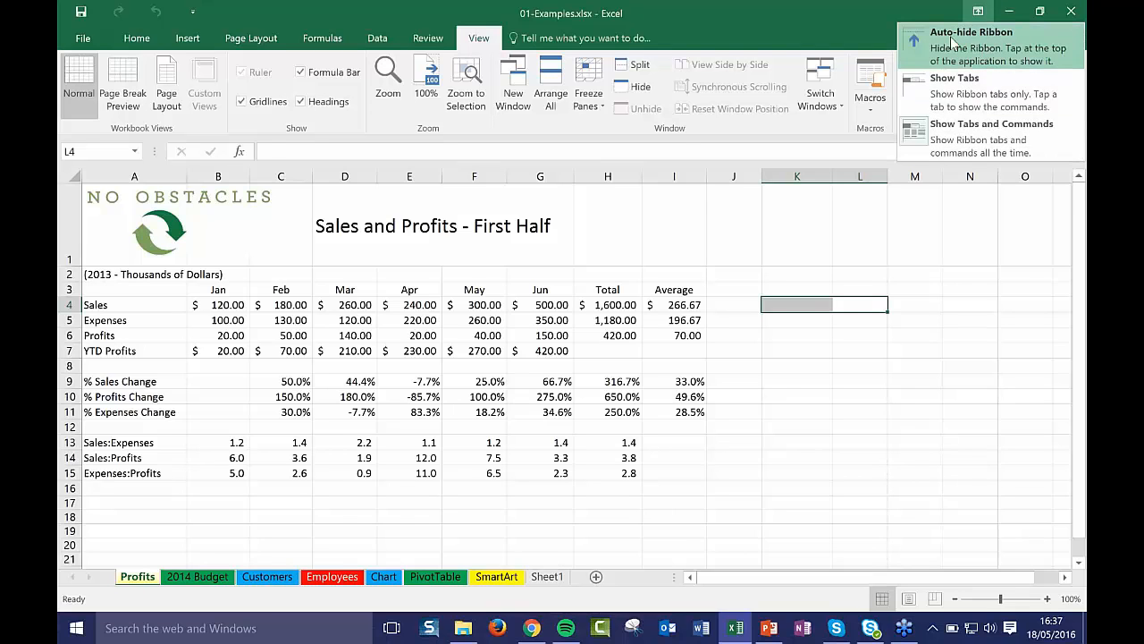
{"action": "left_click", "coordinate": [953, 40]}
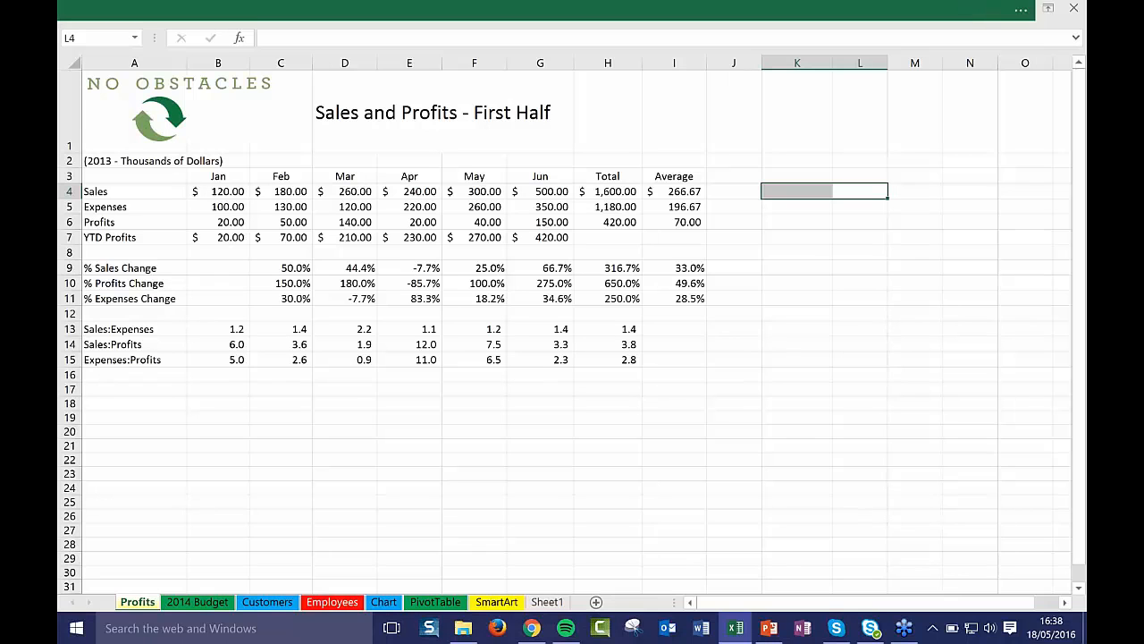
{"action": "left_click", "coordinate": [1050, 10]}
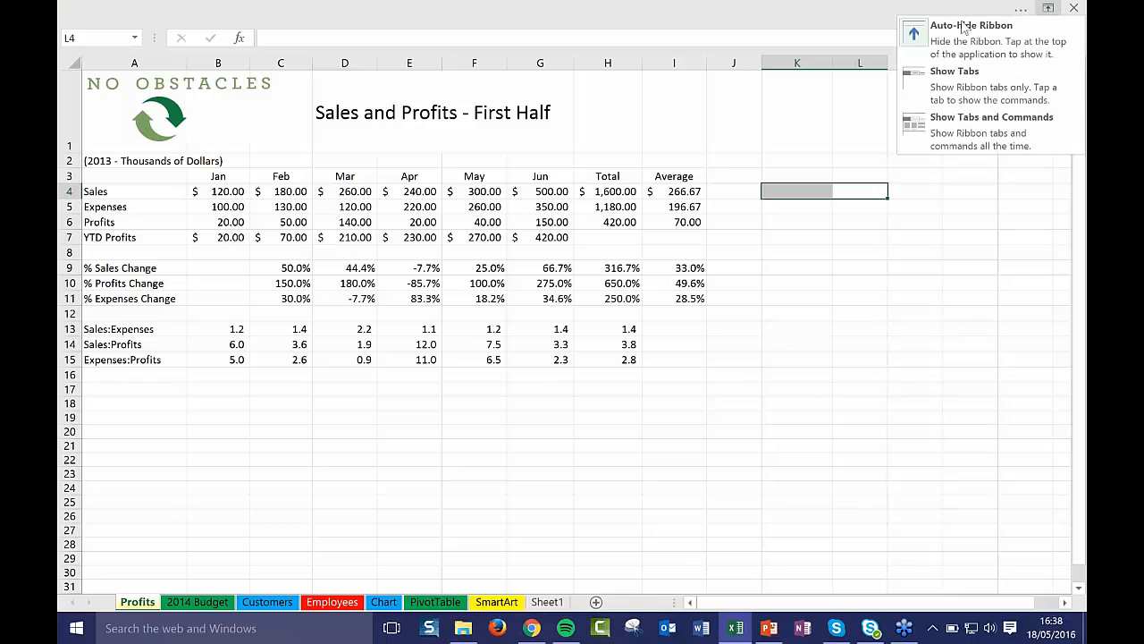
{"action": "left_click", "coordinate": [1003, 132]}
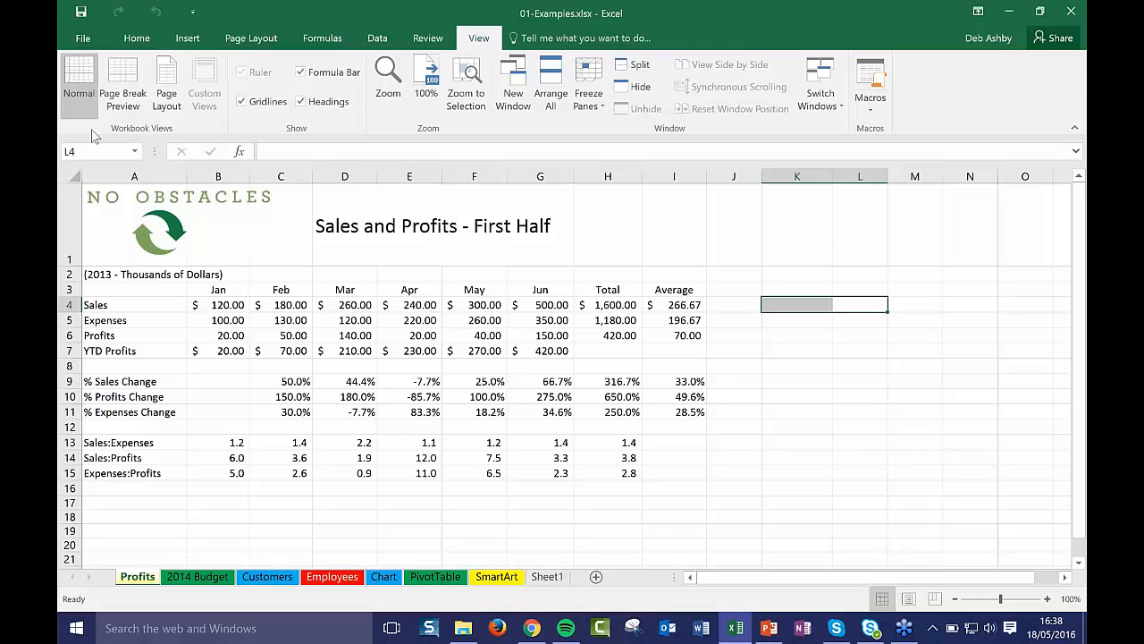
Add the New command to the Quick Access Toolbar
{"action": "left_click", "coordinate": [193, 12]}
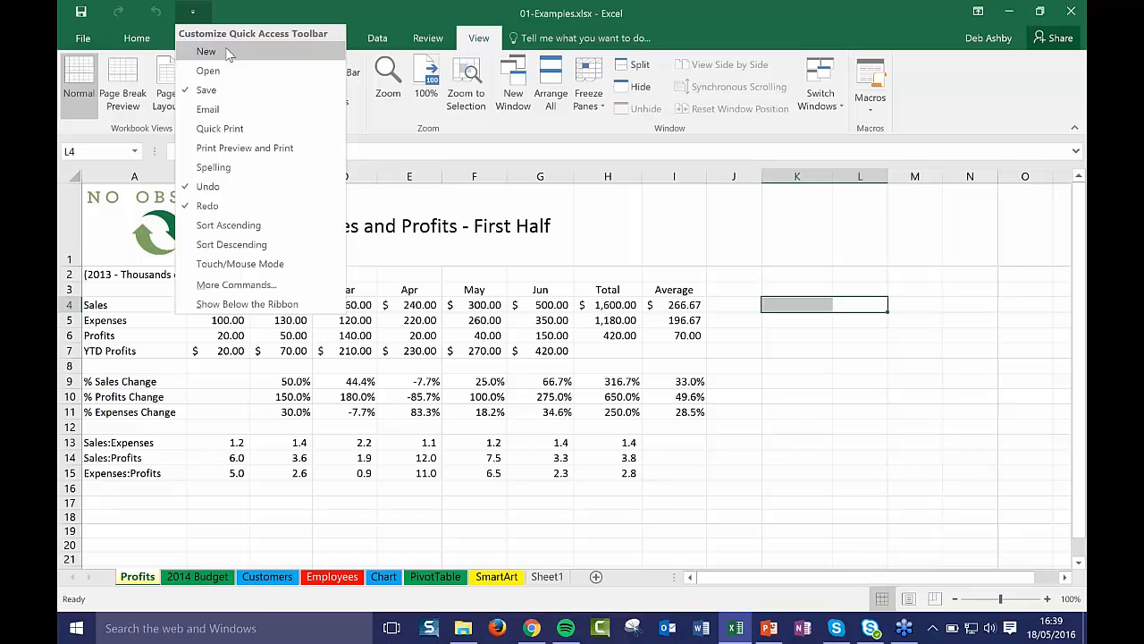
{"action": "left_click", "coordinate": [227, 51]}
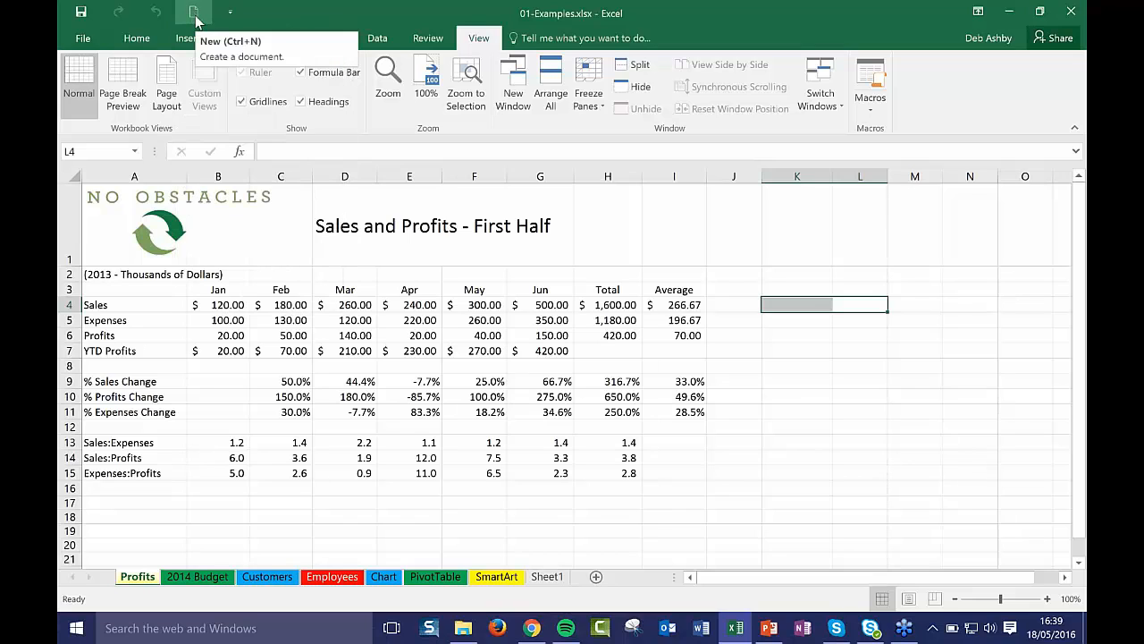
{"action": "left_click", "coordinate": [229, 12]}
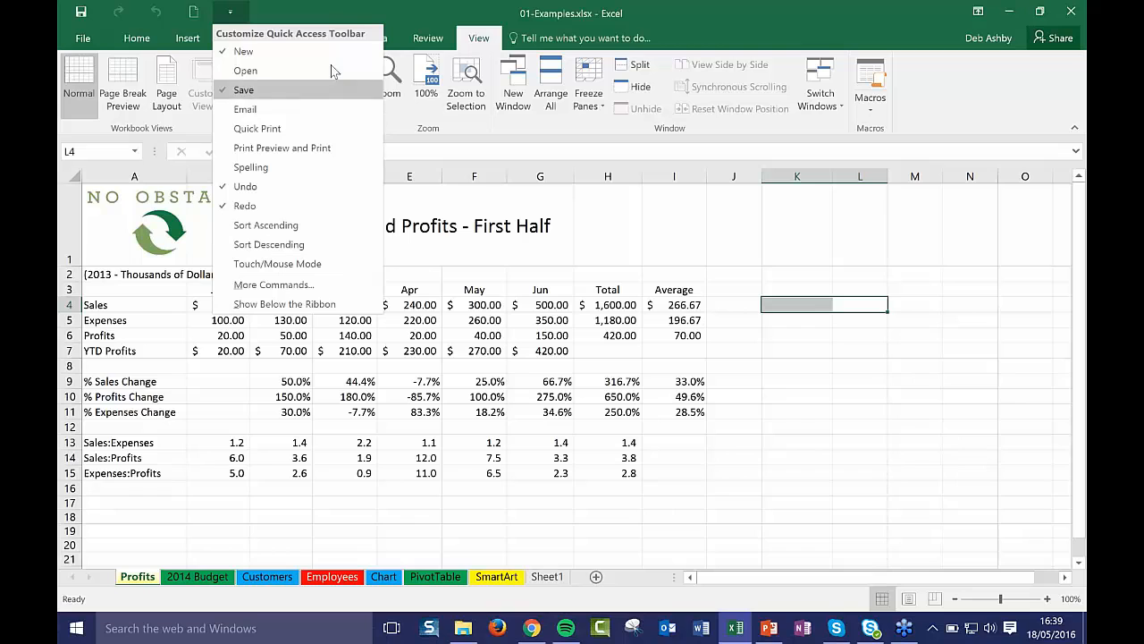
{"action": "left_click", "coordinate": [348, 8]}
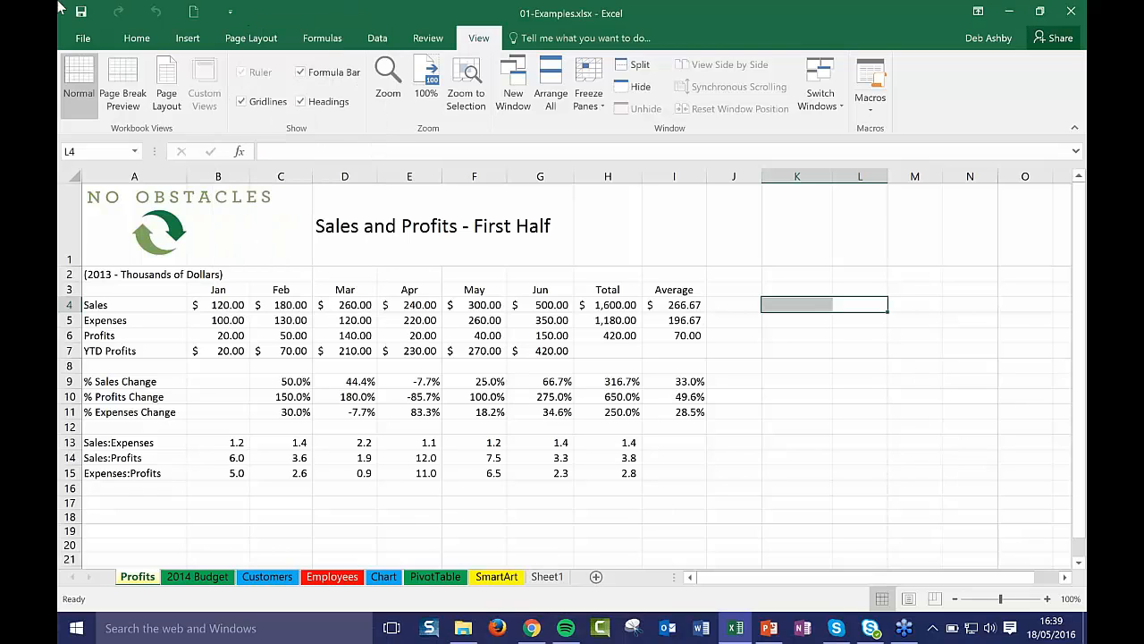
Add the Table command to the Quick Access Toolbar
{"action": "left_click", "coordinate": [189, 39]}
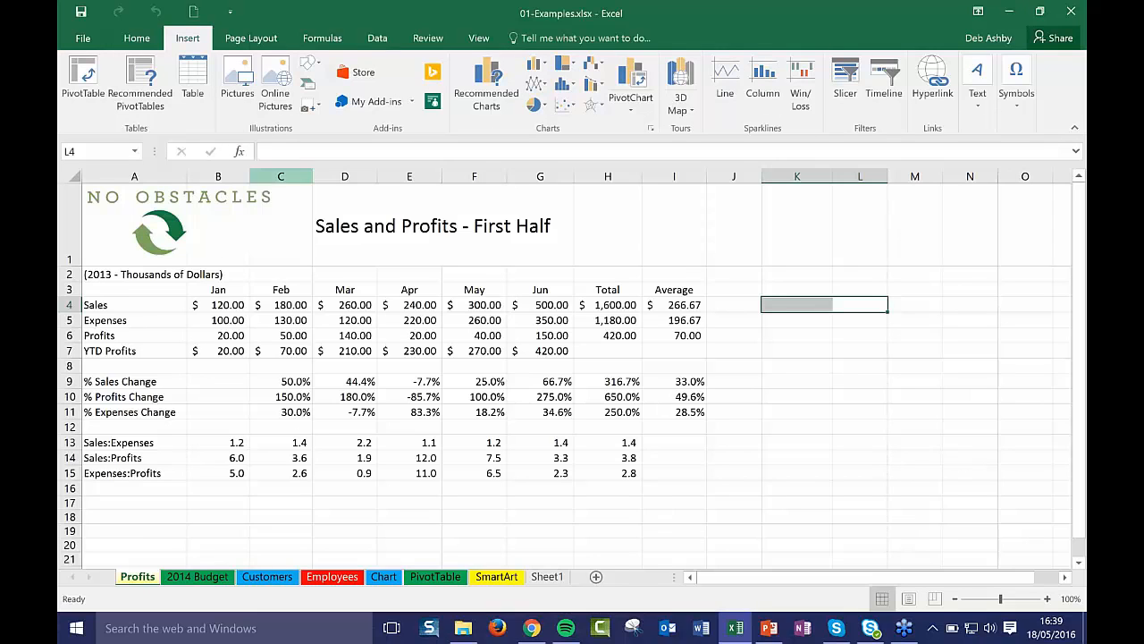
{"action": "right_click", "coordinate": [202, 79]}
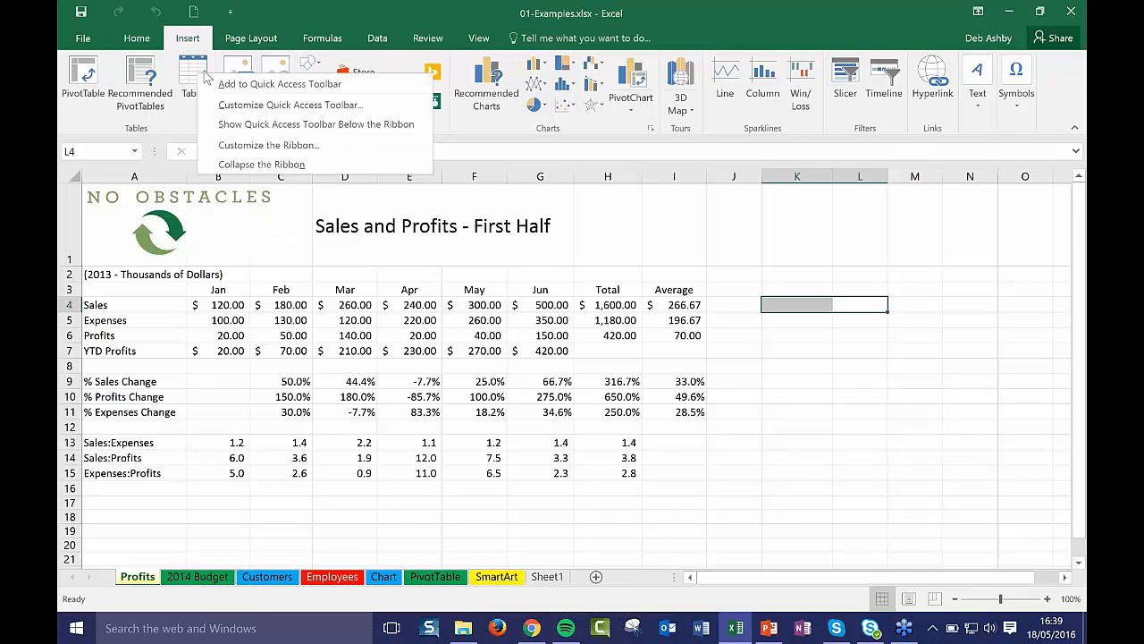
{"action": "left_click", "coordinate": [354, 84]}
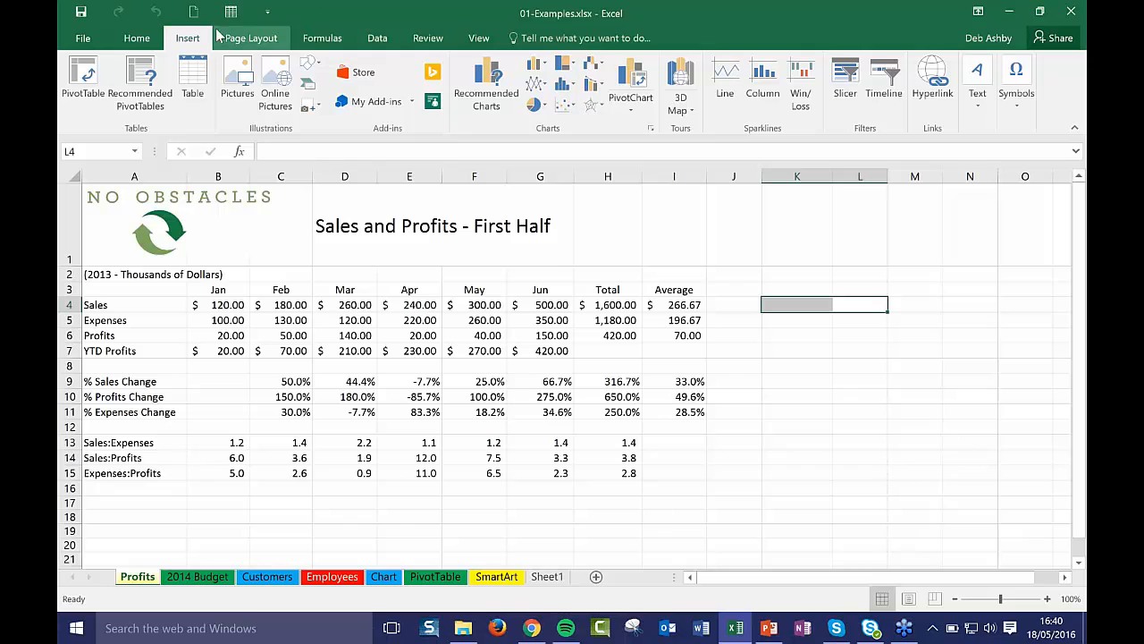
Show the Quick Access Toolbar below the ribbon and move it back above the ribbon
{"action": "left_click", "coordinate": [268, 12]}
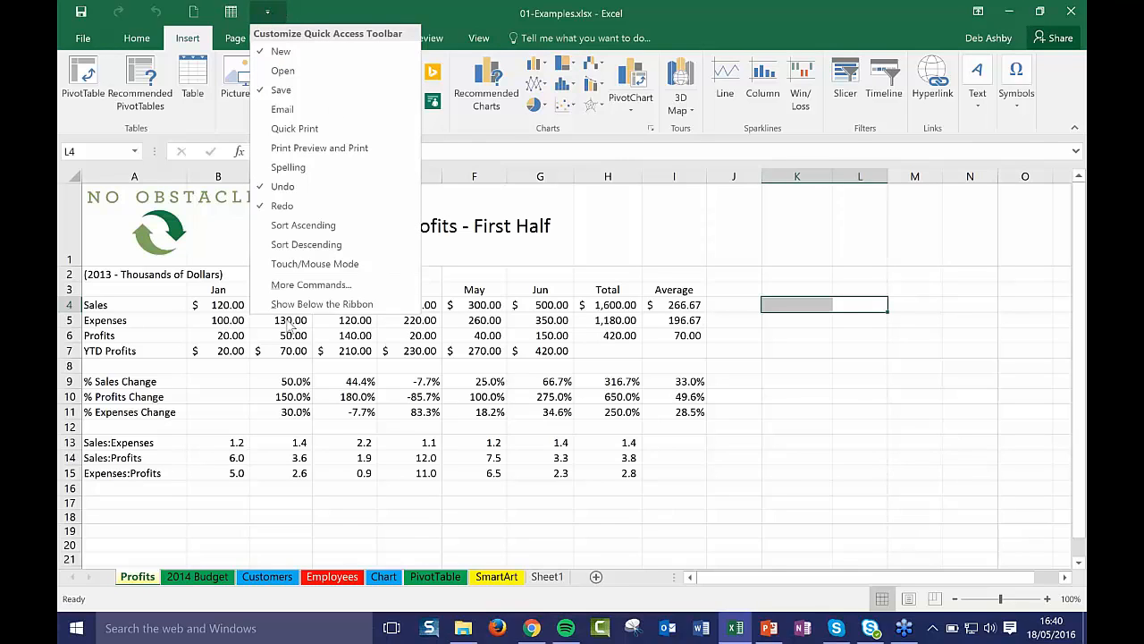
{"action": "left_click", "coordinate": [366, 305]}
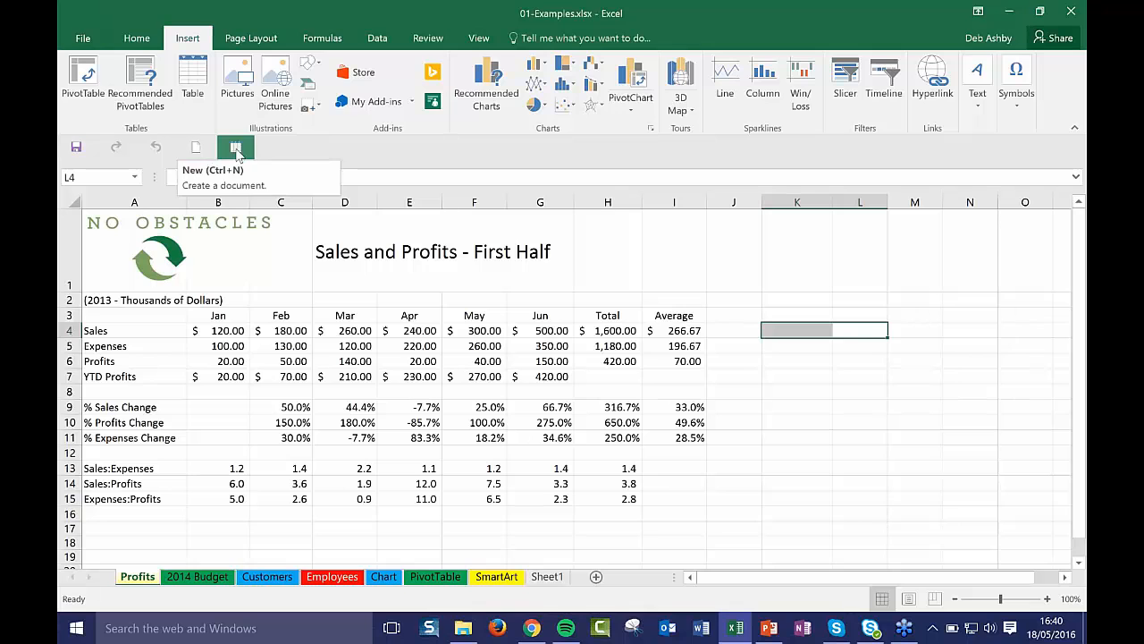
{"action": "left_click", "coordinate": [274, 152]}
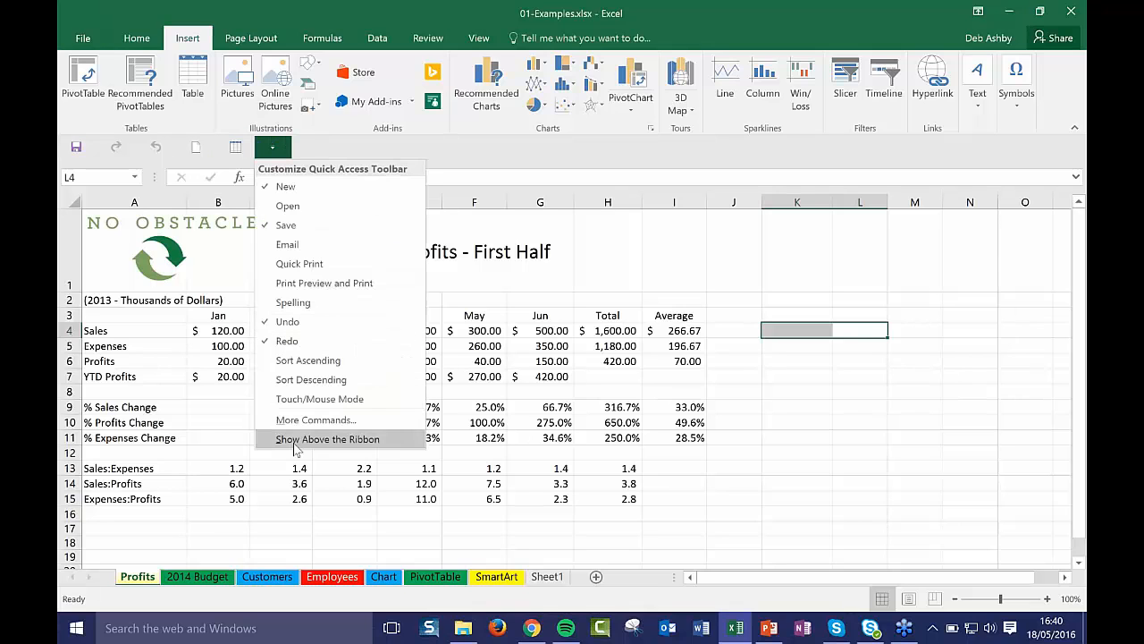
{"action": "left_click", "coordinate": [299, 442]}
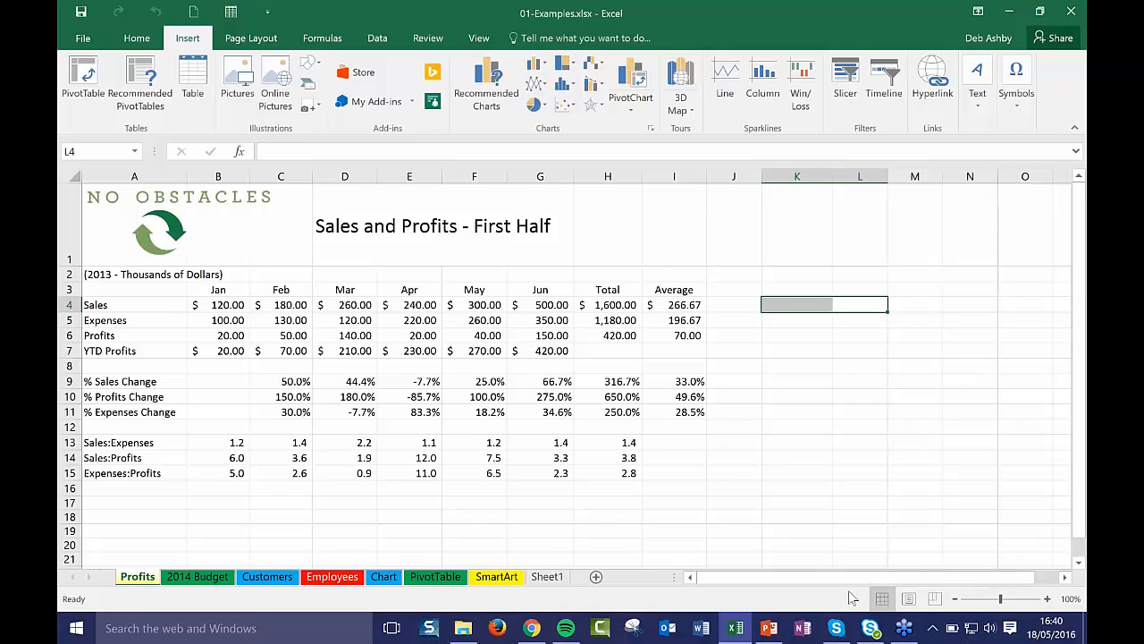
Preview the Profits sheet in Page Layout and Page Break Preview, and return it to Normal view
{"action": "left_click", "coordinate": [909, 601]}
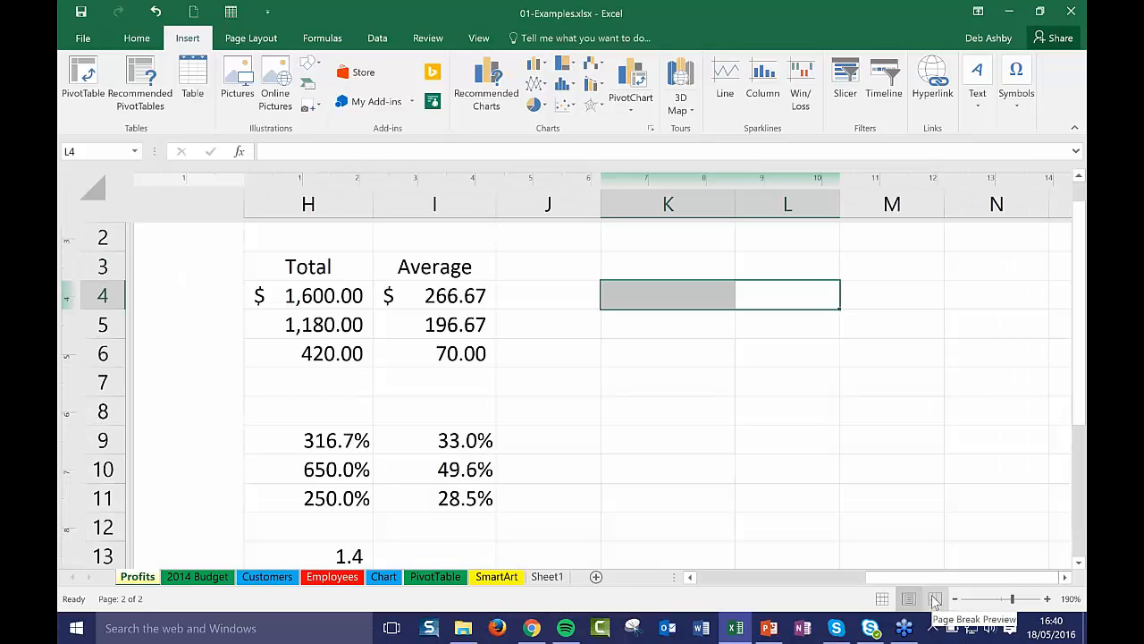
{"action": "left_click", "coordinate": [935, 598]}
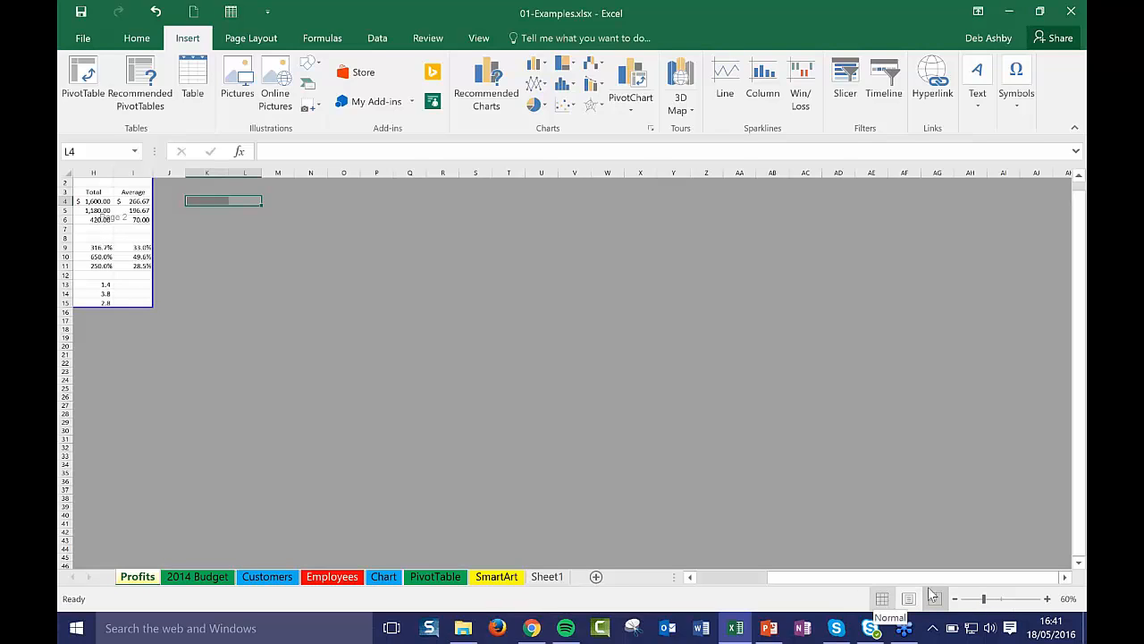
{"action": "left_click", "coordinate": [883, 598]}
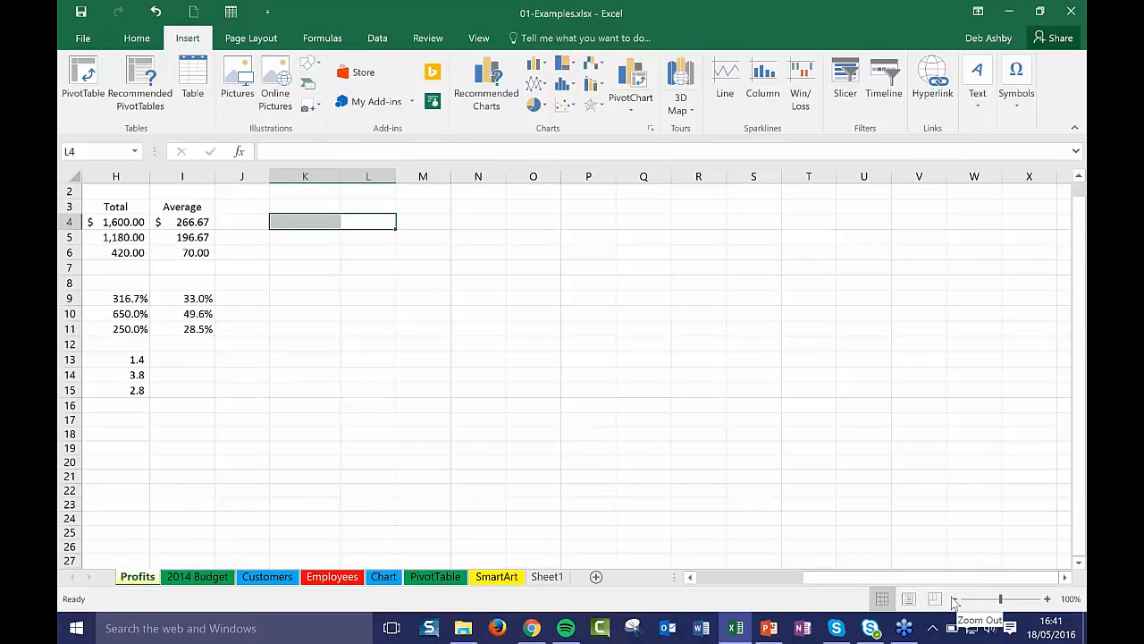
Zoom the Profits sheet out to 80% so its columns from A onward fit in view
{"action": "left_click", "coordinate": [954, 600]}
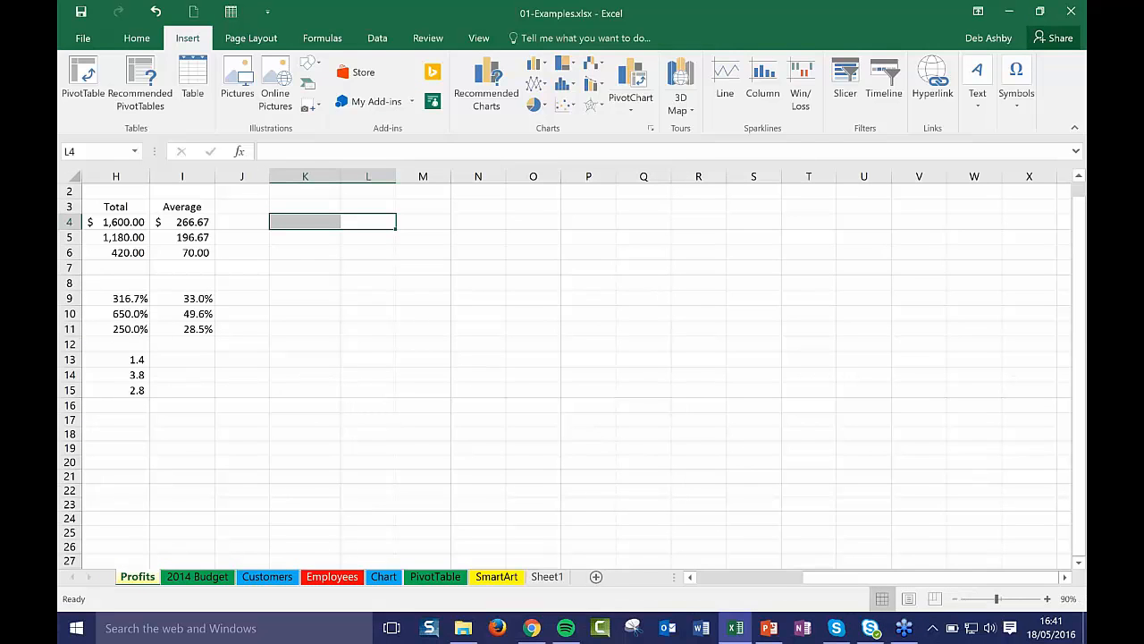
{"action": "scroll", "coordinate": [572, 371], "scroll_direction": "left", "scroll_amount": 5}
{"action": "left_click", "coordinate": [1048, 598]}
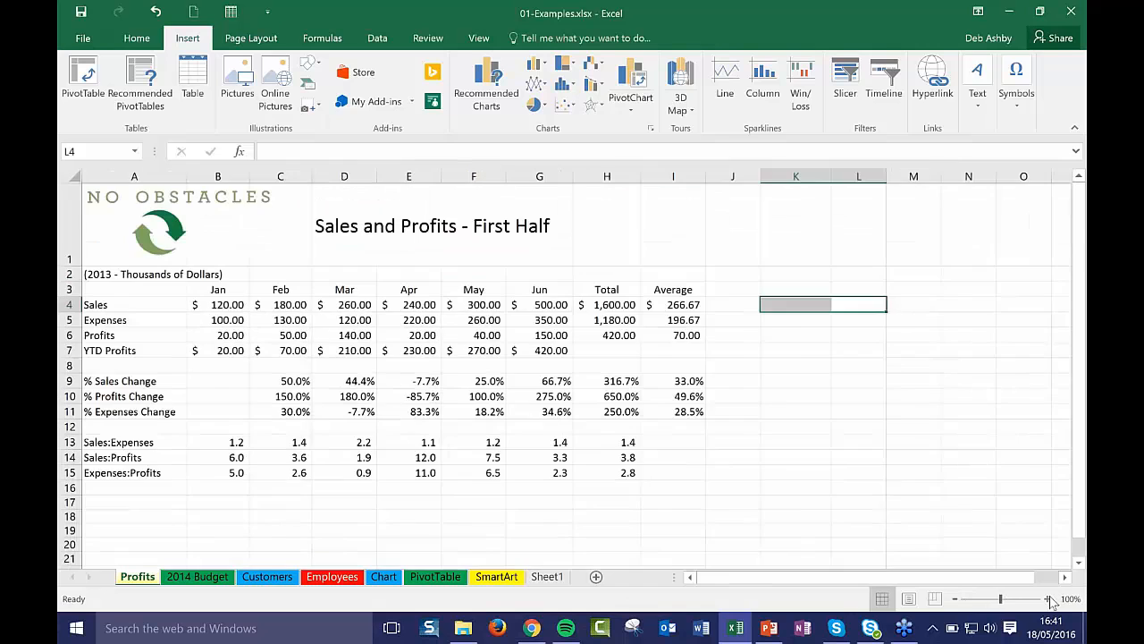
{"action": "left_click", "coordinate": [955, 598]}
{"action": "left_click", "coordinate": [955, 598]}
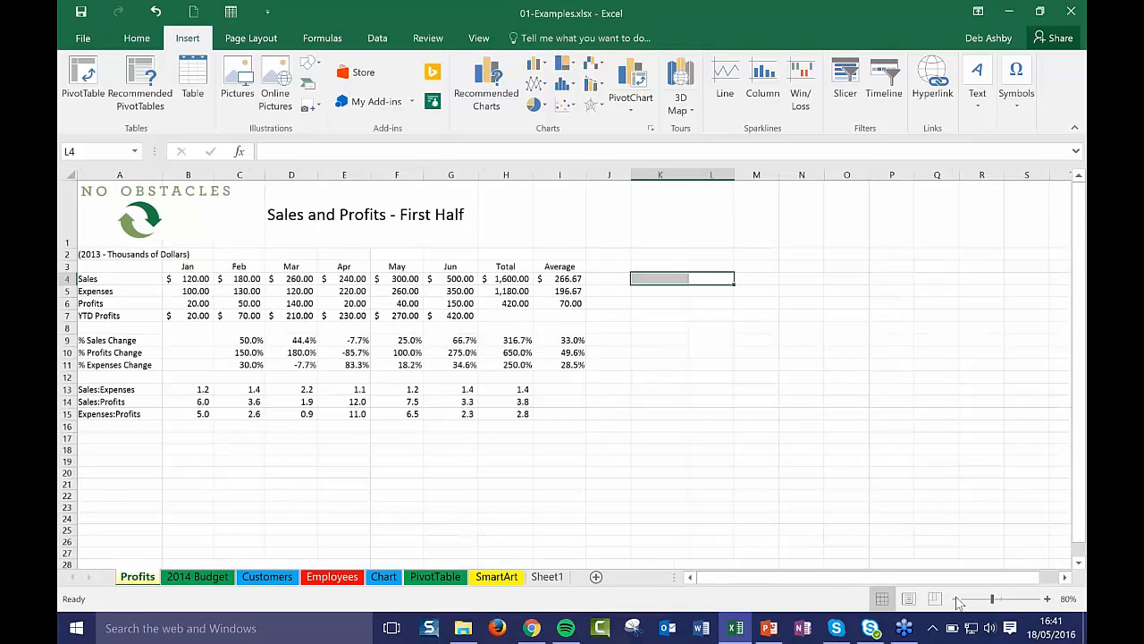
Review the zoom commands available for the worksheet view, and return to the Home commands
{"action": "left_click", "coordinate": [480, 42]}
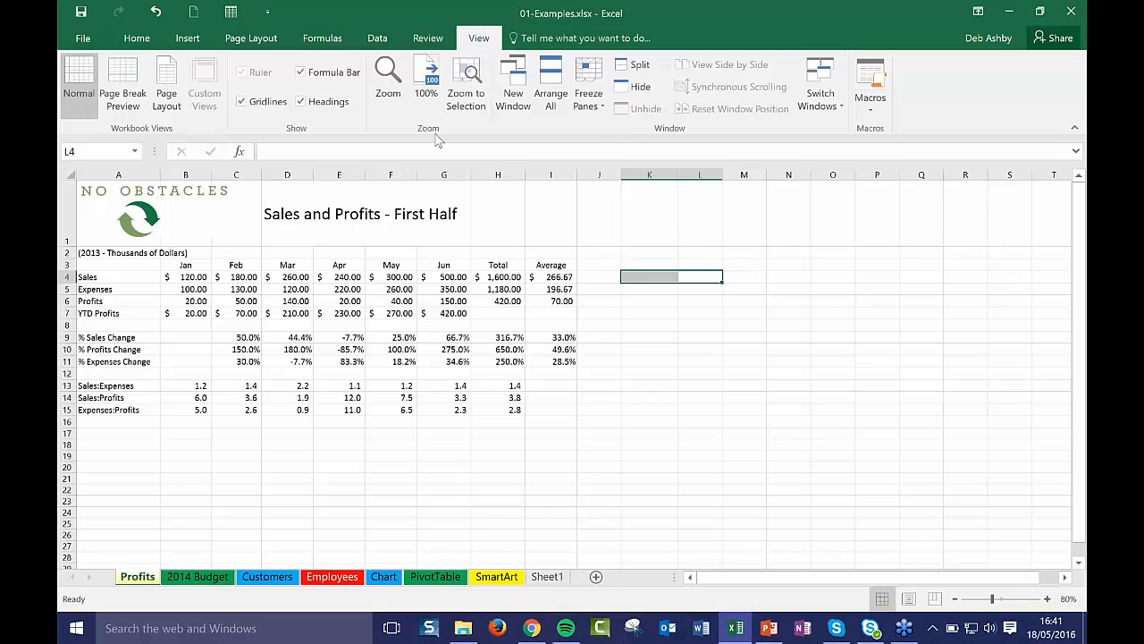
{"action": "left_click", "coordinate": [715, 385]}
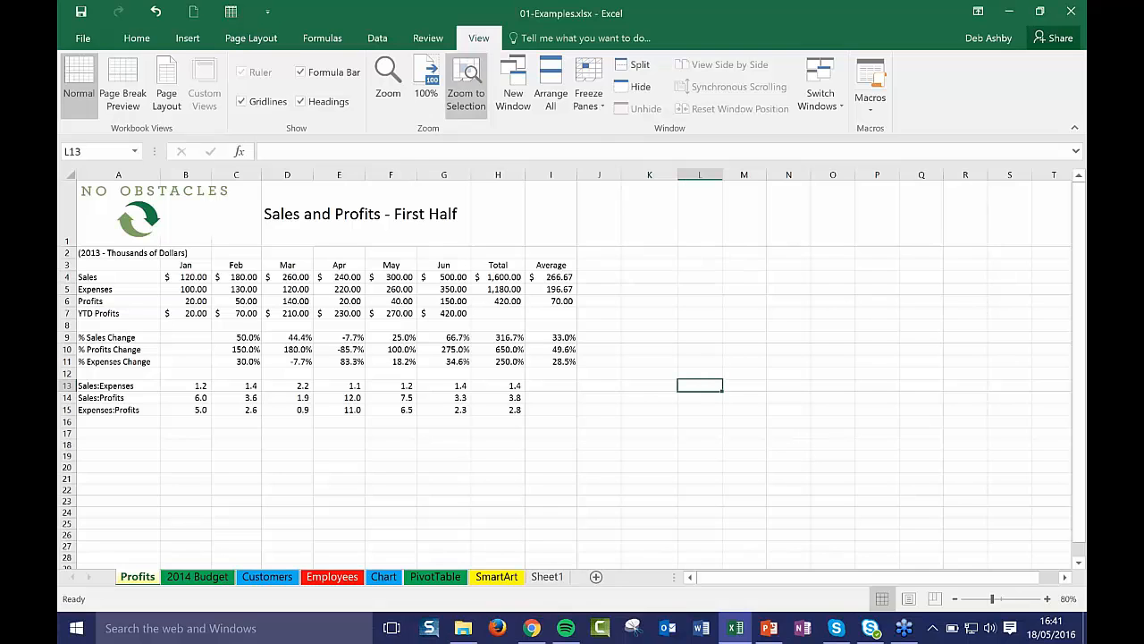
{"action": "left_click", "coordinate": [141, 37]}
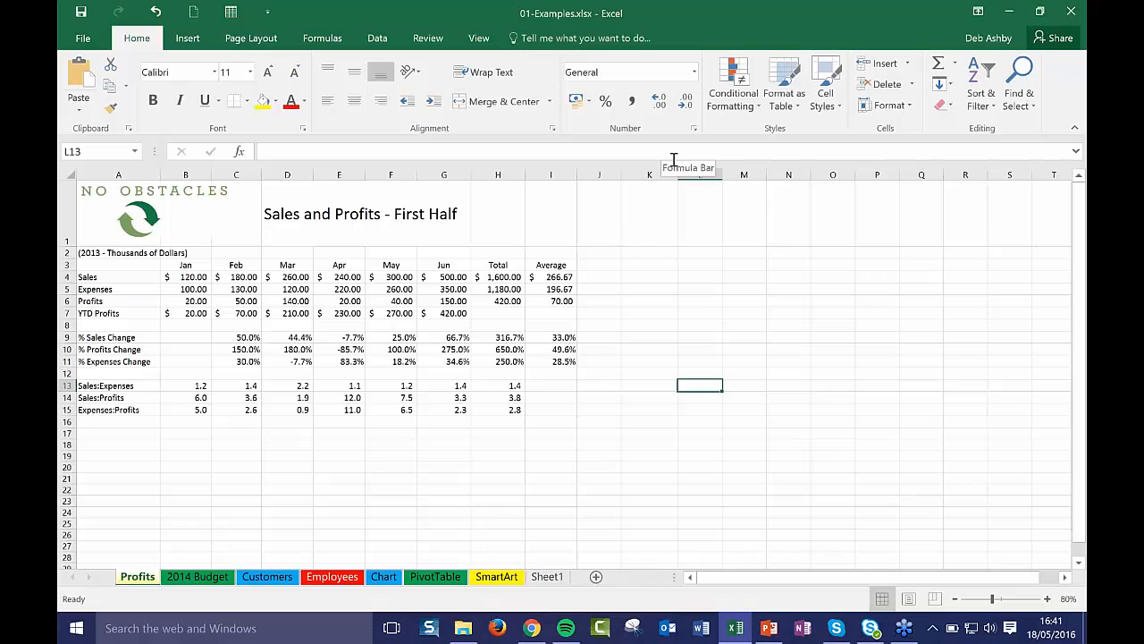
{"action": "left_click", "coordinate": [762, 336]}
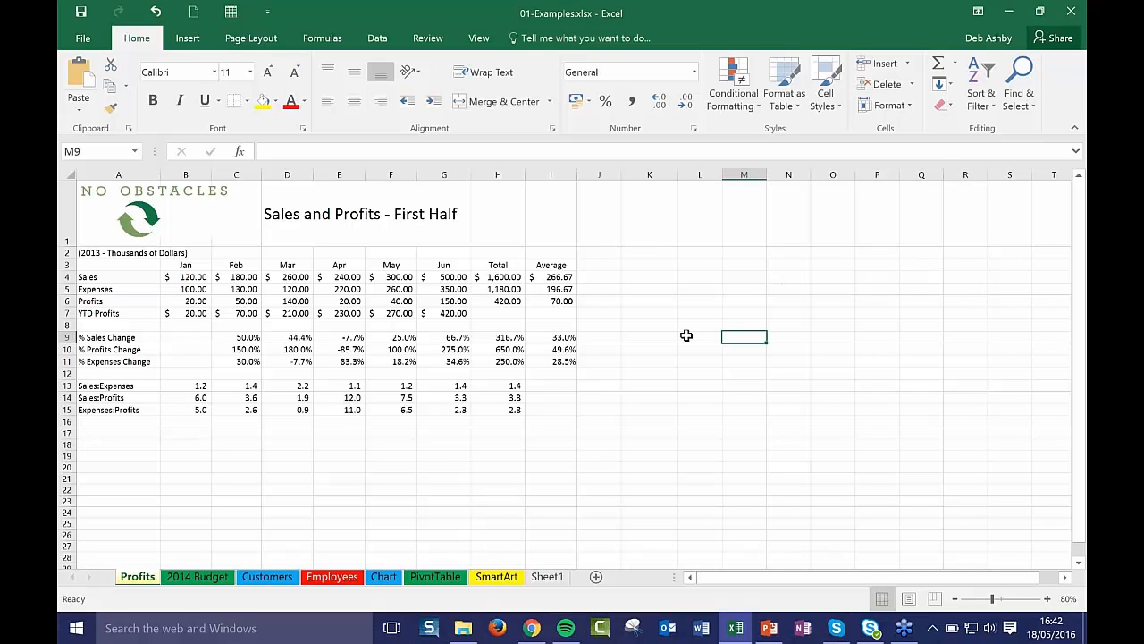
Look through the 2014 Budget, Customers and Employees sheets
{"action": "left_click", "coordinate": [208, 579]}
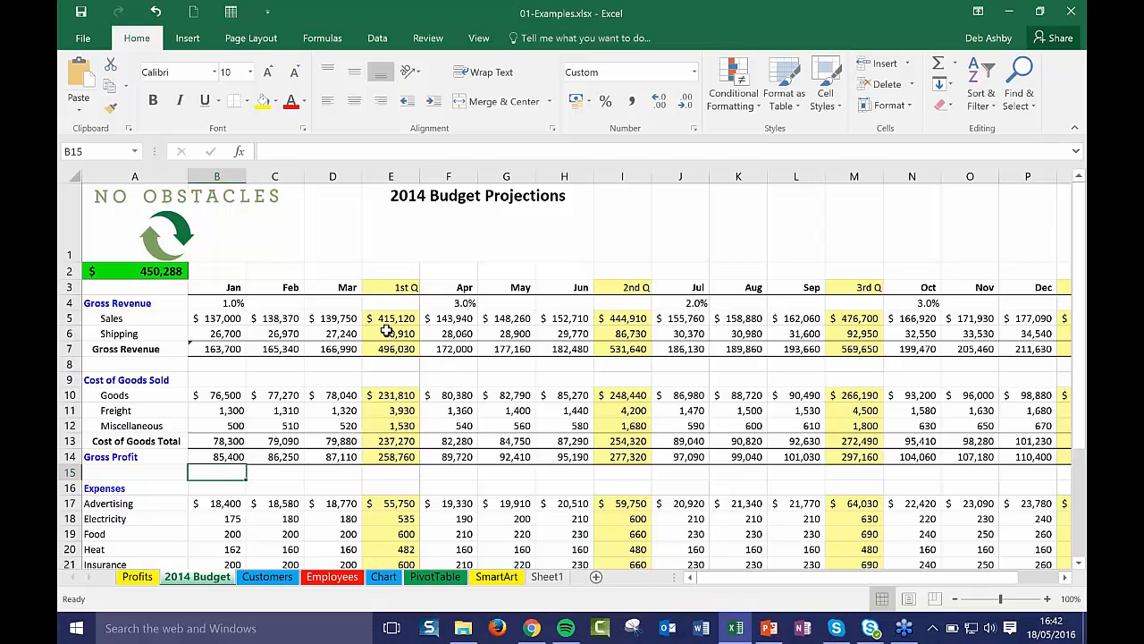
{"action": "left_click", "coordinate": [270, 580]}
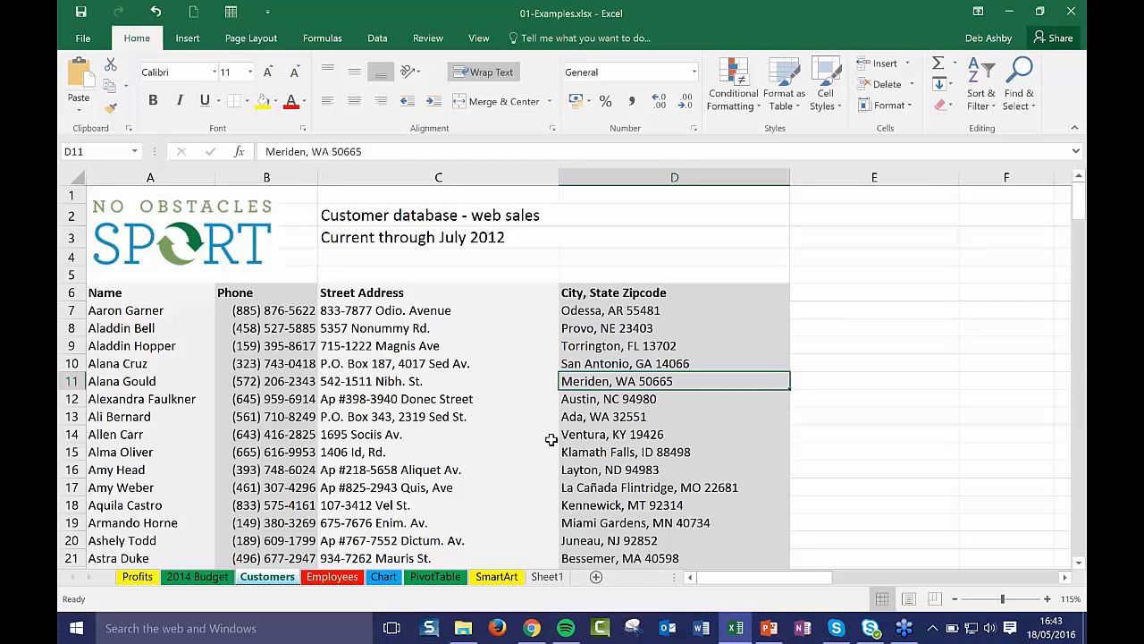
{"action": "left_click", "coordinate": [345, 579]}
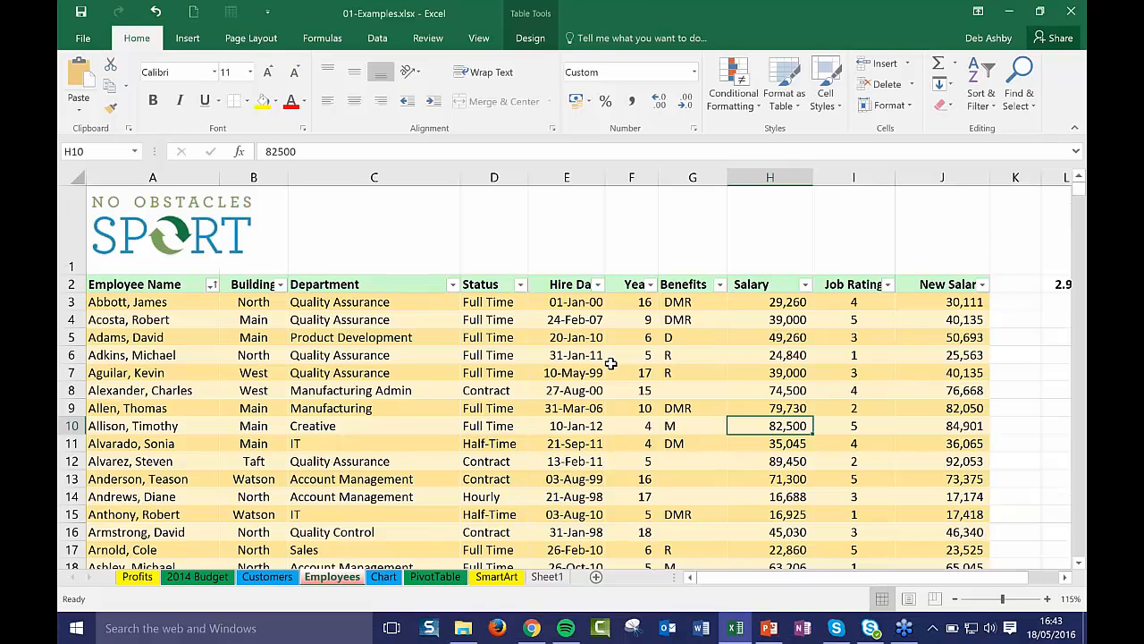
Inspect the sort and filter options of the Employee Name, Department and Hire Date columns without applying any
{"action": "left_click", "coordinate": [328, 358]}
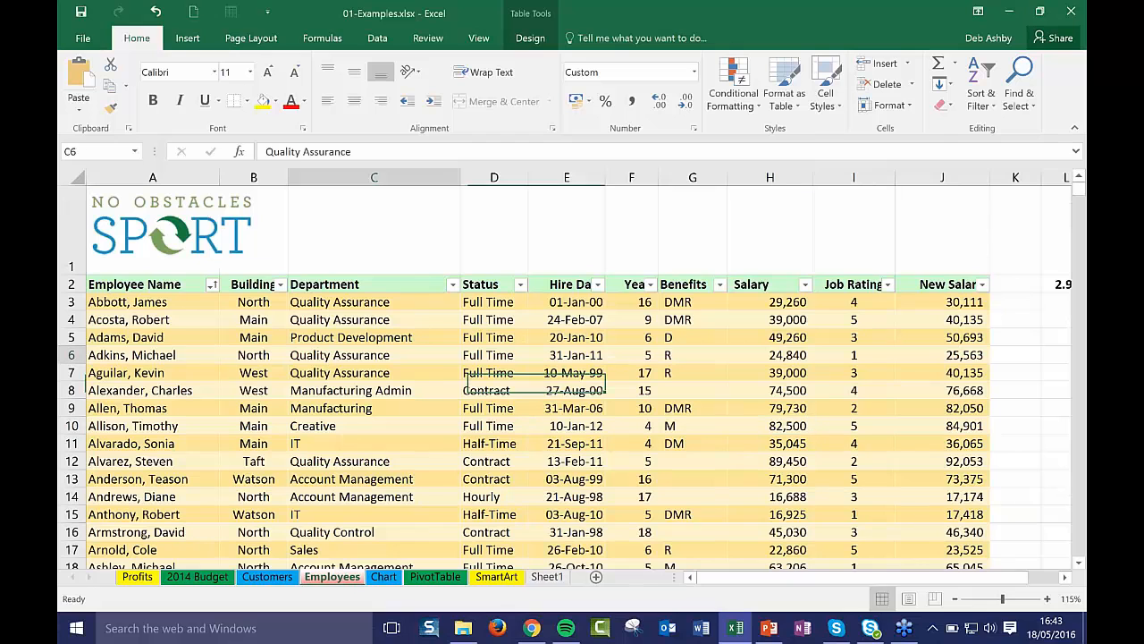
{"action": "left_click", "coordinate": [211, 284]}
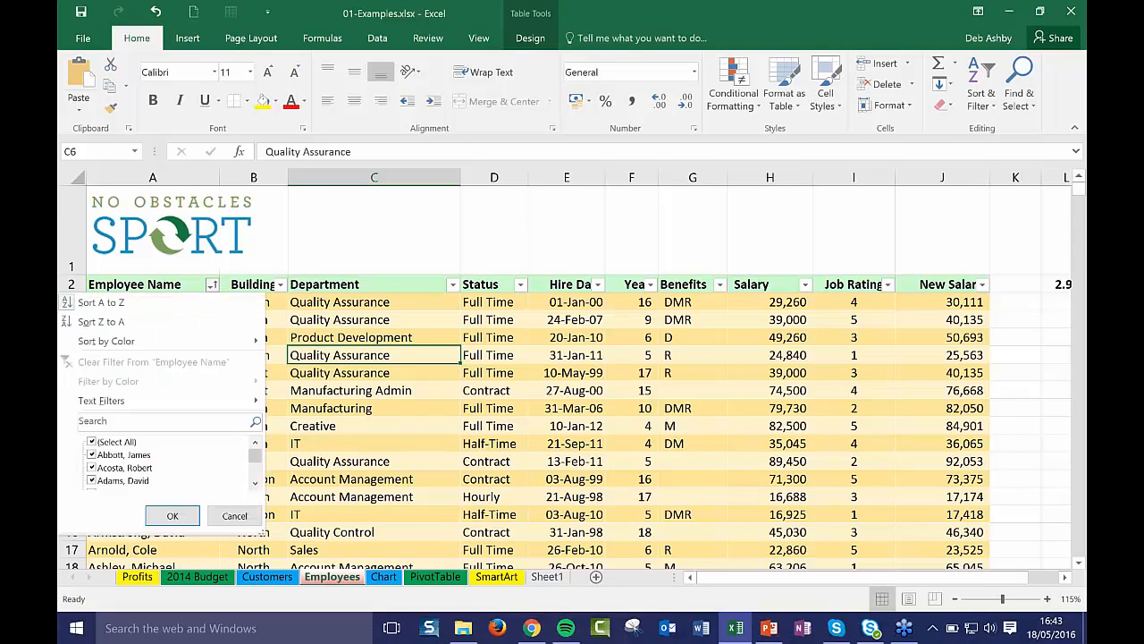
{"action": "left_click", "coordinate": [280, 287]}
{"action": "left_click", "coordinate": [453, 284]}
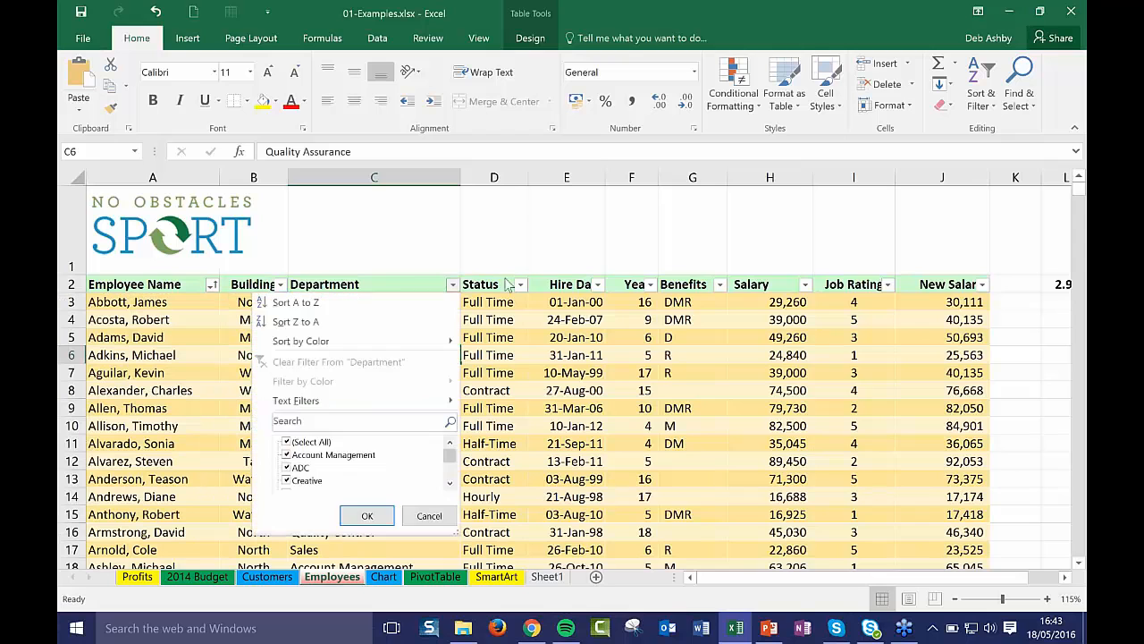
{"action": "left_click", "coordinate": [452, 284]}
{"action": "left_click", "coordinate": [598, 284]}
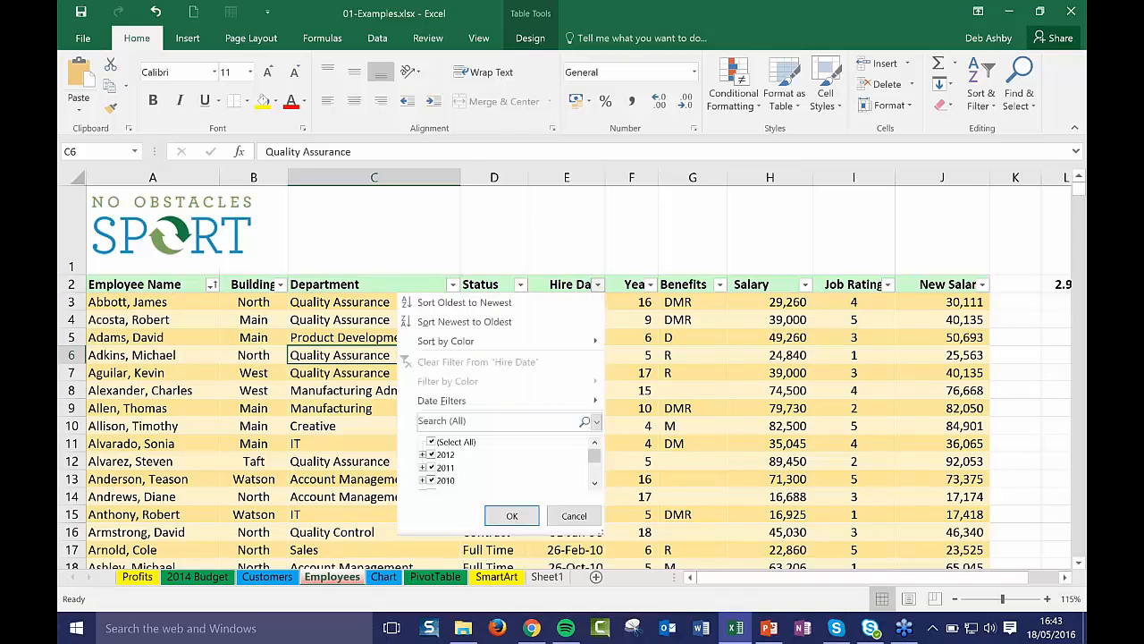
{"action": "left_click", "coordinate": [598, 284]}
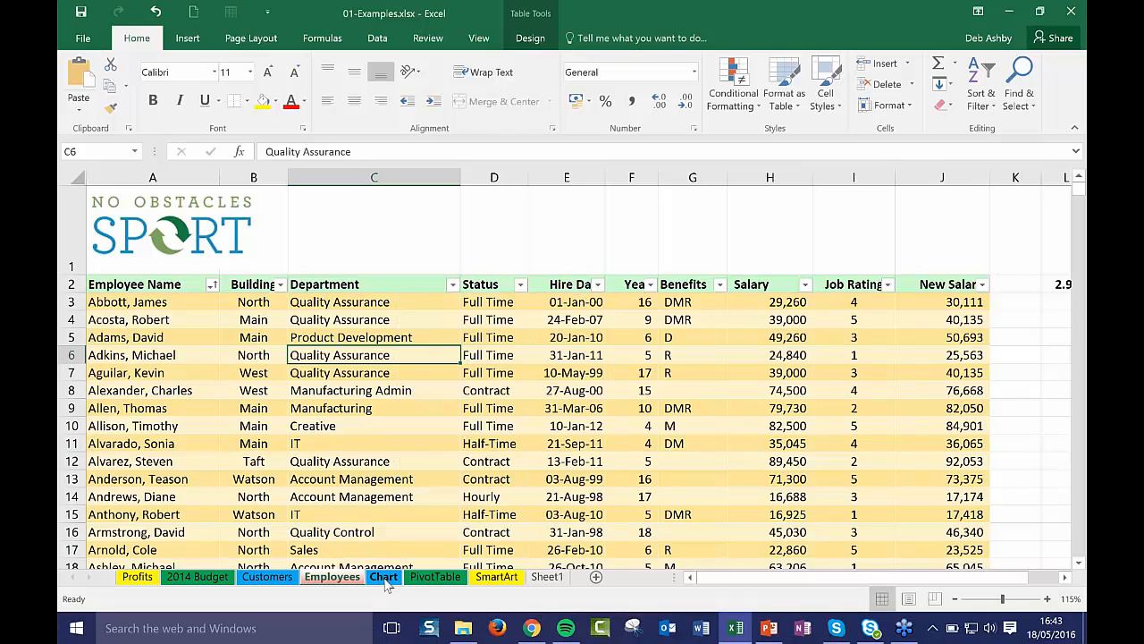
Look through the Chart, PivotTable and SmartArt sheets
{"action": "left_click", "coordinate": [383, 576]}
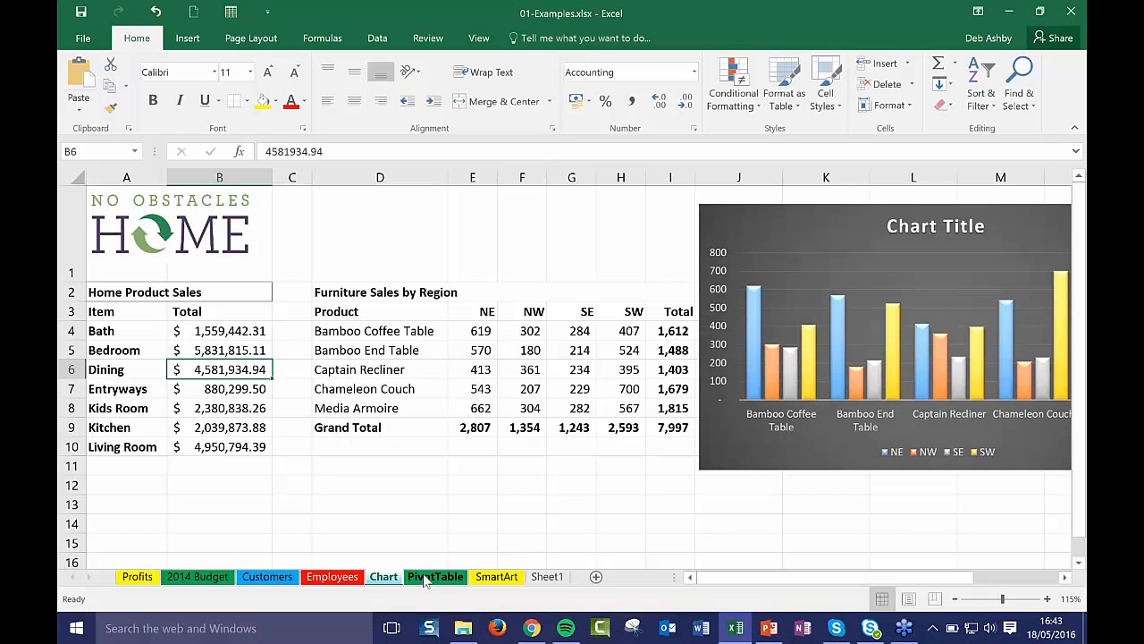
{"action": "left_click", "coordinate": [427, 578]}
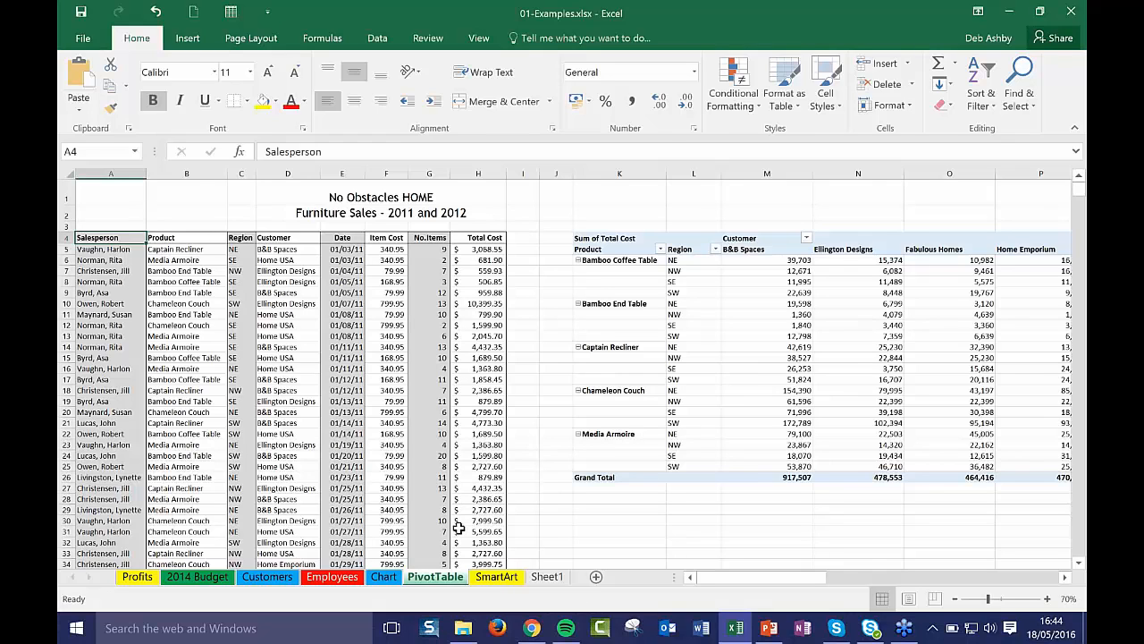
{"action": "left_click", "coordinate": [497, 577]}
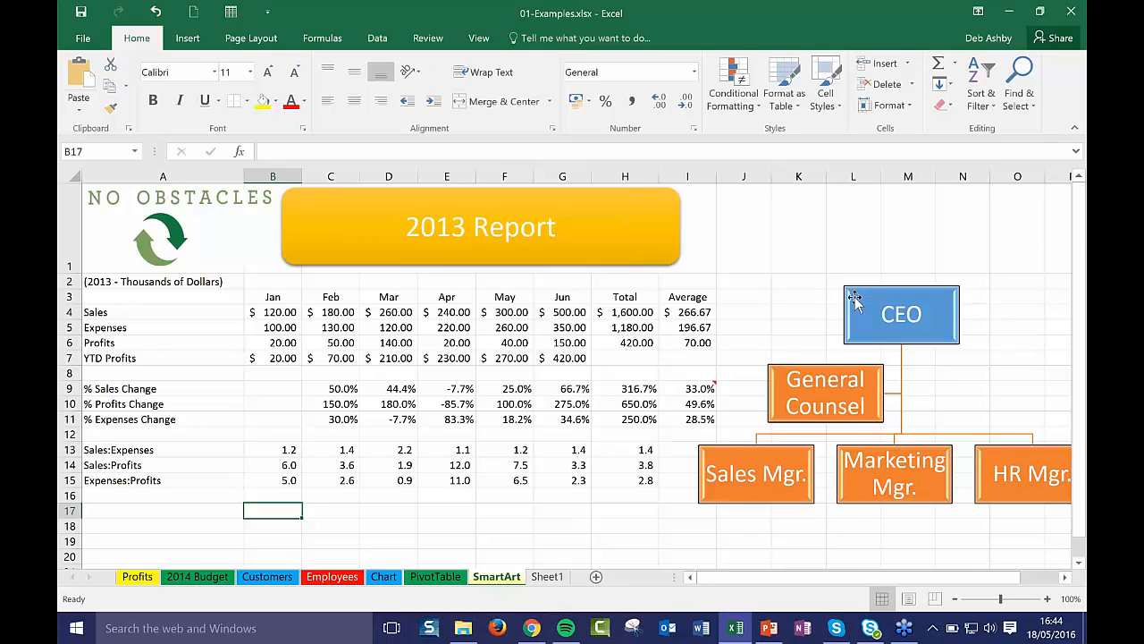
Cancel closing 01-Examples.xlsx and minimize its window instead
{"action": "left_click", "coordinate": [1069, 11]}
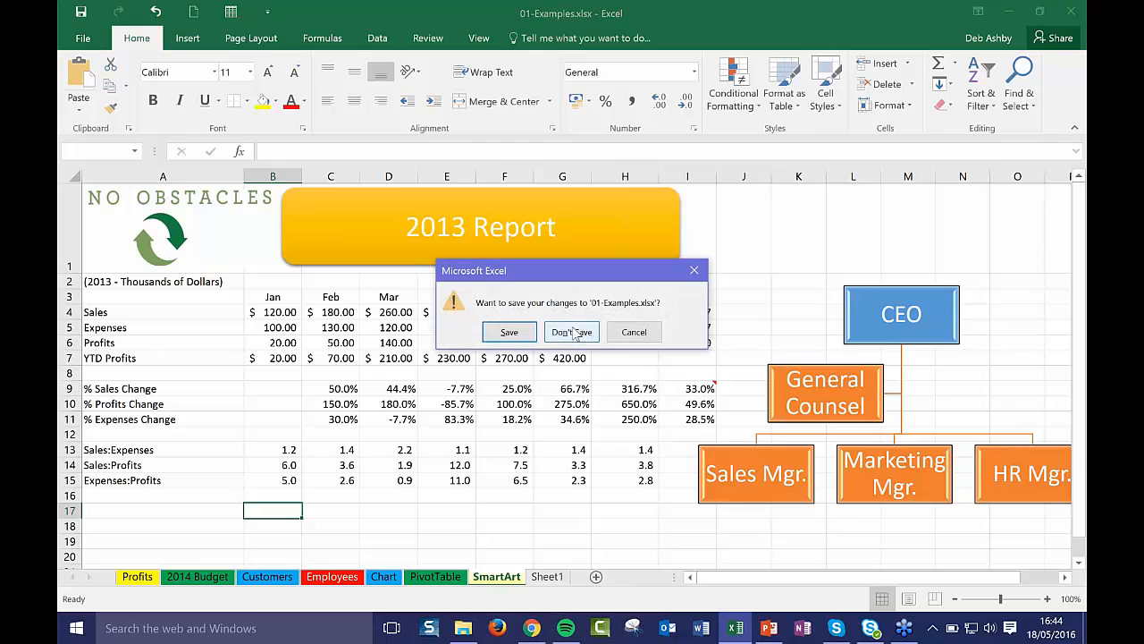
{"action": "left_click", "coordinate": [634, 332]}
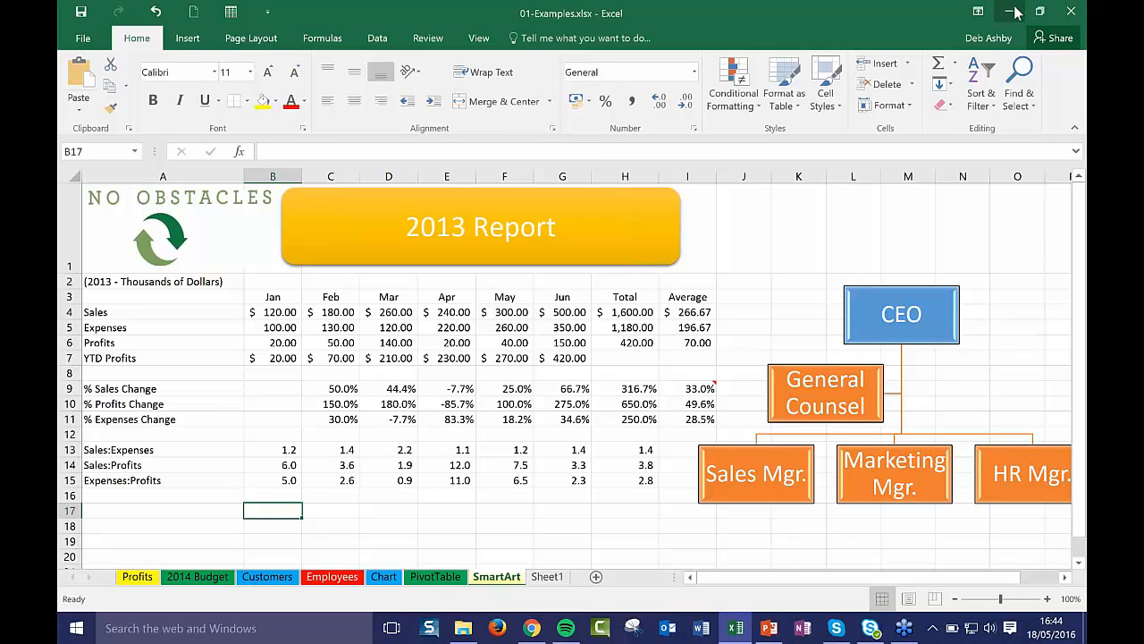
{"action": "left_click", "coordinate": [1011, 12]}
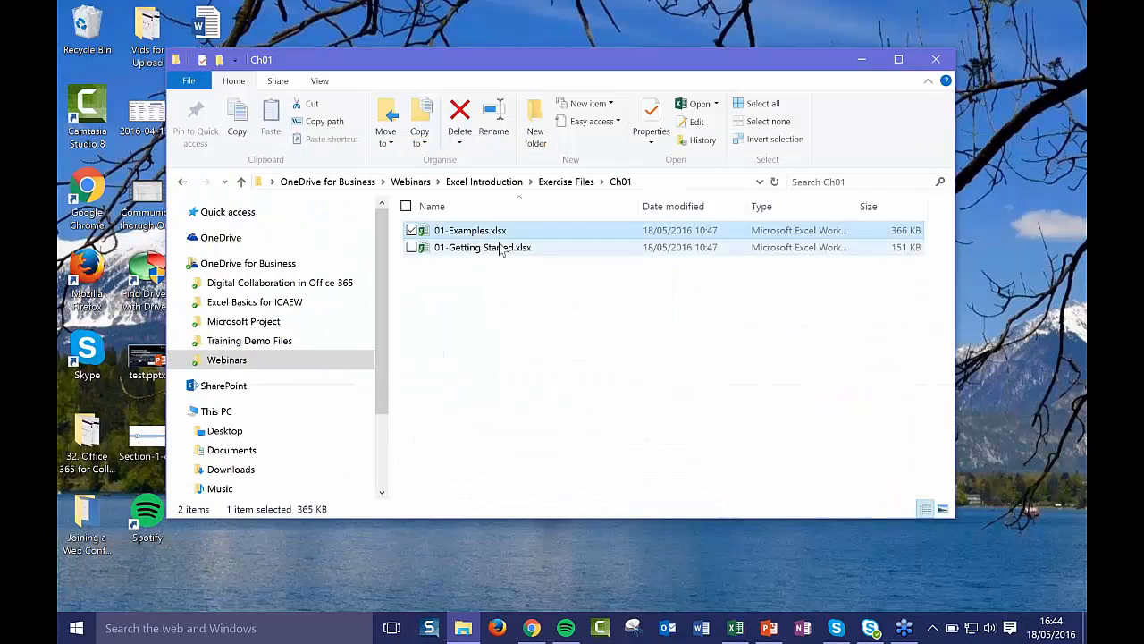
Open 01-Getting Started.xlsx from the Ch01 folder and enable editing
{"action": "left_click", "coordinate": [501, 249]}
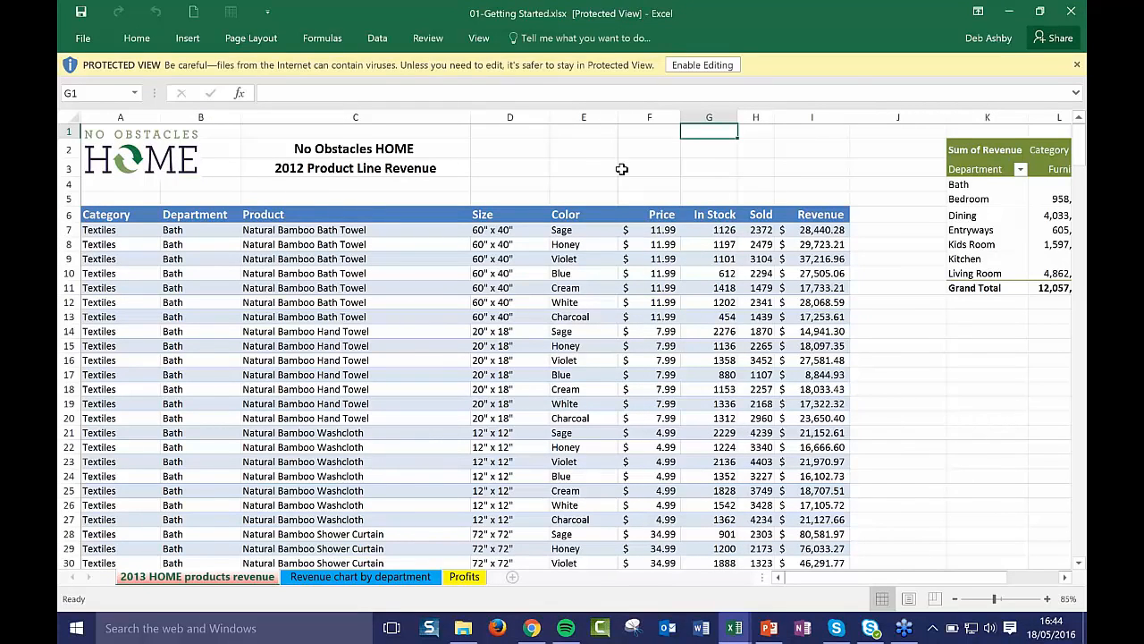
{"action": "left_click", "coordinate": [705, 67]}
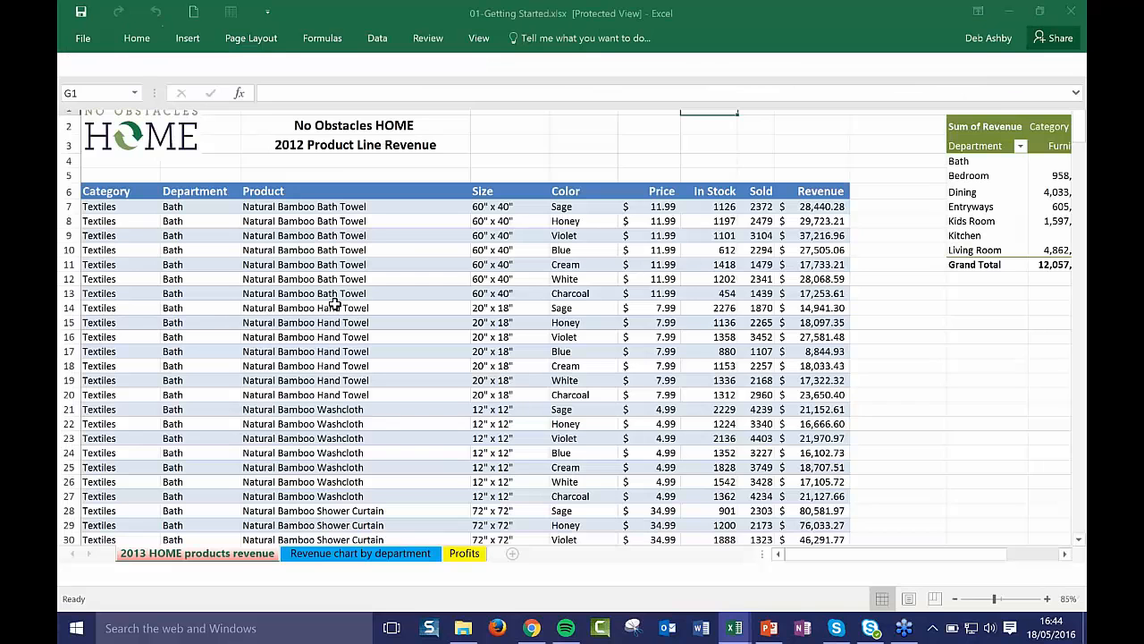
{"action": "left_click", "coordinate": [365, 313]}
{"action": "left_click", "coordinate": [650, 332]}
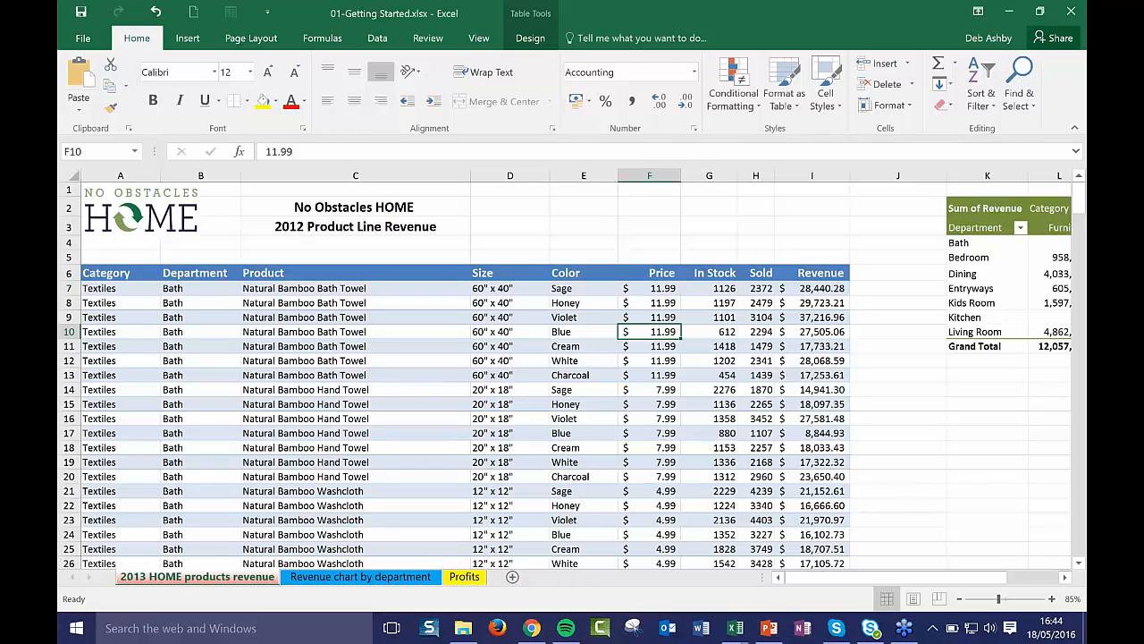
Narrow the Size column (D) slightly on the 2013 HOME products revenue sheet
{"action": "left_click", "coordinate": [637, 223]}
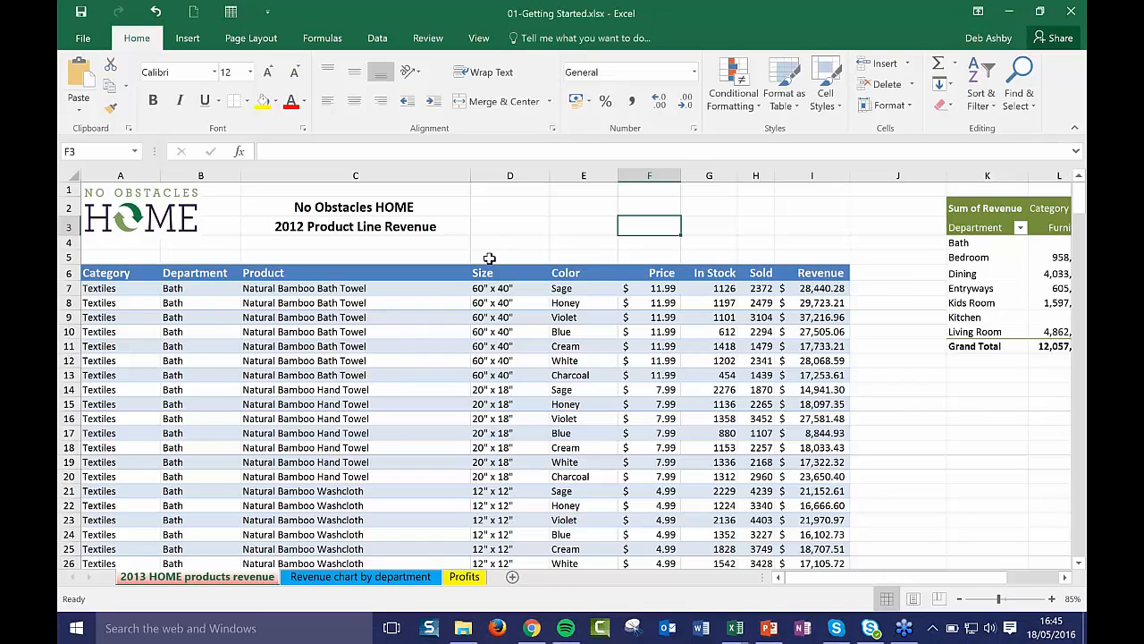
{"action": "left_click", "coordinate": [583, 228]}
{"action": "left_click", "coordinate": [659, 224]}
{"action": "mouse_move", "coordinate": [550, 174]}
{"action": "left_mouse_down"}
{"action": "mouse_move", "coordinate": [593, 174]}
{"action": "mouse_move", "coordinate": [548, 173]}
{"action": "left_mouse_up"}
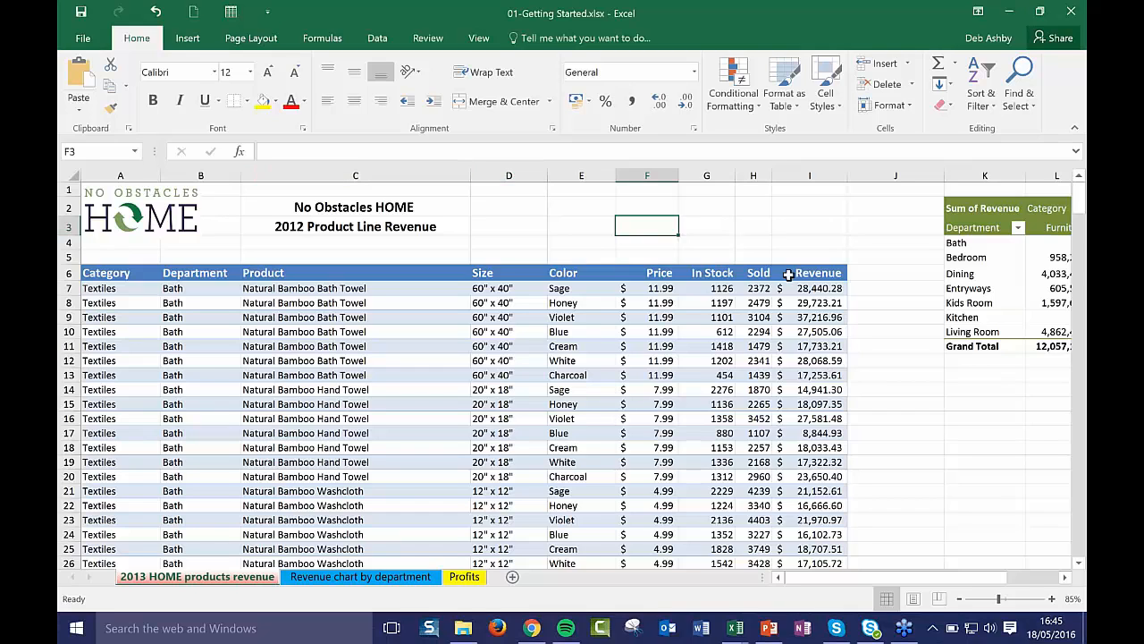
{"action": "left_click", "coordinate": [812, 232]}
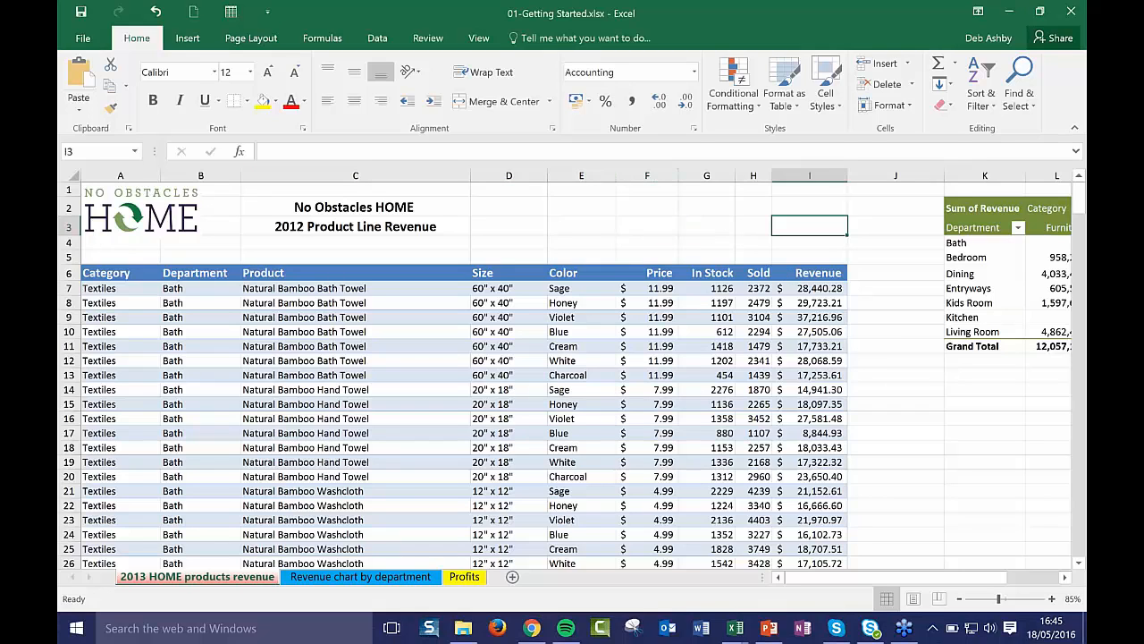
{"action": "left_click", "coordinate": [574, 231]}
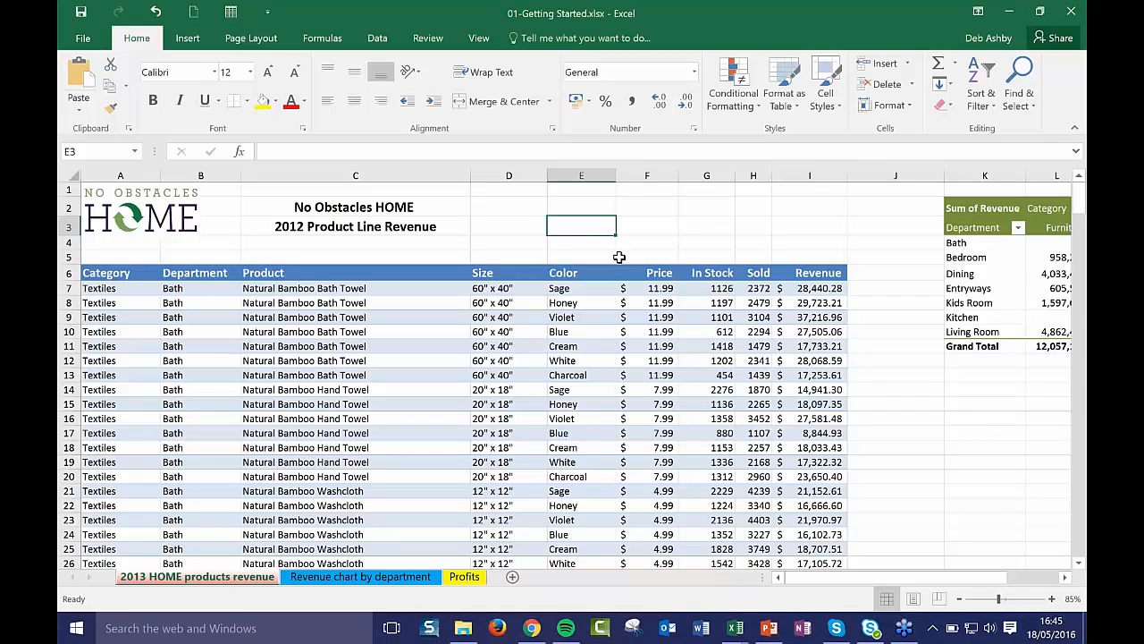
{"action": "left_click", "coordinate": [669, 226]}
{"action": "left_click", "coordinate": [916, 423]}
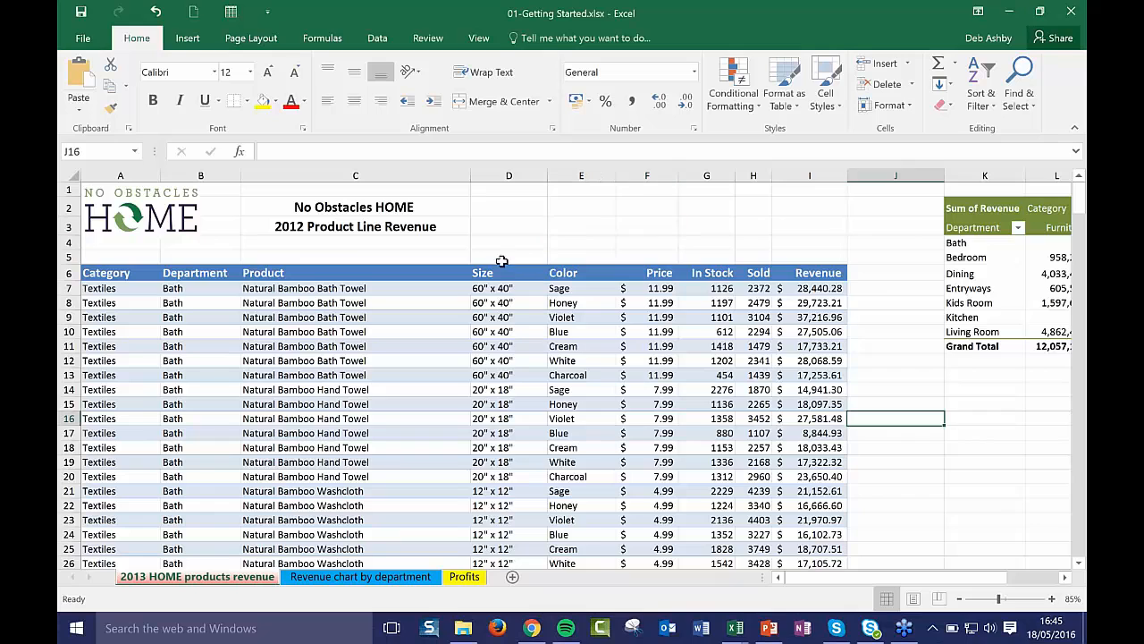
Move from cell D3 down to the Size header and jump to the last entry of that column
{"action": "left_click", "coordinate": [505, 227]}
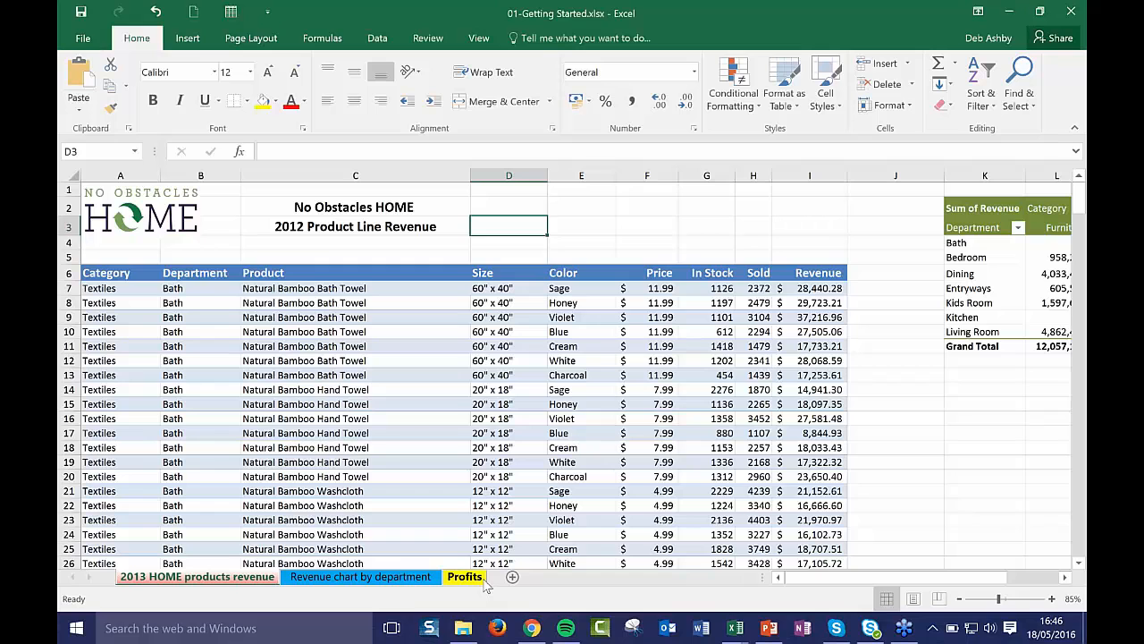
{"action": "key", "text": "Down"}
{"action": "key", "text": "Down"}
{"action": "key", "text": "Down"}
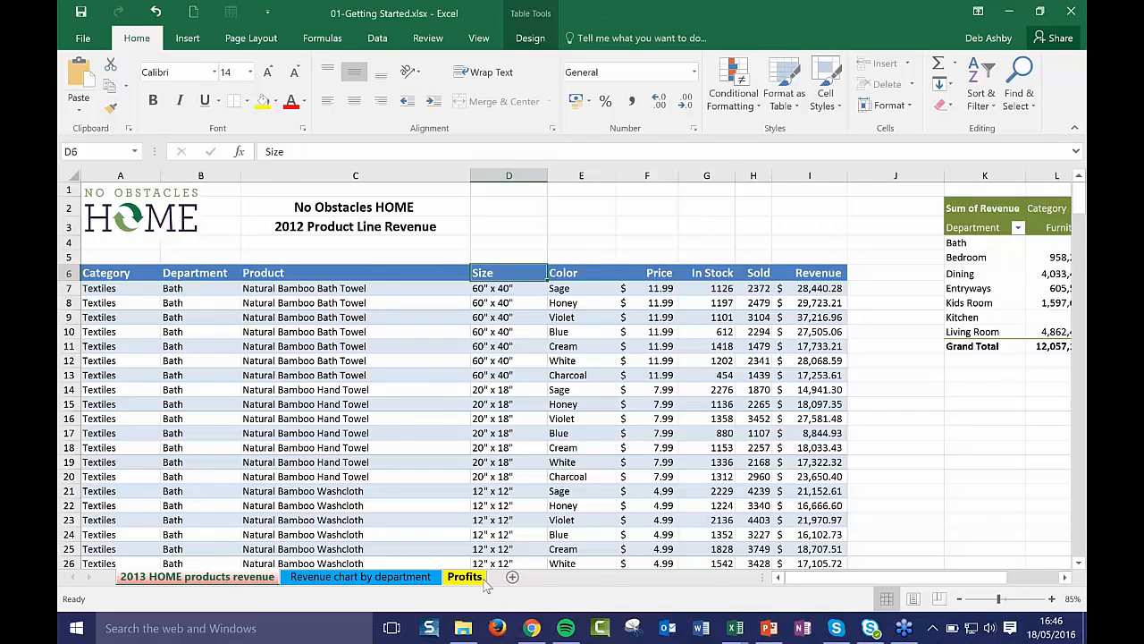
{"action": "key", "text": "ctrl+Down"}
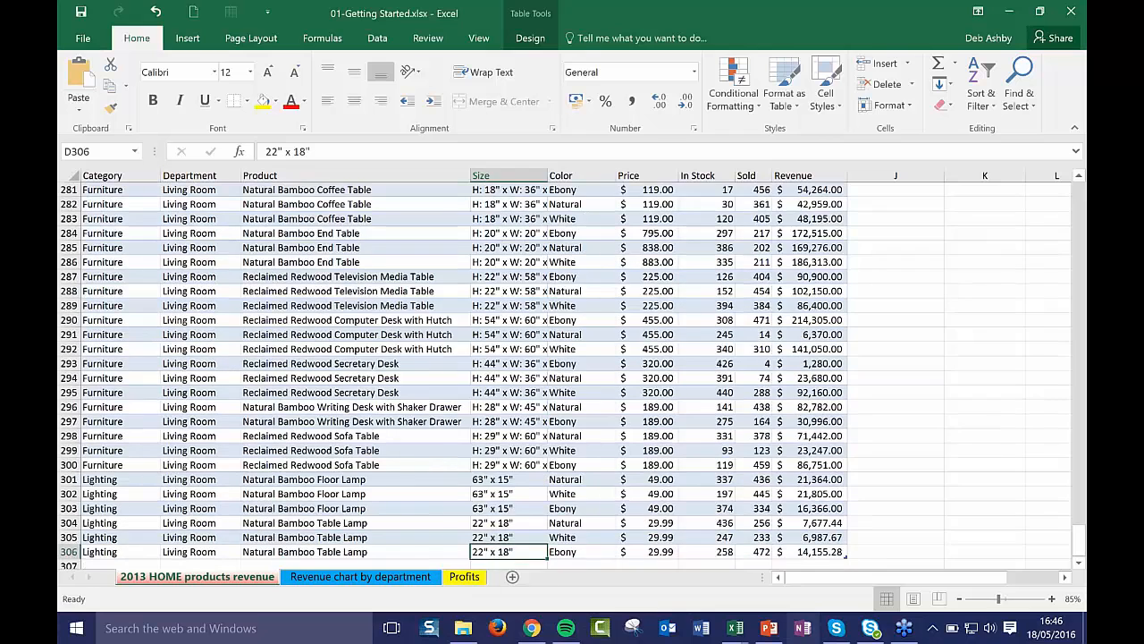
Jump from below the In Stock data to the worksheet's last row and back up to the column's last entry
{"action": "left_click", "coordinate": [706, 565]}
{"action": "key", "text": "ctrl+Down"}
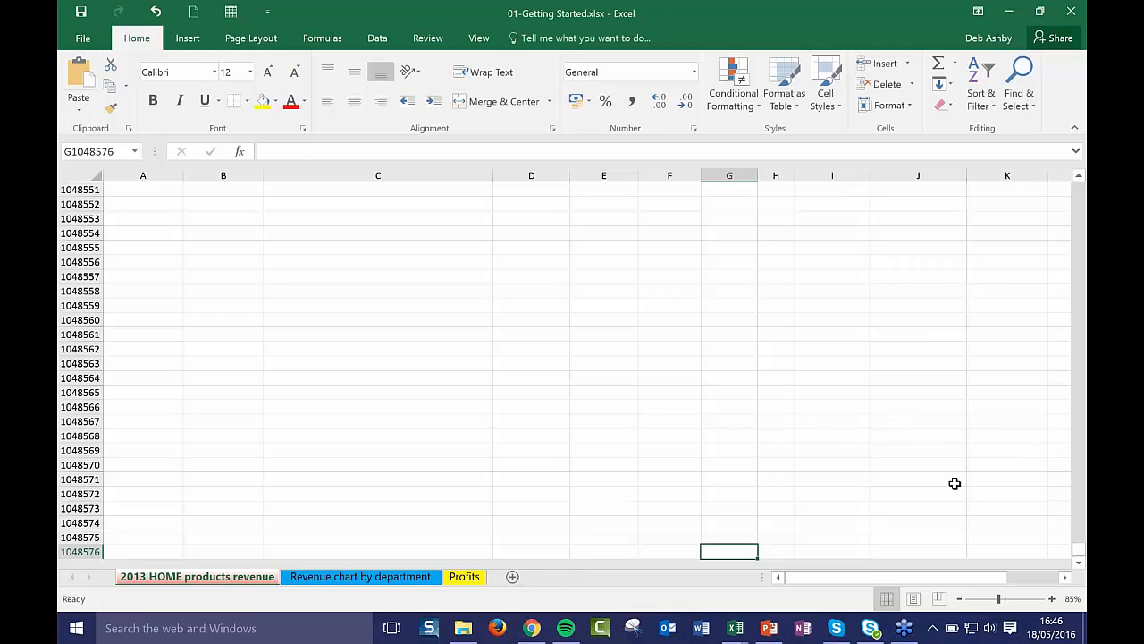
{"action": "key", "text": "ctrl+Up"}
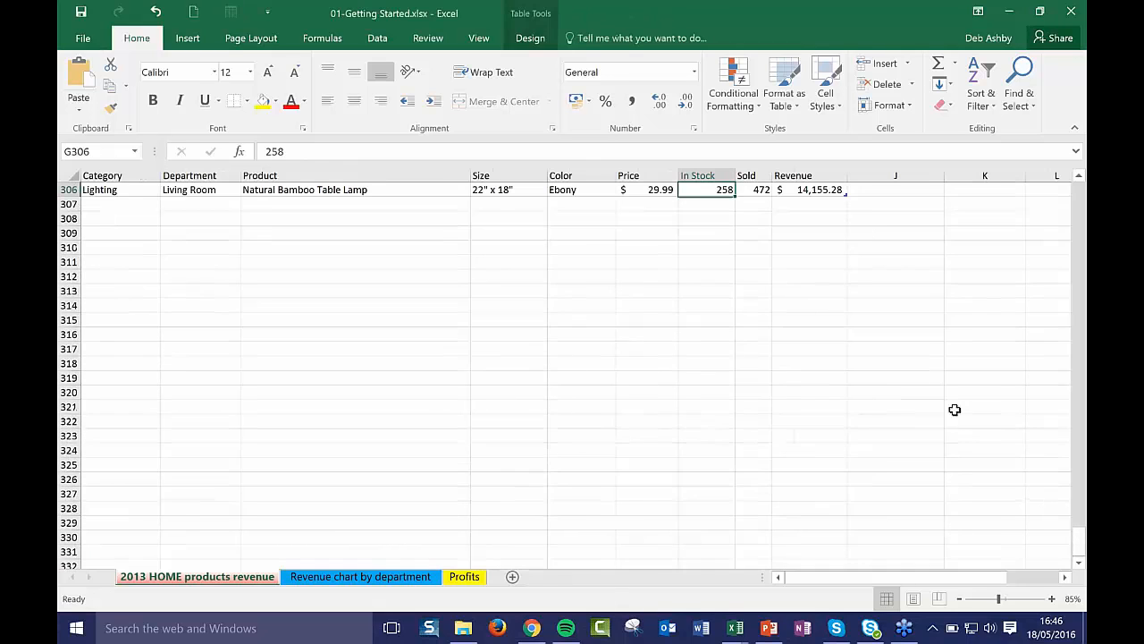
{"action": "left_click", "coordinate": [658, 275]}
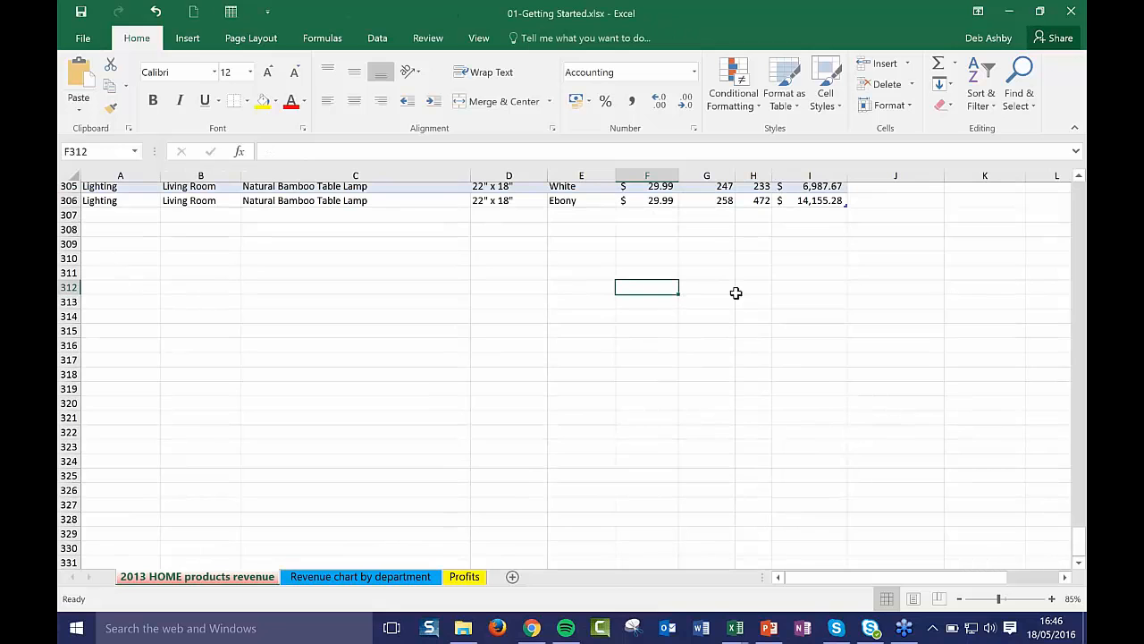
Return from below the data to the top of the sheet via the Price column and select cell E3
{"action": "scroll", "coordinate": [751, 339], "scroll_direction": "up", "scroll_amount": 5}
{"action": "scroll", "coordinate": [753, 345], "scroll_direction": "up", "scroll_amount": 3}
{"action": "left_click", "coordinate": [653, 320]}
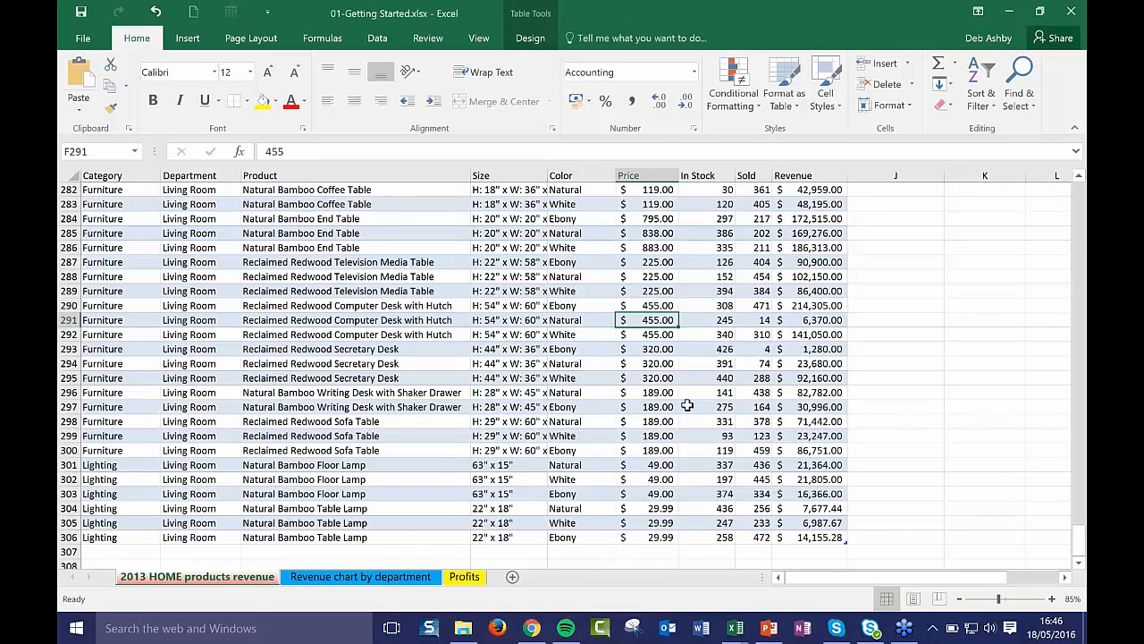
{"action": "key", "text": "ctrl+Up"}
{"action": "scroll", "coordinate": [688, 405], "scroll_direction": "up", "scroll_amount": 3}
{"action": "left_click", "coordinate": [687, 405]}
{"action": "left_click", "coordinate": [573, 233]}
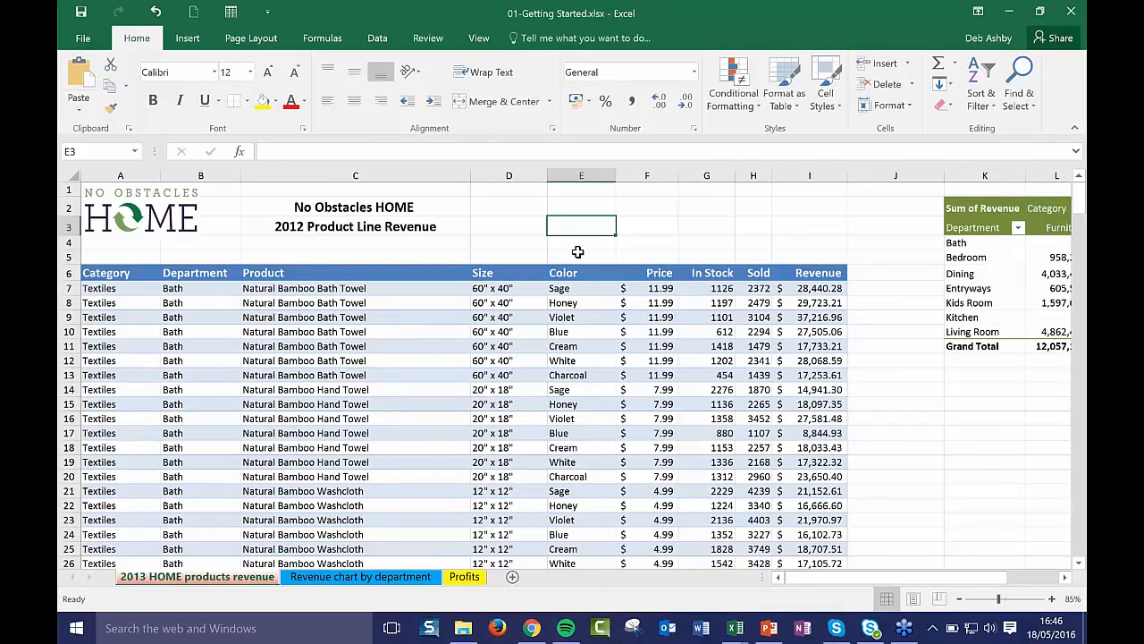
{"action": "left_click", "coordinate": [713, 221]}
{"action": "left_click", "coordinate": [756, 226]}
{"action": "left_click", "coordinate": [809, 225]}
{"action": "left_click", "coordinate": [860, 207]}
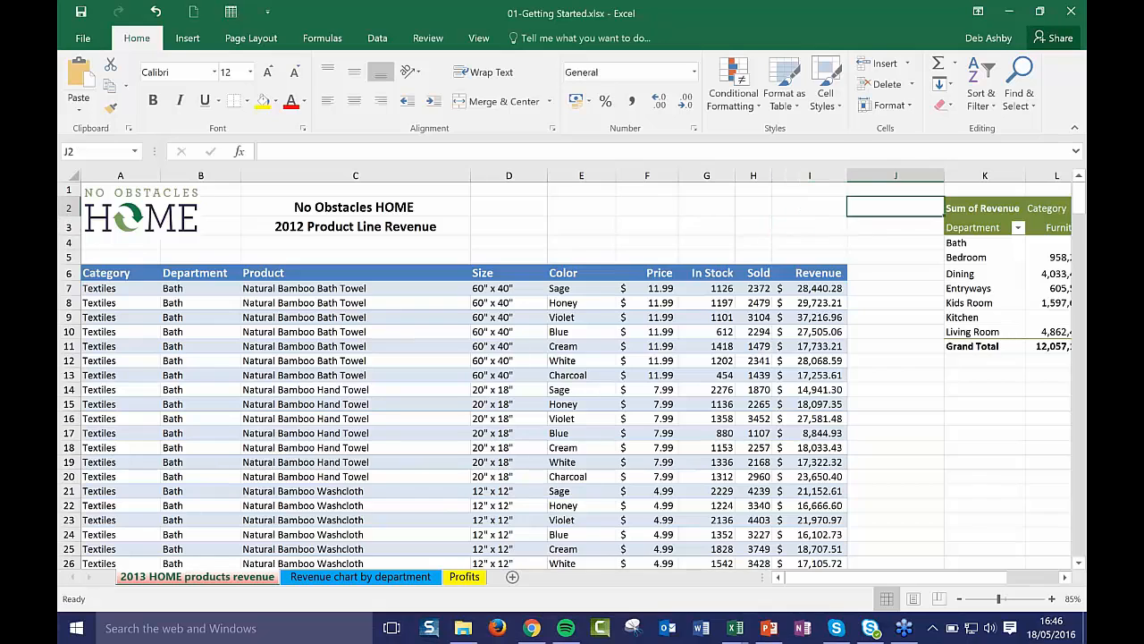
{"action": "left_click", "coordinate": [804, 208]}
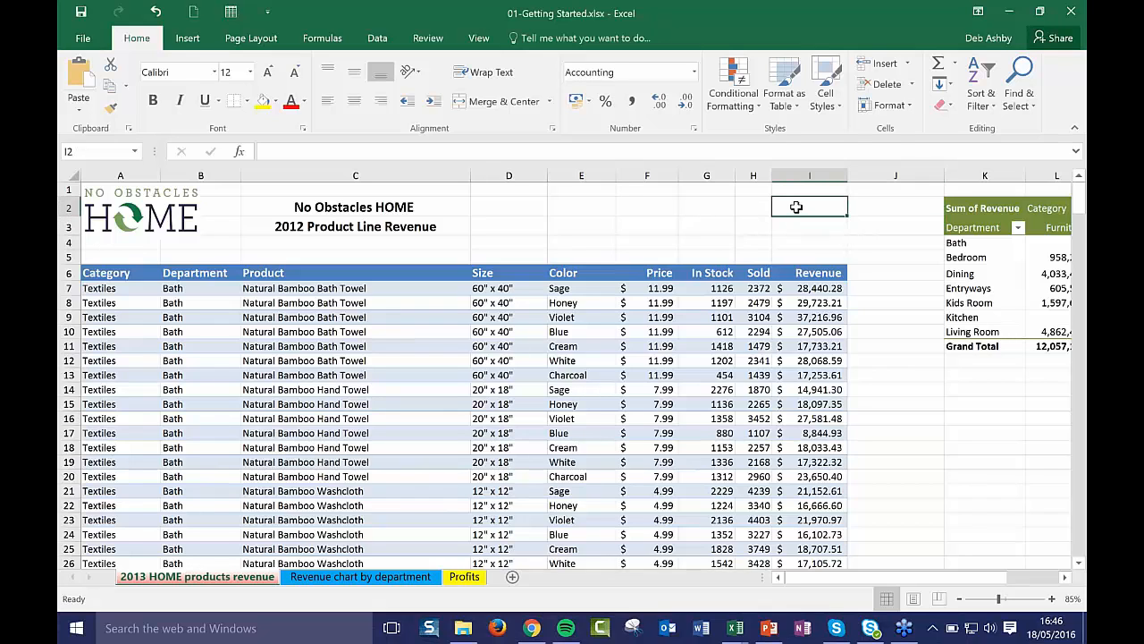
{"action": "left_click", "coordinate": [650, 226]}
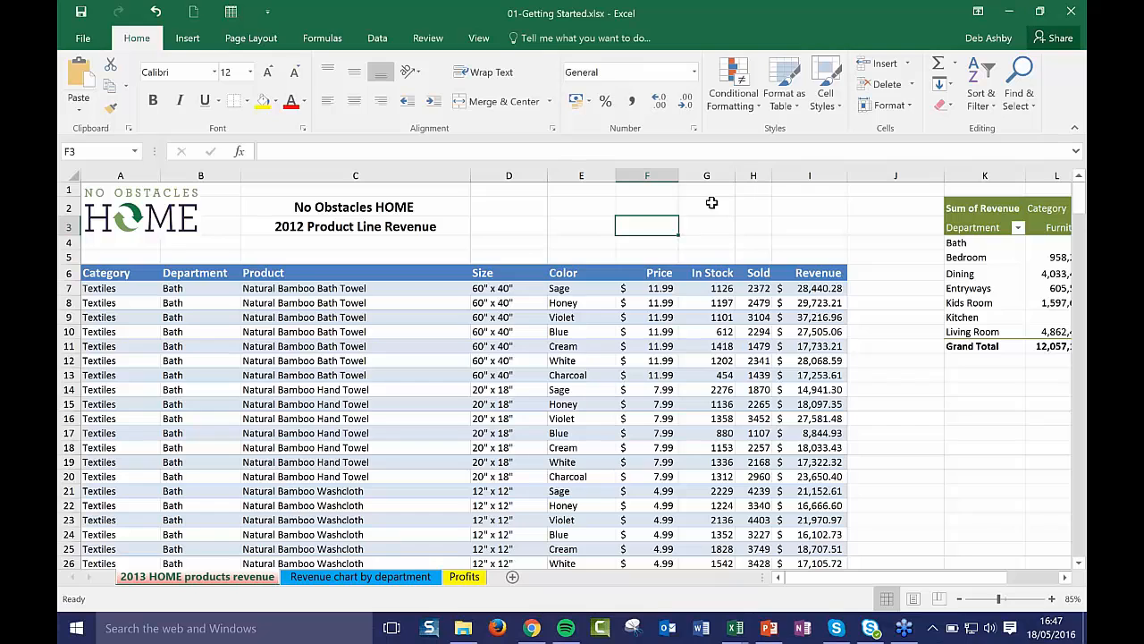
{"action": "left_click", "coordinate": [583, 224]}
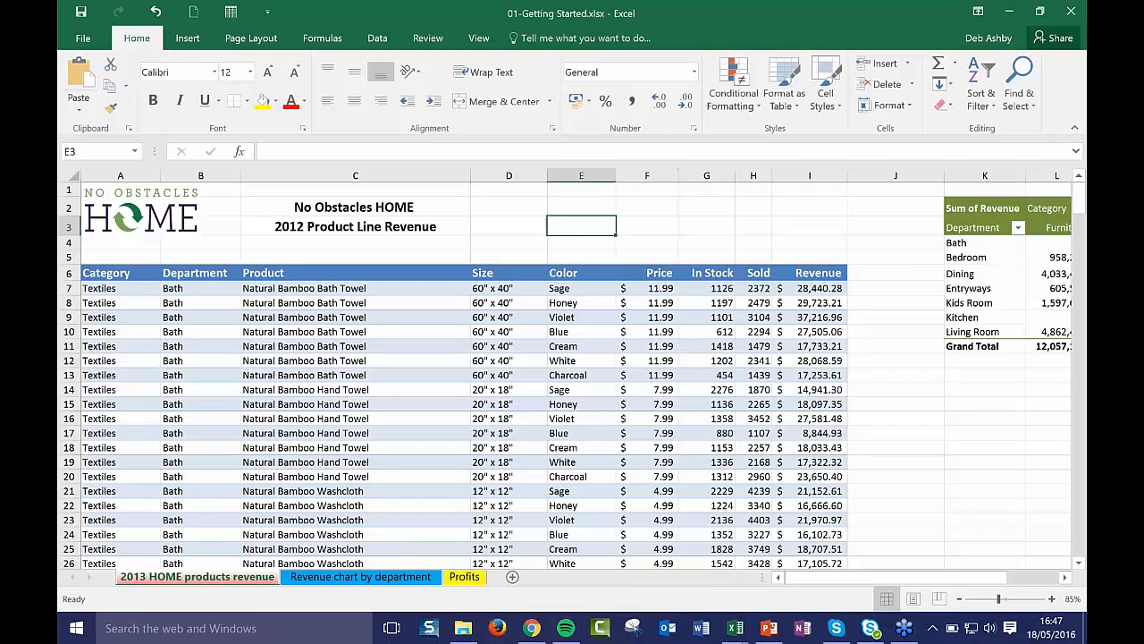
{"action": "left_click", "coordinate": [562, 207]}
{"action": "left_click_drag", "start_coordinate": [506, 318], "coordinate": [506, 332]}
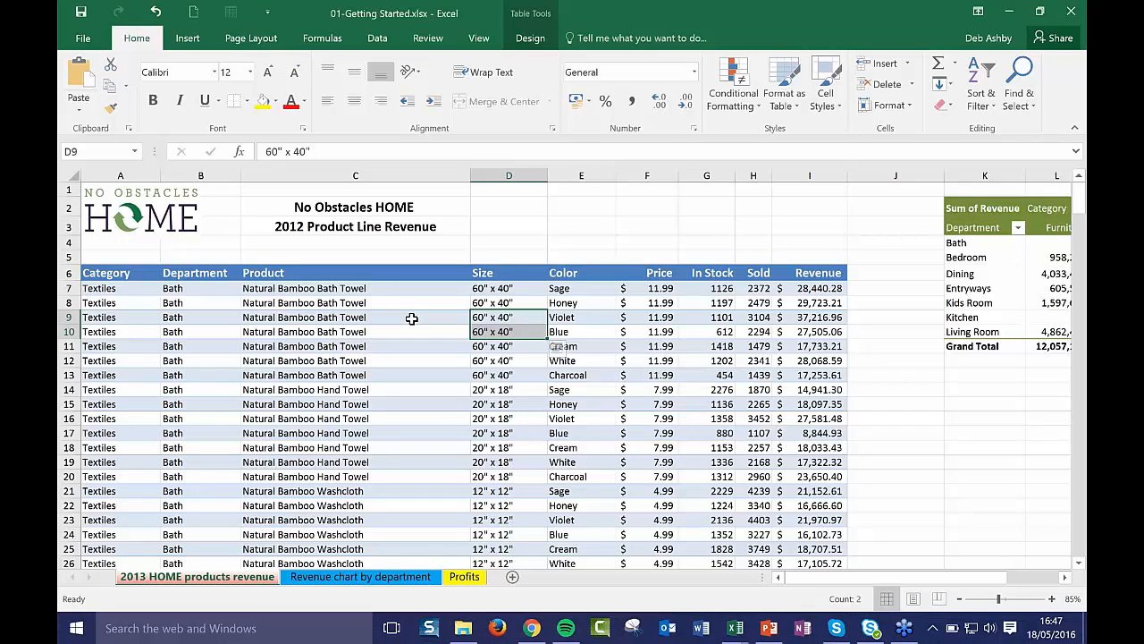
{"action": "scroll", "coordinate": [412, 319], "scroll_direction": "down", "scroll_amount": 1}
{"action": "scroll", "coordinate": [411, 319], "scroll_direction": "up", "scroll_amount": 1}
Open the product name in cell C9 for editing in the formula bar, select its last word, and leave it unedited
{"action": "left_click", "coordinate": [411, 318]}
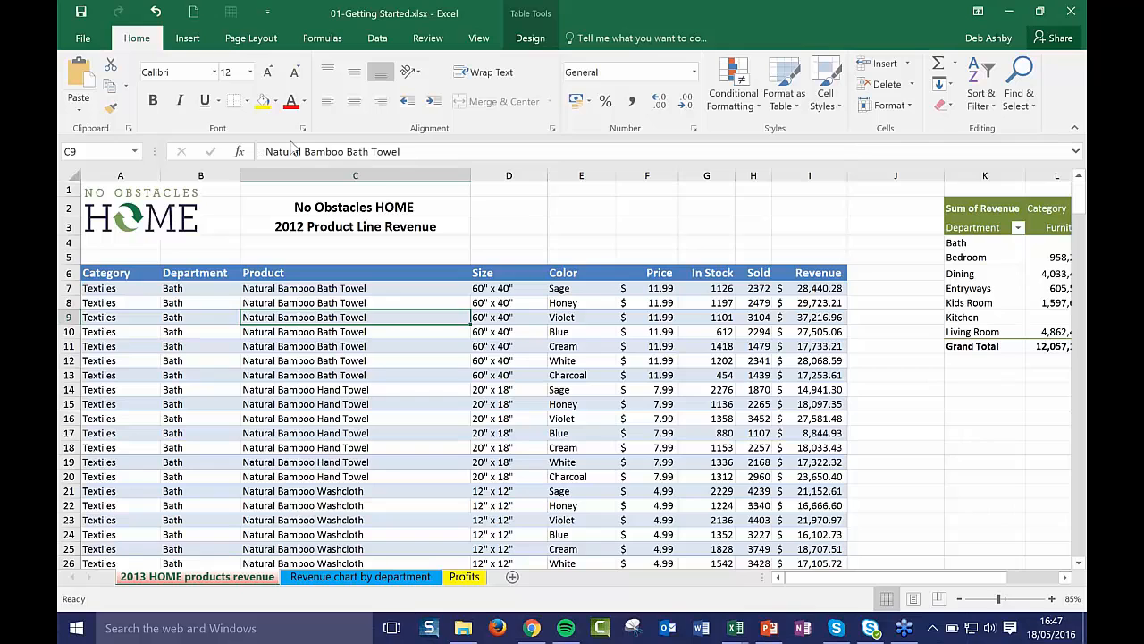
{"action": "left_click", "coordinate": [400, 151]}
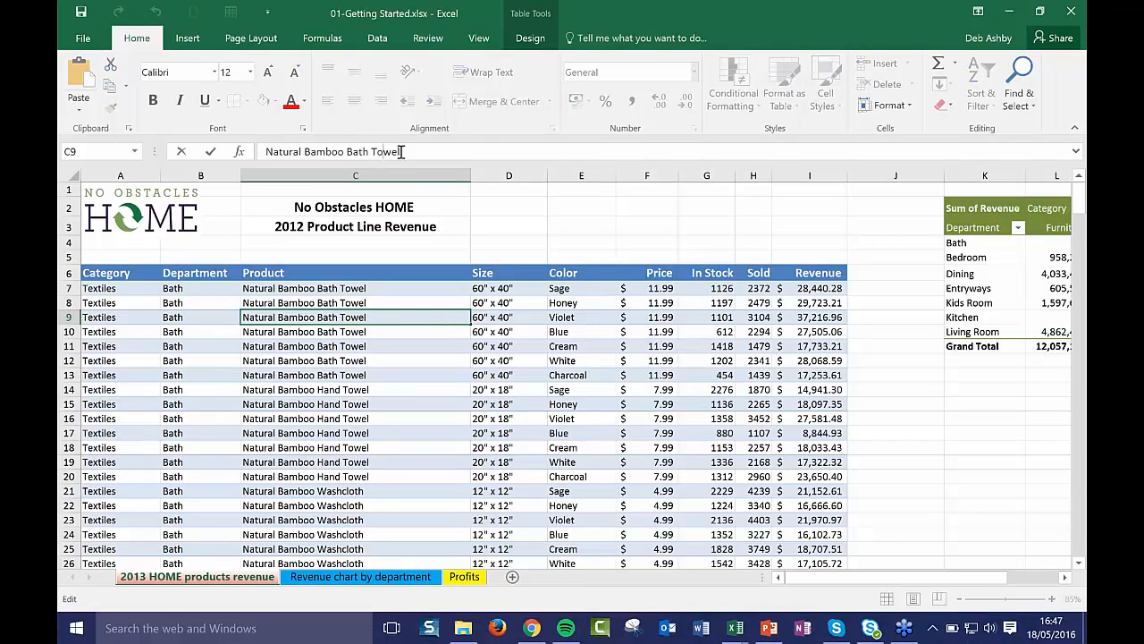
{"action": "double_click", "coordinate": [384, 151]}
{"action": "left_click", "coordinate": [311, 332]}
{"action": "left_click", "coordinate": [315, 346]}
{"action": "left_click", "coordinate": [314, 321]}
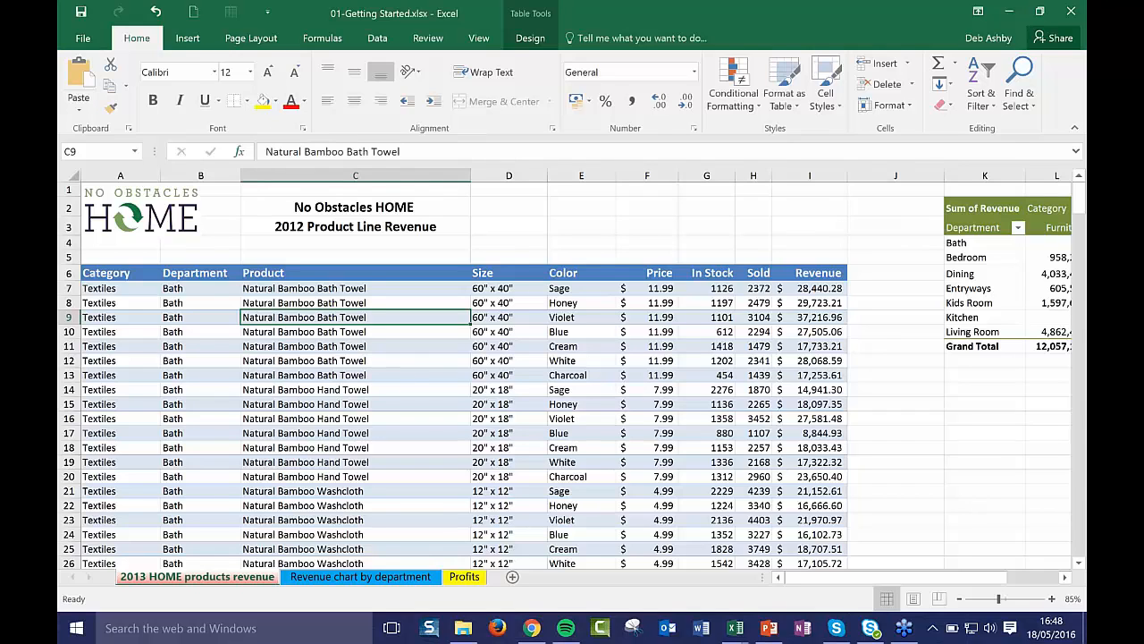
Inspect the formula in Revenue cell I9, the Price entry in F11 and the product name in C9
{"action": "left_click", "coordinate": [816, 318]}
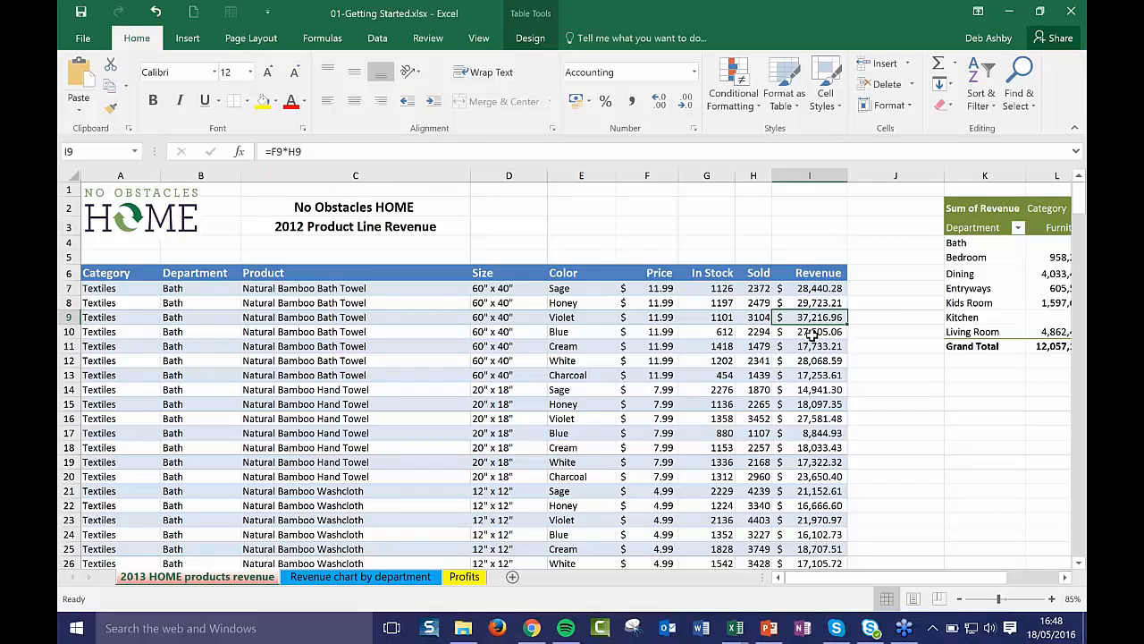
{"action": "left_click", "coordinate": [310, 152]}
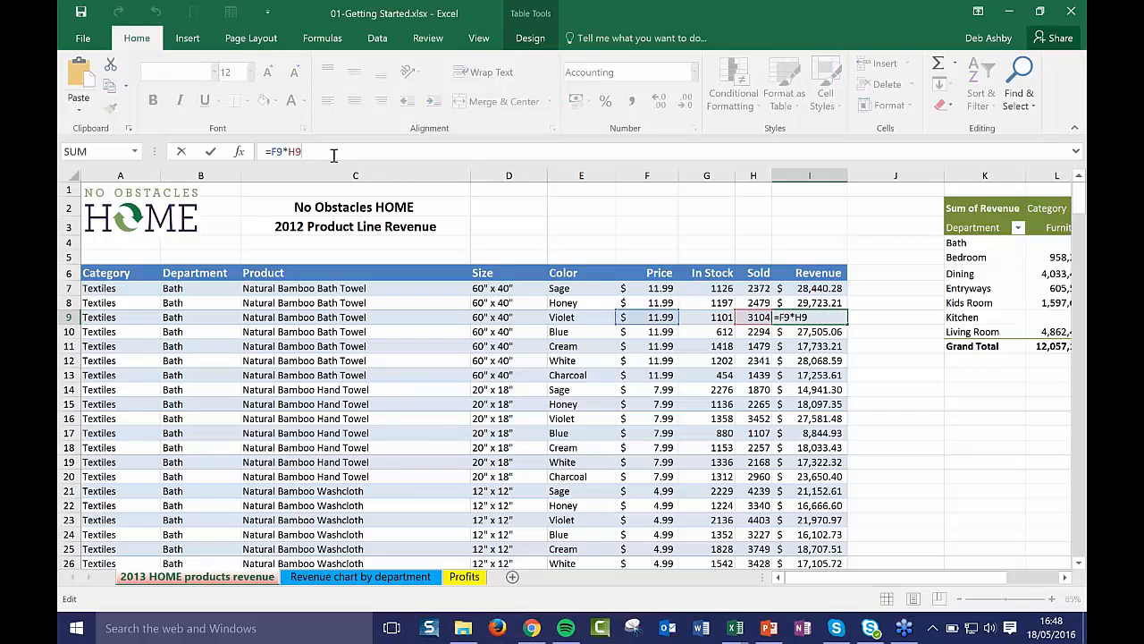
{"action": "left_click", "coordinate": [704, 446]}
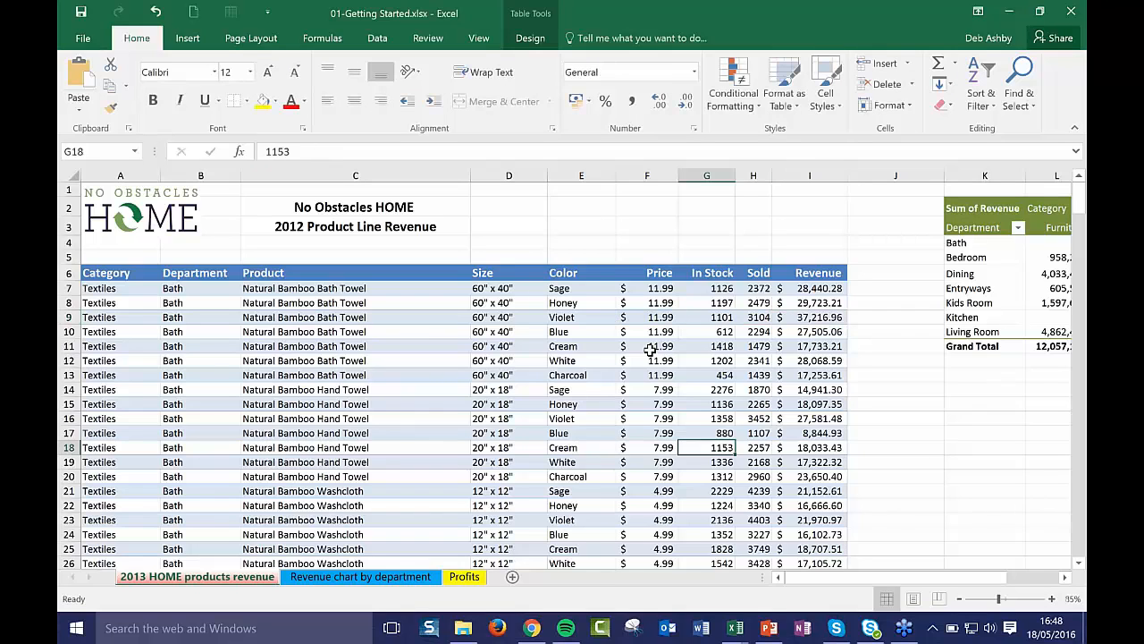
{"action": "left_click", "coordinate": [630, 345]}
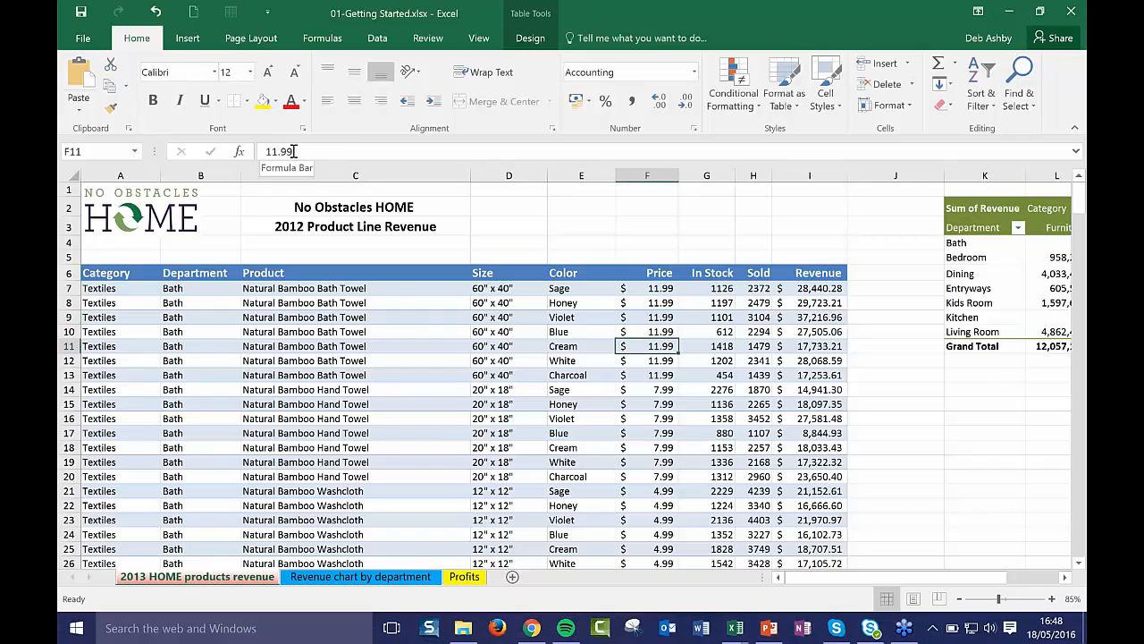
{"action": "double_click", "coordinate": [389, 318]}
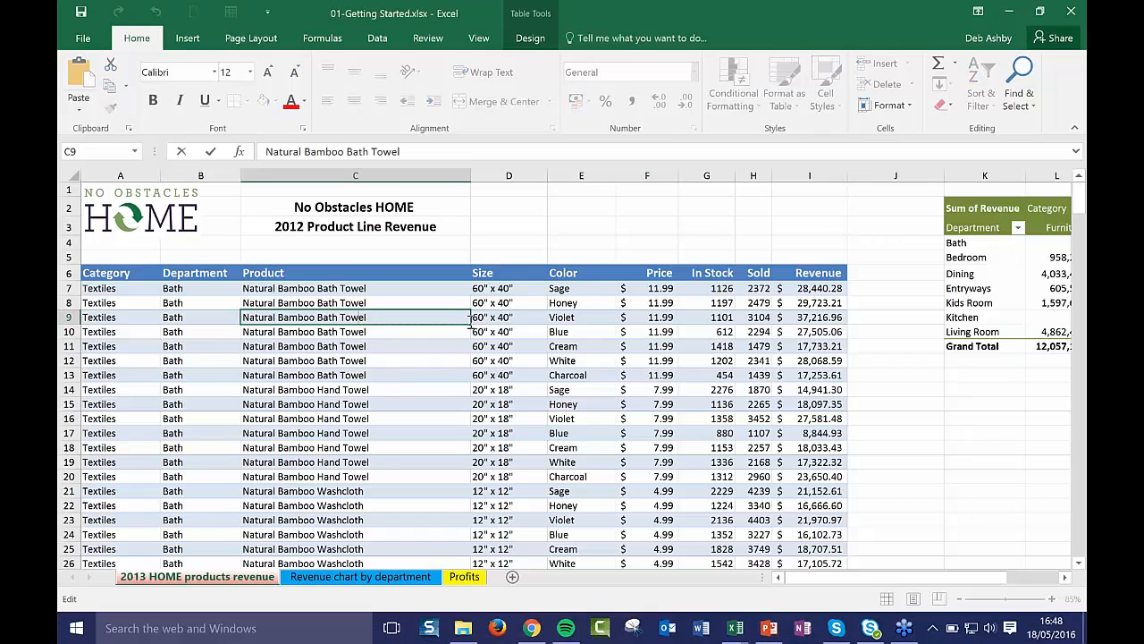
{"action": "left_click", "coordinate": [854, 478]}
View the Revenue chart by department sheet and return to the 2013 HOME products revenue sheet
{"action": "left_click", "coordinate": [419, 577]}
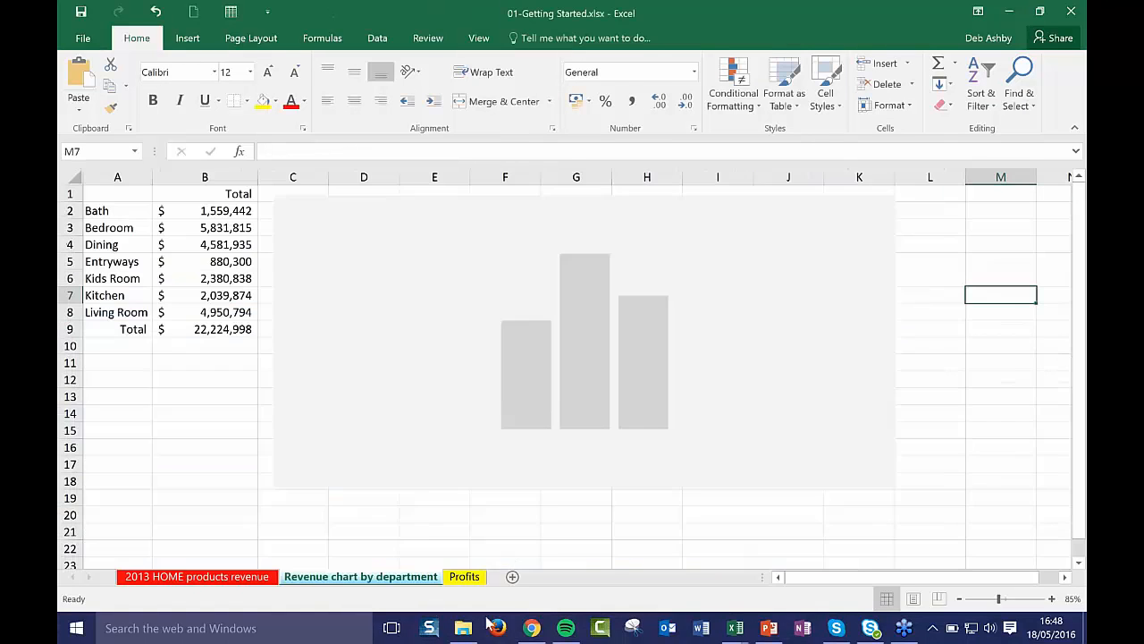
{"action": "left_click", "coordinate": [186, 466]}
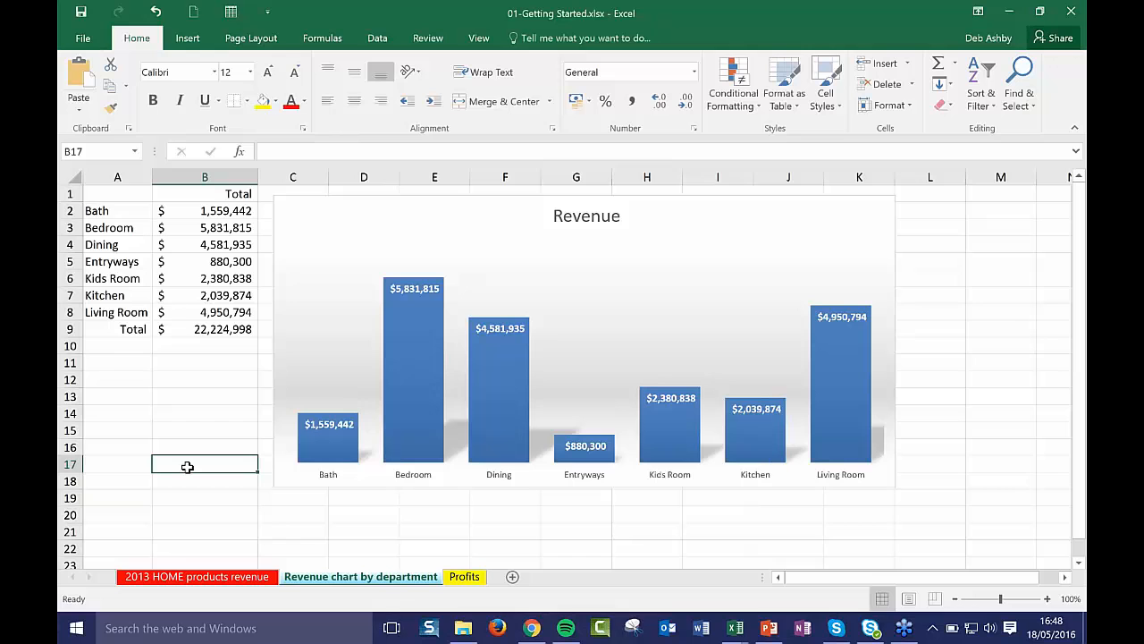
{"action": "left_click", "coordinate": [181, 577]}
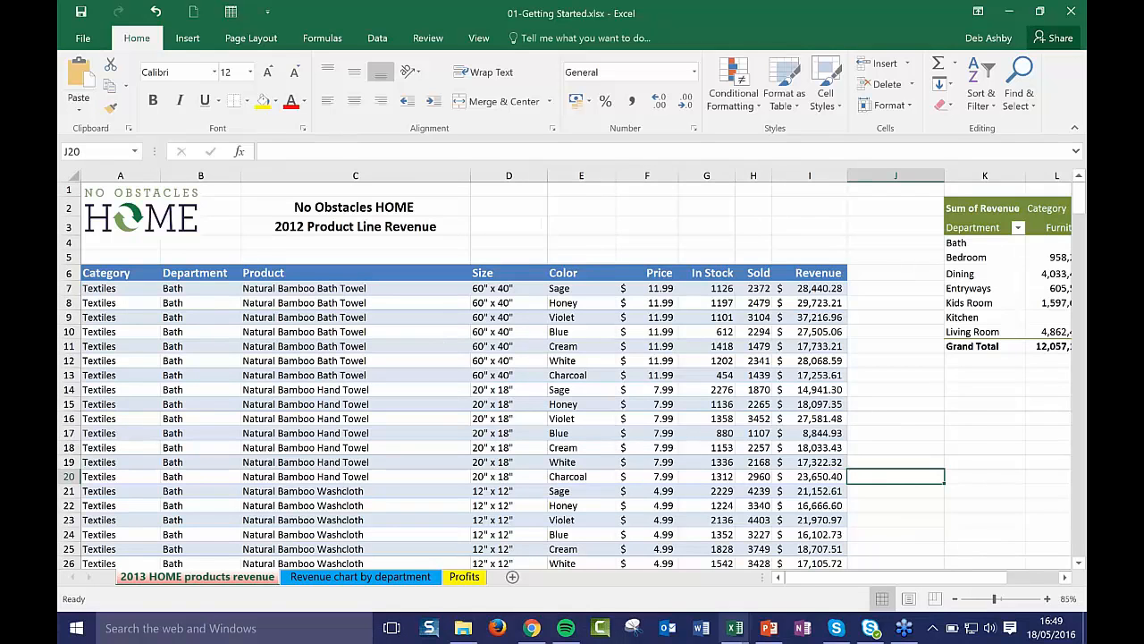
Select the product name text inside cell C7 to view its quick formatting options, and leave the cell unedited
{"action": "left_click", "coordinate": [380, 287]}
{"action": "double_click", "coordinate": [375, 288]}
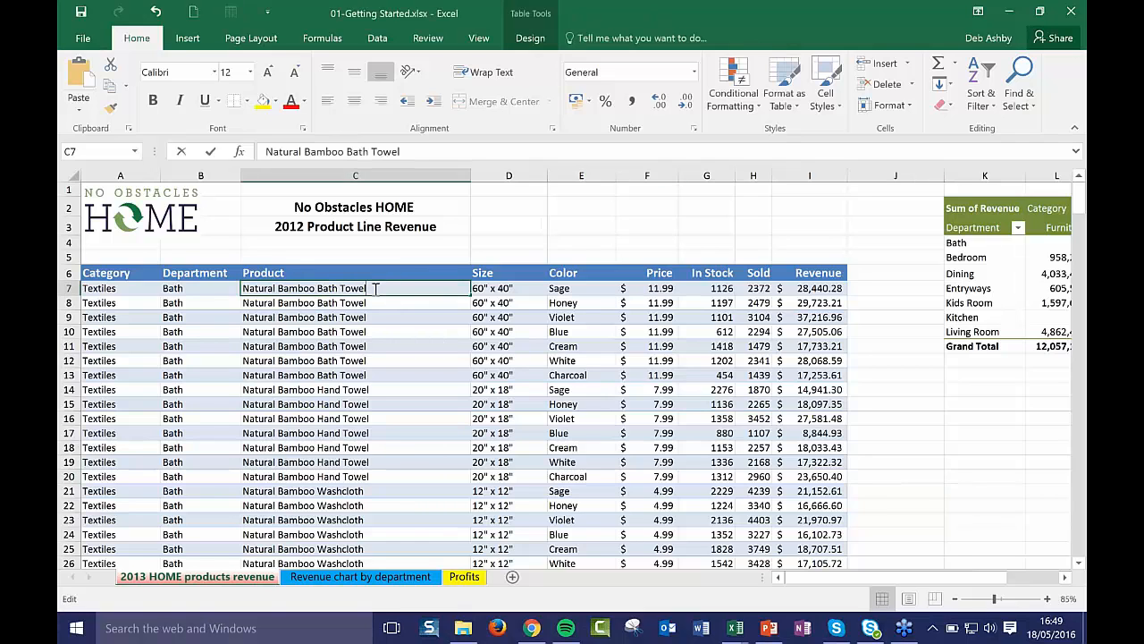
{"action": "left_click_drag", "start_coordinate": [376, 288], "coordinate": [250, 288]}
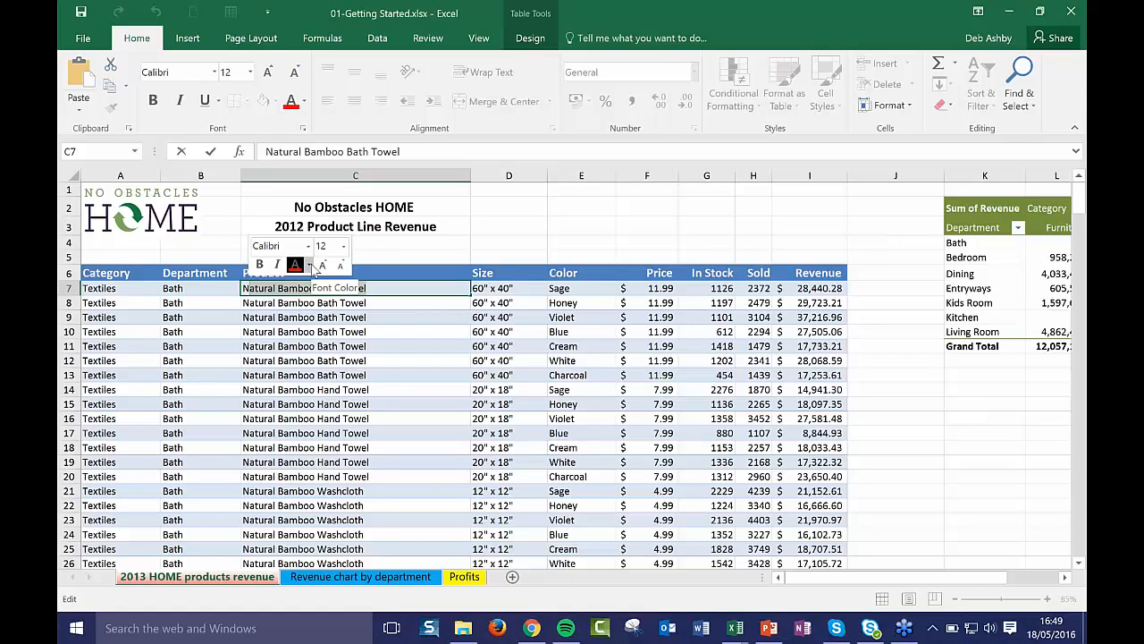
{"action": "left_click", "coordinate": [643, 245]}
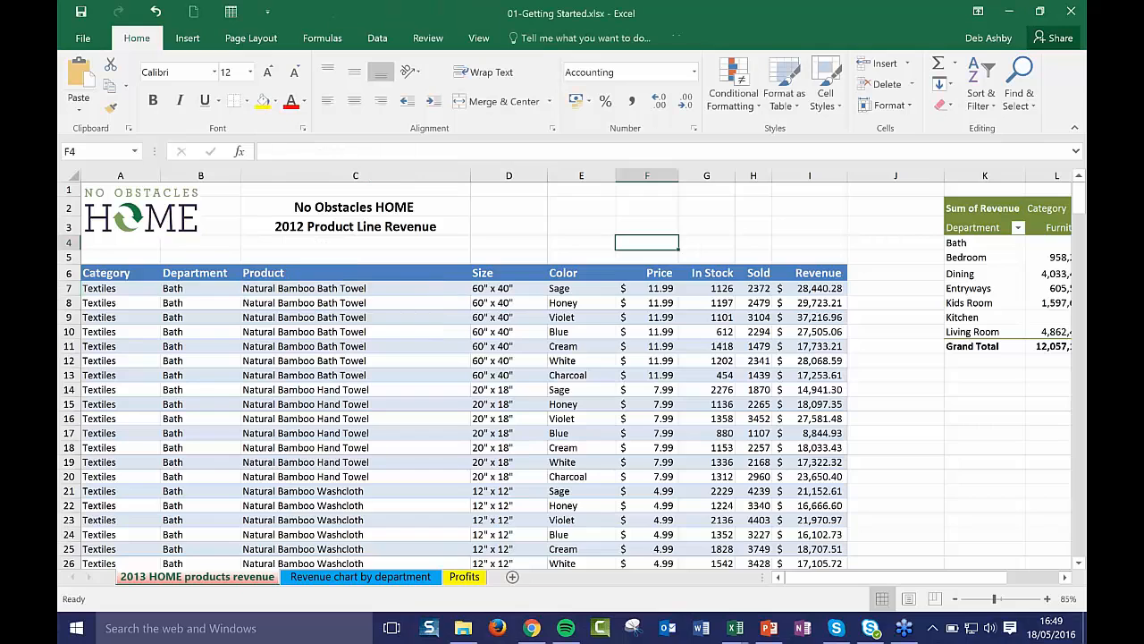
Find the Format Cells command for cell D3 through Tell Me, open its dialog, and close it without applying anything
{"action": "left_click", "coordinate": [507, 226]}
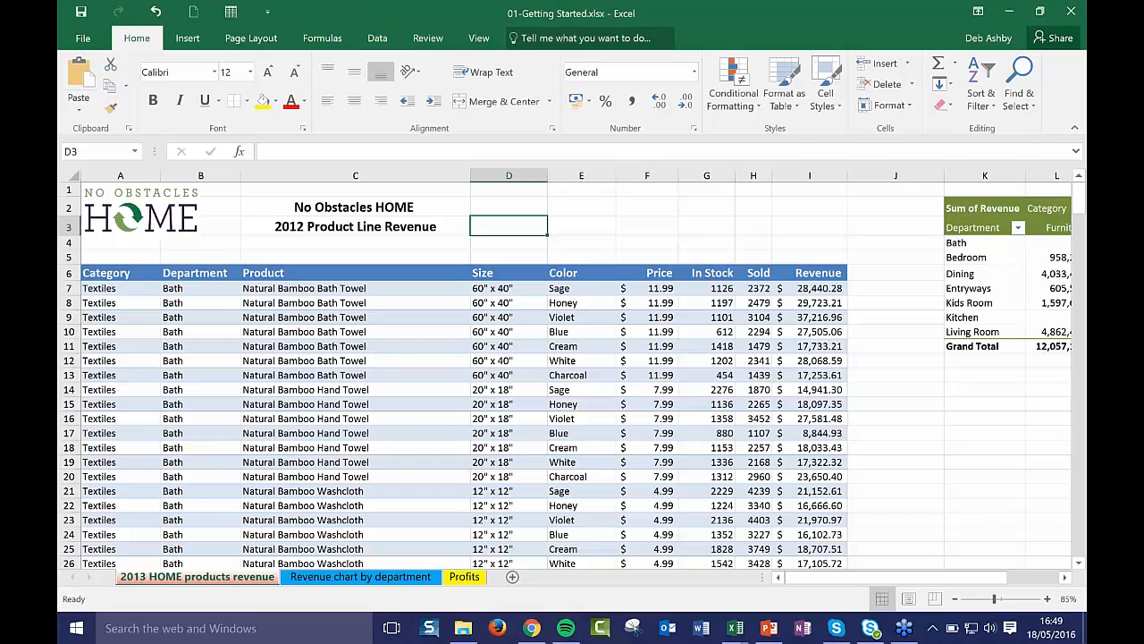
{"action": "left_click", "coordinate": [531, 40]}
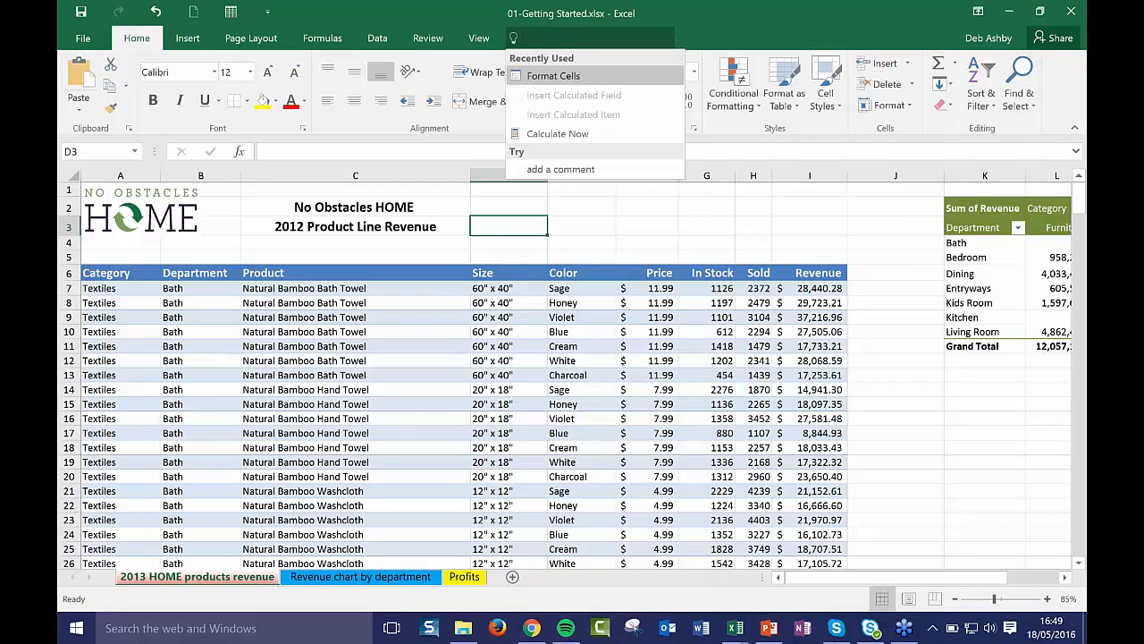
{"action": "left_click", "coordinate": [733, 39]}
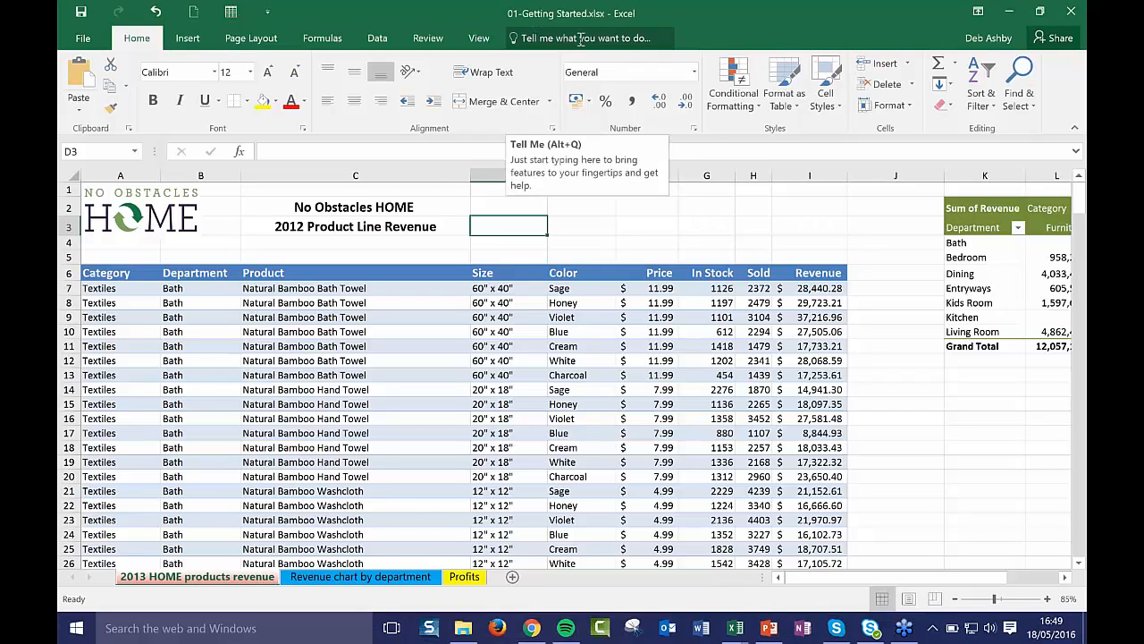
{"action": "left_click", "coordinate": [545, 40]}
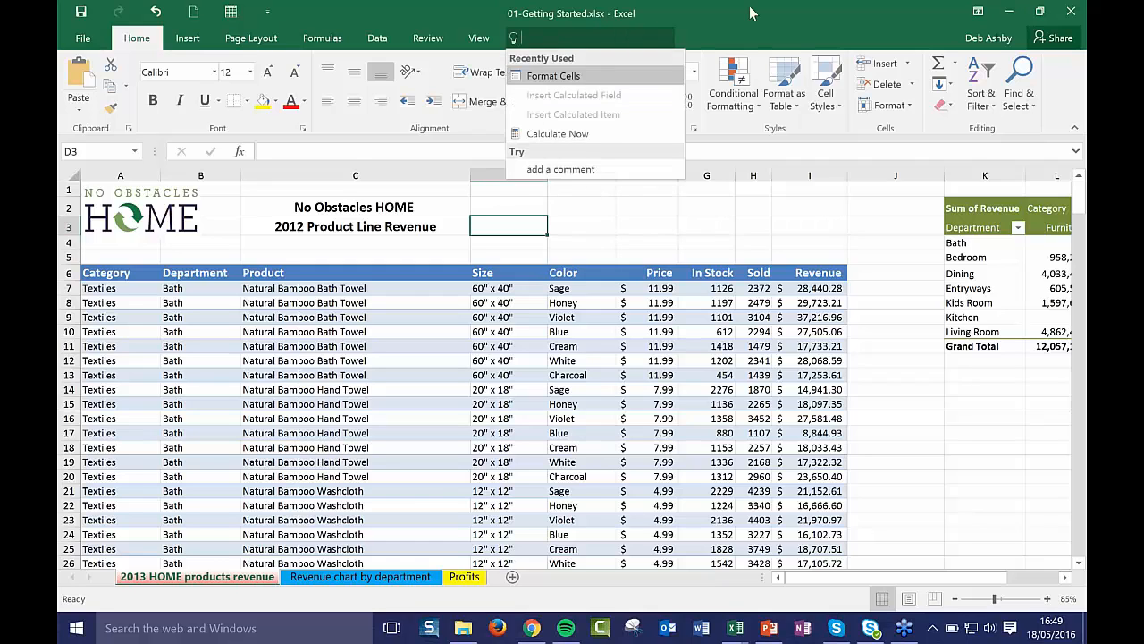
{"action": "type", "text": "Format "}
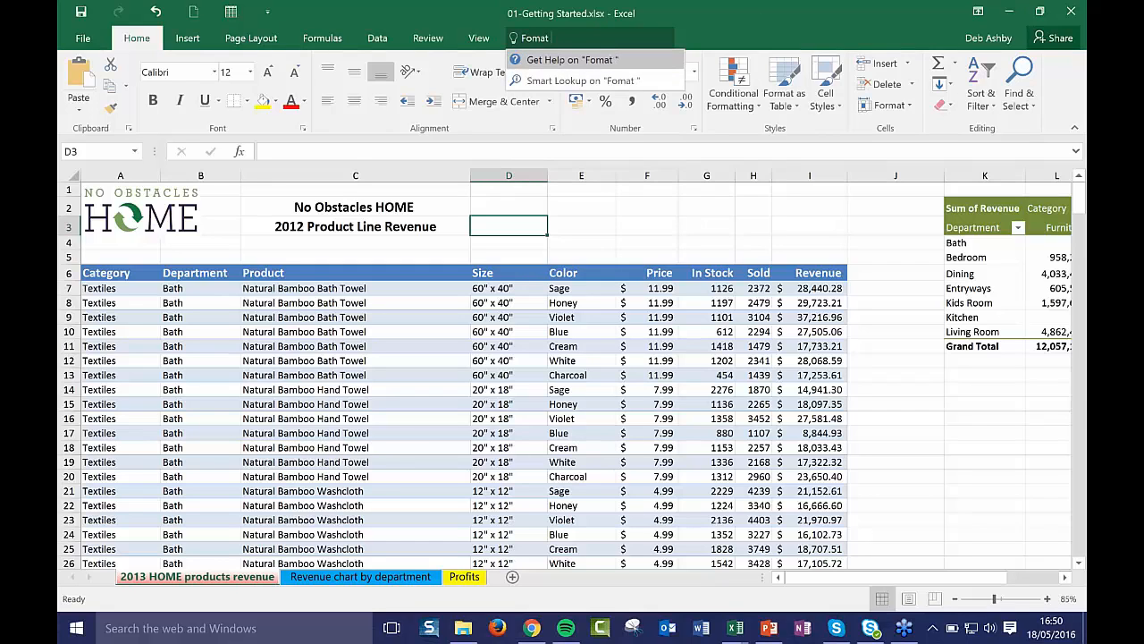
{"action": "type", "text": "Cells"}
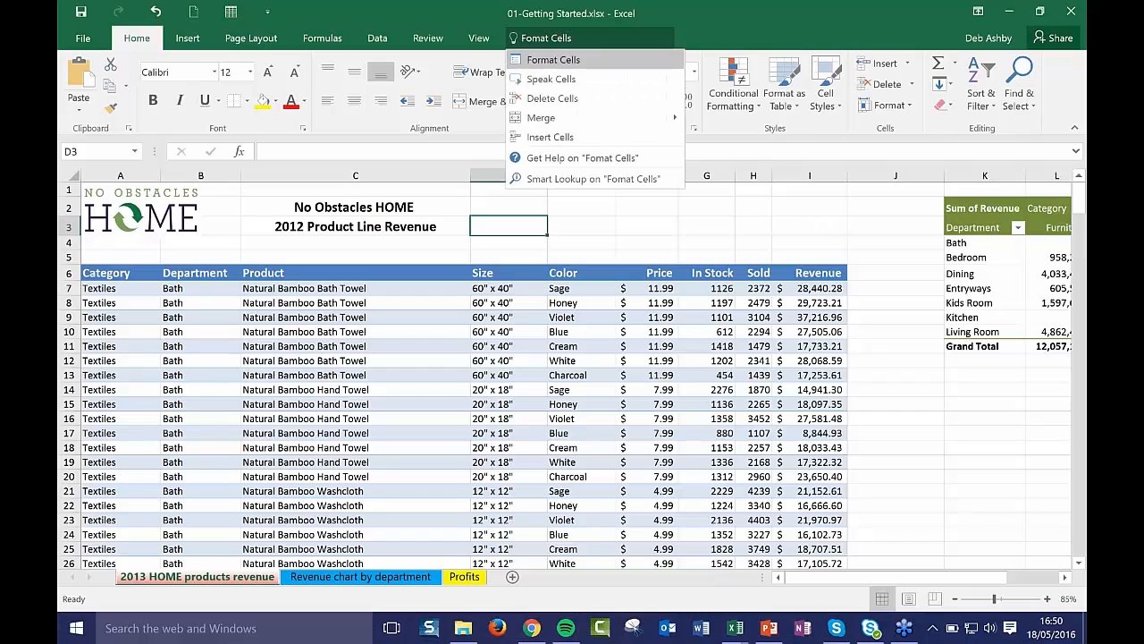
{"action": "left_click", "coordinate": [613, 60]}
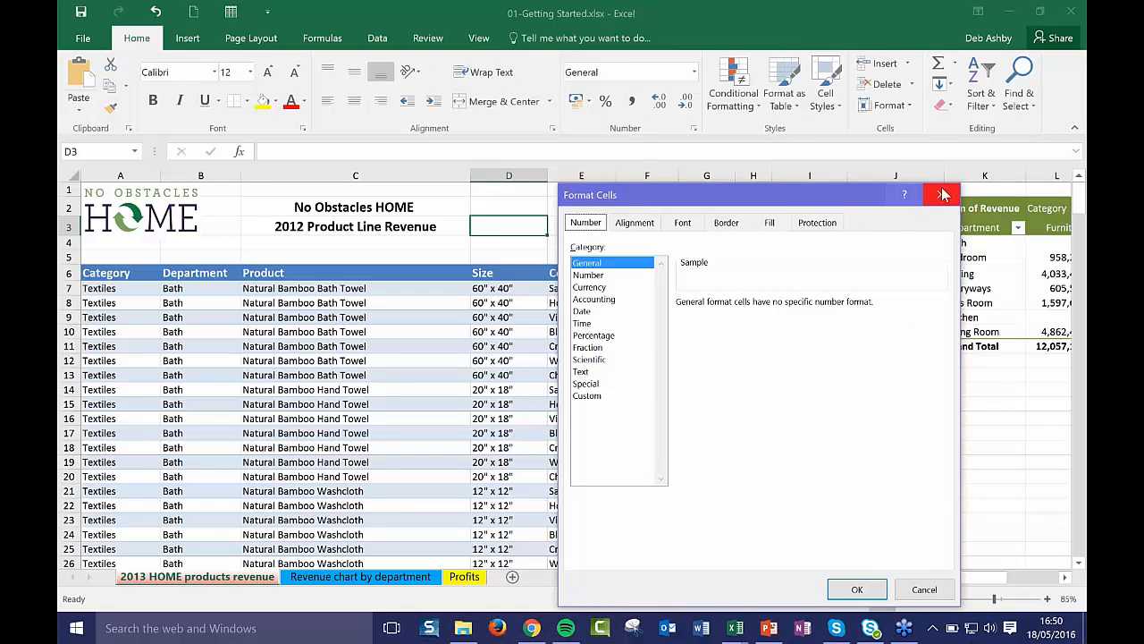
{"action": "key", "text": "Escape"}
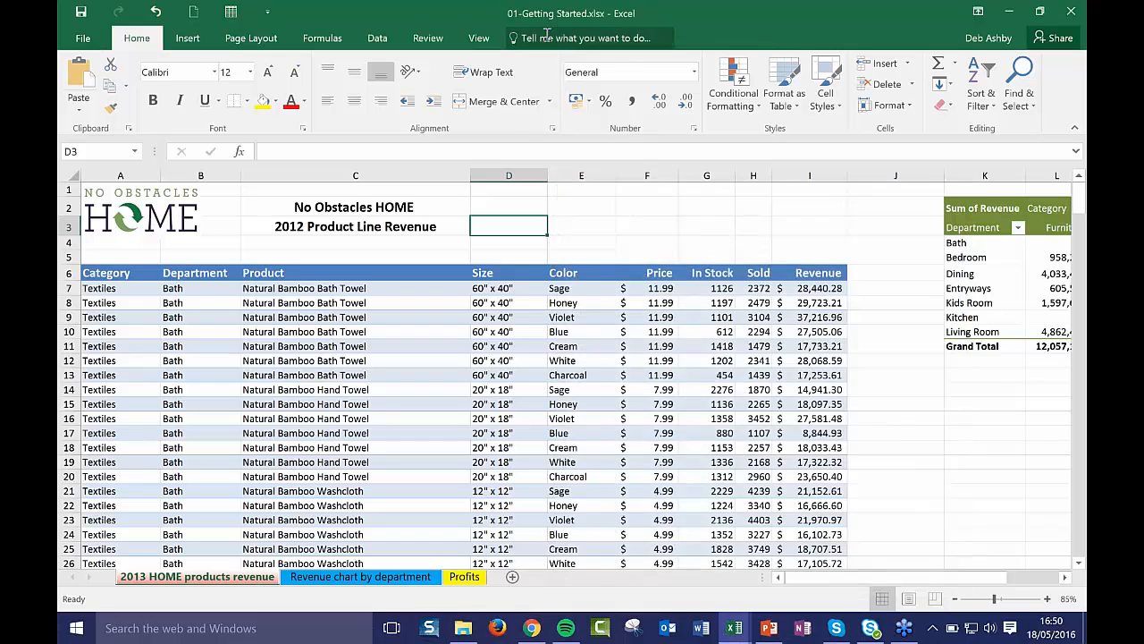
Look up the help articles on "Format Cells" through Tell Me and close the help window
{"action": "key", "text": "alt+q"}
{"action": "type", "text": "Format Cells"}
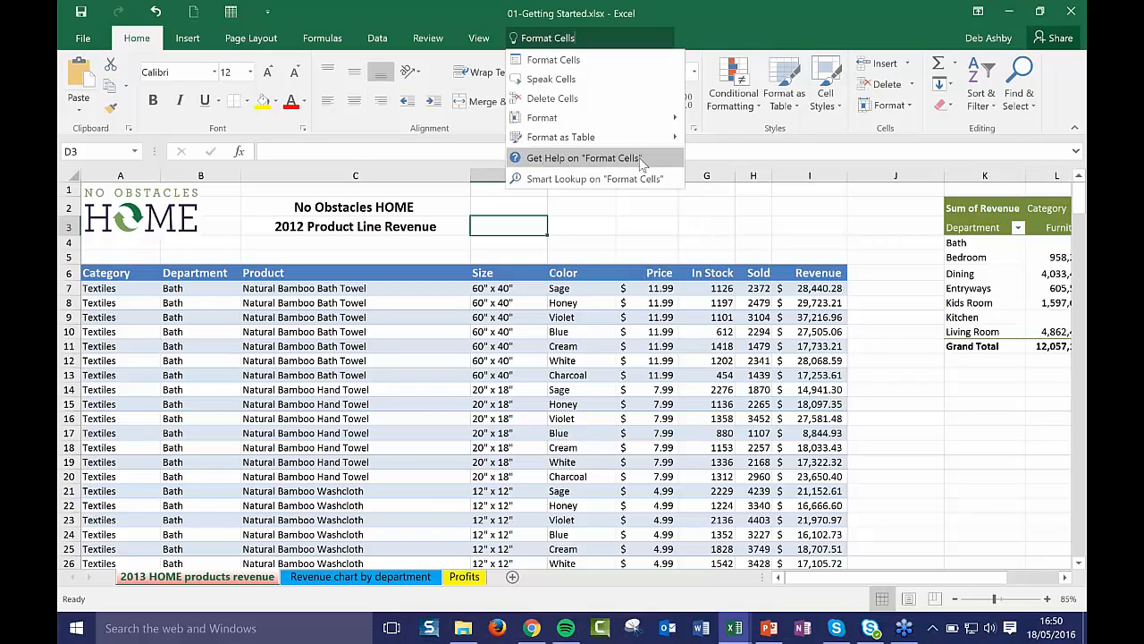
{"action": "left_click", "coordinate": [583, 161]}
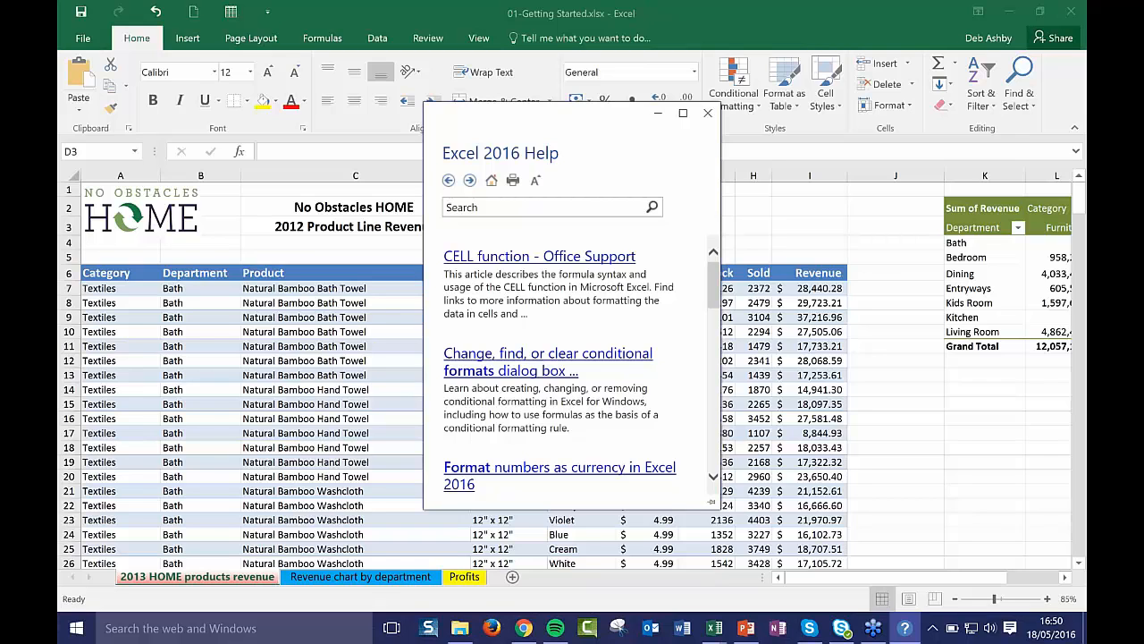
{"action": "left_click", "coordinate": [707, 113]}
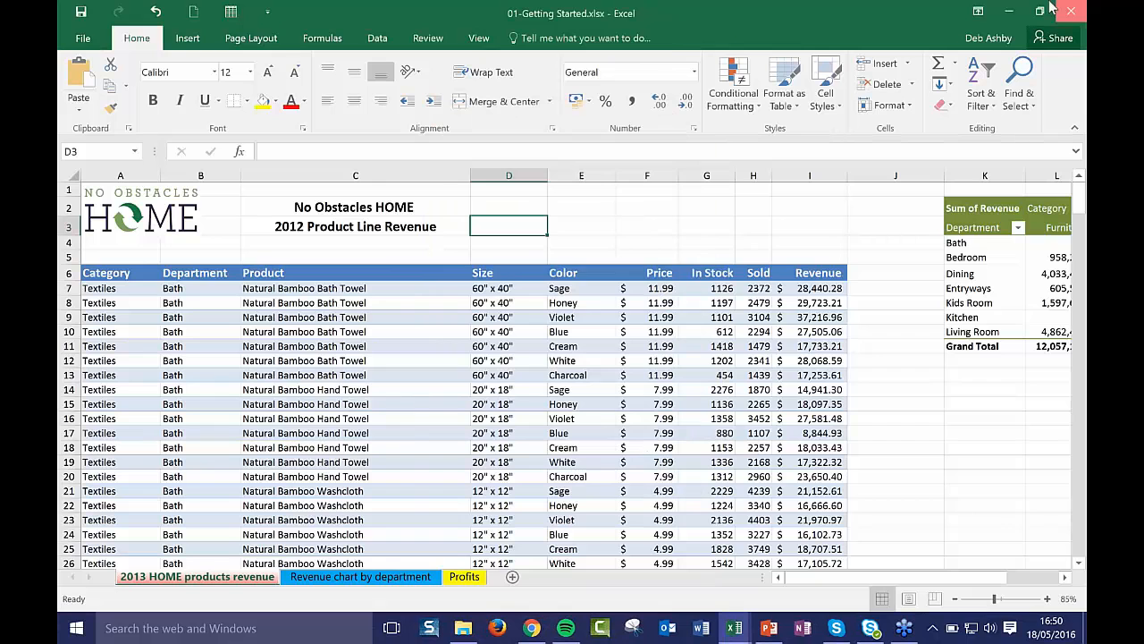
Close 01-Getting Started.xlsx without saving and switch to File Explorer at the Exercise Files folder
{"action": "left_click", "coordinate": [1071, 11]}
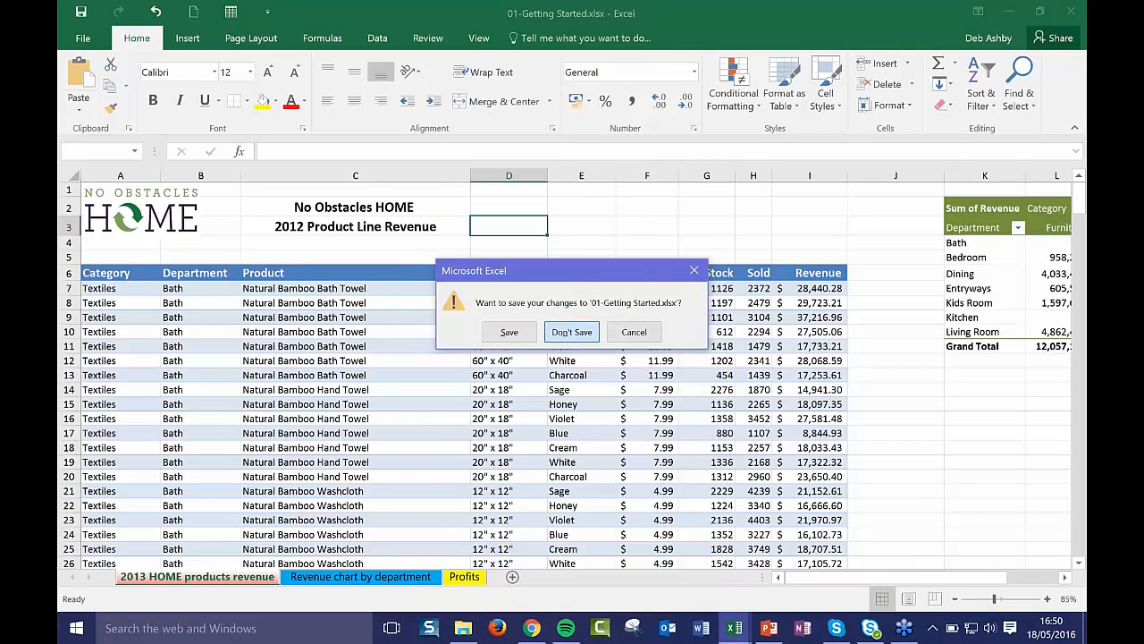
{"action": "left_click", "coordinate": [572, 331]}
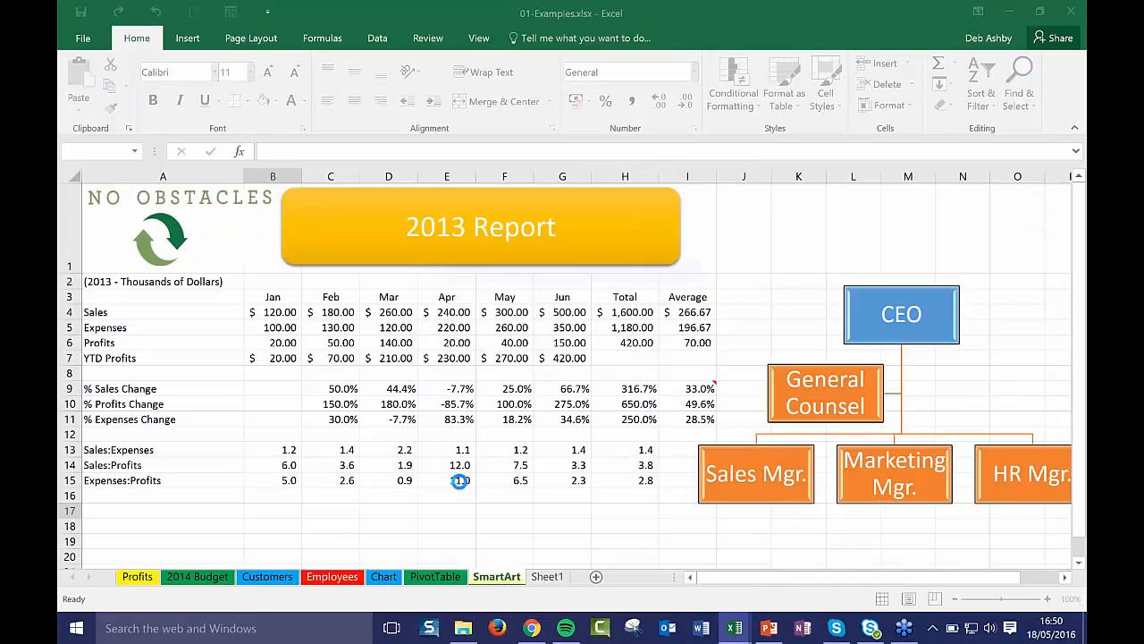
{"action": "left_click", "coordinate": [464, 628]}
{"action": "left_click", "coordinate": [550, 182]}
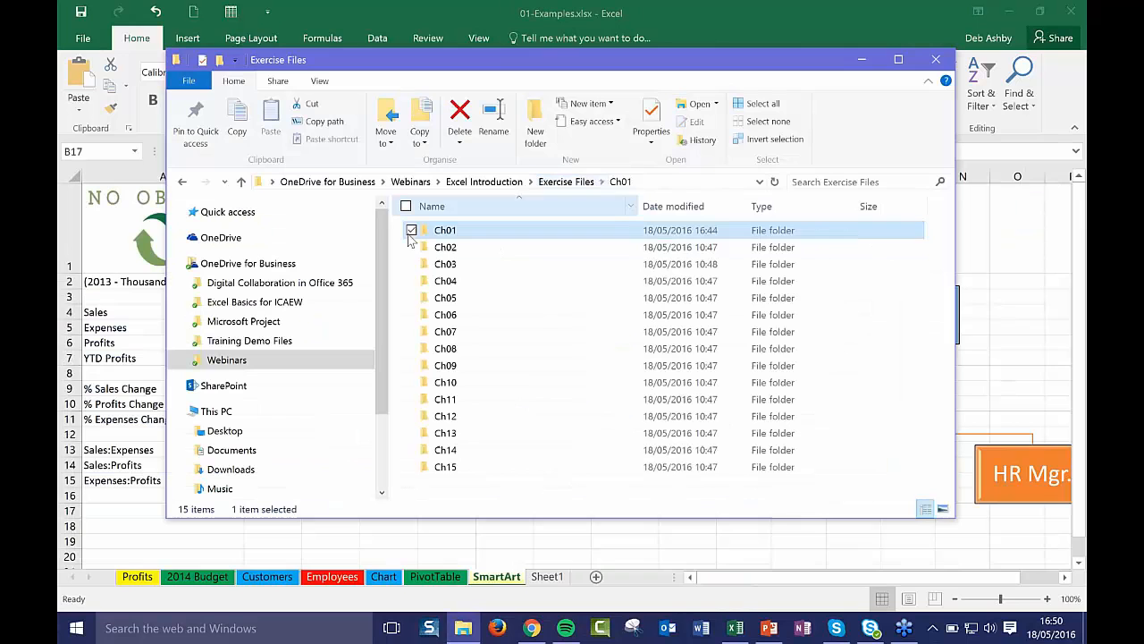
Open the 02-Entering Data.xlsx workbook from the Ch02 folder and enable editing
{"action": "double_click", "coordinate": [460, 249]}
{"action": "double_click", "coordinate": [492, 229]}
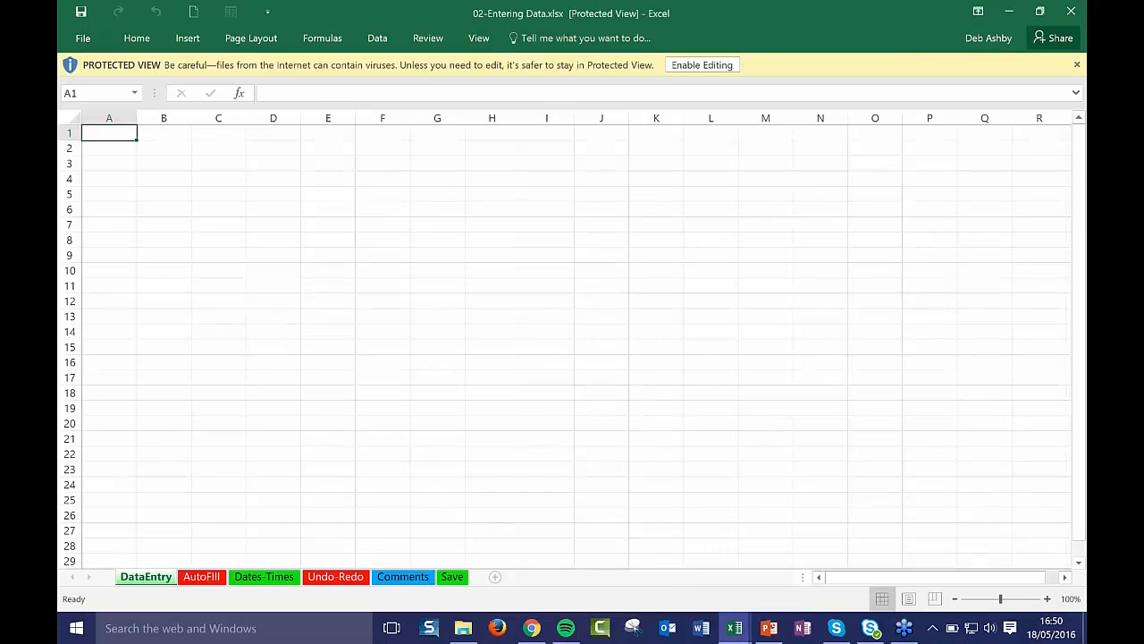
{"action": "left_click", "coordinate": [702, 65]}
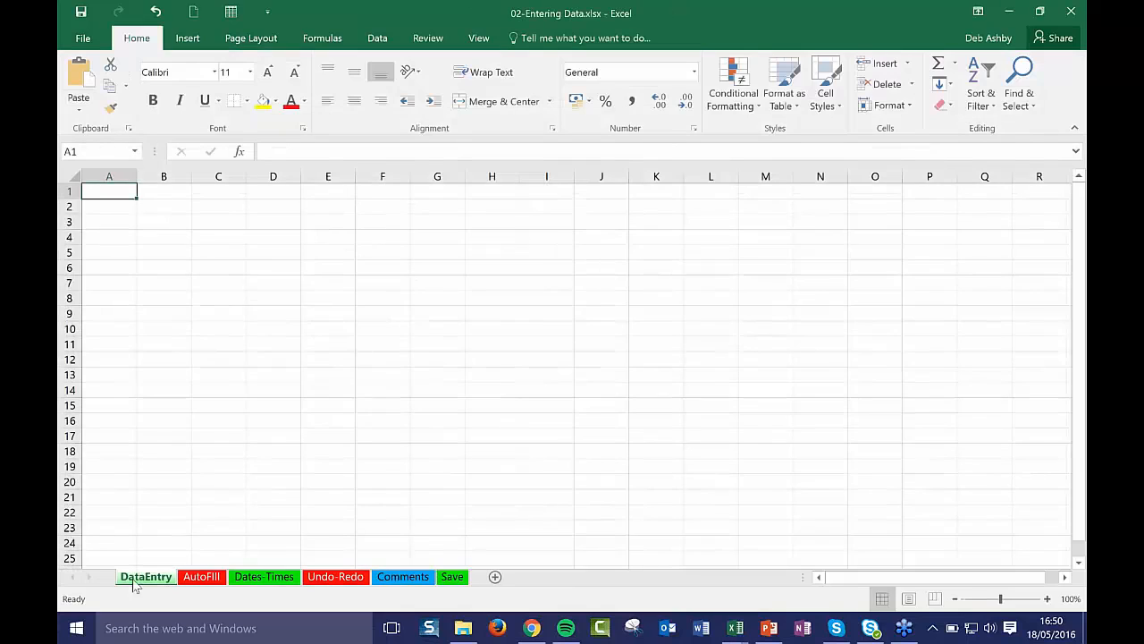
Enter the label "Sales" in cell A2 of the DataEntry sheet
{"action": "left_click", "coordinate": [166, 208]}
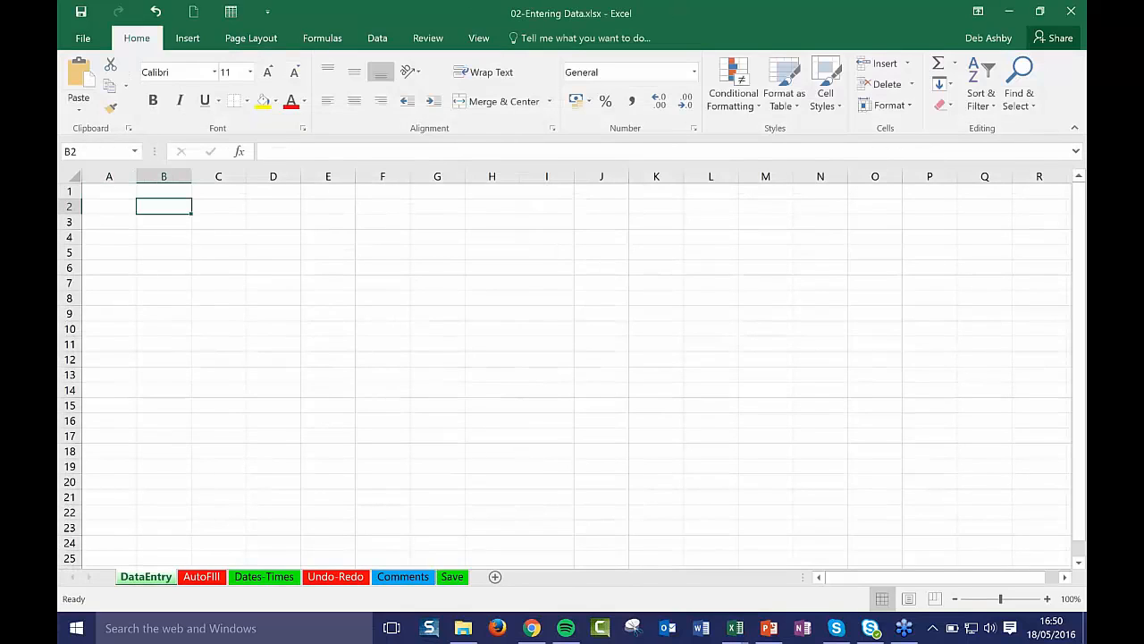
{"action": "left_click", "coordinate": [116, 206]}
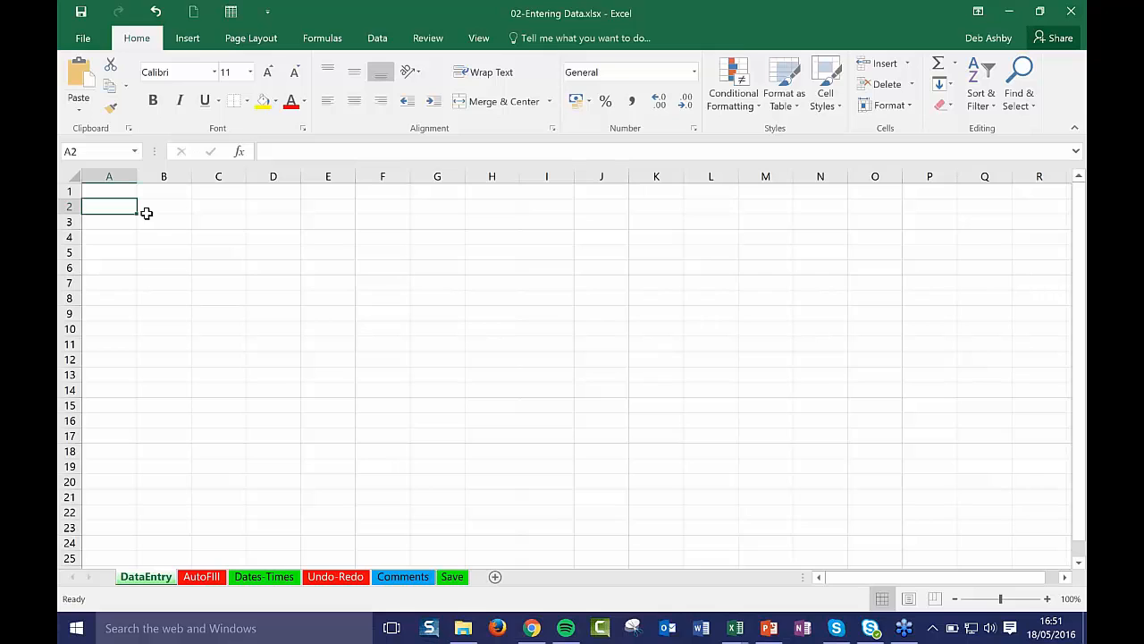
{"action": "left_click", "coordinate": [1049, 599]}
{"action": "left_click", "coordinate": [1049, 599]}
{"action": "left_click", "coordinate": [1048, 598]}
{"action": "left_click", "coordinate": [1049, 599]}
{"action": "left_click", "coordinate": [1048, 599]}
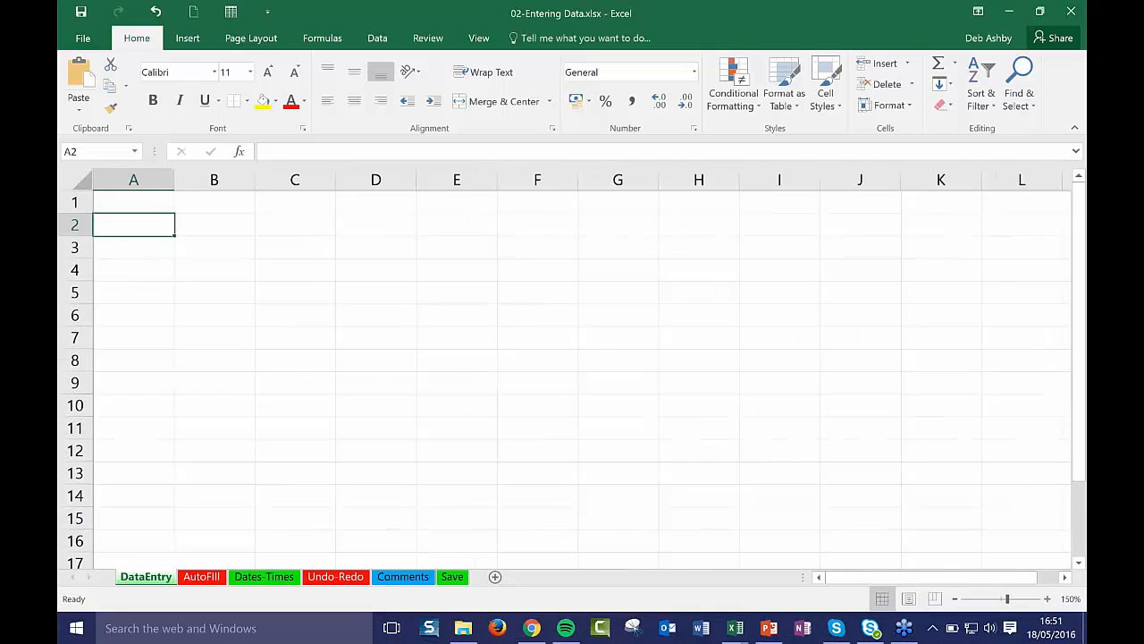
{"action": "left_click", "coordinate": [1048, 599]}
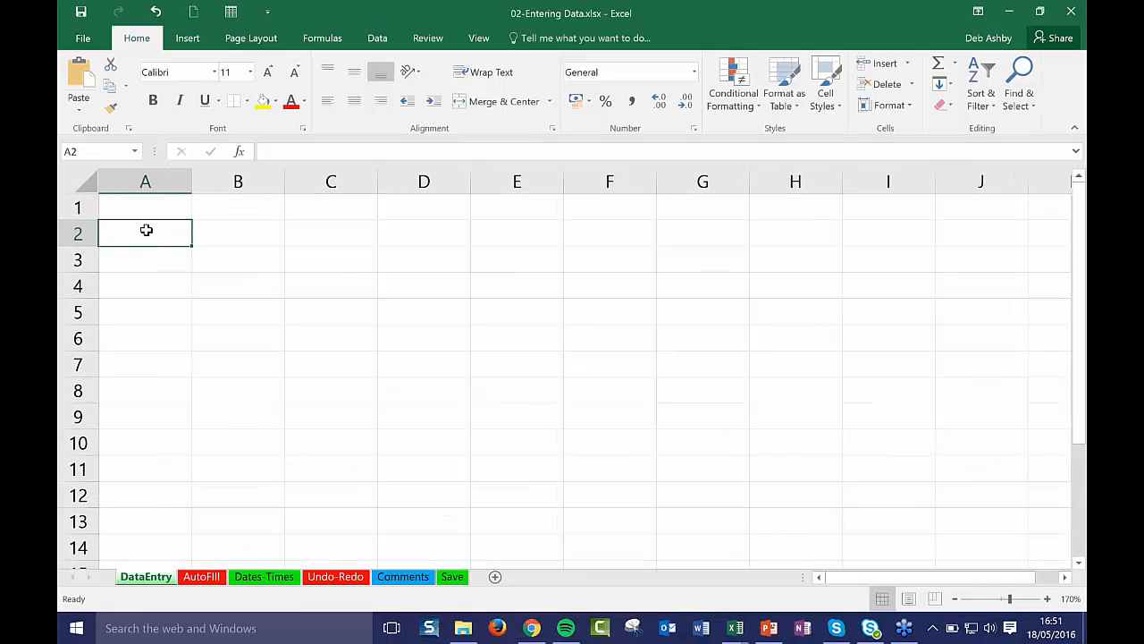
{"action": "type", "text": "Sales"}
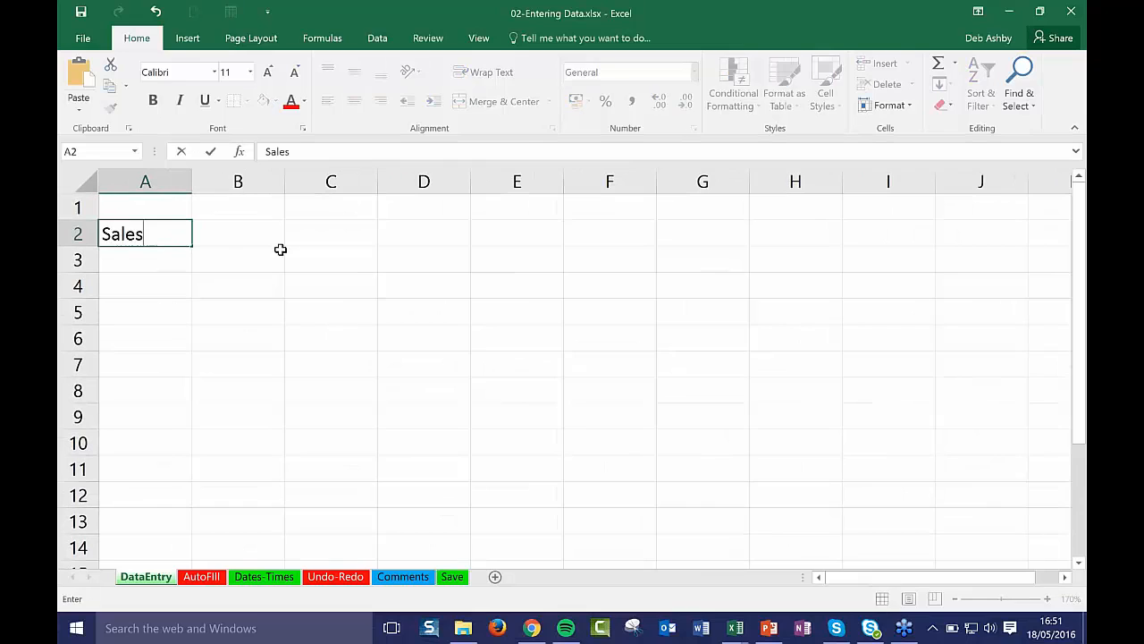
{"action": "key", "text": "Return"}
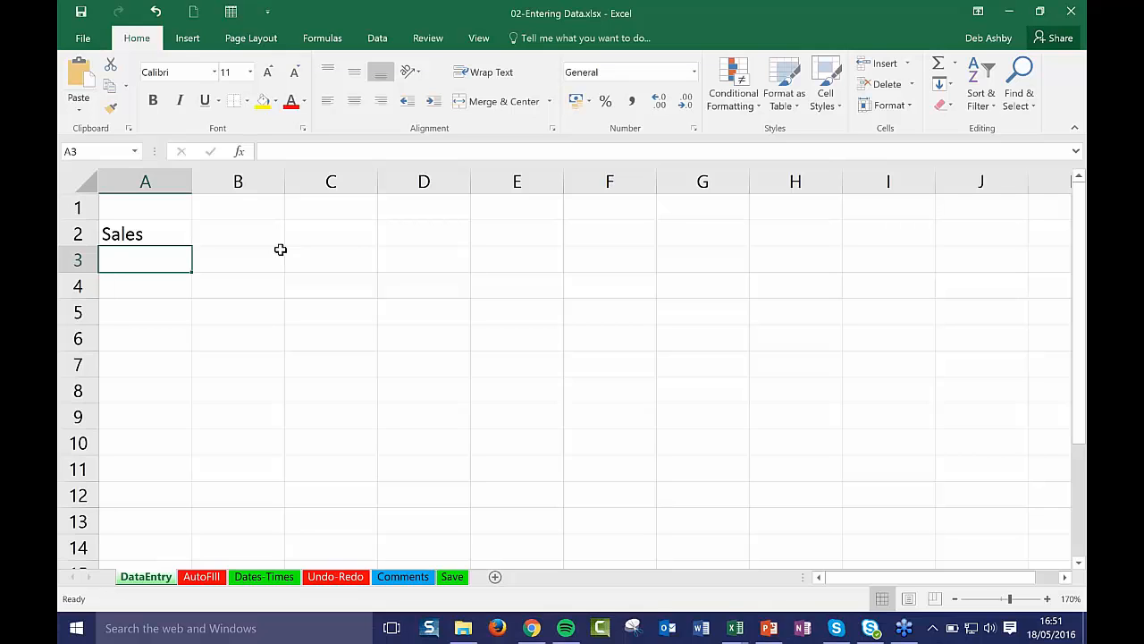
Enter the deliberately misspelled label "Exponses" in cell A3, below the Sales label
{"action": "type", "text": "Ex"}
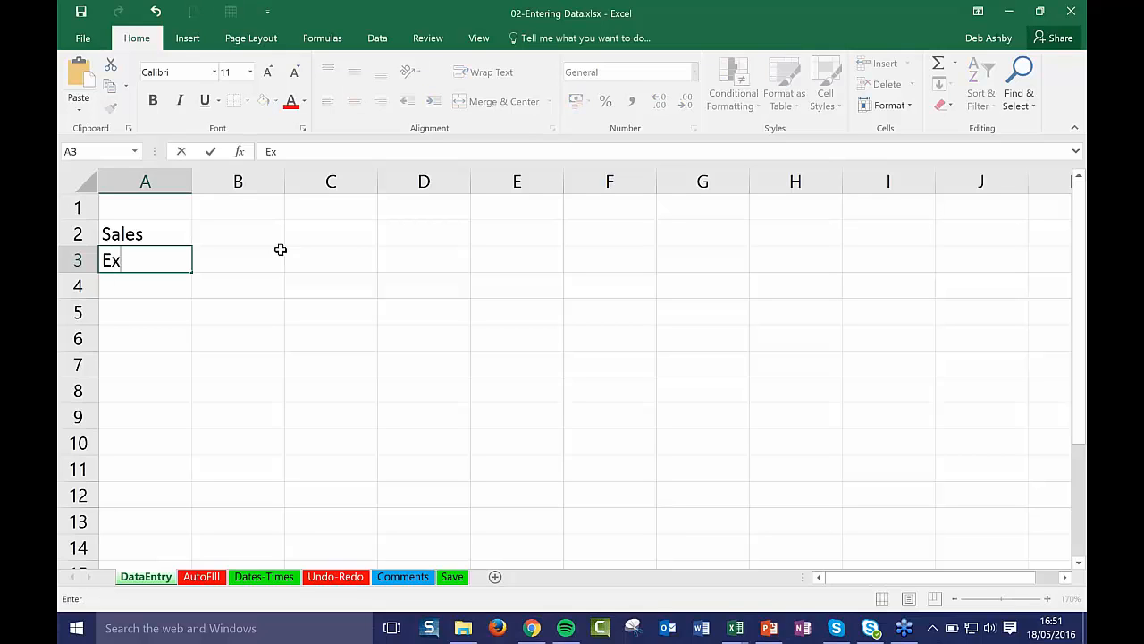
{"action": "type", "text": "ponses"}
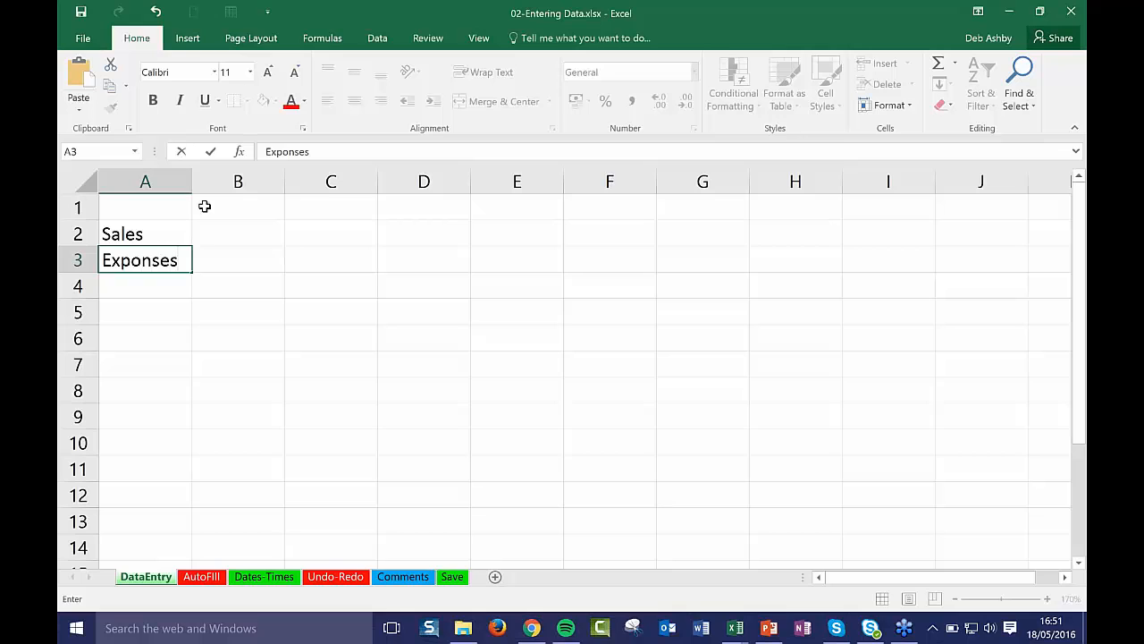
{"action": "left_click", "coordinate": [242, 254]}
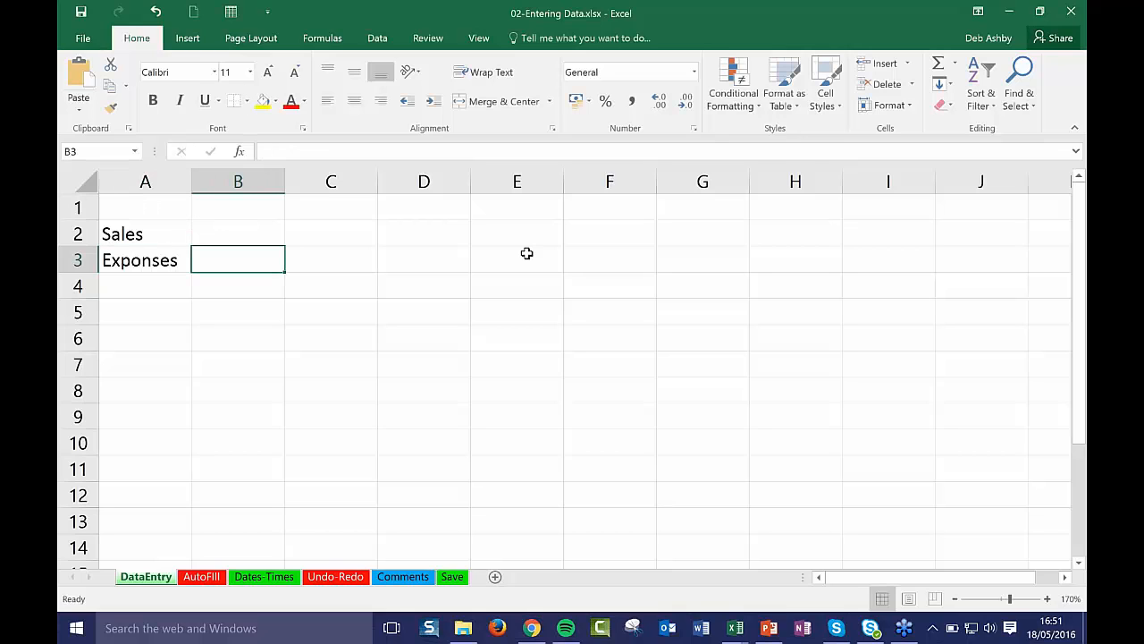
Correct the misspelled label in cell A3 to "Expenses" by editing only the wrong letter within the cell
{"action": "left_click", "coordinate": [147, 262]}
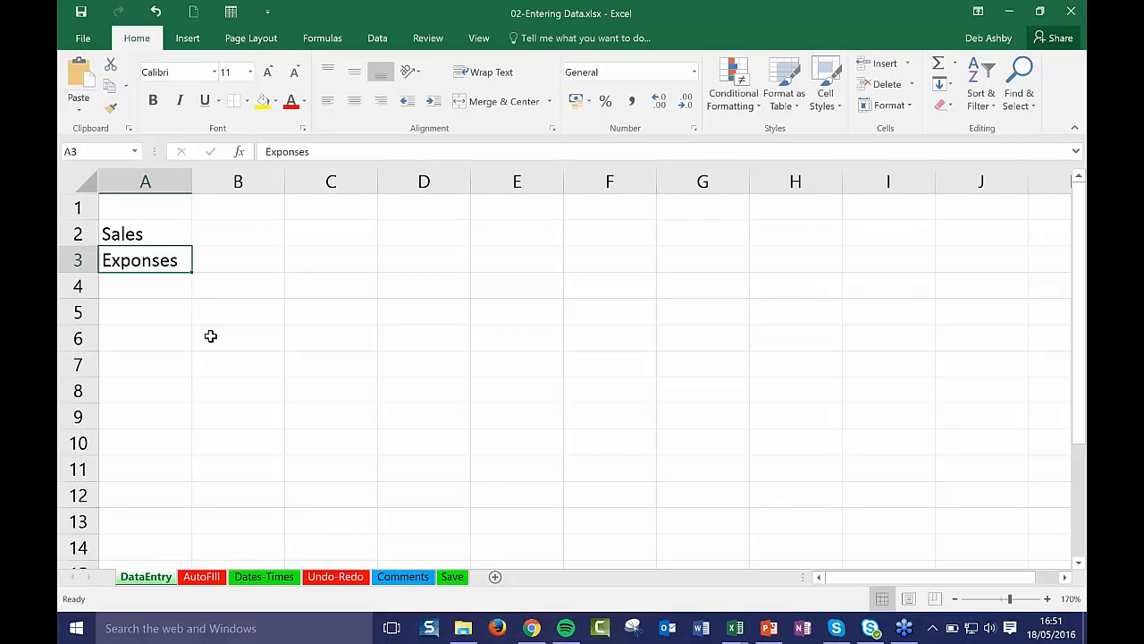
{"action": "double_click", "coordinate": [142, 261]}
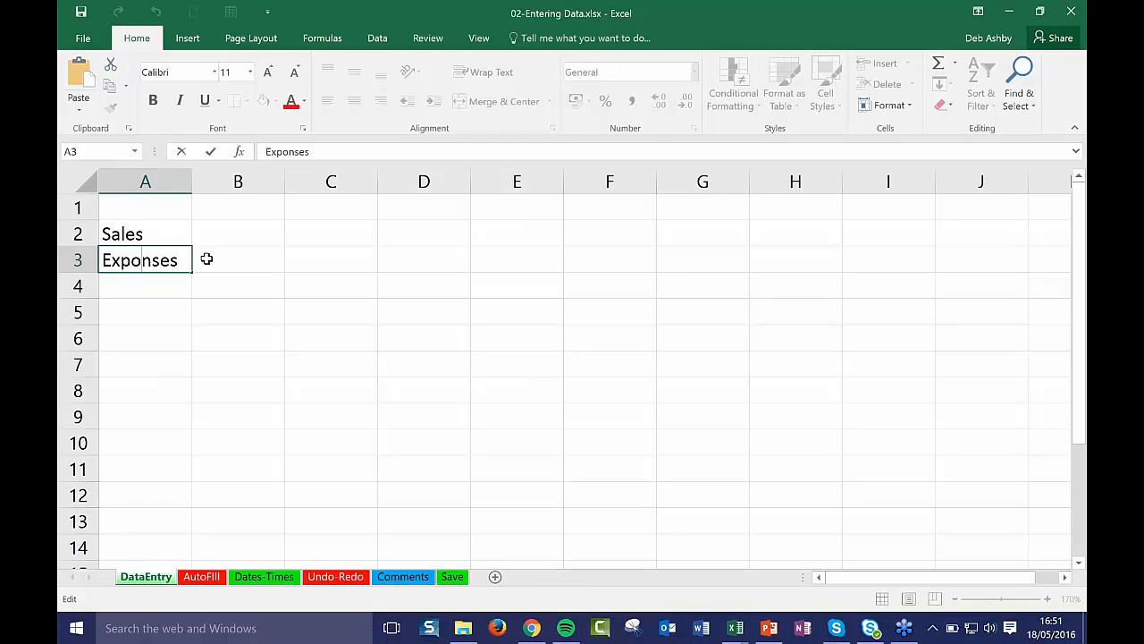
{"action": "key", "text": "BackSpace"}
{"action": "type", "text": "e"}
{"action": "left_click", "coordinate": [231, 278]}
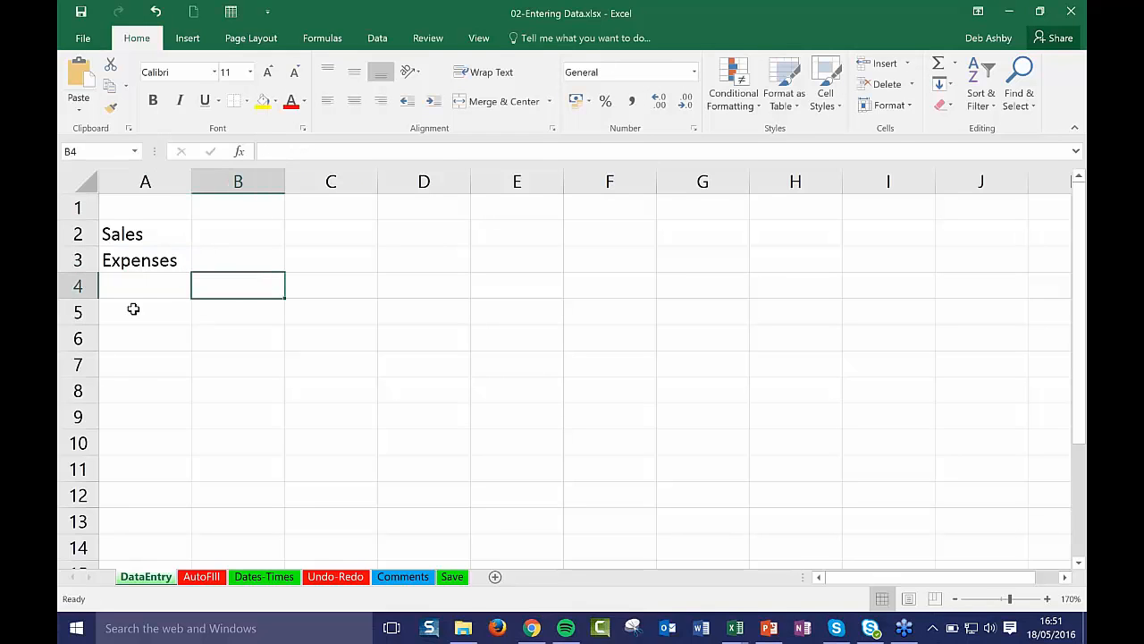
Enter the label "Profits" in cell A4, below Expenses
{"action": "left_click", "coordinate": [141, 285]}
{"action": "type", "text": "Profits"}
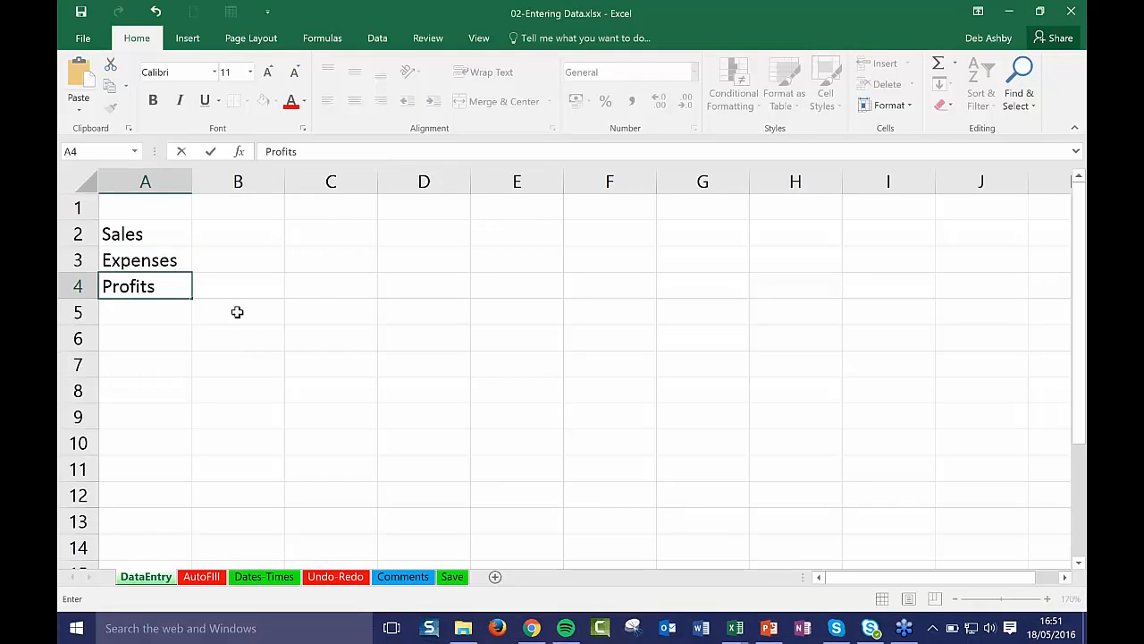
{"action": "left_click", "coordinate": [237, 316]}
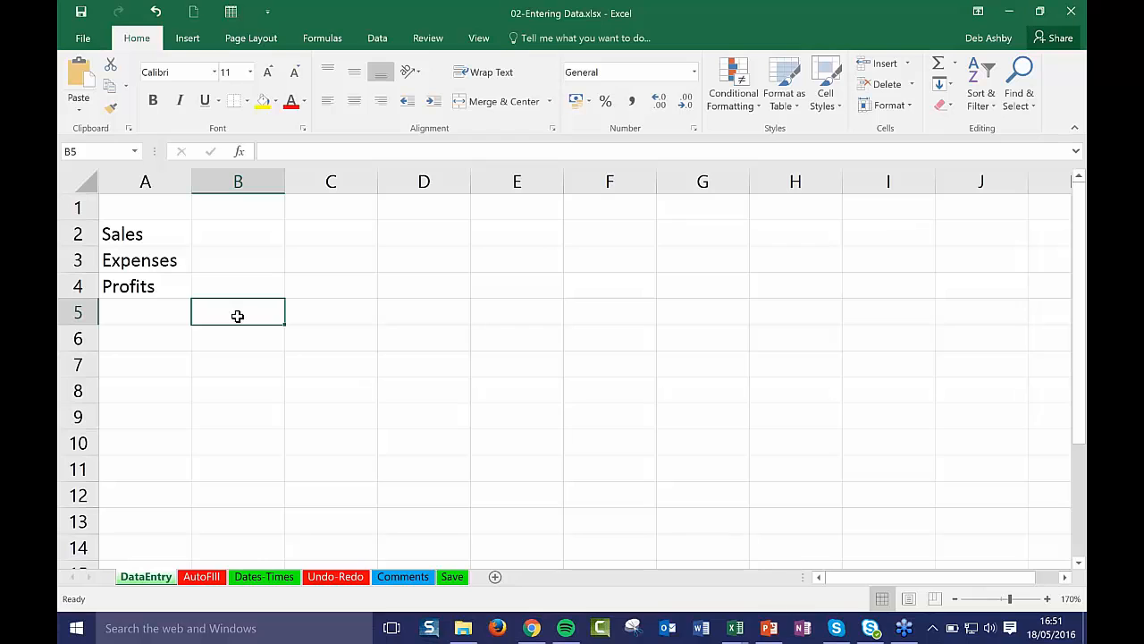
Enter "12O" with a letter O as the Sales value in B2, and the number 160 for Expenses in B3
{"action": "left_click", "coordinate": [228, 234]}
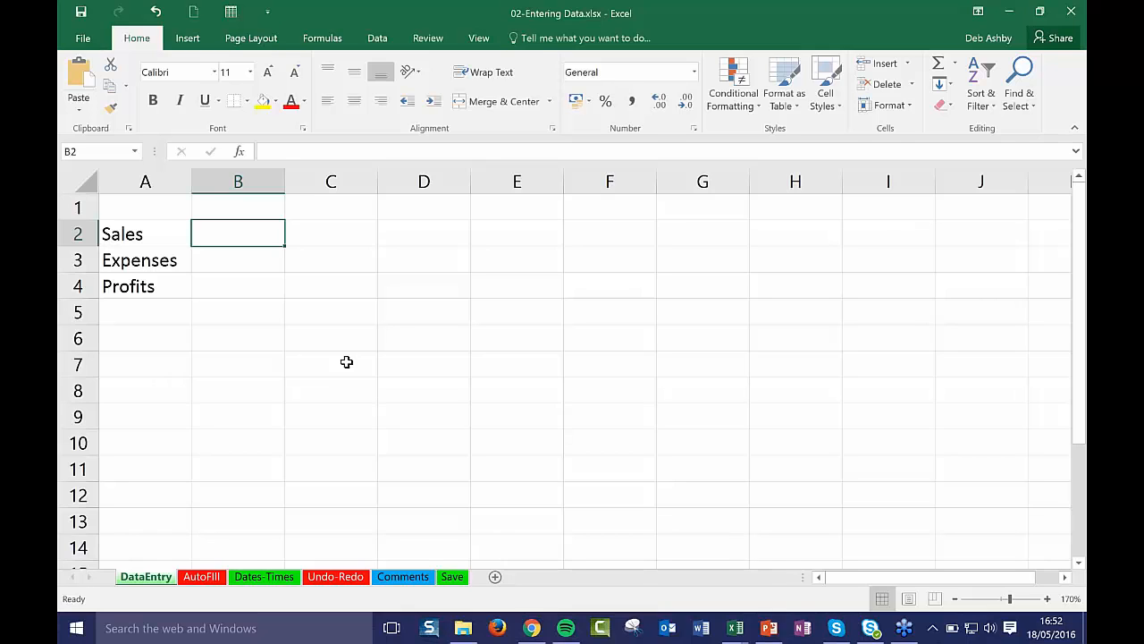
{"action": "type", "text": "12"}
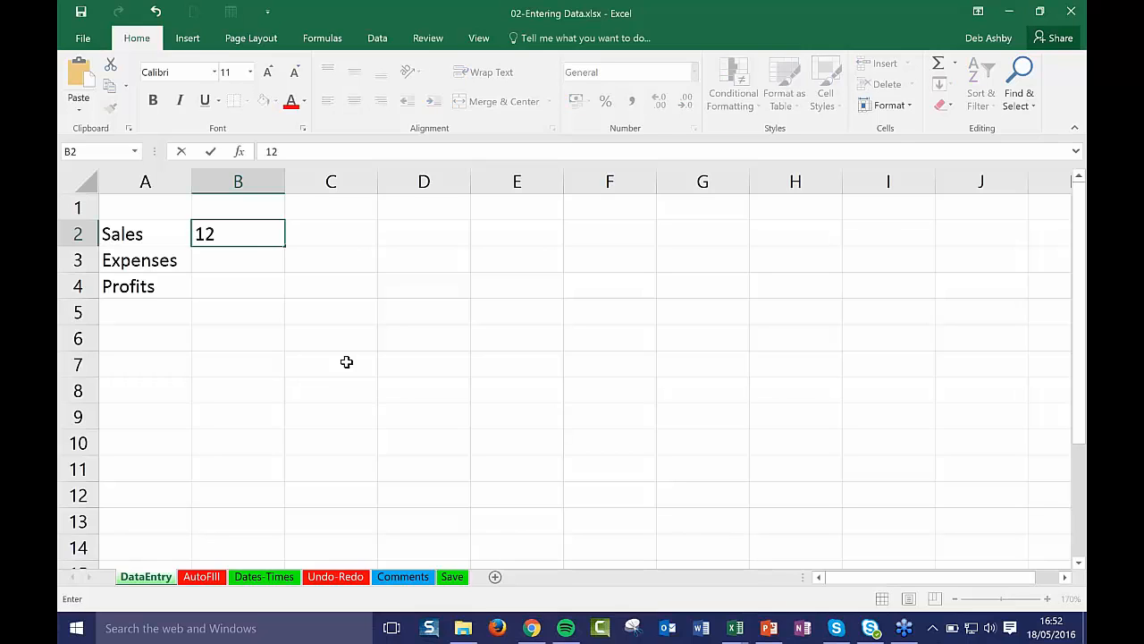
{"action": "type", "text": "O"}
{"action": "left_click", "coordinate": [271, 269]}
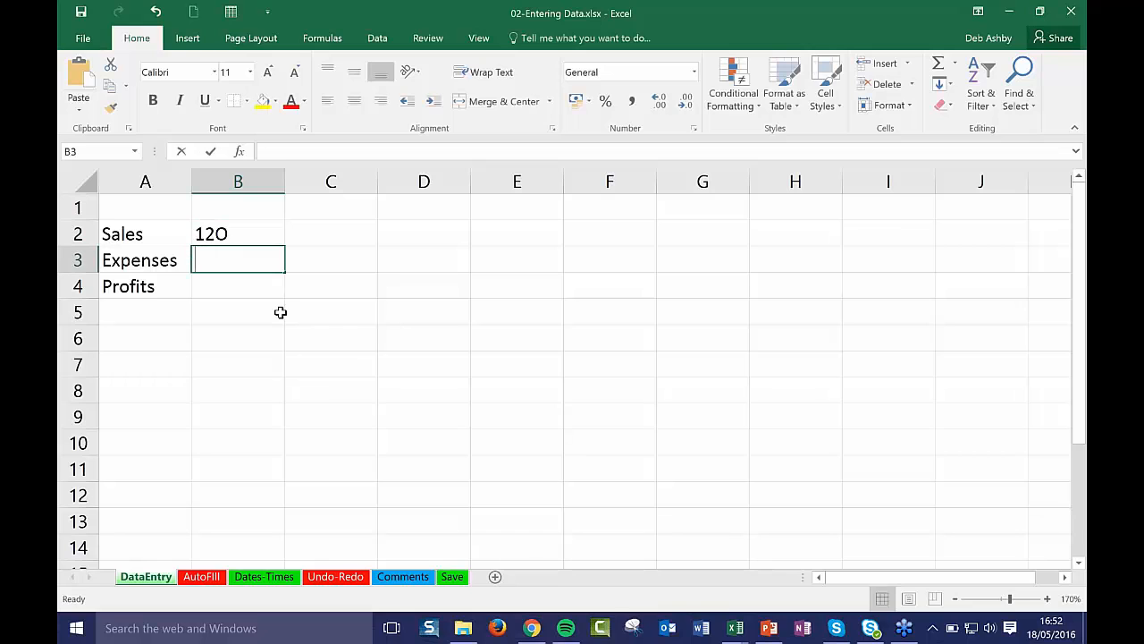
{"action": "type", "text": "160"}
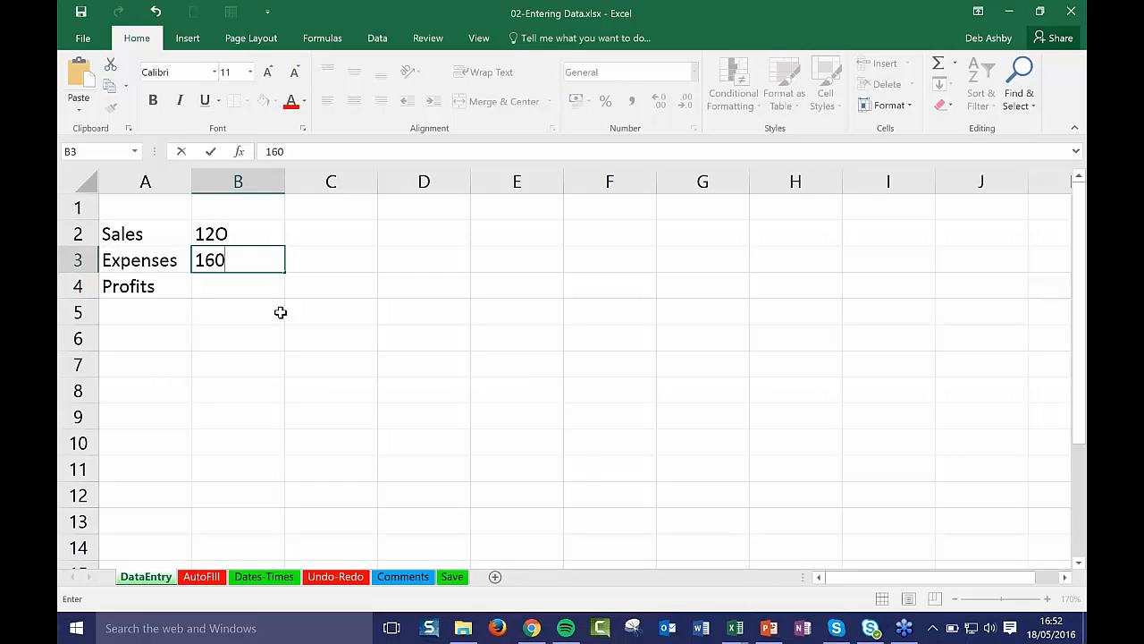
{"action": "left_click", "coordinate": [261, 288]}
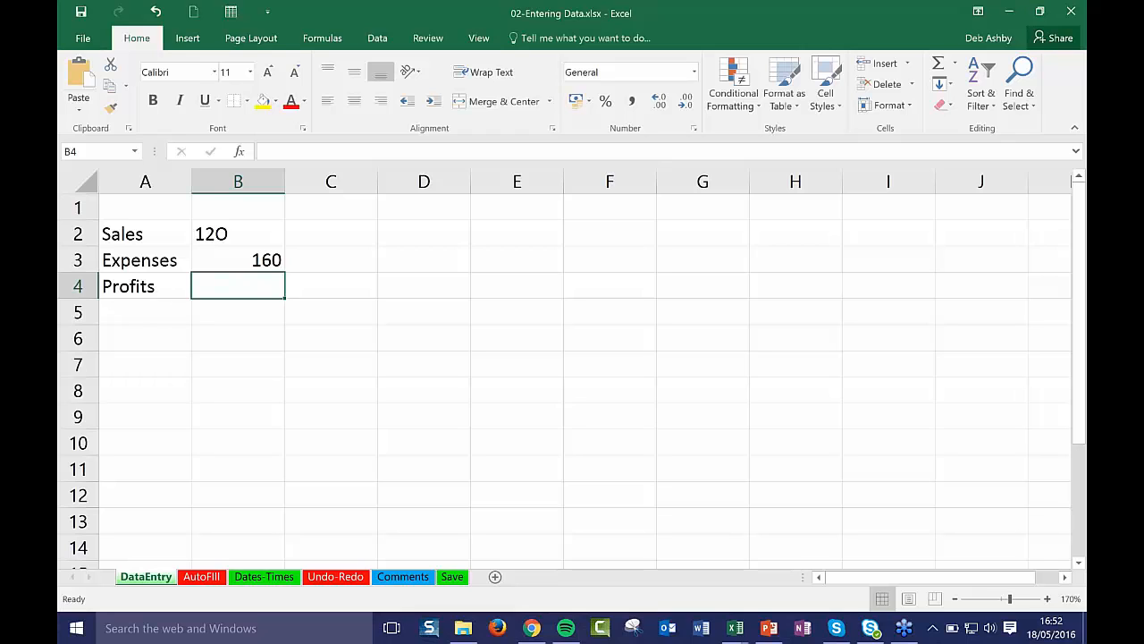
Replace the text entry in cell B2 with the number 120
{"action": "left_click", "coordinate": [238, 235]}
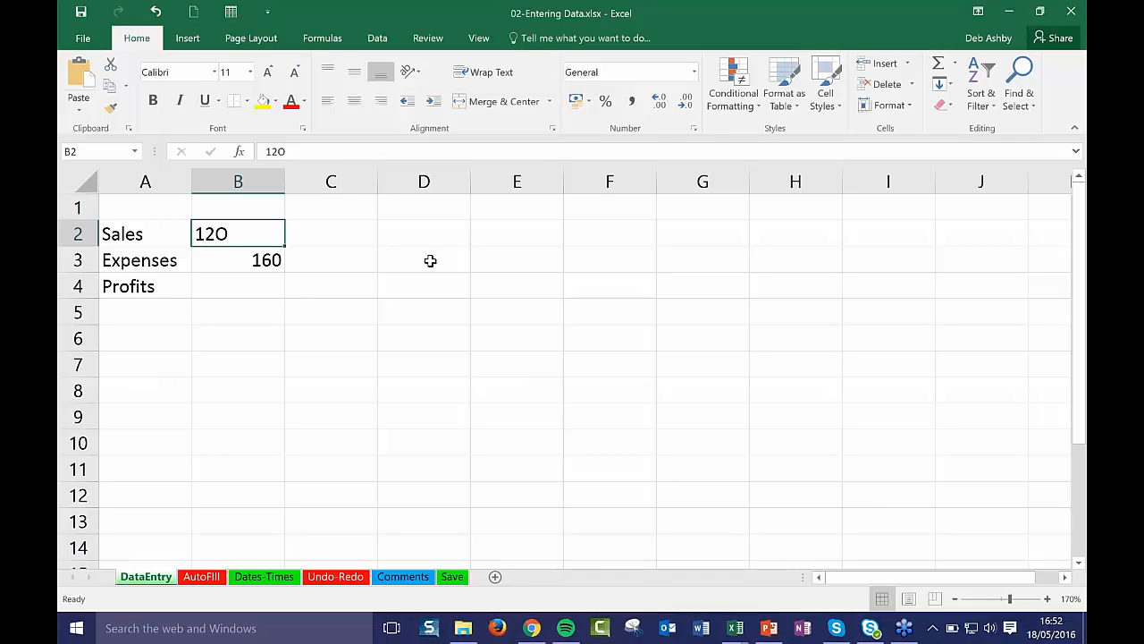
{"action": "key", "text": "BackSpace"}
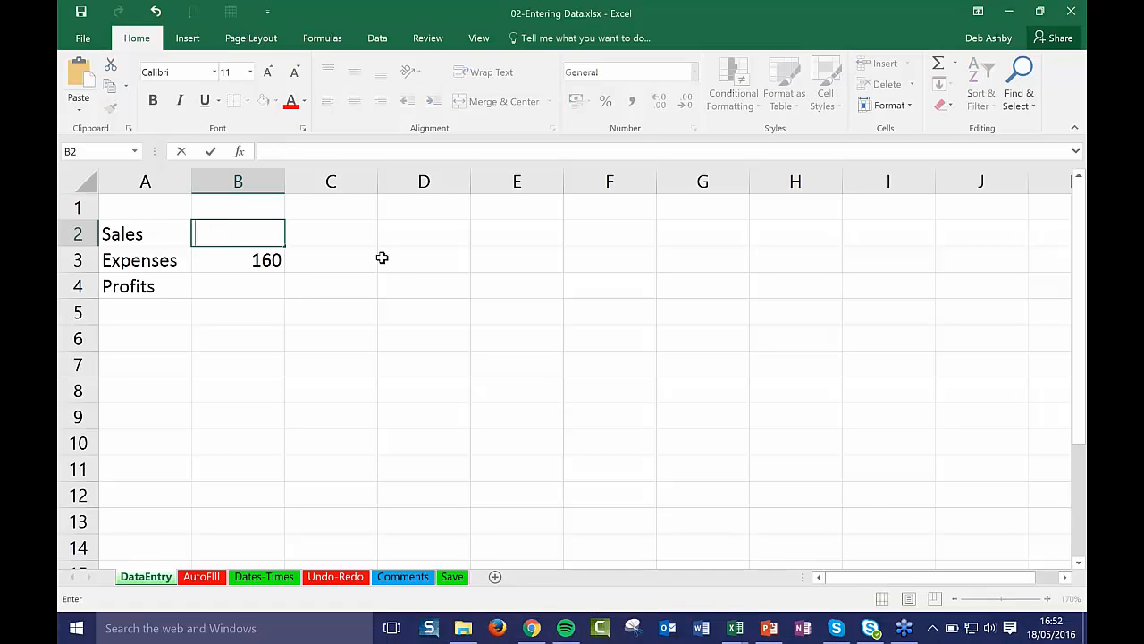
{"action": "type", "text": "120"}
{"action": "left_click", "coordinate": [236, 310]}
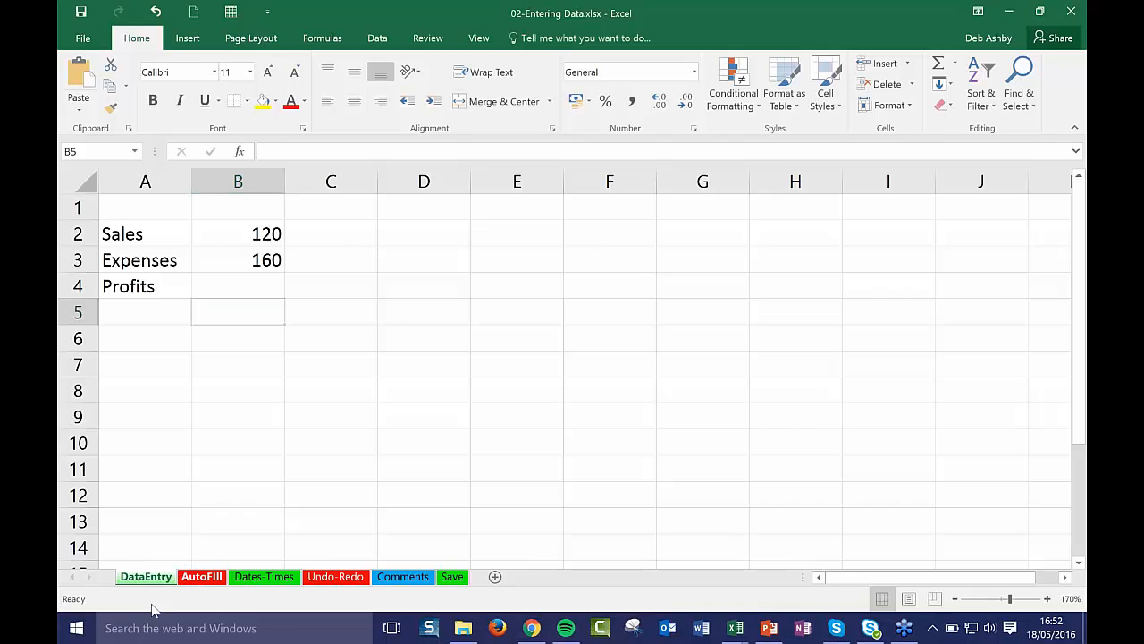
Switch to the AutoFill sheet and select the Profits cell B4
{"action": "left_click", "coordinate": [201, 576]}
{"action": "left_click", "coordinate": [309, 325]}
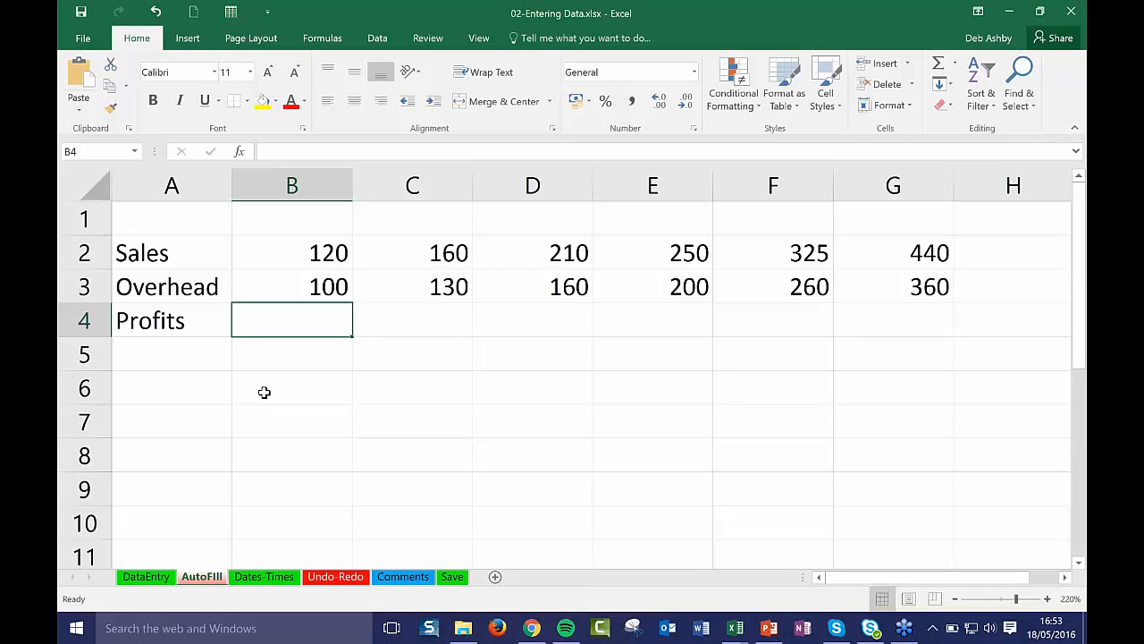
Enter the heading "January" in cell B1 above the first column of figures
{"action": "left_click", "coordinate": [299, 216]}
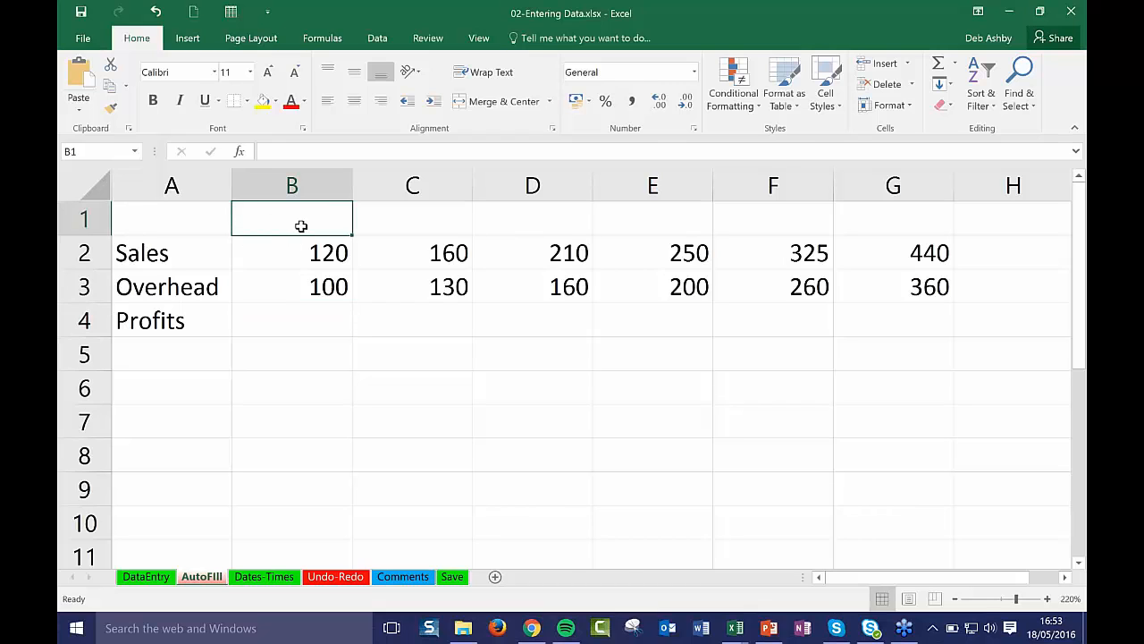
{"action": "type", "text": "Januar"}
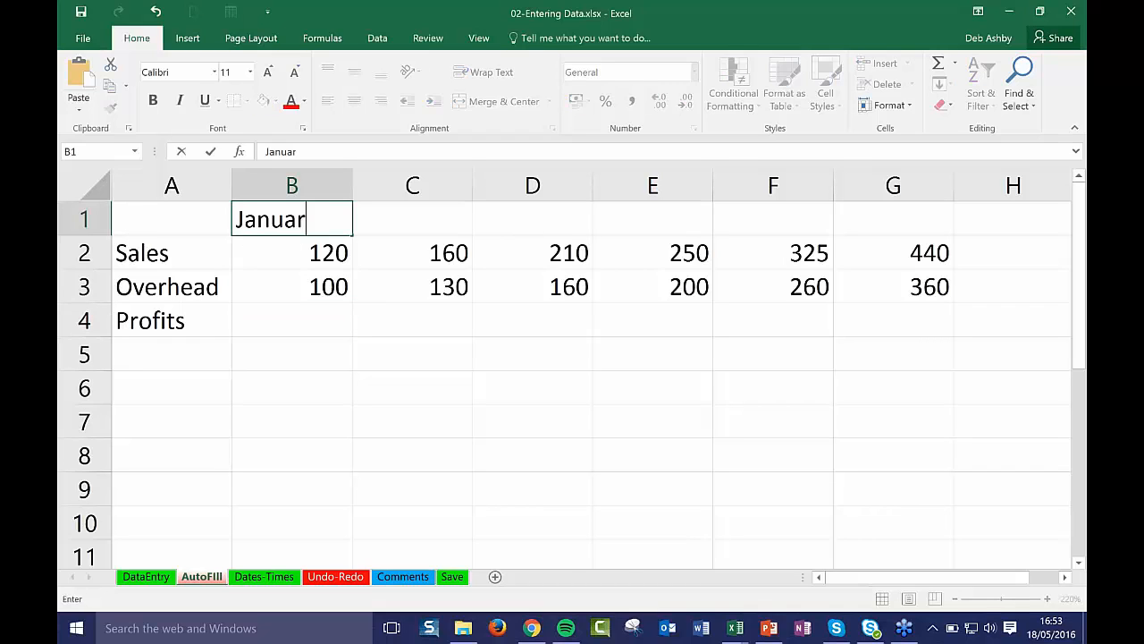
{"action": "type", "text": "y"}
{"action": "left_click", "coordinate": [307, 352]}
{"action": "left_click", "coordinate": [286, 232]}
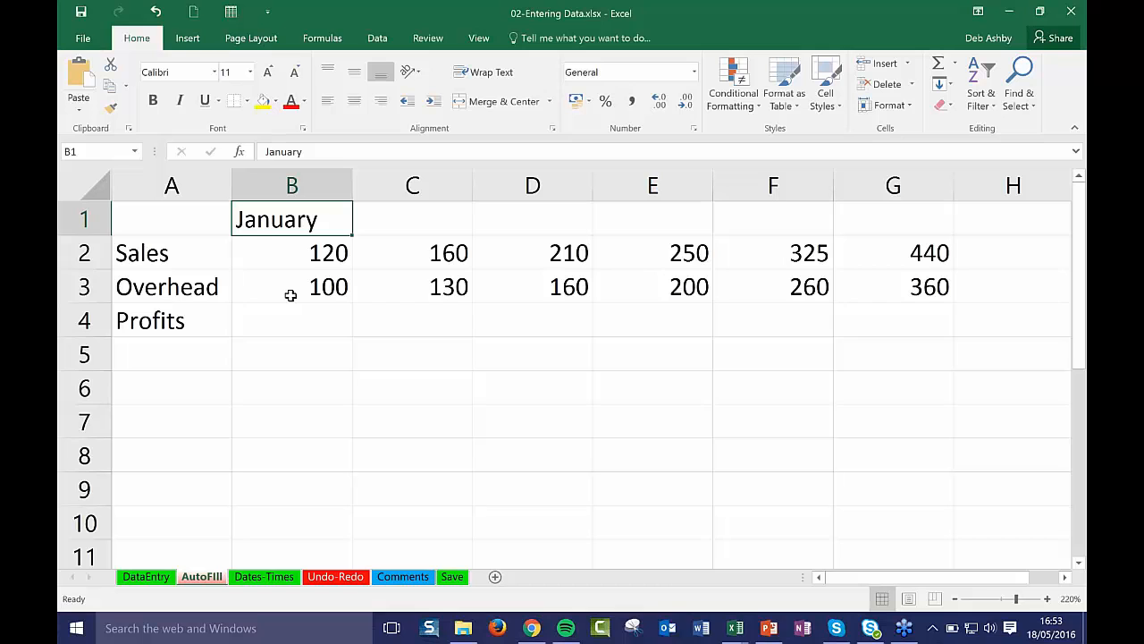
{"action": "left_click", "coordinate": [270, 388]}
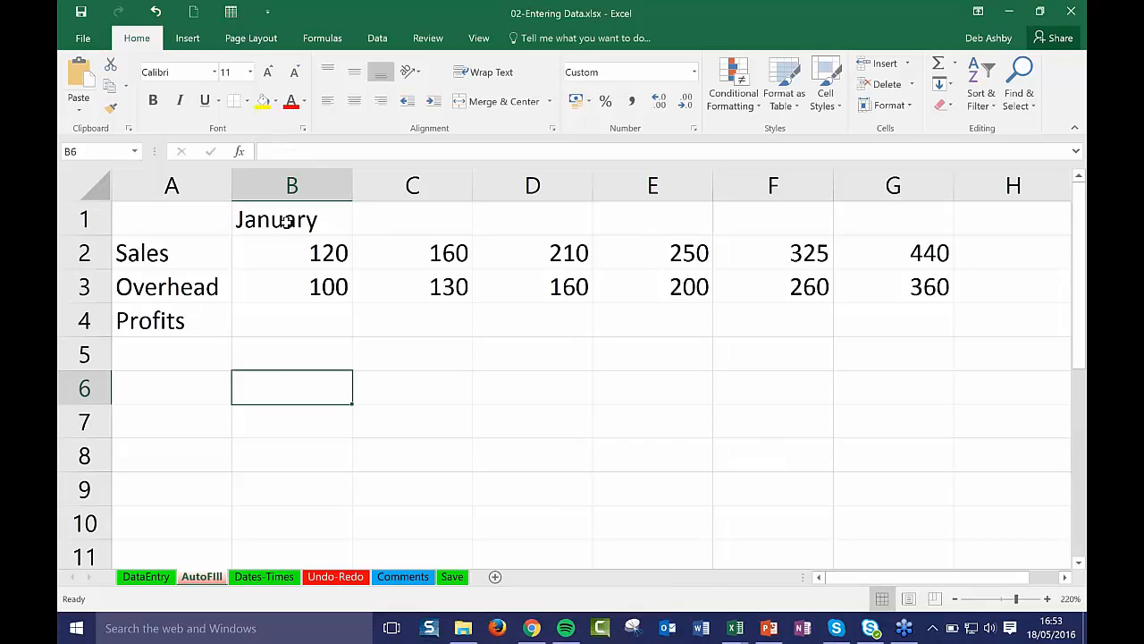
AutoFill the full month names from January in B1 across to June in G1
{"action": "left_click", "coordinate": [284, 222]}
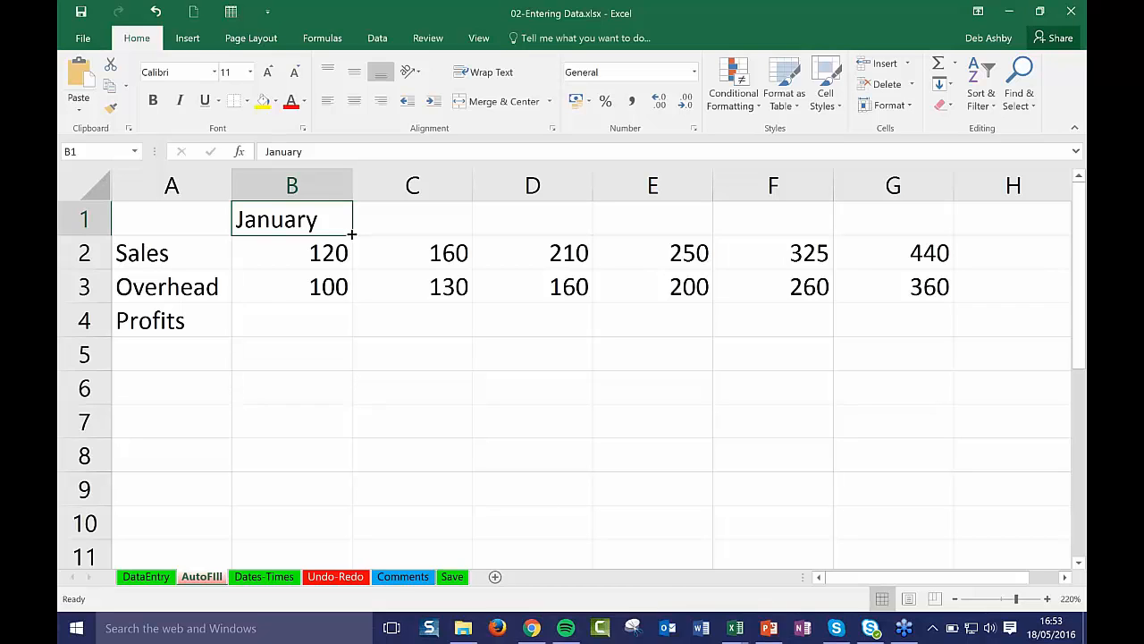
{"action": "left_click_drag", "start_coordinate": [352, 234], "coordinate": [953, 235]}
{"action": "left_click", "coordinate": [493, 433]}
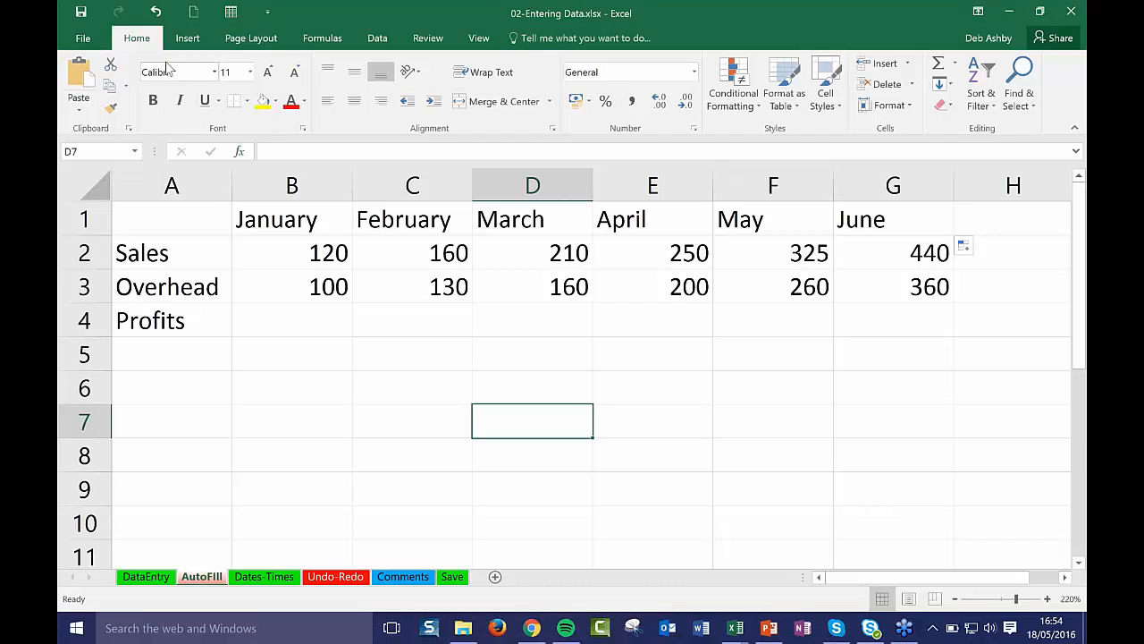
Undo the month fill and the January entry in row 1
{"action": "left_click", "coordinate": [157, 12]}
{"action": "left_click", "coordinate": [157, 11]}
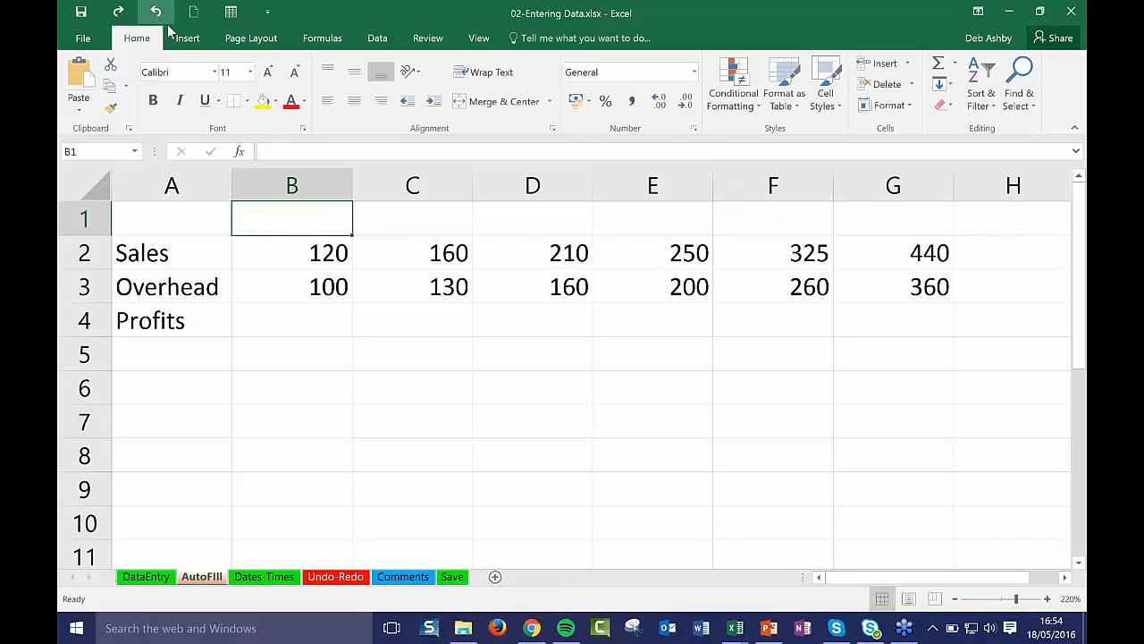
Enter the abbreviated heading "Jan" in cell B1 and AutoFill the short month names across to G1
{"action": "key", "text": "F2"}
{"action": "type", "text": "Jan"}
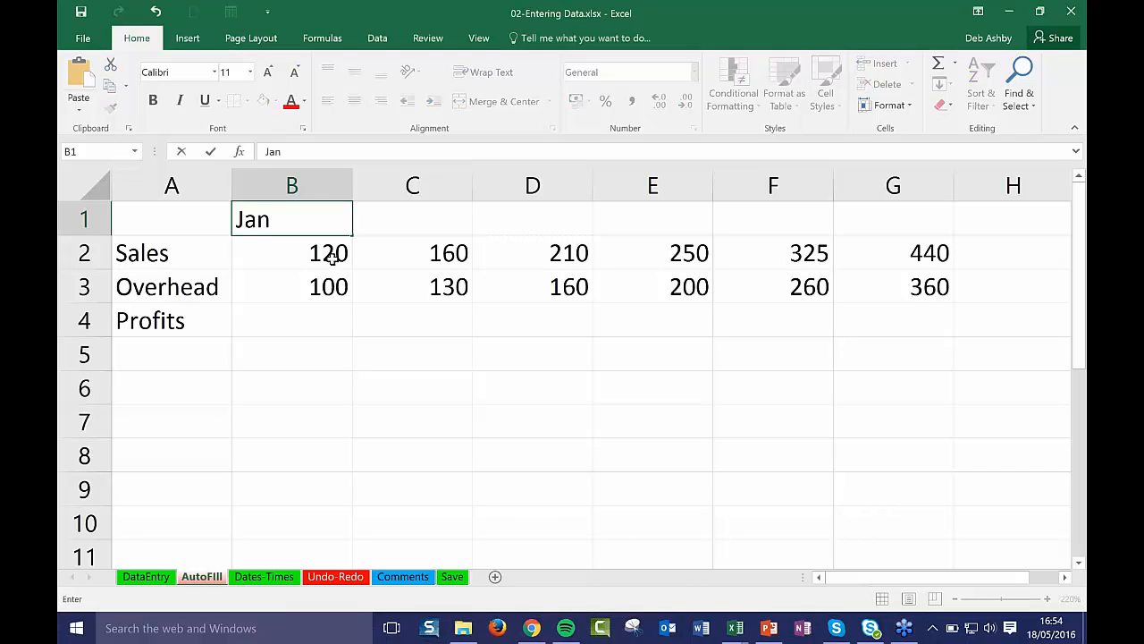
{"action": "left_click", "coordinate": [300, 386]}
{"action": "left_click", "coordinate": [295, 222]}
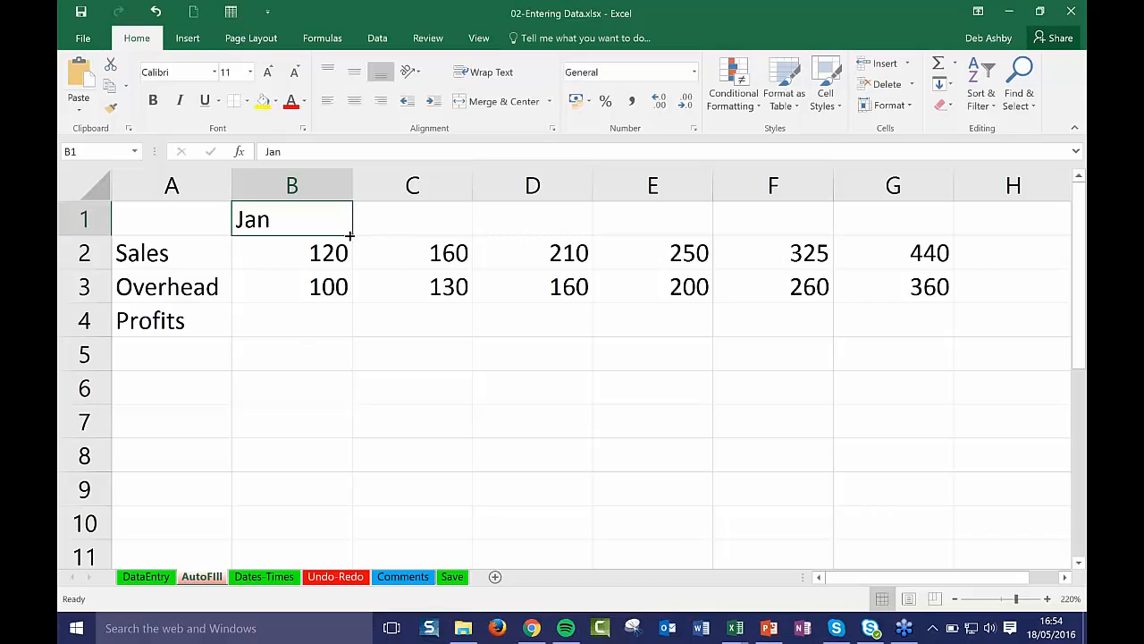
{"action": "left_click_drag", "start_coordinate": [351, 234], "coordinate": [944, 231]}
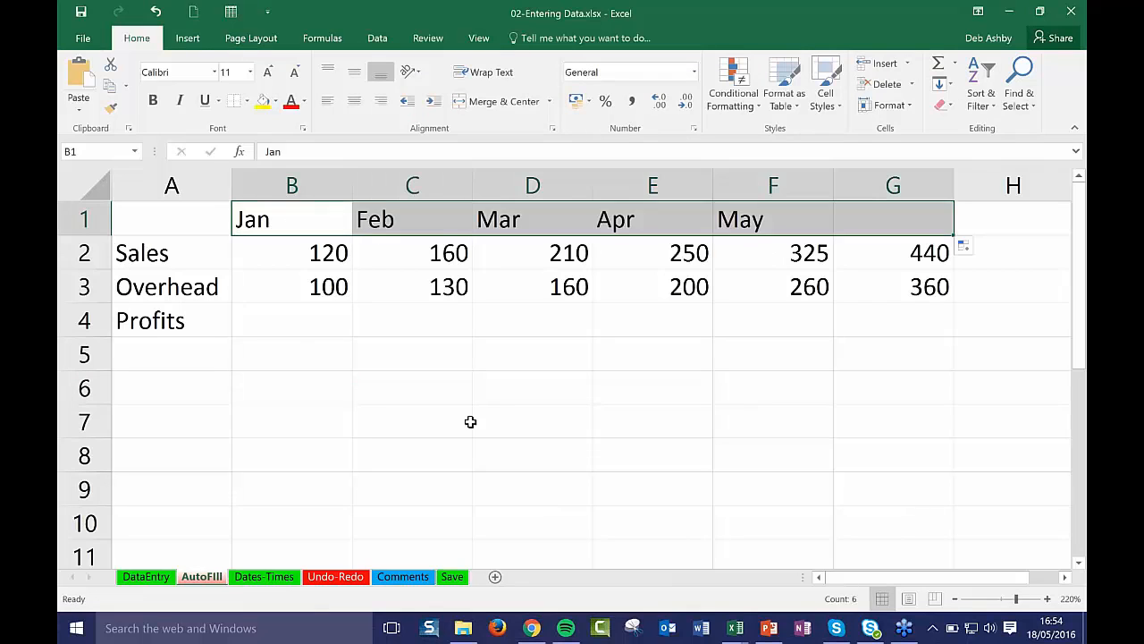
Enter "Monday" in cell C5 and AutoFill the weekday names down to Saturday in C10
{"action": "left_click", "coordinate": [466, 421]}
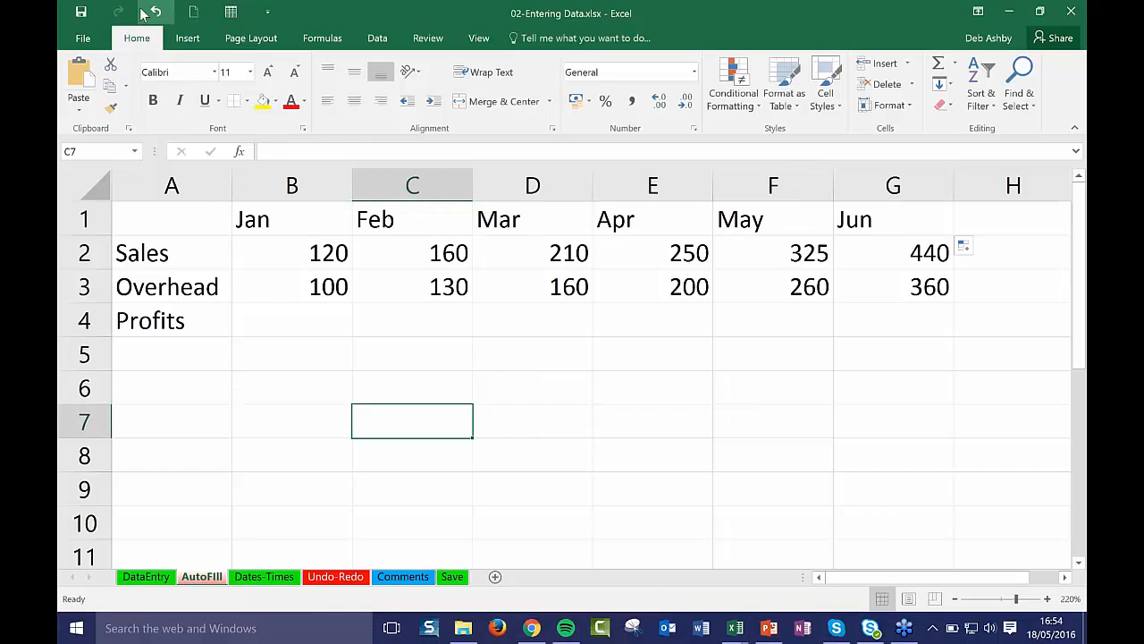
{"action": "left_click", "coordinate": [583, 383]}
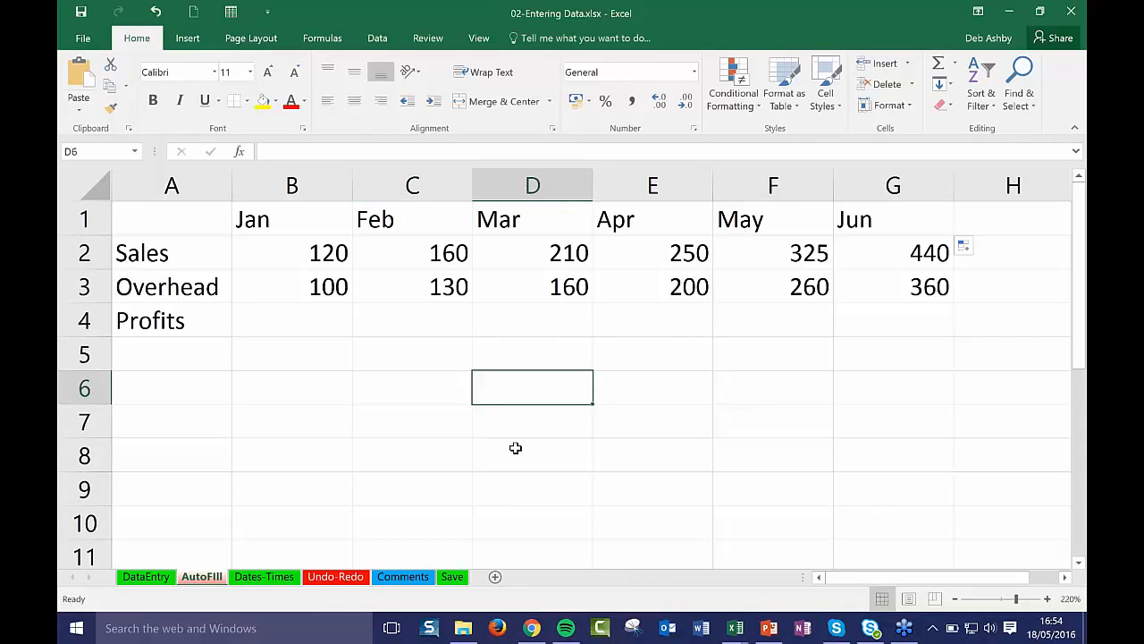
{"action": "left_click", "coordinate": [444, 365]}
{"action": "type", "text": "Monday"}
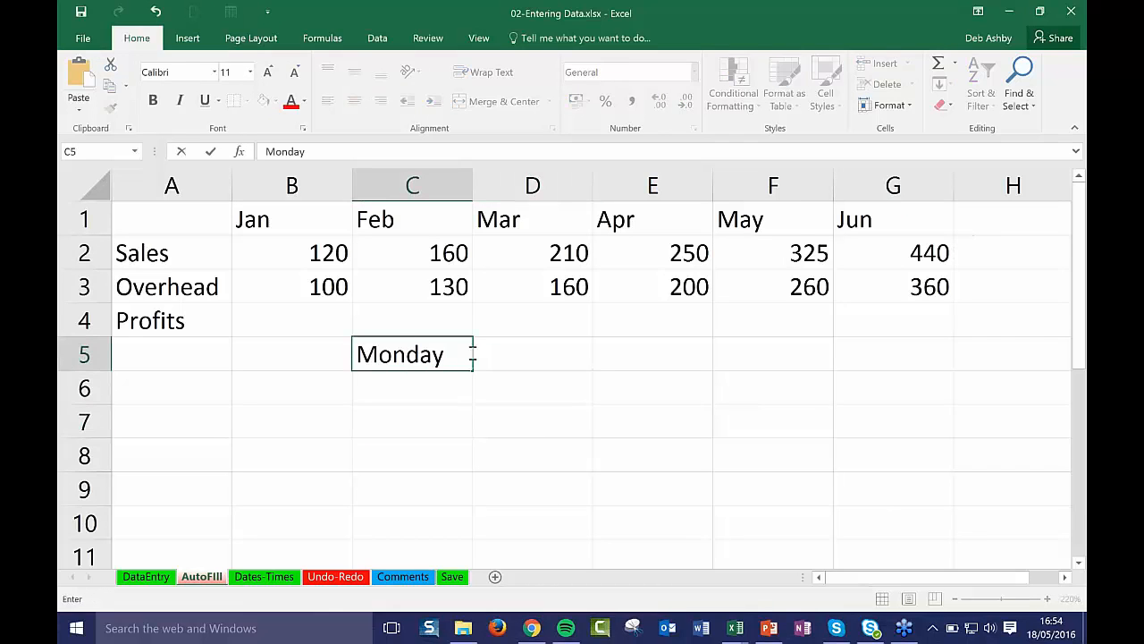
{"action": "key", "text": "Return"}
{"action": "left_click", "coordinate": [444, 355]}
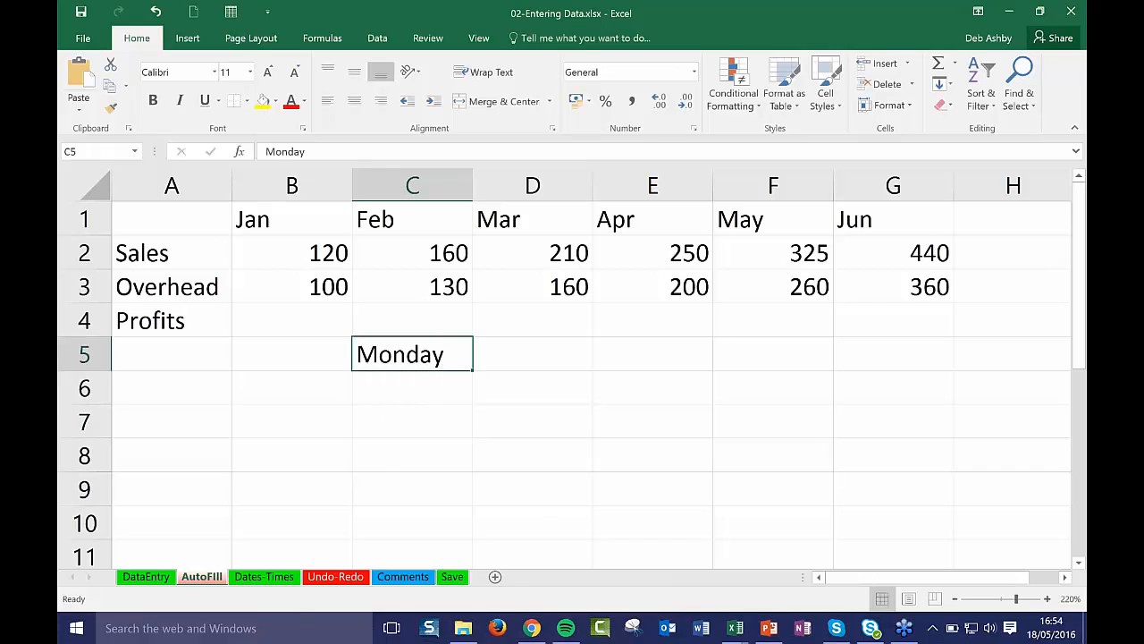
{"action": "left_click_drag", "start_coordinate": [472, 370], "coordinate": [471, 530]}
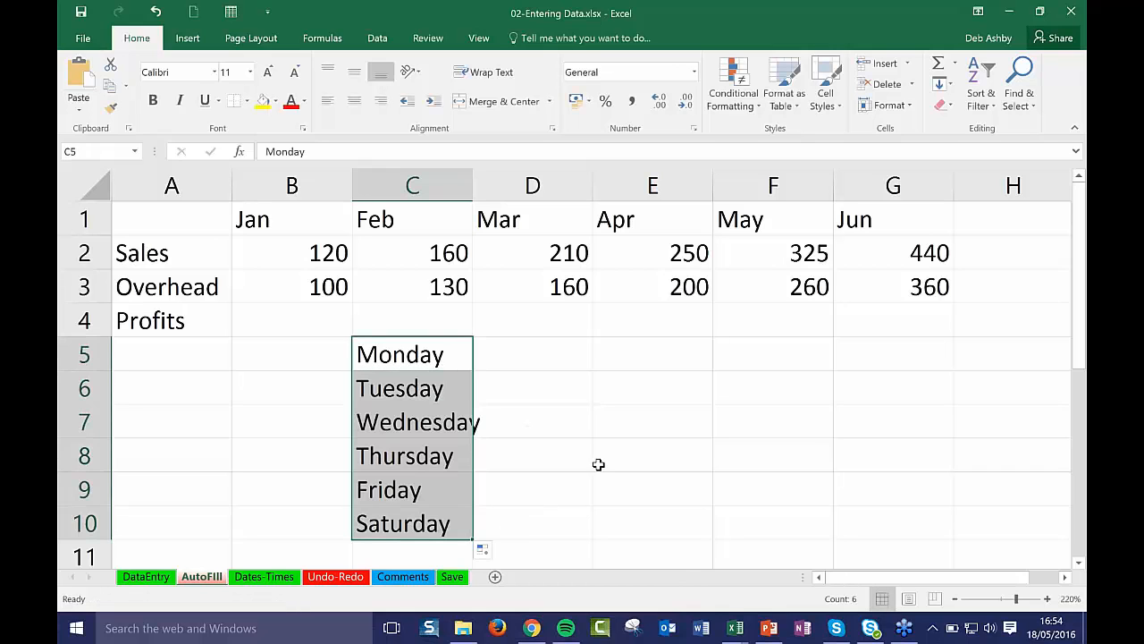
Undo the weekday fill and the Monday entry in column C
{"action": "left_click", "coordinate": [156, 12]}
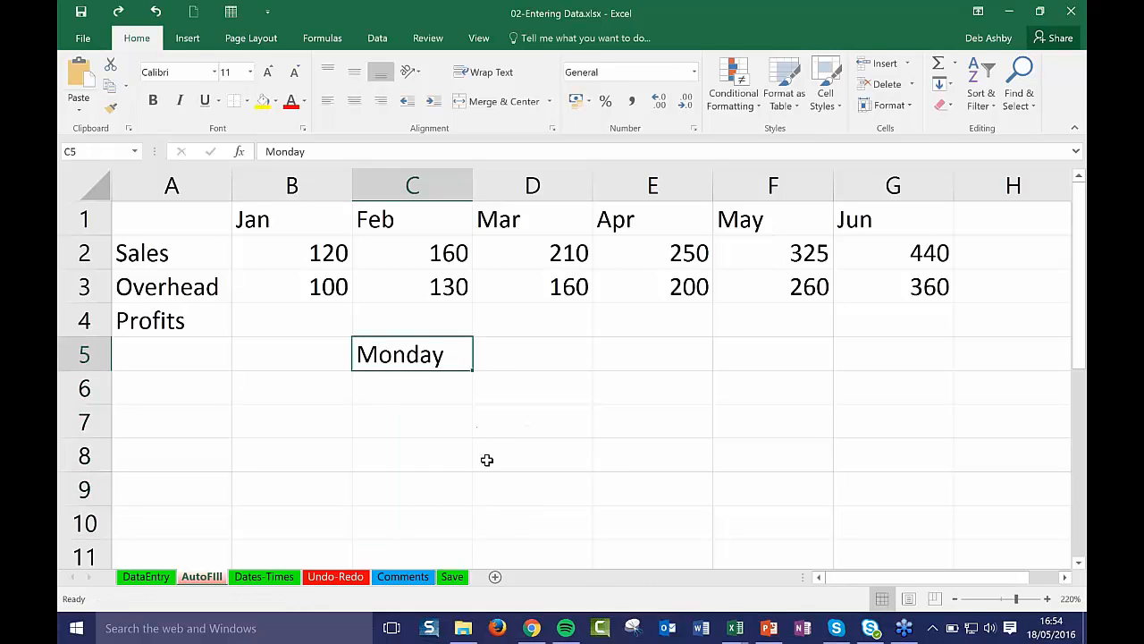
{"action": "left_click", "coordinate": [155, 12]}
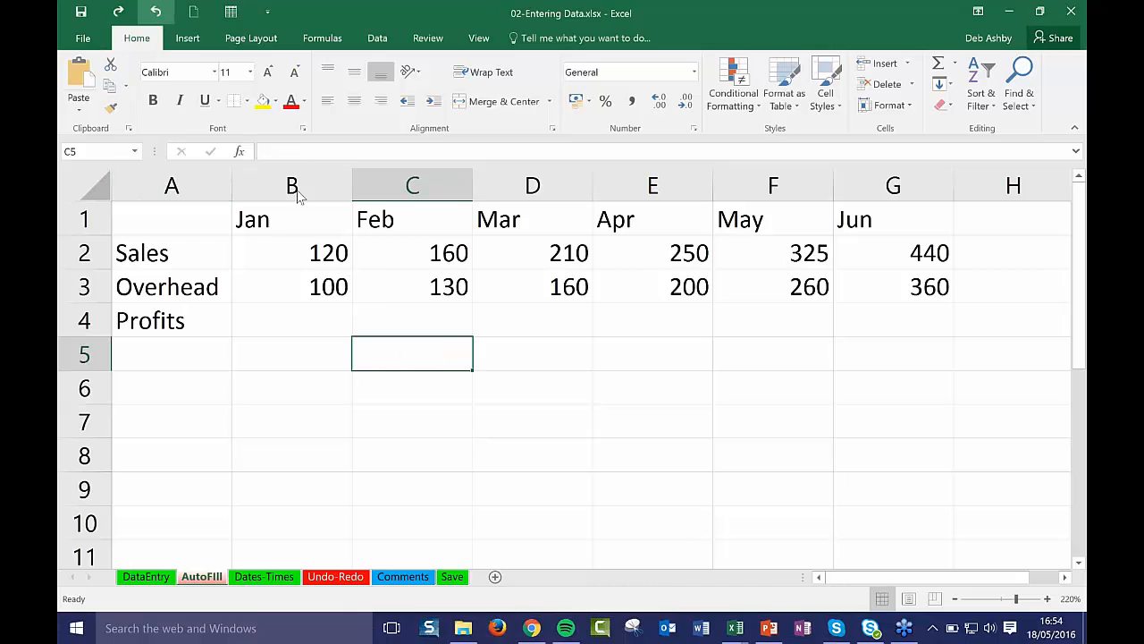
Enter 5 in D5 and 10 in D6, and AutoFill the series in steps of five down to 30 in D10
{"action": "left_click", "coordinate": [529, 363]}
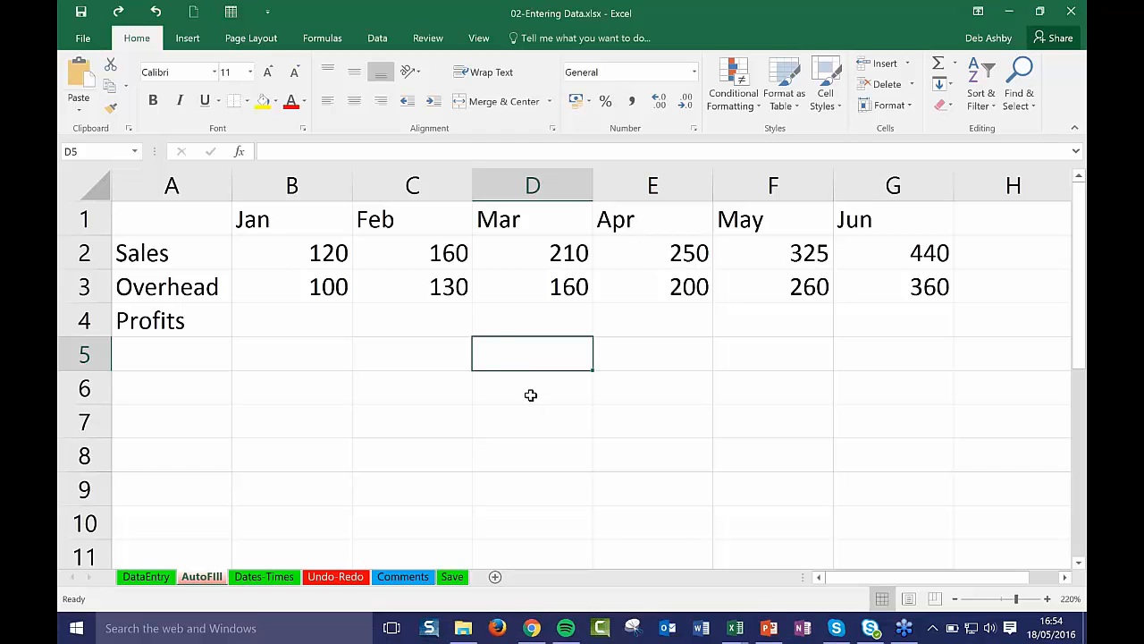
{"action": "type", "text": "5"}
{"action": "key", "text": "Return"}
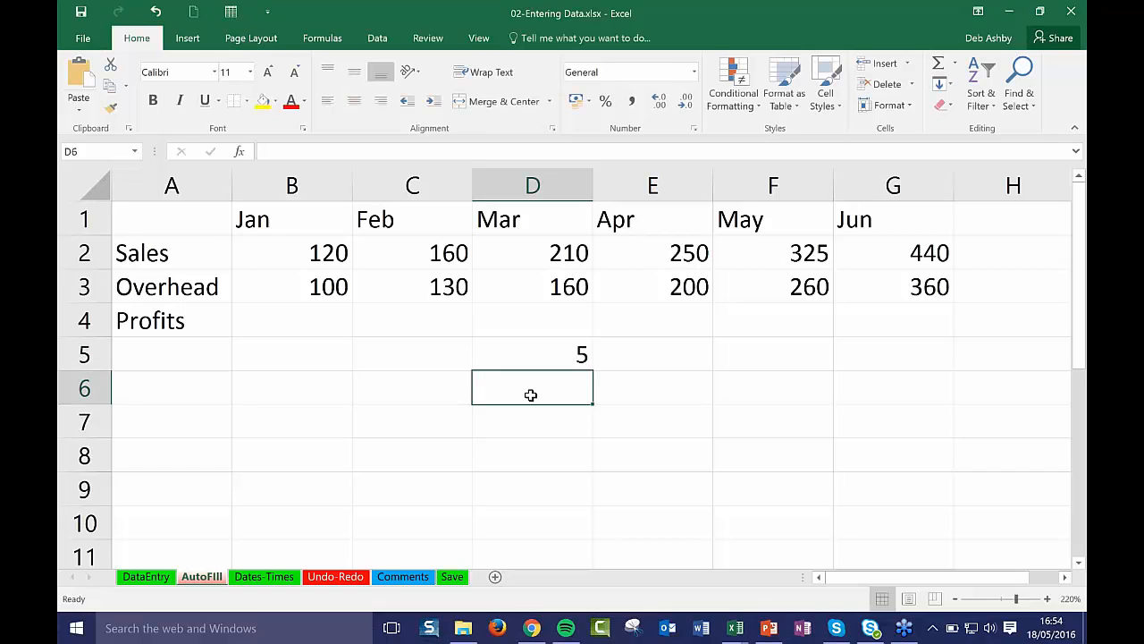
{"action": "type", "text": "10"}
{"action": "left_click", "coordinate": [631, 386]}
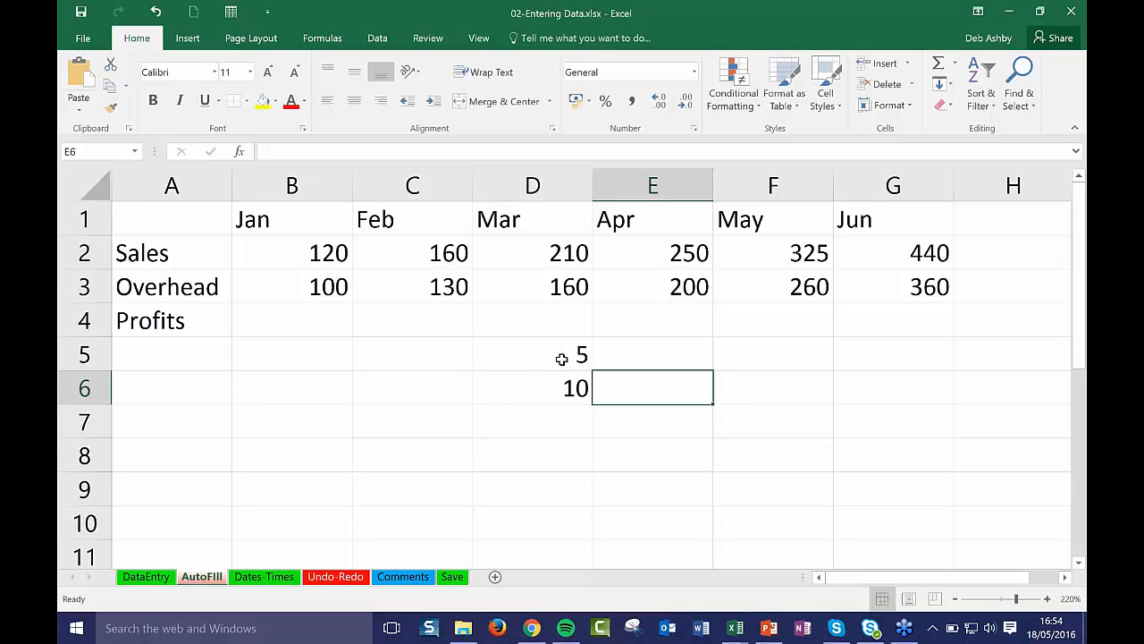
{"action": "left_click_drag", "start_coordinate": [558, 356], "coordinate": [596, 537]}
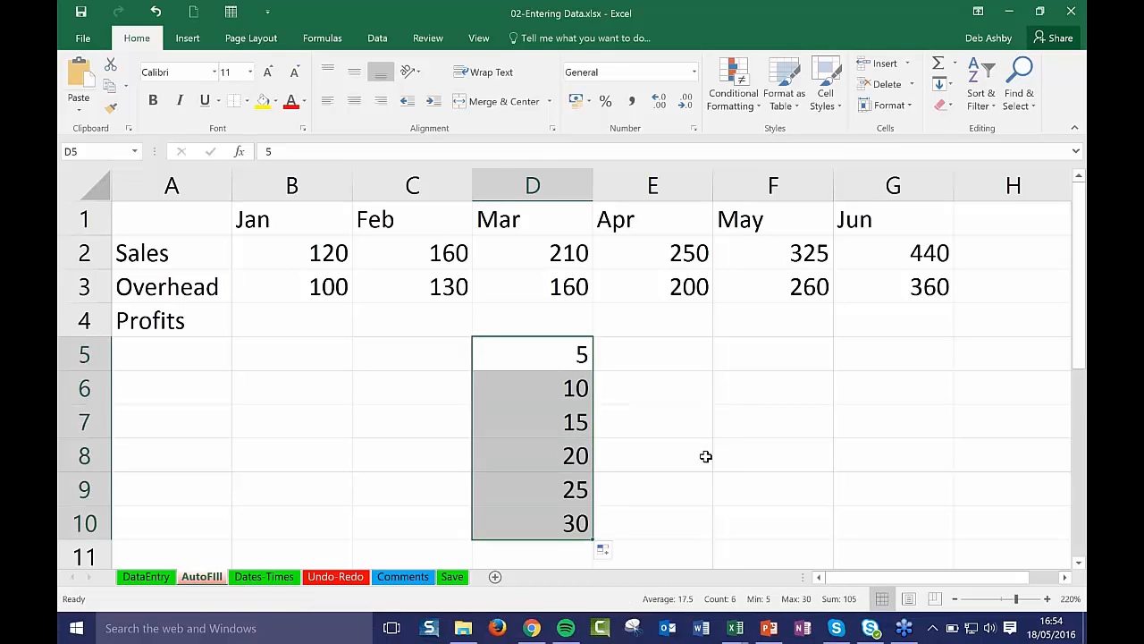
Undo the number series fill and both starting values in column D
{"action": "left_click", "coordinate": [156, 13]}
{"action": "left_click", "coordinate": [155, 13]}
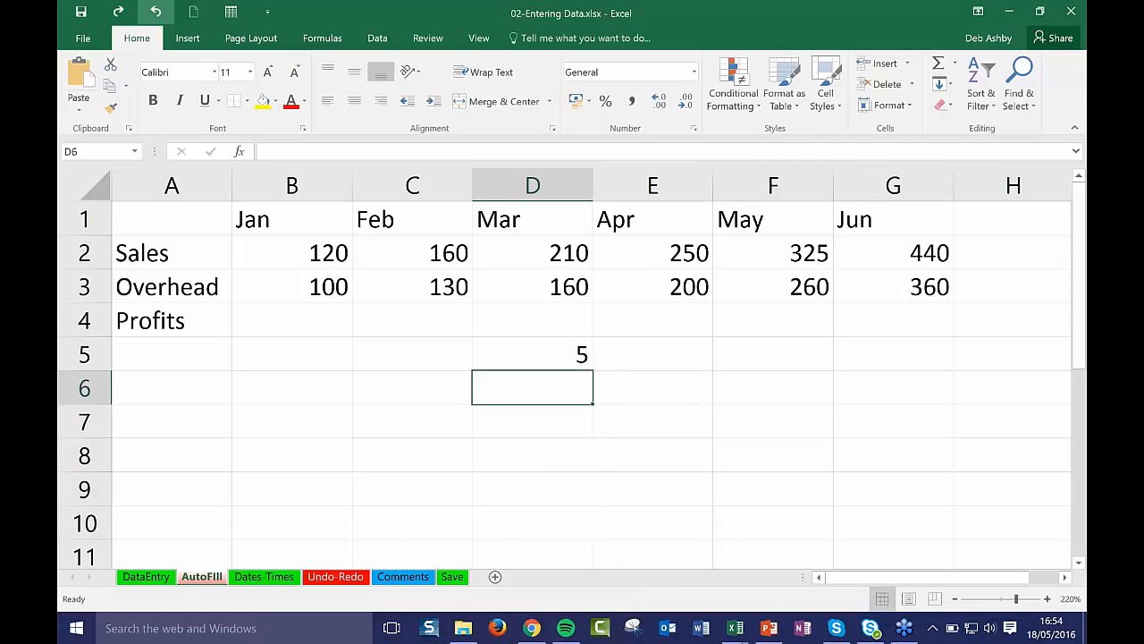
{"action": "left_click", "coordinate": [156, 12]}
{"action": "left_click", "coordinate": [608, 422]}
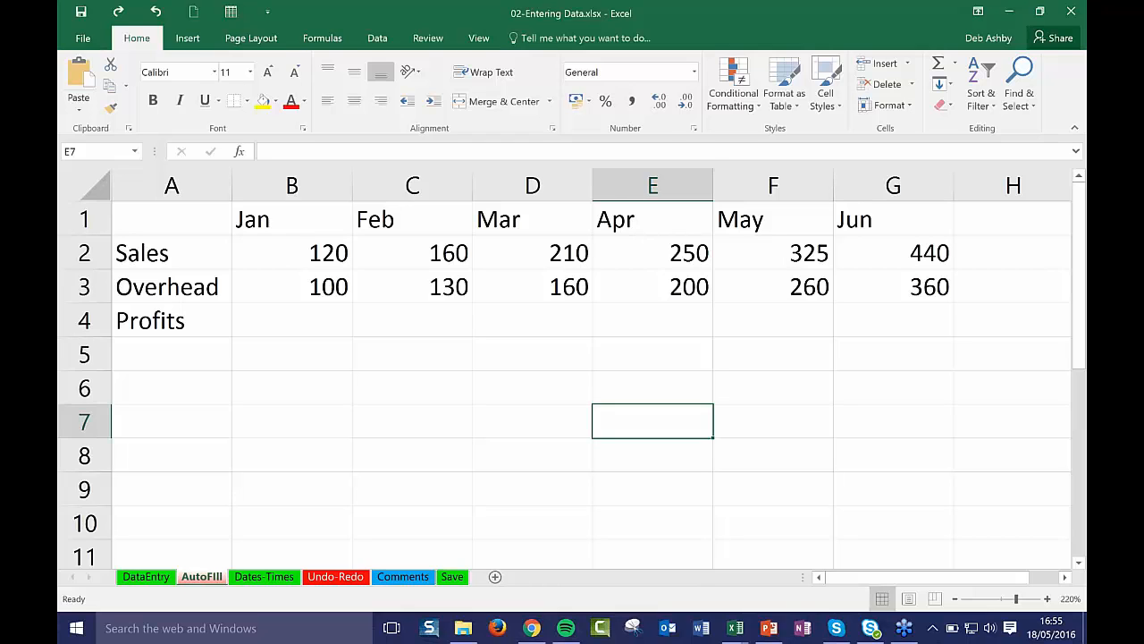
{"action": "left_click", "coordinate": [320, 319]}
{"action": "left_click", "coordinate": [471, 416]}
{"action": "left_click", "coordinate": [312, 325]}
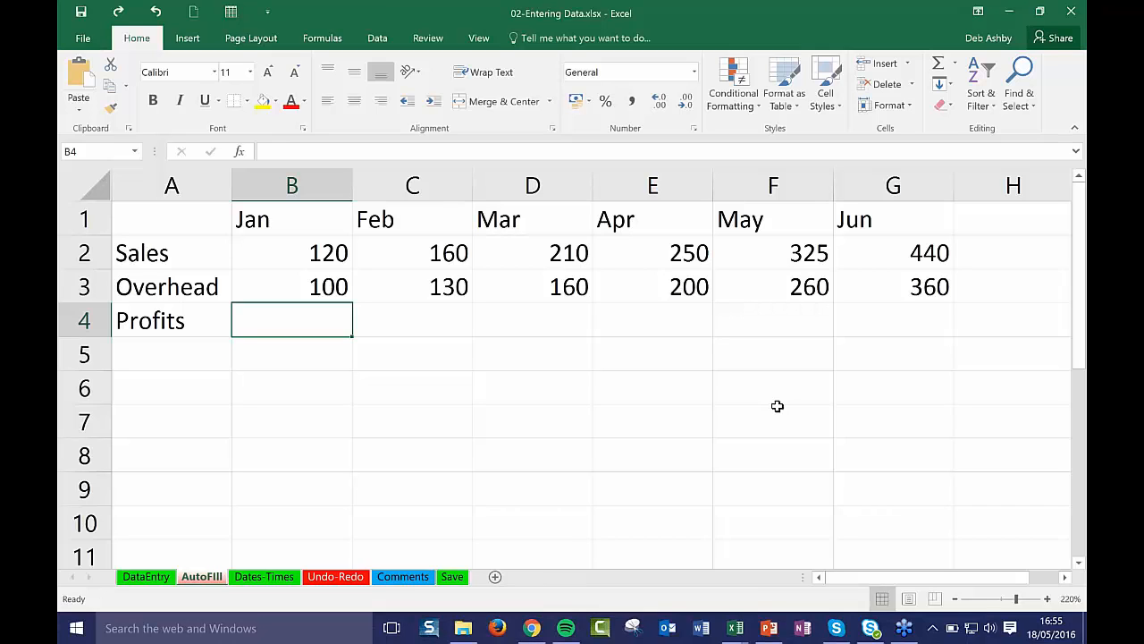
{"action": "left_click", "coordinate": [280, 256]}
{"action": "left_click", "coordinate": [286, 283]}
{"action": "left_click", "coordinate": [285, 252]}
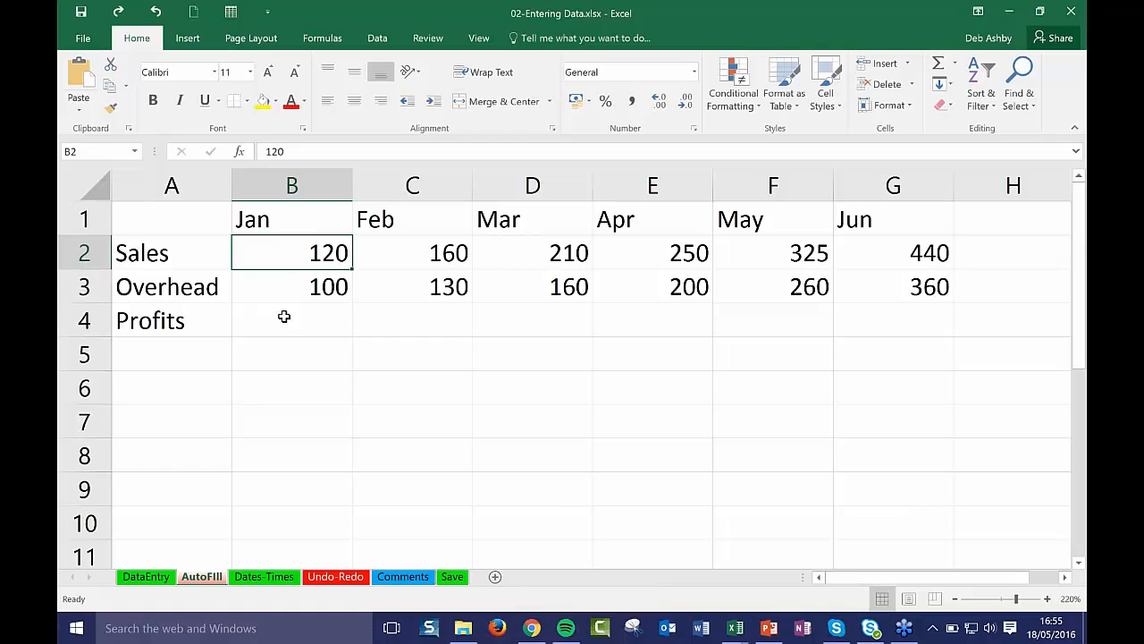
{"action": "left_click", "coordinate": [286, 286]}
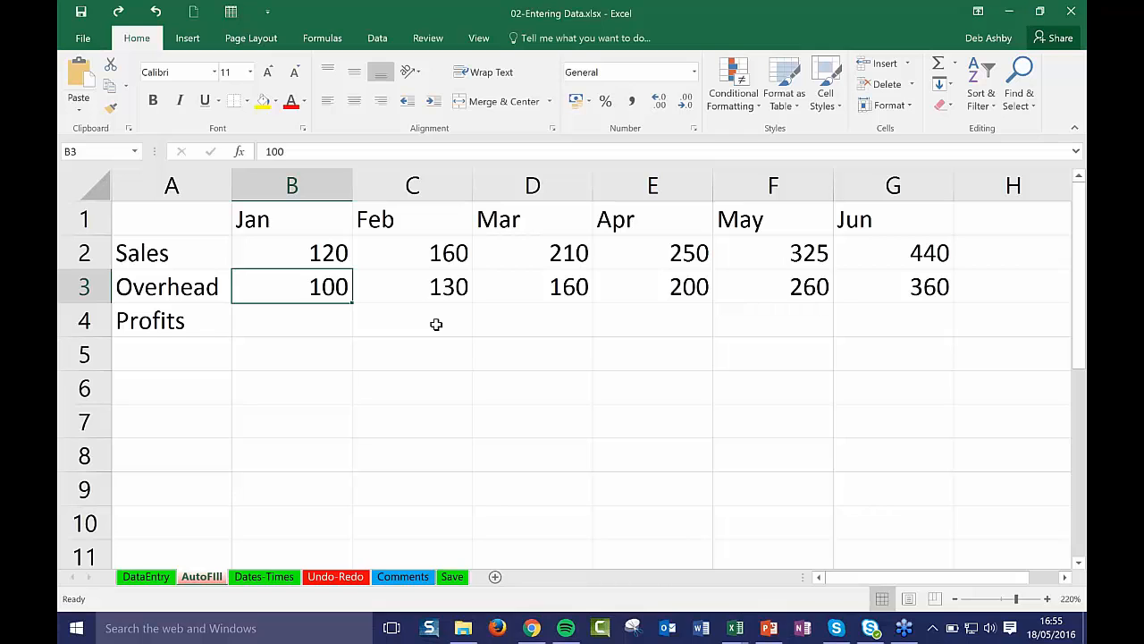
Enter 120-100 without an equals sign in cell B4 as January's profit
{"action": "left_click", "coordinate": [302, 319]}
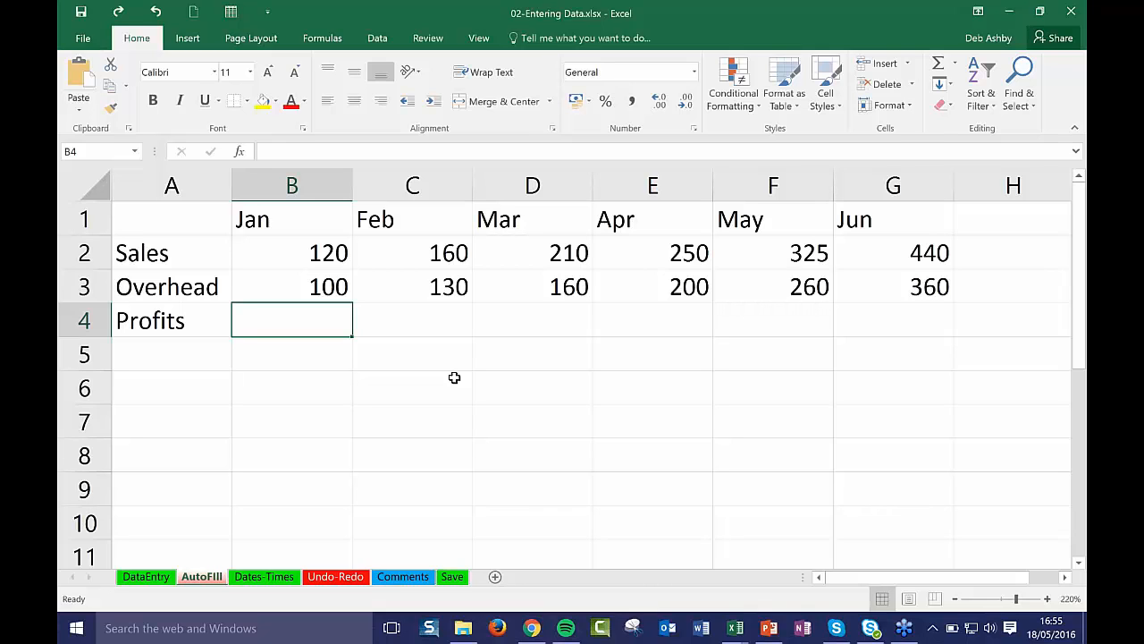
{"action": "type", "text": "120-"}
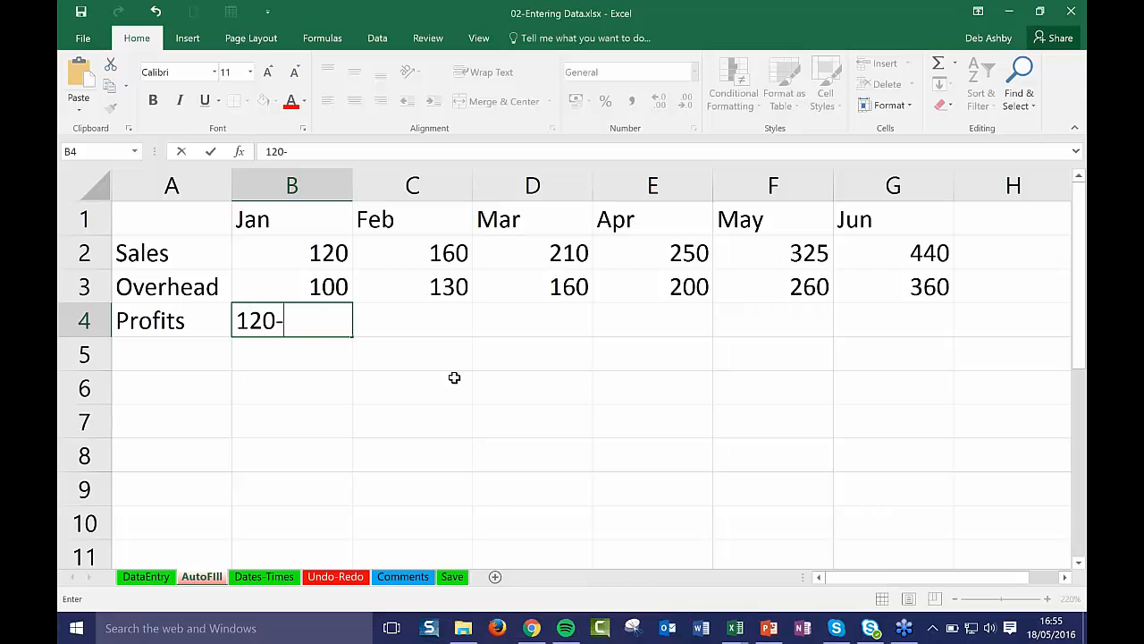
{"action": "type", "text": "100"}
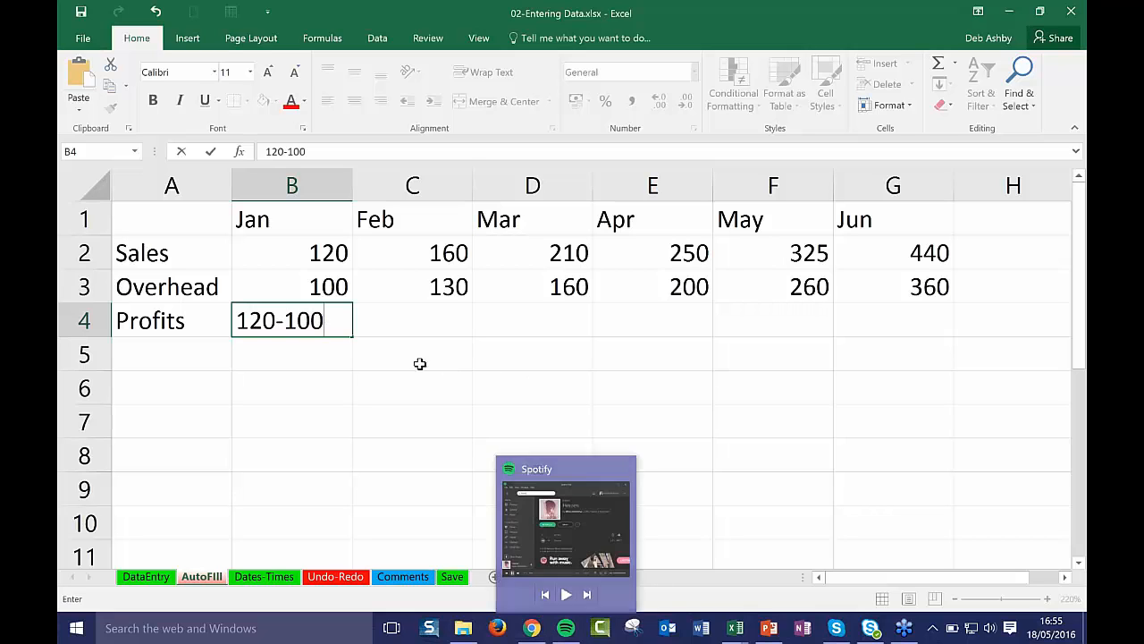
{"action": "left_click", "coordinate": [419, 363]}
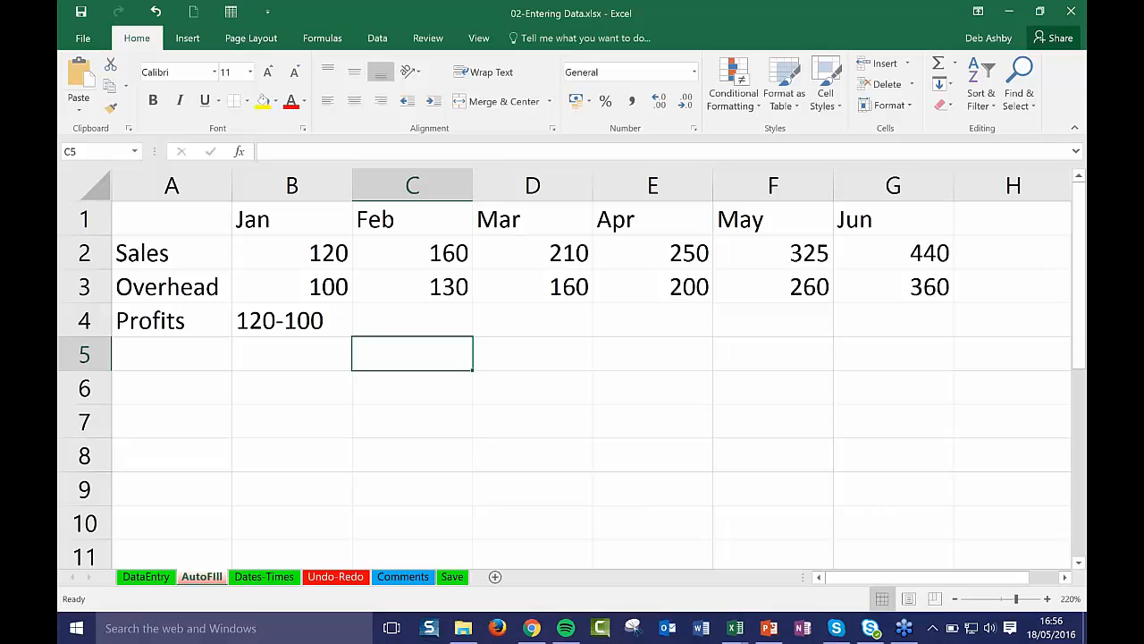
Replace the content of B4 with the formula =120-100 and check it in the formula bar
{"action": "left_click", "coordinate": [274, 326]}
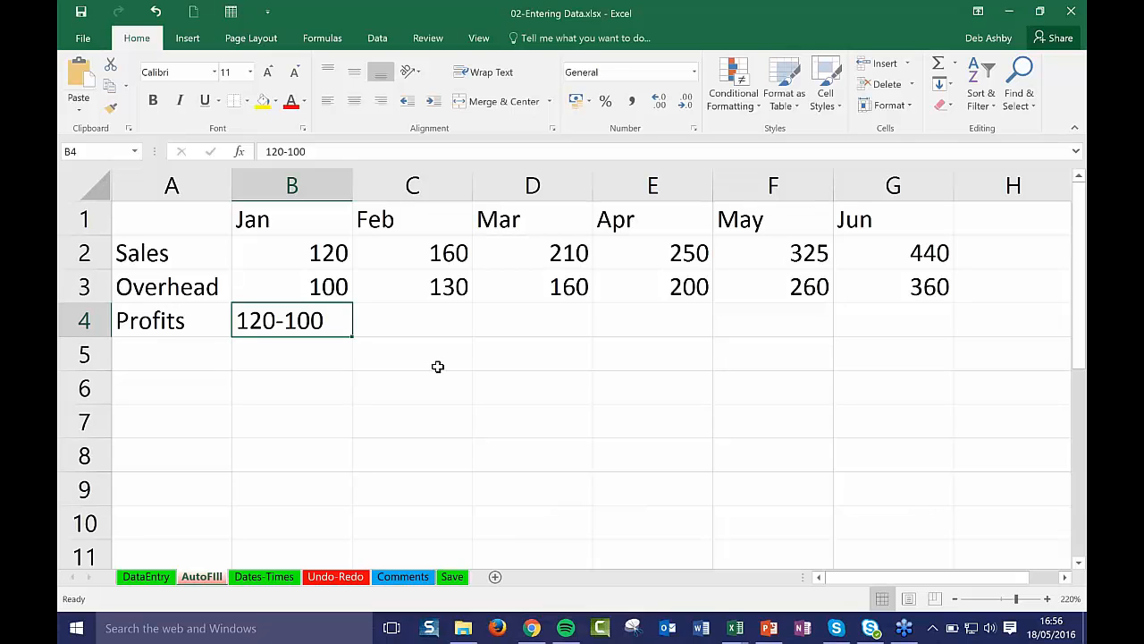
{"action": "key", "text": "BackSpace"}
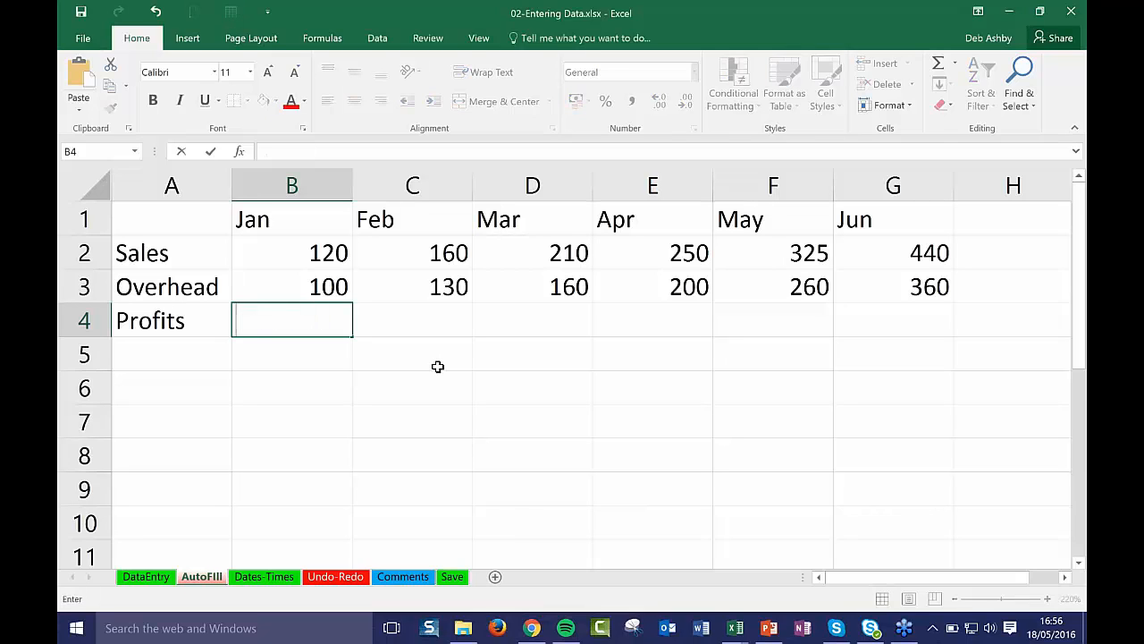
{"action": "type", "text": "="}
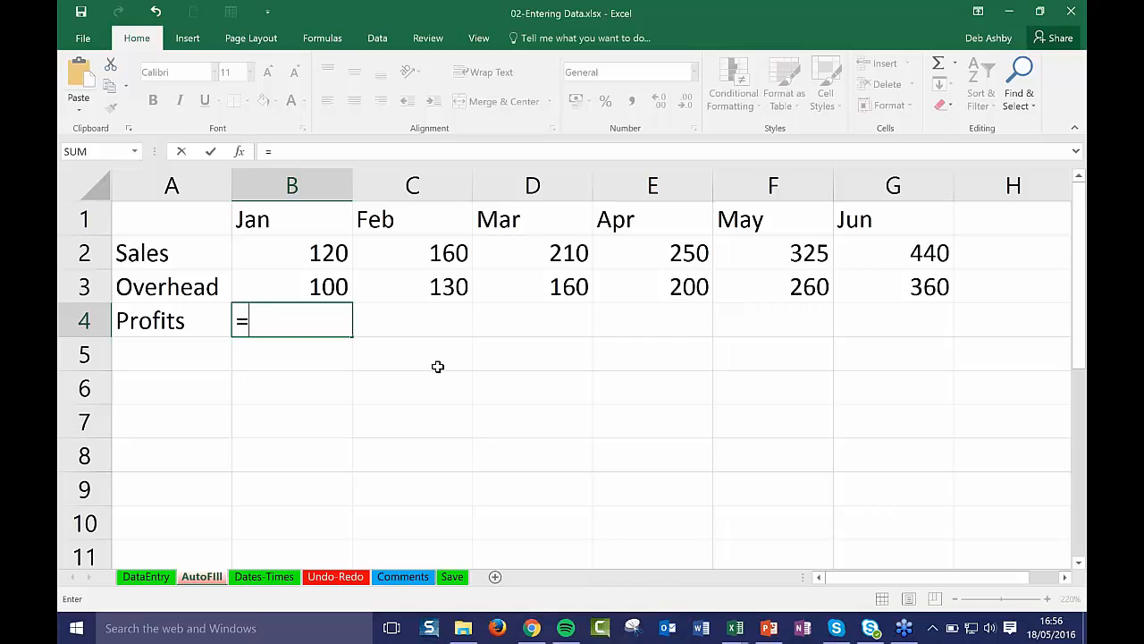
{"action": "type", "text": "120-100"}
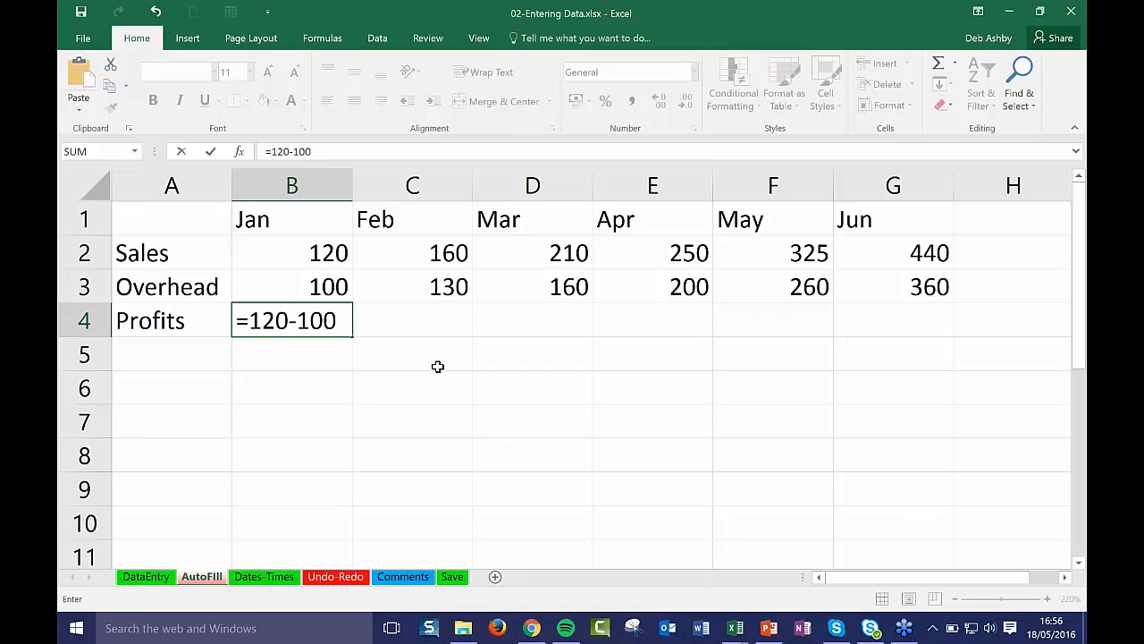
{"action": "key", "text": "Return"}
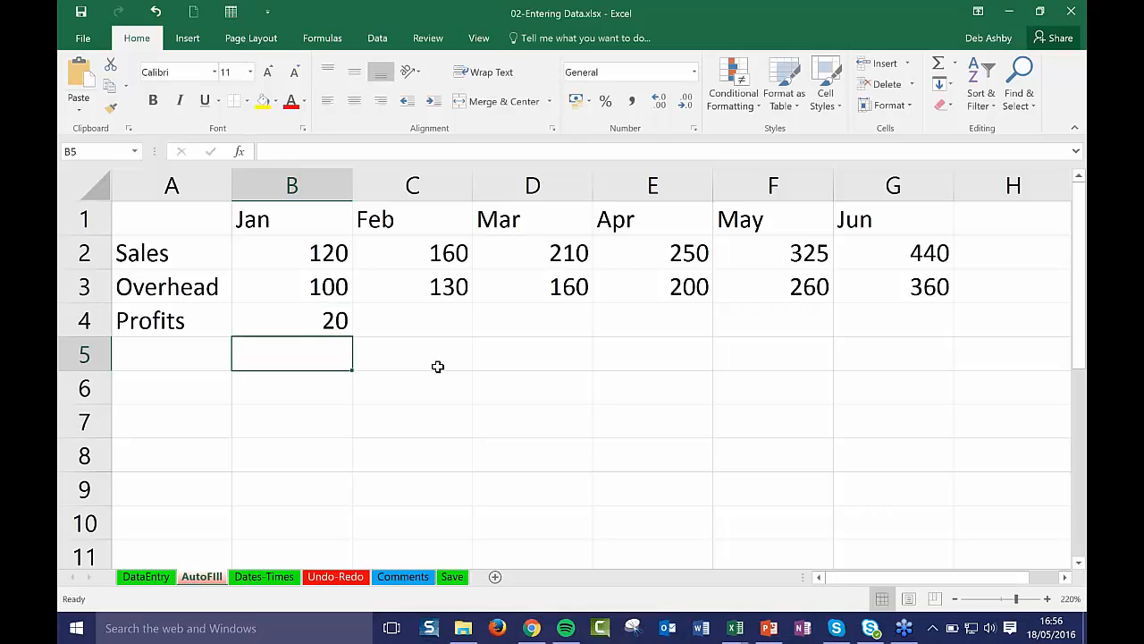
{"action": "left_click", "coordinate": [338, 332]}
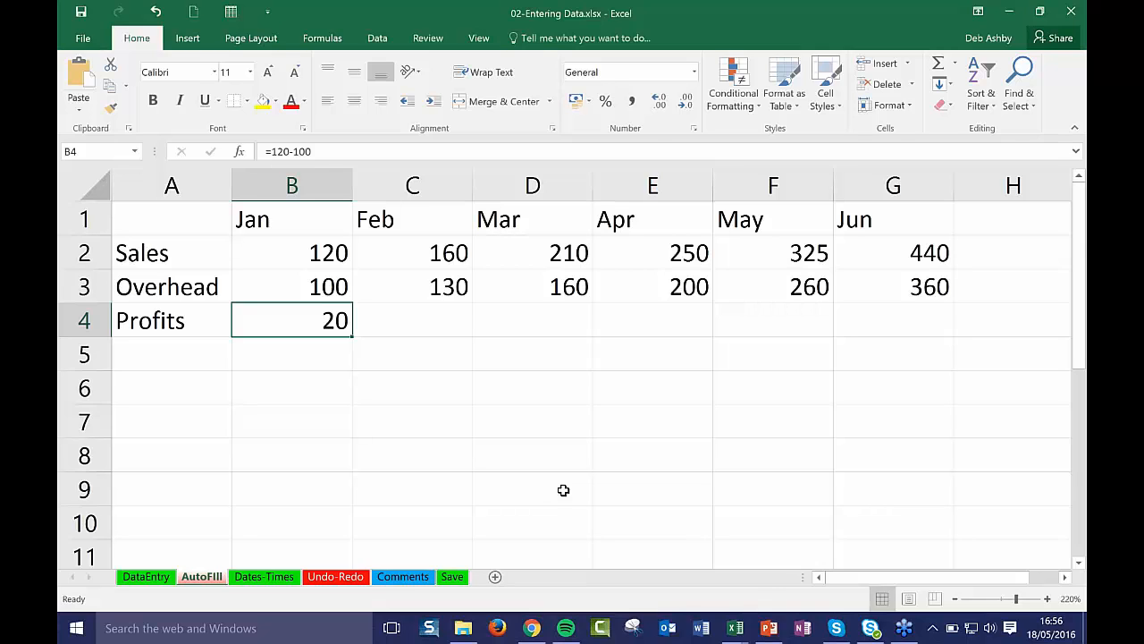
{"action": "left_click", "coordinate": [433, 327]}
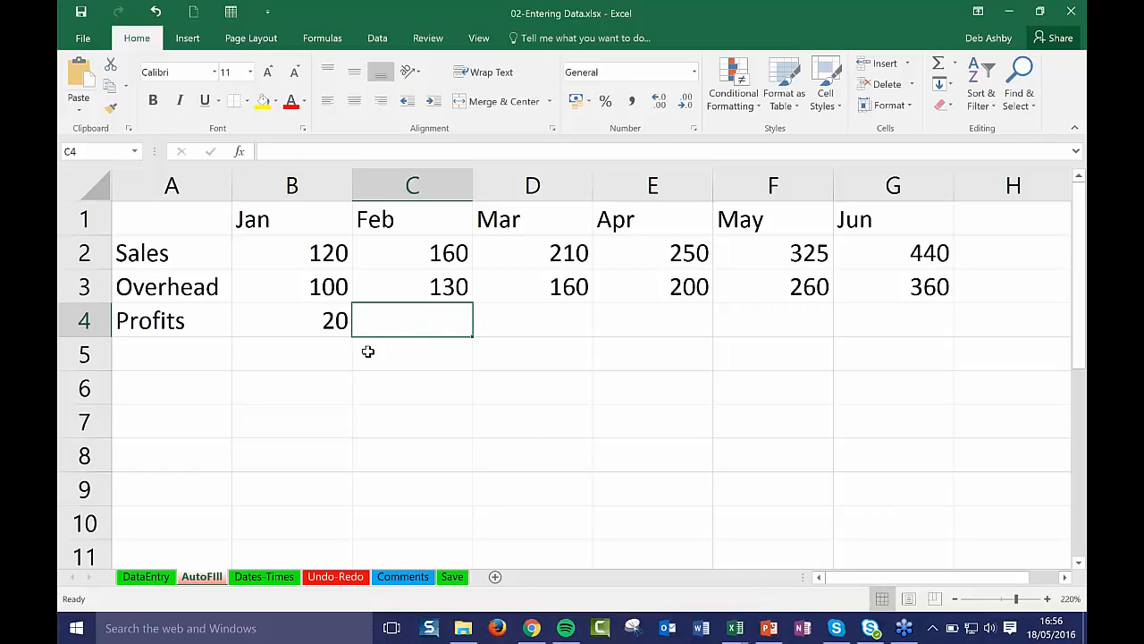
Change January's overhead in B3 to 80 and check the profit formula in B4
{"action": "left_click", "coordinate": [262, 286]}
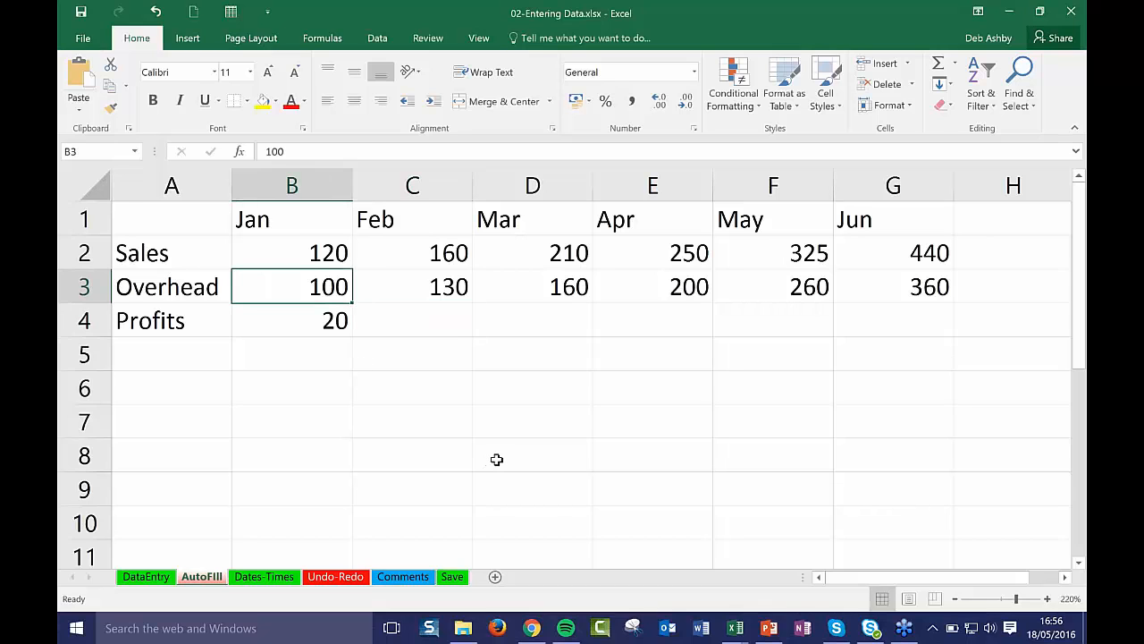
{"action": "type", "text": "80"}
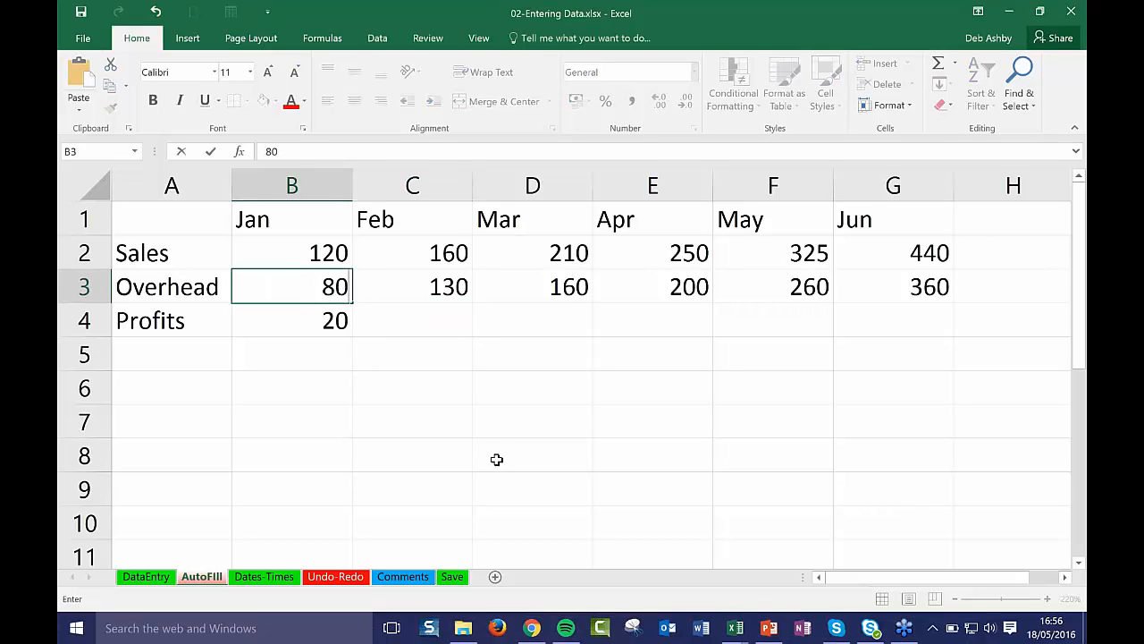
{"action": "left_click", "coordinate": [504, 427]}
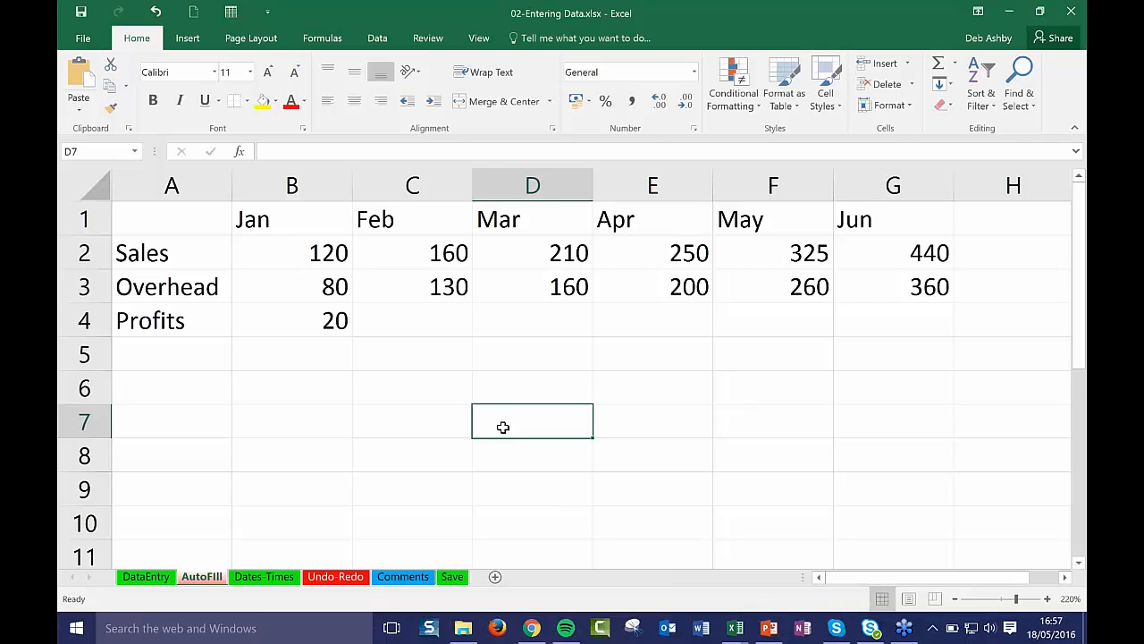
{"action": "left_click", "coordinate": [313, 324]}
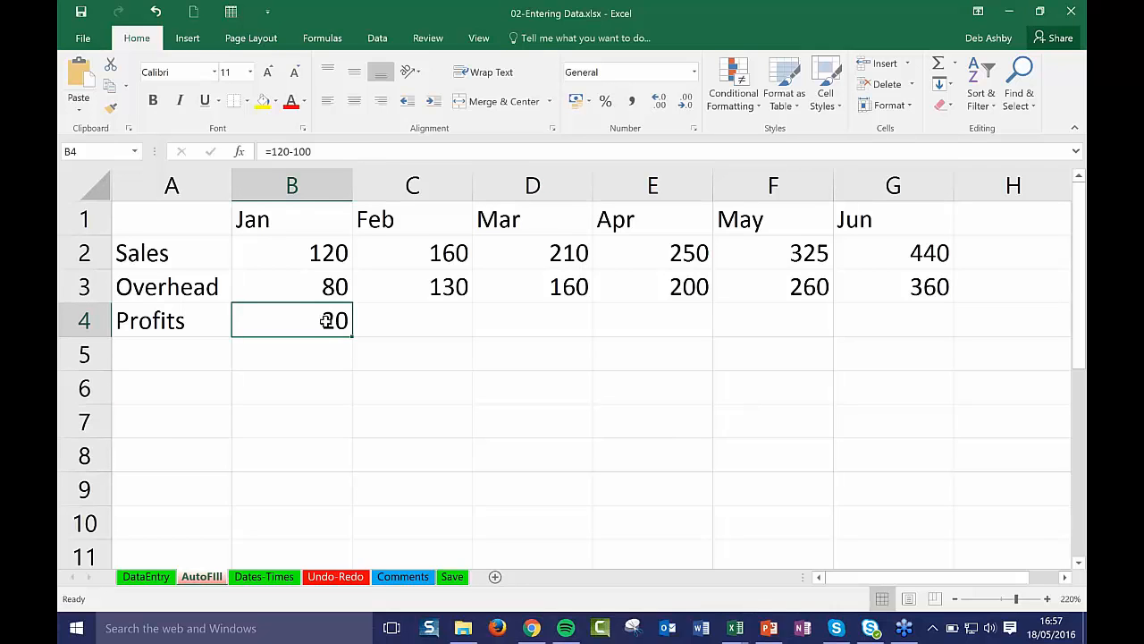
Undo the January overhead change and the profit entries in B4
{"action": "left_click", "coordinate": [158, 12]}
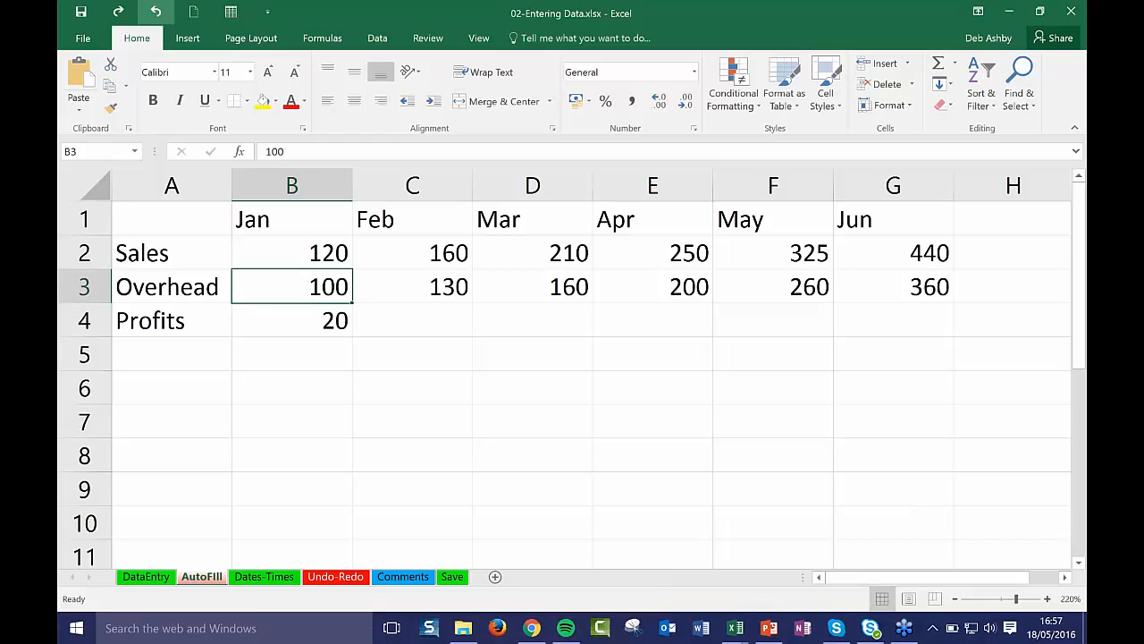
{"action": "left_click", "coordinate": [157, 12]}
{"action": "left_click", "coordinate": [158, 11]}
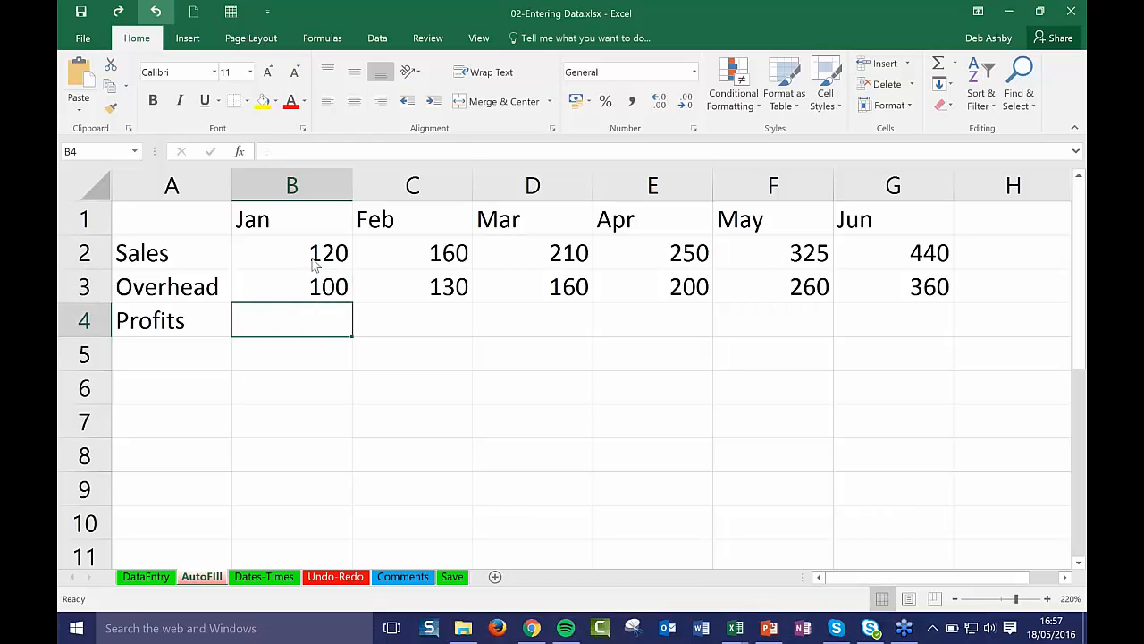
{"action": "left_click", "coordinate": [393, 387]}
Enter the formula =B2-B3 in B4 to calculate January's profit from cell references
{"action": "left_click", "coordinate": [284, 320]}
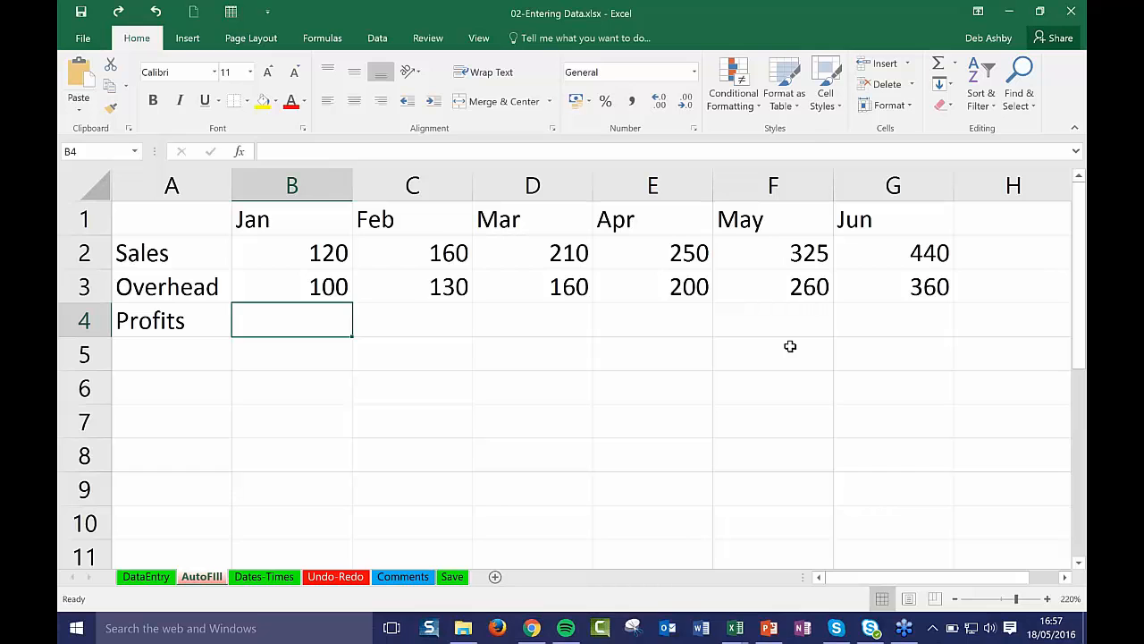
{"action": "type", "text": "="}
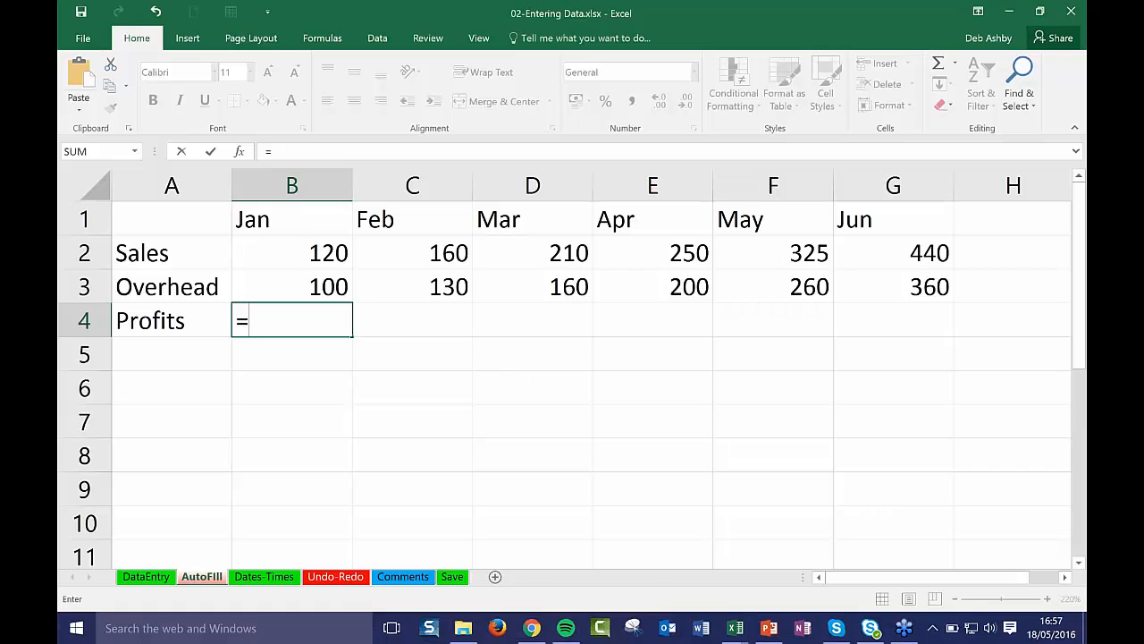
{"action": "left_click", "coordinate": [280, 258]}
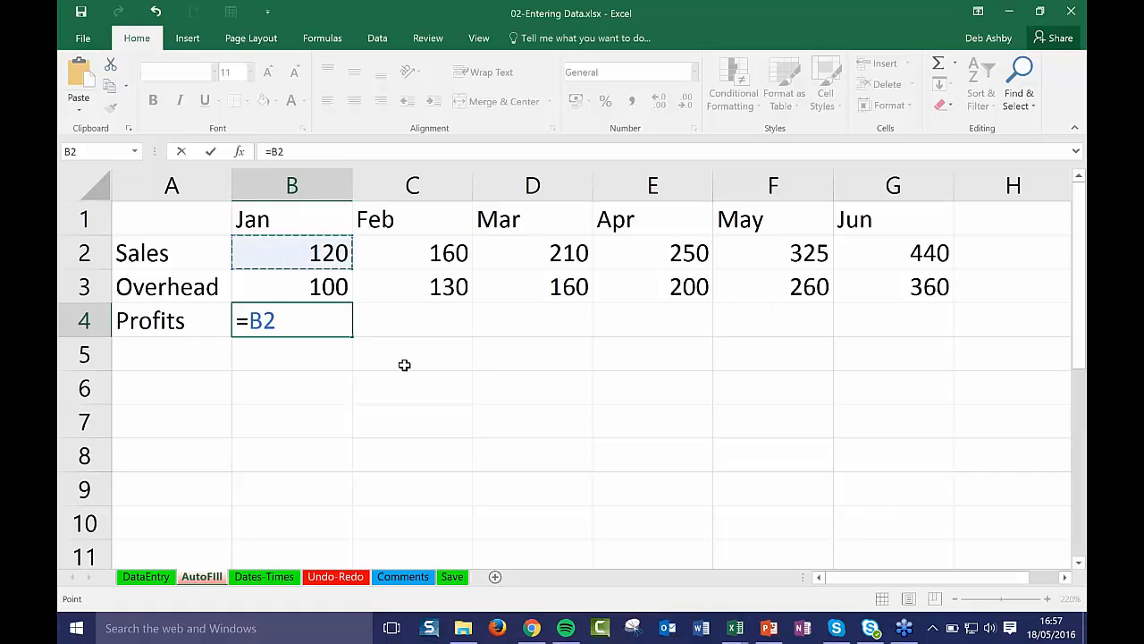
{"action": "type", "text": "-"}
{"action": "left_click", "coordinate": [308, 294]}
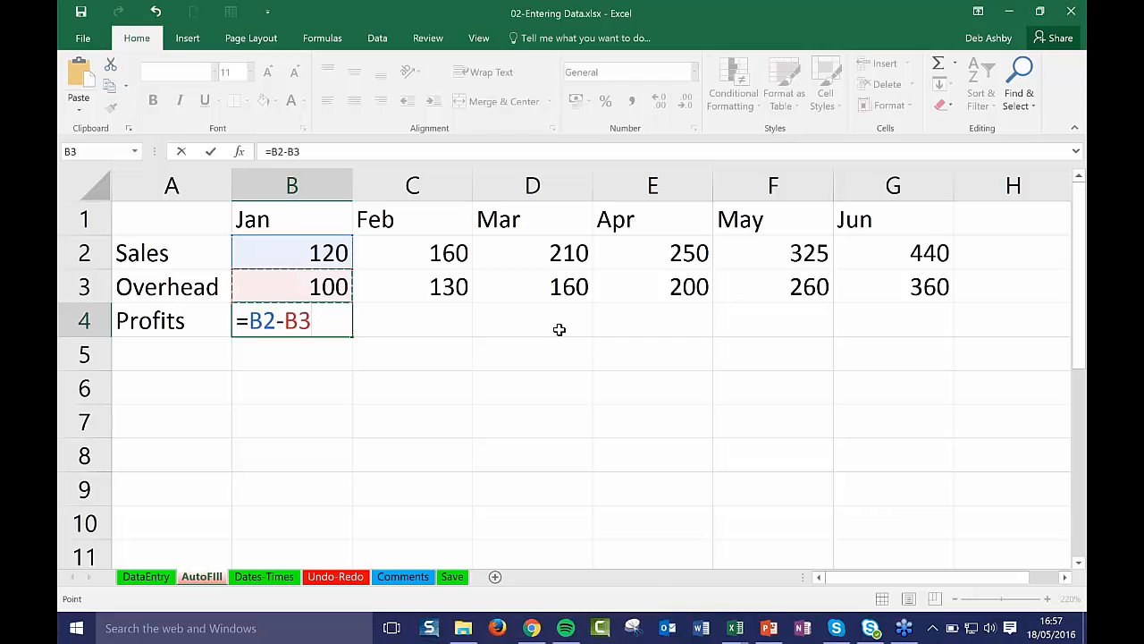
{"action": "key", "text": "Return"}
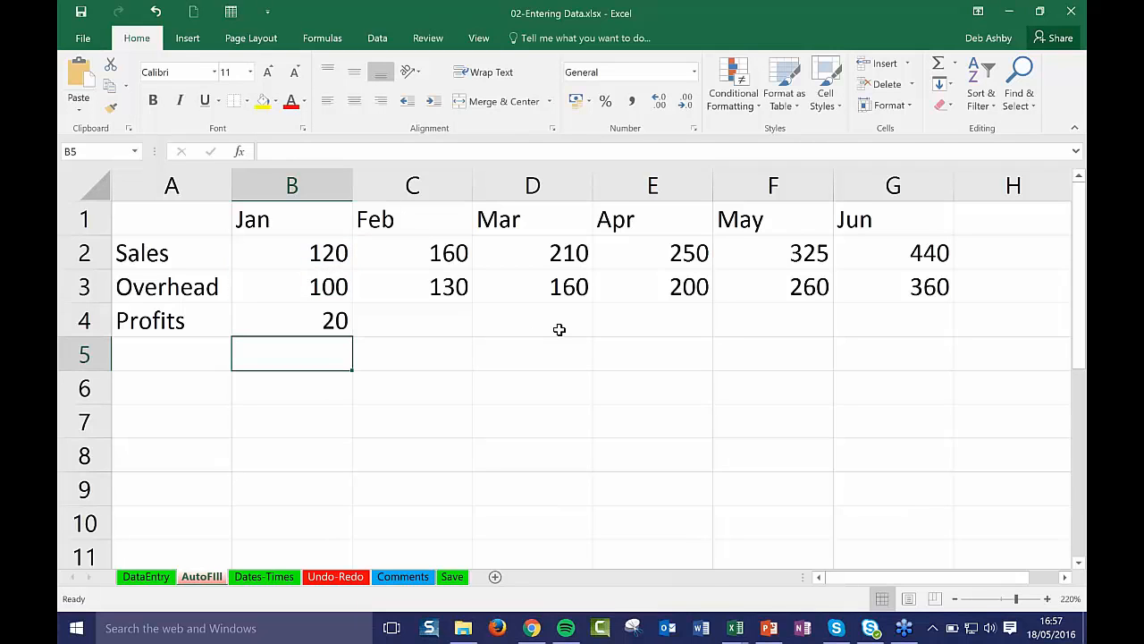
Set January's overhead in B3 to 80 to test the profit formula in B4
{"action": "left_click", "coordinate": [299, 288]}
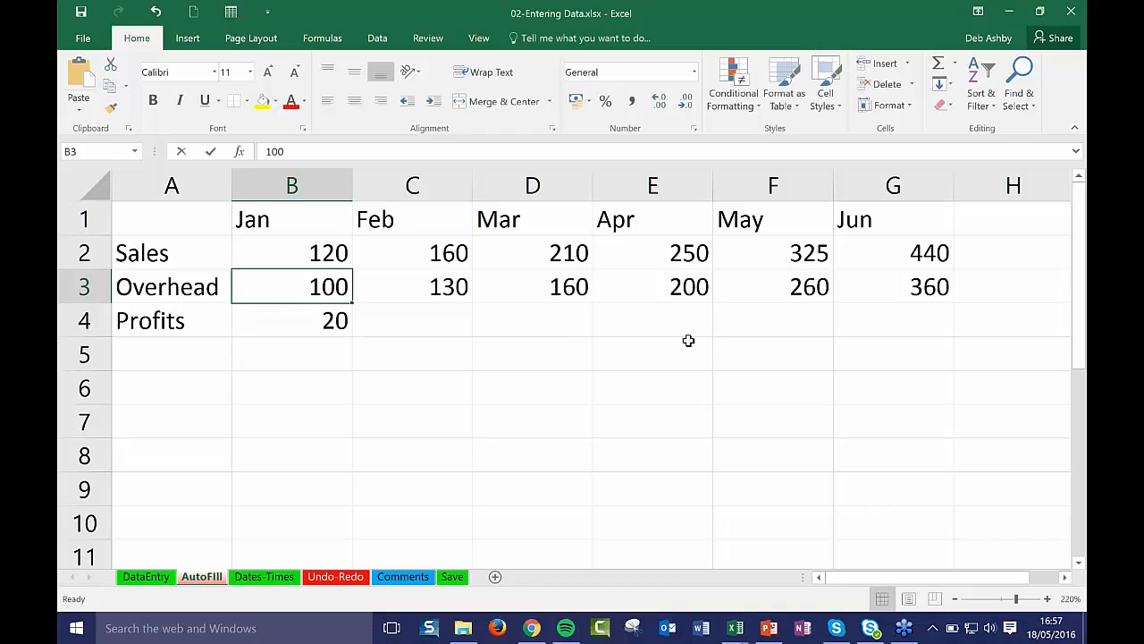
{"action": "type", "text": "80"}
{"action": "key", "text": "Return"}
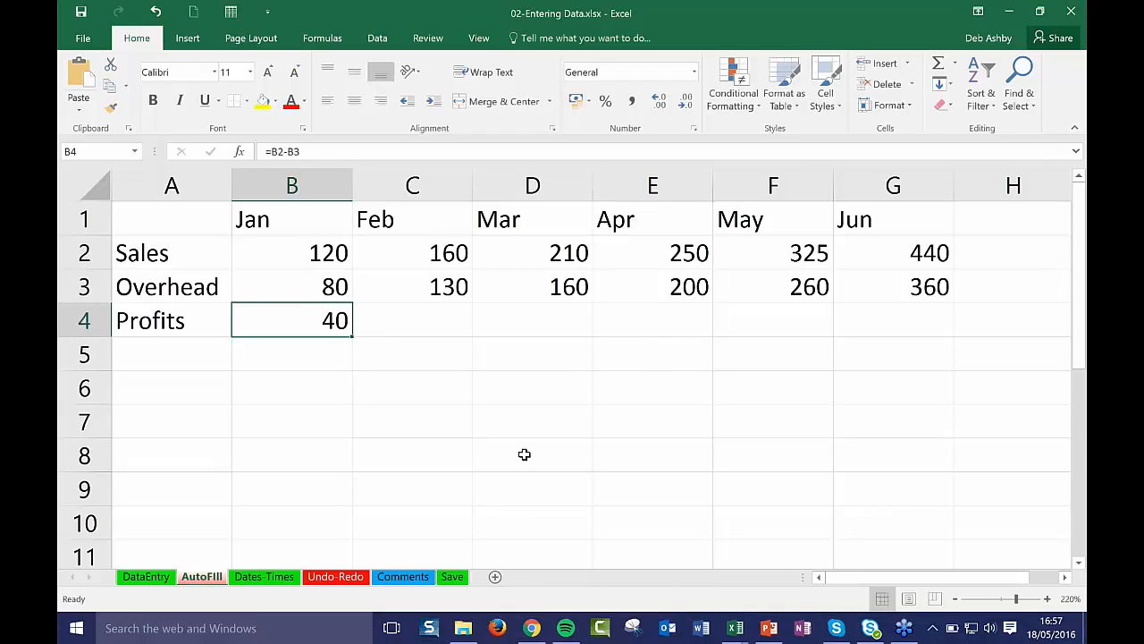
{"action": "left_click", "coordinate": [519, 434]}
Set January's overhead in B3 back to 100
{"action": "left_click", "coordinate": [344, 289]}
{"action": "double_click", "coordinate": [323, 286]}
{"action": "key", "text": "Delete"}
{"action": "key", "text": "Delete"}
{"action": "type", "text": "100"}
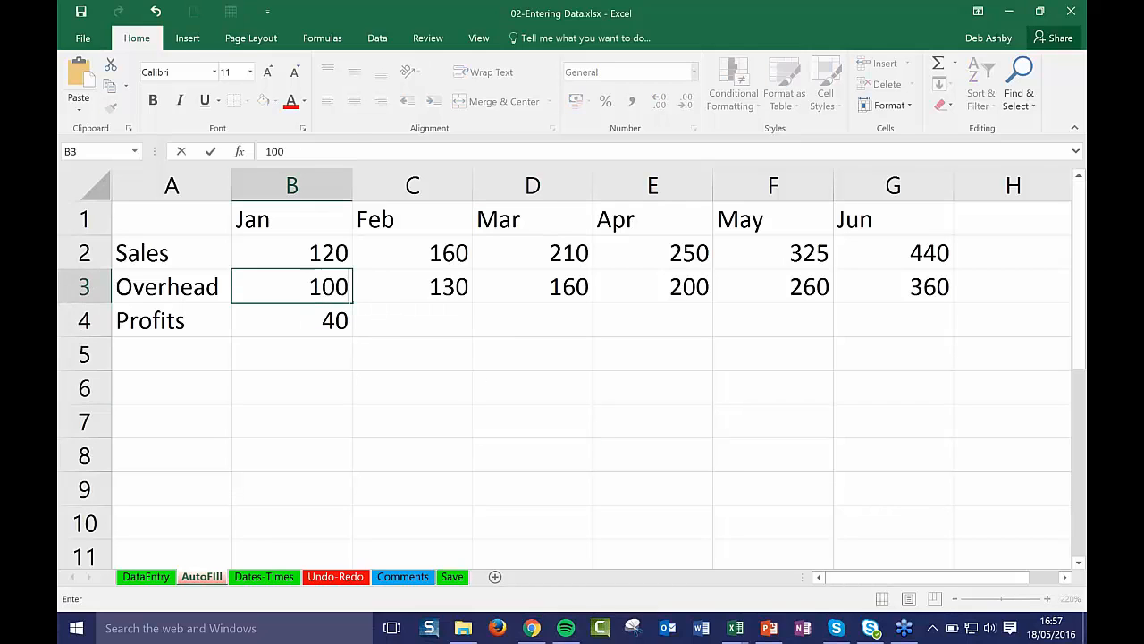
{"action": "key", "text": "Return"}
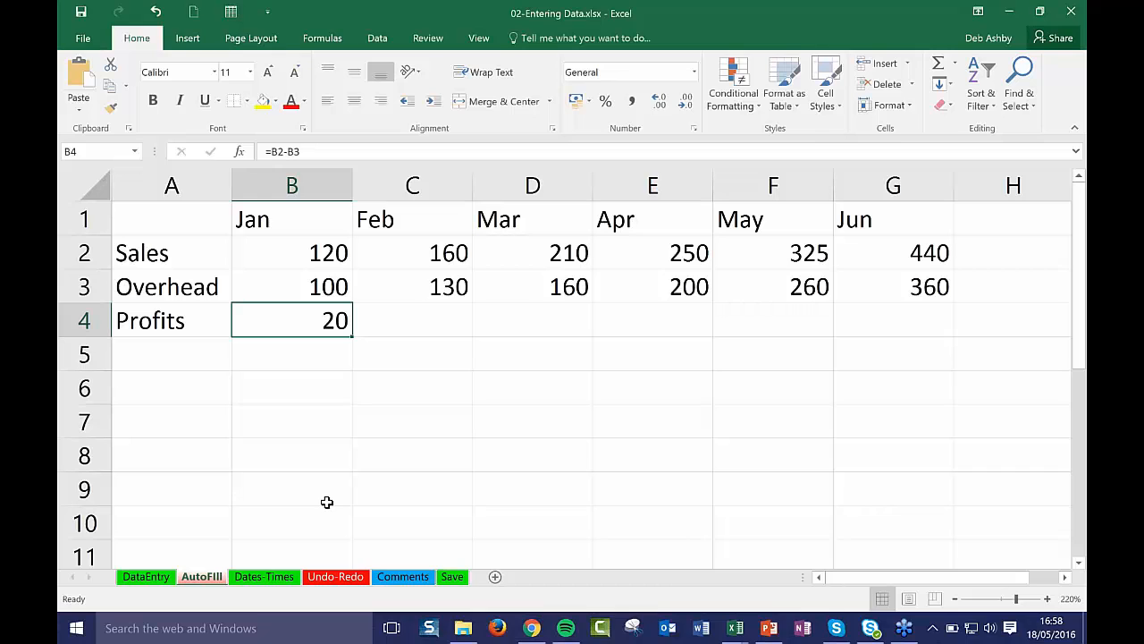
AutoFill the January profit formula from B4 across the Profits row to June in G4
{"action": "left_click", "coordinate": [423, 312]}
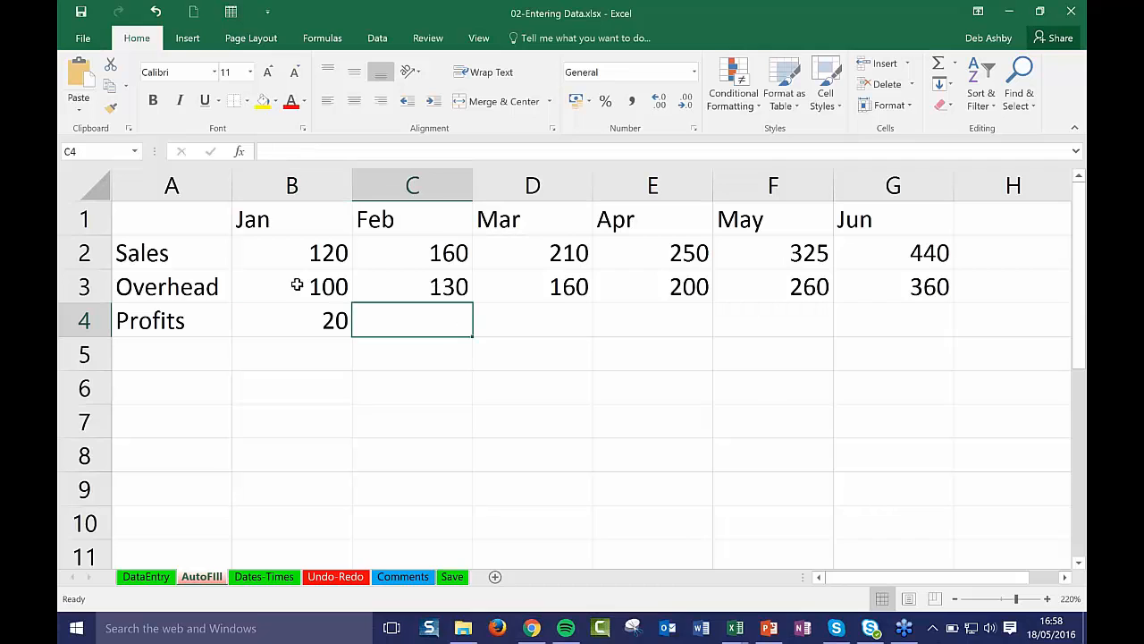
{"action": "left_click", "coordinate": [300, 321]}
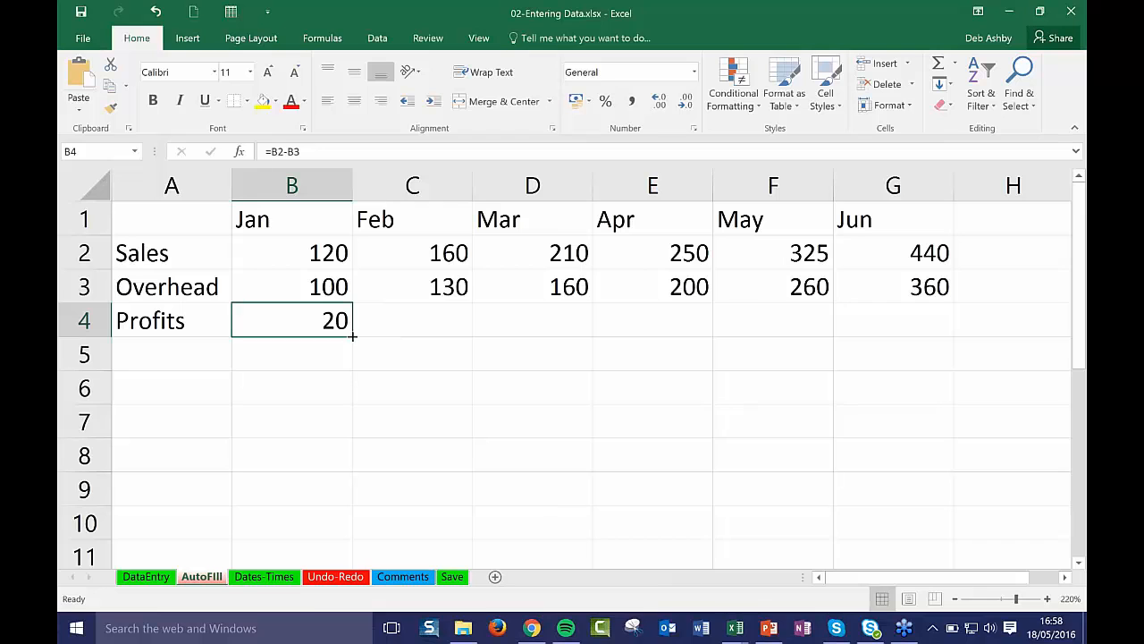
{"action": "left_click_drag", "start_coordinate": [350, 333], "coordinate": [986, 342]}
{"action": "left_click", "coordinate": [550, 393]}
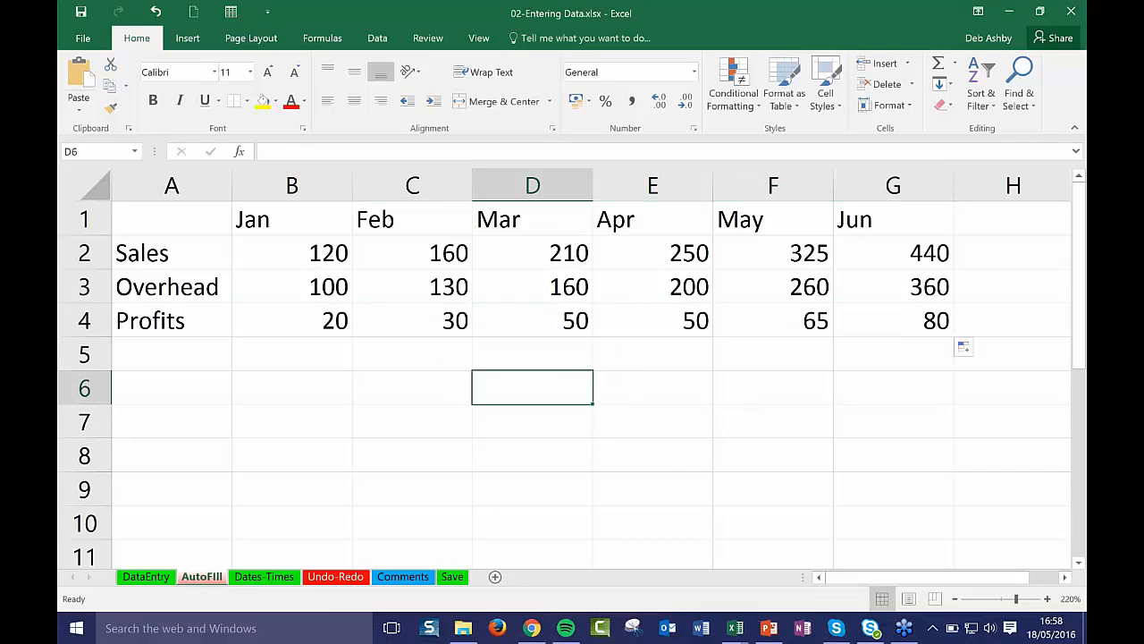
Check the profit formulas in B4 through F4 and the sales and overhead cells they refer to
{"action": "left_click", "coordinate": [311, 320]}
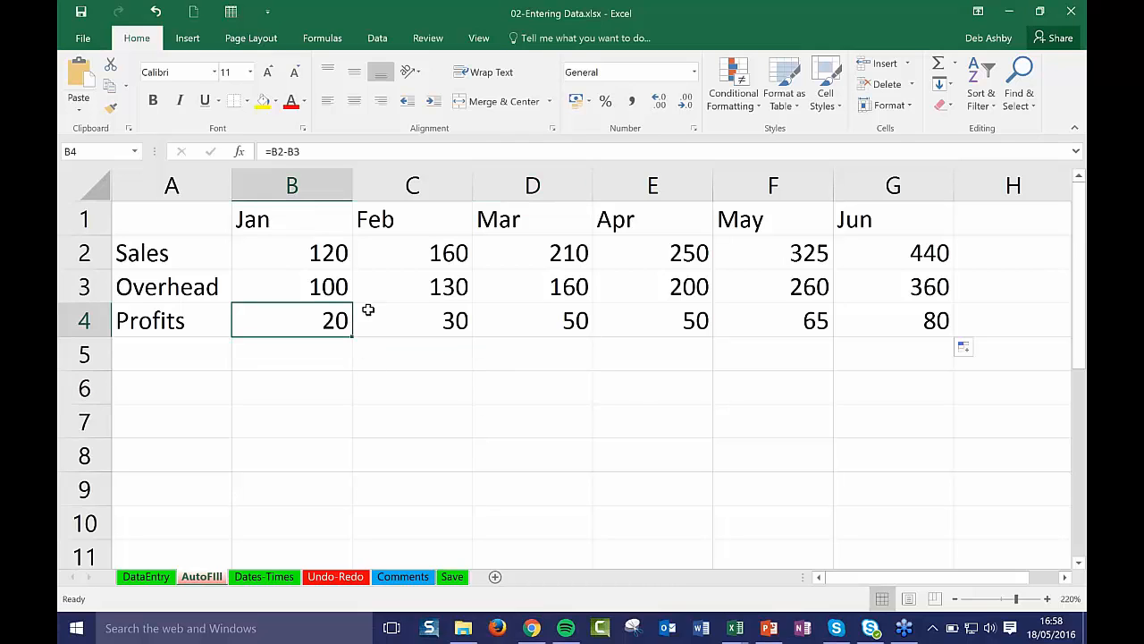
{"action": "key", "text": "Right"}
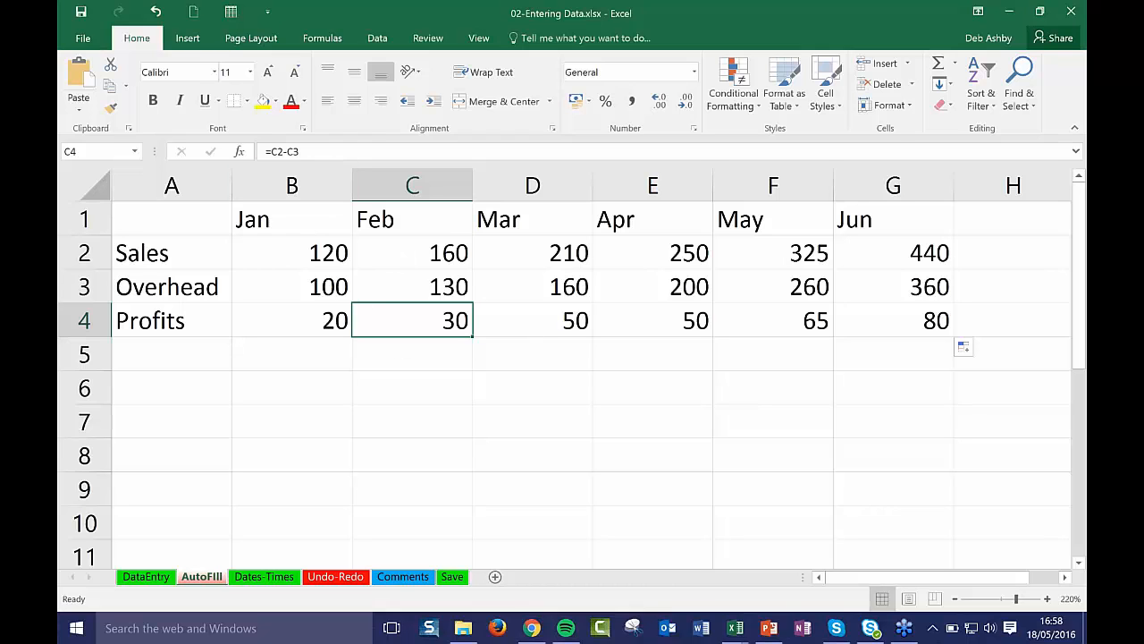
{"action": "left_click", "coordinate": [543, 328]}
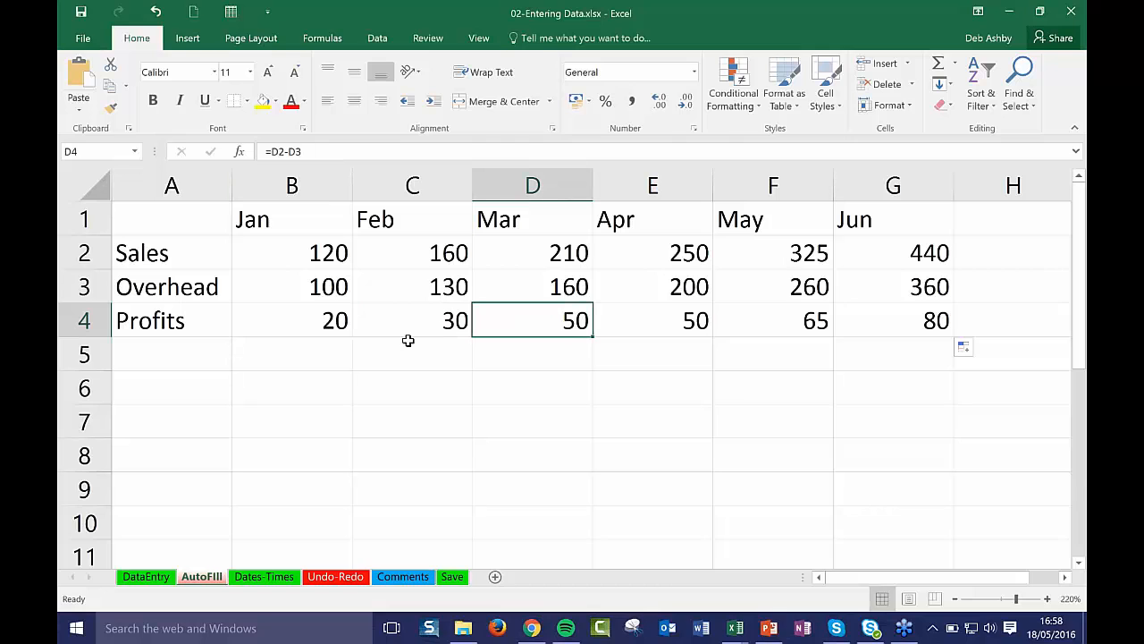
{"action": "left_click", "coordinate": [635, 315]}
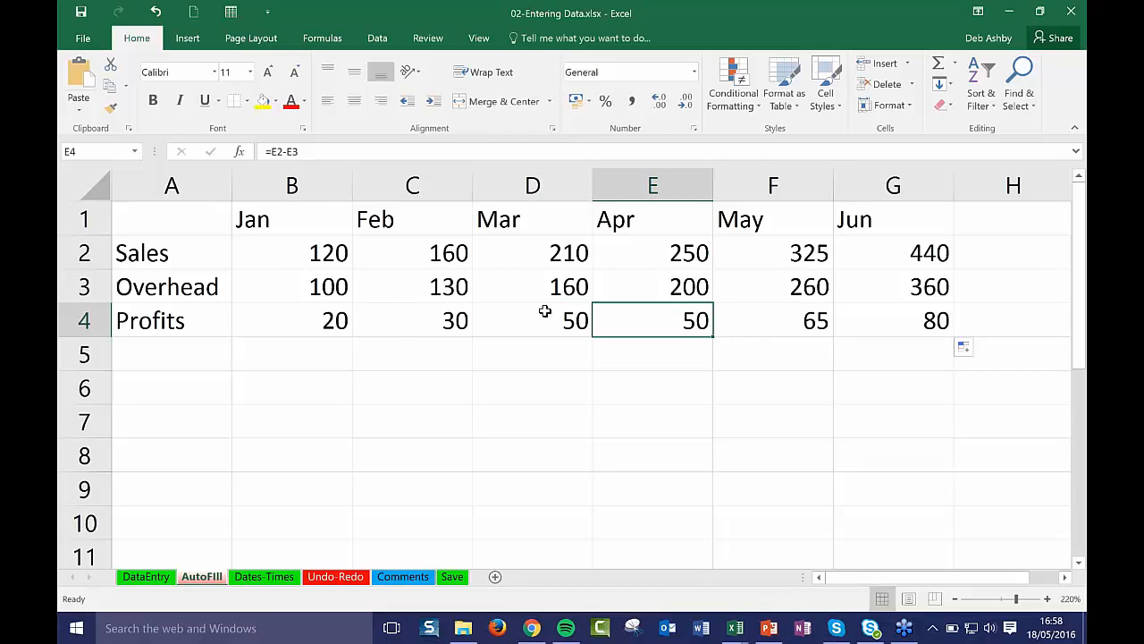
{"action": "left_click", "coordinate": [745, 321]}
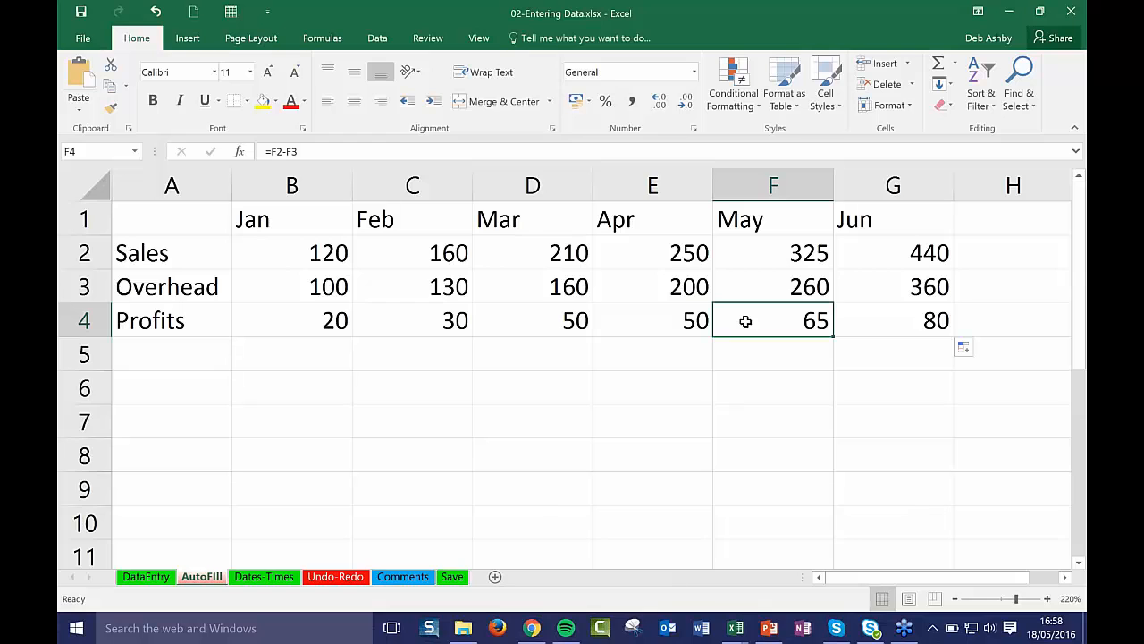
{"action": "left_click", "coordinate": [606, 296]}
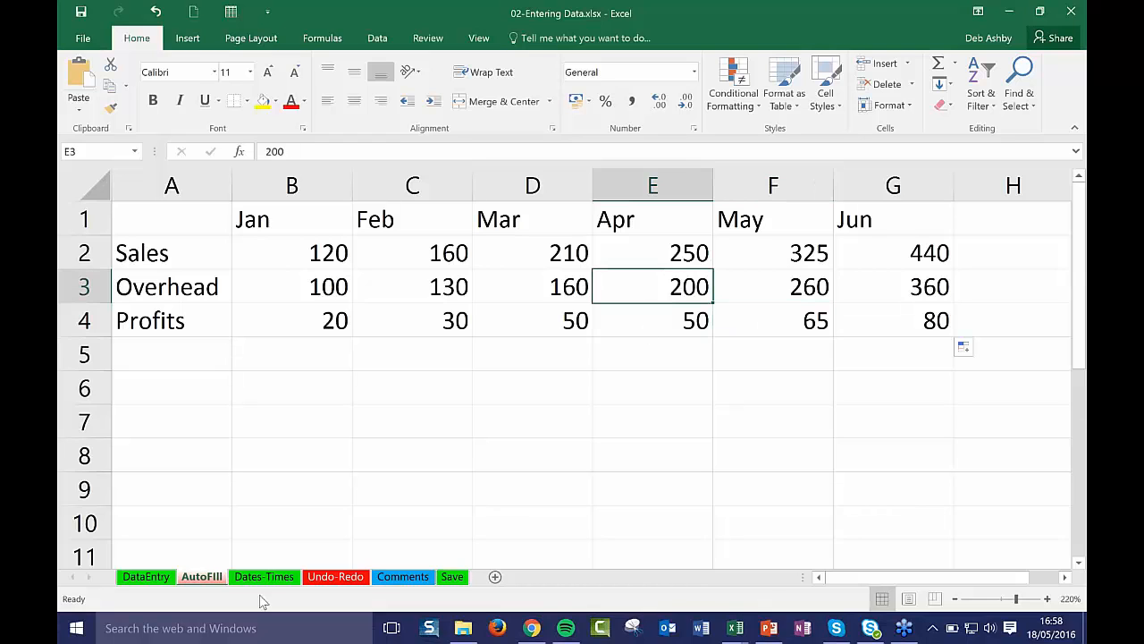
{"action": "left_click", "coordinate": [452, 293]}
{"action": "left_click", "coordinate": [392, 266]}
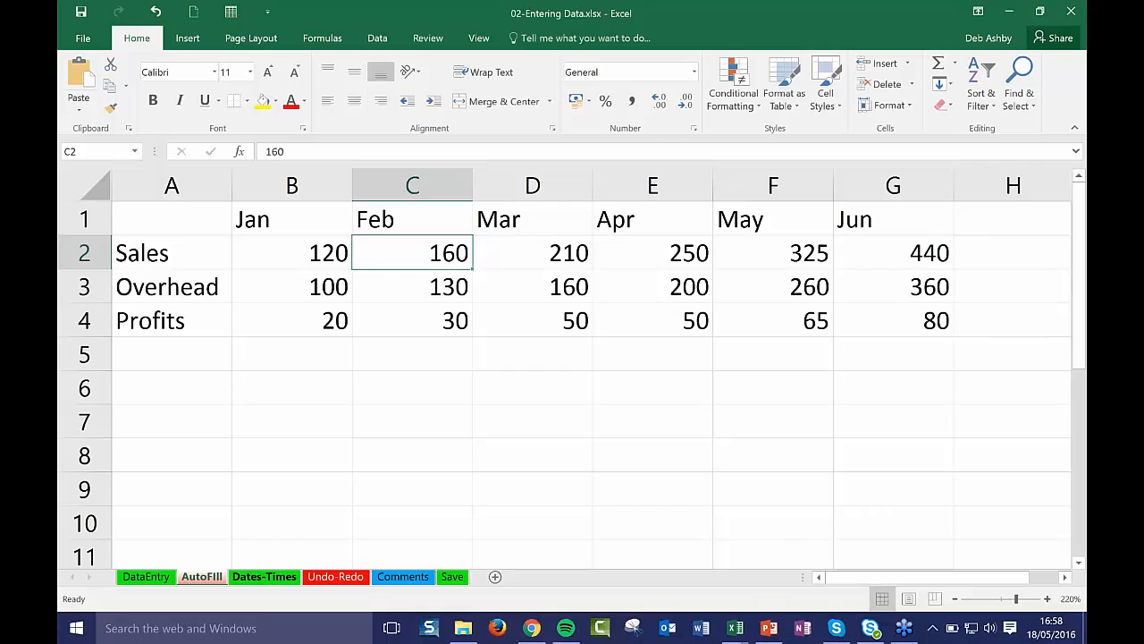
Open the Dates-Times sheet and enter the date 12-01/2014 in cell B5
{"action": "left_click", "coordinate": [271, 575]}
{"action": "left_click", "coordinate": [301, 332]}
{"action": "left_click", "coordinate": [379, 368]}
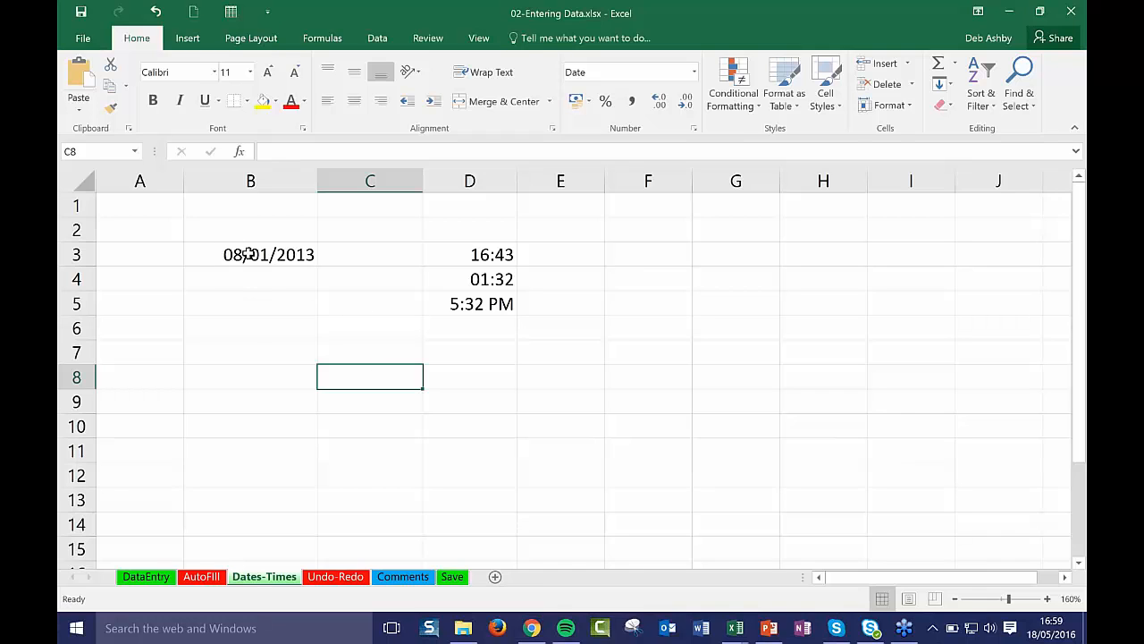
{"action": "left_click", "coordinate": [254, 302]}
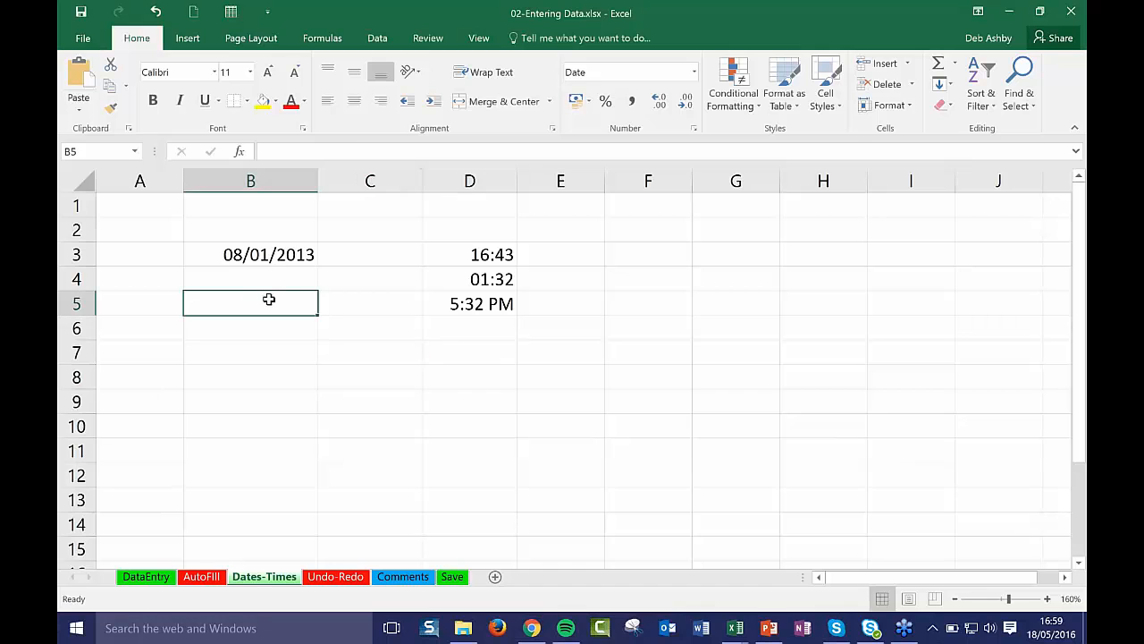
{"action": "type", "text": "12/"}
{"action": "key", "text": "BackSpace"}
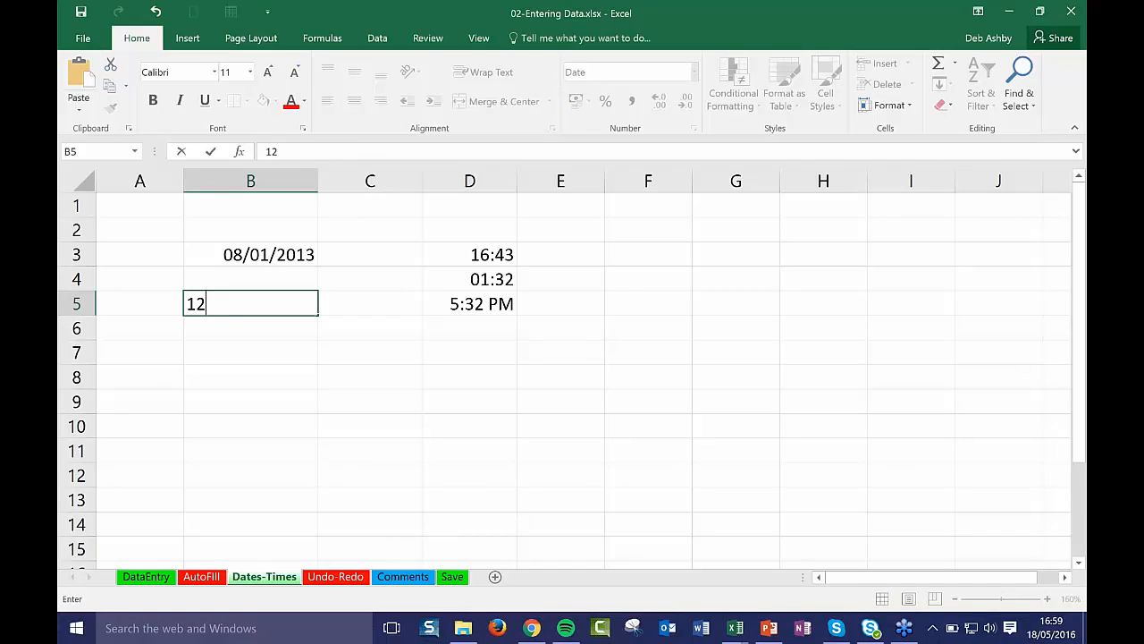
{"action": "type", "text": "-01/2014"}
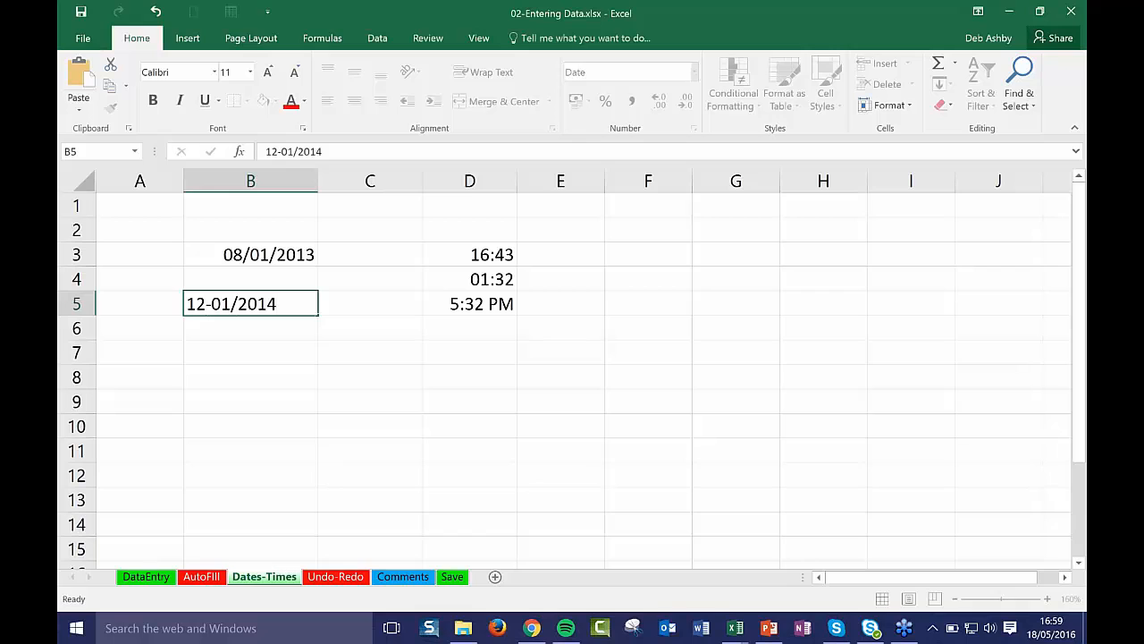
{"action": "key", "text": "Return"}
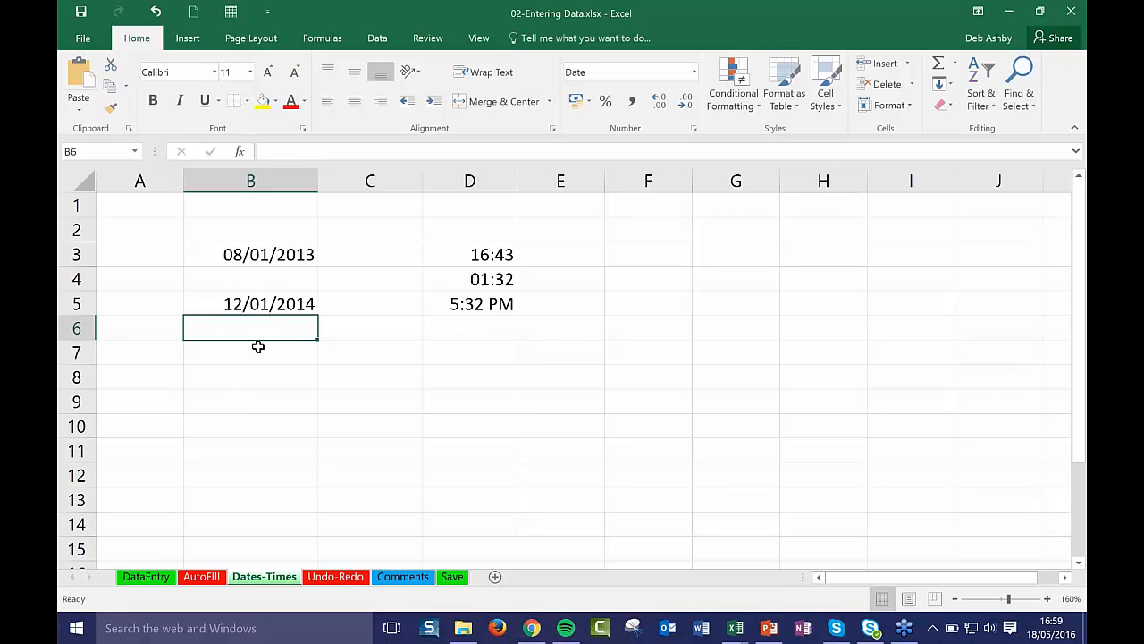
Try entering the date with full stops as 12.01.2014 in B6, and clear the cell again
{"action": "type", "text": "12."}
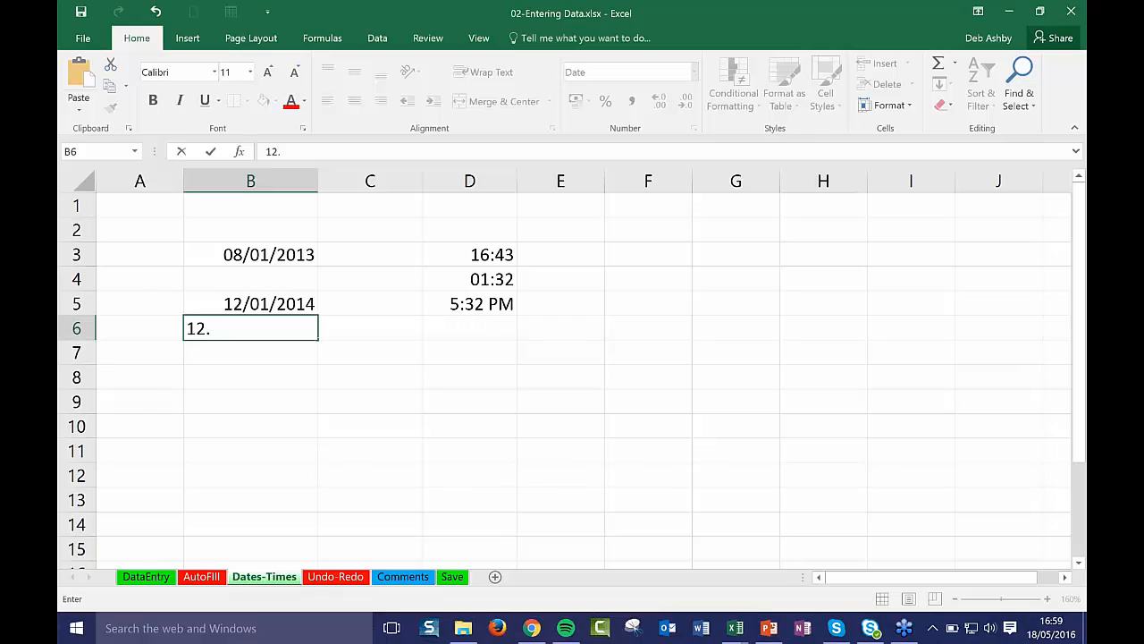
{"action": "type", "text": "01.2014"}
{"action": "left_click", "coordinate": [236, 360]}
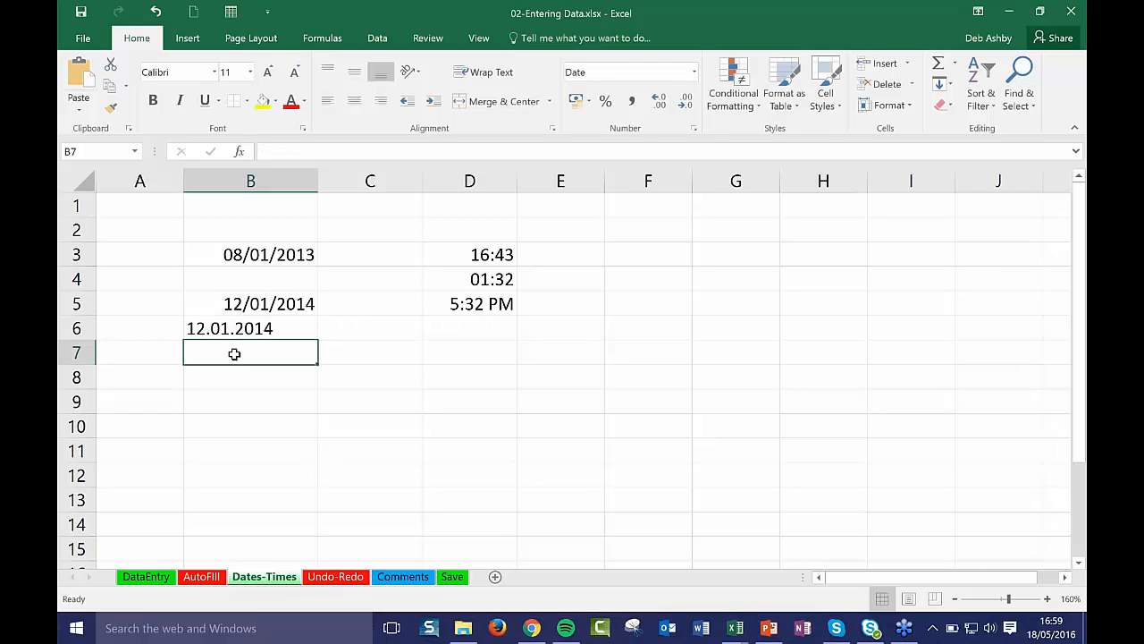
{"action": "left_click", "coordinate": [236, 329]}
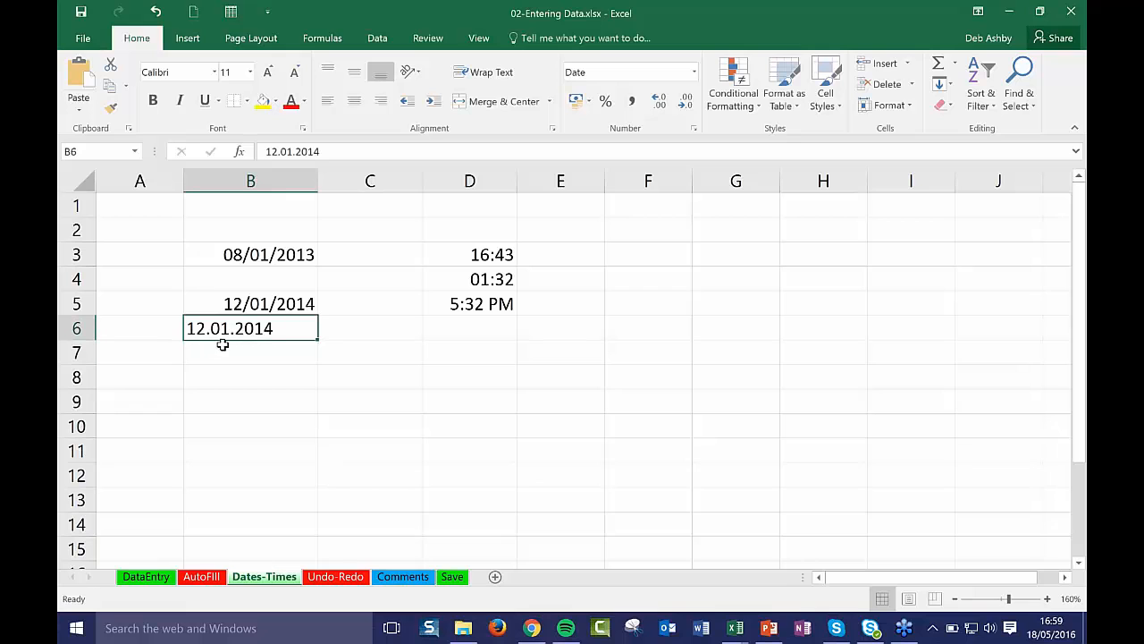
{"action": "key", "text": "Delete"}
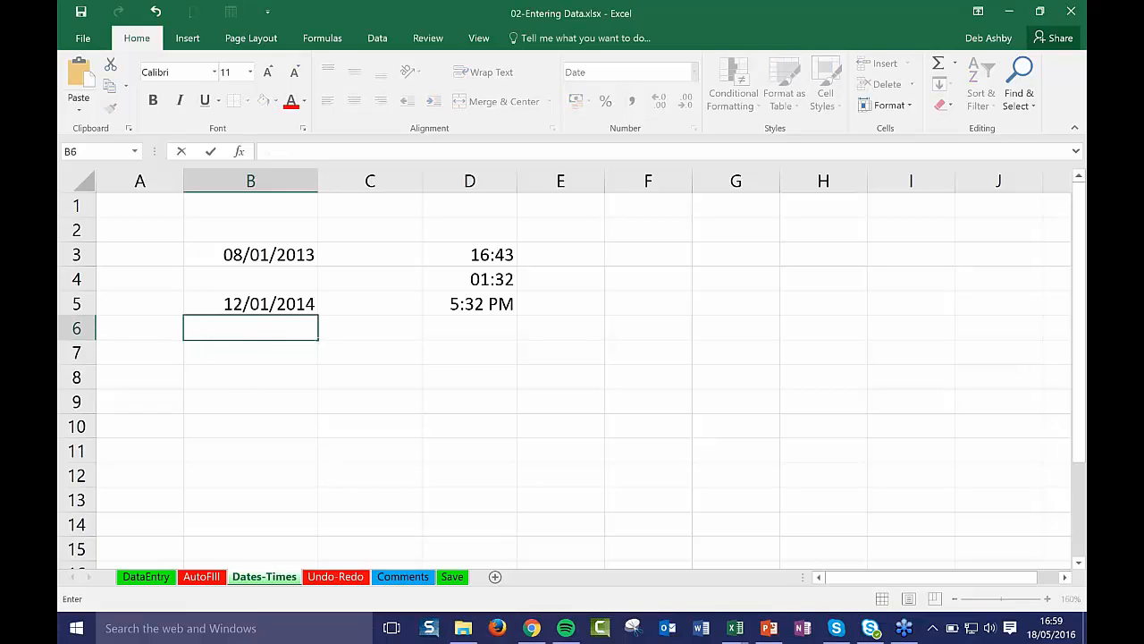
{"action": "left_click", "coordinate": [341, 329]}
Examine how the date in B3 and the times in D3 and D5 are stored in the formula bar
{"action": "left_click", "coordinate": [255, 259]}
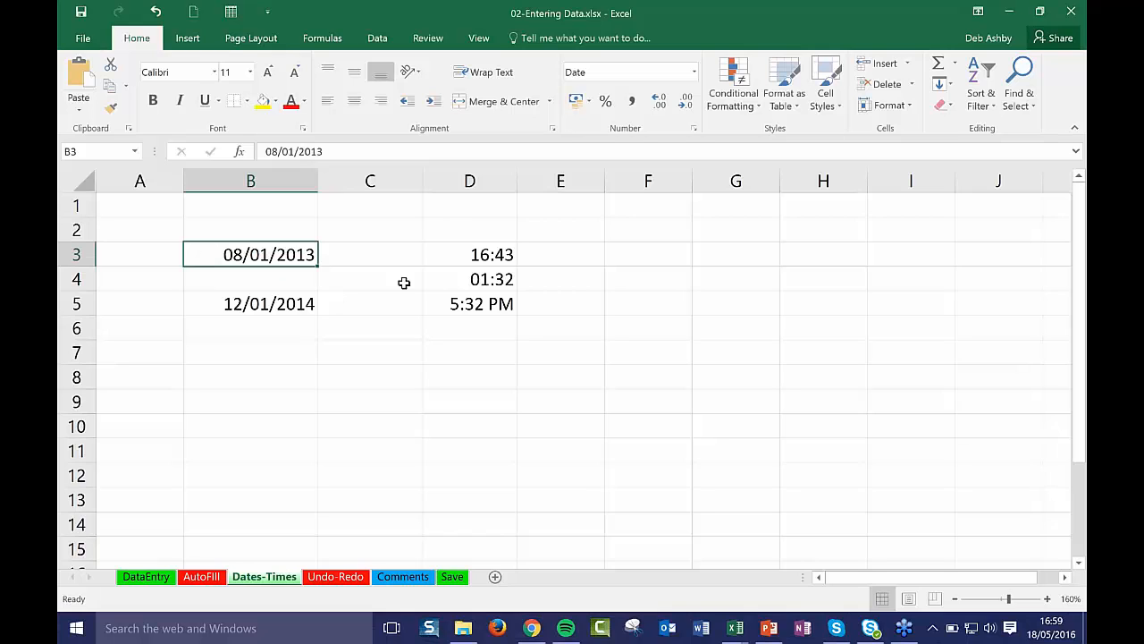
{"action": "left_click", "coordinate": [453, 255]}
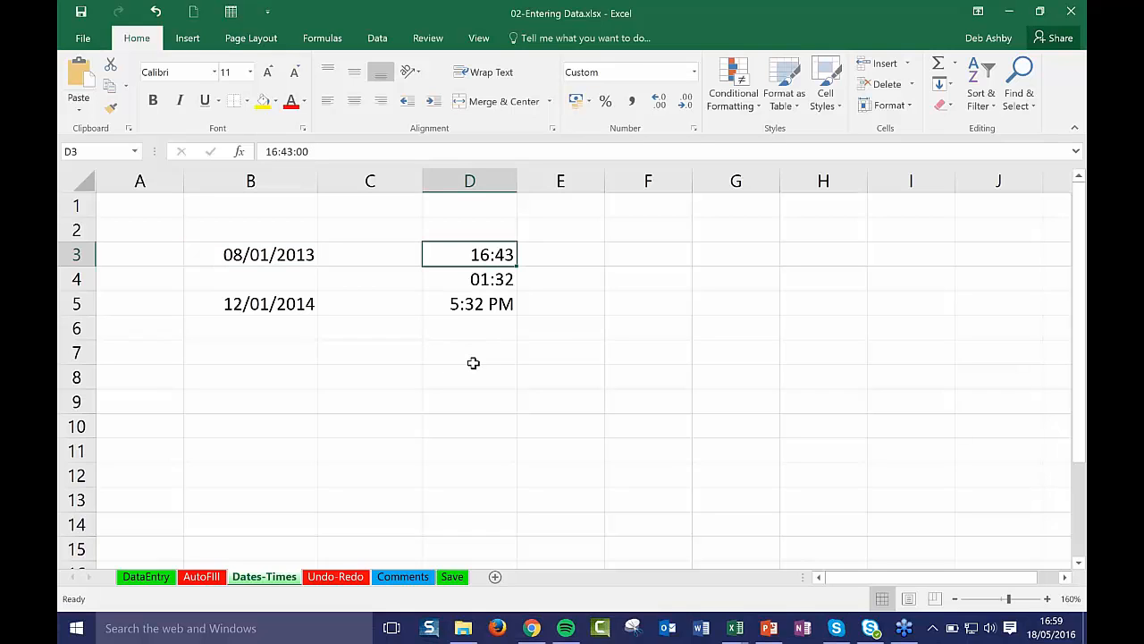
{"action": "left_click", "coordinate": [485, 305]}
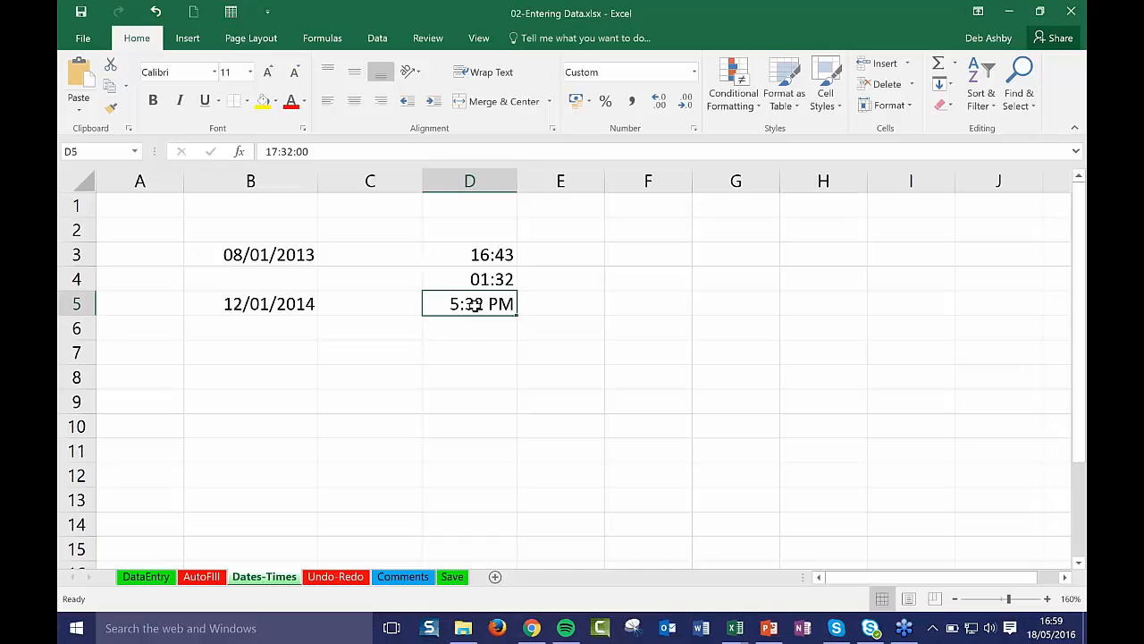
{"action": "left_click", "coordinate": [475, 352]}
{"action": "left_click", "coordinate": [490, 305]}
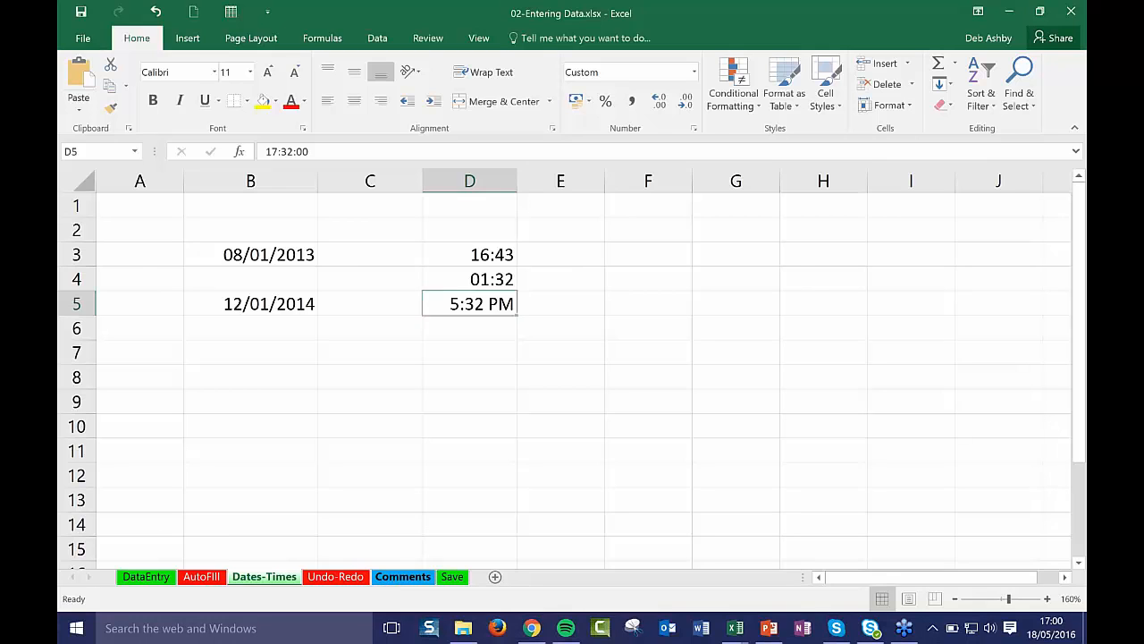
Open the Comments sheet and select April's sales figure in E2
{"action": "left_click", "coordinate": [402, 577]}
{"action": "left_click", "coordinate": [271, 347]}
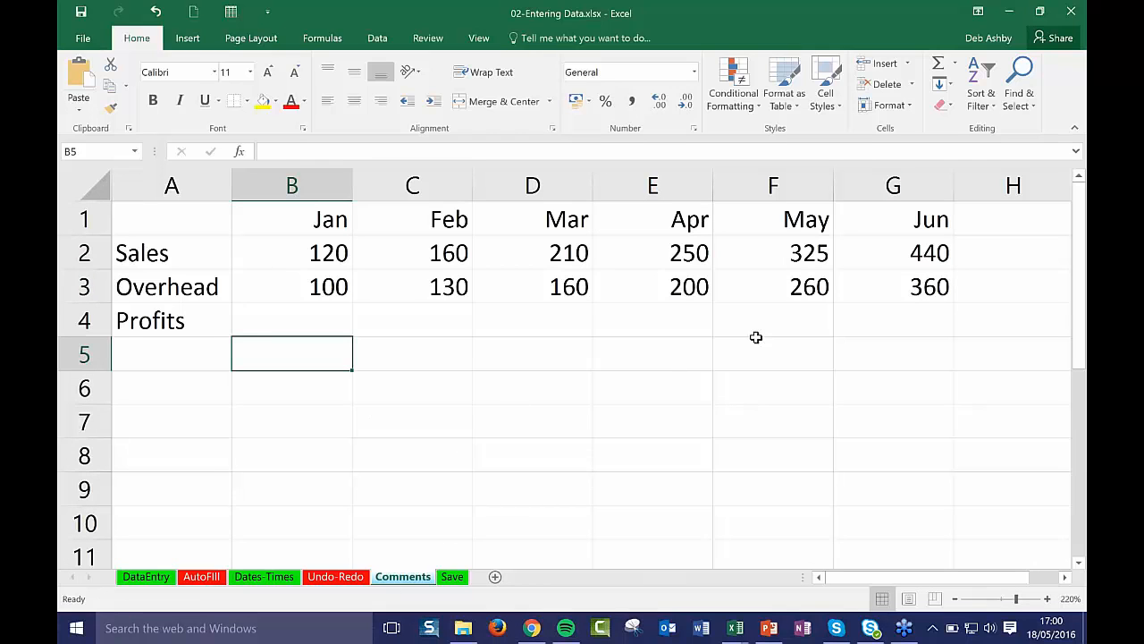
{"action": "left_click", "coordinate": [757, 291]}
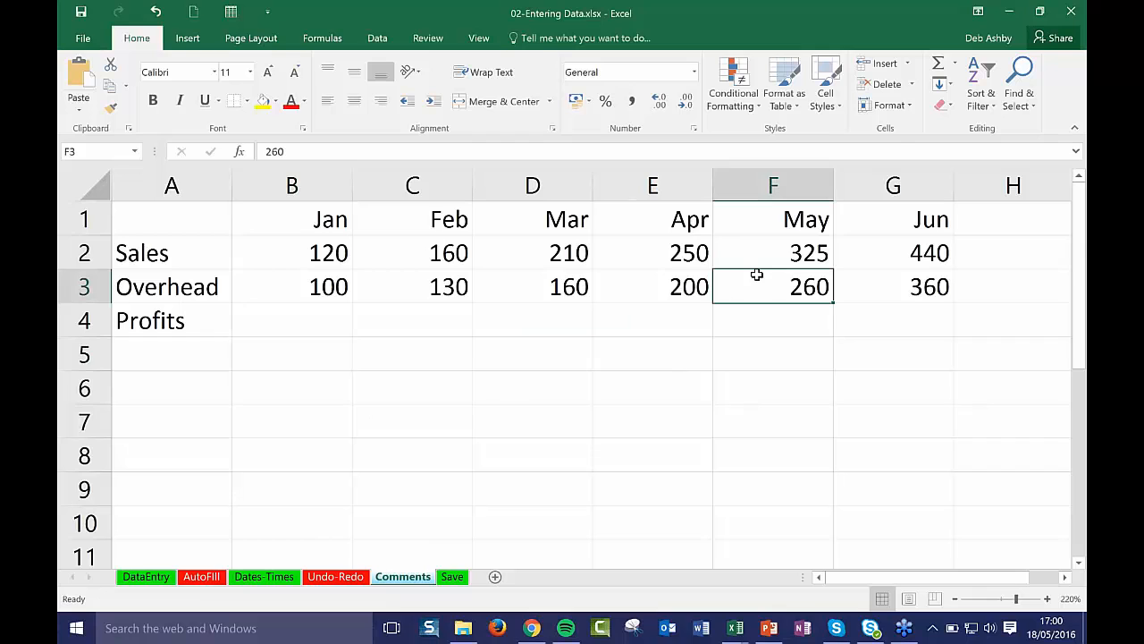
{"action": "left_click", "coordinate": [756, 254]}
{"action": "left_click", "coordinate": [649, 257]}
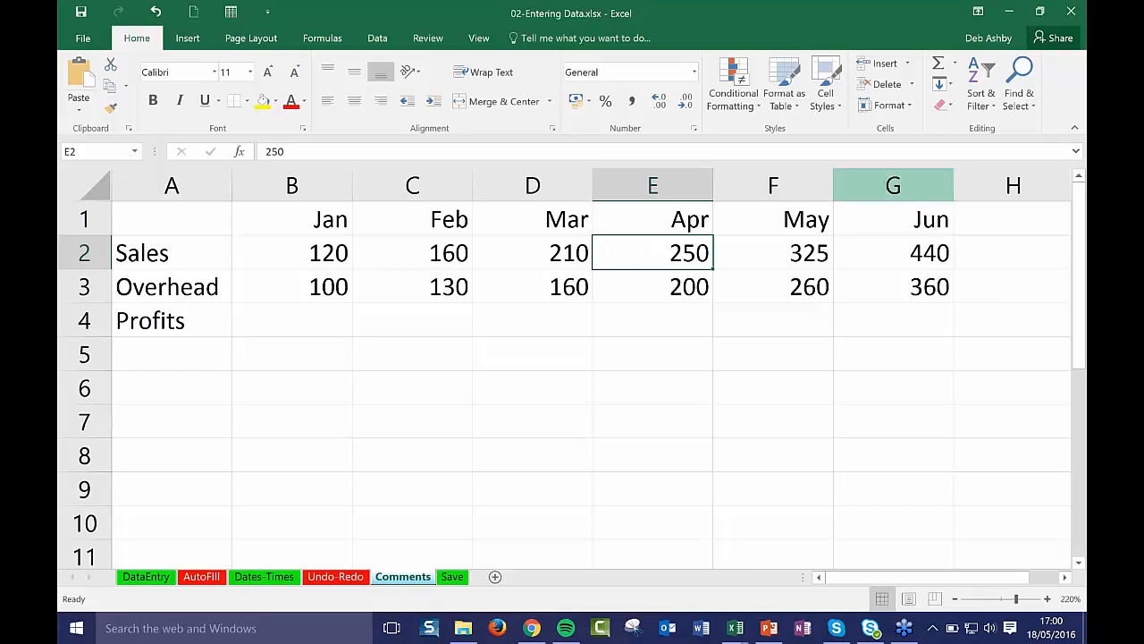
Add the comment "Please review this figure" to June's sales figure in G2
{"action": "left_click", "coordinate": [891, 253]}
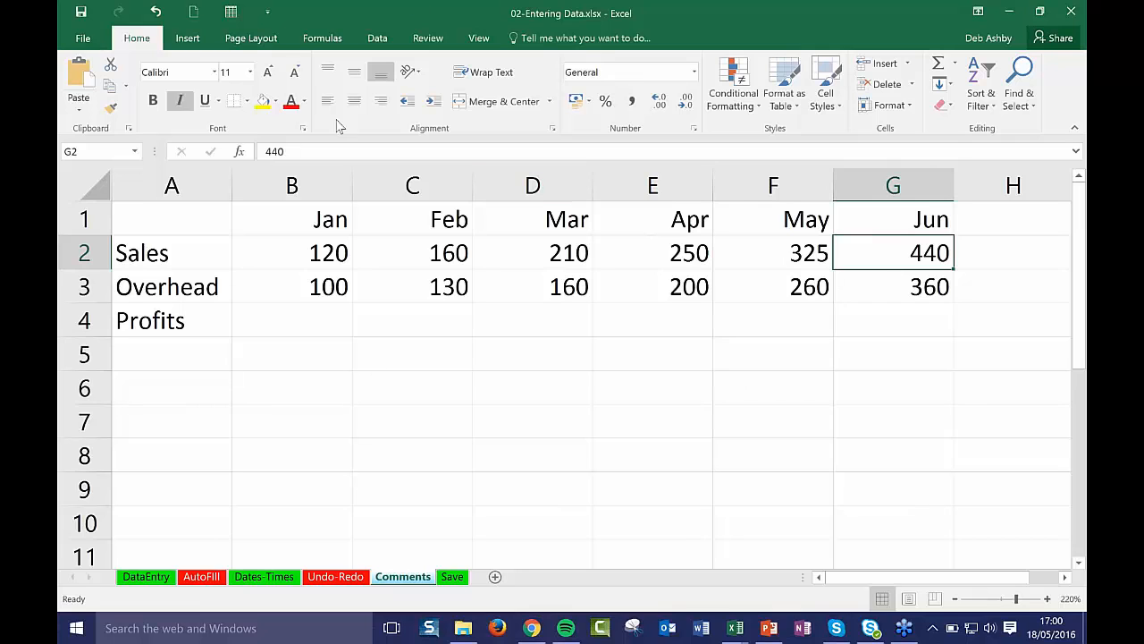
{"action": "left_click", "coordinate": [436, 39]}
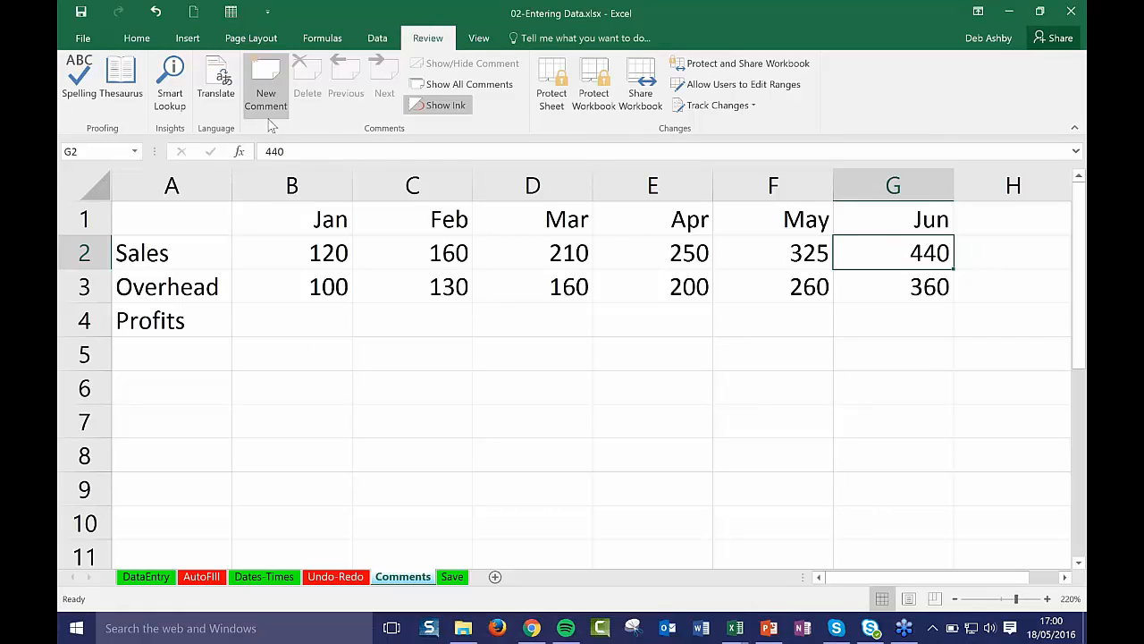
{"action": "left_click", "coordinate": [265, 83]}
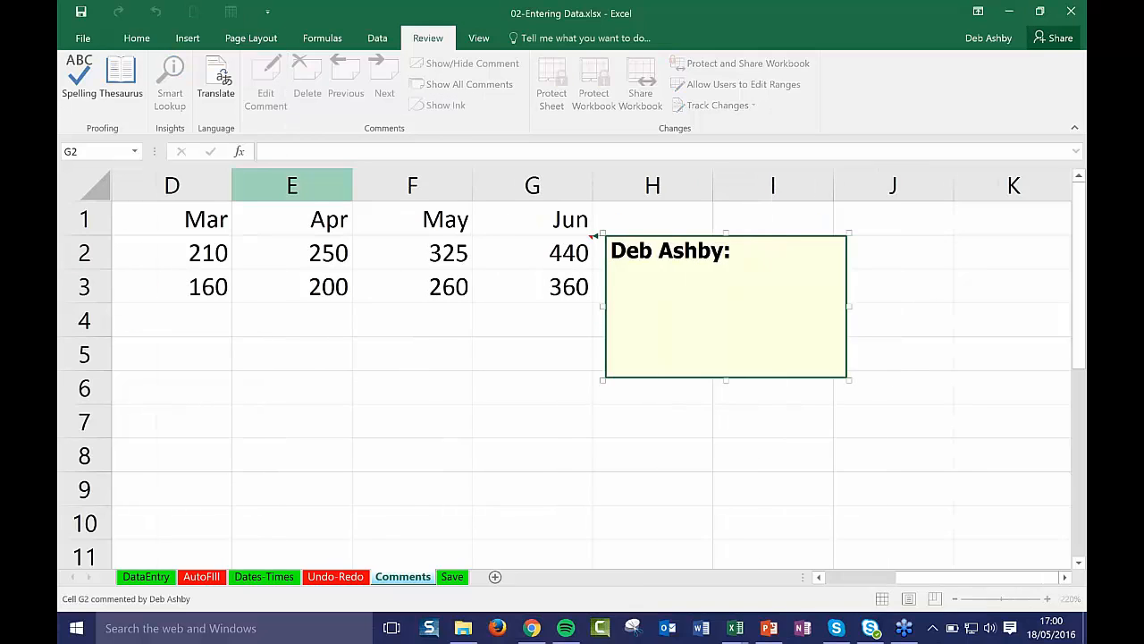
{"action": "type", "text": "Please review this"}
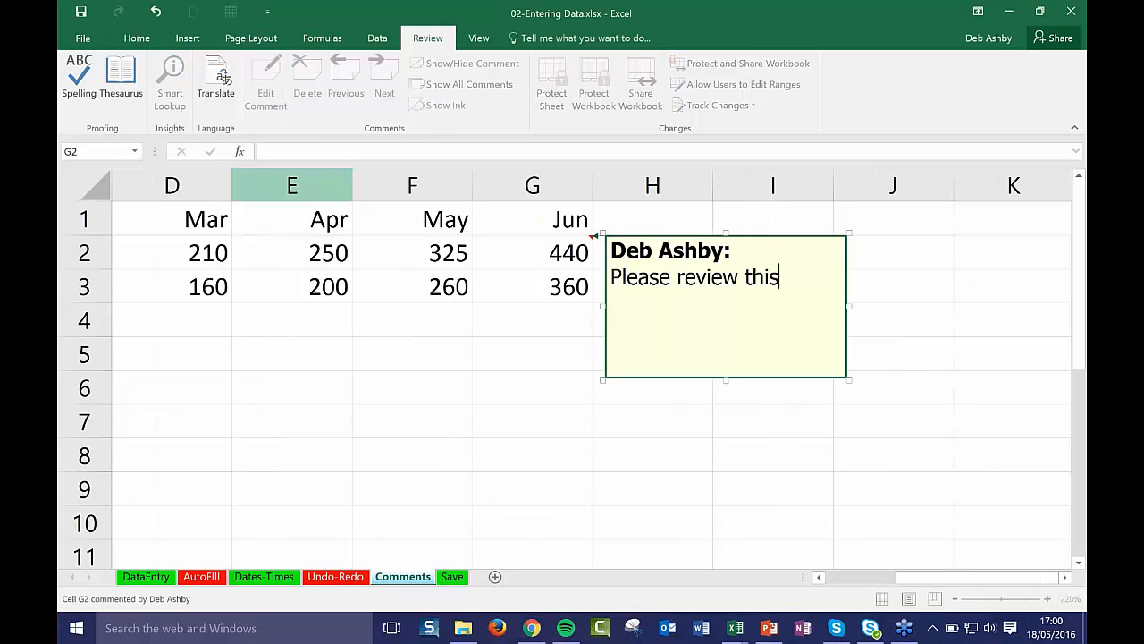
{"action": "type", "text": " figure"}
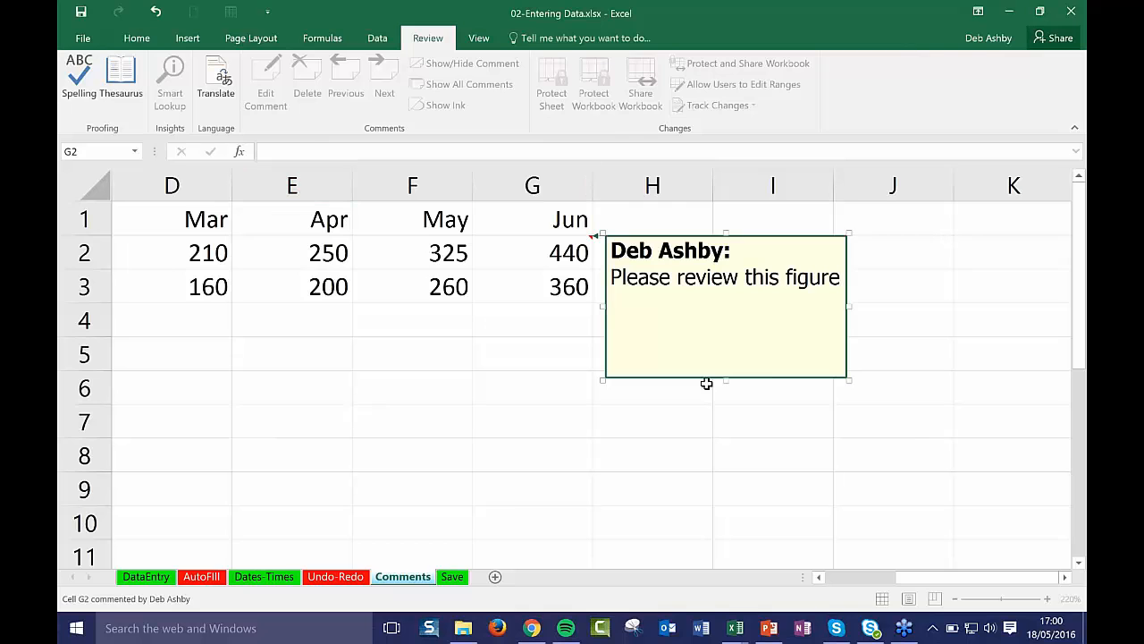
{"action": "left_click", "coordinate": [938, 411]}
{"action": "left_click_drag", "start_coordinate": [961, 579], "coordinate": [891, 583]}
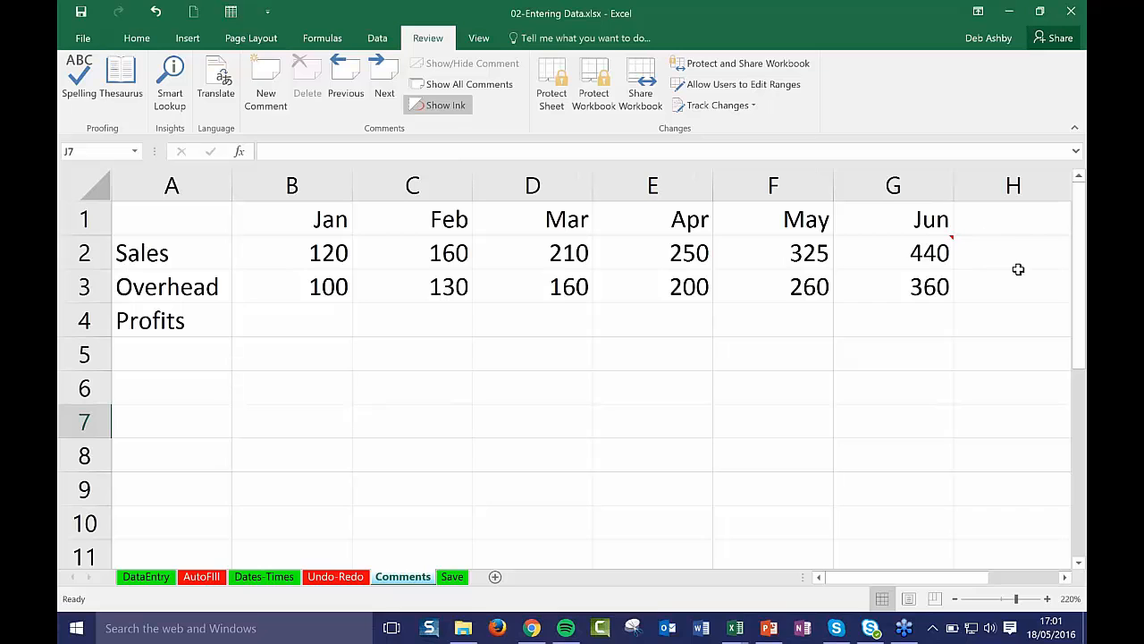
Read the full comment attached to June's sales figure in G2 with the sheet at 190% zoom
{"action": "left_click", "coordinate": [926, 255]}
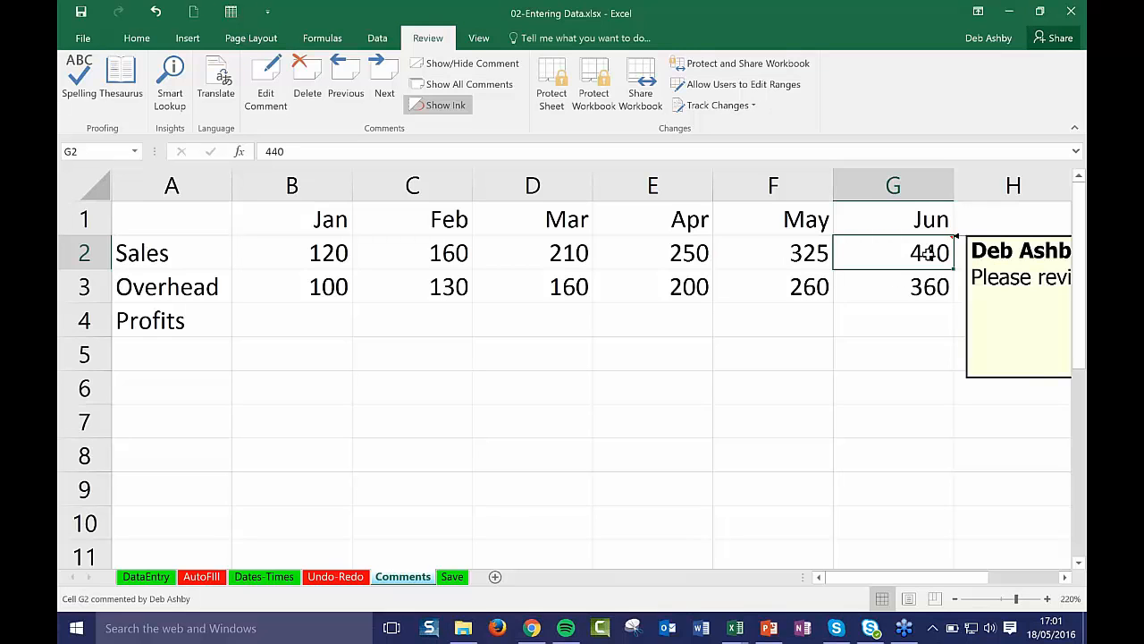
{"action": "left_click", "coordinate": [954, 599]}
{"action": "left_click", "coordinate": [955, 600]}
{"action": "left_click", "coordinate": [955, 600]}
{"action": "mouse_move", "coordinate": [790, 245]}
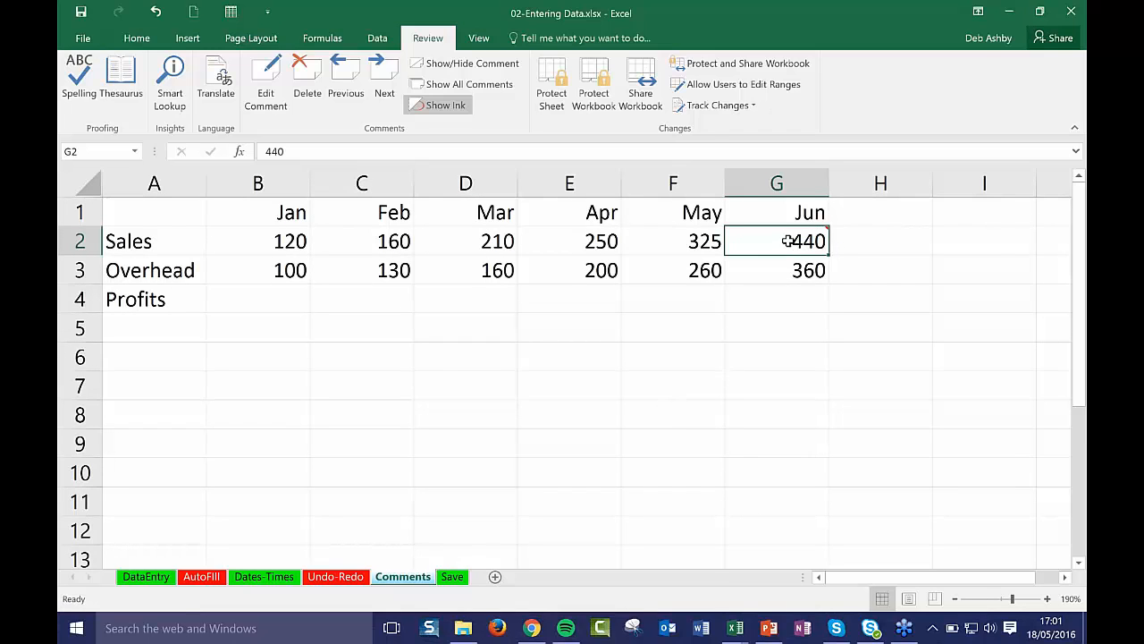
Turn on the permanent display of all comments in the workbook
{"action": "left_click", "coordinate": [499, 357]}
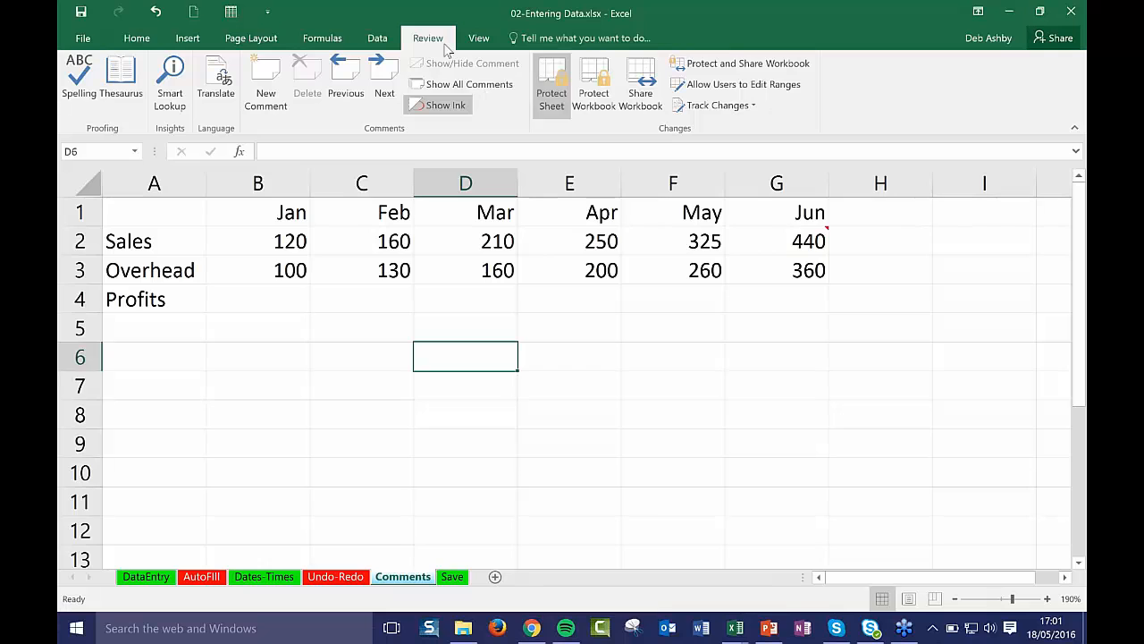
{"action": "left_click", "coordinate": [463, 85]}
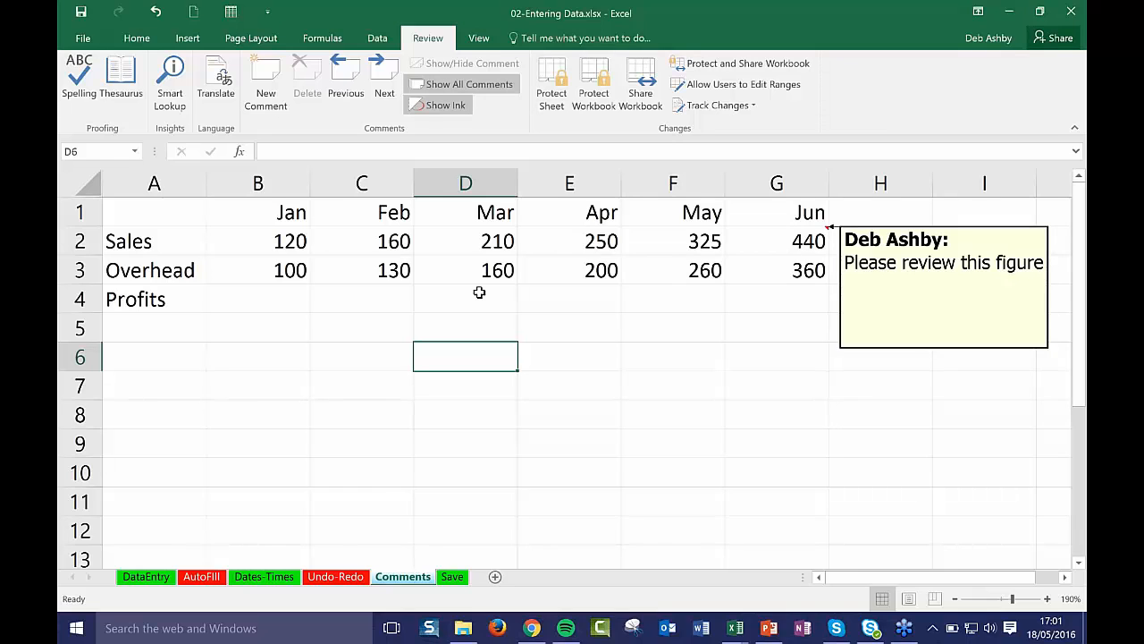
{"action": "left_click", "coordinate": [672, 386]}
Open the Save sheet and select the empty cell D5 below the data
{"action": "left_click", "coordinate": [454, 577]}
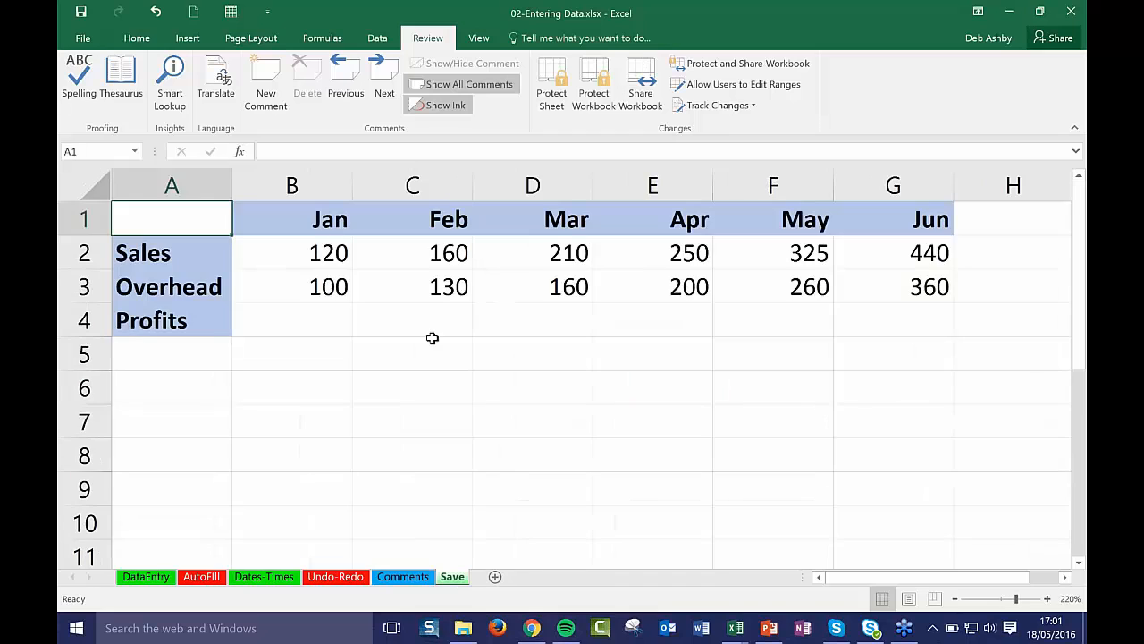
{"action": "left_click", "coordinate": [434, 383]}
{"action": "left_click", "coordinate": [486, 455]}
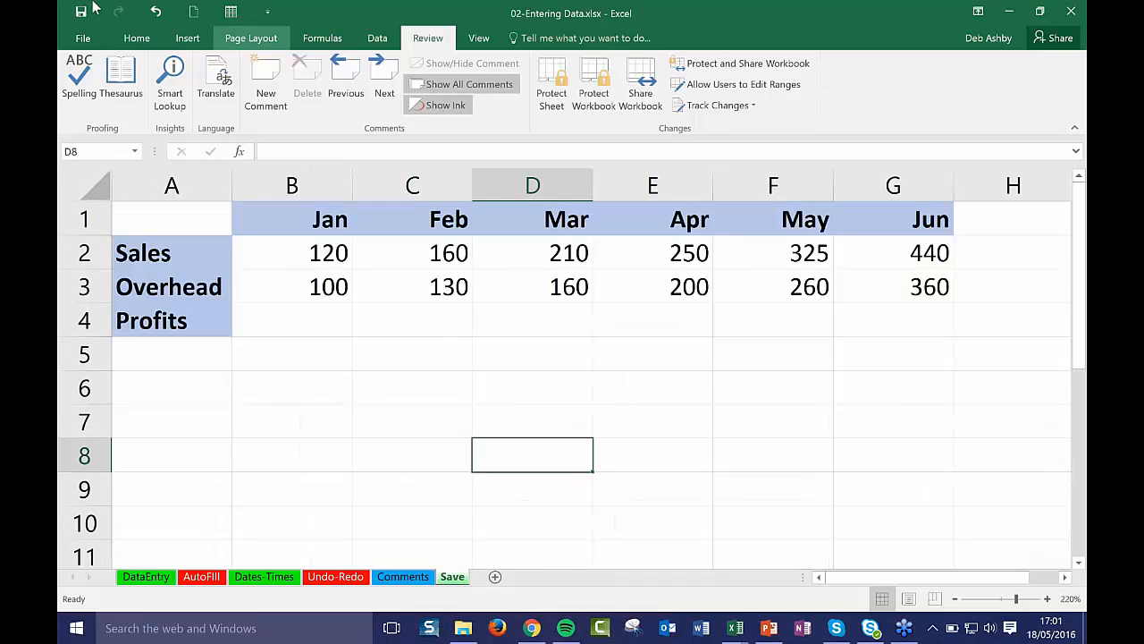
{"action": "left_click", "coordinate": [629, 392]}
{"action": "left_click", "coordinate": [493, 367]}
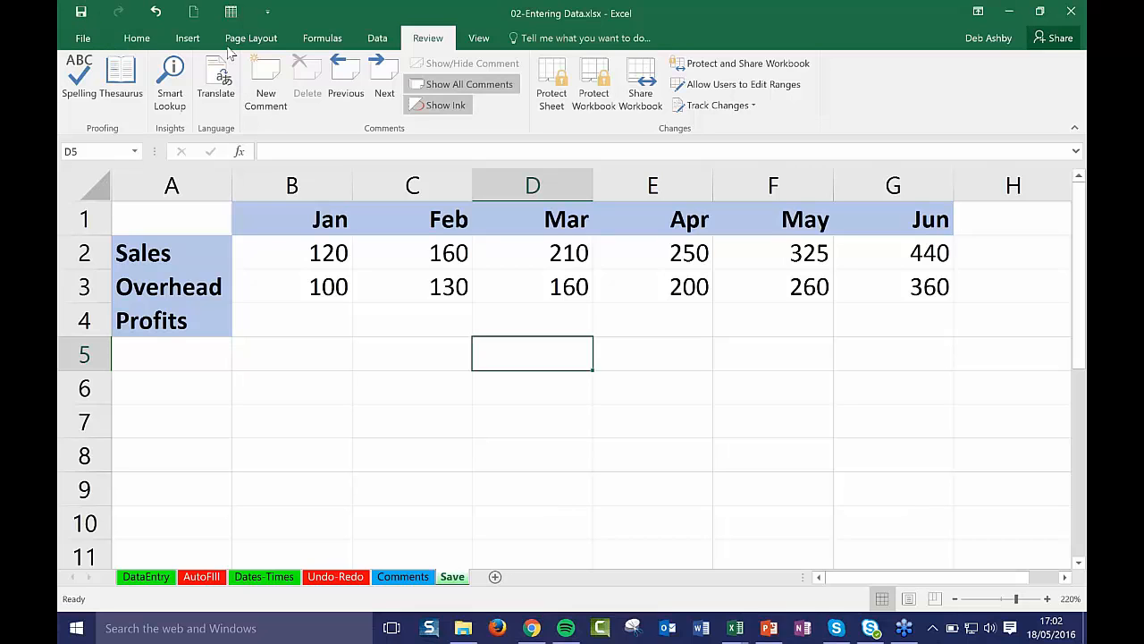
Examine the file formats available for saving a copy of the workbook to the Desktop, and leave without saving
{"action": "left_click", "coordinate": [84, 39]}
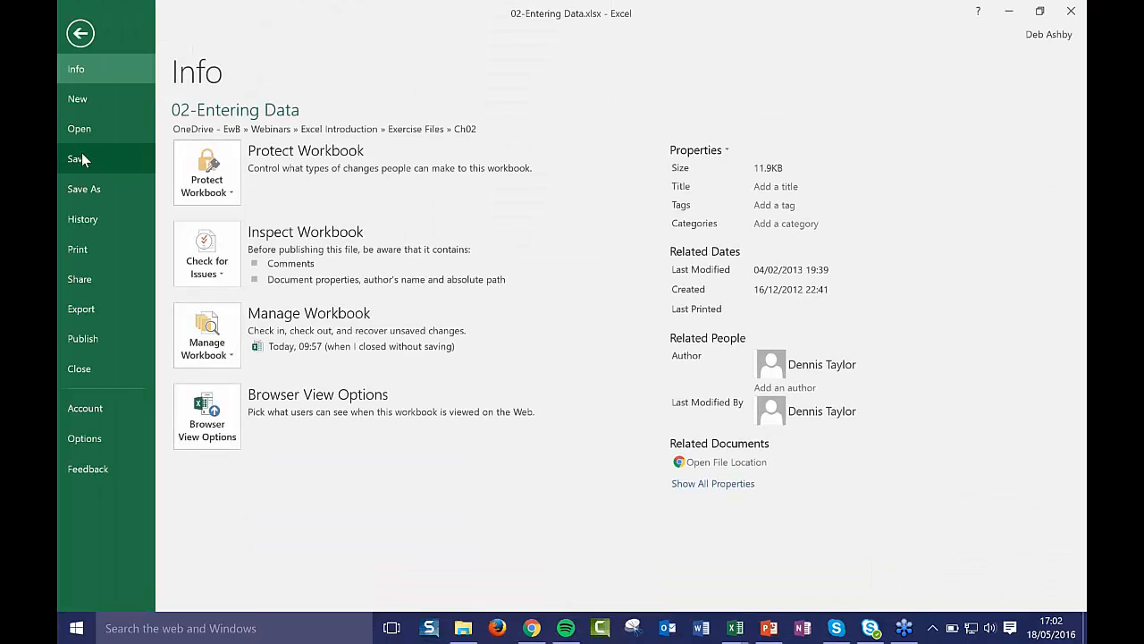
{"action": "left_click", "coordinate": [110, 188]}
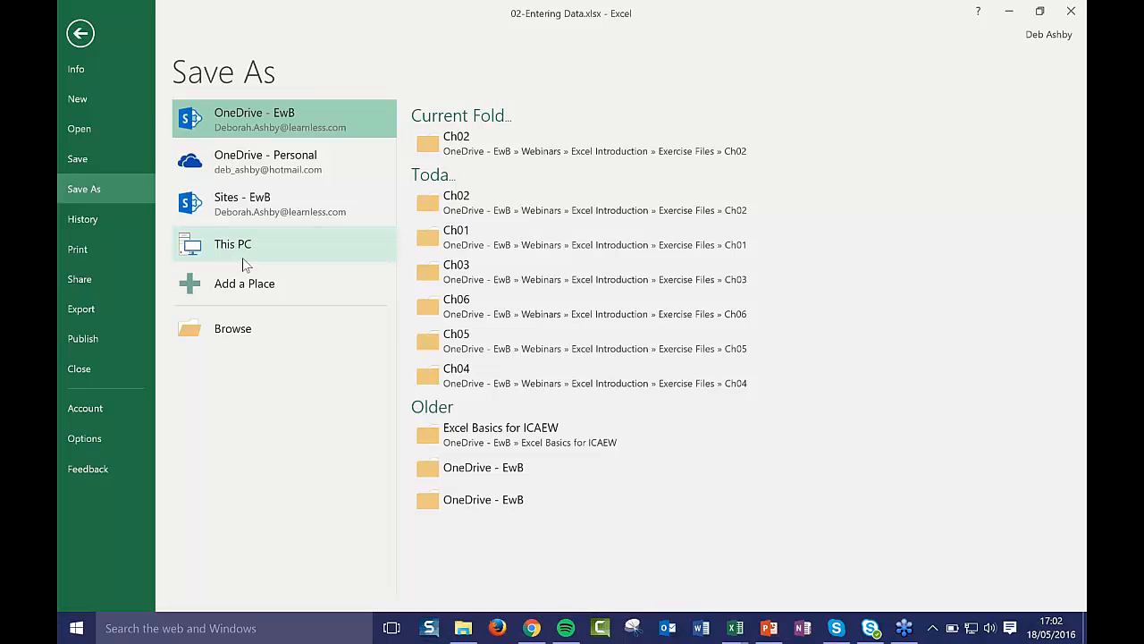
{"action": "left_click", "coordinate": [234, 328]}
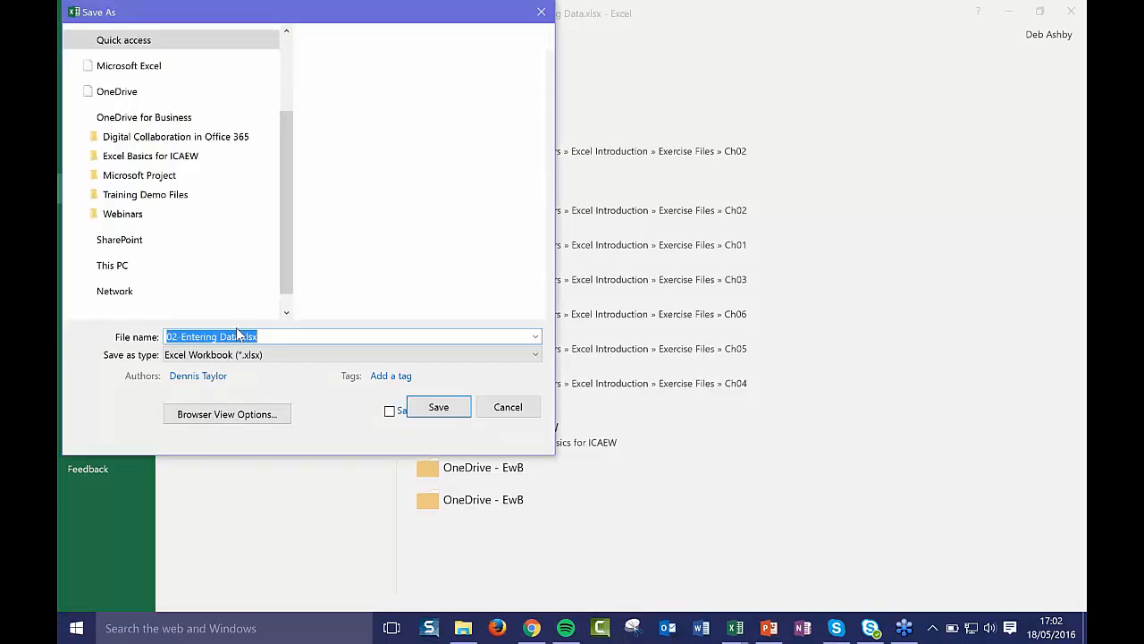
{"action": "scroll", "coordinate": [283, 211], "scroll_direction": "up", "scroll_amount": 3}
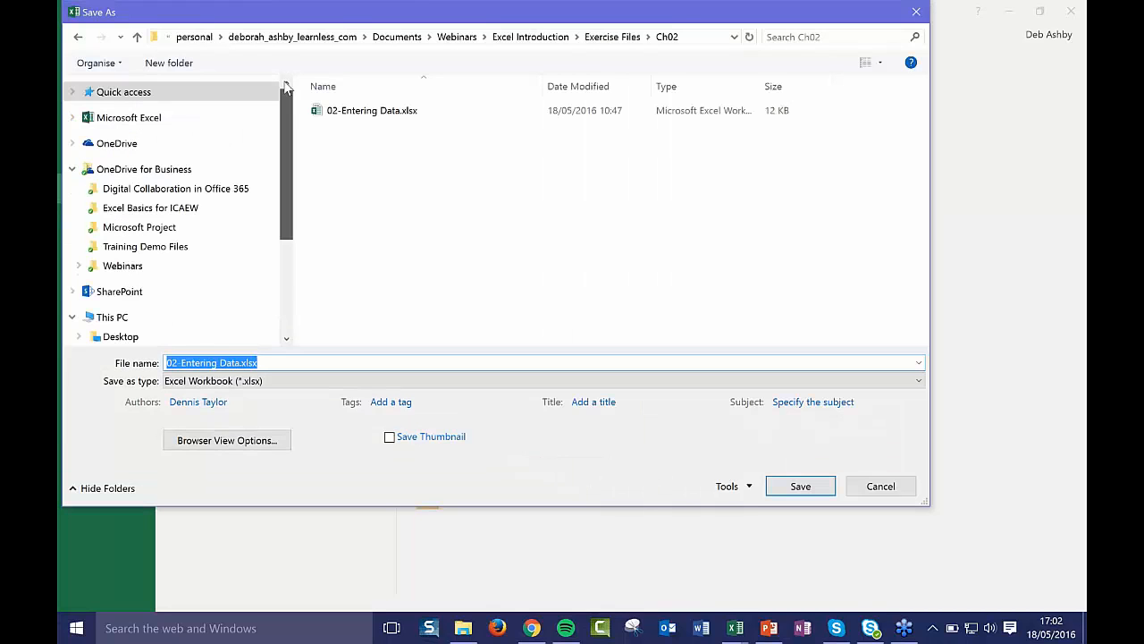
{"action": "scroll", "coordinate": [287, 161], "scroll_direction": "down", "scroll_amount": 3}
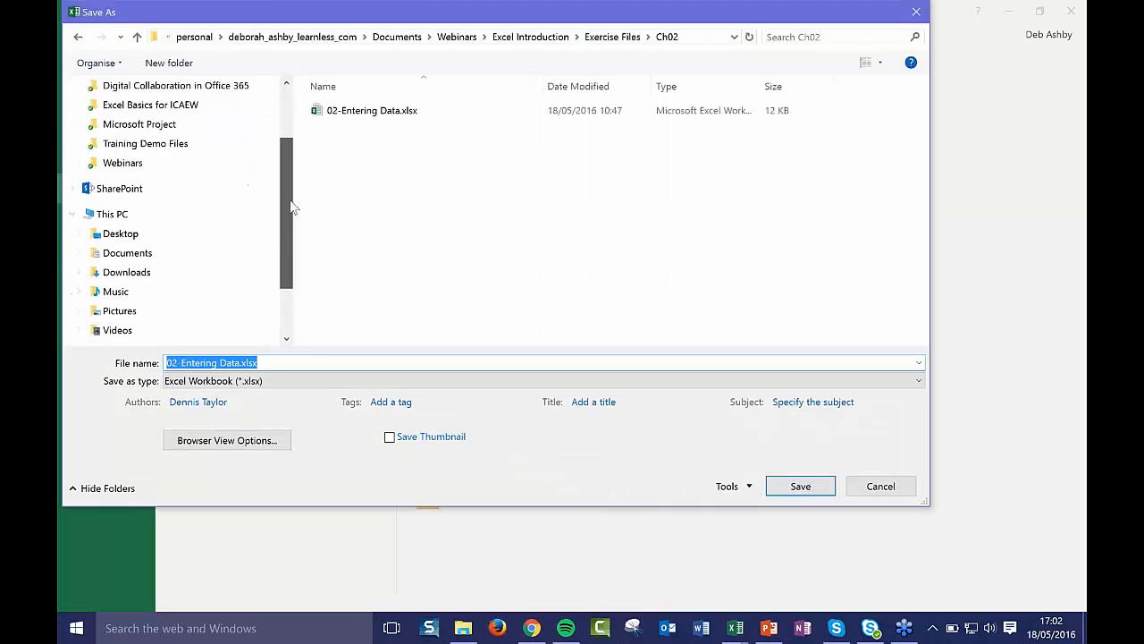
{"action": "left_click", "coordinate": [130, 235]}
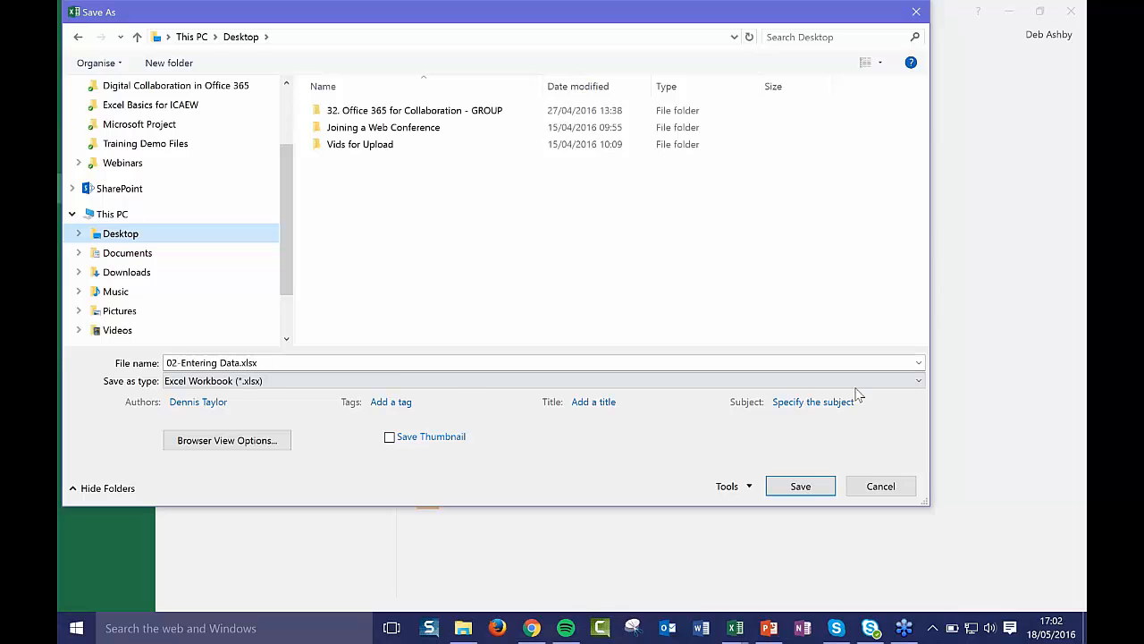
{"action": "left_click", "coordinate": [918, 381]}
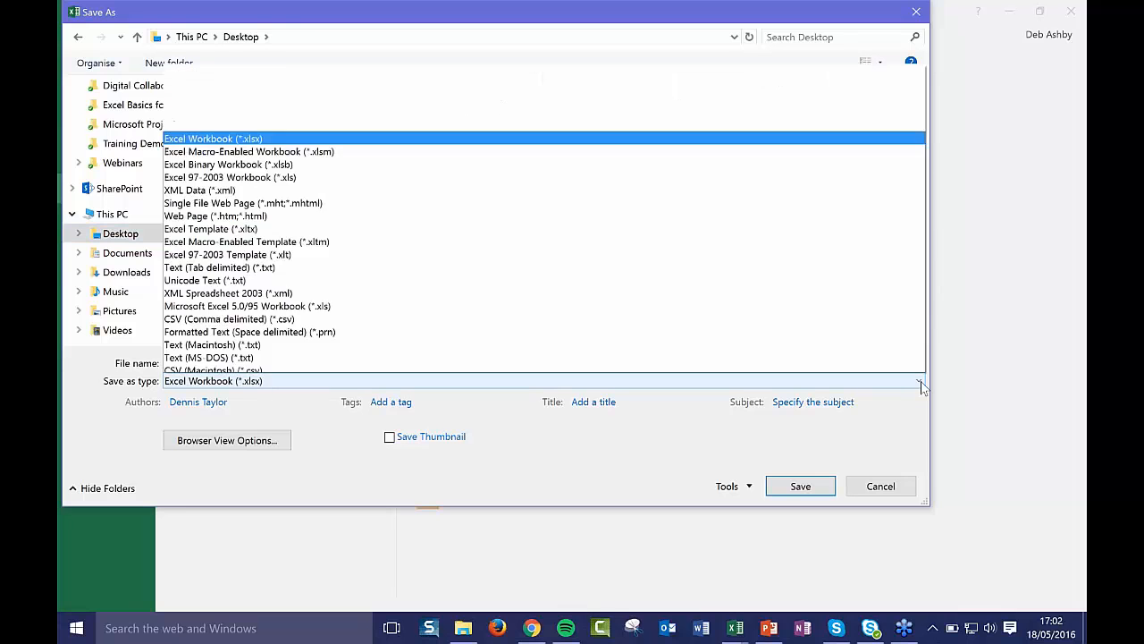
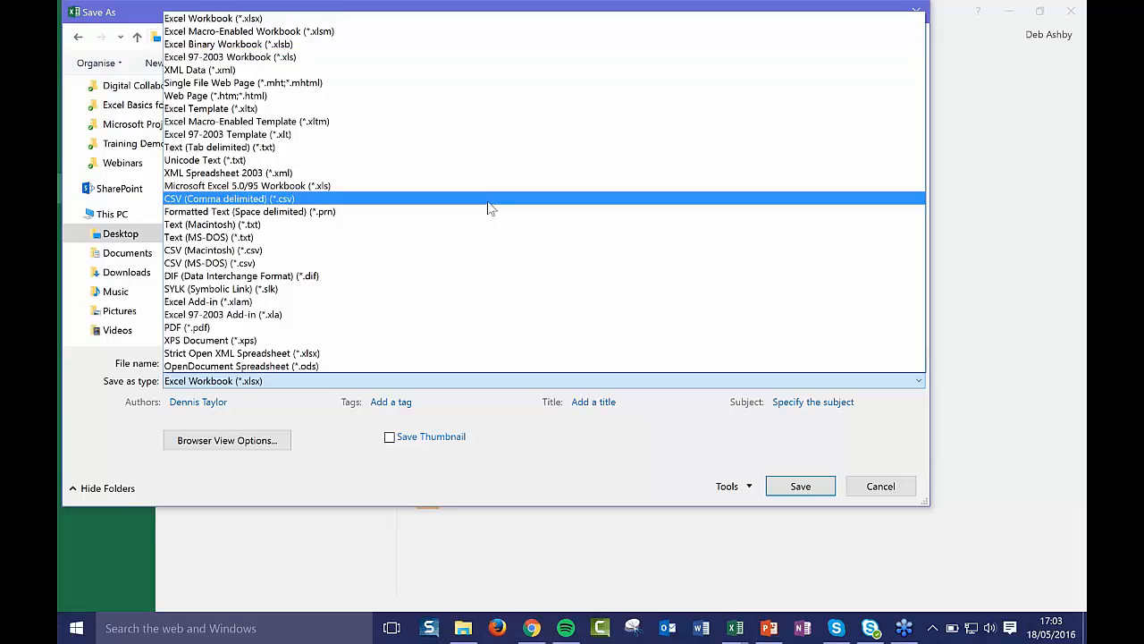
{"action": "left_click", "coordinate": [659, 459]}
{"action": "left_click", "coordinate": [883, 492]}
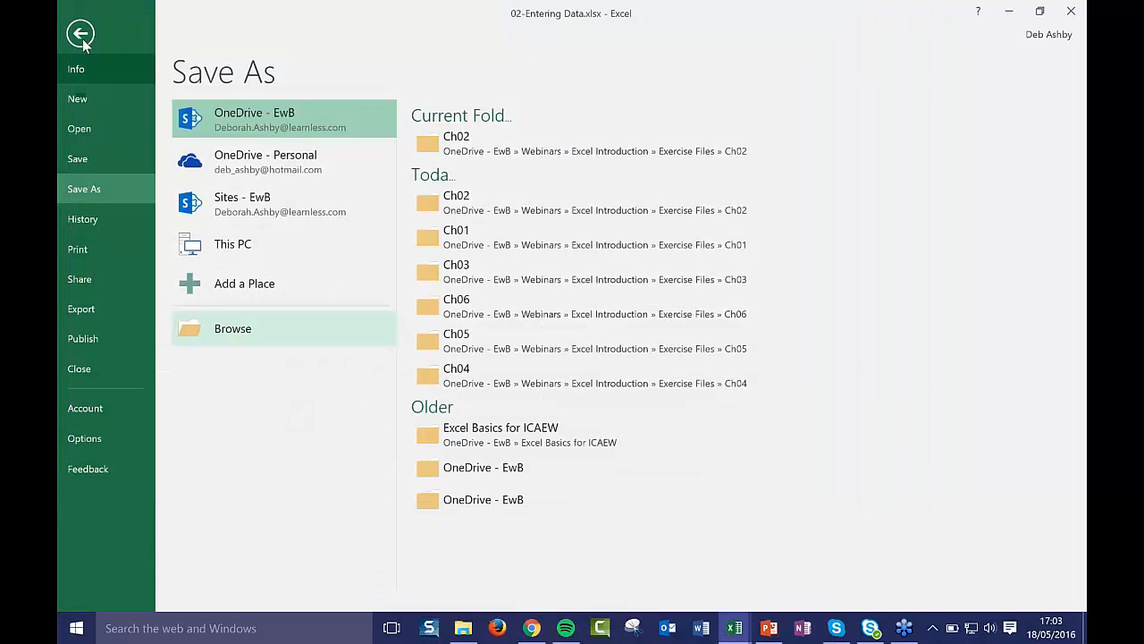
{"action": "left_click", "coordinate": [80, 33]}
{"action": "left_click", "coordinate": [669, 362]}
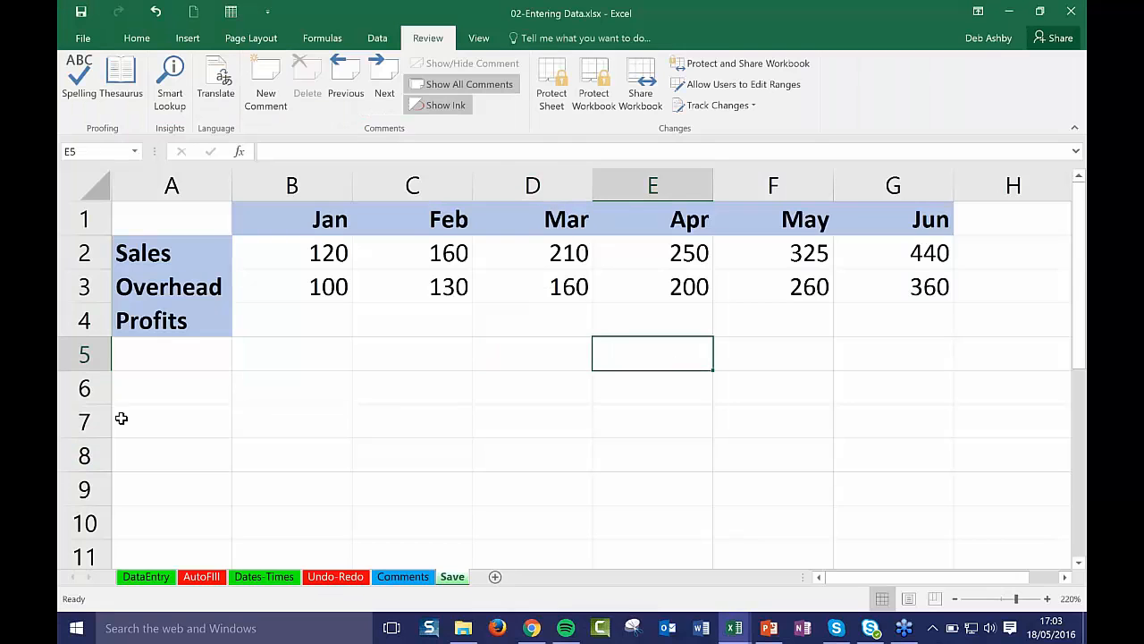
Close 02-Entering Data.xlsx and 01-Examples.xlsx without saving their changes
{"action": "left_click", "coordinate": [1071, 11]}
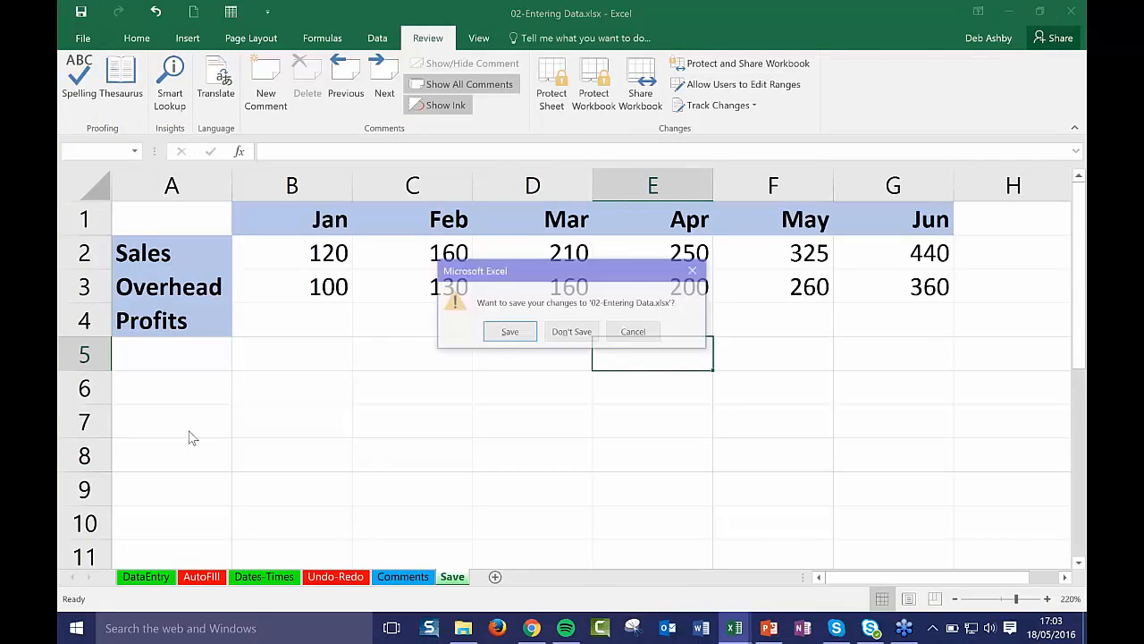
{"action": "left_click", "coordinate": [572, 332]}
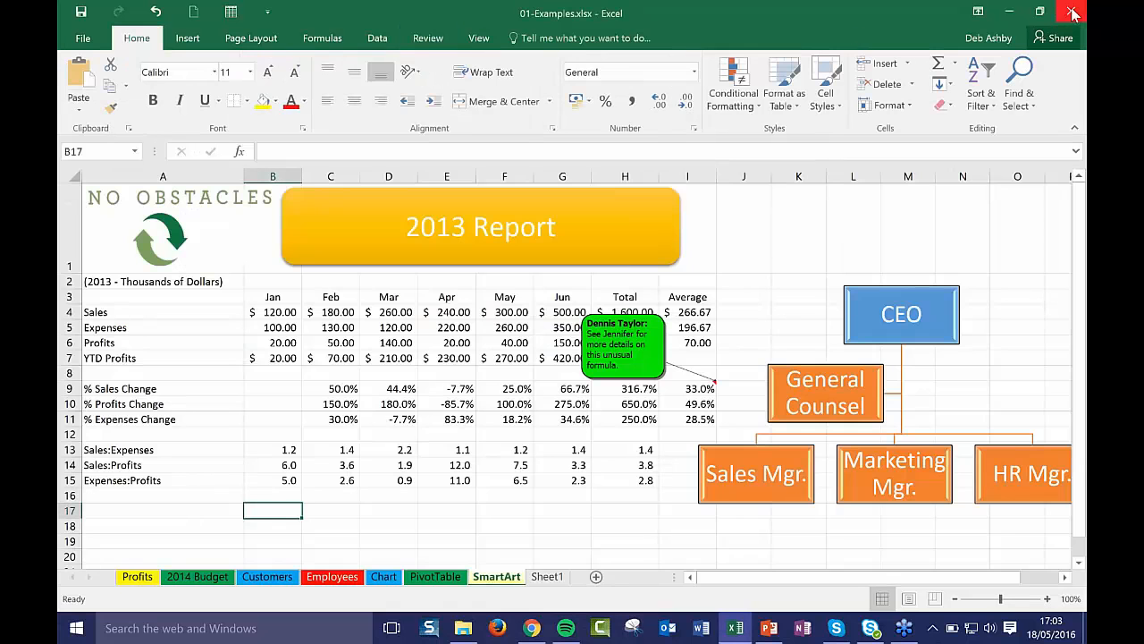
{"action": "left_click", "coordinate": [1070, 11]}
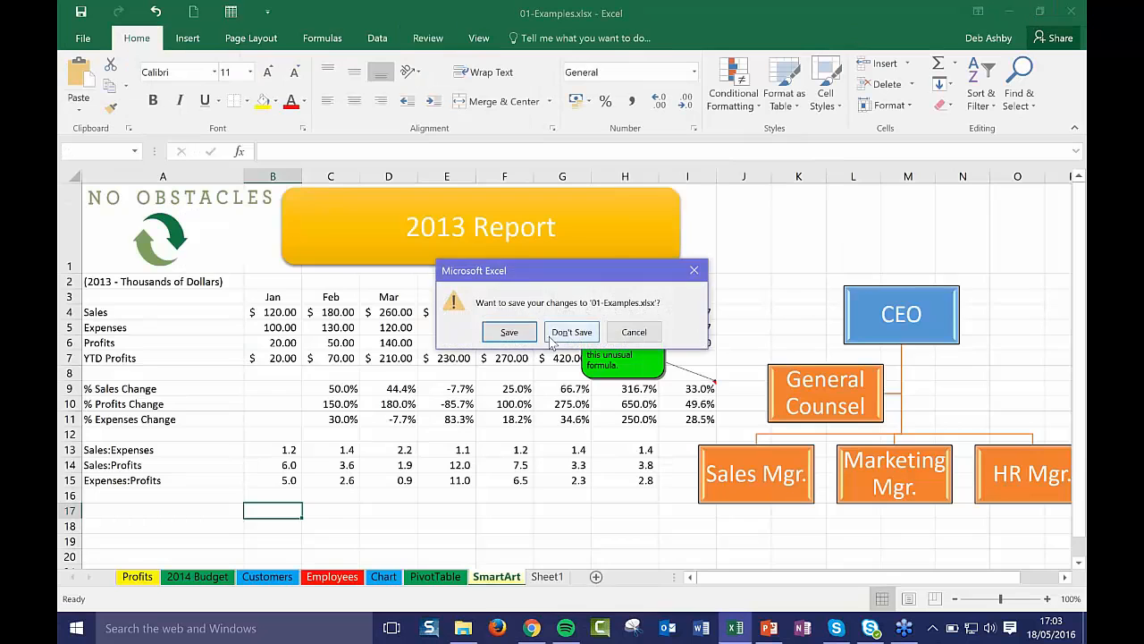
{"action": "left_click", "coordinate": [567, 332]}
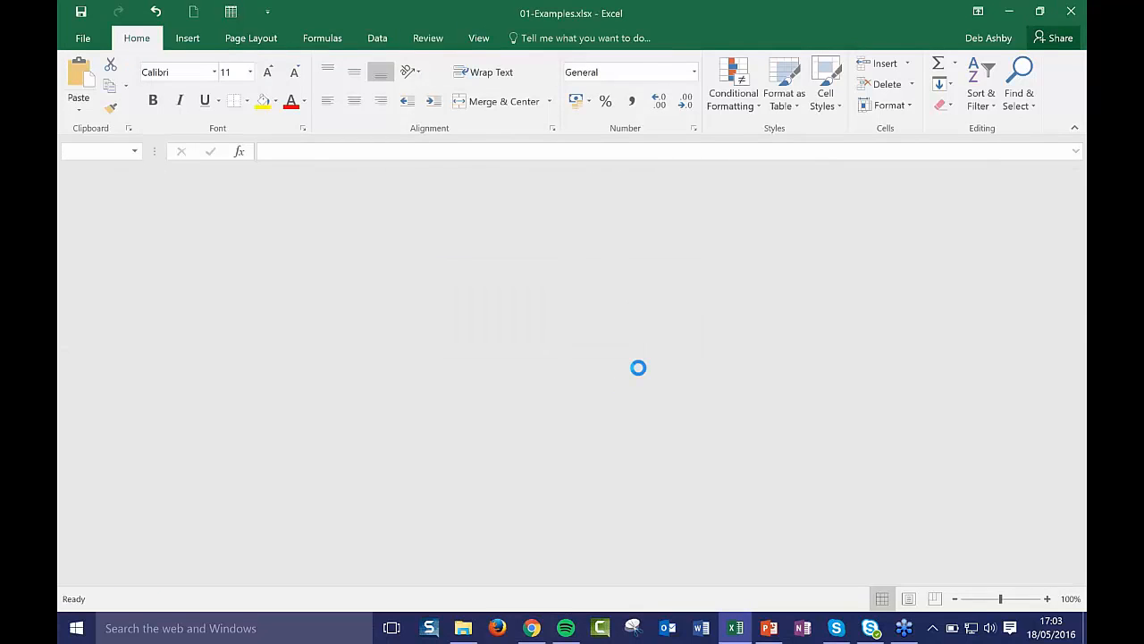
Switch to File Explorer and open 03-Creating Formulas and Functions.xlsx from the Ch03 folder of Exercise Files
{"action": "key", "text": "alt+Up"}
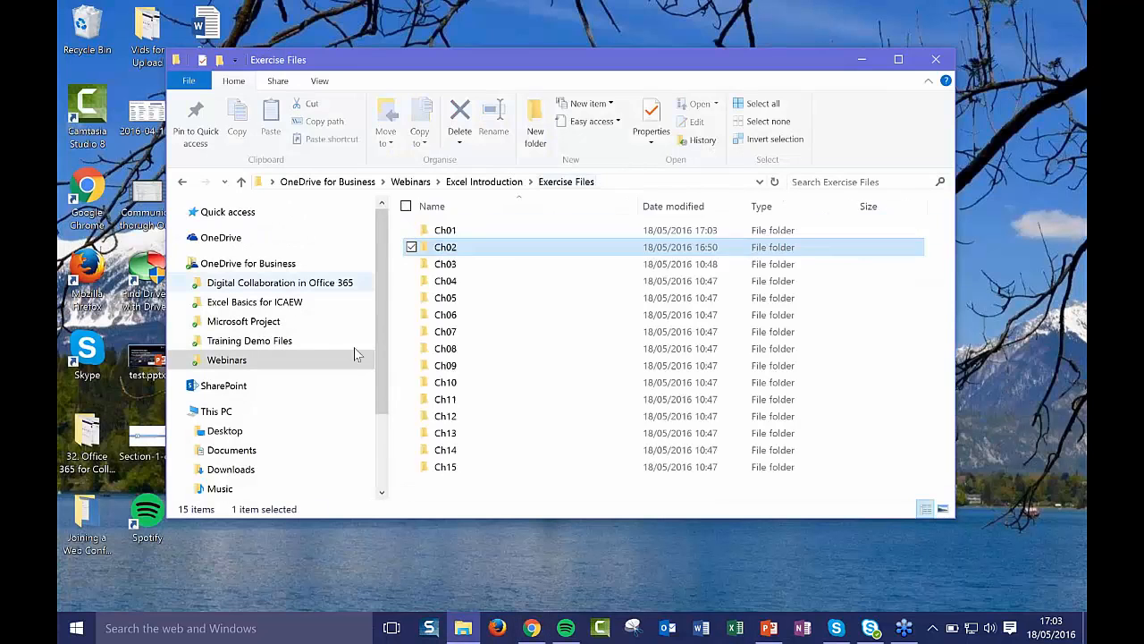
{"action": "double_click", "coordinate": [581, 258]}
{"action": "double_click", "coordinate": [541, 231]}
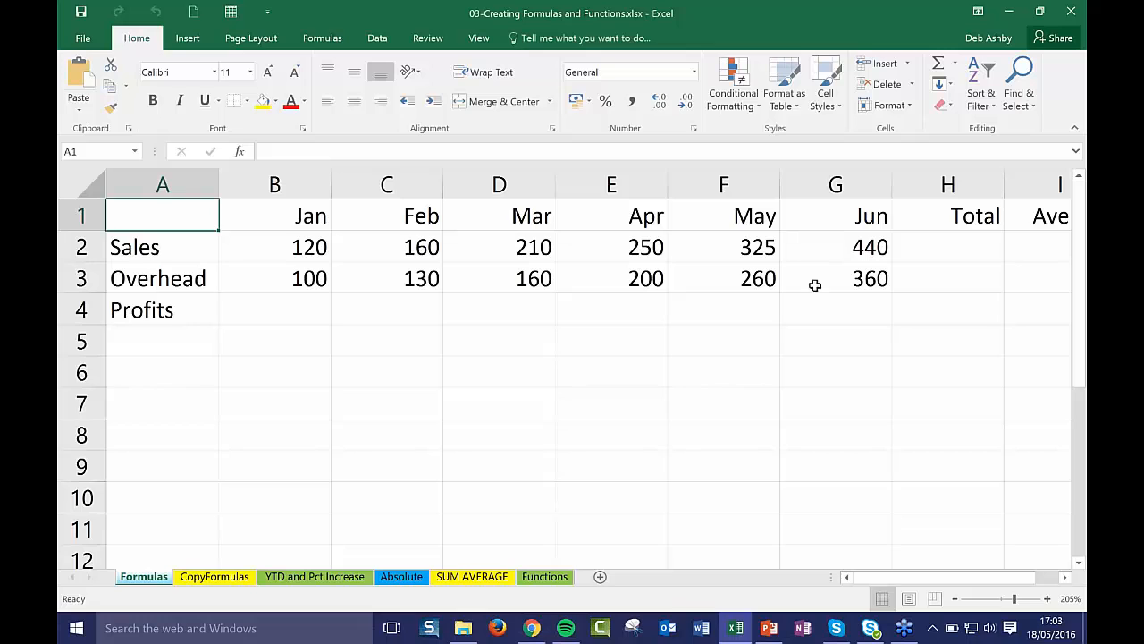
Calculate January's profit in B4 of the Formulas sheet by subtracting overhead from sales with =B2-B3
{"action": "left_click", "coordinate": [269, 303]}
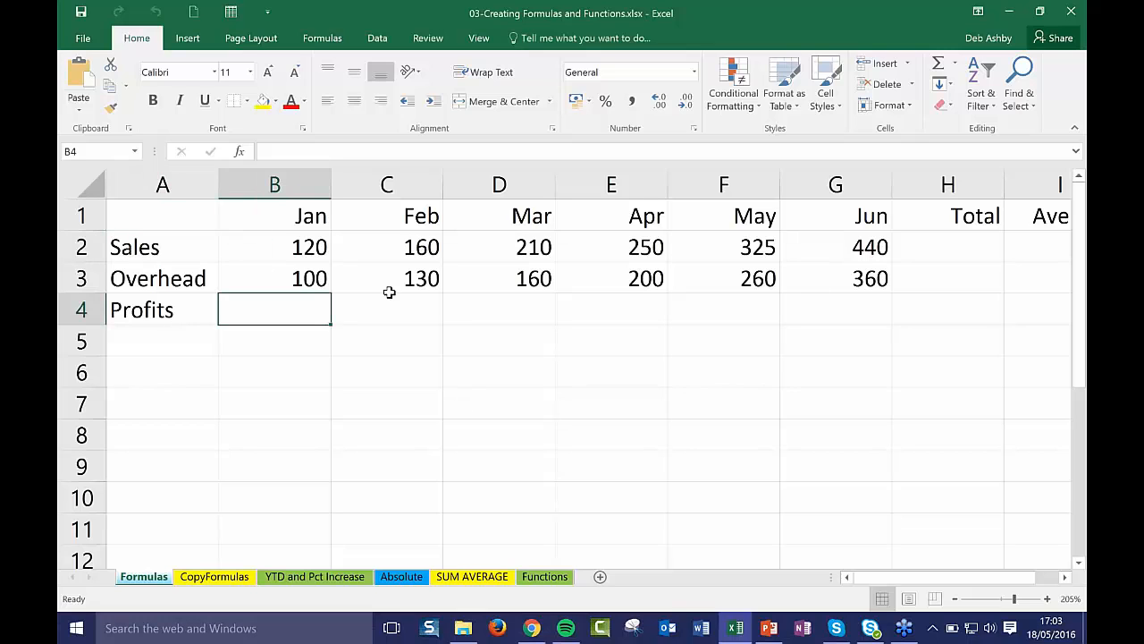
{"action": "left_click", "coordinate": [291, 250]}
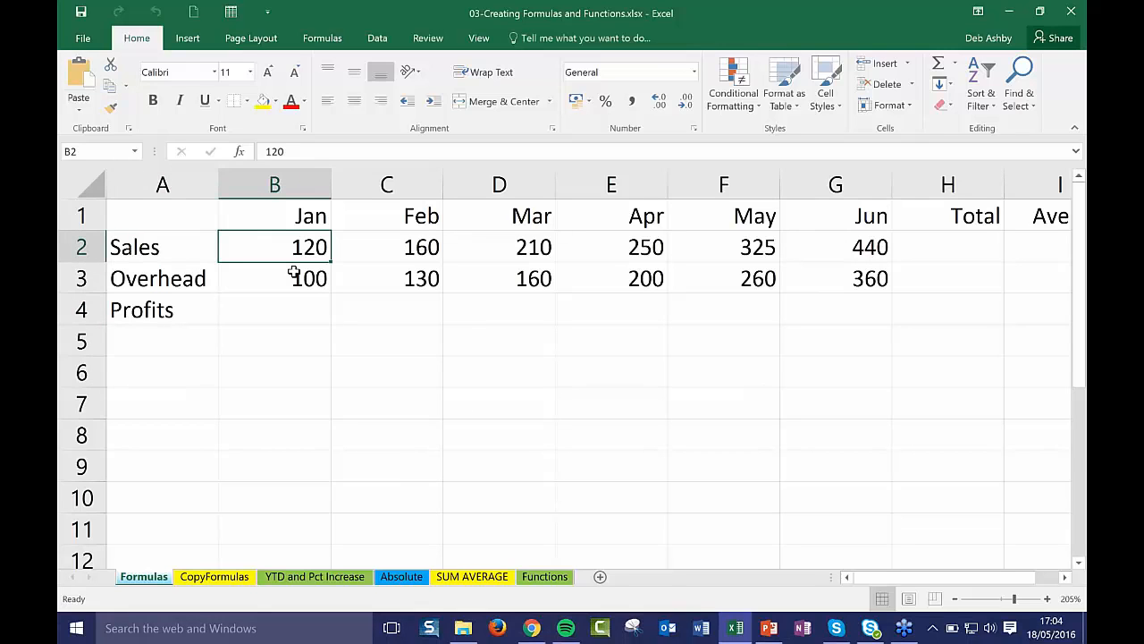
{"action": "left_click", "coordinate": [267, 310]}
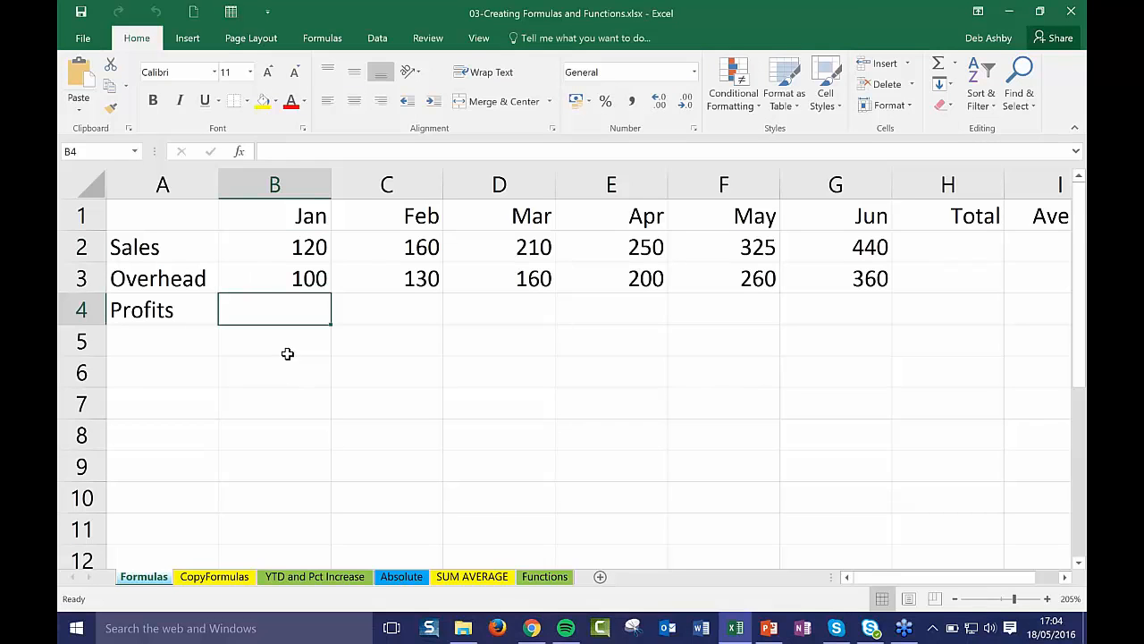
{"action": "type", "text": "="}
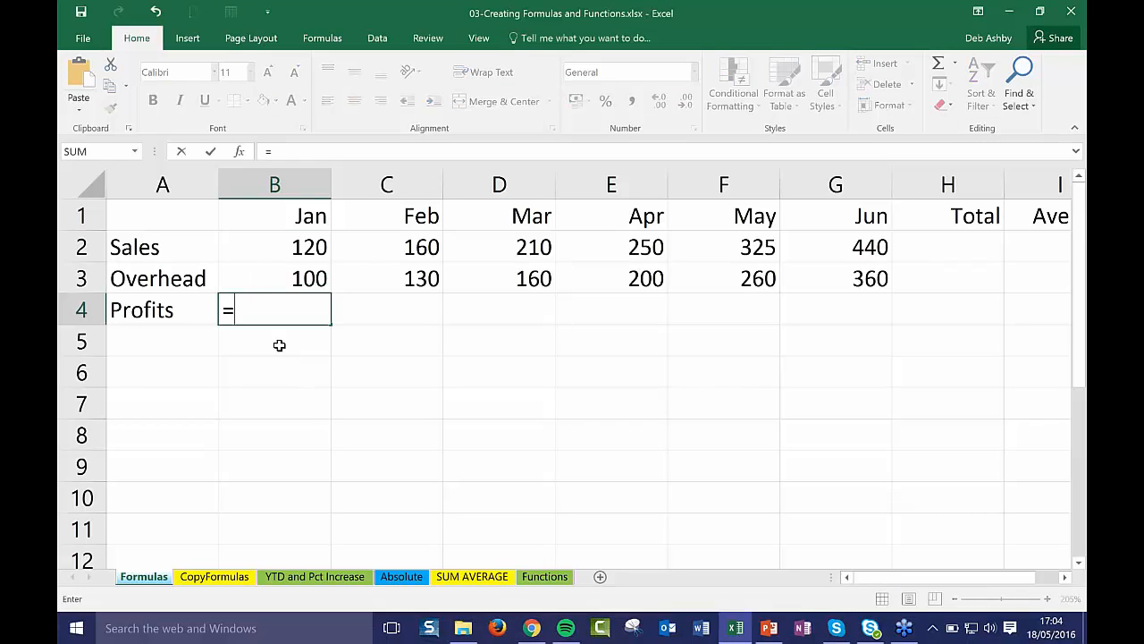
{"action": "left_click", "coordinate": [293, 248]}
{"action": "type", "text": "-"}
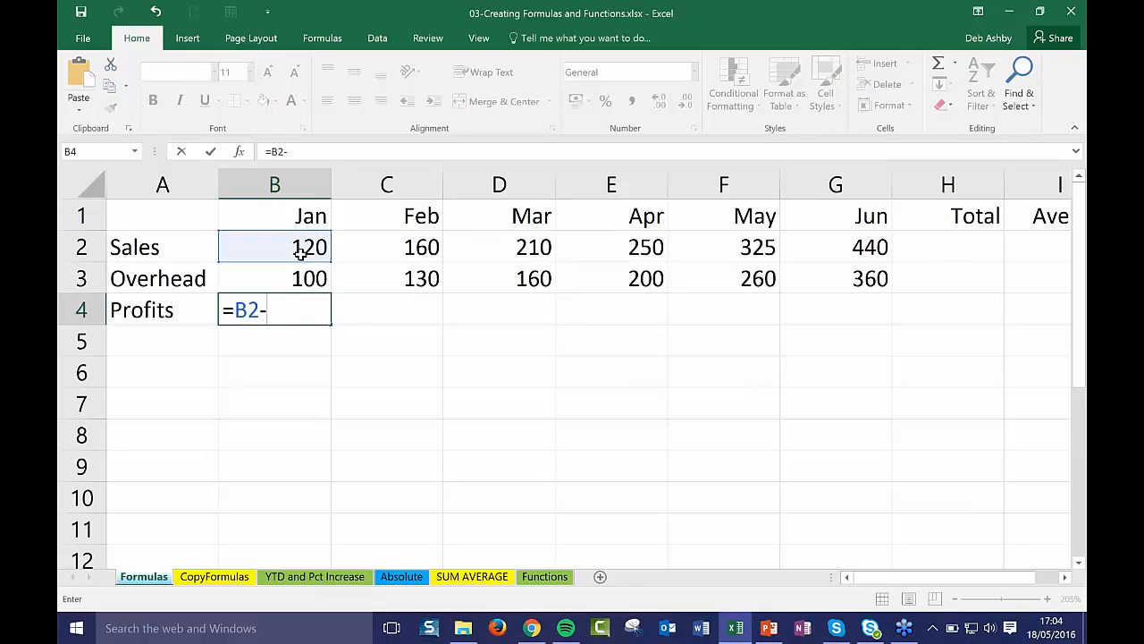
{"action": "left_click", "coordinate": [304, 277]}
{"action": "key", "text": "Return"}
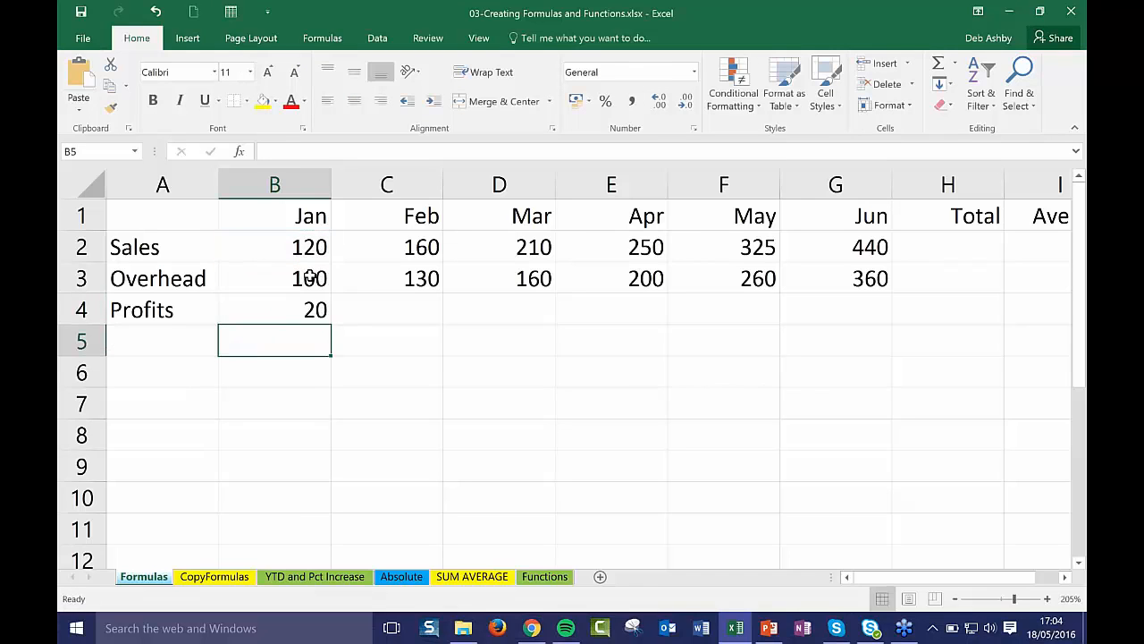
Copy January's profit formula from B4 across C4:G4 to calculate the profits for February through June
{"action": "left_click", "coordinate": [314, 309]}
{"action": "left_click_drag", "start_coordinate": [331, 324], "coordinate": [881, 324]}
{"action": "left_click", "coordinate": [649, 408]}
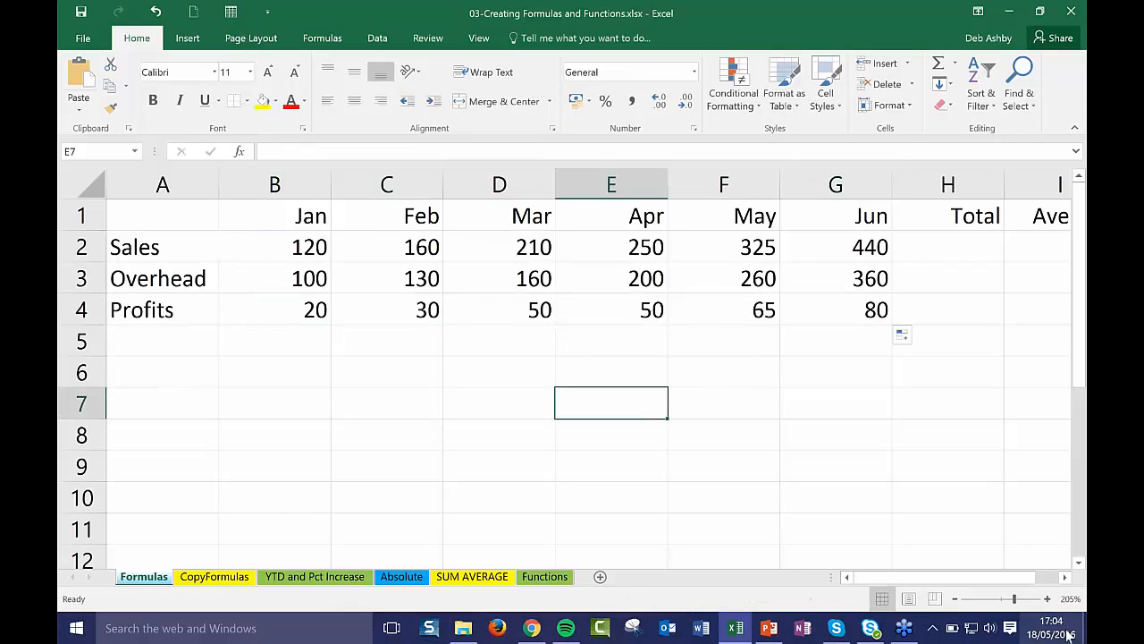
{"action": "left_click_drag", "start_coordinate": [954, 577], "coordinate": [977, 578]}
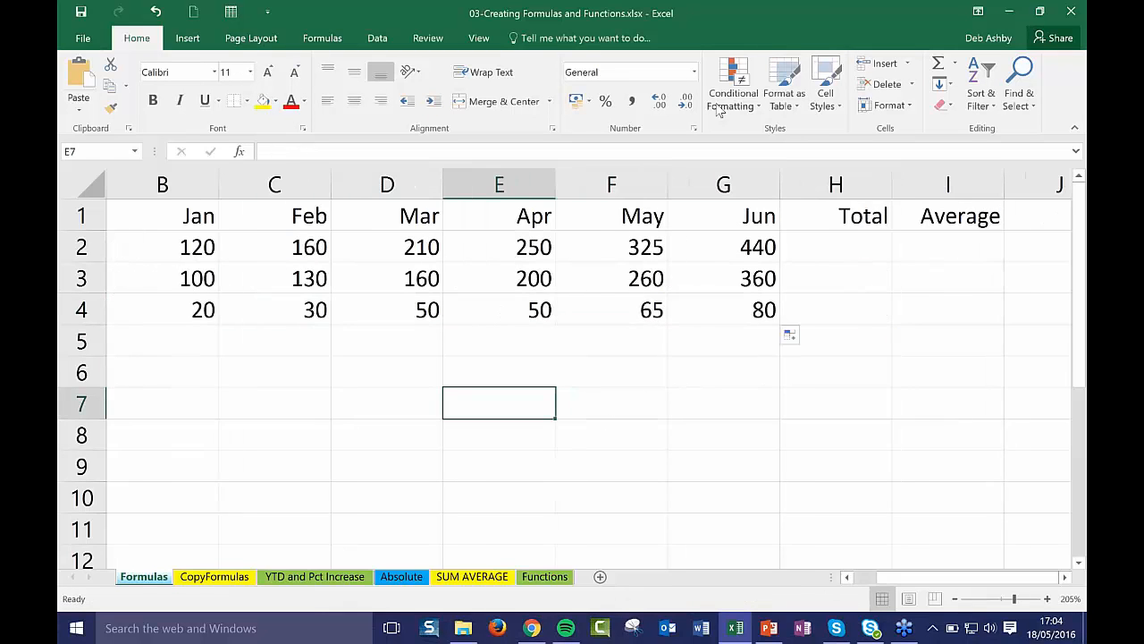
{"action": "left_click", "coordinate": [831, 246]}
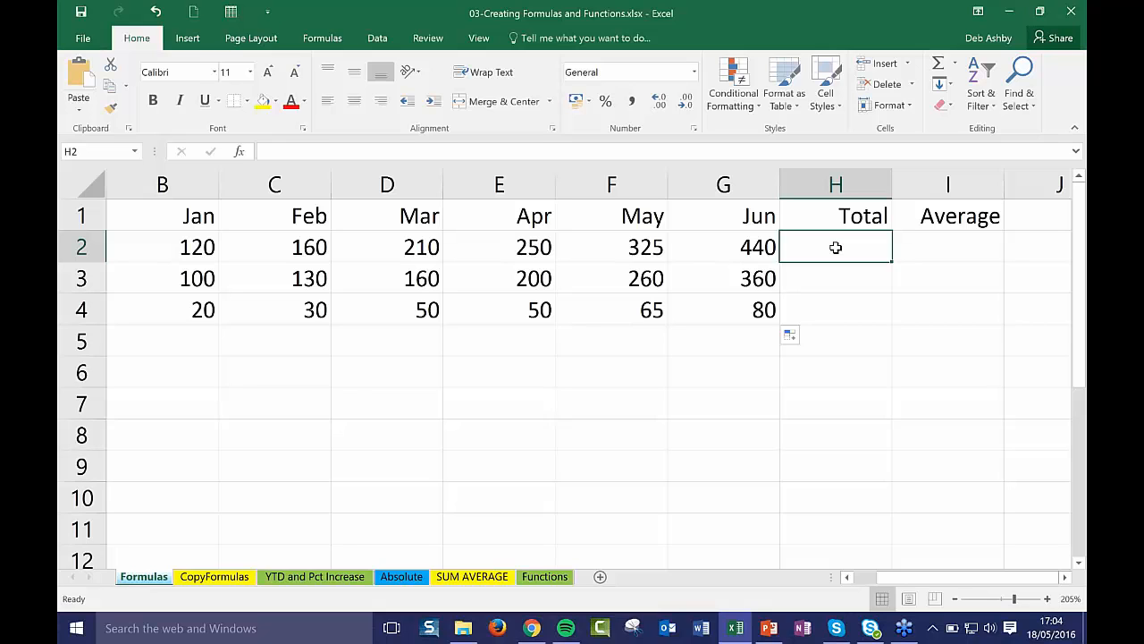
{"action": "type", "text": "="}
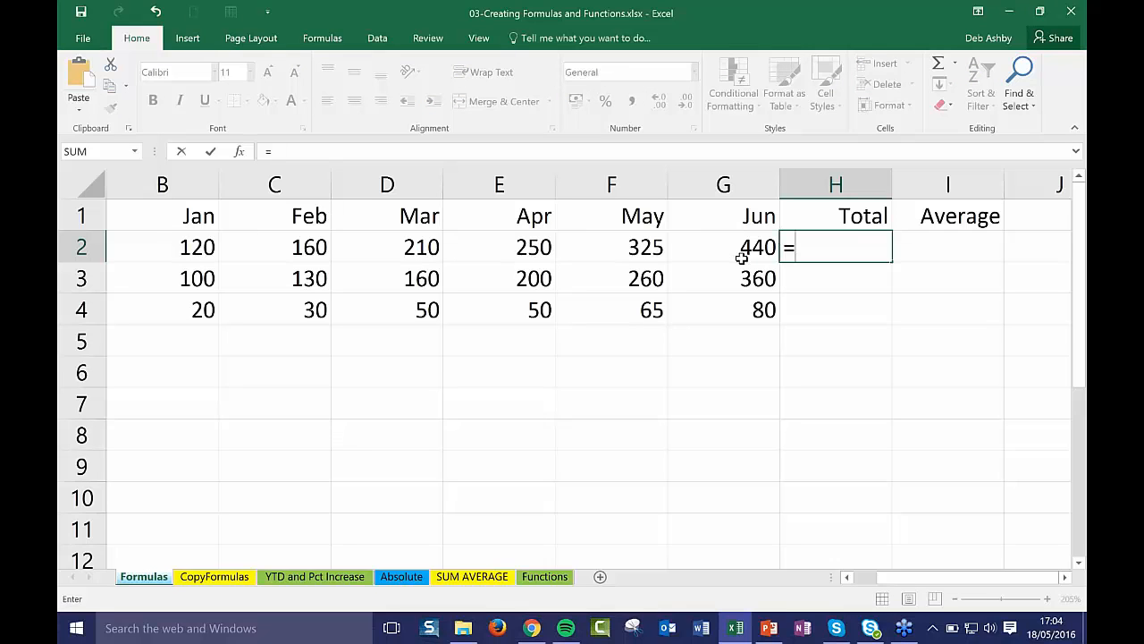
{"action": "type", "text": "B2+"}
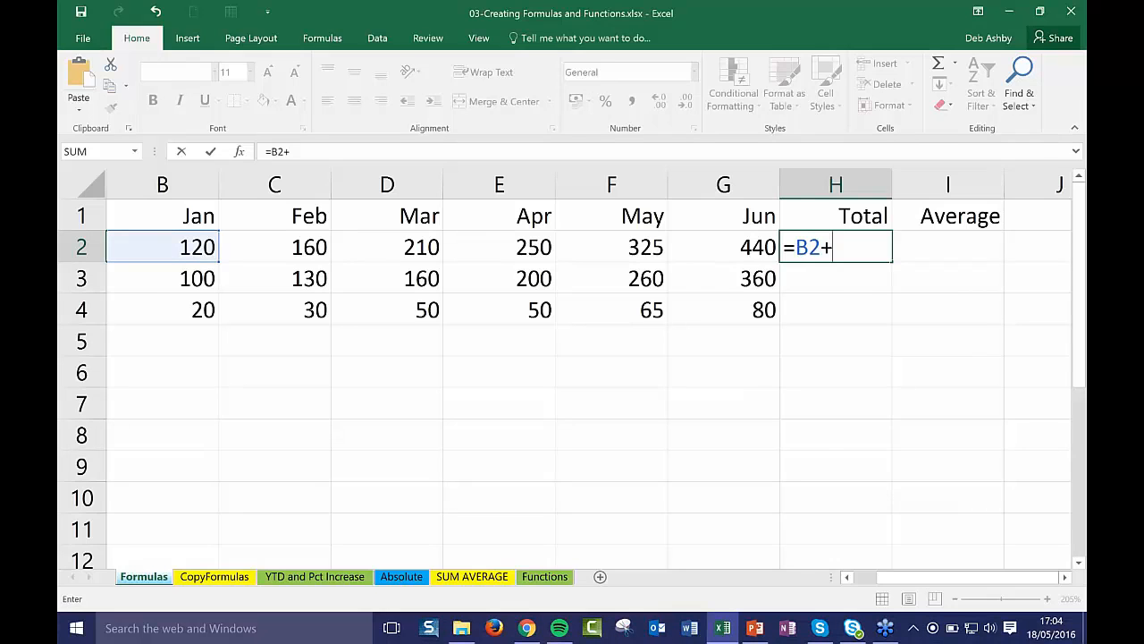
{"action": "type", "text": "C2+D"}
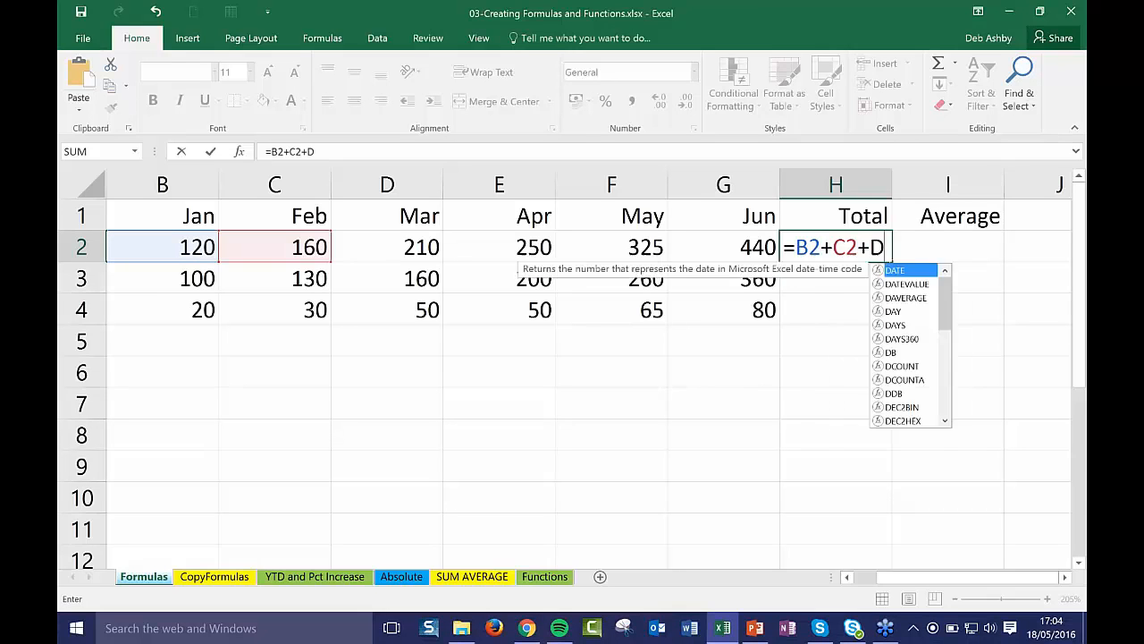
{"action": "type", "text": "2"}
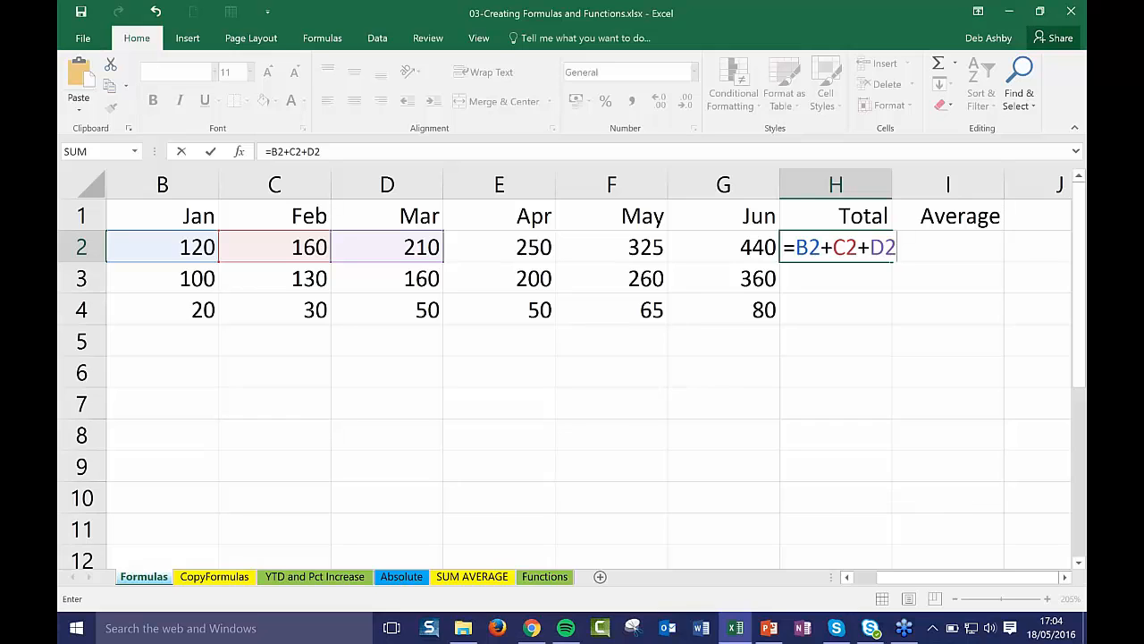
{"action": "key", "text": "BackSpace"}
{"action": "key", "text": "BackSpace"}
{"action": "key", "text": "BackSpace"}
{"action": "key", "text": "BackSpace"}
{"action": "key", "text": "BackSpace"}
{"action": "key", "text": "BackSpace"}
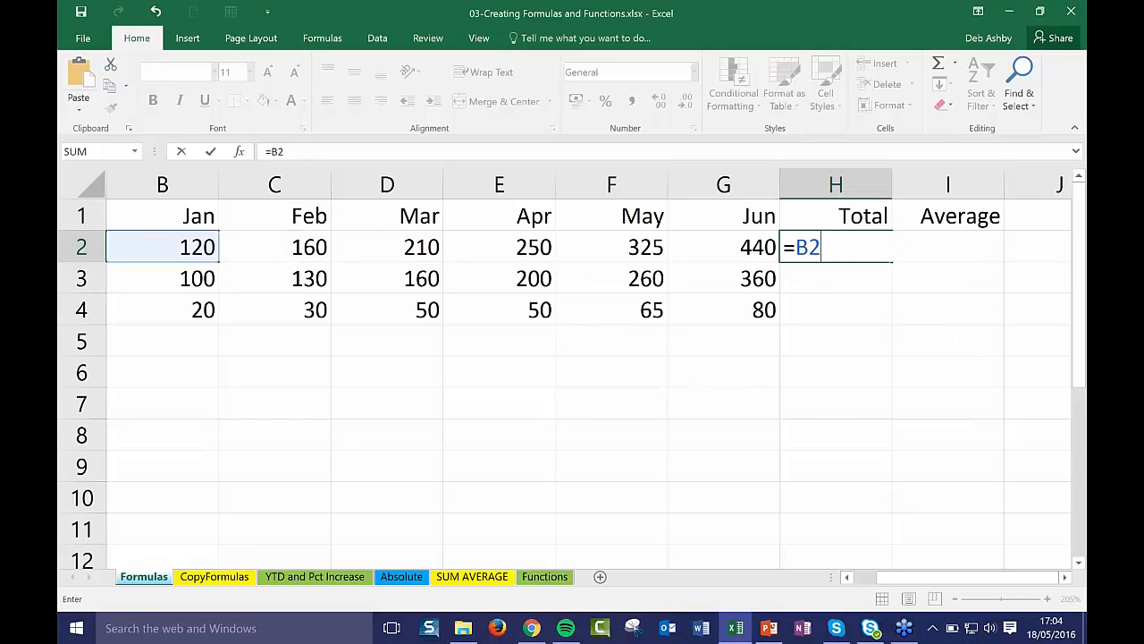
{"action": "key", "text": "BackSpace"}
{"action": "key", "text": "BackSpace"}
{"action": "key", "text": "Escape"}
{"action": "left_click", "coordinate": [873, 331]}
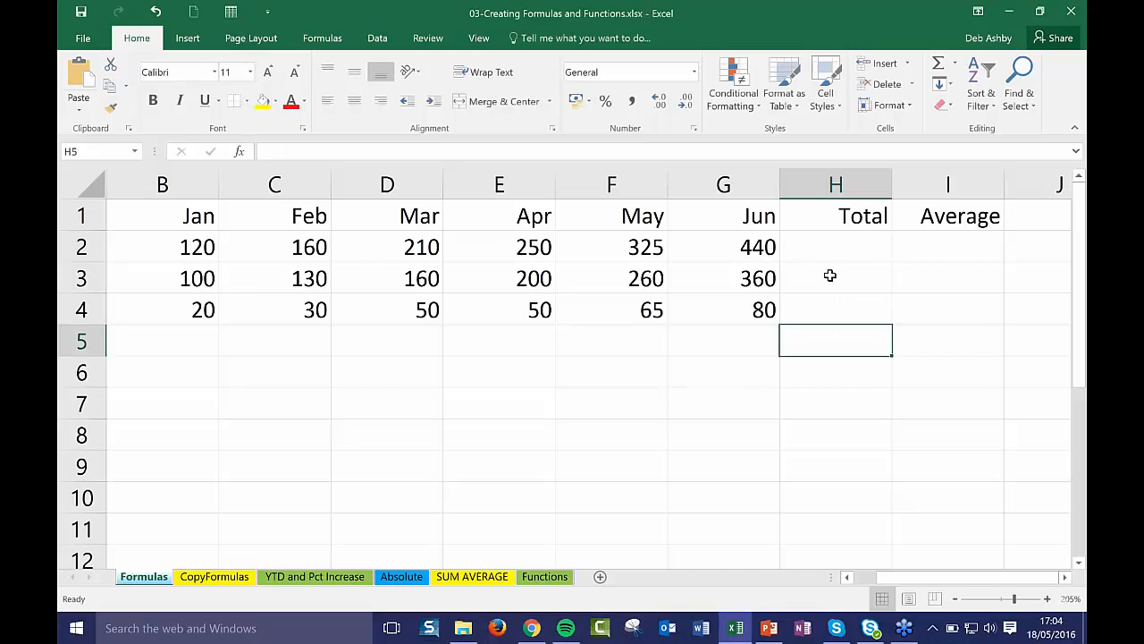
Total the January to June sales in H2 with the formula =SUM(B2:G2)
{"action": "left_click", "coordinate": [830, 244]}
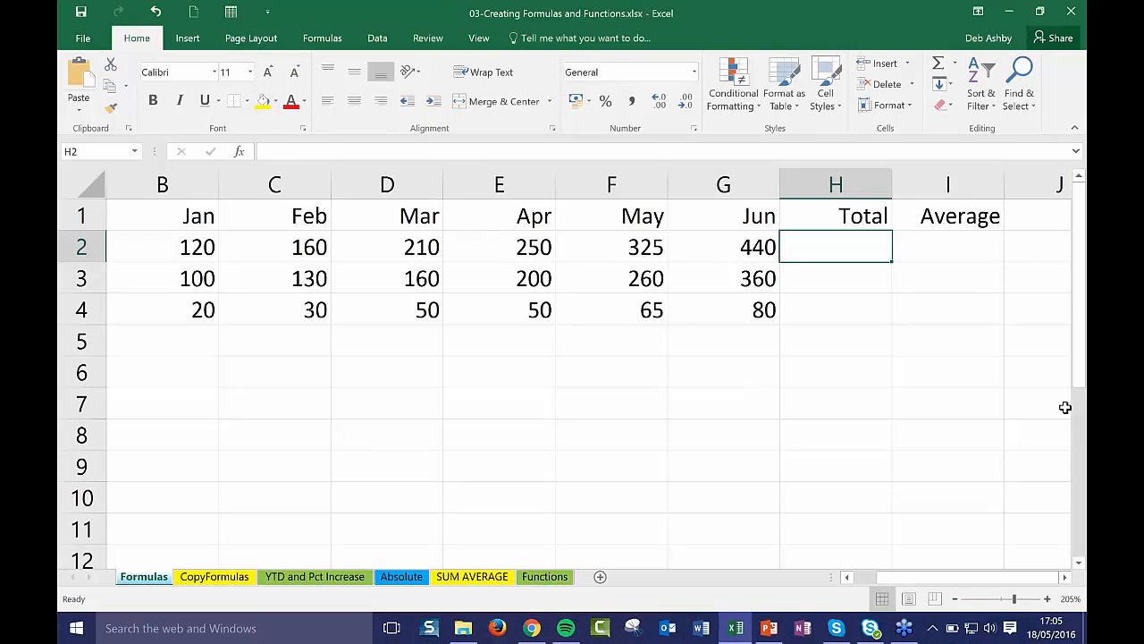
{"action": "type", "text": "="}
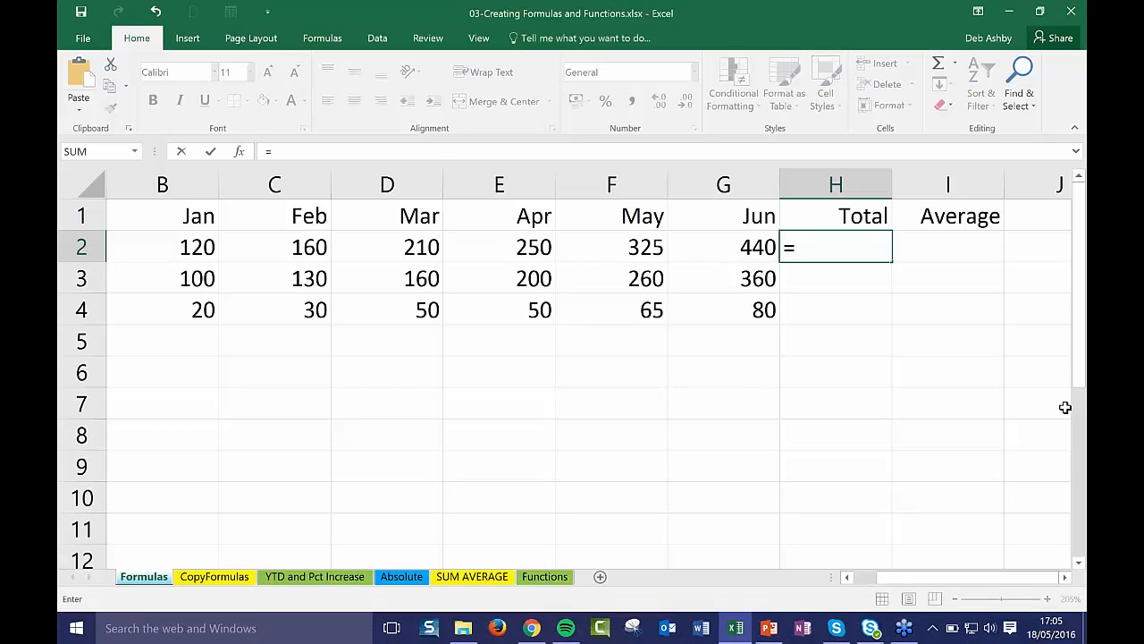
{"action": "type", "text": "SUM"}
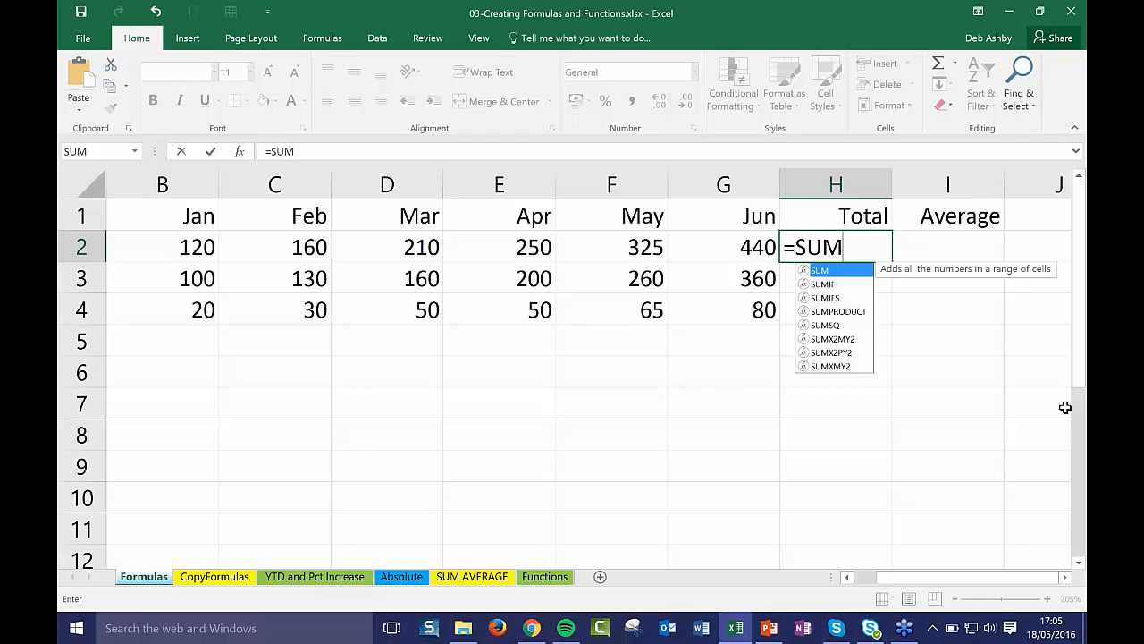
{"action": "type", "text": "("}
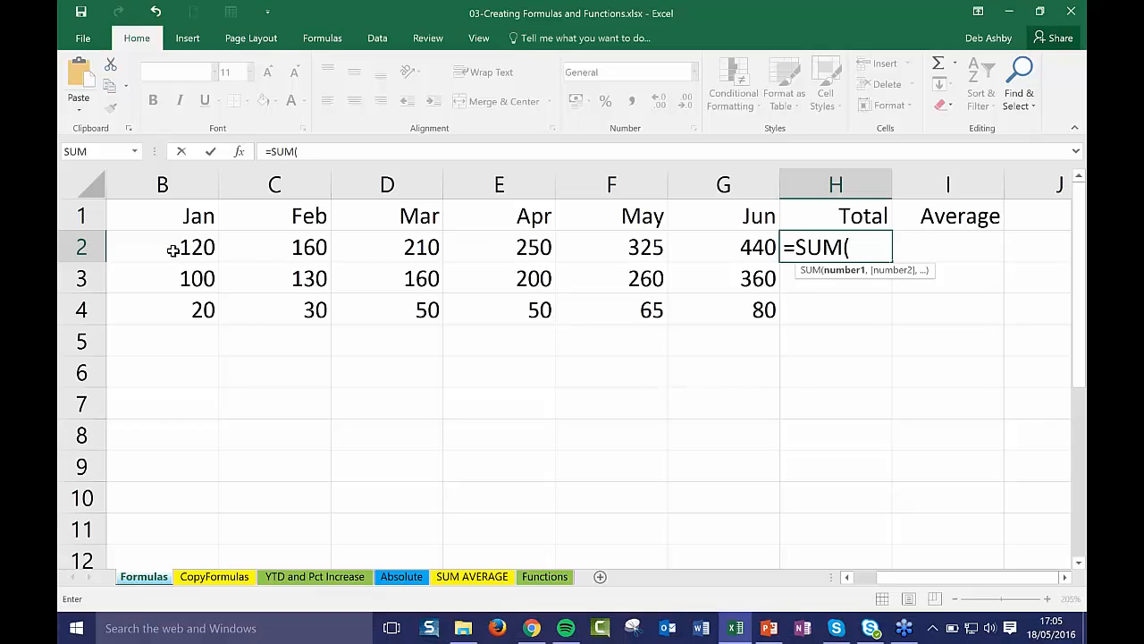
{"action": "left_click_drag", "start_coordinate": [169, 248], "coordinate": [726, 243]}
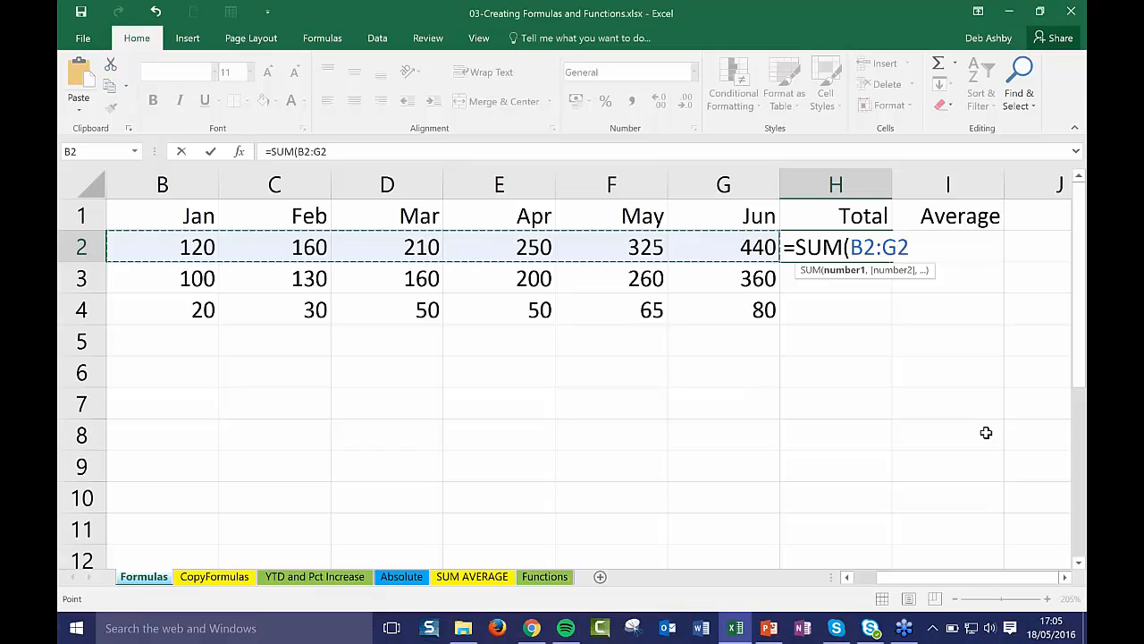
{"action": "type", "text": ")"}
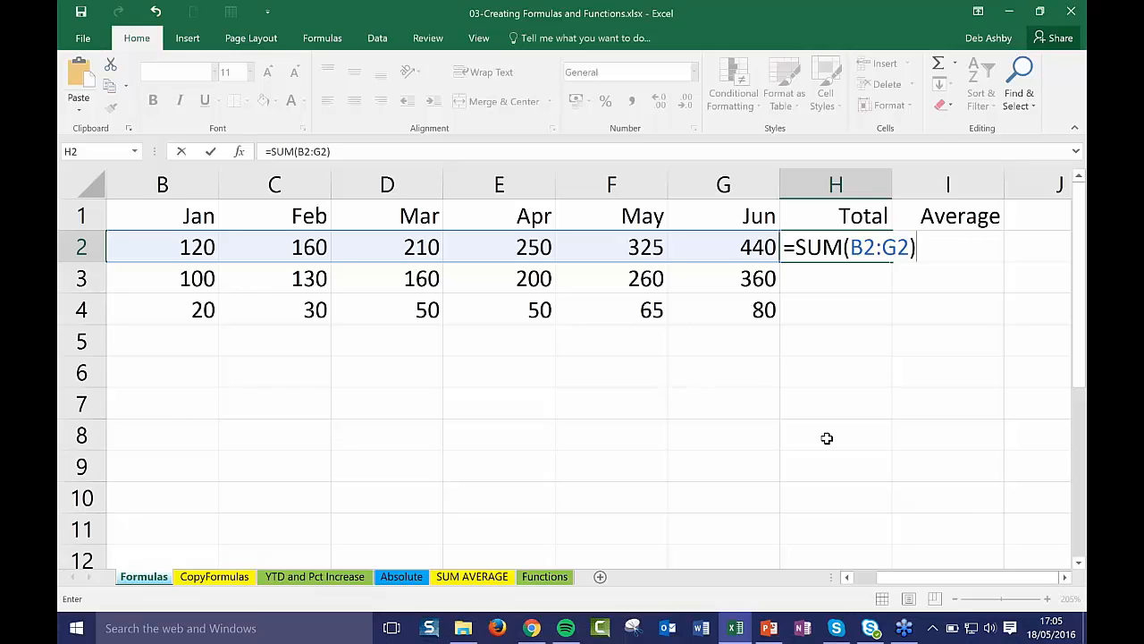
{"action": "key", "text": "Return"}
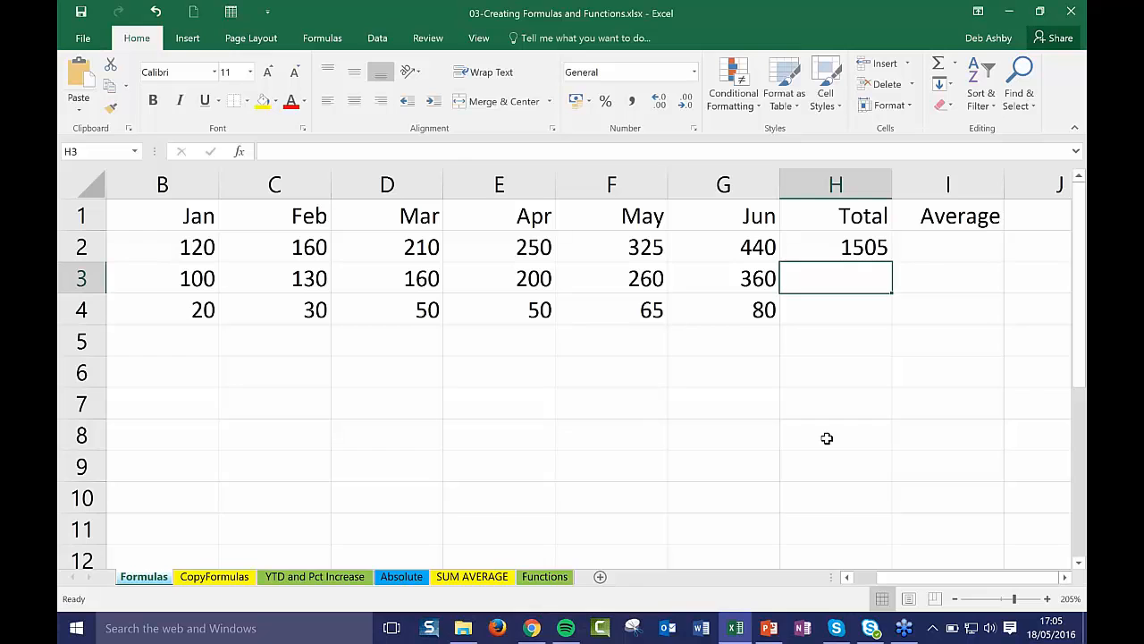
Fill the sales total formula from H2 down to H4, and undo both the fill and the H2 formula
{"action": "left_click", "coordinate": [821, 250]}
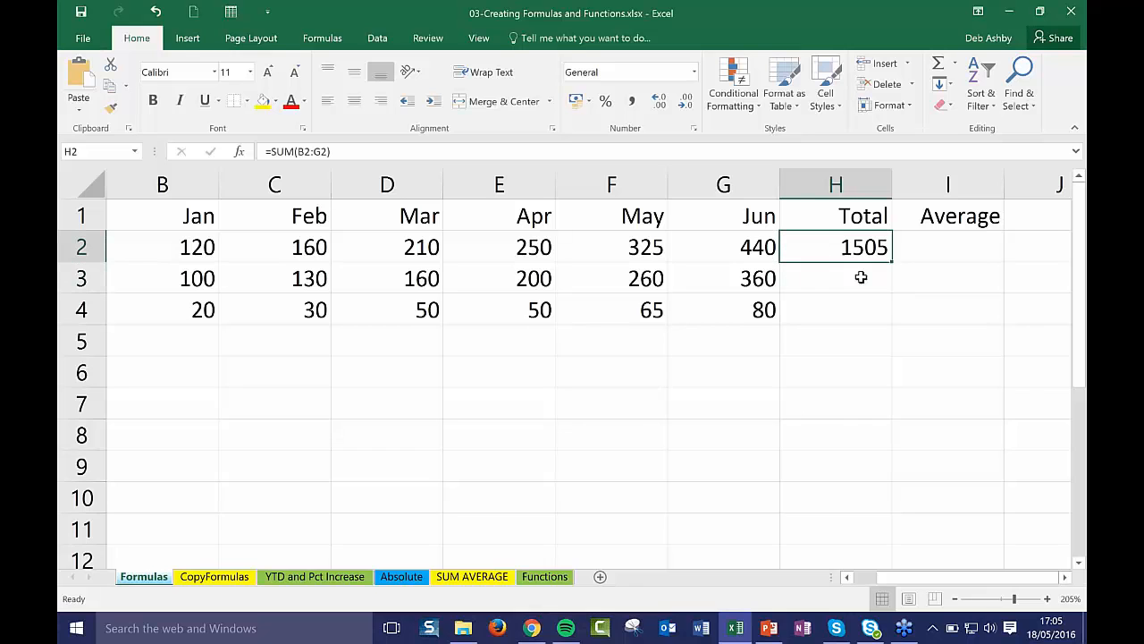
{"action": "left_click_drag", "start_coordinate": [893, 266], "coordinate": [889, 326]}
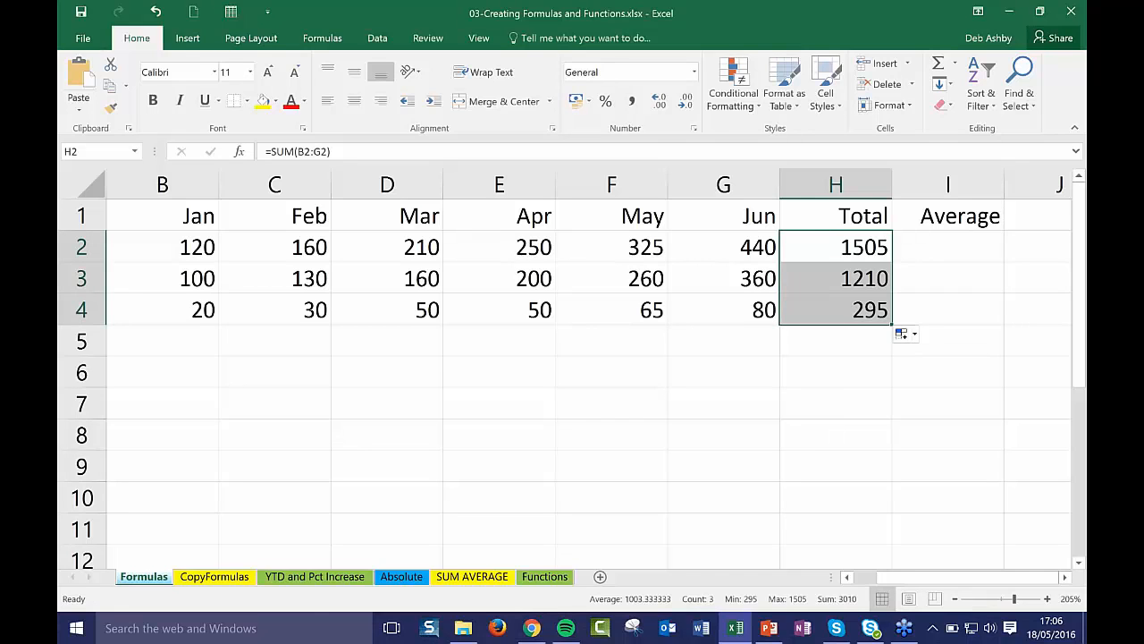
{"action": "left_click", "coordinate": [157, 13]}
{"action": "left_click", "coordinate": [157, 12]}
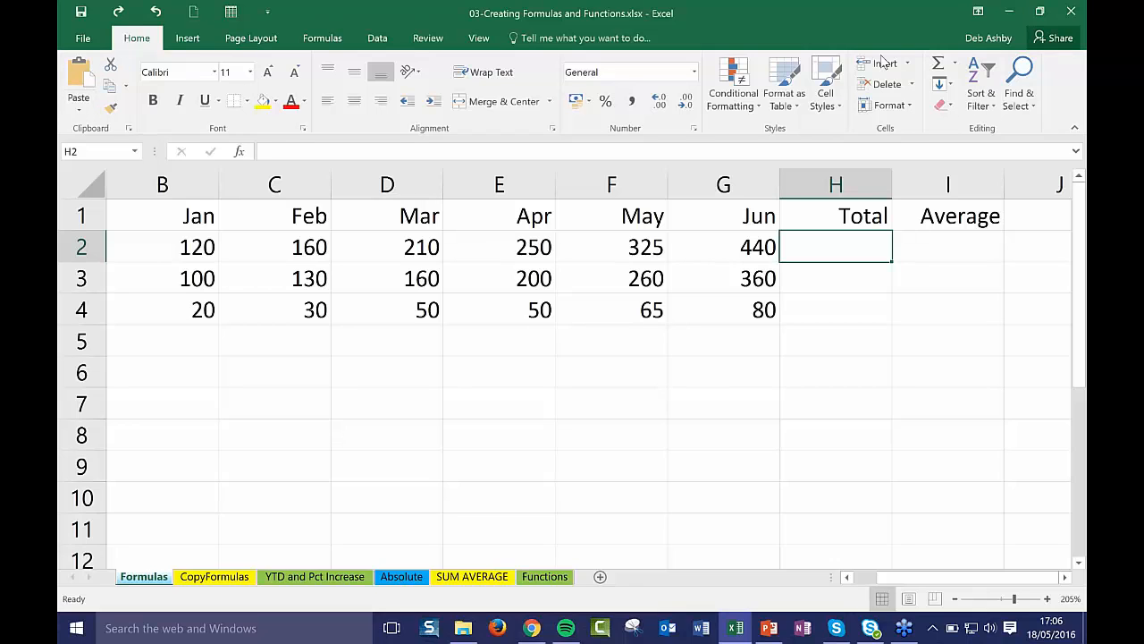
Use AutoSum's Sum function to total the January to June sales in H2 with =SUM(B2:G2)
{"action": "left_click", "coordinate": [956, 65]}
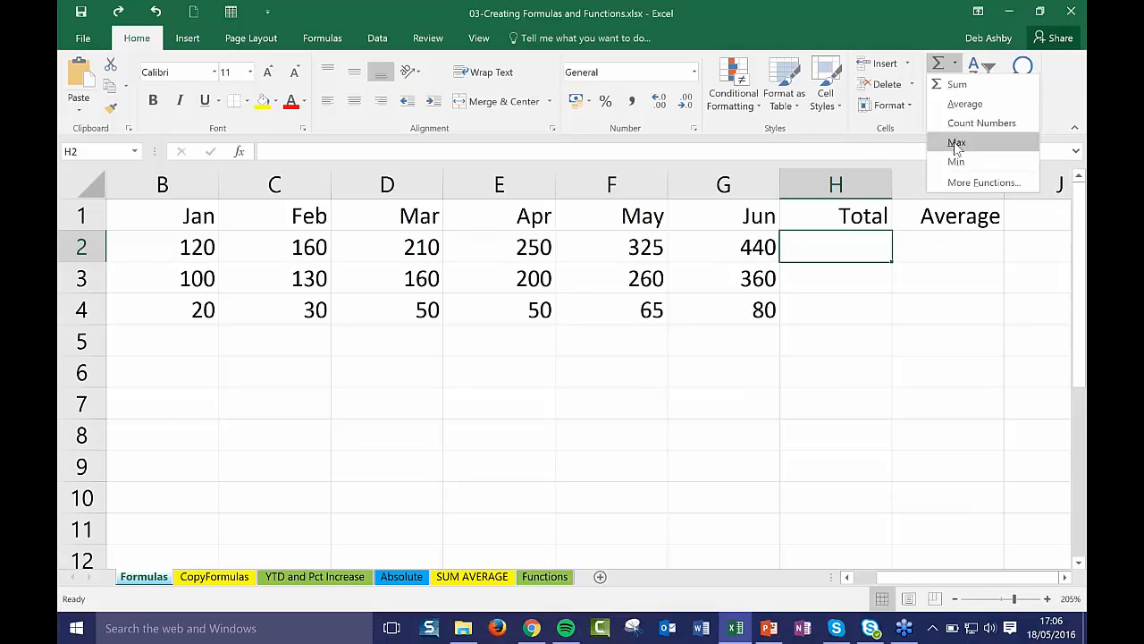
{"action": "left_click", "coordinate": [956, 86]}
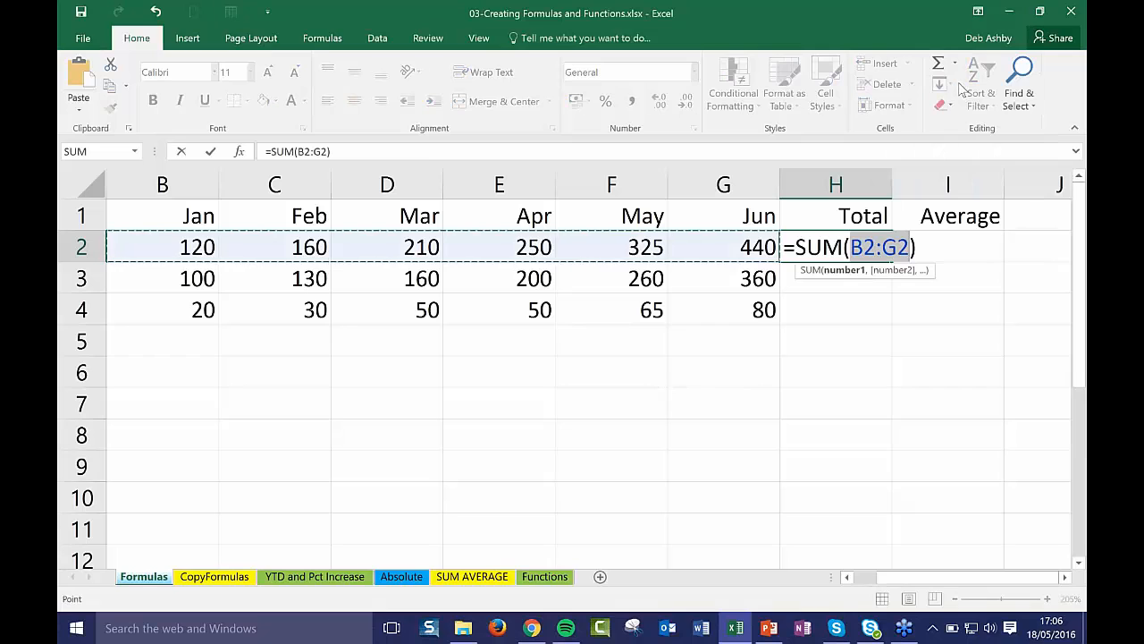
{"action": "key", "text": "Return"}
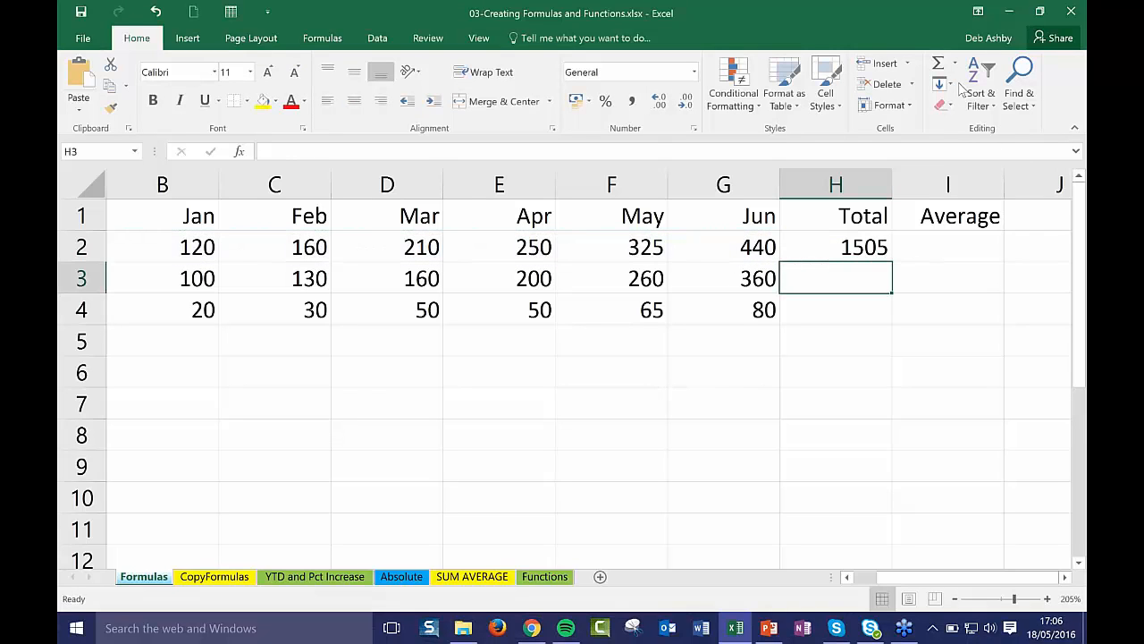
Use AutoSum to total the overhead row in H3, and accept the suggested =SUM(H2:H3) in H4
{"action": "left_click", "coordinate": [955, 62]}
{"action": "left_click", "coordinate": [959, 84]}
{"action": "key", "text": "Return"}
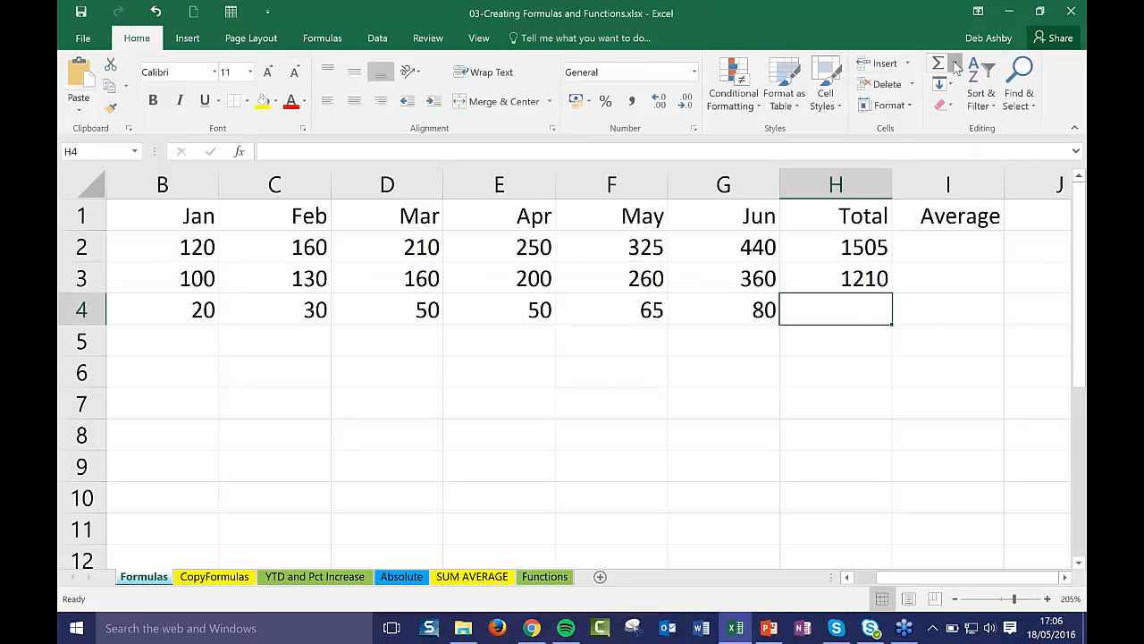
{"action": "left_click", "coordinate": [954, 67]}
{"action": "left_click", "coordinate": [958, 84]}
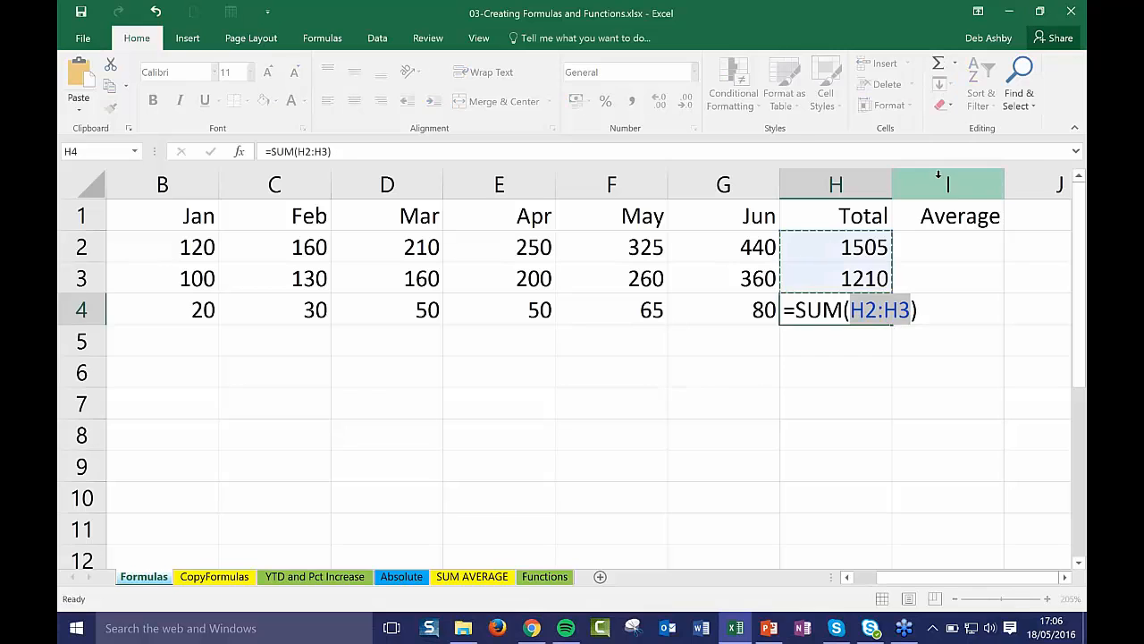
{"action": "key", "text": "Return"}
{"action": "left_click", "coordinate": [860, 442]}
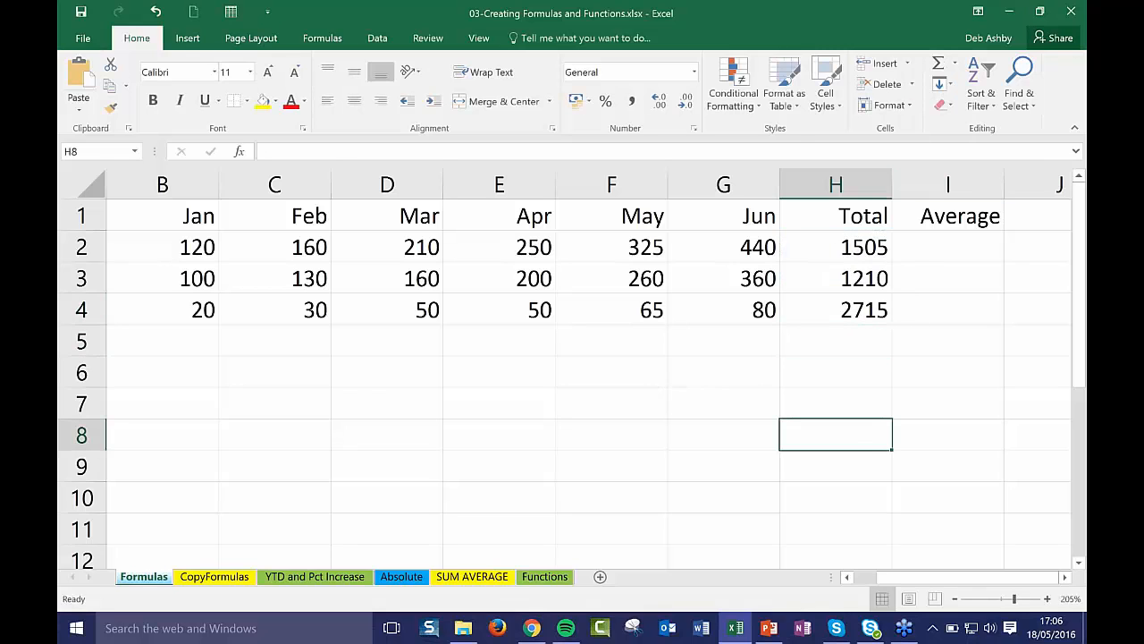
Calculate the average monthly sales in I2 by dividing the sales total by six months with =H2/6
{"action": "left_click", "coordinate": [954, 243]}
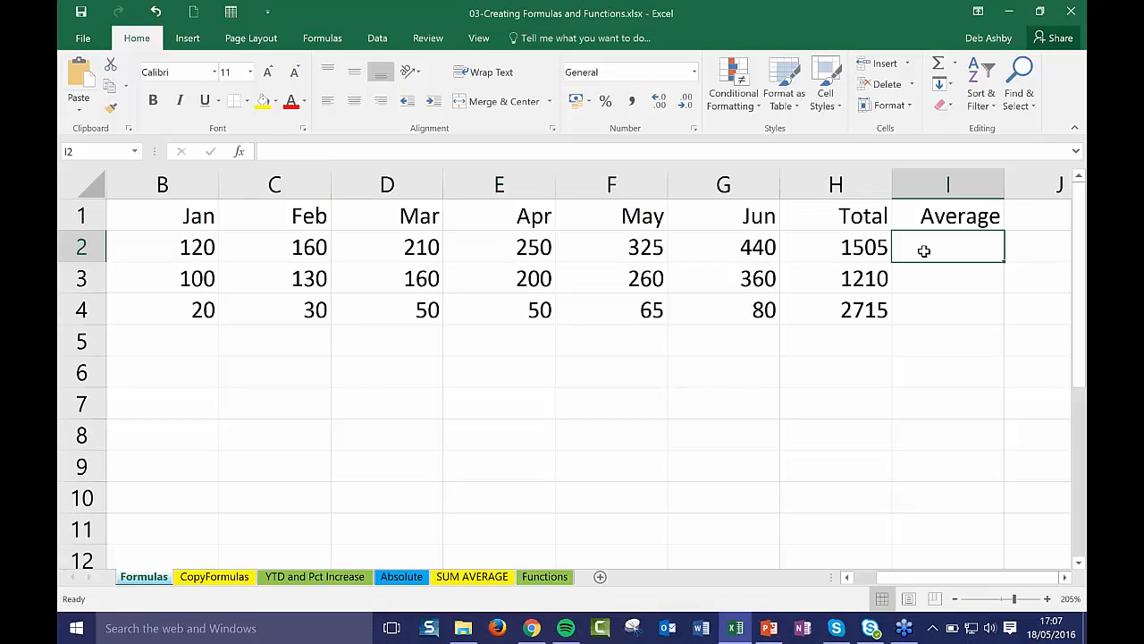
{"action": "type", "text": "="}
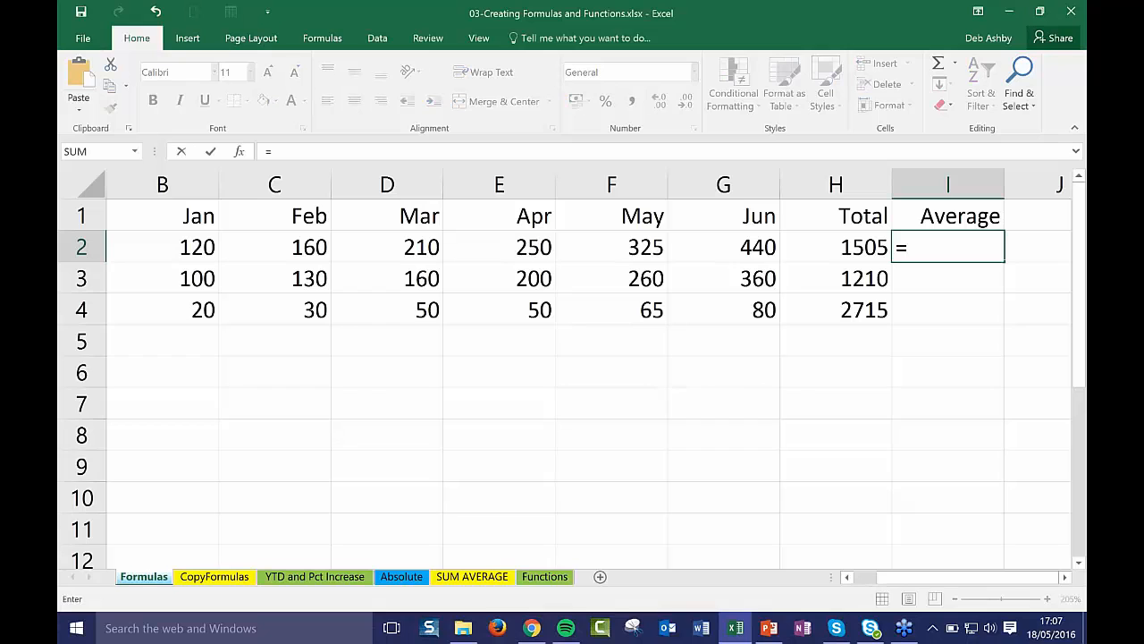
{"action": "left_click", "coordinate": [862, 250]}
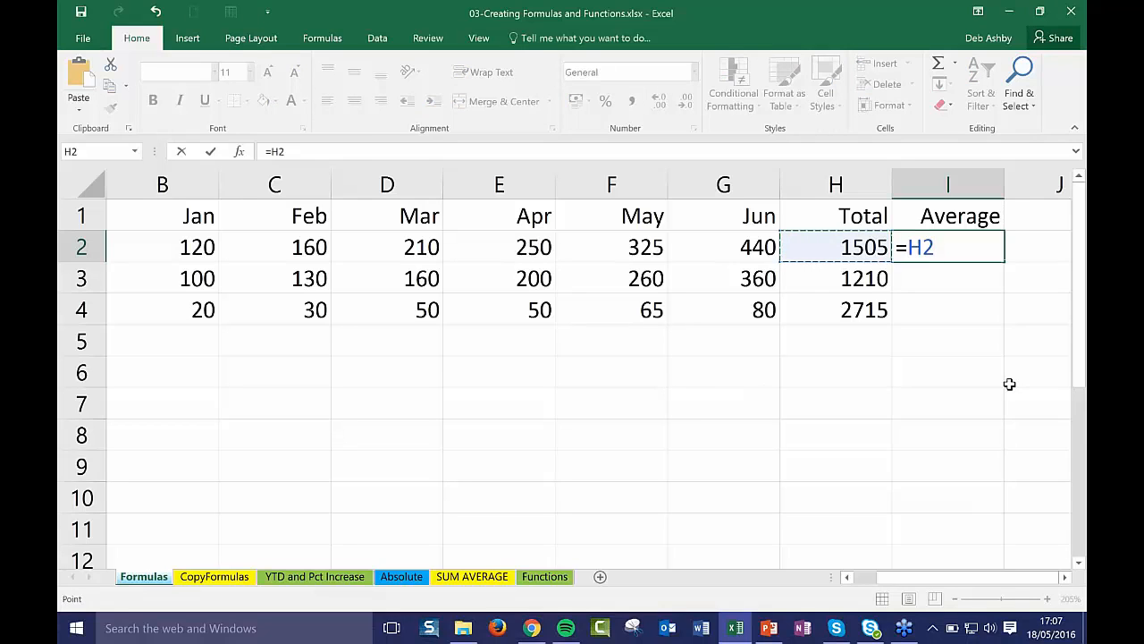
{"action": "type", "text": "/6"}
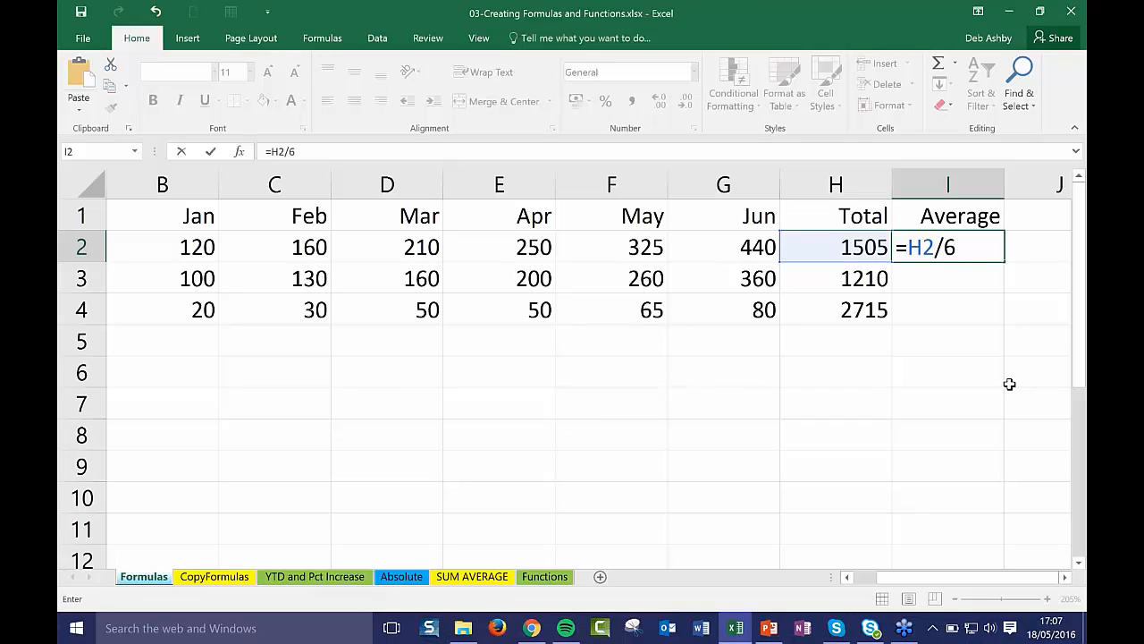
{"action": "key", "text": "Return"}
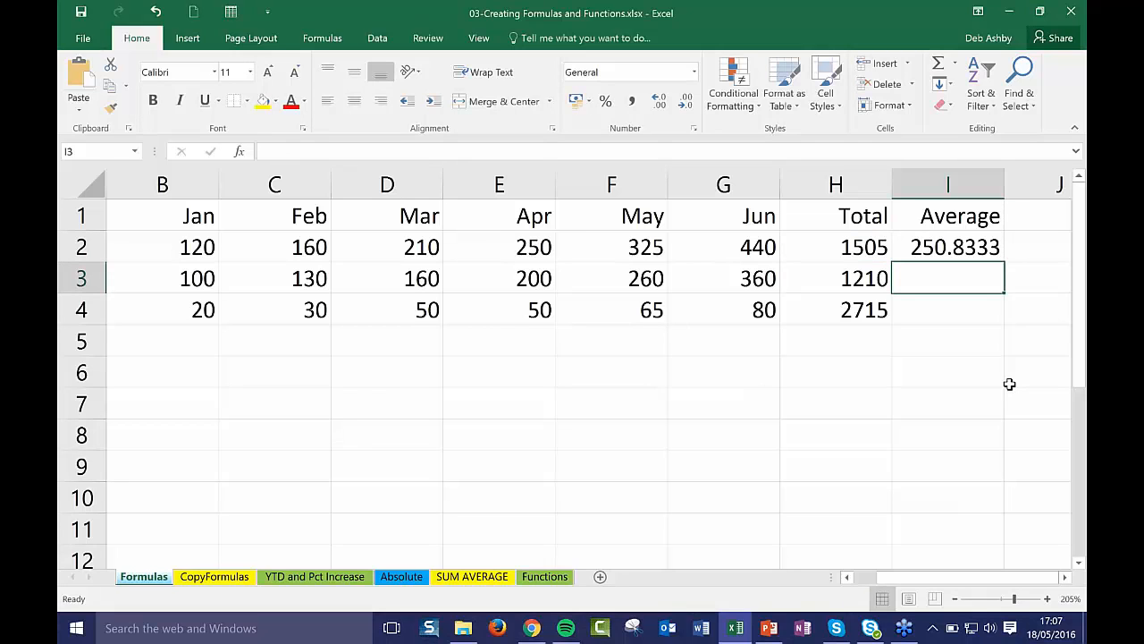
Delete the =H2/6 formula from the sales row's Average cell, I2
{"action": "left_click", "coordinate": [949, 250]}
{"action": "double_click", "coordinate": [949, 250]}
{"action": "key", "text": "BackSpace"}
{"action": "key", "text": "BackSpace"}
{"action": "key", "text": "BackSpace"}
{"action": "key", "text": "BackSpace"}
{"action": "key", "text": "BackSpace"}
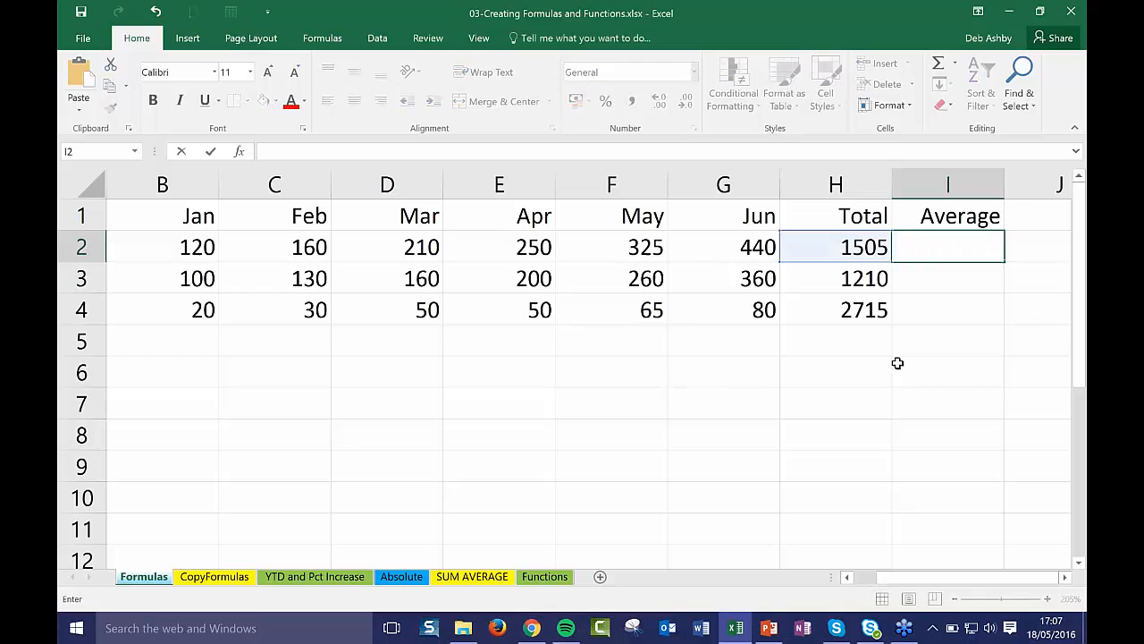
{"action": "left_click", "coordinate": [896, 314]}
Insert AutoSum's Average function in I2 and exclude the Total column from its range, giving =AVERAGE(B2:G2)
{"action": "left_click", "coordinate": [918, 260]}
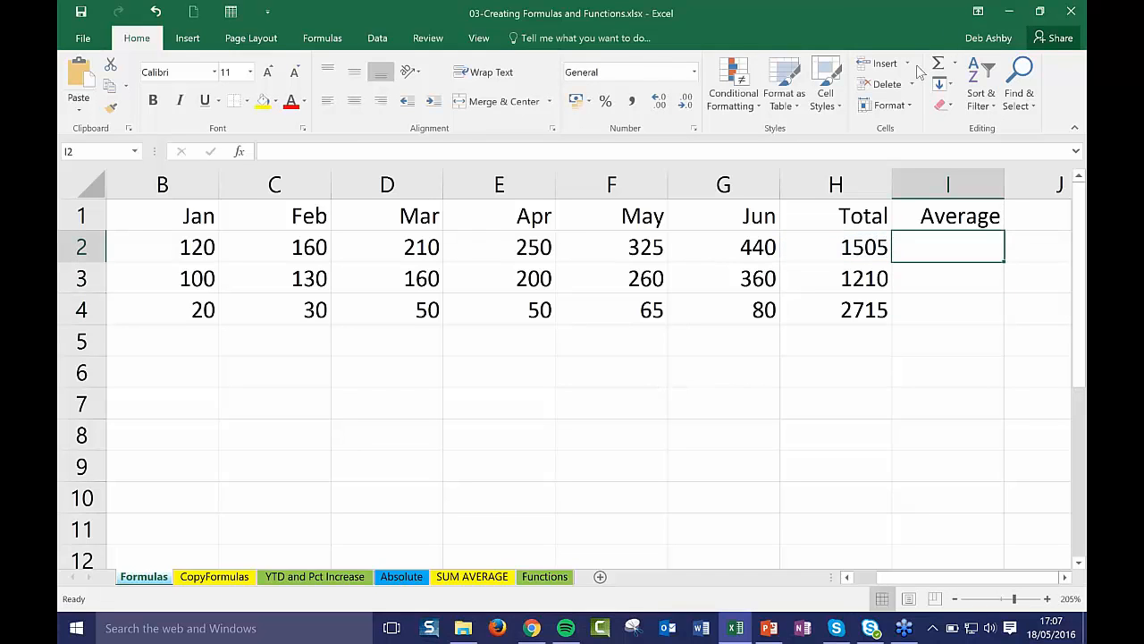
{"action": "left_click", "coordinate": [956, 65]}
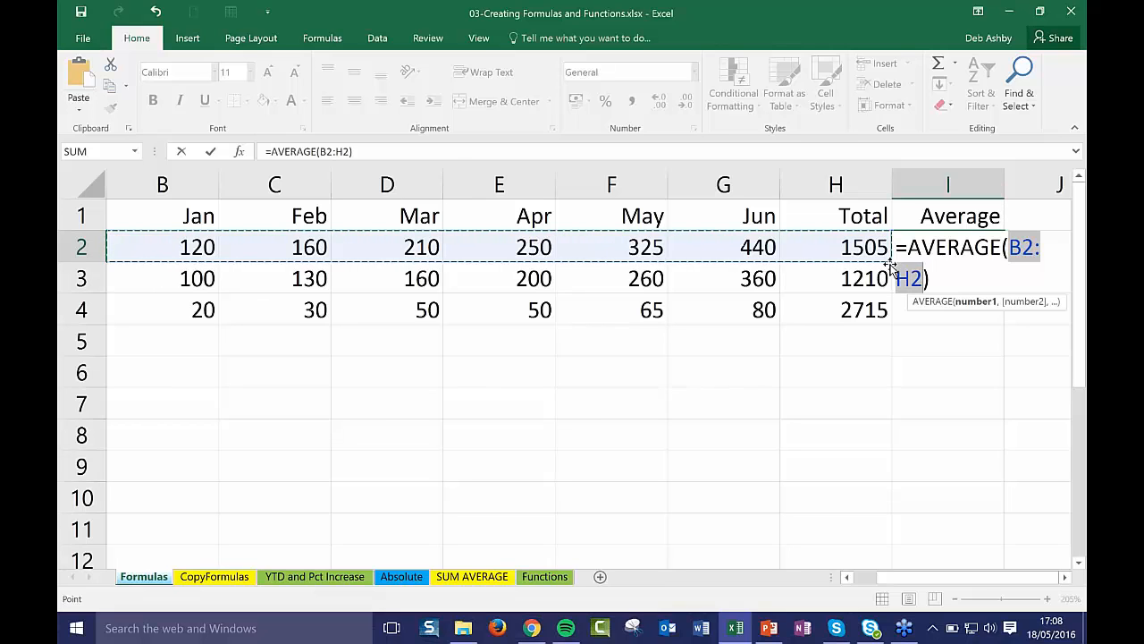
{"action": "left_click_drag", "start_coordinate": [889, 261], "coordinate": [787, 259]}
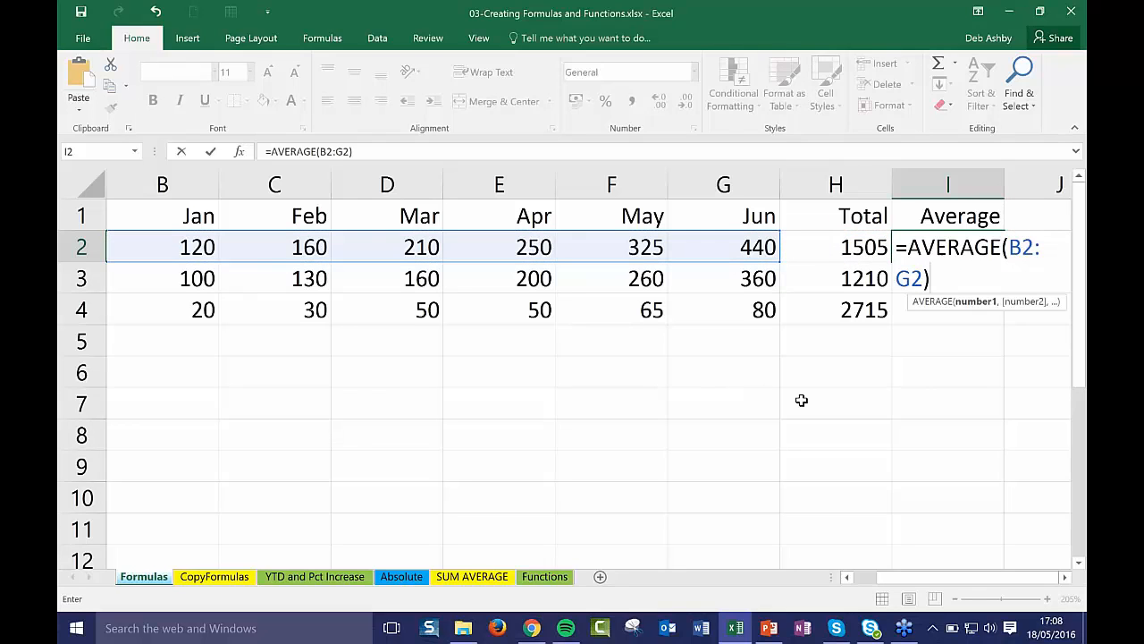
{"action": "key", "text": "Return"}
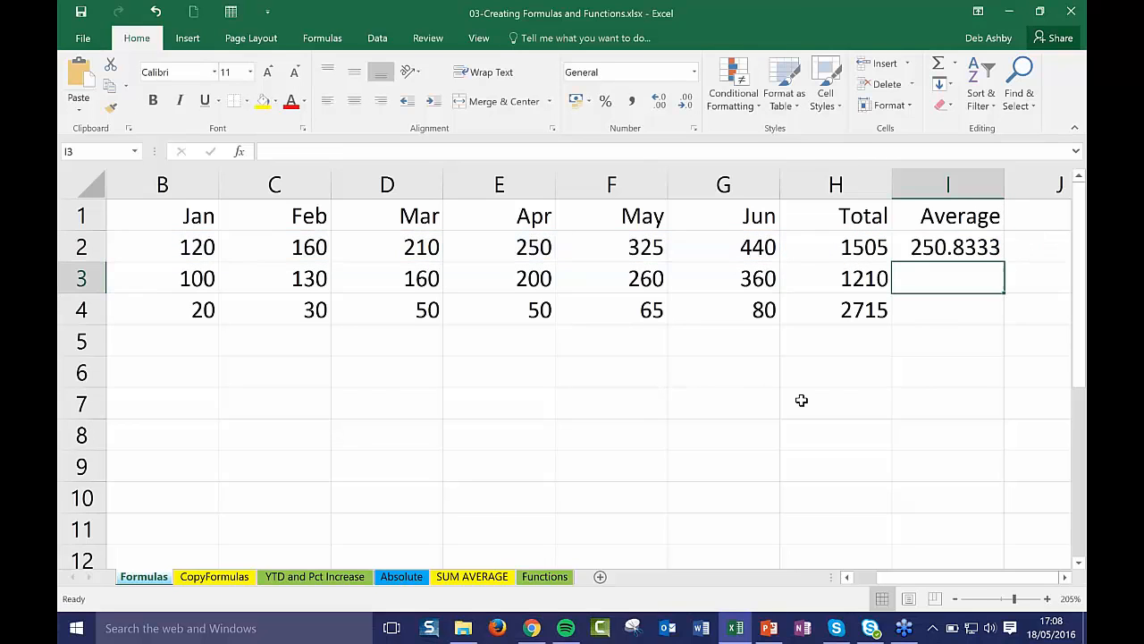
Fill the AVERAGE formula from I2 down through I4 and look over the other functions AutoSum offers
{"action": "left_click", "coordinate": [959, 254]}
{"action": "left_click_drag", "start_coordinate": [1003, 262], "coordinate": [1001, 315]}
{"action": "left_click", "coordinate": [615, 407]}
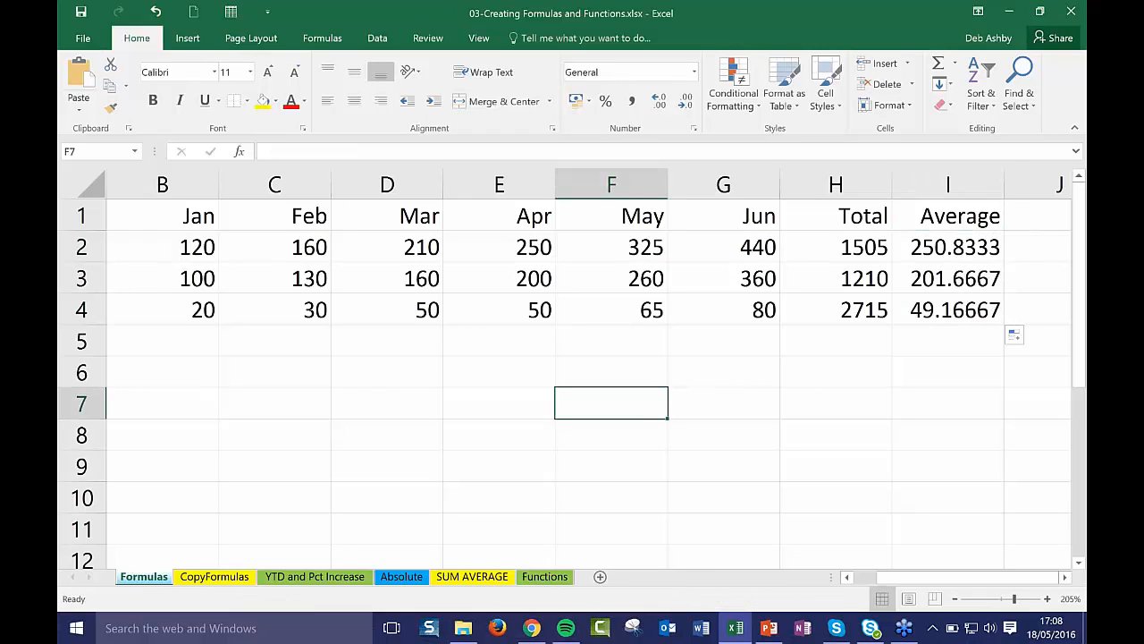
{"action": "left_click", "coordinate": [954, 63]}
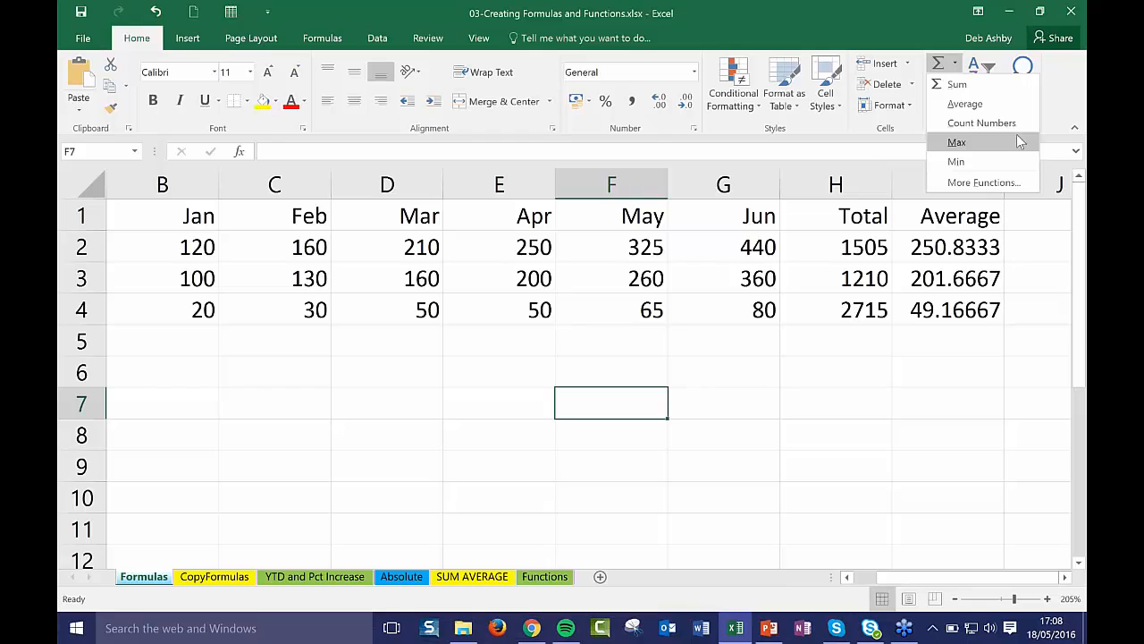
{"action": "left_click", "coordinate": [898, 373]}
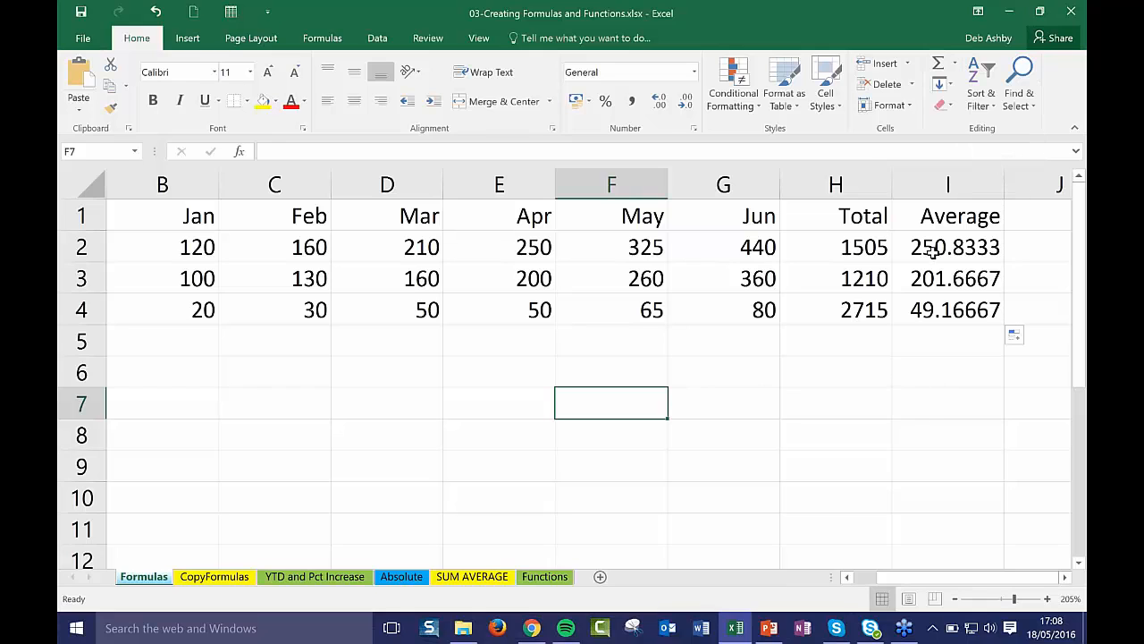
Reduce the decimals shown in the Average column to two places in I2 and I3 and three in I4
{"action": "left_click", "coordinate": [927, 247]}
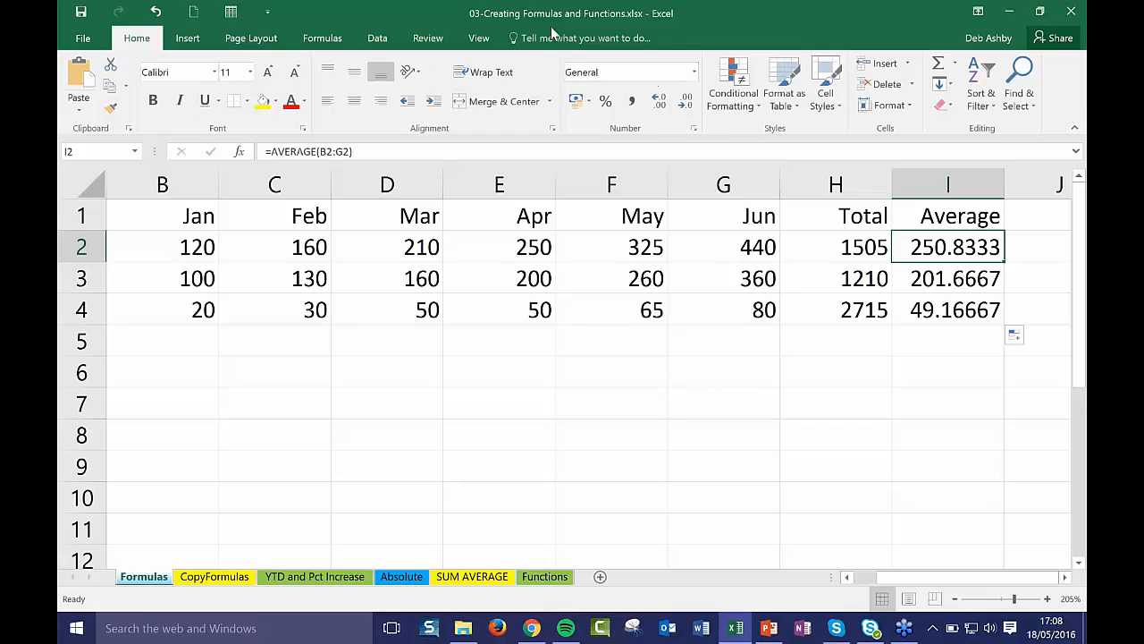
{"action": "left_click", "coordinate": [686, 105]}
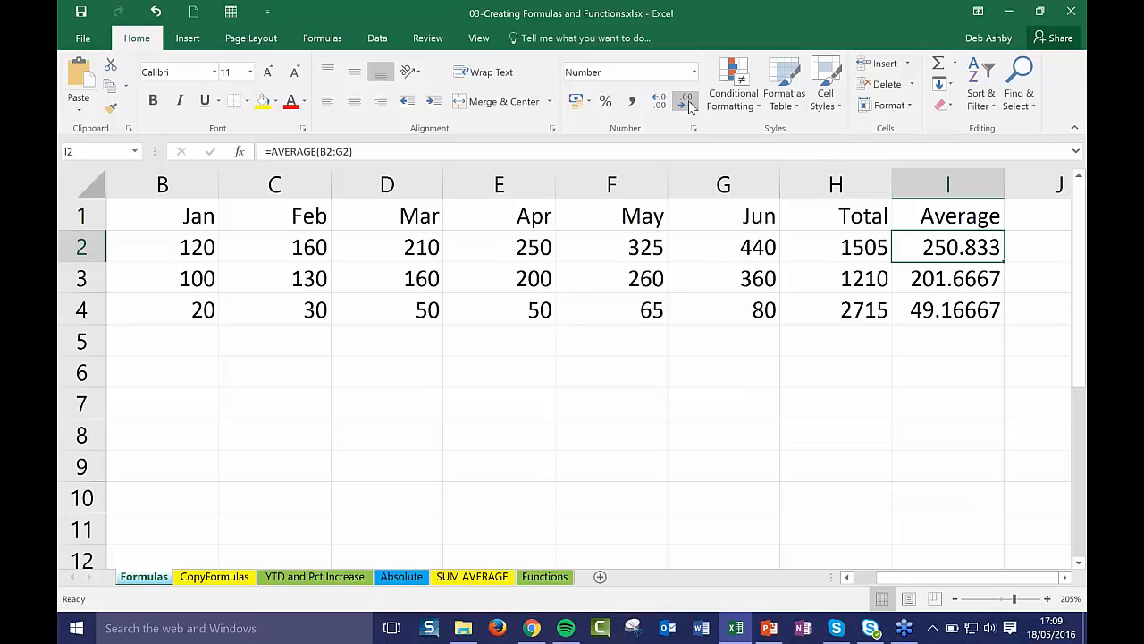
{"action": "left_click", "coordinate": [686, 104]}
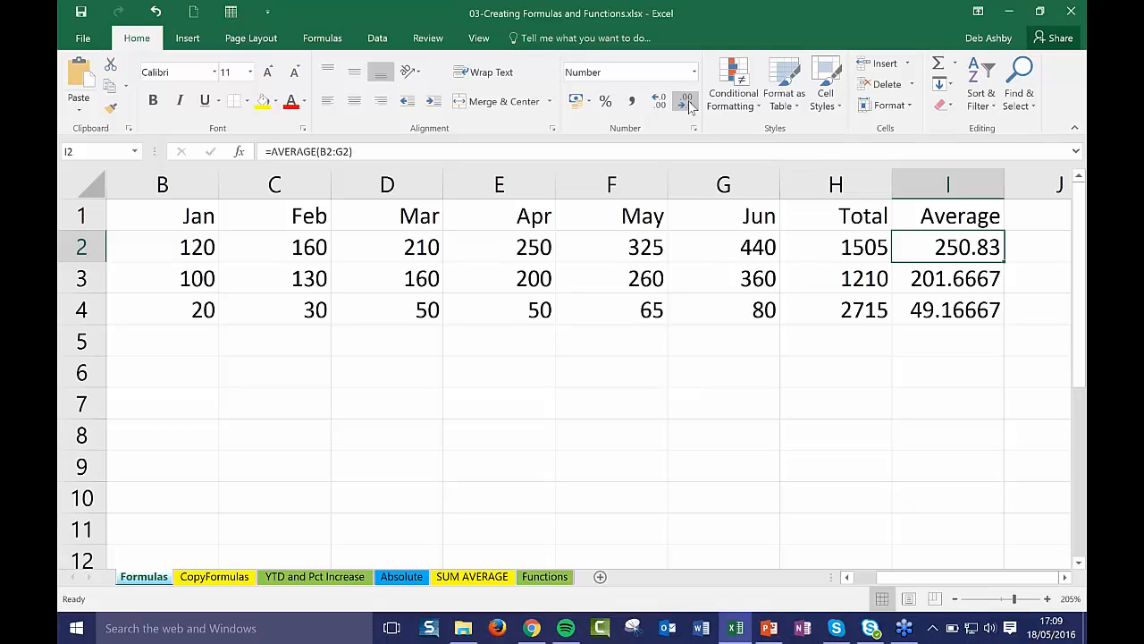
{"action": "left_click", "coordinate": [922, 279]}
{"action": "left_click", "coordinate": [685, 104]}
{"action": "left_click", "coordinate": [685, 105]}
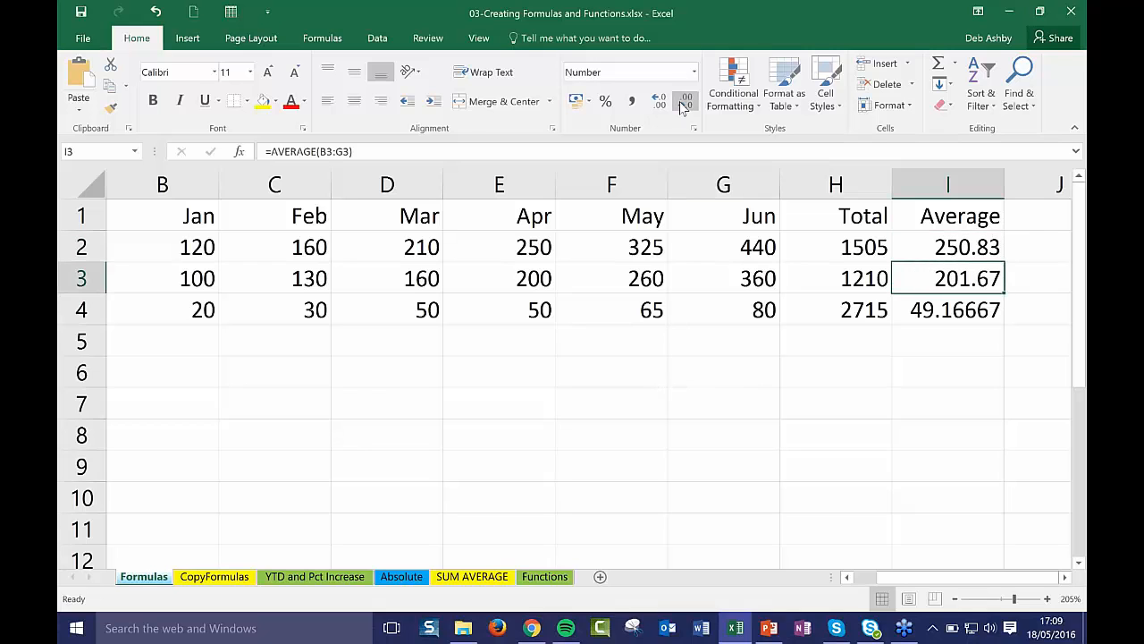
{"action": "left_click", "coordinate": [948, 311]}
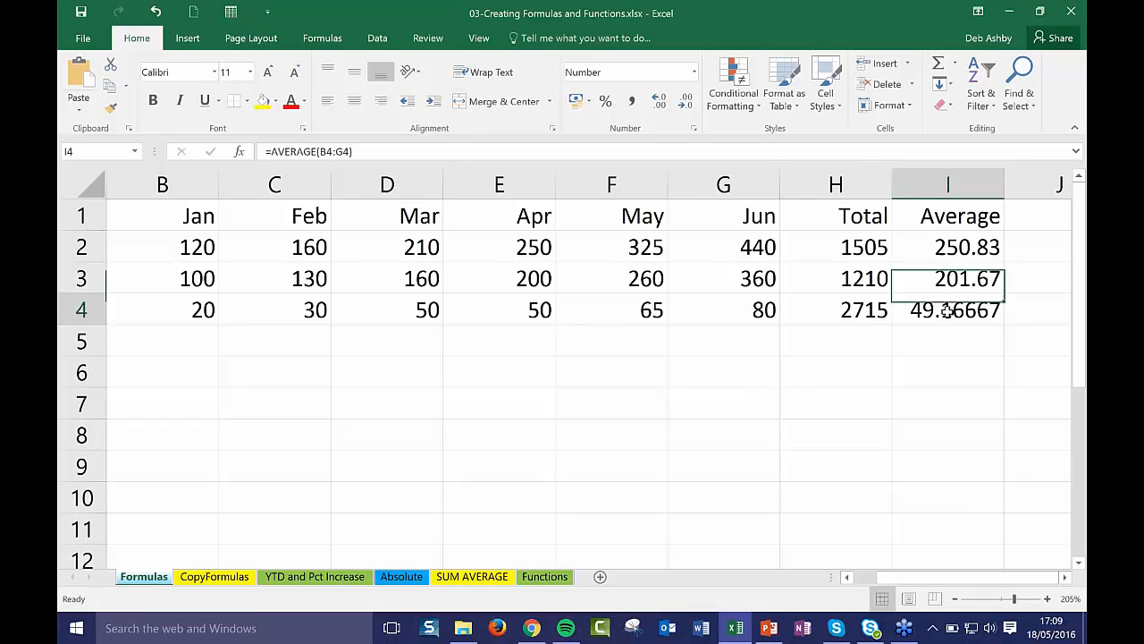
{"action": "left_click", "coordinate": [694, 104]}
{"action": "left_click", "coordinate": [693, 104]}
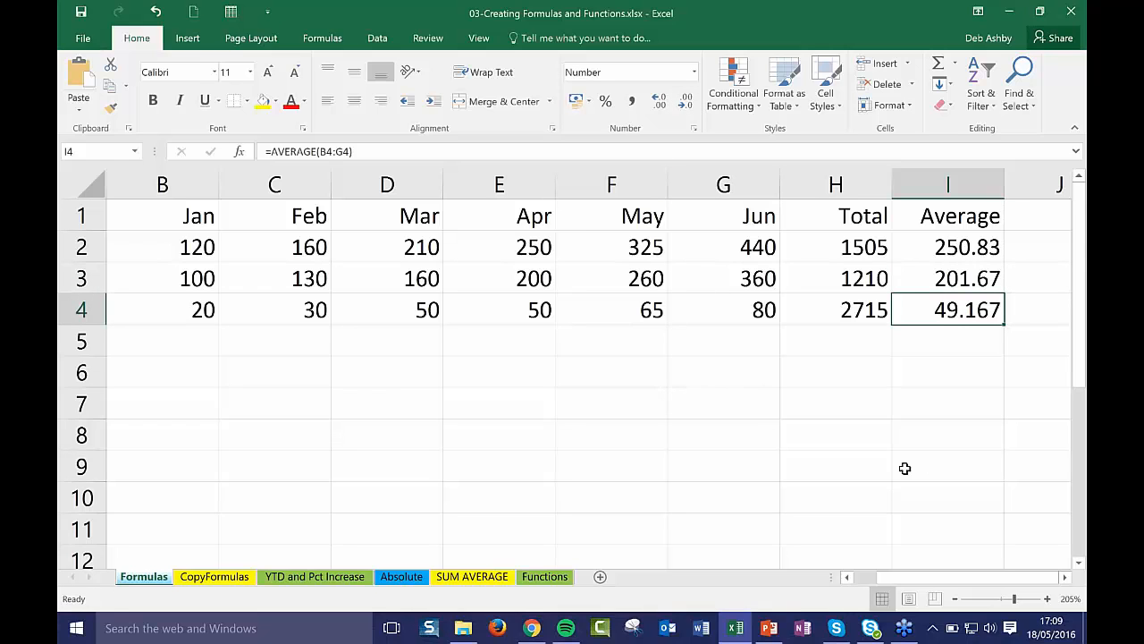
{"action": "left_click", "coordinate": [677, 373]}
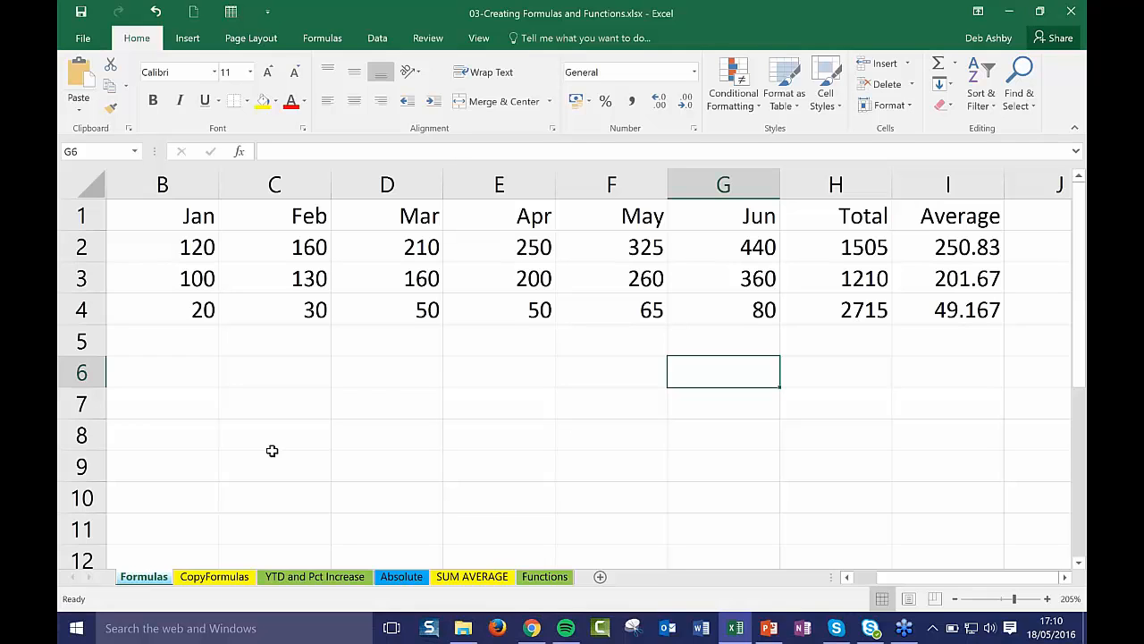
Add the March and June overhead figures in D6 with the formula =D3+G3
{"action": "left_click", "coordinate": [189, 345]}
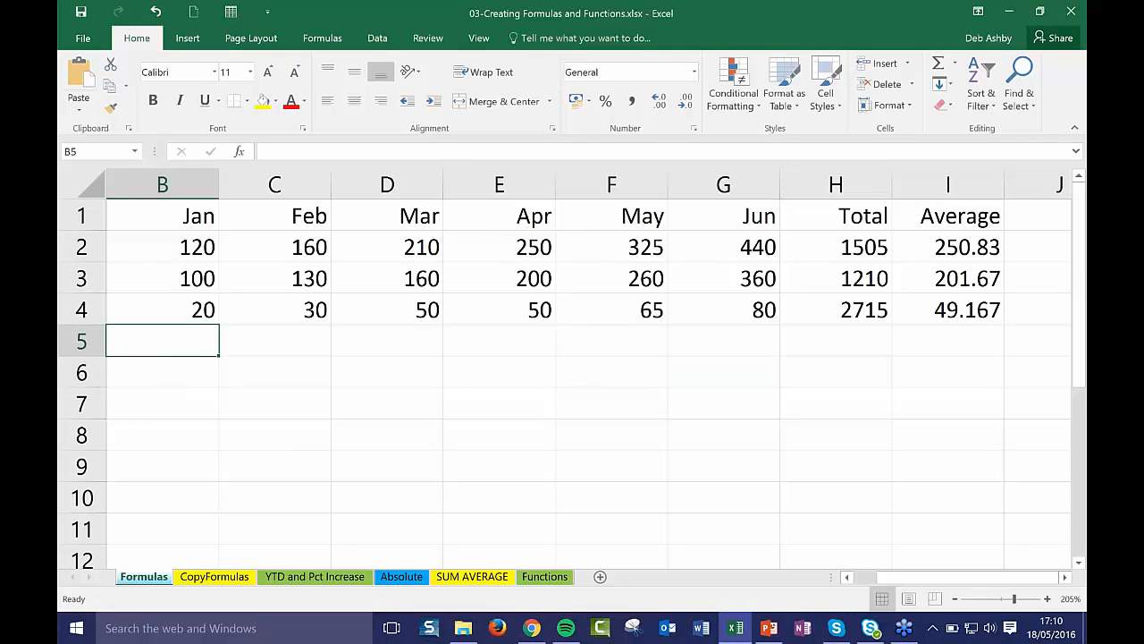
{"action": "left_click", "coordinate": [386, 372]}
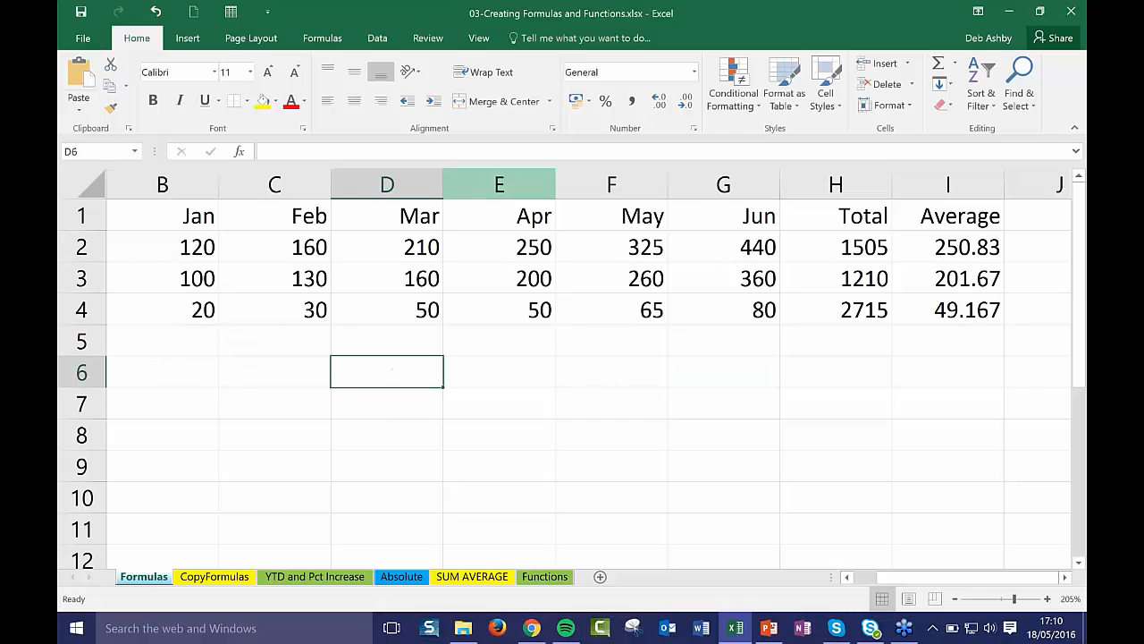
{"action": "left_click", "coordinate": [388, 277]}
{"action": "left_click", "coordinate": [378, 375]}
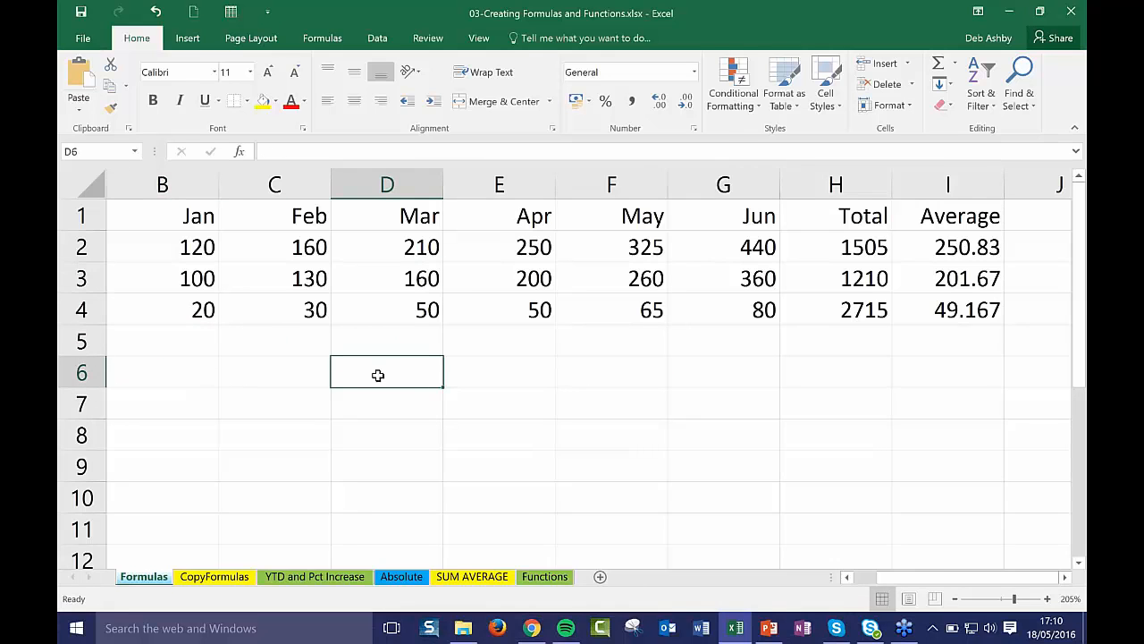
{"action": "type", "text": "="}
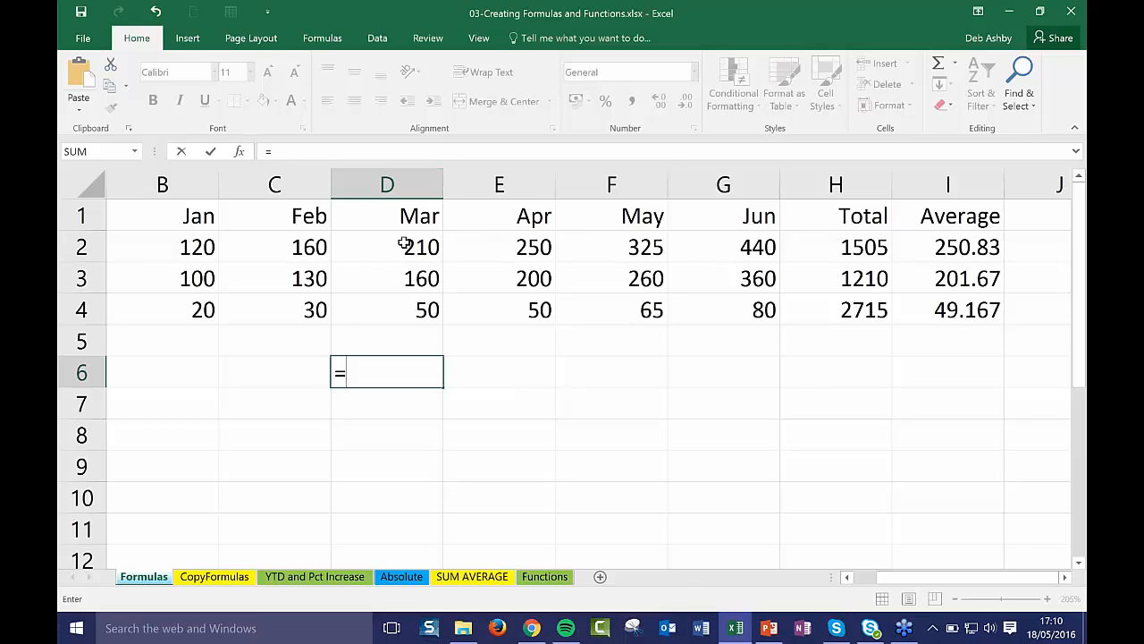
{"action": "left_click", "coordinate": [391, 276]}
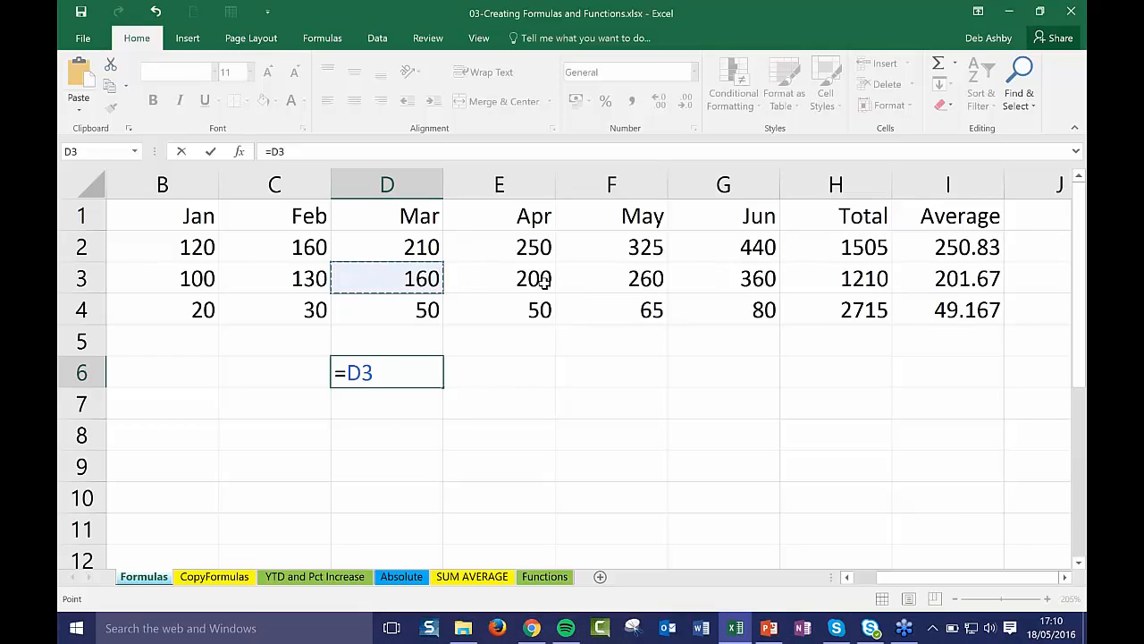
{"action": "type", "text": "+"}
{"action": "left_click", "coordinate": [744, 281]}
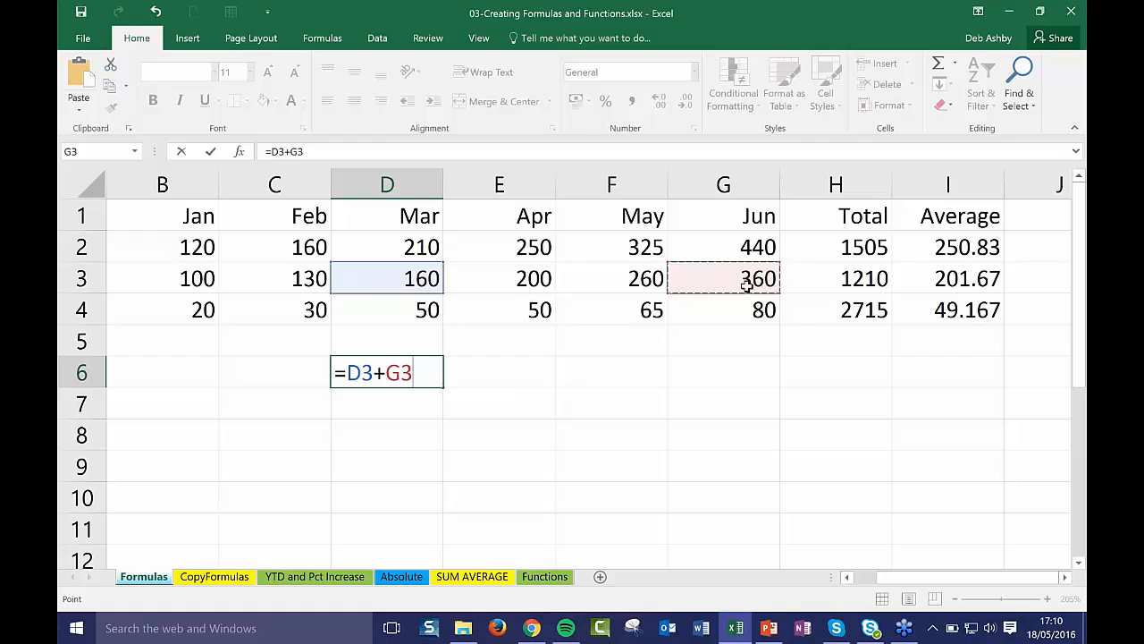
{"action": "key", "text": "Return"}
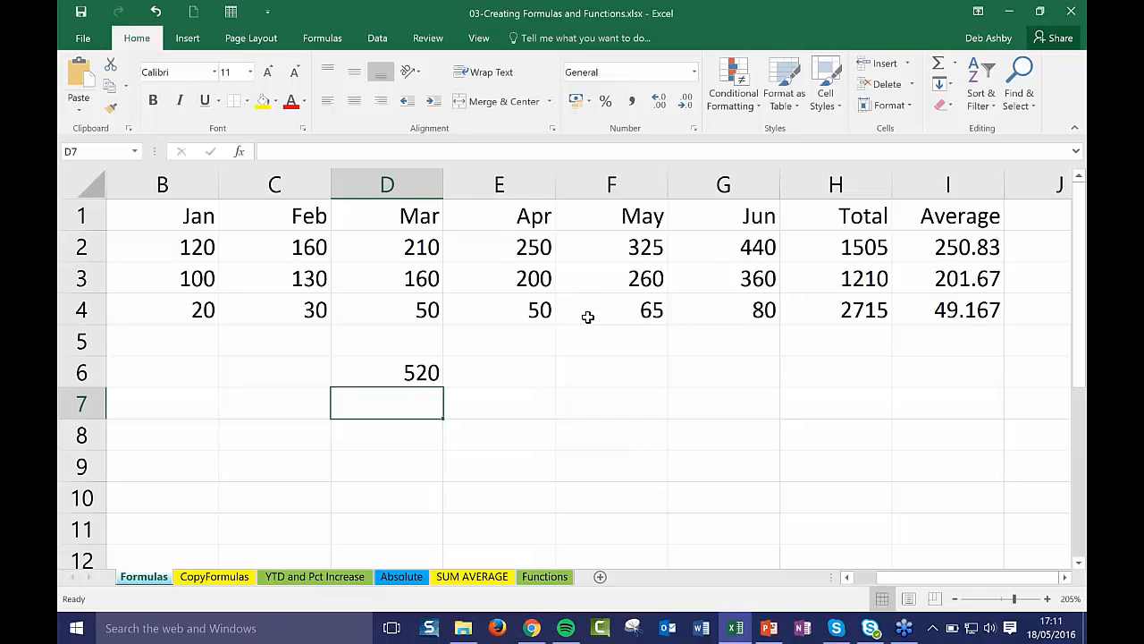
Subtract the May overhead from the February overhead in E6 with the formula =C3-F3
{"action": "left_click", "coordinate": [510, 404]}
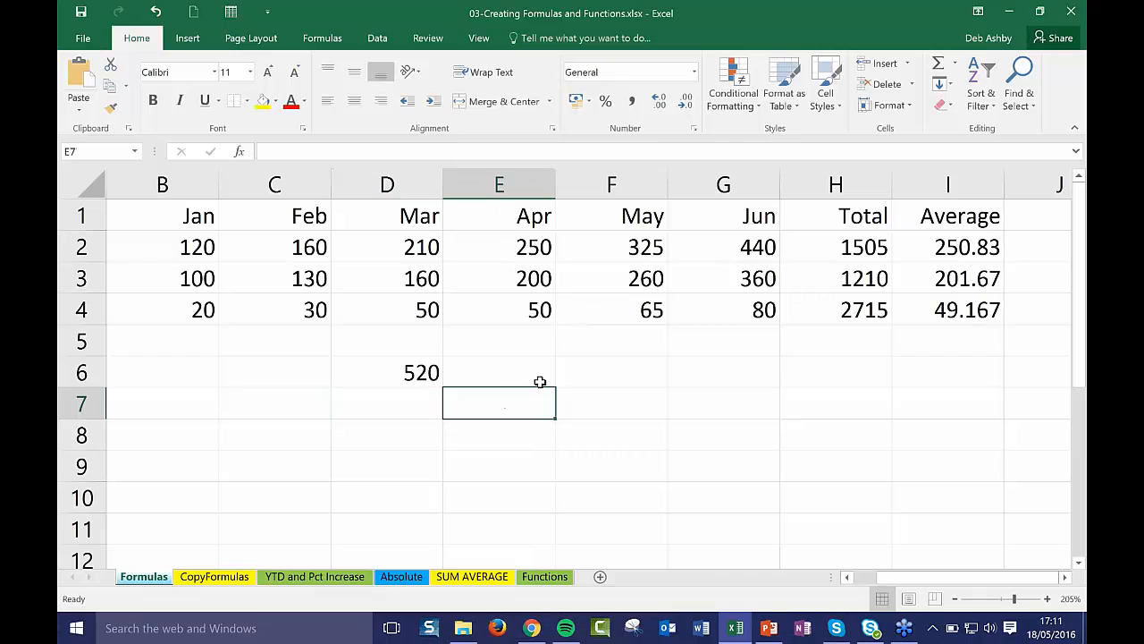
{"action": "left_click", "coordinate": [532, 375]}
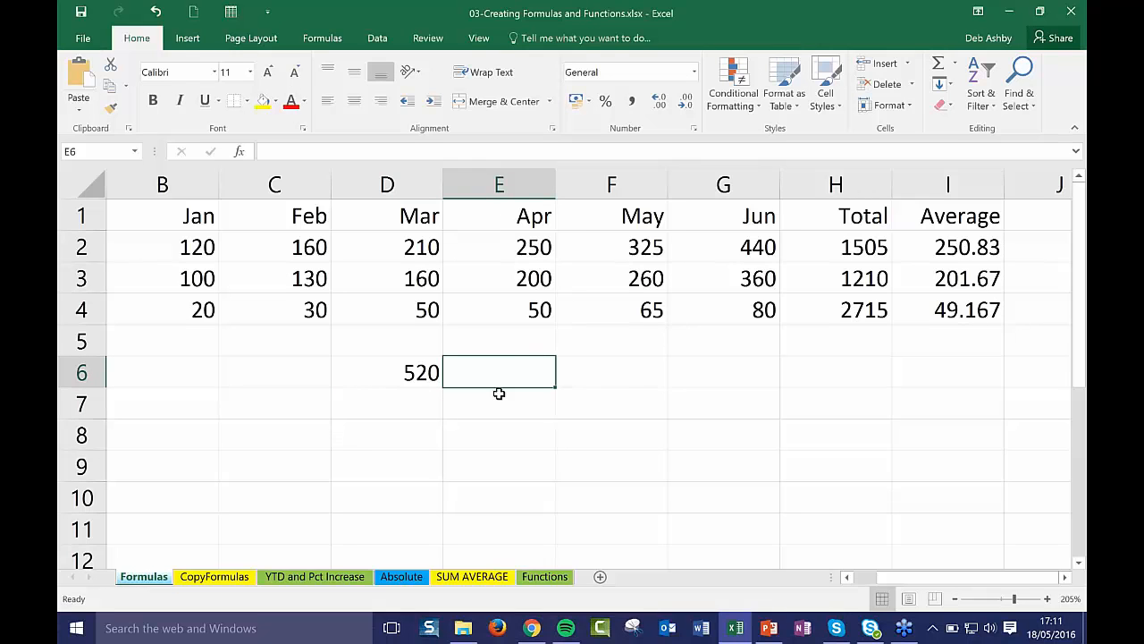
{"action": "type", "text": "="}
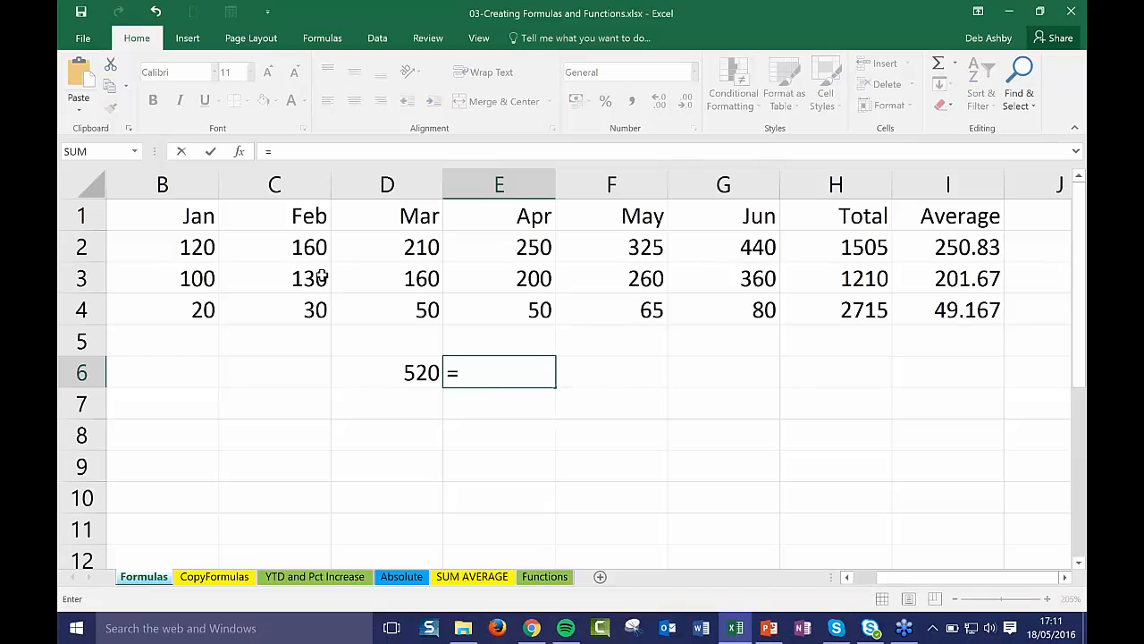
{"action": "left_click", "coordinate": [320, 278]}
{"action": "type", "text": "-"}
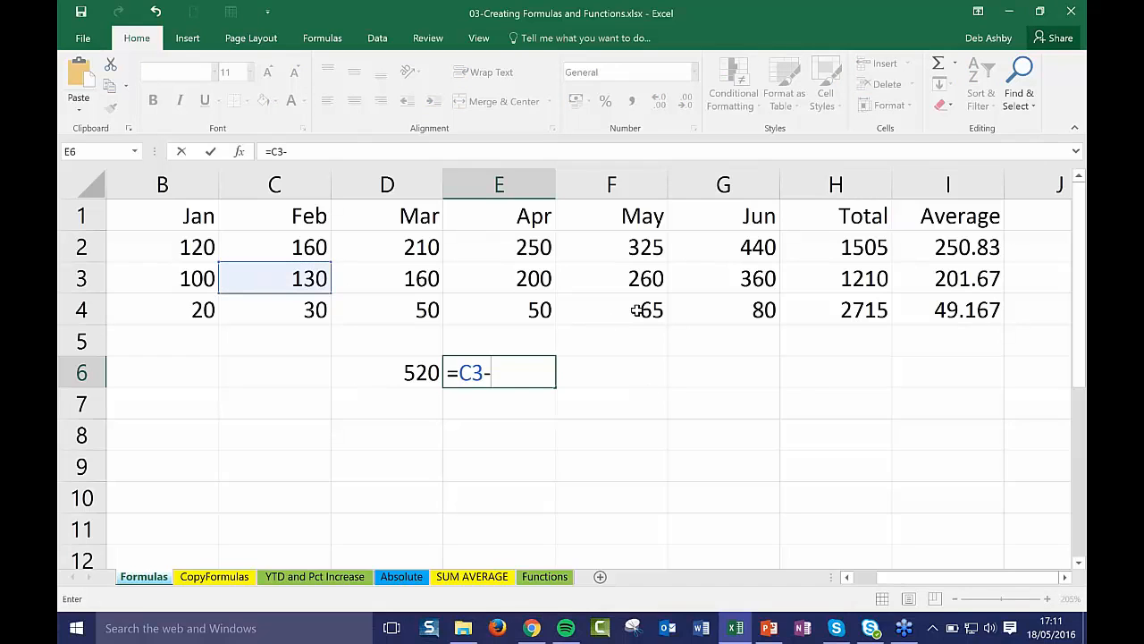
{"action": "left_click", "coordinate": [636, 279]}
{"action": "key", "text": "Return"}
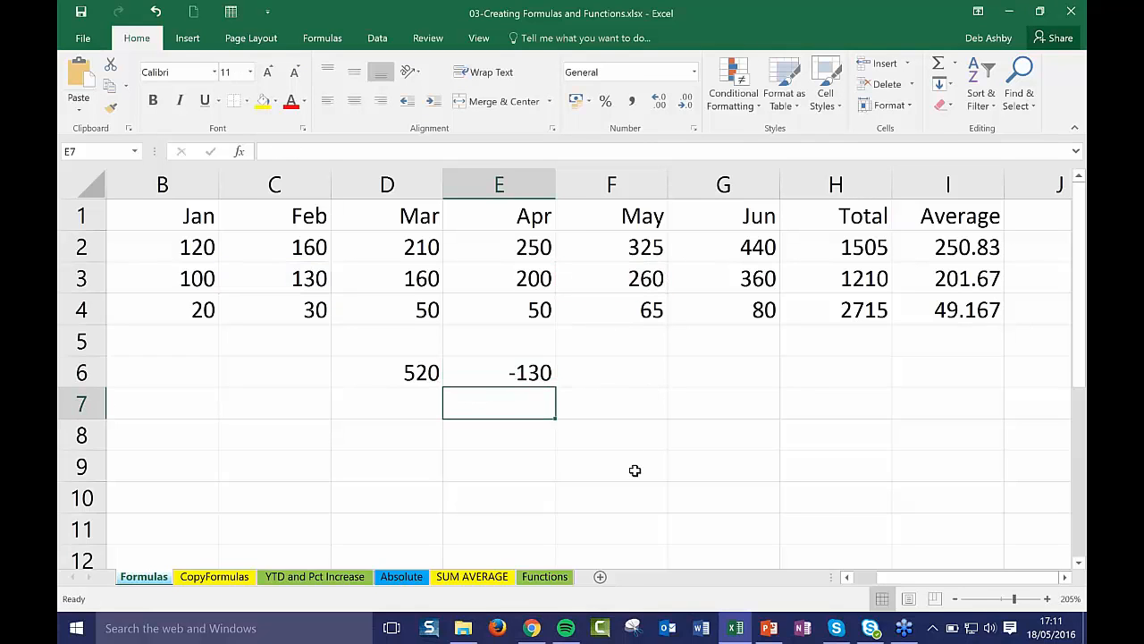
Clear the two practice formulas from E6 and D6
{"action": "left_click", "coordinate": [506, 378]}
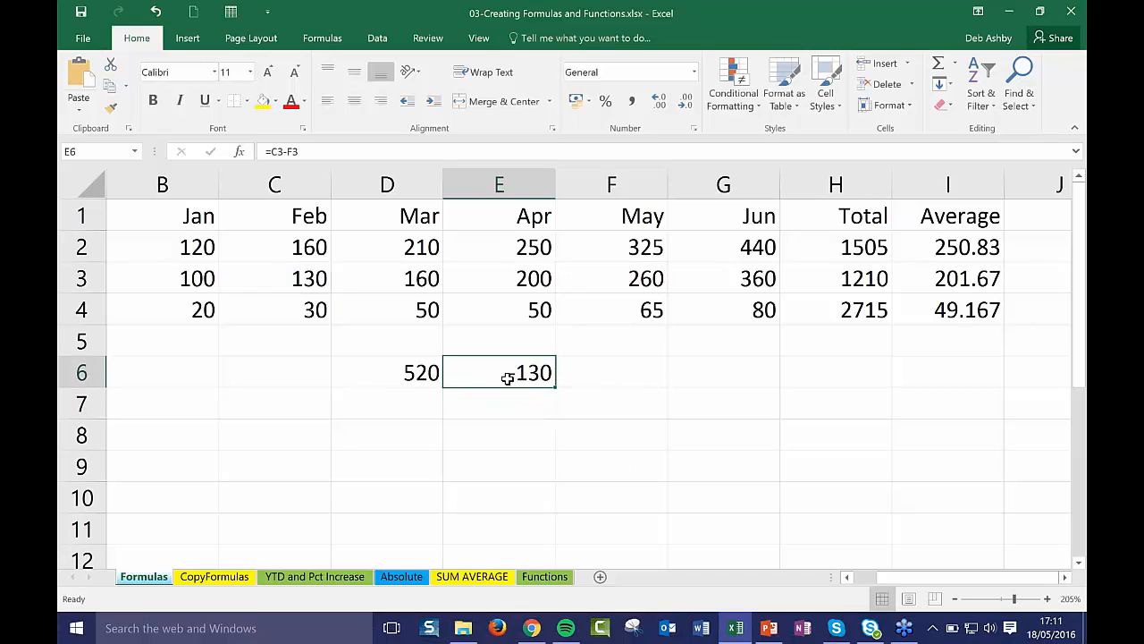
{"action": "double_click", "coordinate": [507, 378]}
{"action": "left_click", "coordinate": [396, 375]}
{"action": "double_click", "coordinate": [396, 375]}
{"action": "left_click", "coordinate": [657, 394]}
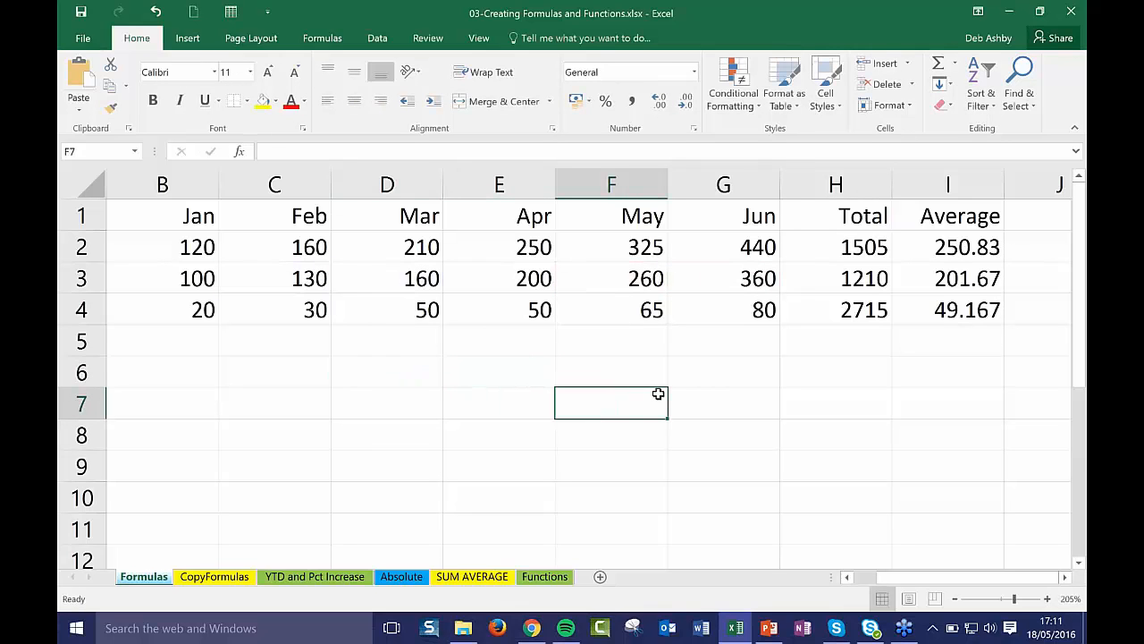
View the CopyFormulas sheet and its incomplete Profits row
{"action": "left_click", "coordinate": [214, 577]}
{"action": "left_click_drag", "start_coordinate": [423, 433], "coordinate": [403, 402]}
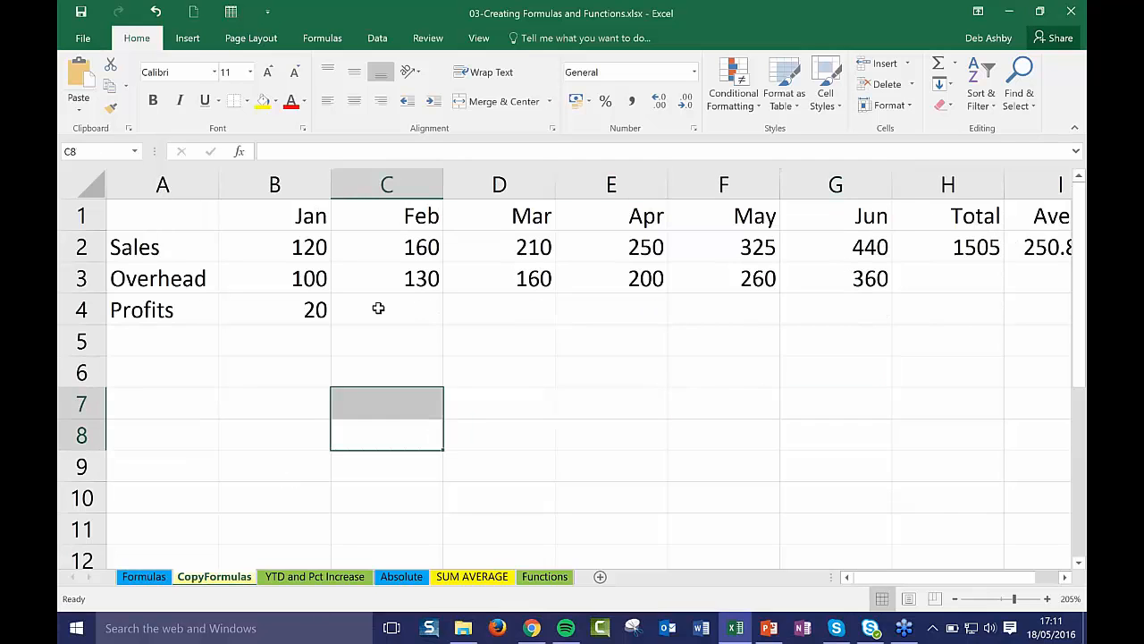
{"action": "left_click", "coordinate": [378, 306]}
{"action": "left_click", "coordinate": [849, 393]}
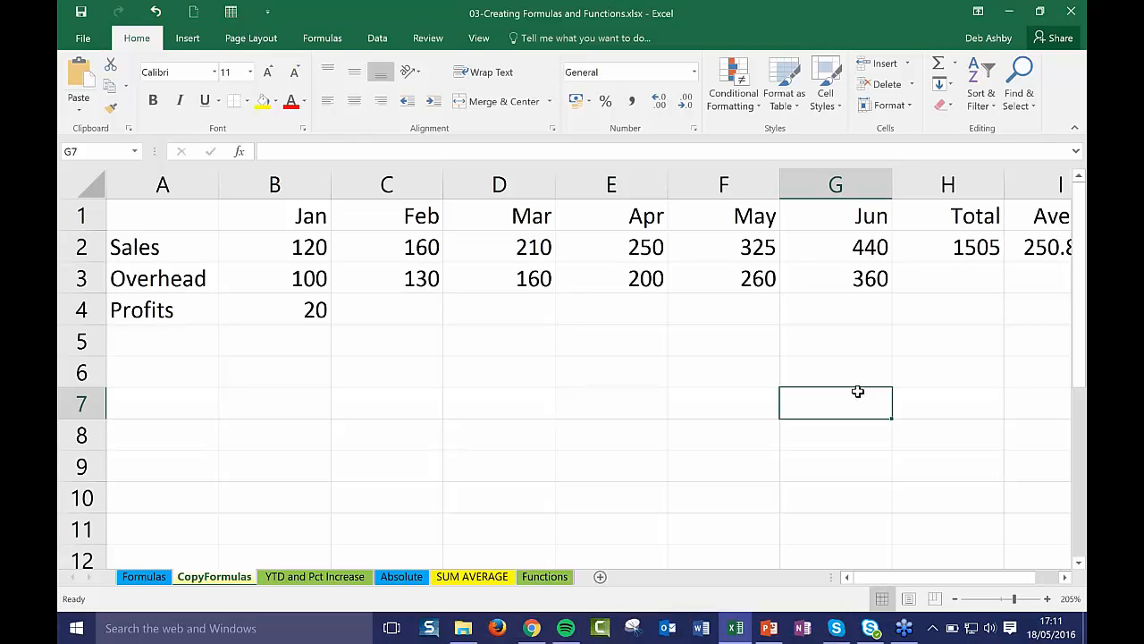
Open the YTD and Pct Increase sheet and go to the Pct Increase row
{"action": "left_click", "coordinate": [336, 581]}
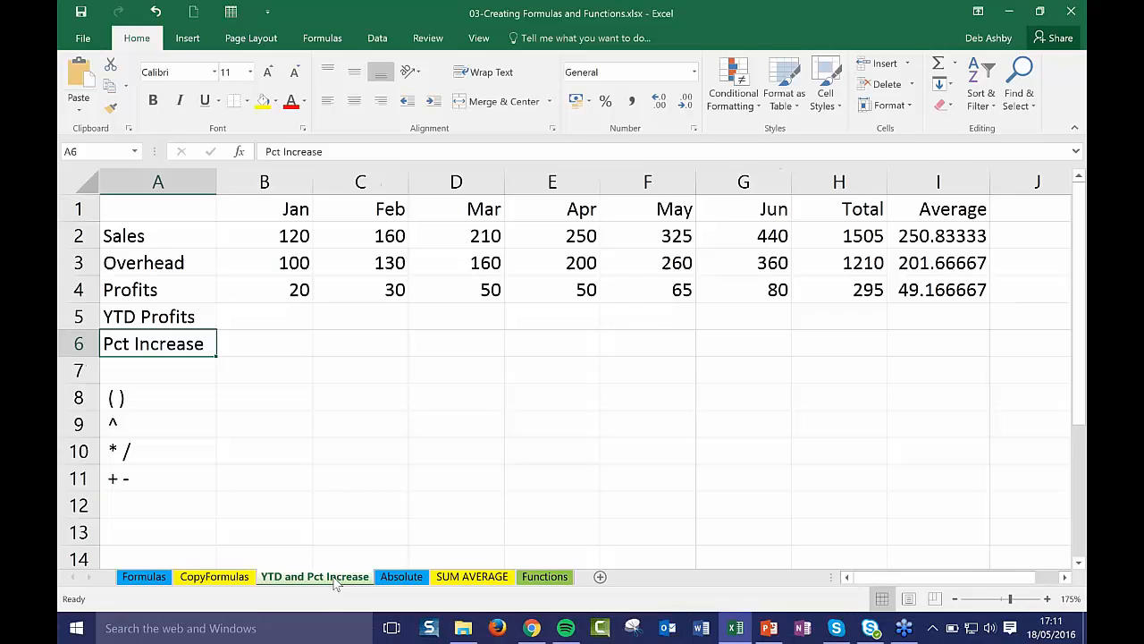
{"action": "left_click", "coordinate": [284, 343]}
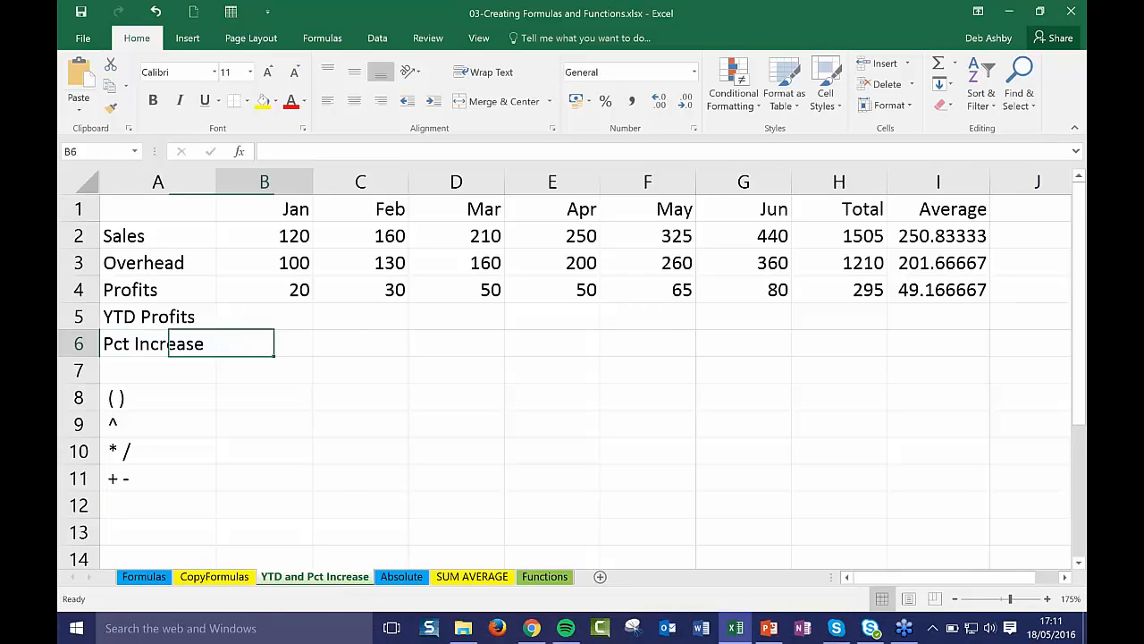
{"action": "left_click", "coordinate": [452, 349]}
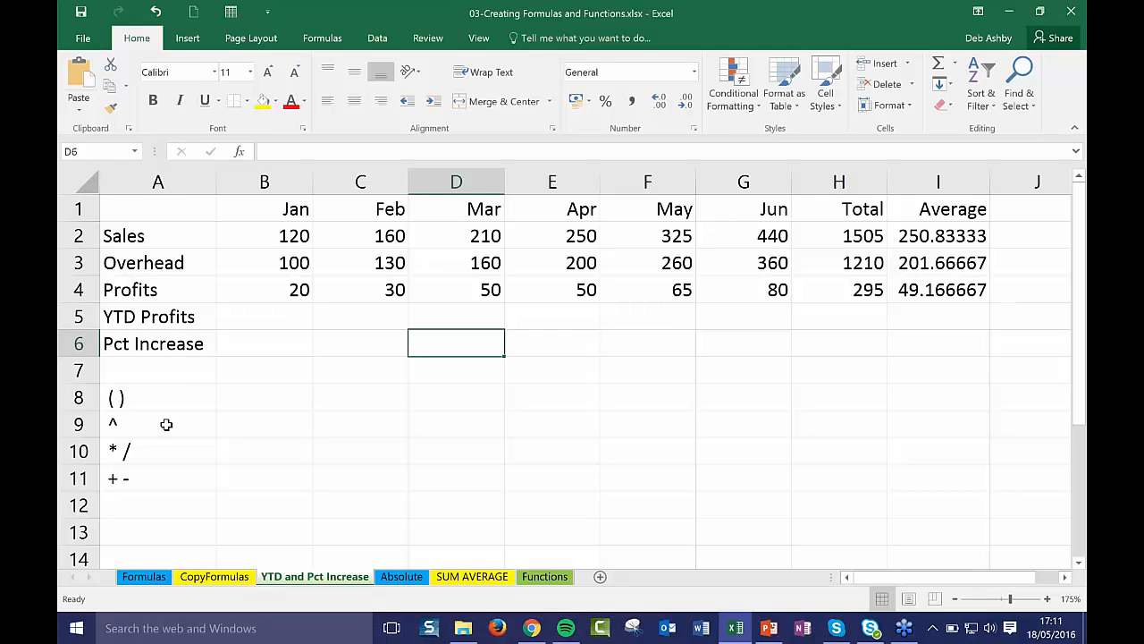
Examine the operator precedence list in A8:A11, from parentheses down to addition and subtraction and back up
{"action": "left_click", "coordinate": [196, 401]}
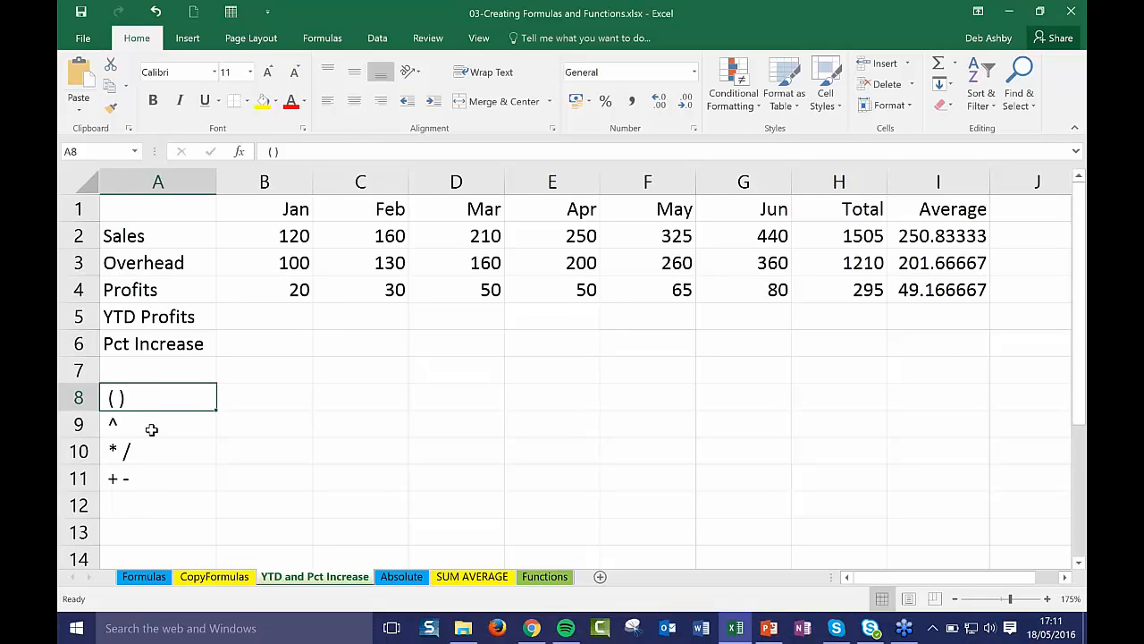
{"action": "left_click", "coordinate": [148, 428]}
{"action": "left_click", "coordinate": [151, 454]}
{"action": "left_click", "coordinate": [152, 479]}
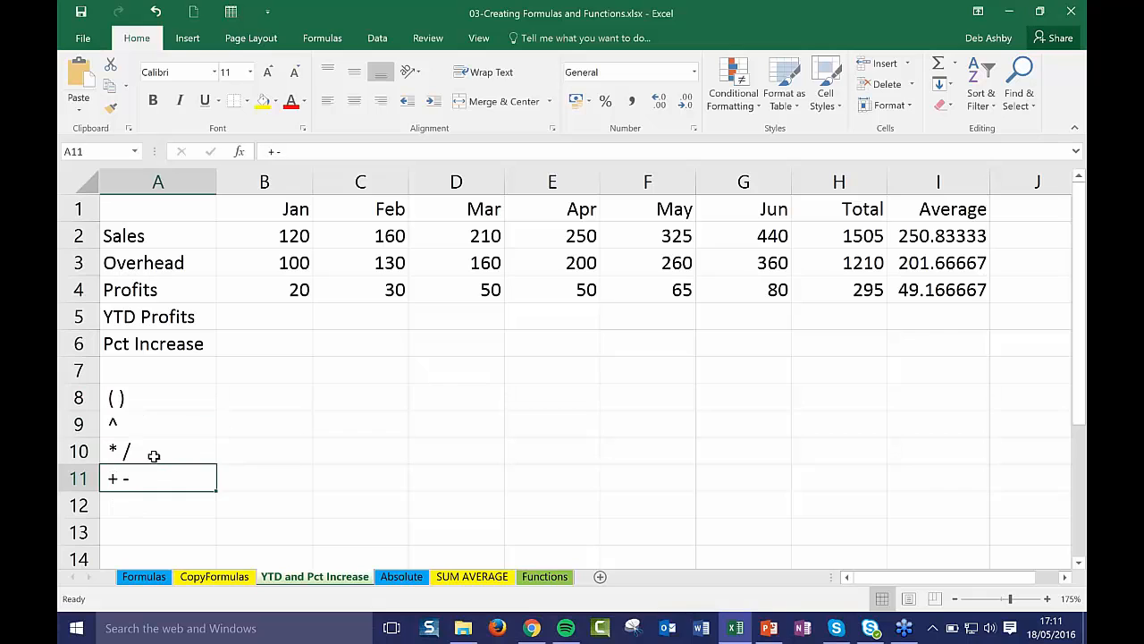
{"action": "left_click", "coordinate": [153, 453]}
{"action": "left_click", "coordinate": [153, 427]}
{"action": "left_click", "coordinate": [170, 395]}
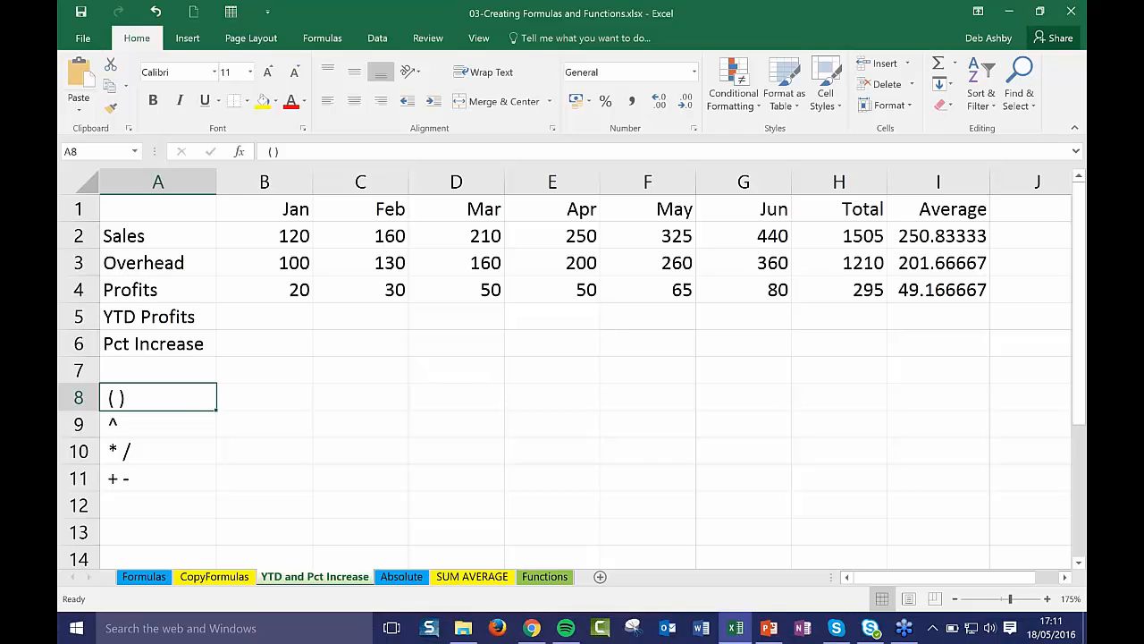
Enter the order-of-operations acronym BODMAS in C8, beside the operator precedence list
{"action": "left_click", "coordinate": [344, 404]}
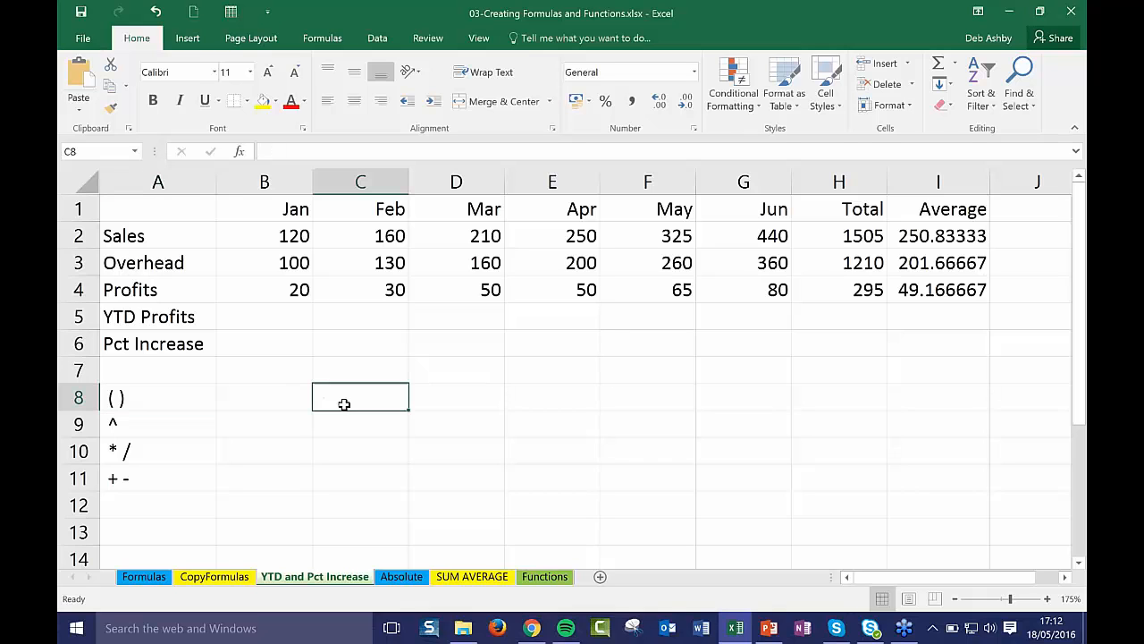
{"action": "key", "text": "Caps_Lock"}
{"action": "type", "text": "BODMAS"}
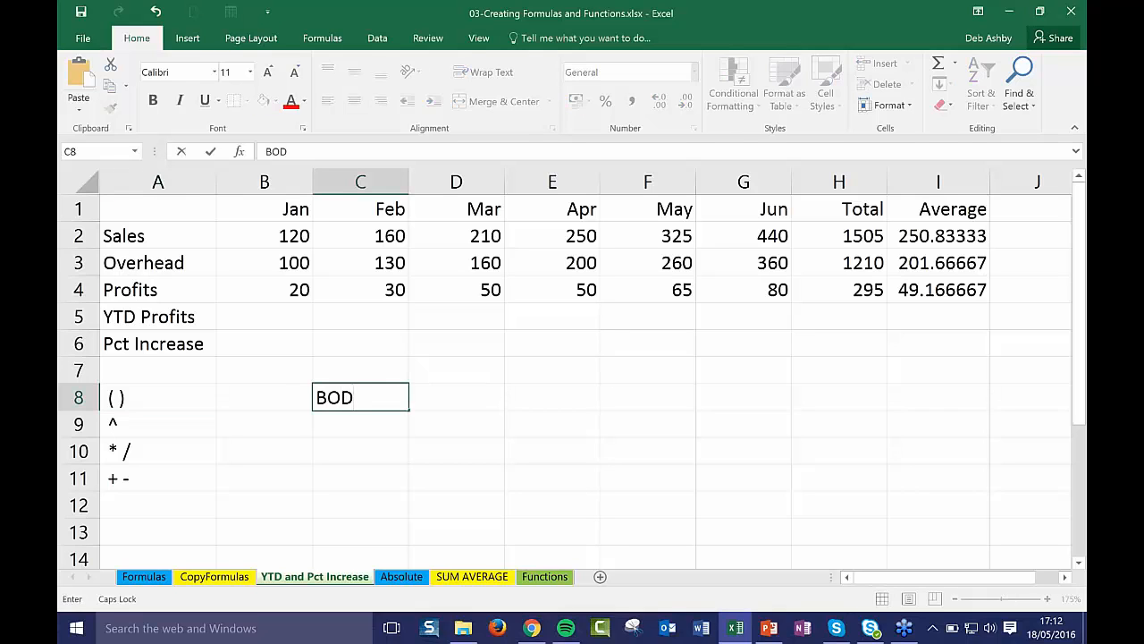
{"action": "left_click", "coordinate": [490, 403]}
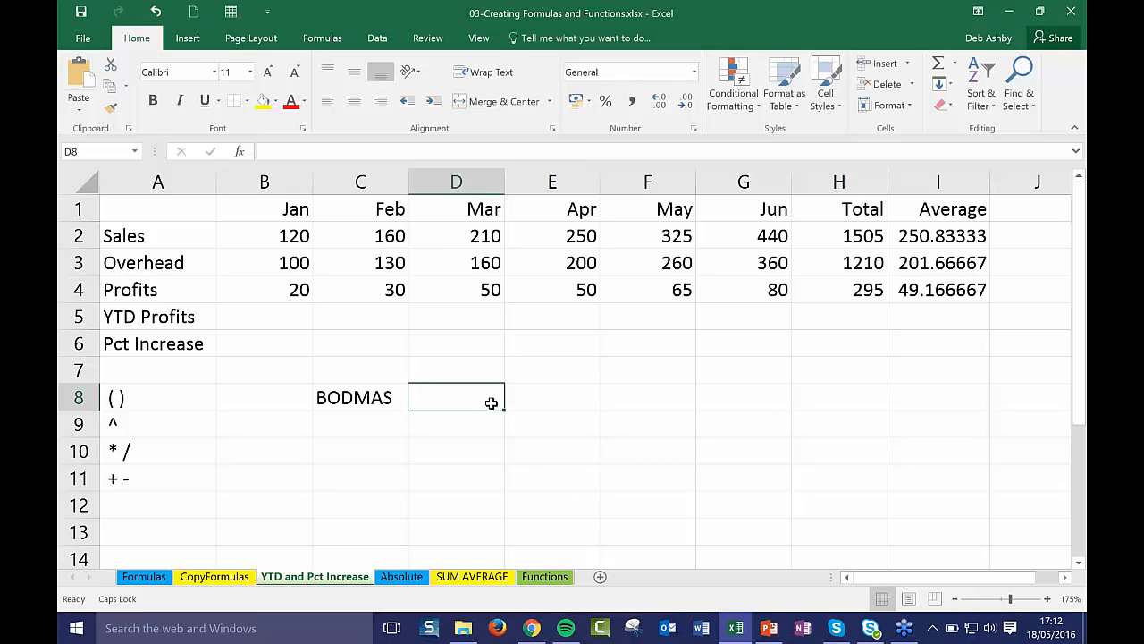
Enter the test formula =10+2/2 in D10 to demonstrate operator precedence without parentheses
{"action": "left_click", "coordinate": [116, 453]}
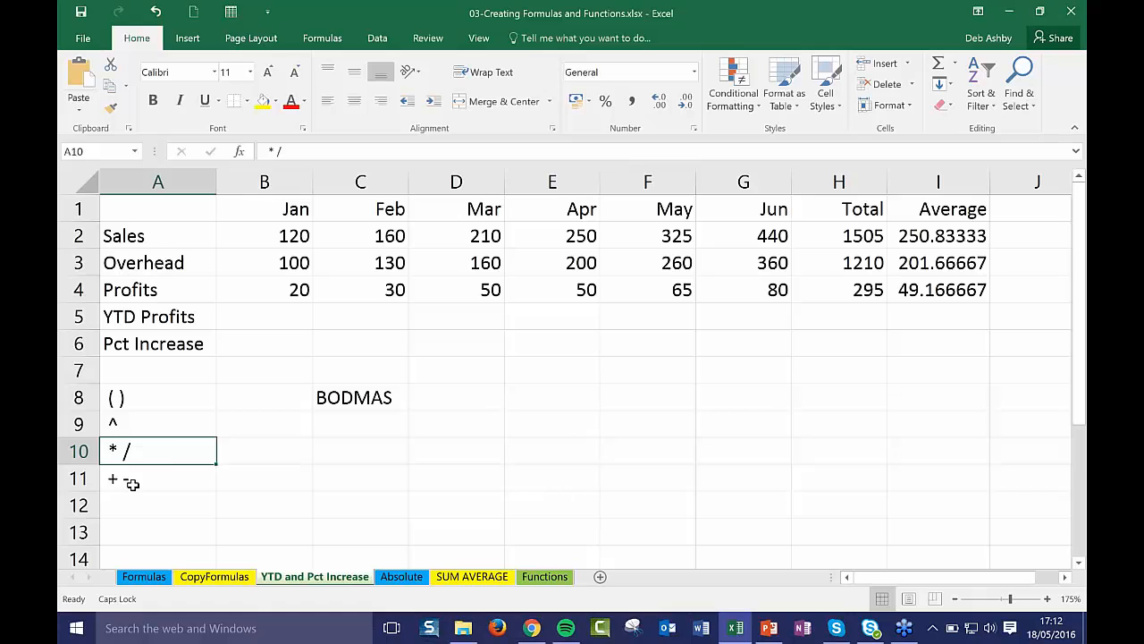
{"action": "left_click", "coordinate": [180, 484]}
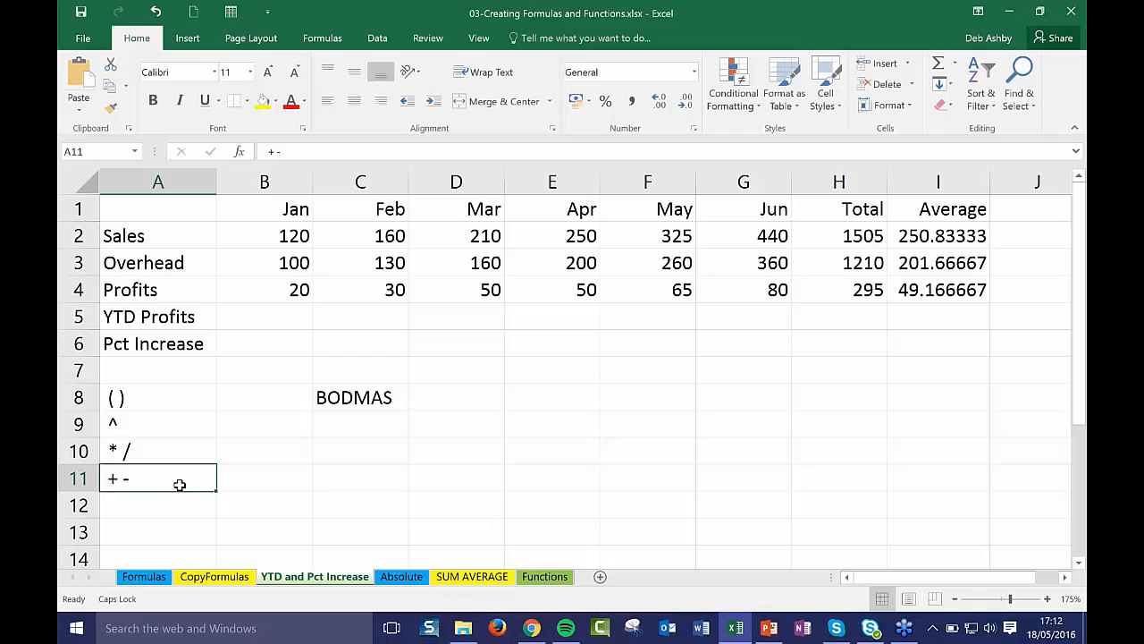
{"action": "left_click", "coordinate": [268, 313]}
{"action": "left_click", "coordinate": [383, 451]}
{"action": "left_click", "coordinate": [445, 455]}
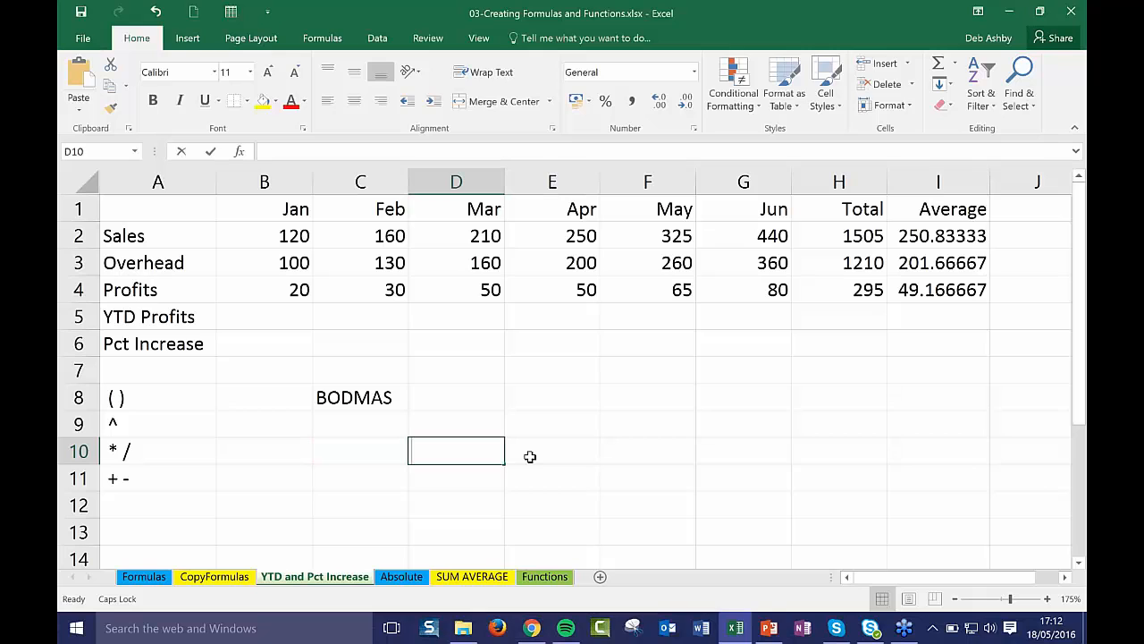
{"action": "type", "text": "="}
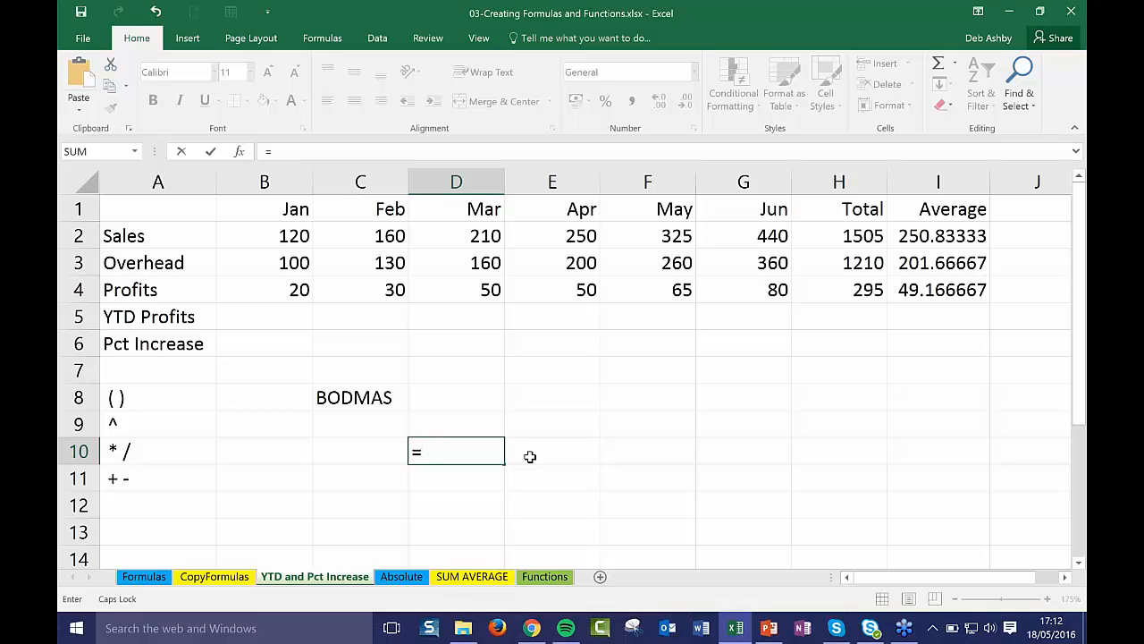
{"action": "type", "text": "10+"}
{"action": "key", "text": "Caps_Lock"}
{"action": "type", "text": "2/2"}
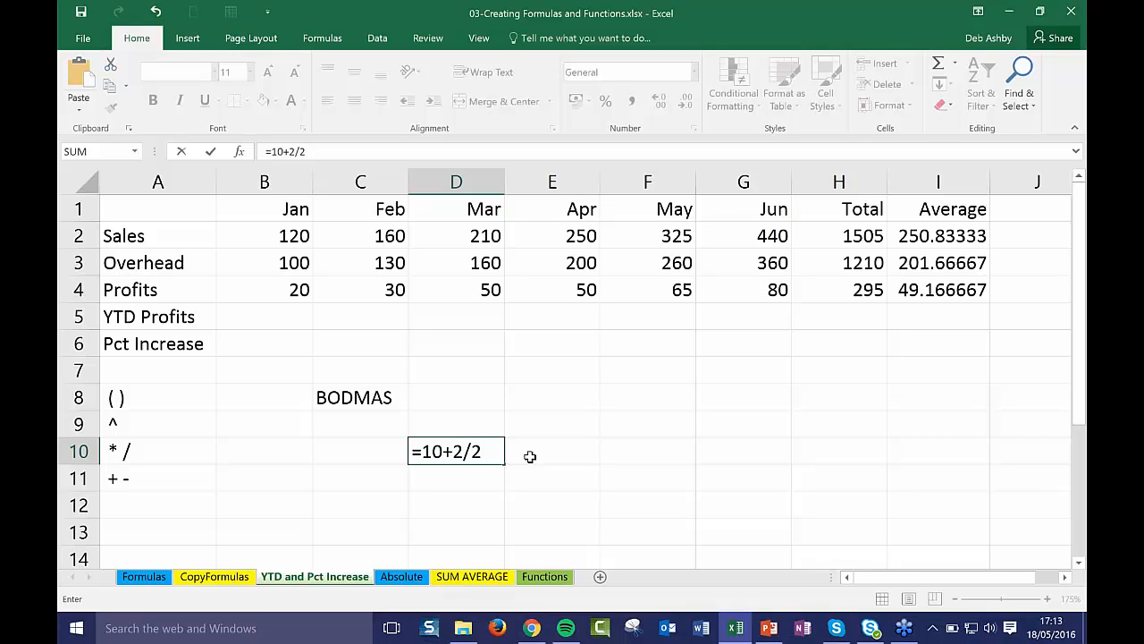
{"action": "key", "text": "Return"}
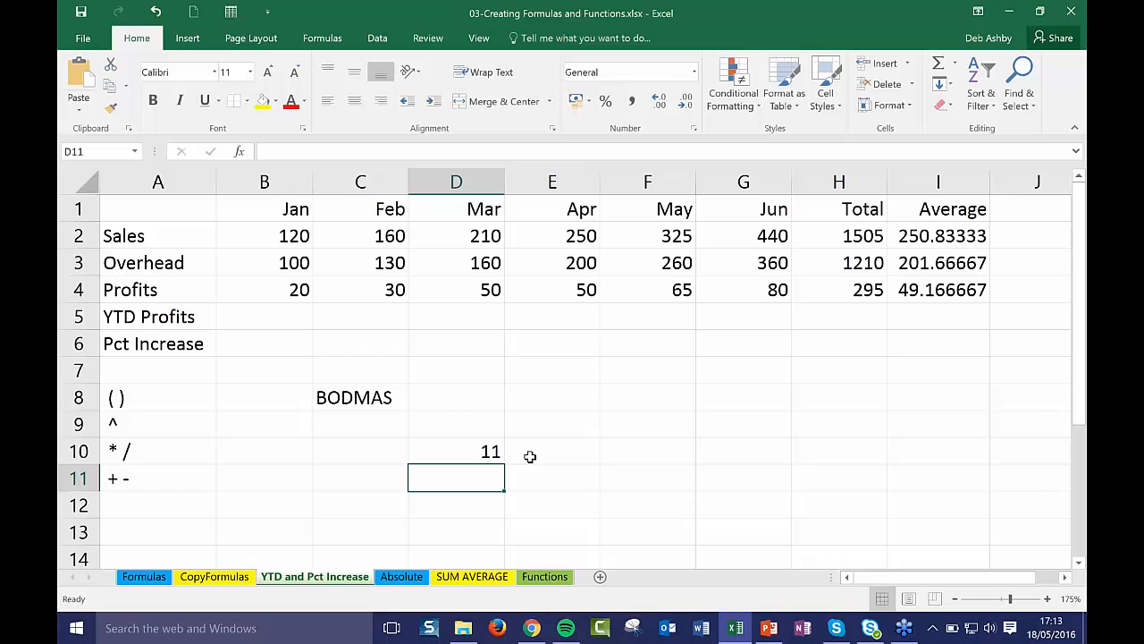
Review the test formula in D10 and clear it from the cell
{"action": "left_click", "coordinate": [458, 450]}
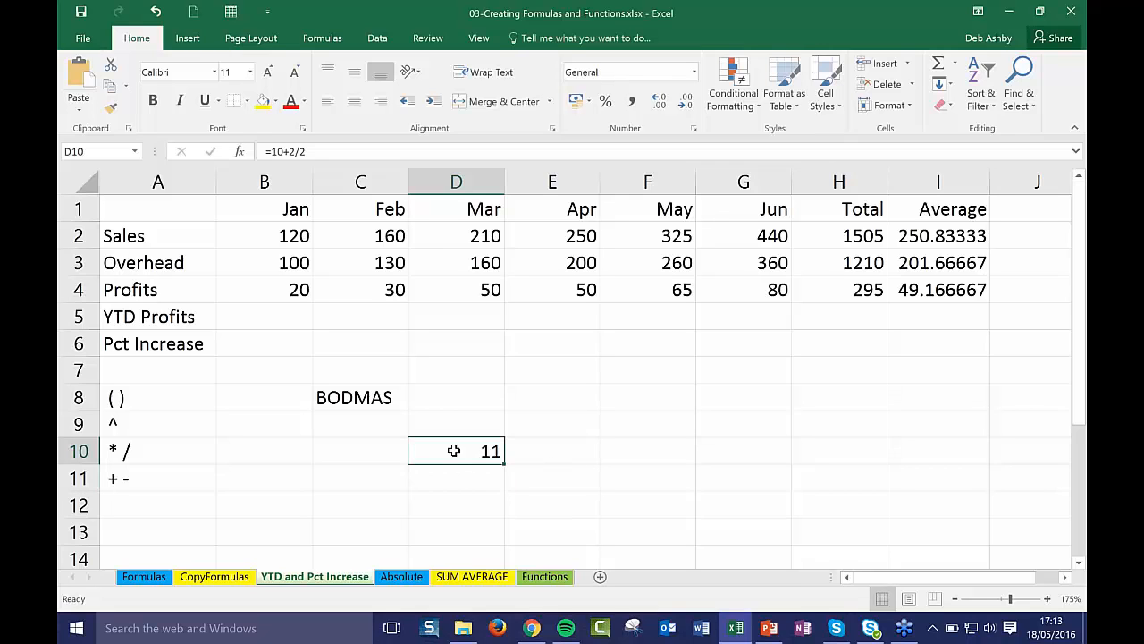
{"action": "key", "text": "F2"}
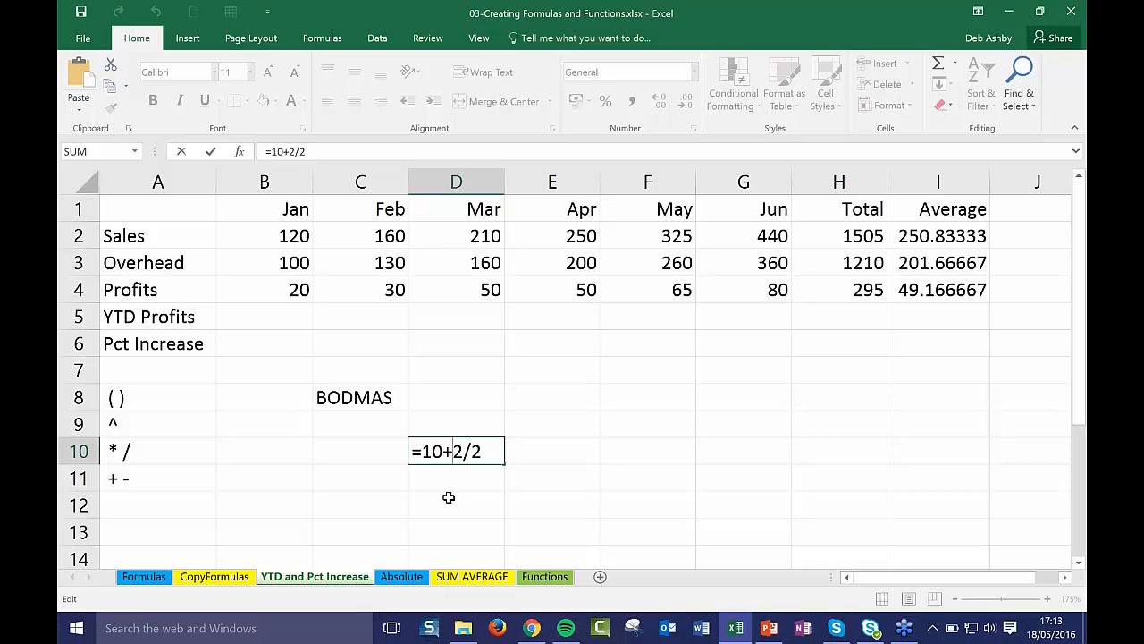
{"action": "left_click", "coordinate": [473, 476]}
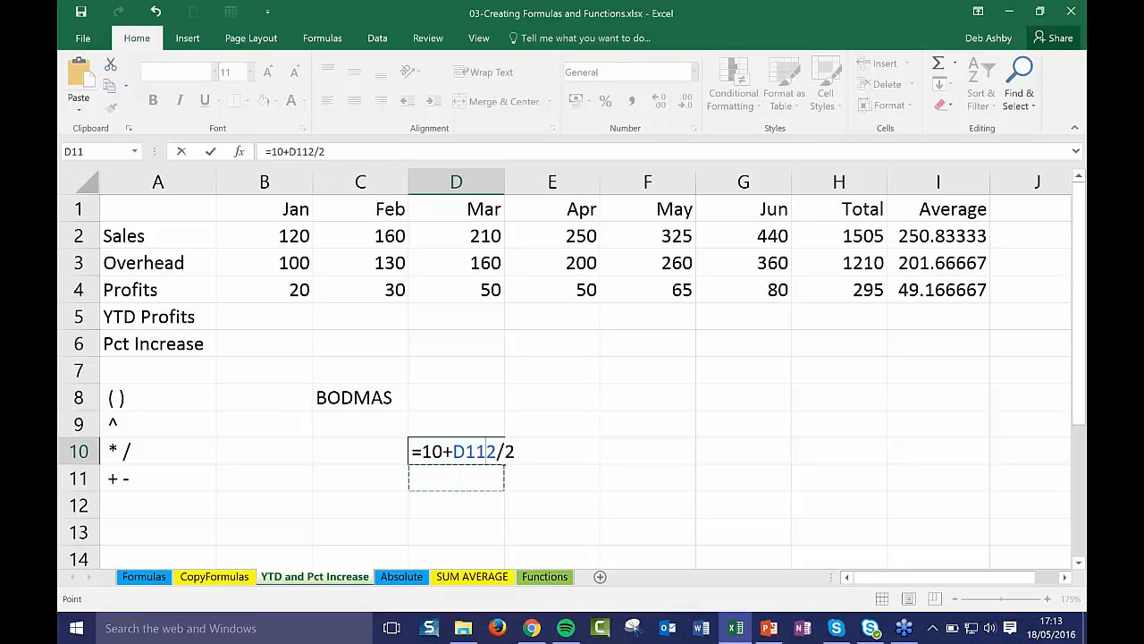
{"action": "left_click", "coordinate": [513, 452]}
{"action": "left_click_drag", "start_coordinate": [338, 151], "coordinate": [179, 150]}
{"action": "key", "text": "Delete"}
{"action": "left_click", "coordinate": [486, 480]}
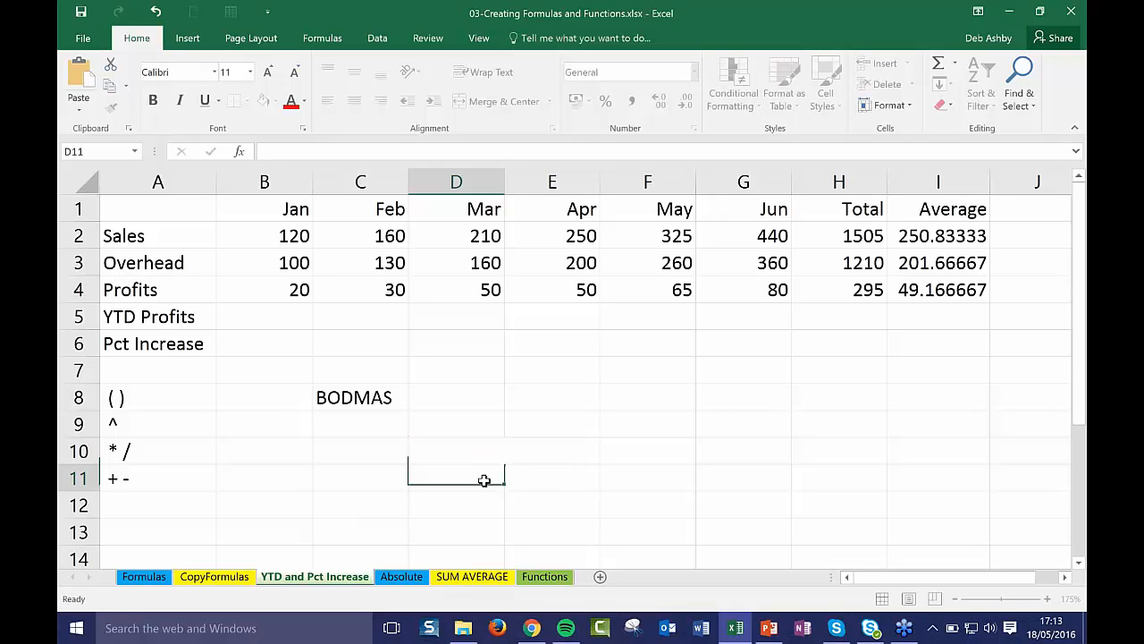
Enter the formula =SUM(10+2)/2 in D10 so that the addition is calculated before the division
{"action": "left_click", "coordinate": [437, 454]}
{"action": "type", "text": "="}
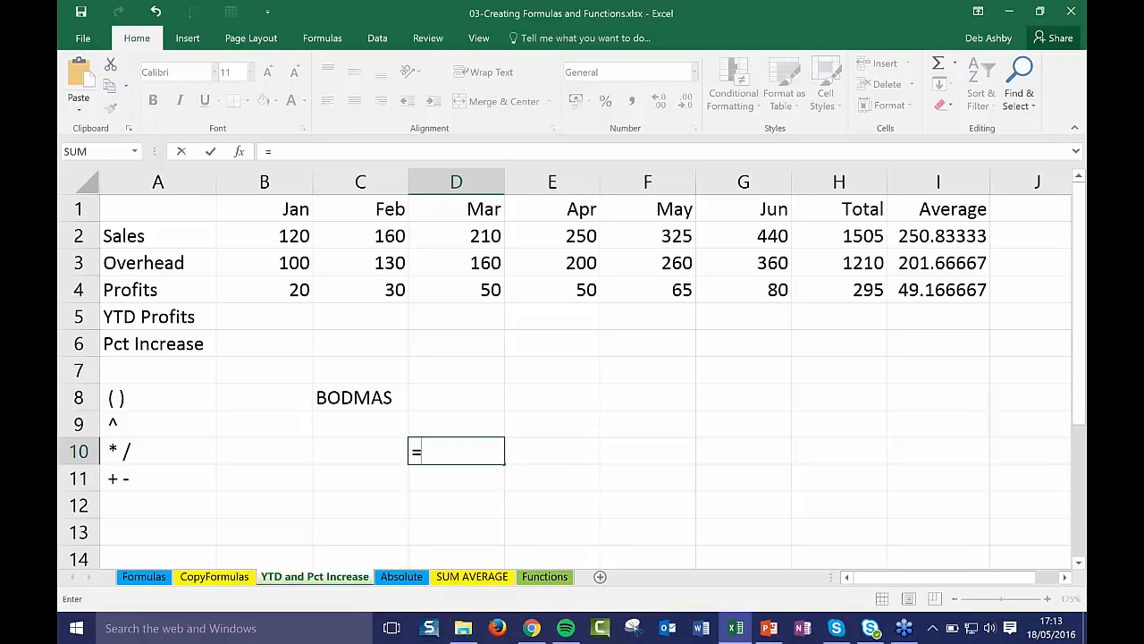
{"action": "type", "text": "SUM"}
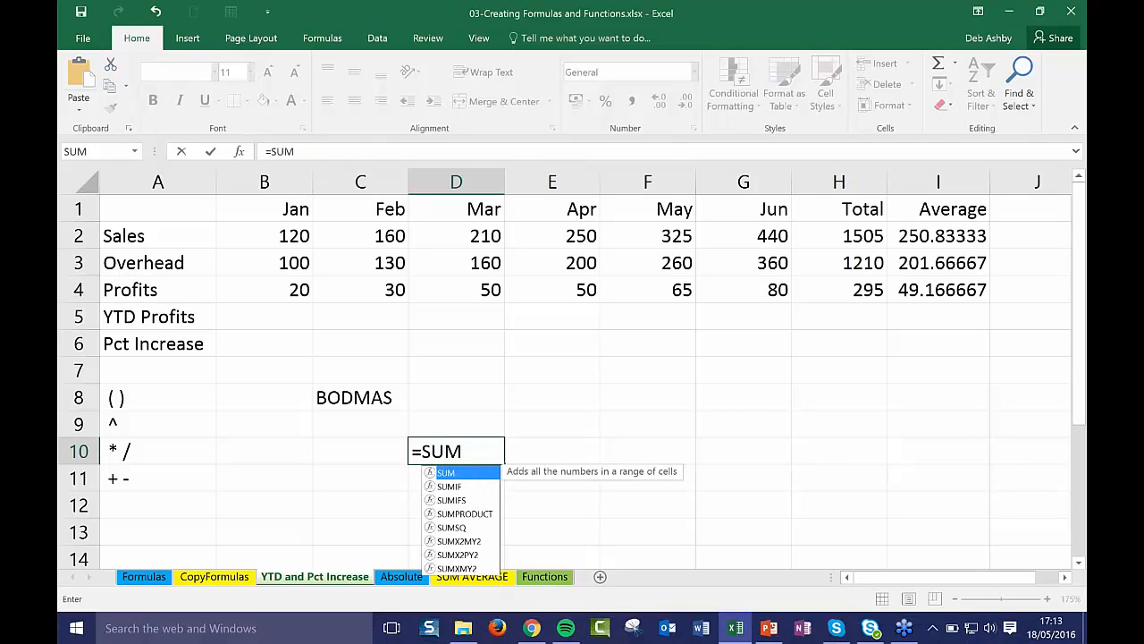
{"action": "type", "text": "("}
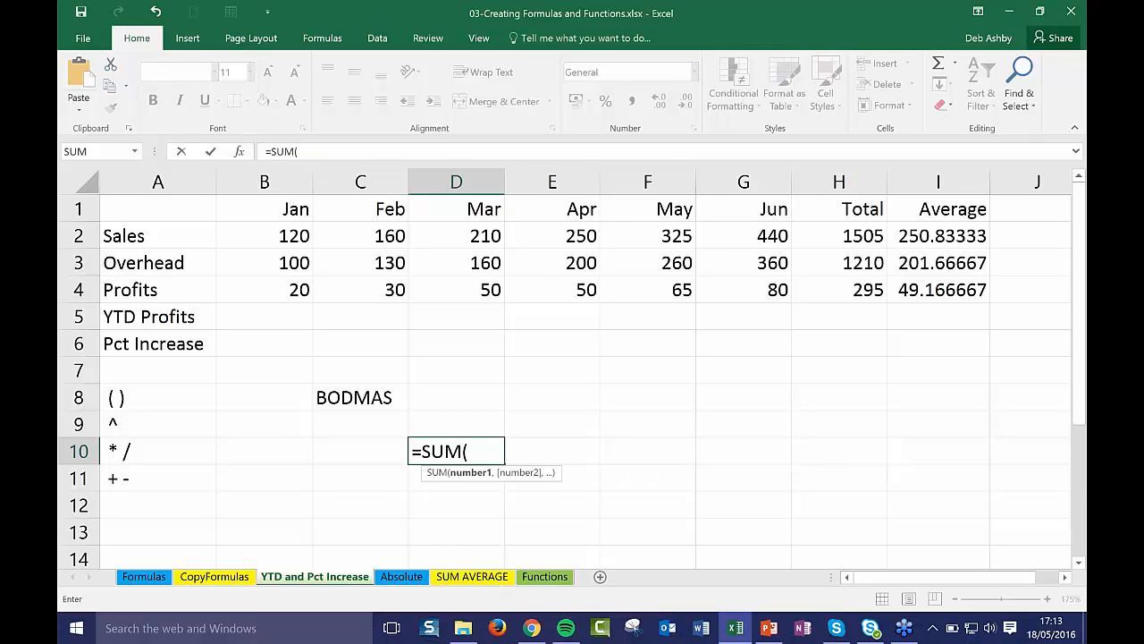
{"action": "type", "text": "10+2)/2"}
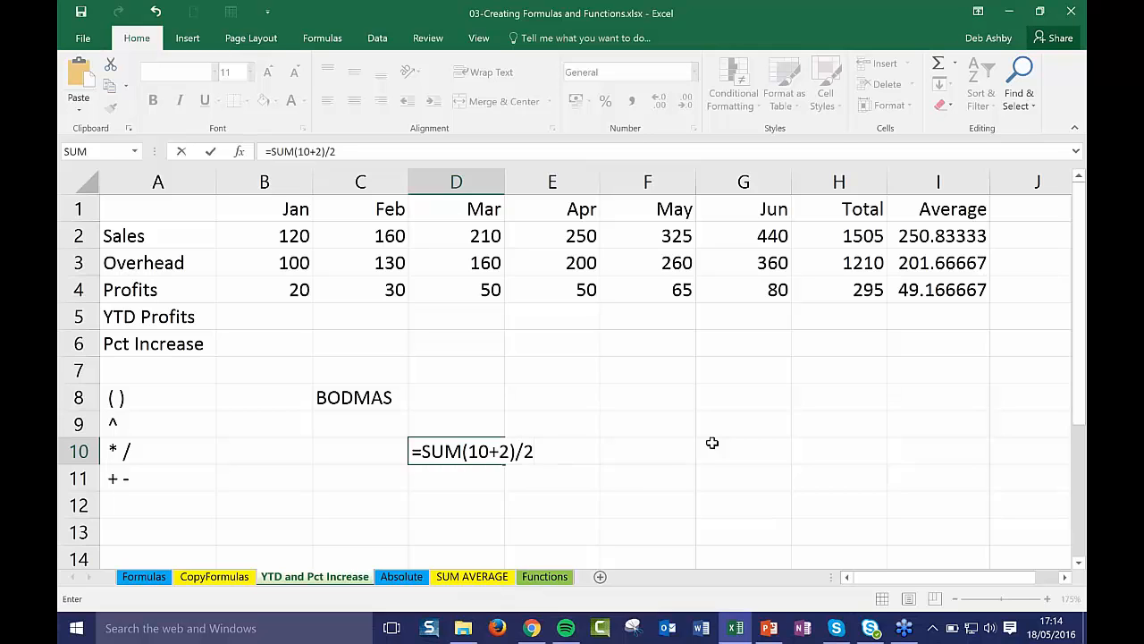
{"action": "key", "text": "Return"}
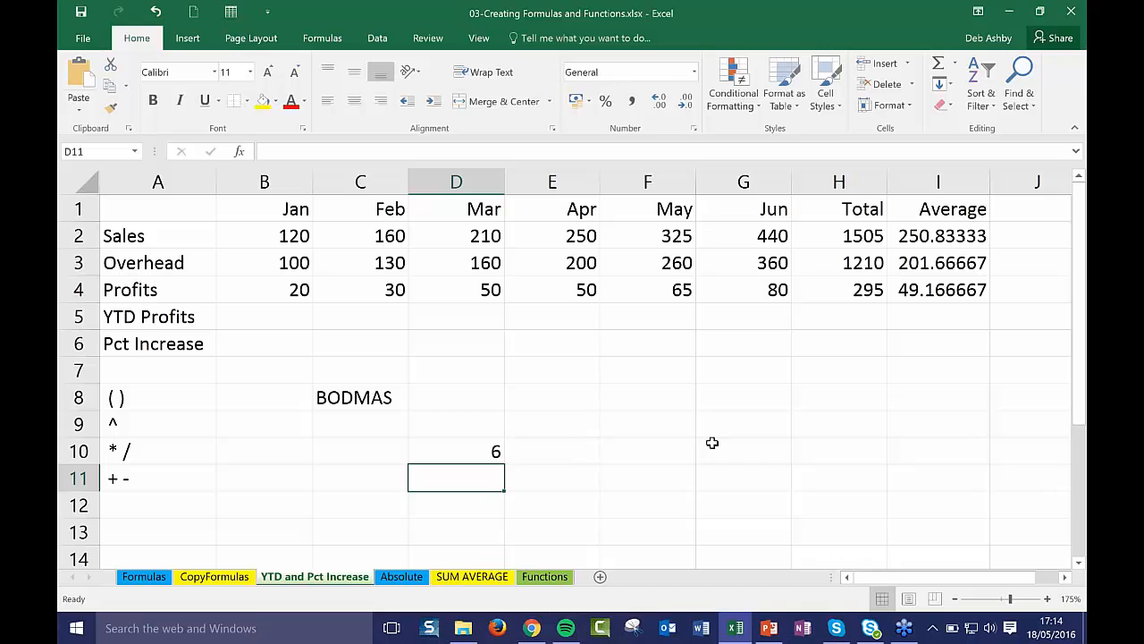
Compare the bracketed formula in D10 with the operator precedence list in A8:A11, going through its entries in order
{"action": "left_click", "coordinate": [455, 453]}
{"action": "double_click", "coordinate": [469, 444]}
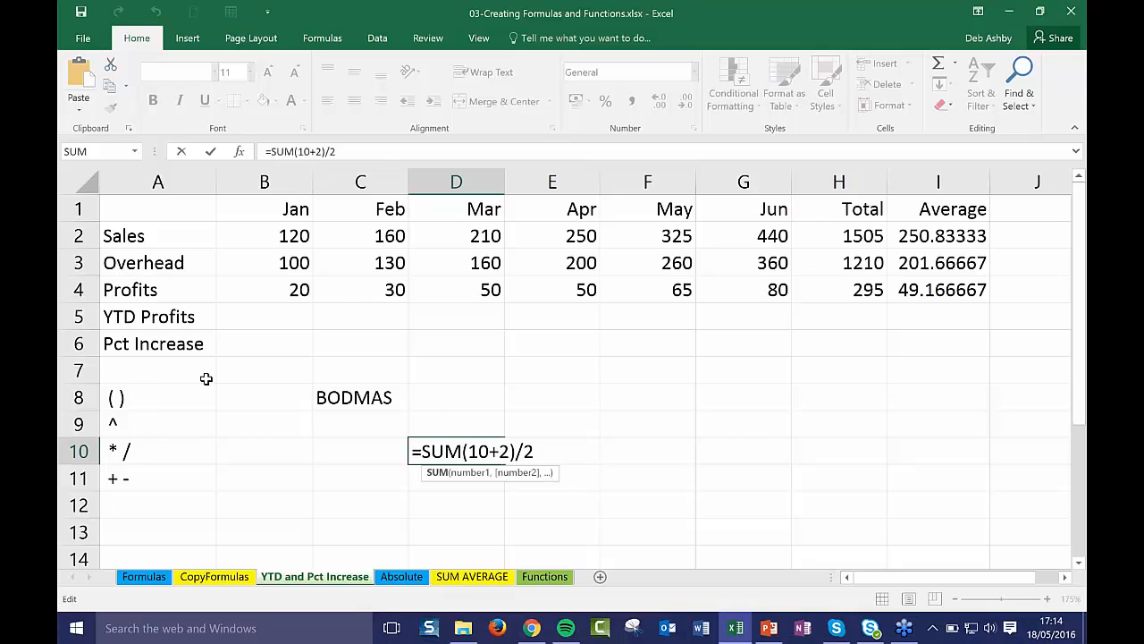
{"action": "left_click", "coordinate": [143, 401]}
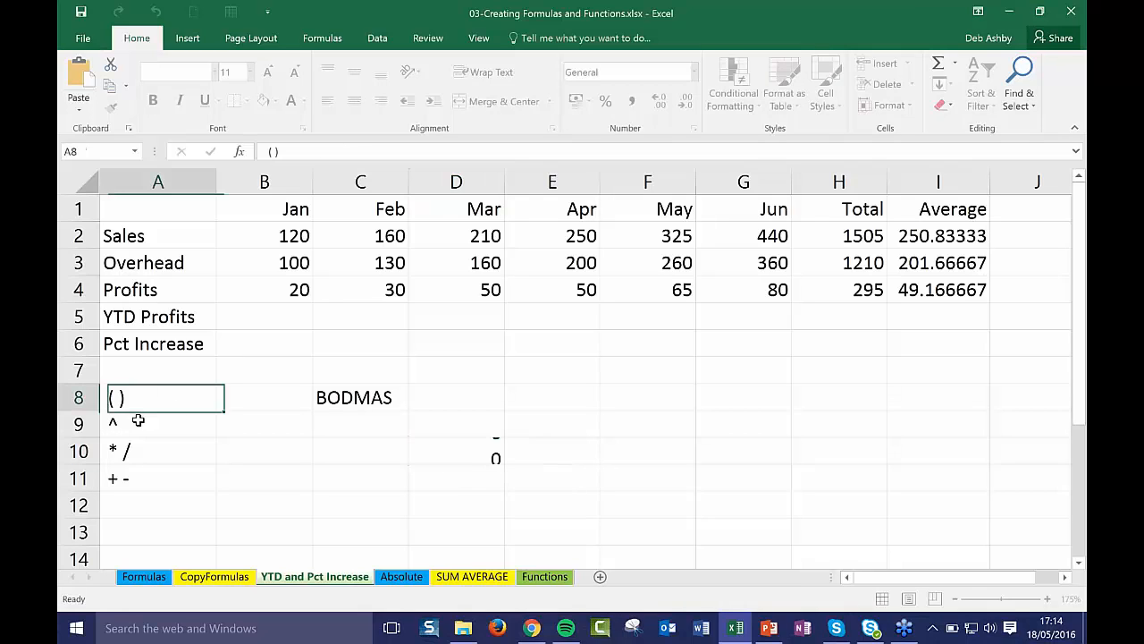
{"action": "left_click", "coordinate": [139, 421]}
{"action": "left_click", "coordinate": [139, 457]}
{"action": "left_click", "coordinate": [145, 475]}
{"action": "left_click", "coordinate": [143, 401]}
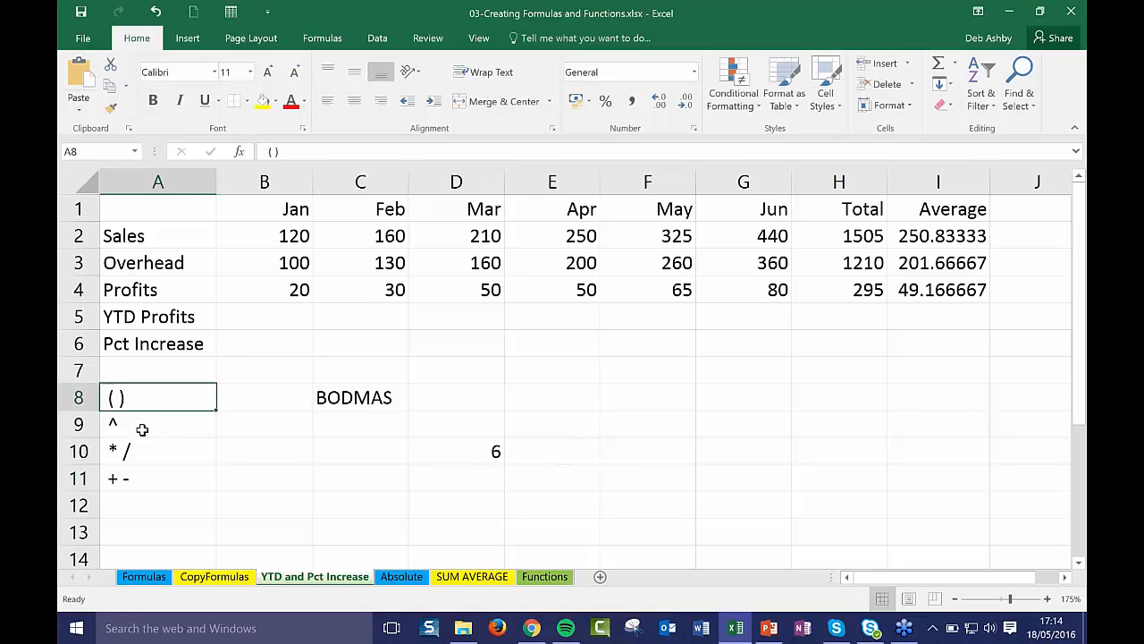
{"action": "left_click", "coordinate": [142, 426]}
{"action": "left_click", "coordinate": [147, 454]}
{"action": "left_click", "coordinate": [179, 500]}
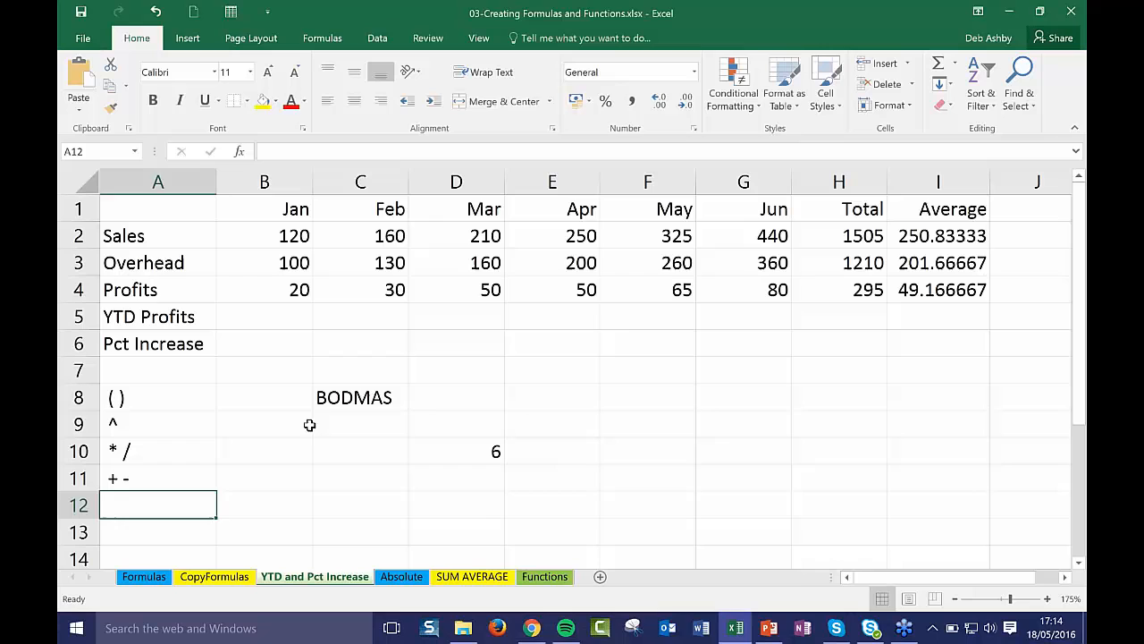
Delete the BODMAS acronym from C8
{"action": "left_click", "coordinate": [357, 397]}
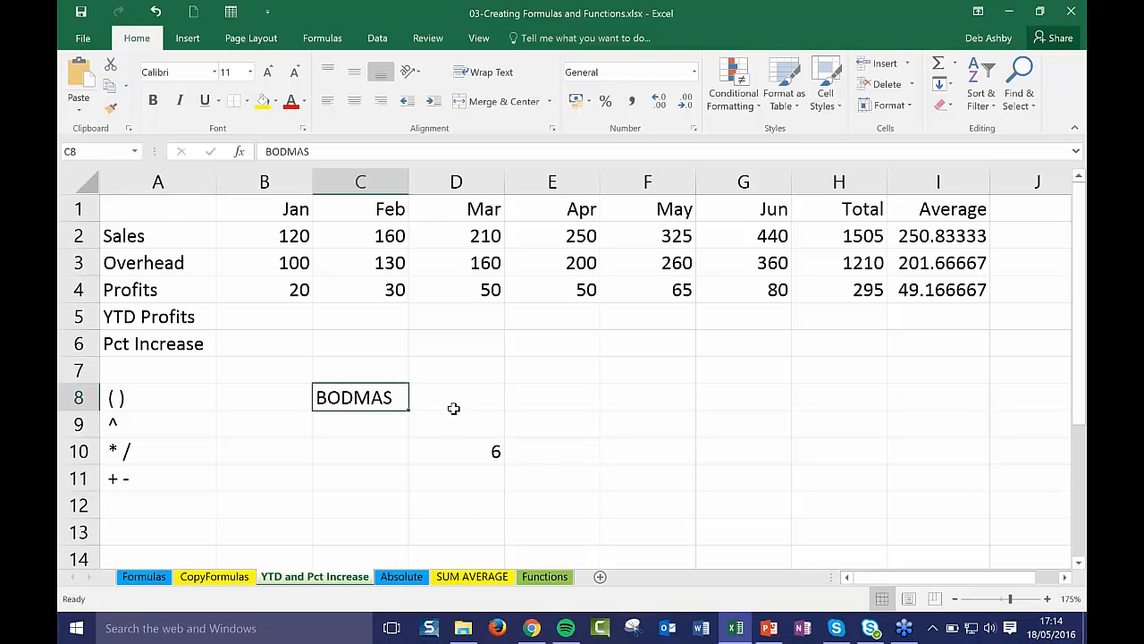
{"action": "left_click", "coordinate": [402, 506]}
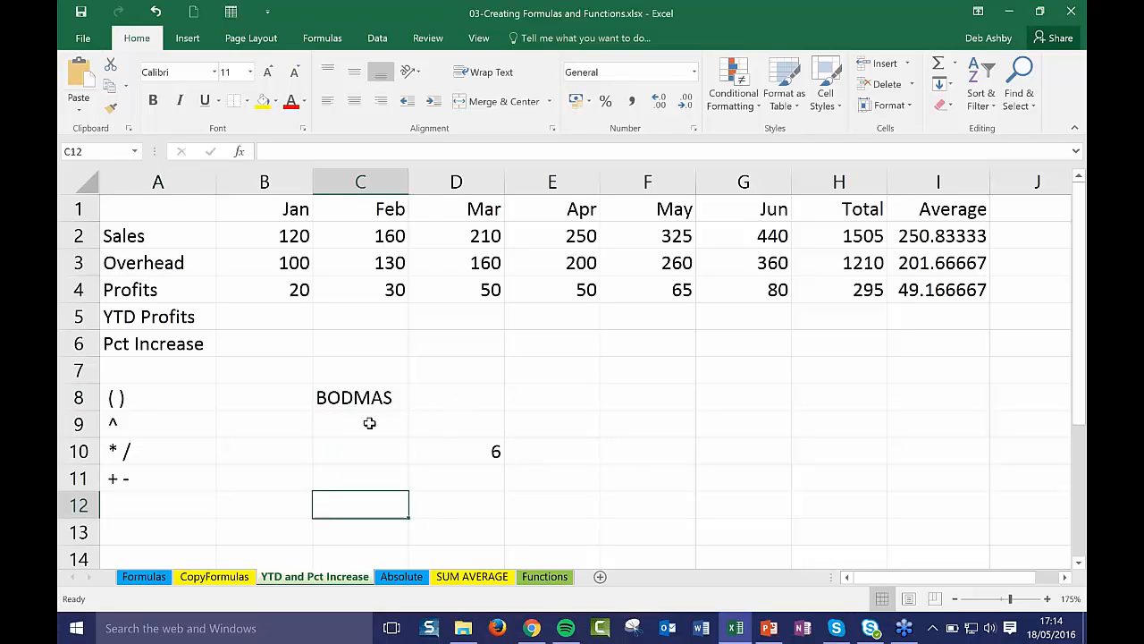
{"action": "double_click", "coordinate": [371, 398]}
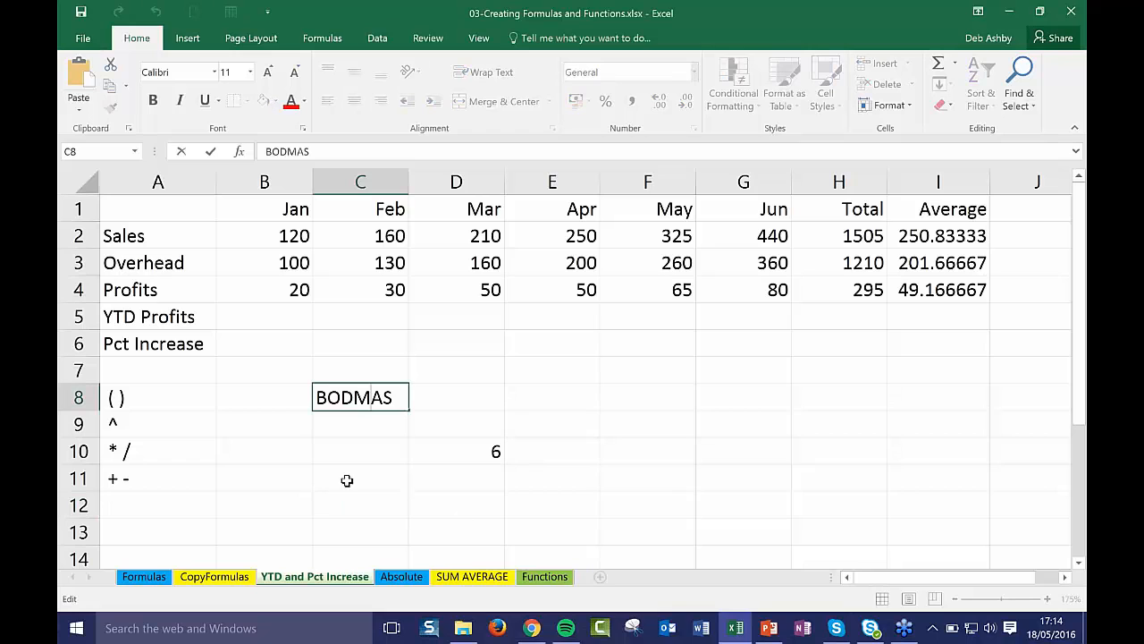
{"action": "double_click", "coordinate": [390, 398]}
{"action": "key", "text": "BackSpace"}
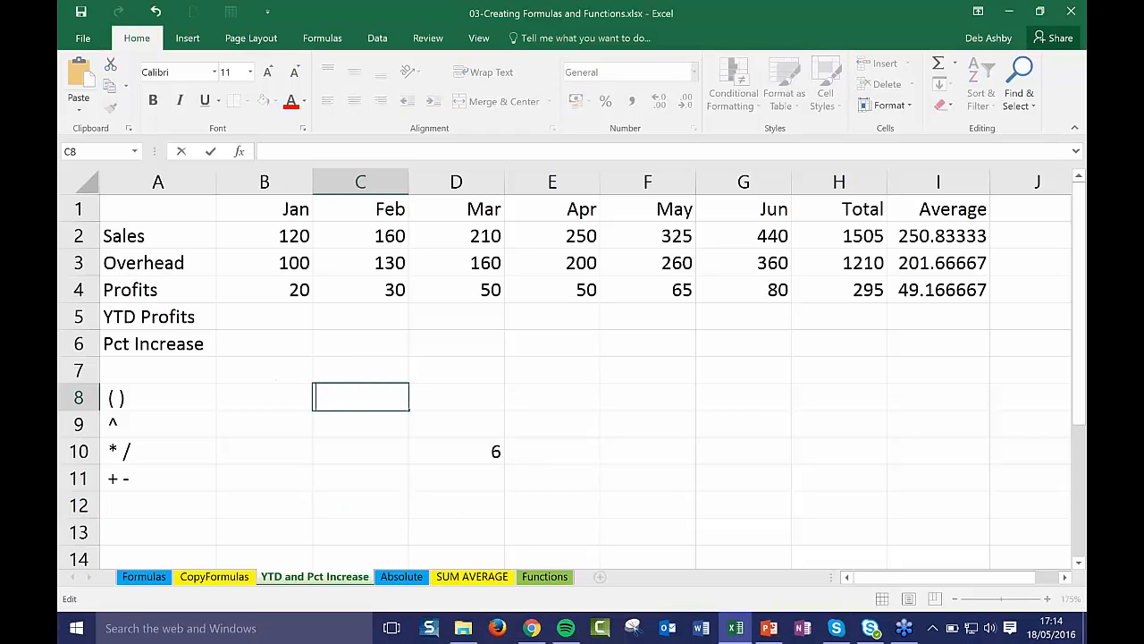
{"action": "left_click", "coordinate": [595, 418]}
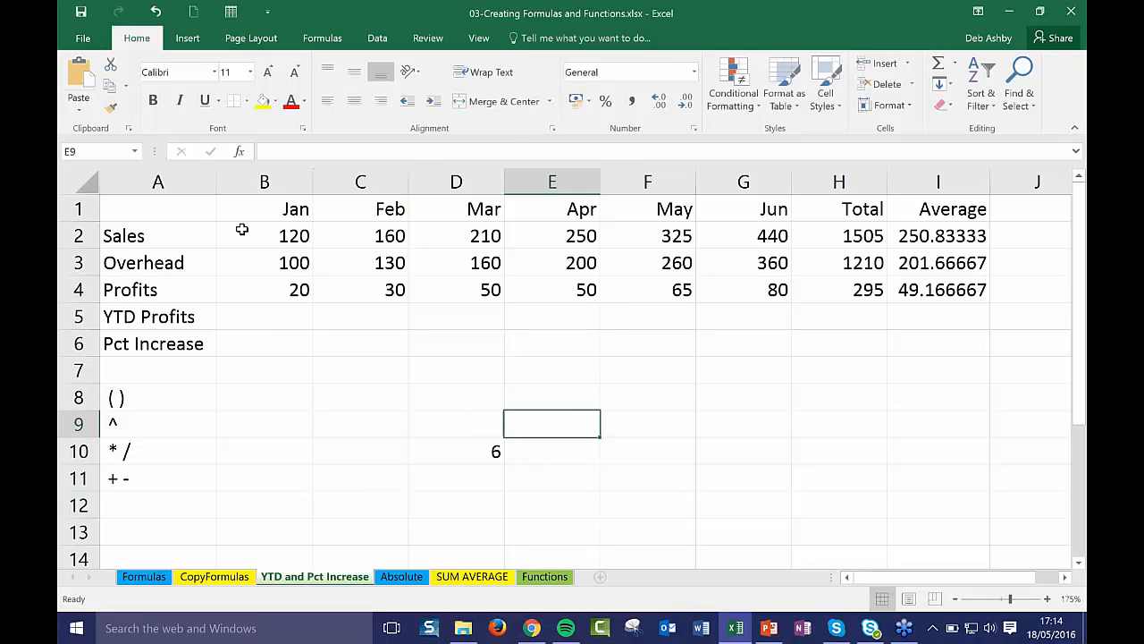
Enter the formula =B4 in B5 as January's YTD Profits value
{"action": "left_click", "coordinate": [263, 318]}
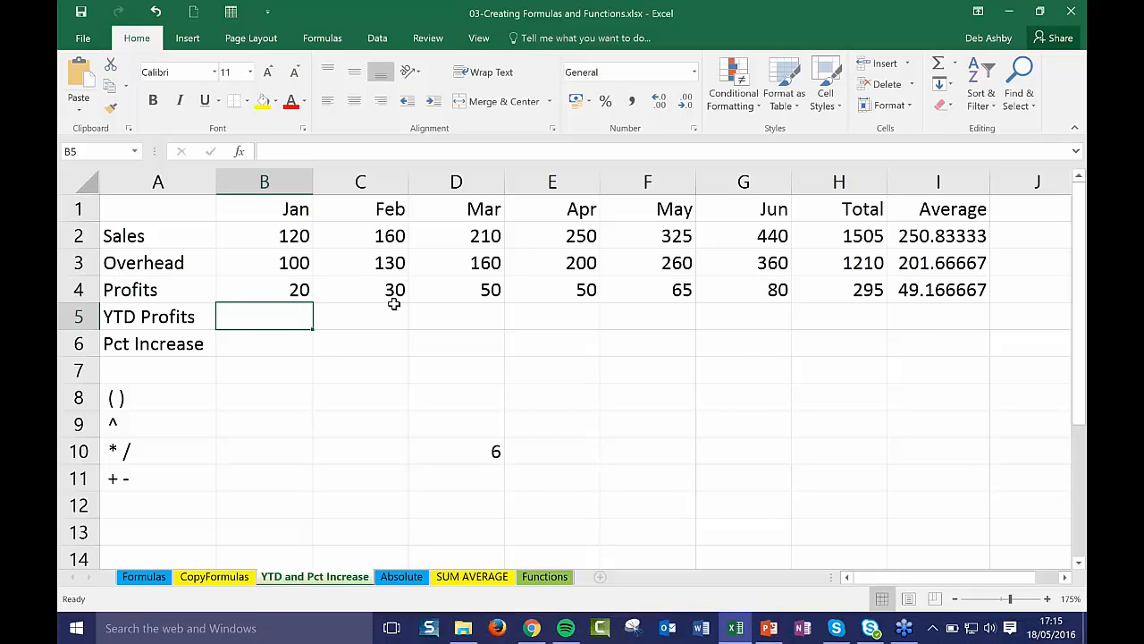
{"action": "left_click", "coordinate": [369, 322]}
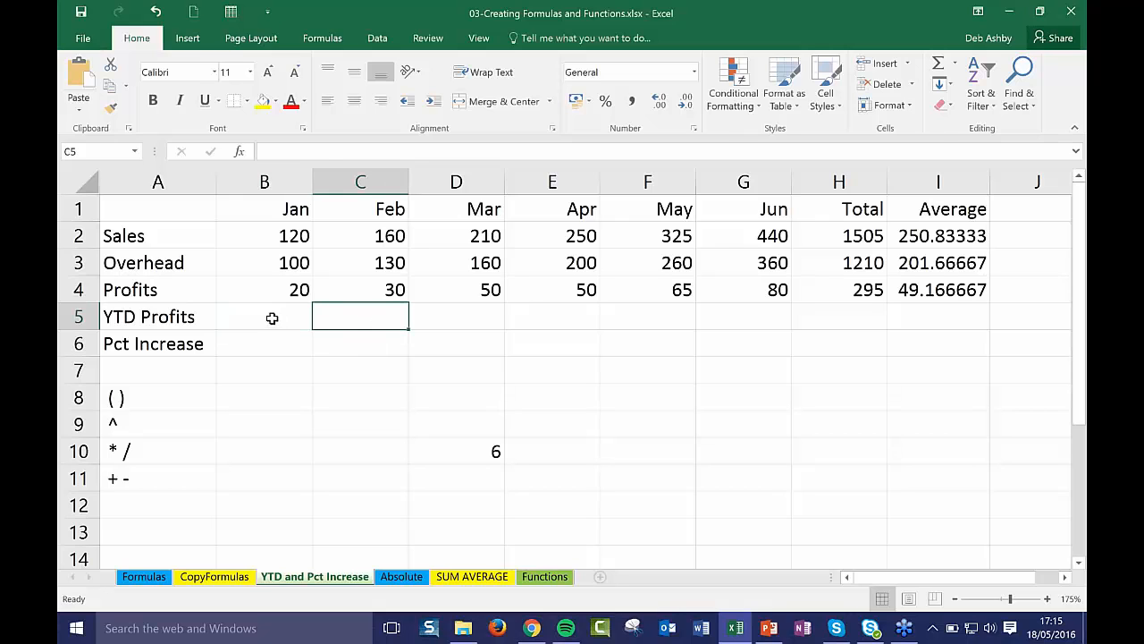
{"action": "left_click", "coordinate": [272, 318]}
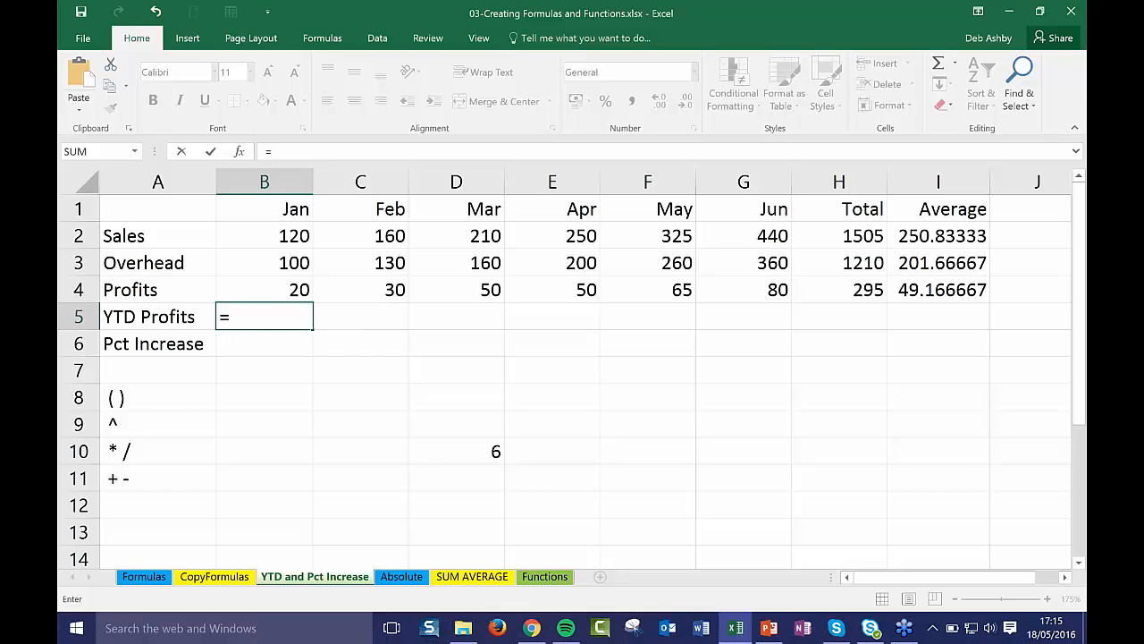
{"action": "left_click", "coordinate": [291, 293]}
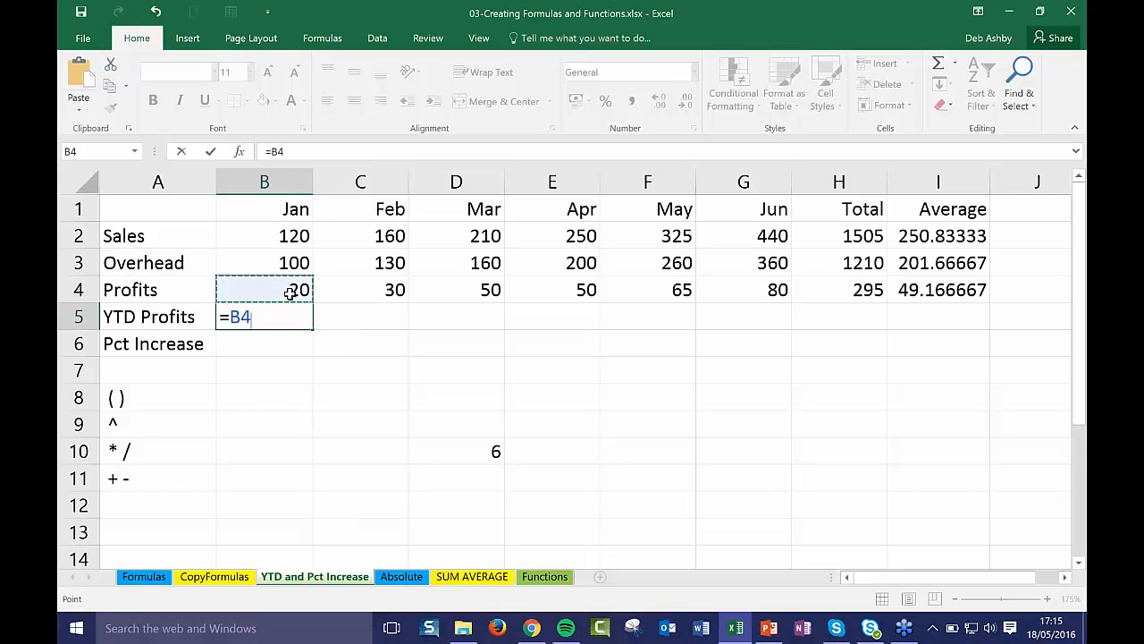
{"action": "key", "text": "Return"}
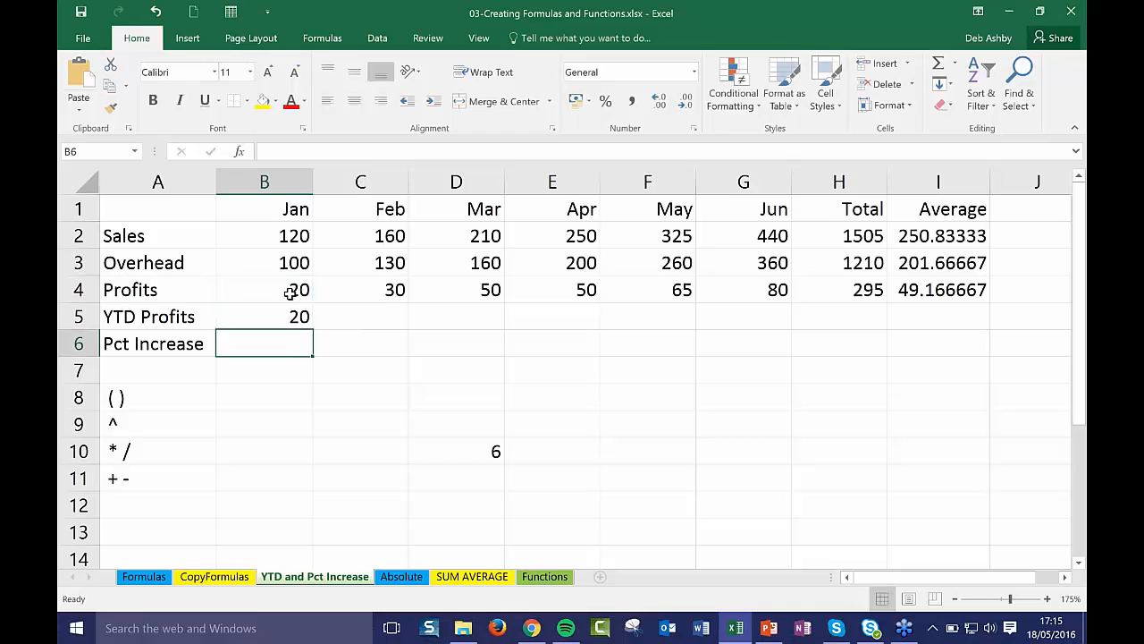
Enter the formula =C4+B5 in C5 for February's YTD Profits and reselect that cell
{"action": "left_click", "coordinate": [365, 322]}
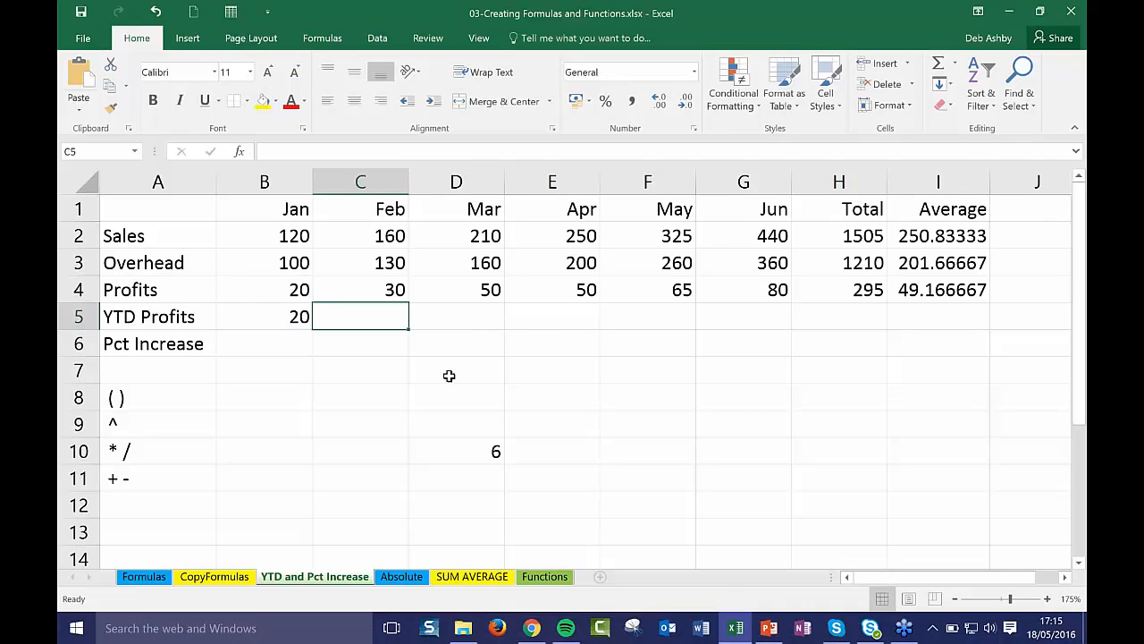
{"action": "type", "text": "="}
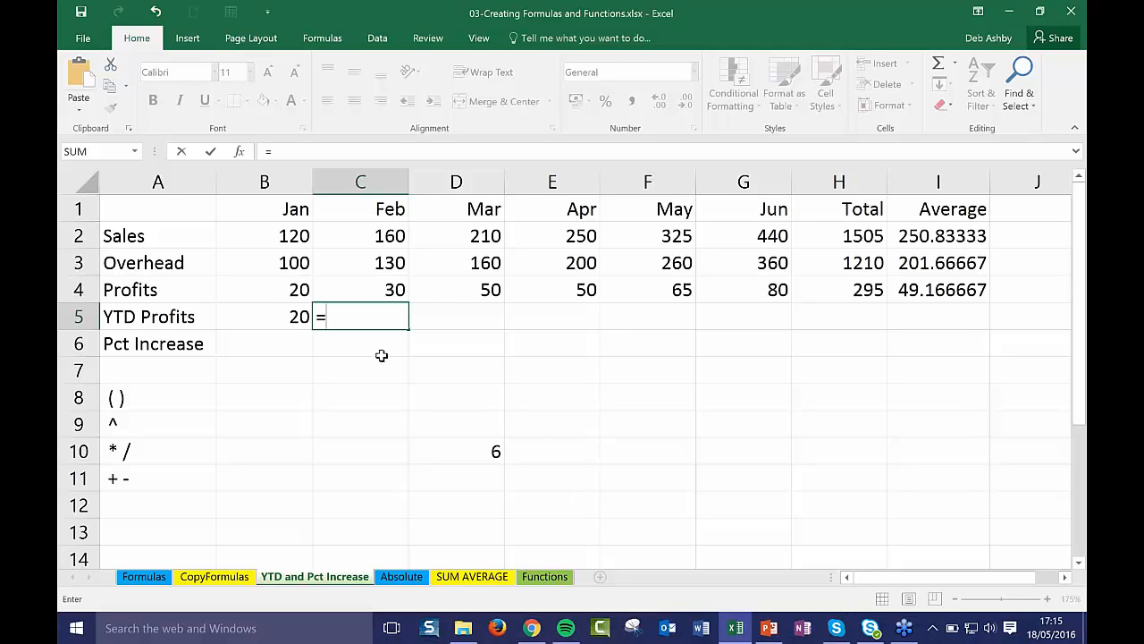
{"action": "left_click", "coordinate": [374, 290]}
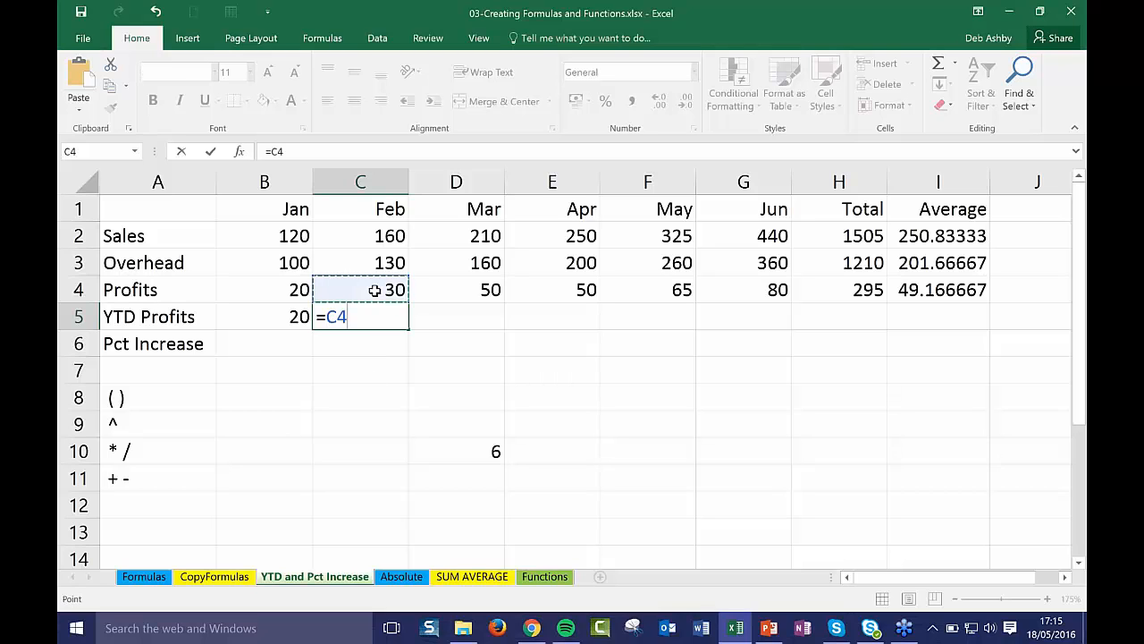
{"action": "type", "text": "+"}
{"action": "left_click", "coordinate": [291, 317]}
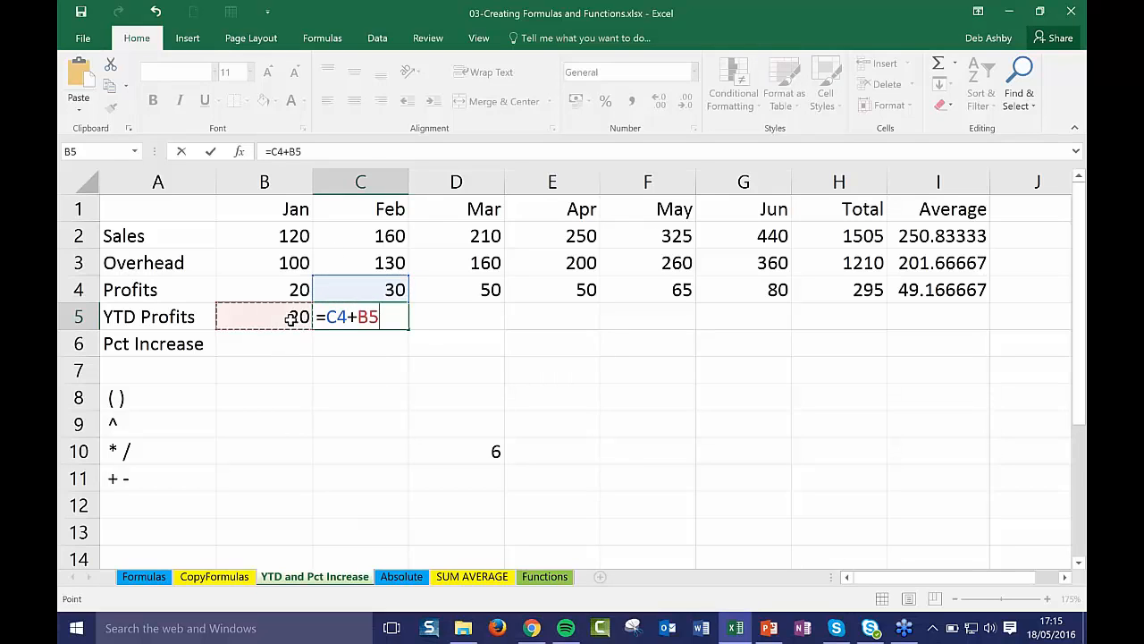
{"action": "key", "text": "Return"}
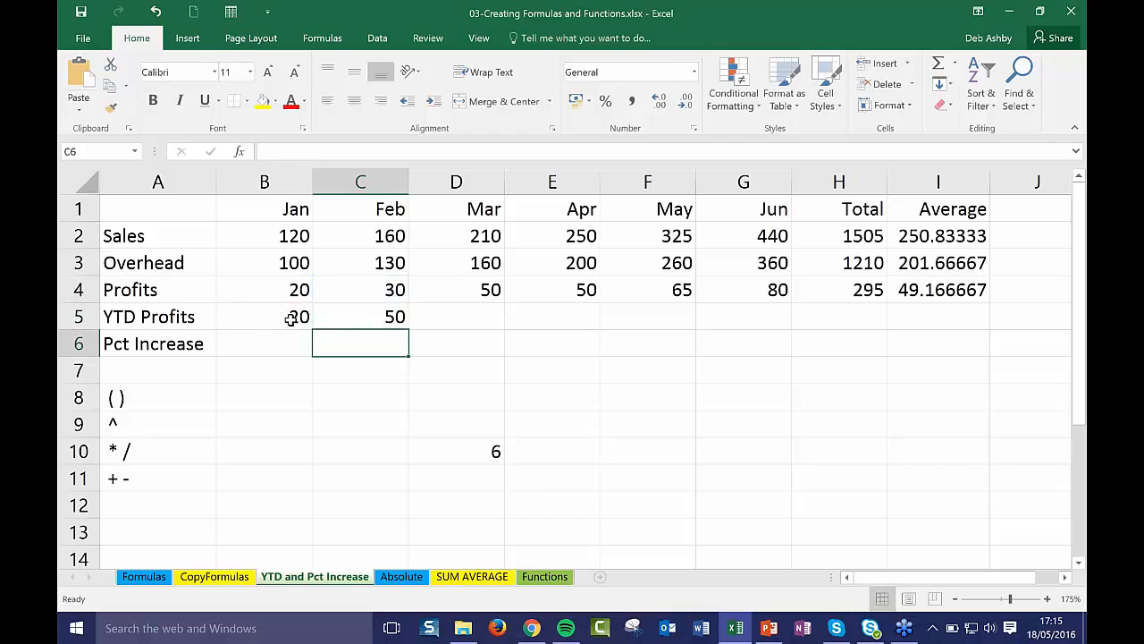
{"action": "left_click", "coordinate": [404, 325]}
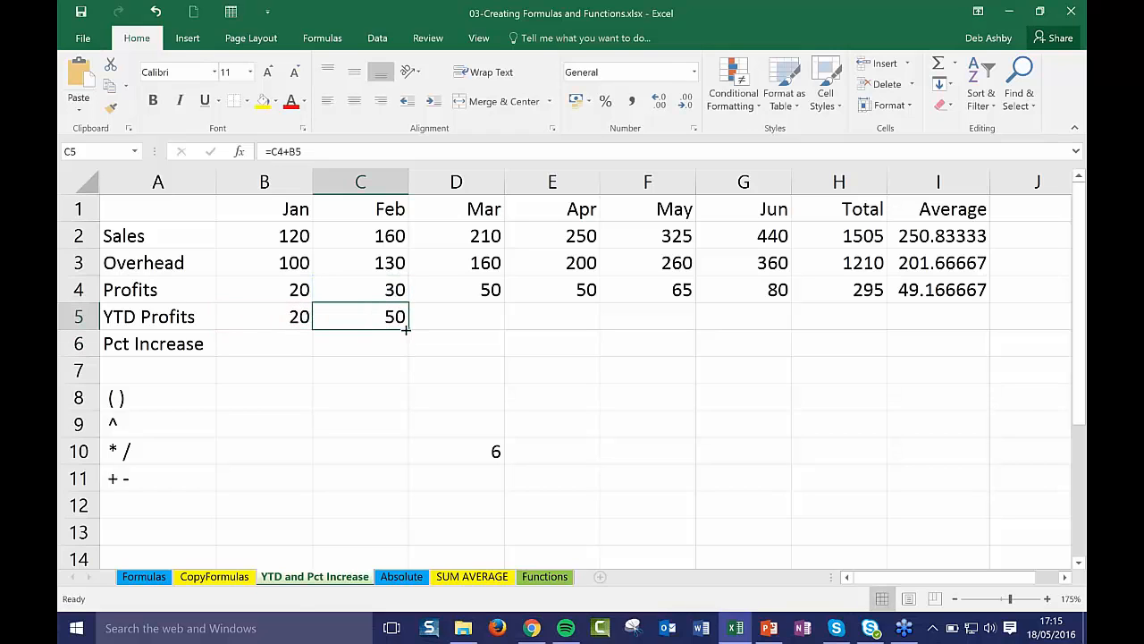
Fill the YTD Profits formula from C5 across to June in G5, and open the Absolute sheet
{"action": "left_click_drag", "start_coordinate": [405, 329], "coordinate": [806, 332]}
{"action": "left_click", "coordinate": [702, 394]}
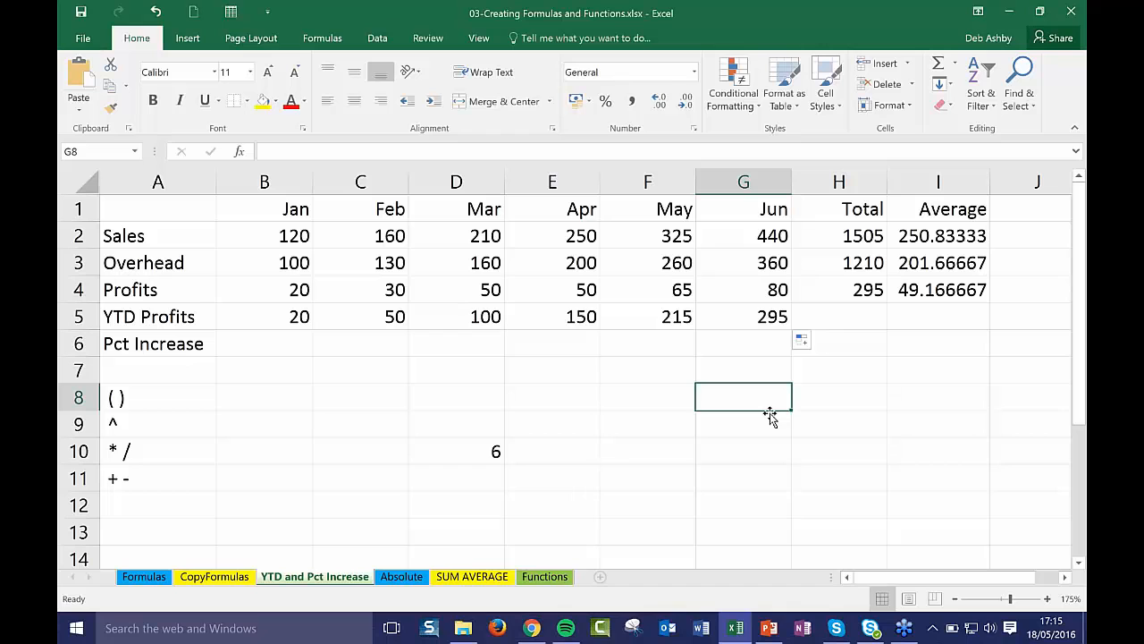
{"action": "left_click", "coordinate": [423, 373]}
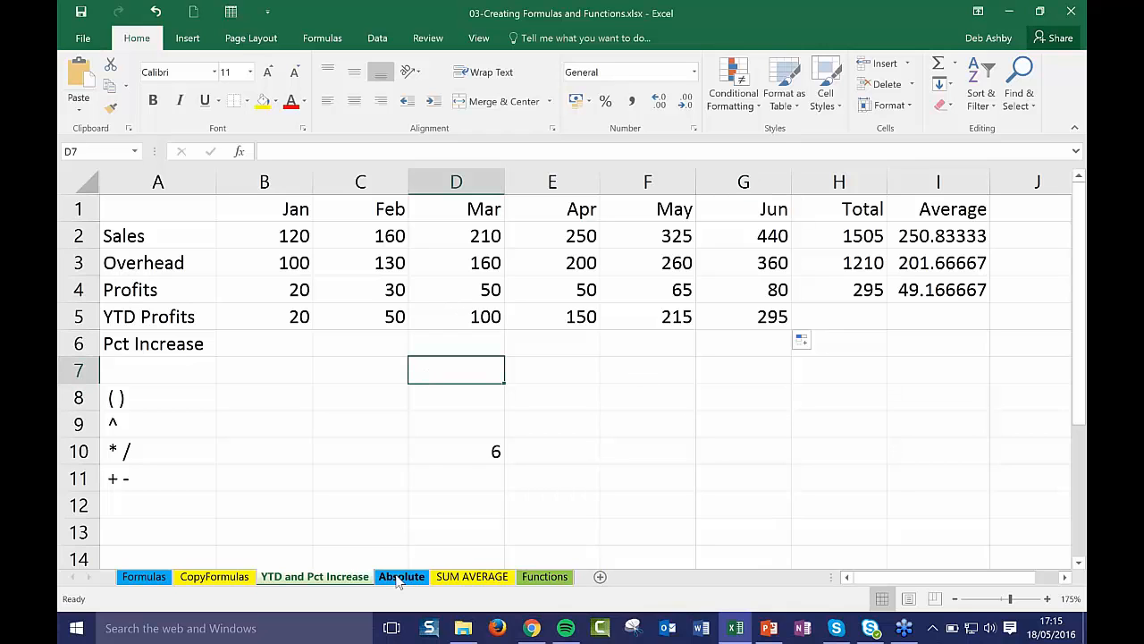
{"action": "key", "text": "ctrl+Page_Down"}
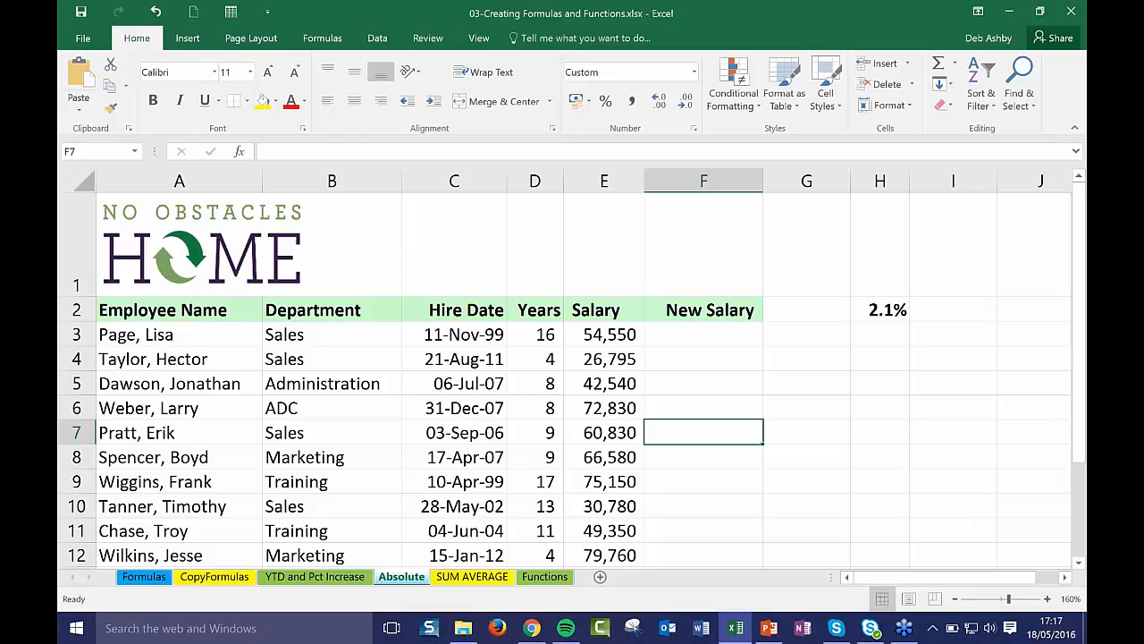
Enter the formula =E3+2000 in F3 as the first employee's New Salary
{"action": "left_click", "coordinate": [690, 337]}
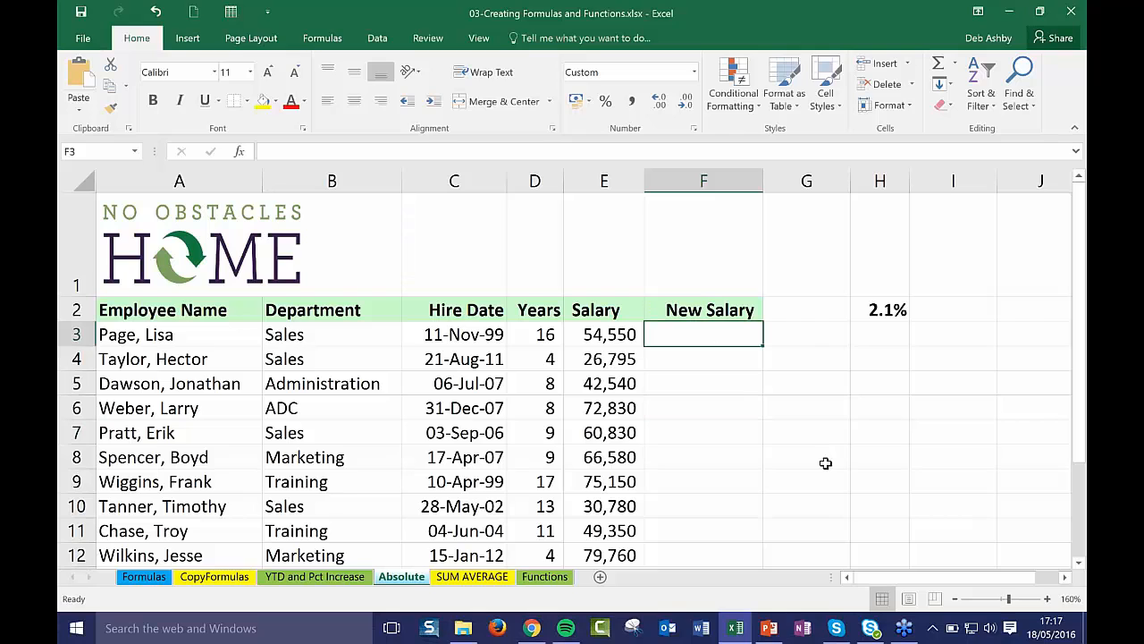
{"action": "type", "text": "="}
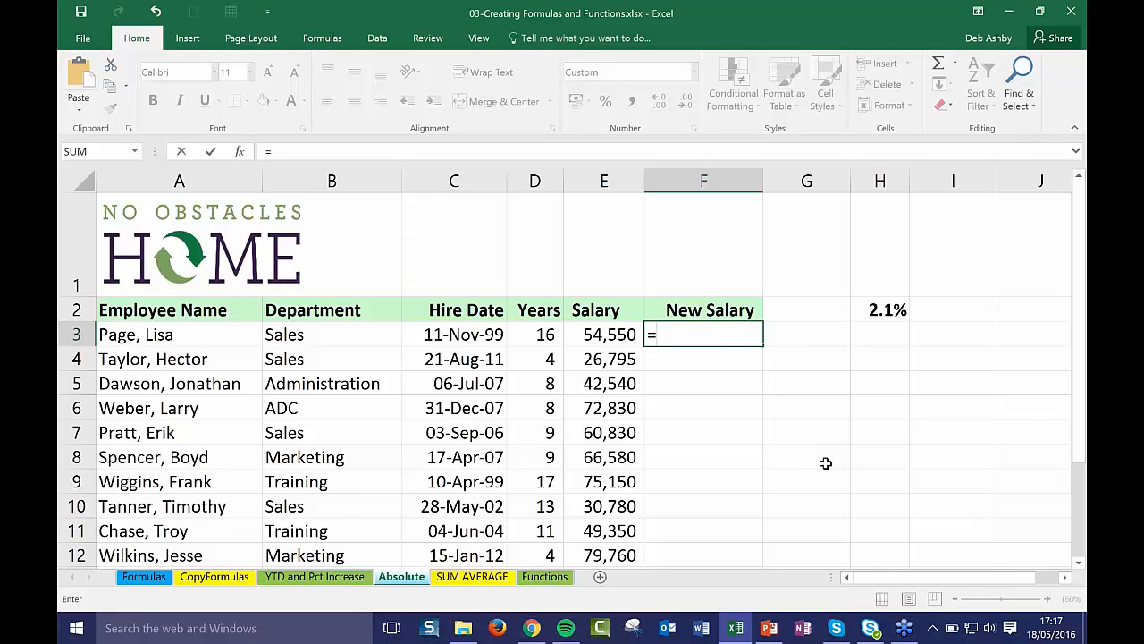
{"action": "left_click", "coordinate": [604, 336]}
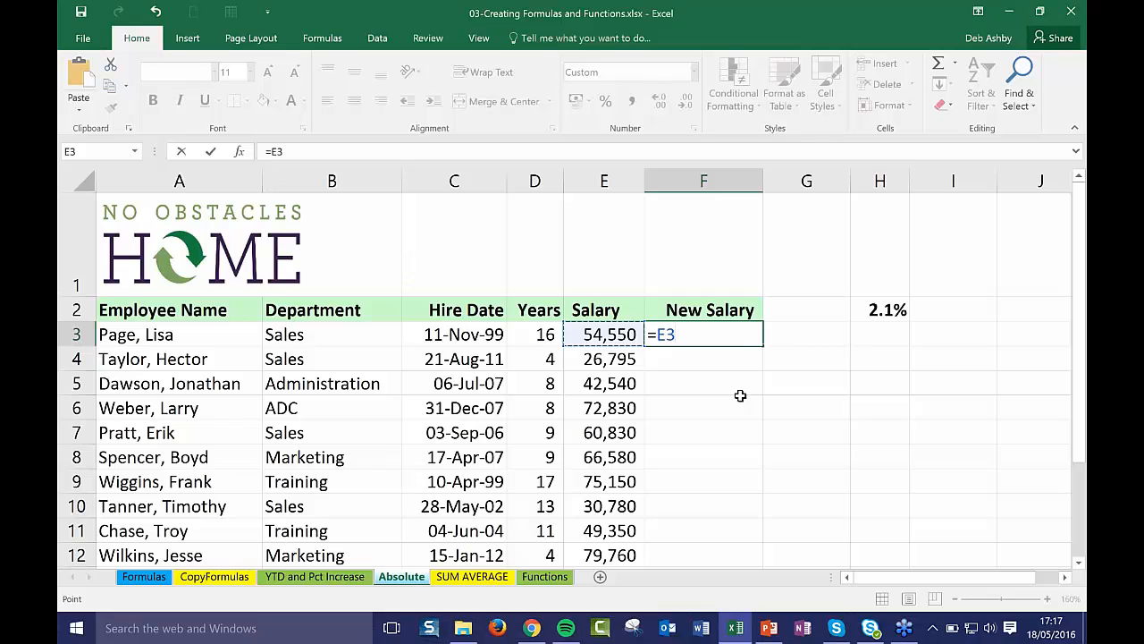
{"action": "type", "text": "+2000"}
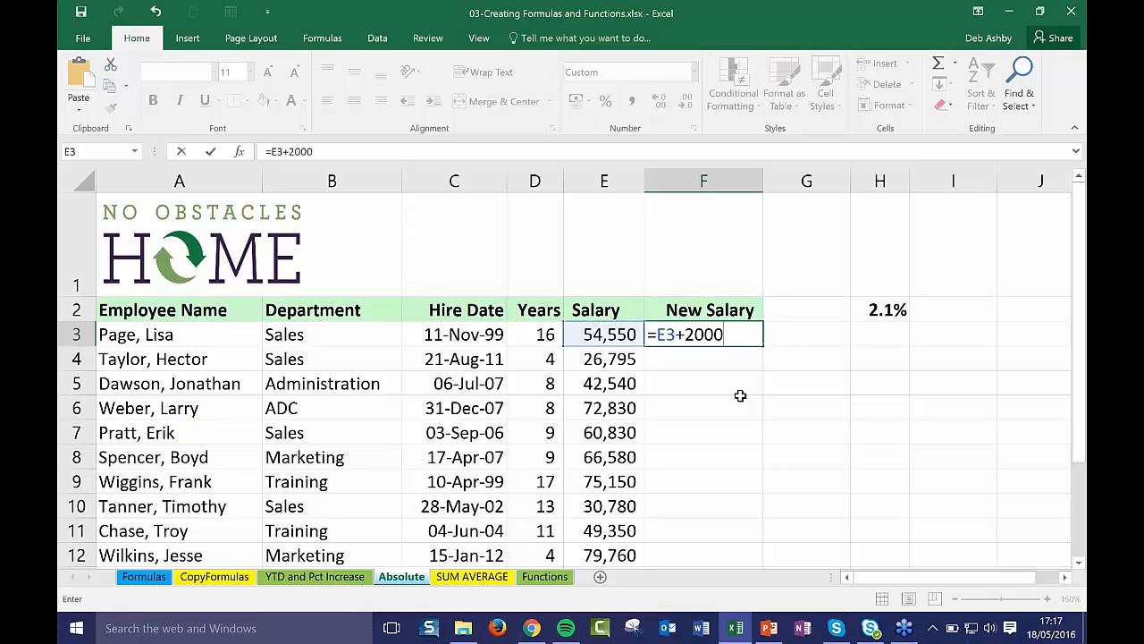
{"action": "key", "text": "Return"}
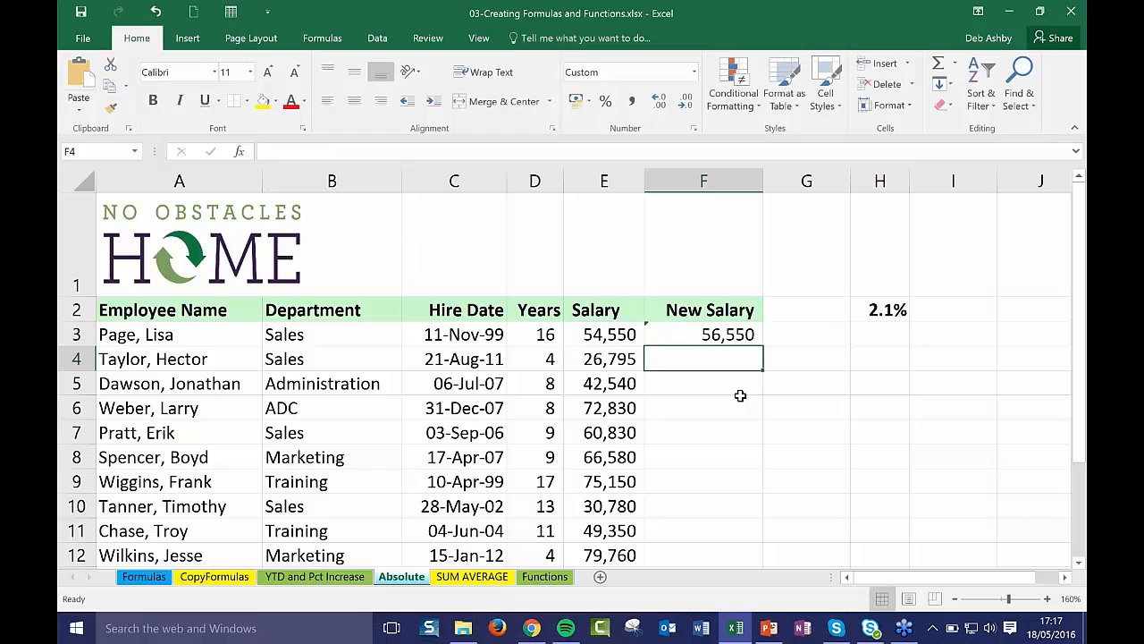
Fill the New Salary formula from F3 down to F14, dismissing the fill options without changing them
{"action": "left_click", "coordinate": [694, 336]}
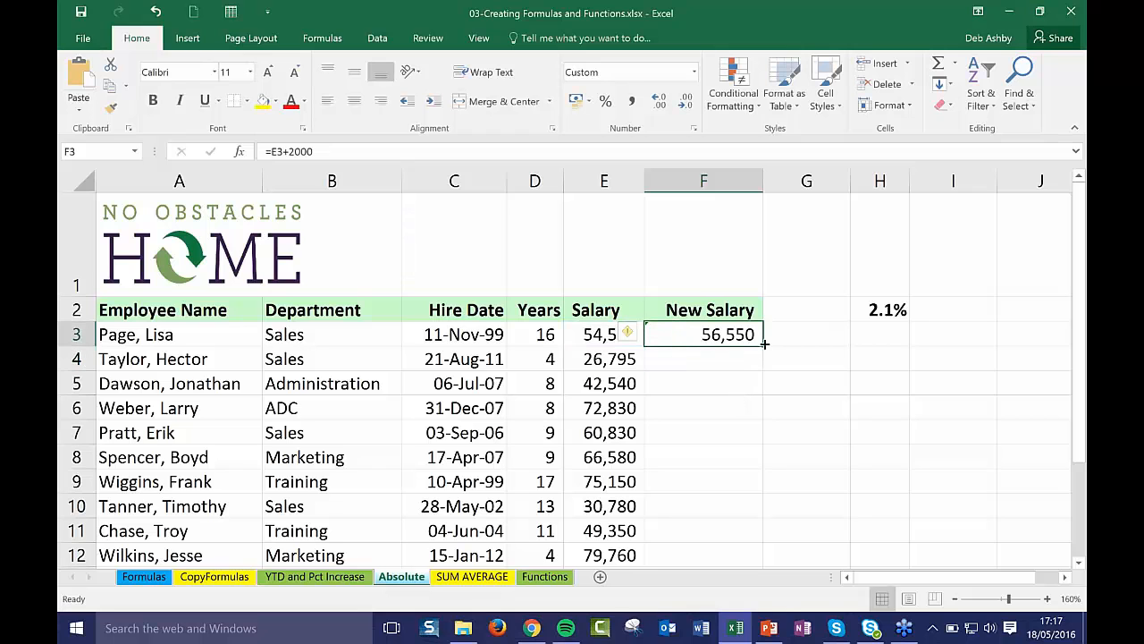
{"action": "left_click_drag", "start_coordinate": [762, 346], "coordinate": [766, 505]}
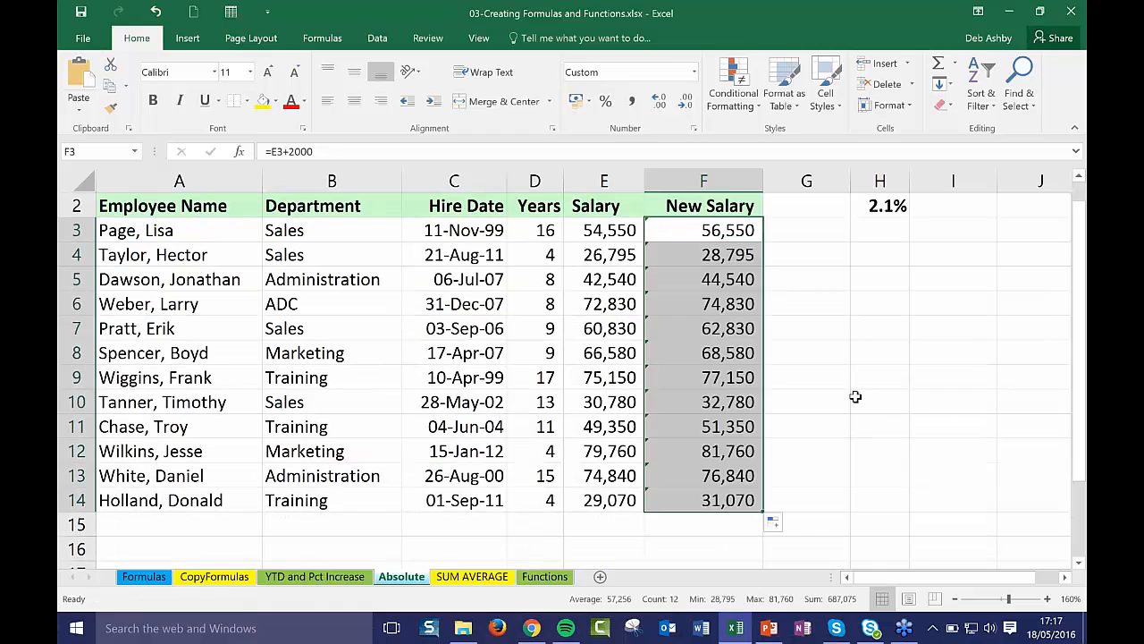
{"action": "left_click", "coordinate": [856, 396]}
{"action": "scroll", "coordinate": [745, 483], "scroll_direction": "up", "scroll_amount": 1}
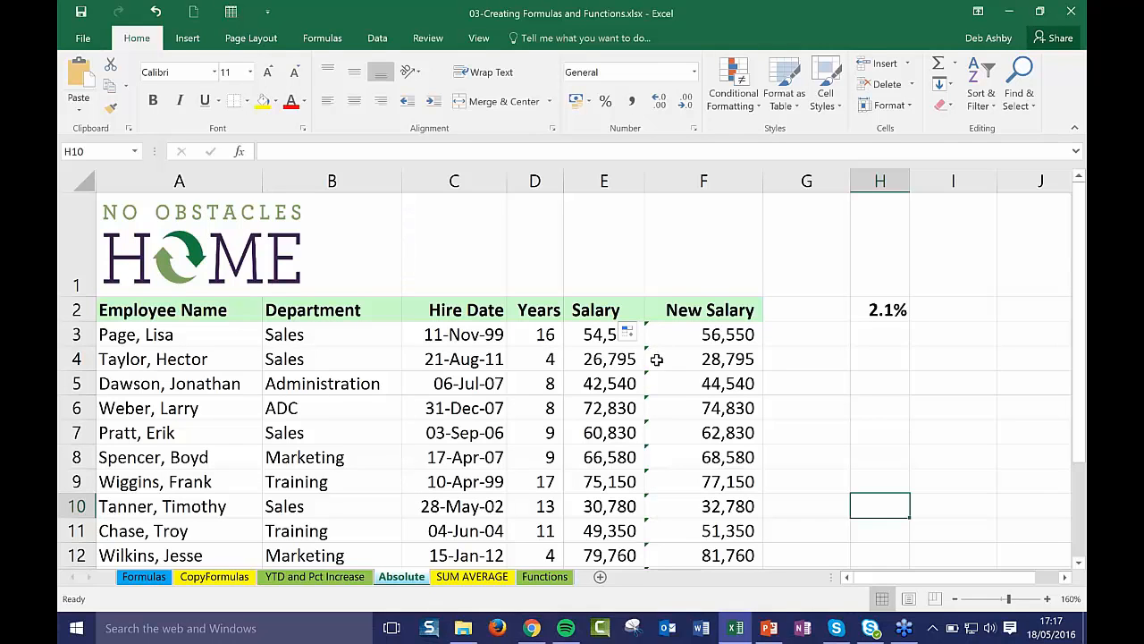
{"action": "left_click", "coordinate": [632, 333]}
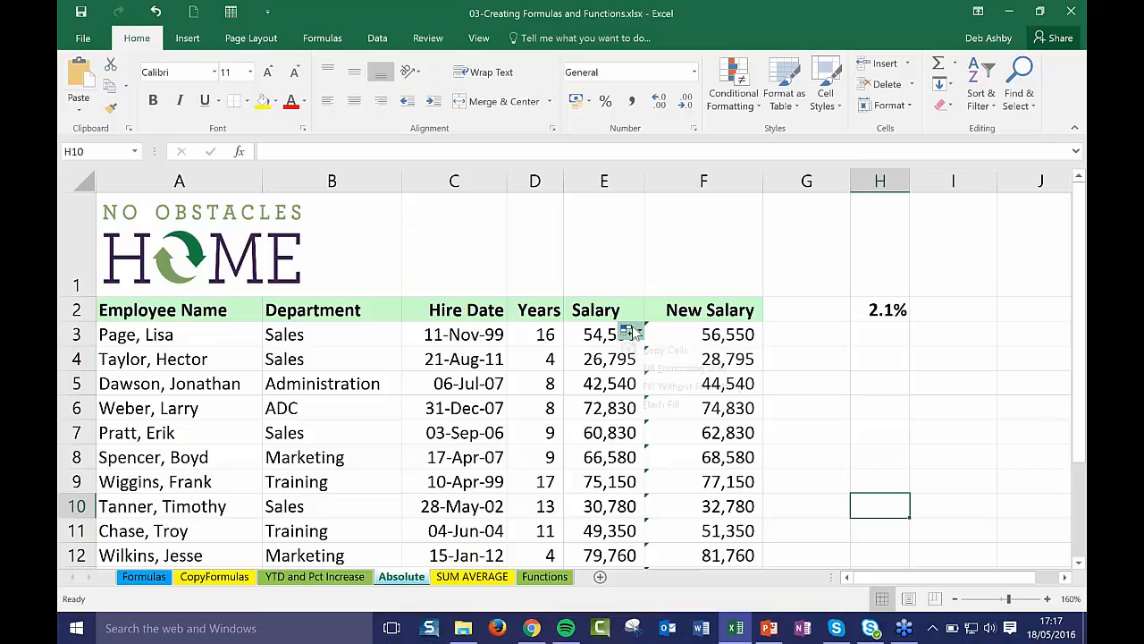
{"action": "left_click", "coordinate": [805, 396]}
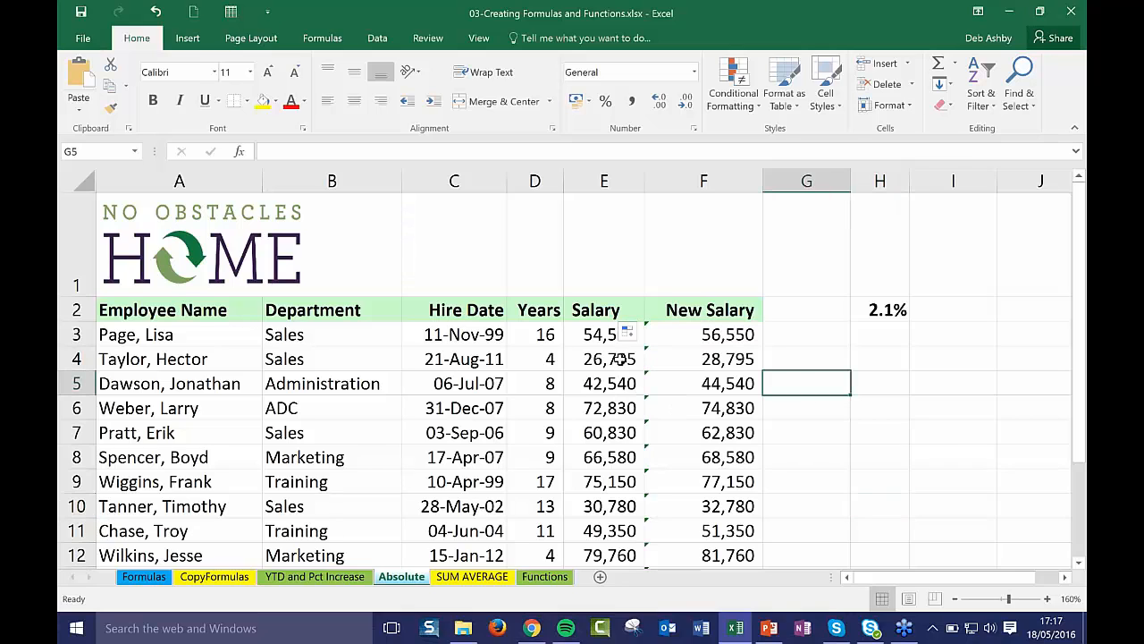
{"action": "left_click", "coordinate": [820, 341]}
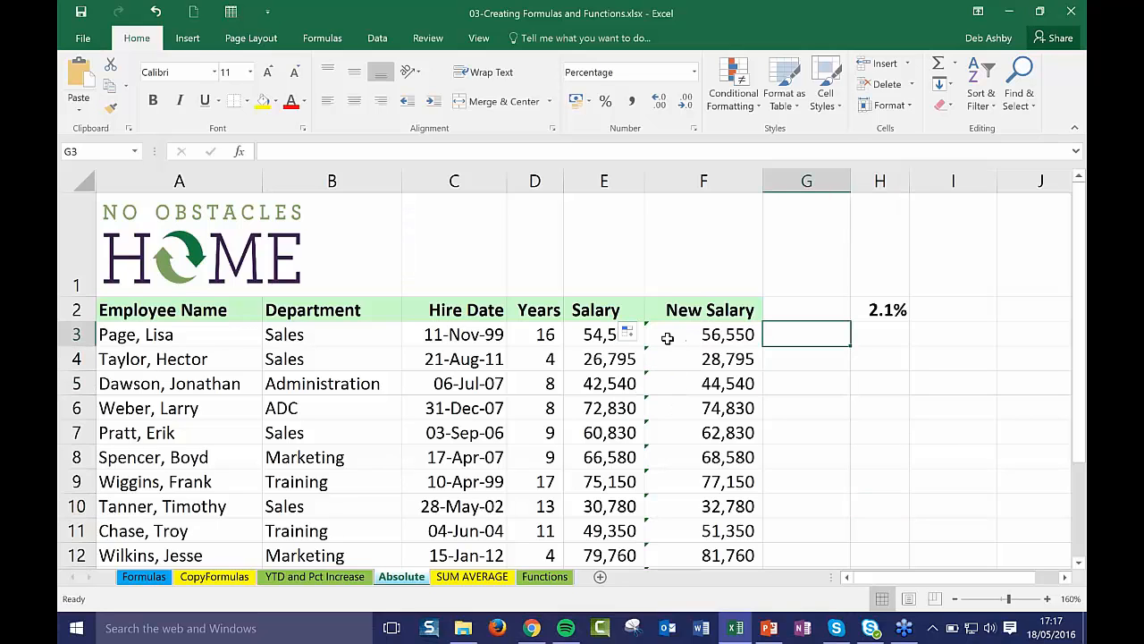
Examine the New Salary formulas in F3 through F6 to compare how their cell references change from row to row
{"action": "left_click", "coordinate": [668, 338]}
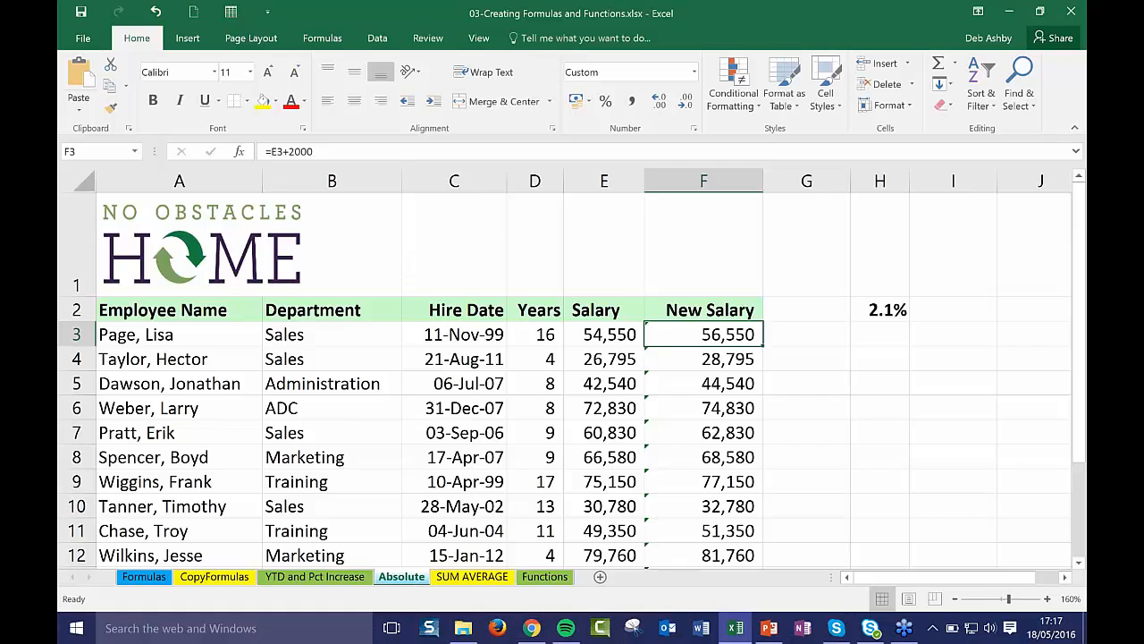
{"action": "scroll", "coordinate": [713, 357], "scroll_direction": "down", "scroll_amount": 1}
{"action": "scroll", "coordinate": [713, 358], "scroll_direction": "up", "scroll_amount": 1}
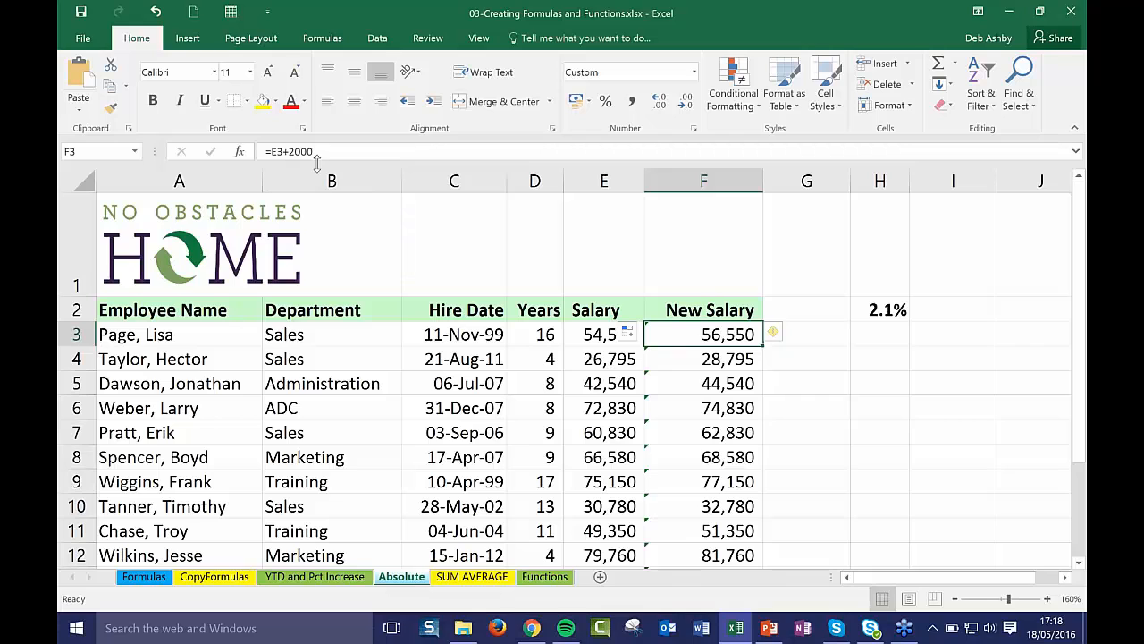
{"action": "left_click", "coordinate": [675, 363]}
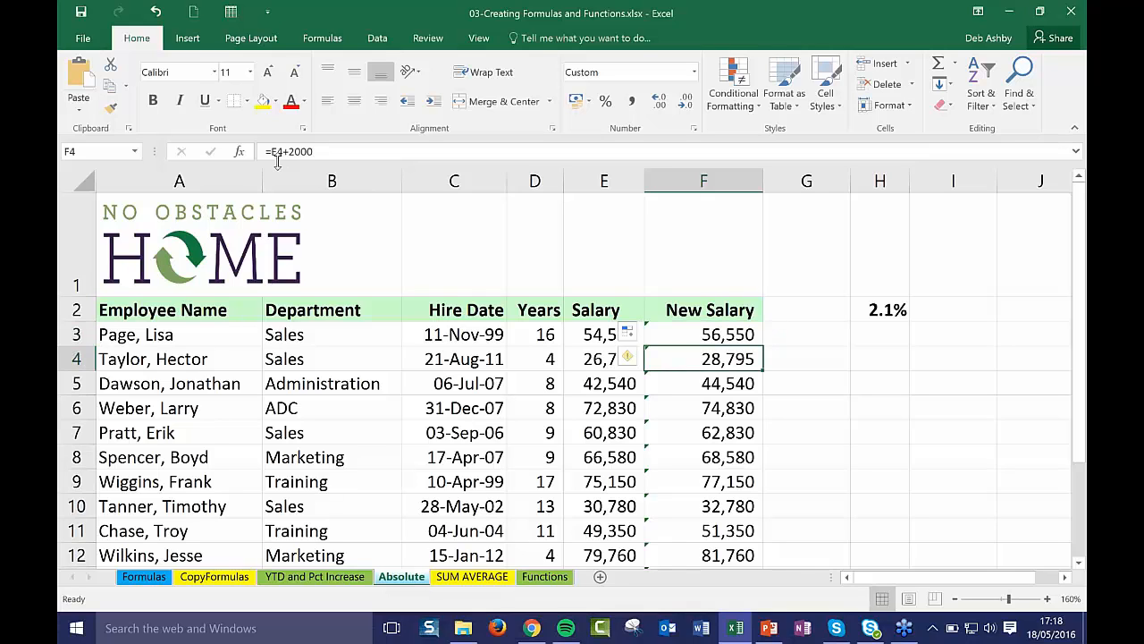
{"action": "left_click", "coordinate": [686, 383]}
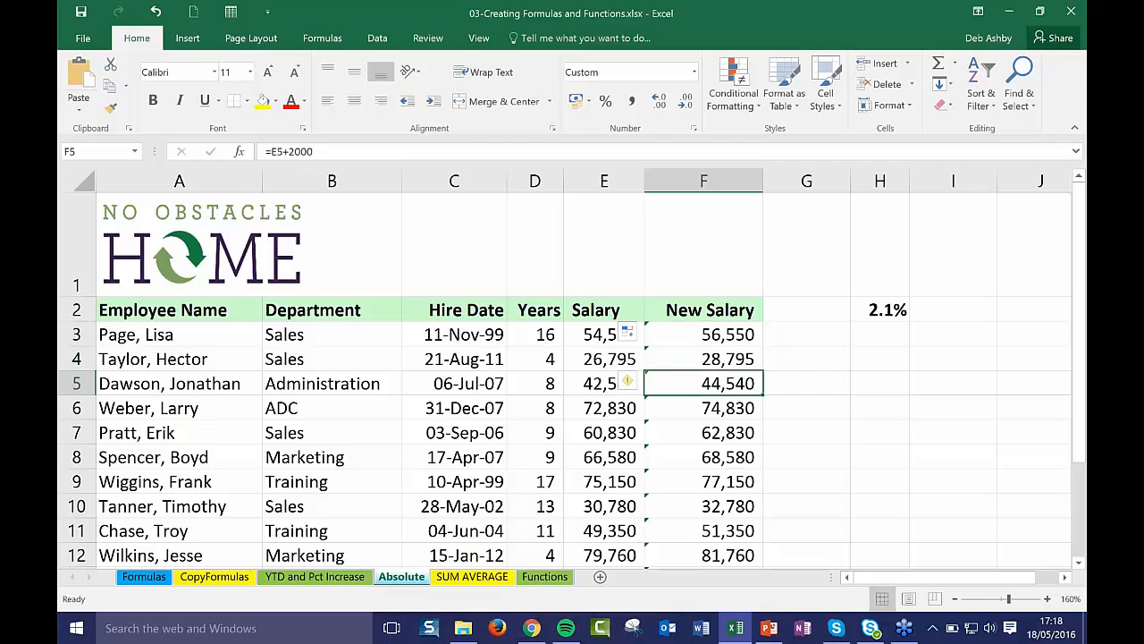
{"action": "left_click", "coordinate": [688, 408]}
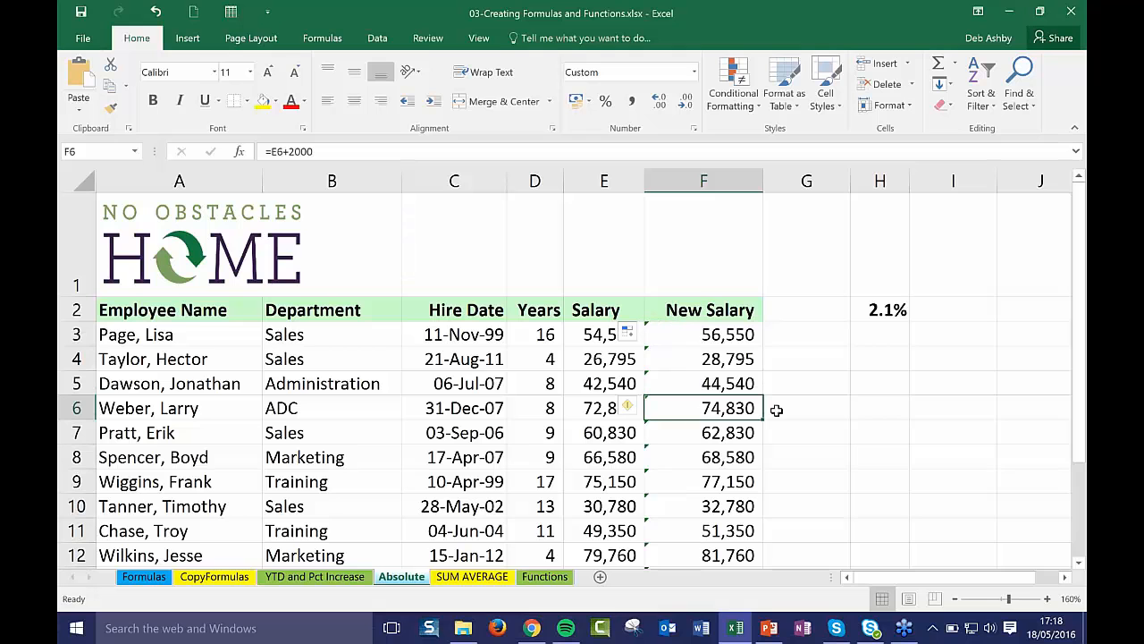
{"action": "left_click", "coordinate": [805, 379]}
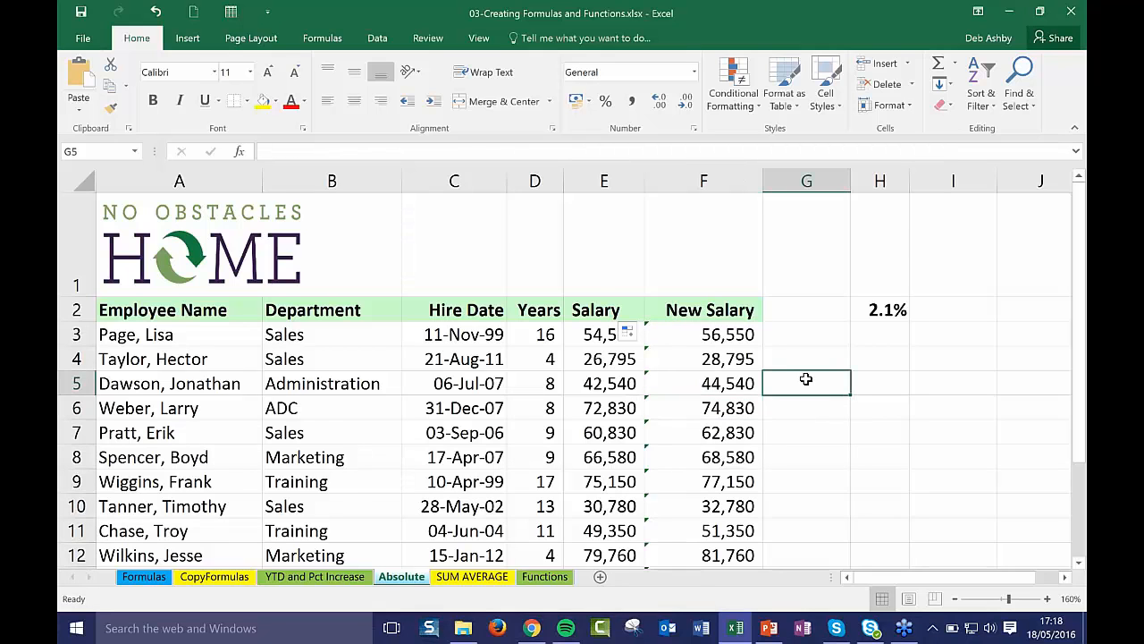
Undo the New Salary fill and the =E3+2000 formula in F3
{"action": "scroll", "coordinate": [805, 379], "scroll_direction": "down", "scroll_amount": 3}
{"action": "scroll", "coordinate": [805, 379], "scroll_direction": "up", "scroll_amount": 3}
{"action": "key", "text": "ctrl+z"}
{"action": "key", "text": "ctrl+z"}
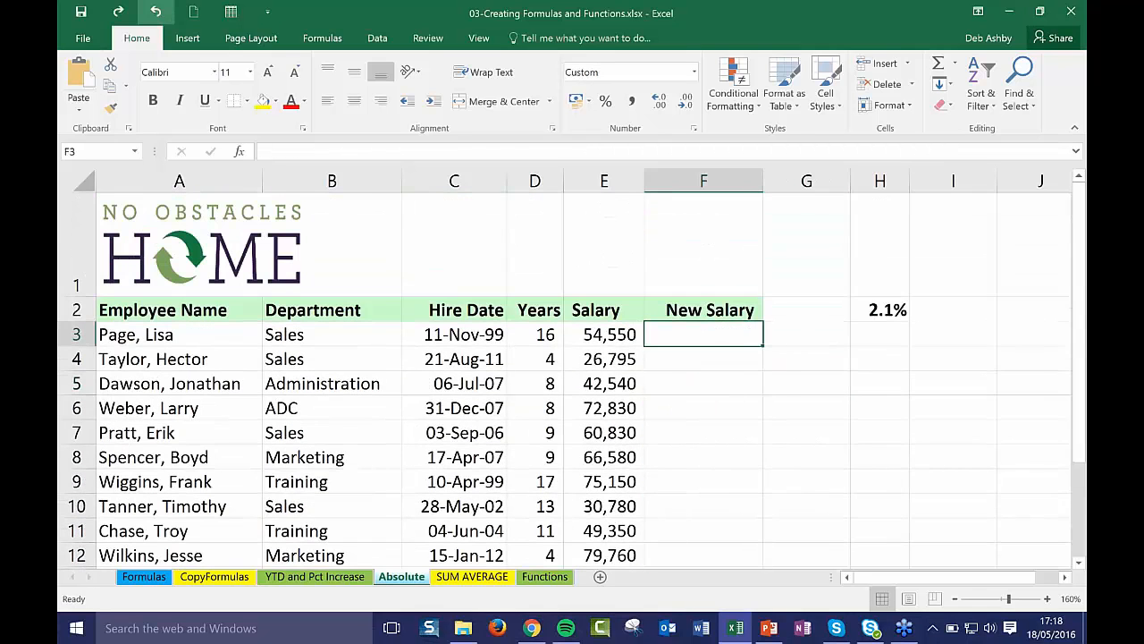
Enter the formula =E3*H2 in F3, multiplying the first employee's salary by the percentage in H2
{"action": "left_click", "coordinate": [806, 356]}
{"action": "left_click", "coordinate": [677, 334]}
{"action": "left_click", "coordinate": [885, 309]}
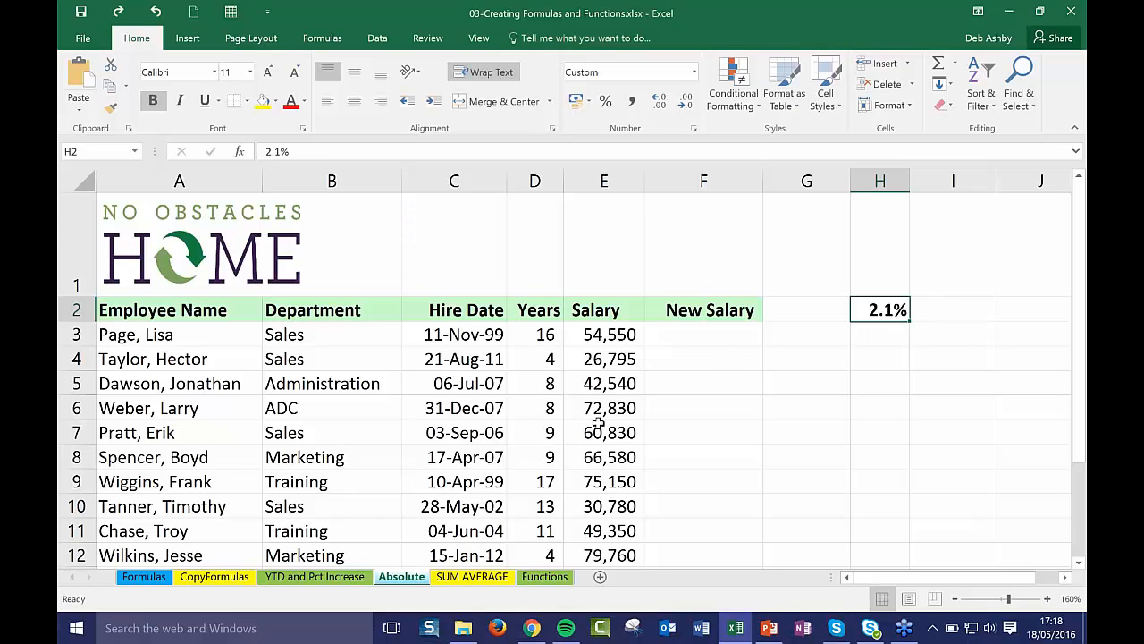
{"action": "left_click", "coordinate": [689, 335]}
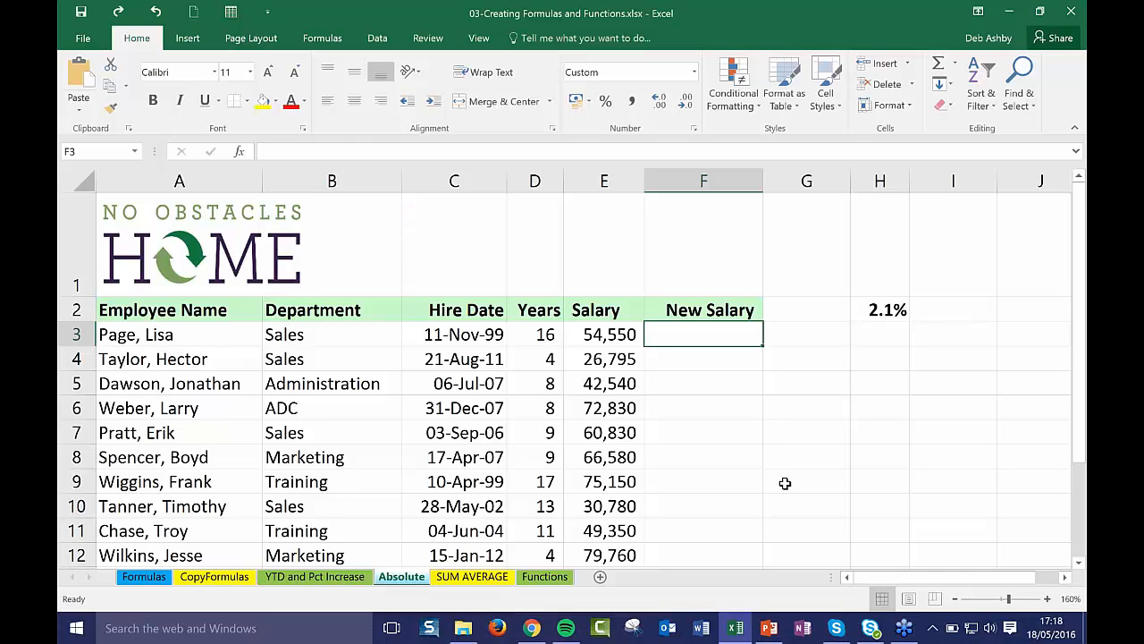
{"action": "type", "text": "="}
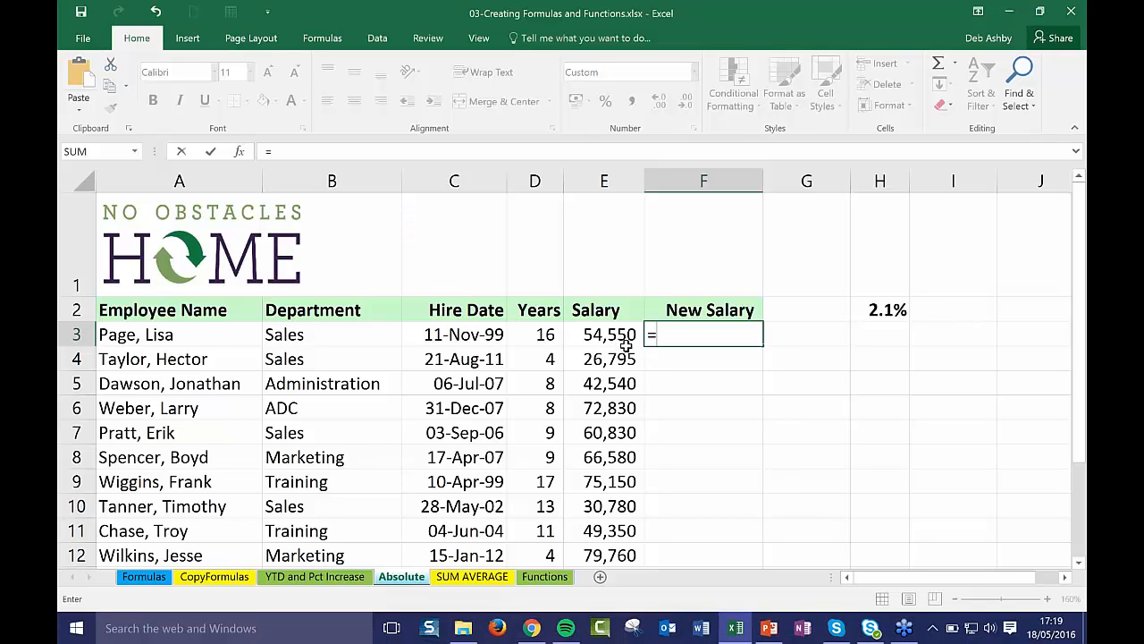
{"action": "left_click", "coordinate": [595, 335]}
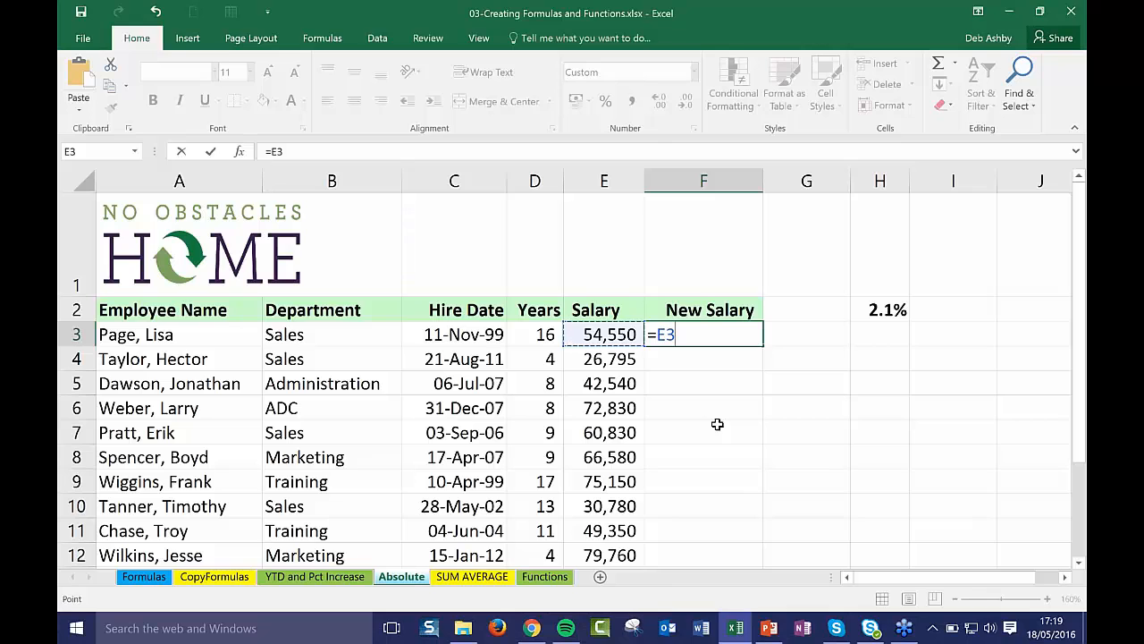
{"action": "type", "text": "*"}
{"action": "left_click", "coordinate": [881, 309]}
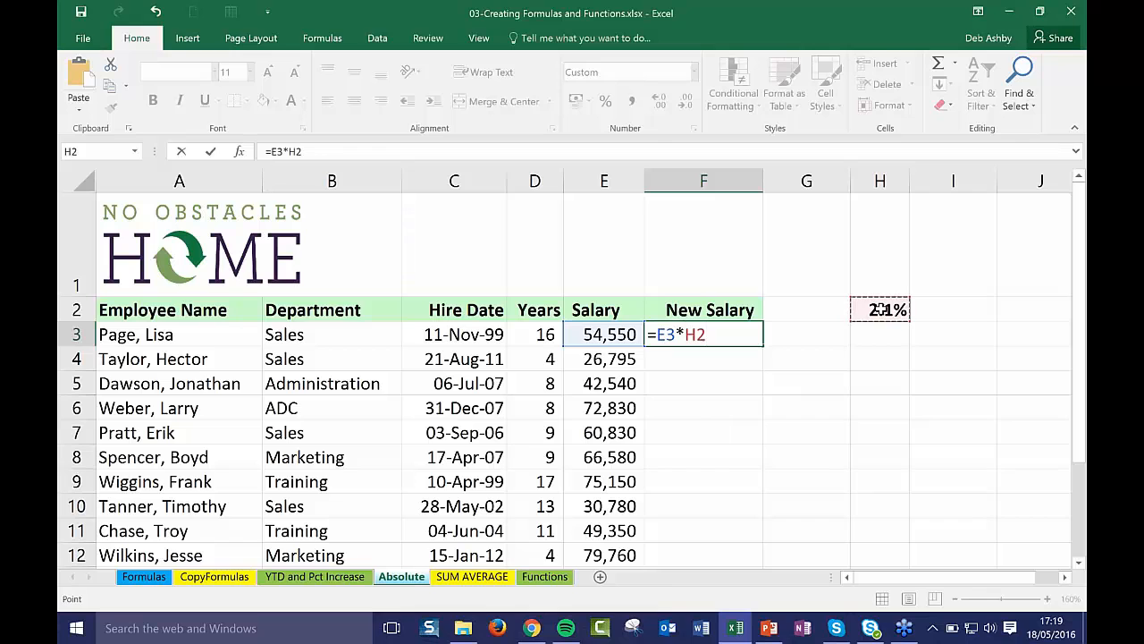
{"action": "key", "text": "Return"}
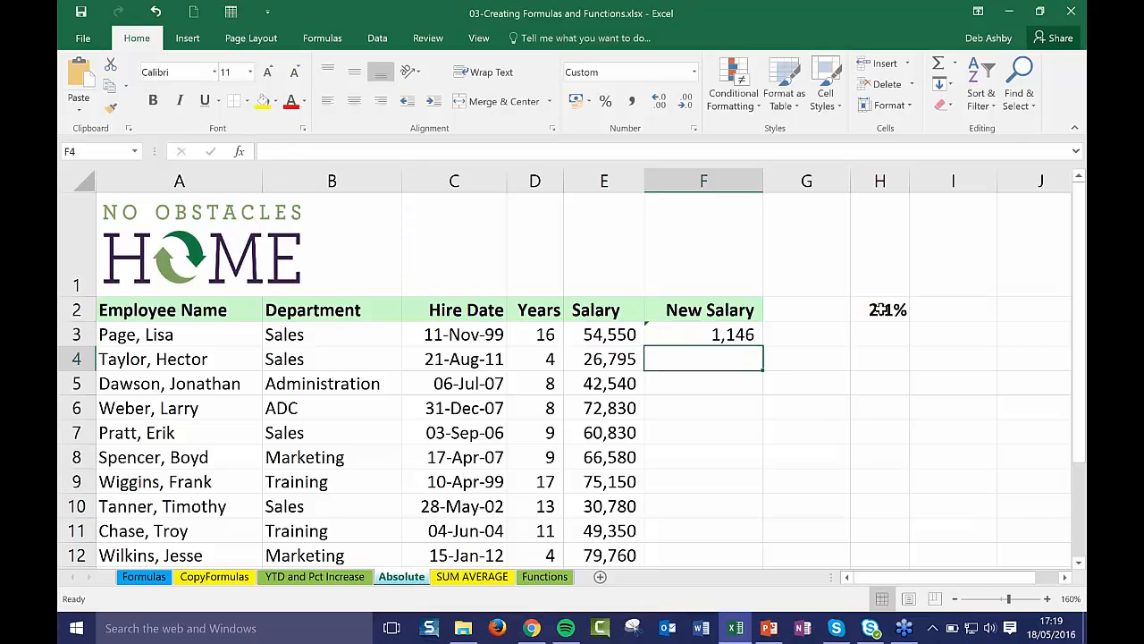
Fill the =E3*H2 formula from F3 down to F10 and check the copy in F4 against the H3 cell it references
{"action": "left_click", "coordinate": [732, 334]}
{"action": "left_click_drag", "start_coordinate": [764, 349], "coordinate": [766, 526]}
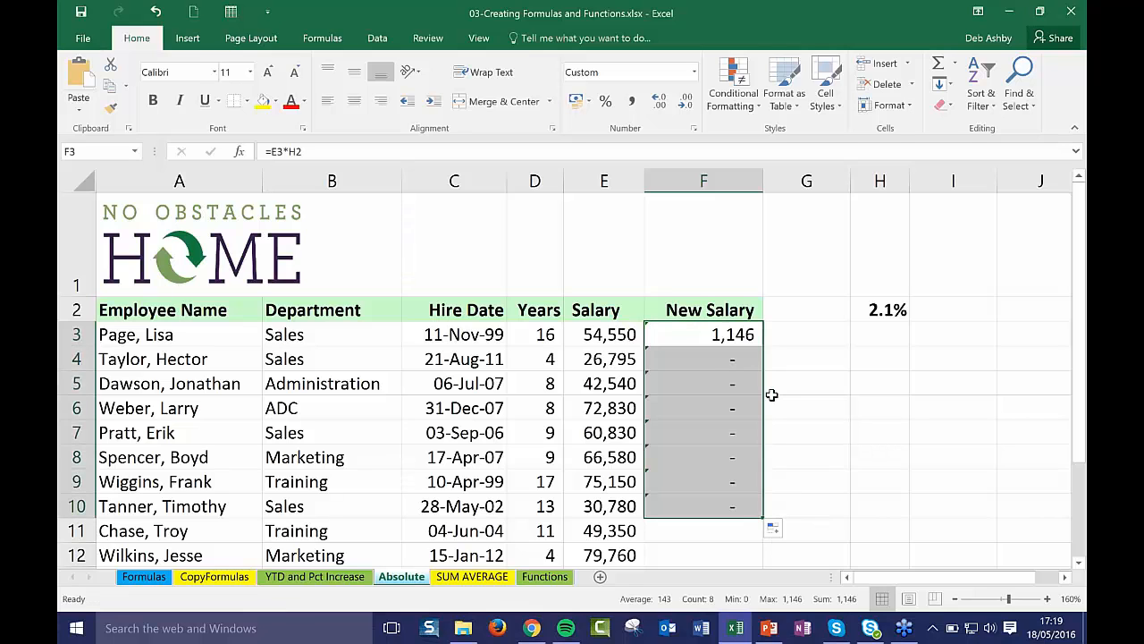
{"action": "left_click", "coordinate": [716, 364]}
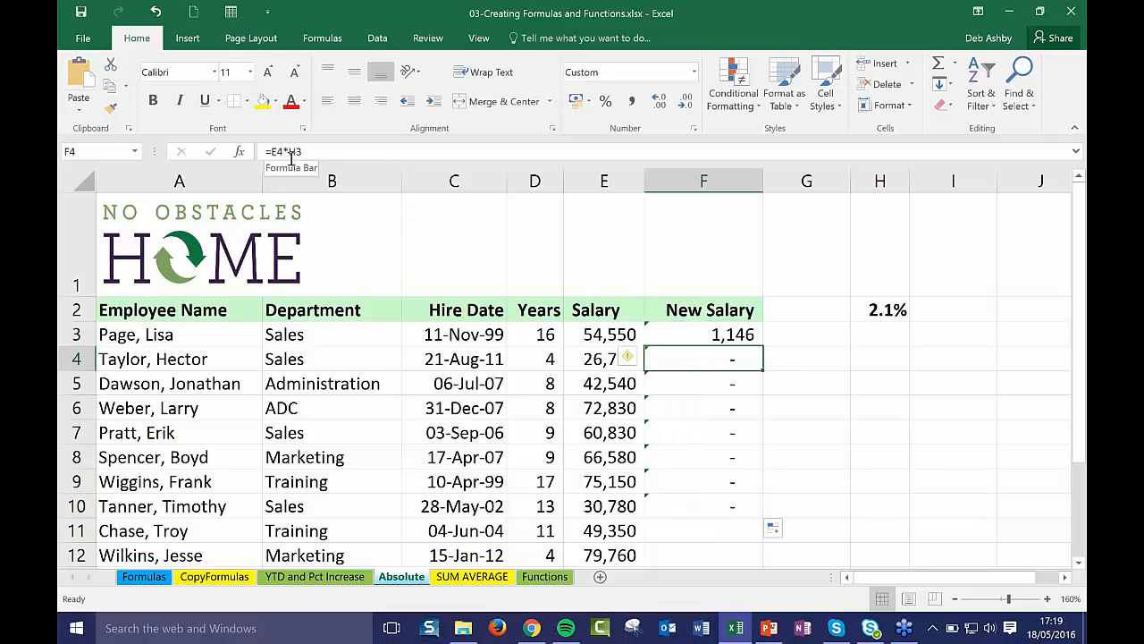
{"action": "left_click", "coordinate": [884, 341]}
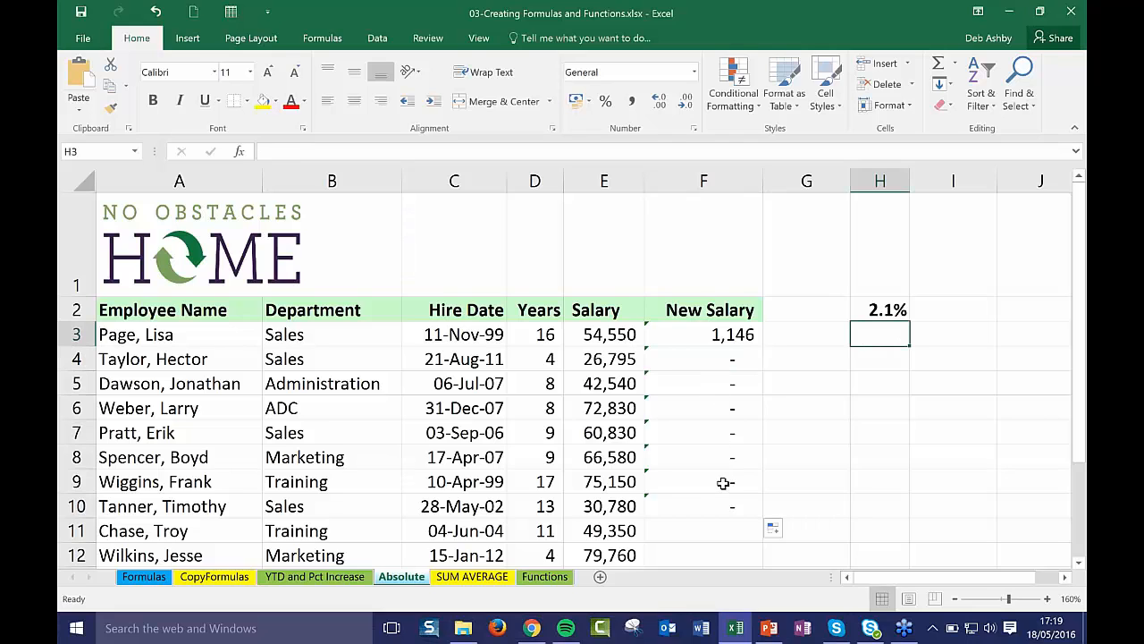
Recheck F3's reference to H2, and undo both the fill and the F3 formula
{"action": "left_click", "coordinate": [721, 335]}
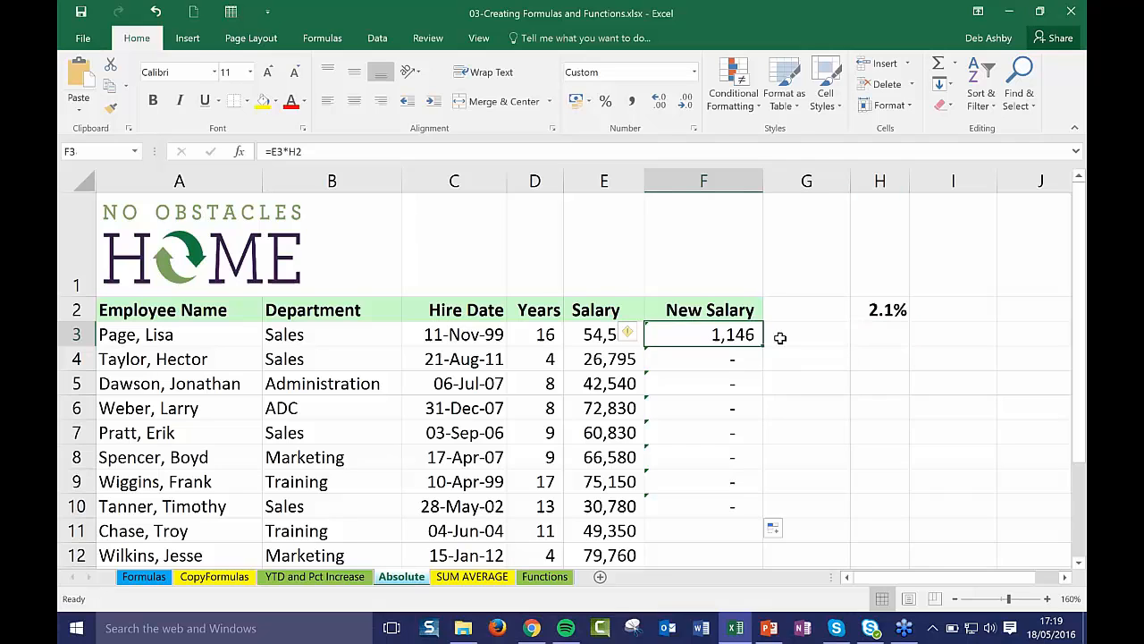
{"action": "left_click", "coordinate": [881, 309]}
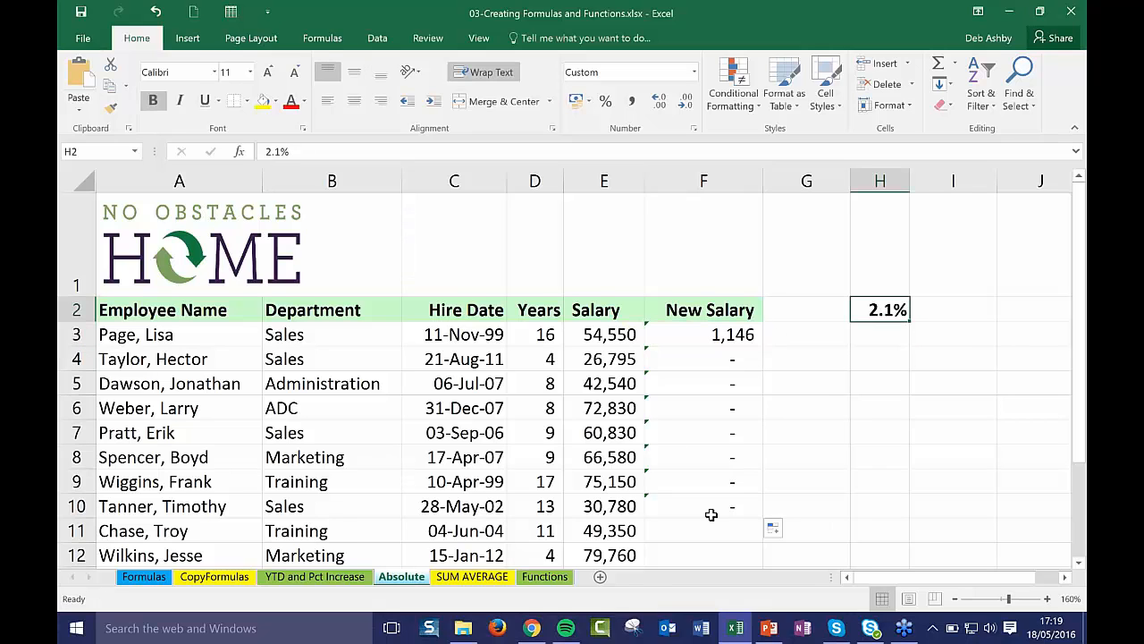
{"action": "left_click", "coordinate": [156, 13]}
{"action": "left_click", "coordinate": [155, 12]}
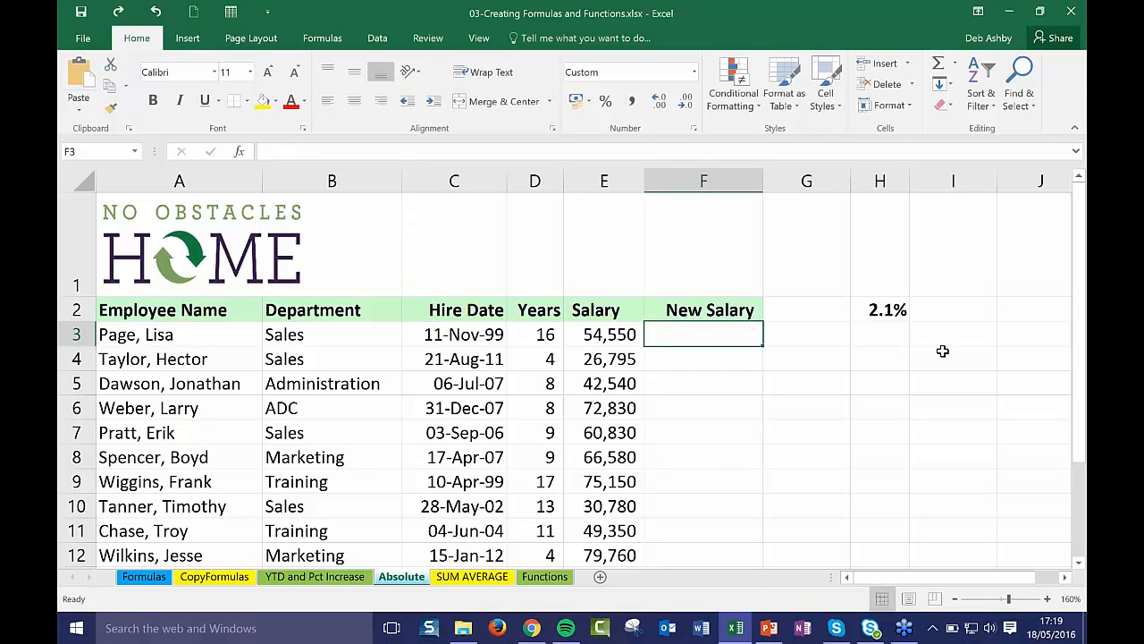
Start the New Salary formula in F3 again as =E3*H2, leaving it open for editing
{"action": "type", "text": "="}
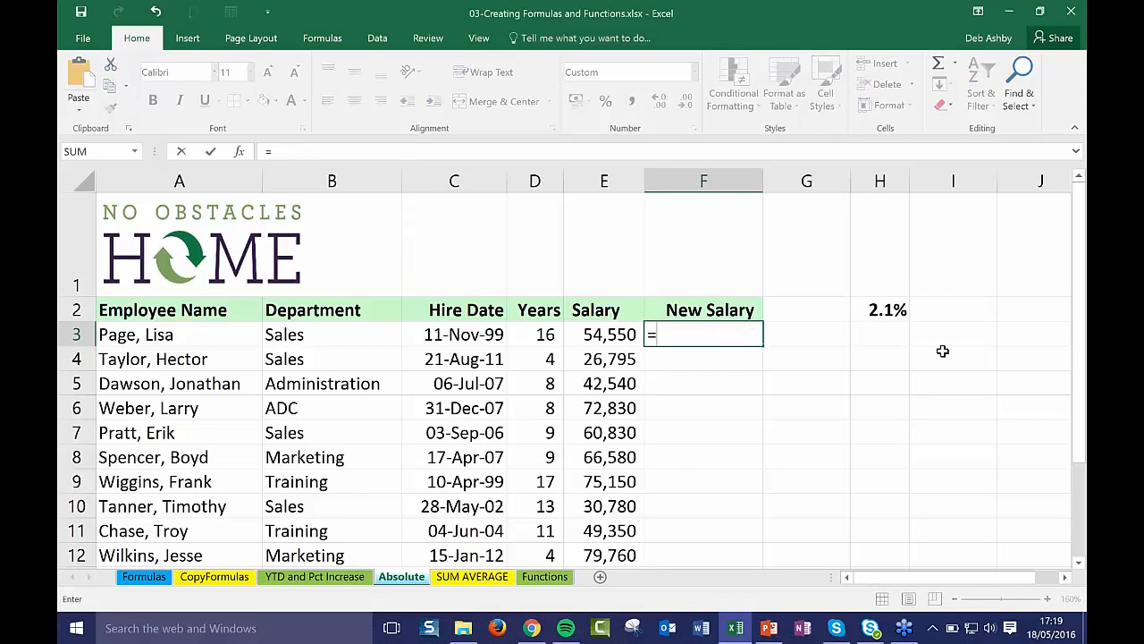
{"action": "left_click", "coordinate": [608, 334]}
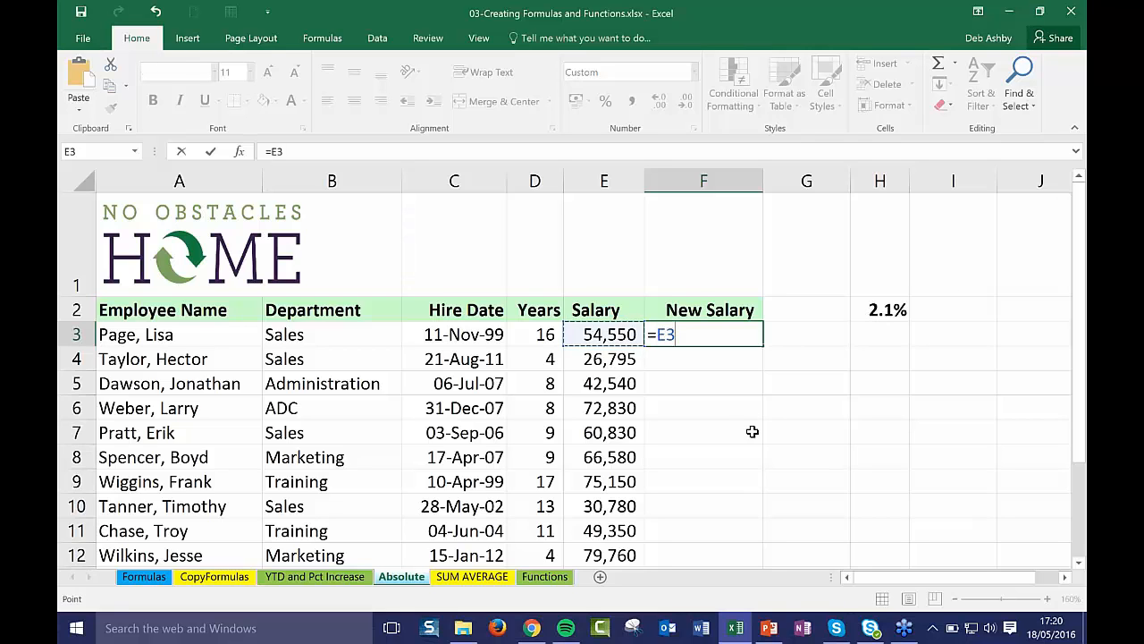
{"action": "type", "text": "*"}
{"action": "left_click", "coordinate": [874, 310]}
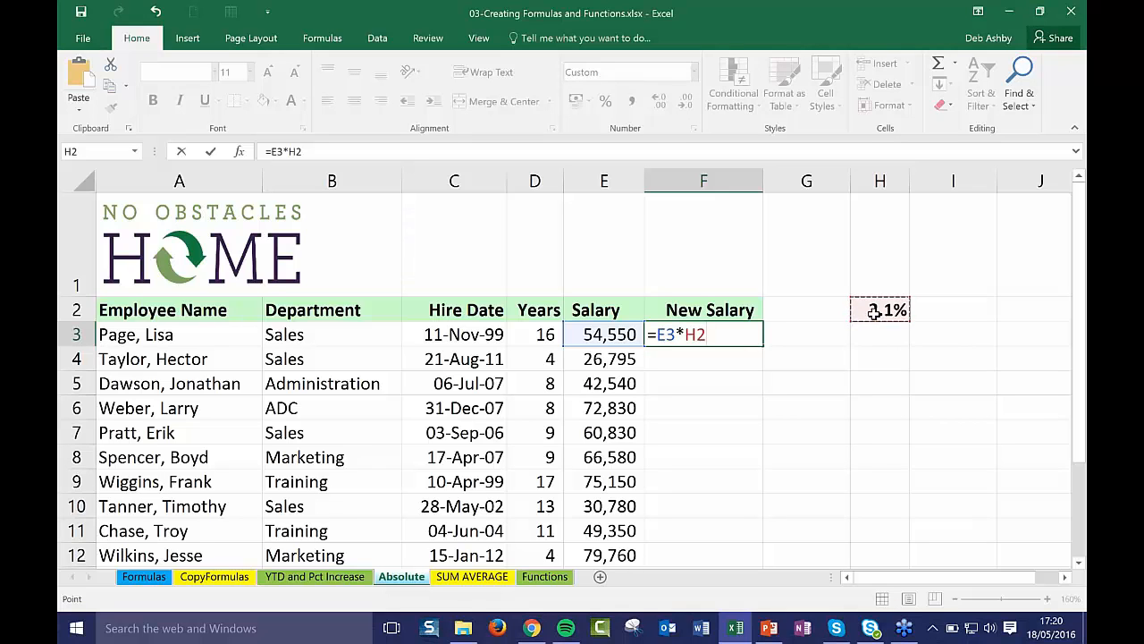
Make the H2 reference absolute in F3's formula, giving =E3*$H$2, and fill it down the New Salary column to row 14
{"action": "key", "text": "F4"}
{"action": "key", "text": "Return"}
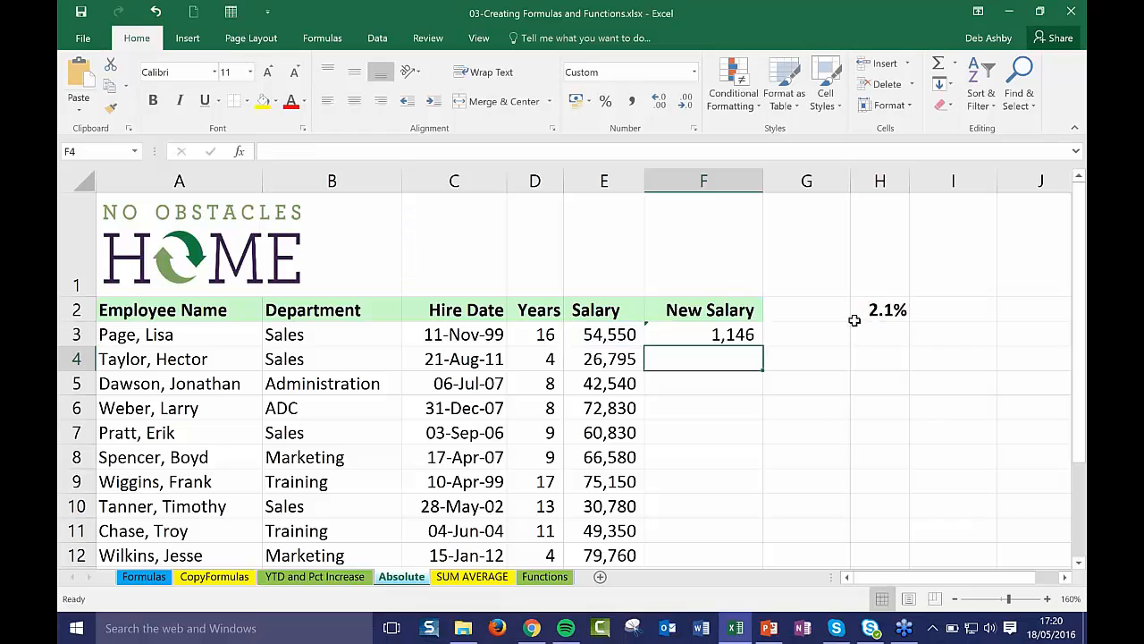
{"action": "left_click", "coordinate": [745, 335]}
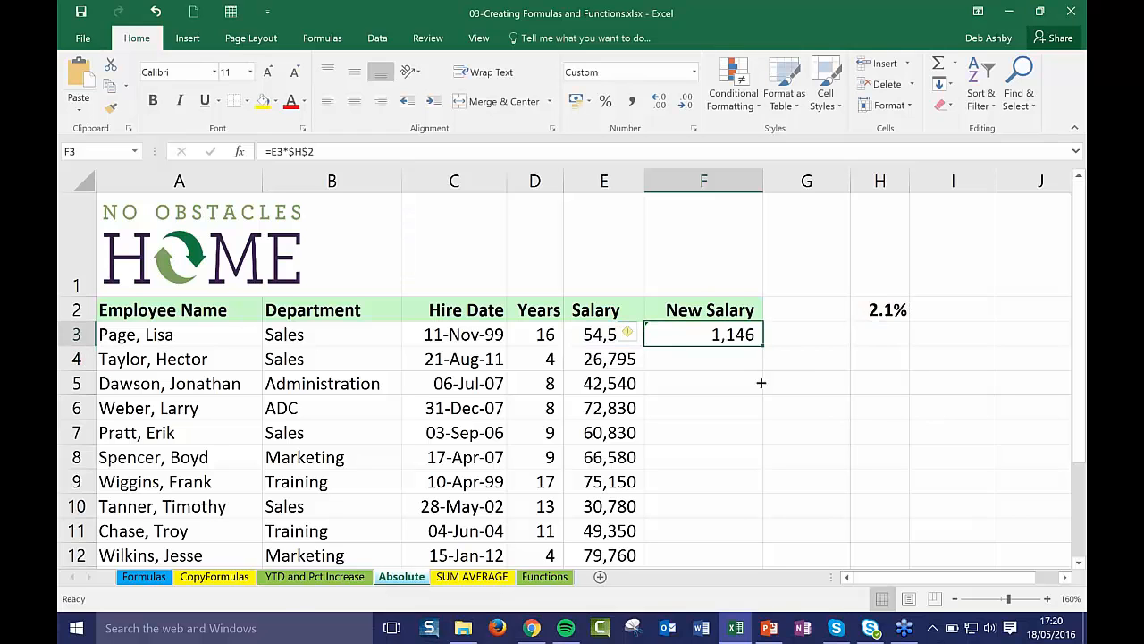
{"action": "left_click_drag", "start_coordinate": [763, 347], "coordinate": [767, 501]}
{"action": "left_click", "coordinate": [880, 357]}
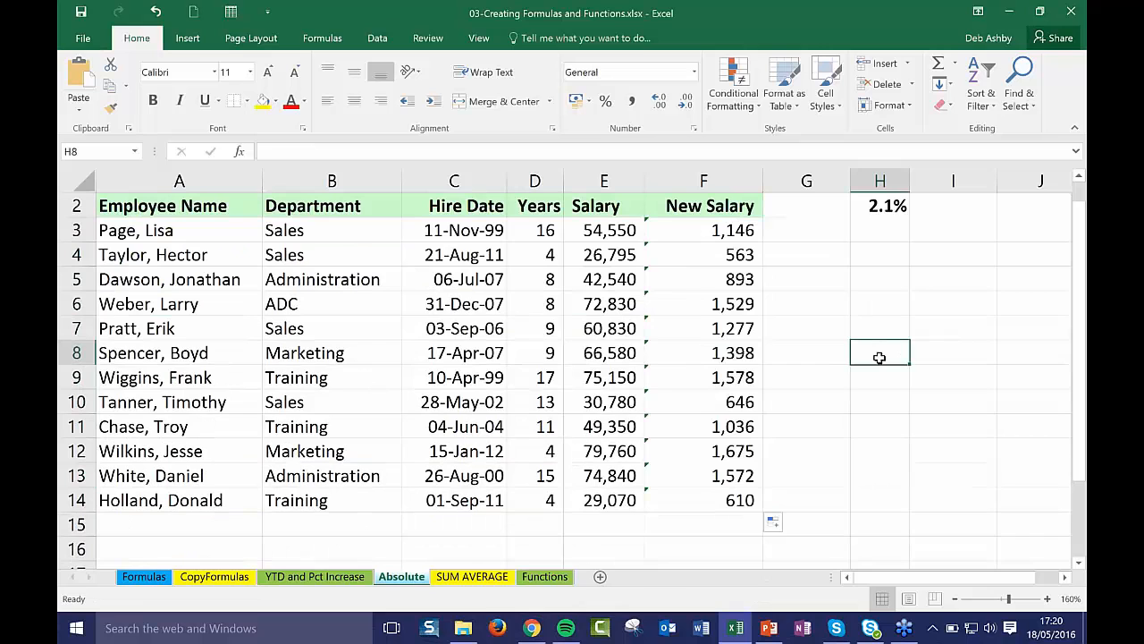
Check the copied formulas in several New Salary cells to compare their references to column E and H2
{"action": "scroll", "coordinate": [880, 357], "scroll_direction": "up", "scroll_amount": 1}
{"action": "left_click", "coordinate": [736, 381]}
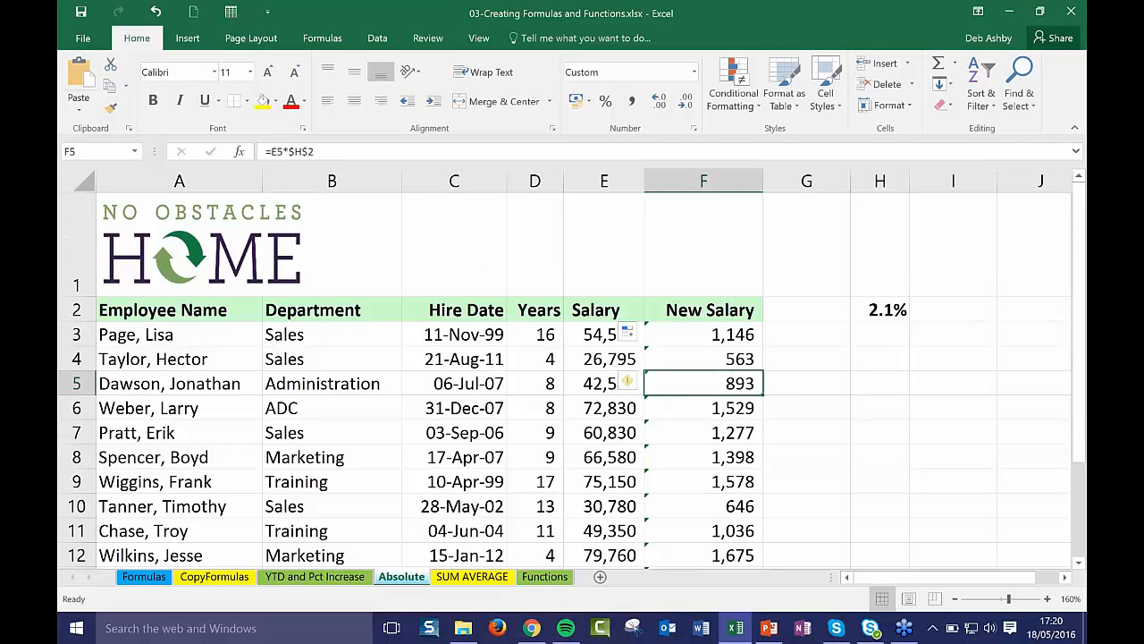
{"action": "left_click", "coordinate": [694, 437]}
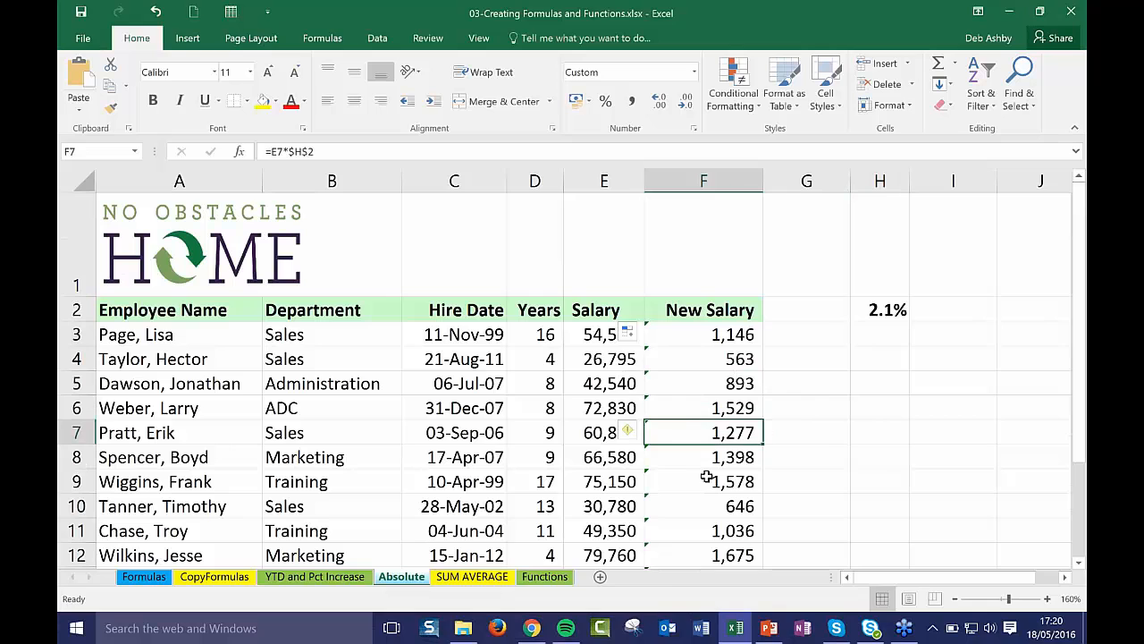
{"action": "left_click", "coordinate": [706, 481]}
{"action": "left_click", "coordinate": [708, 508]}
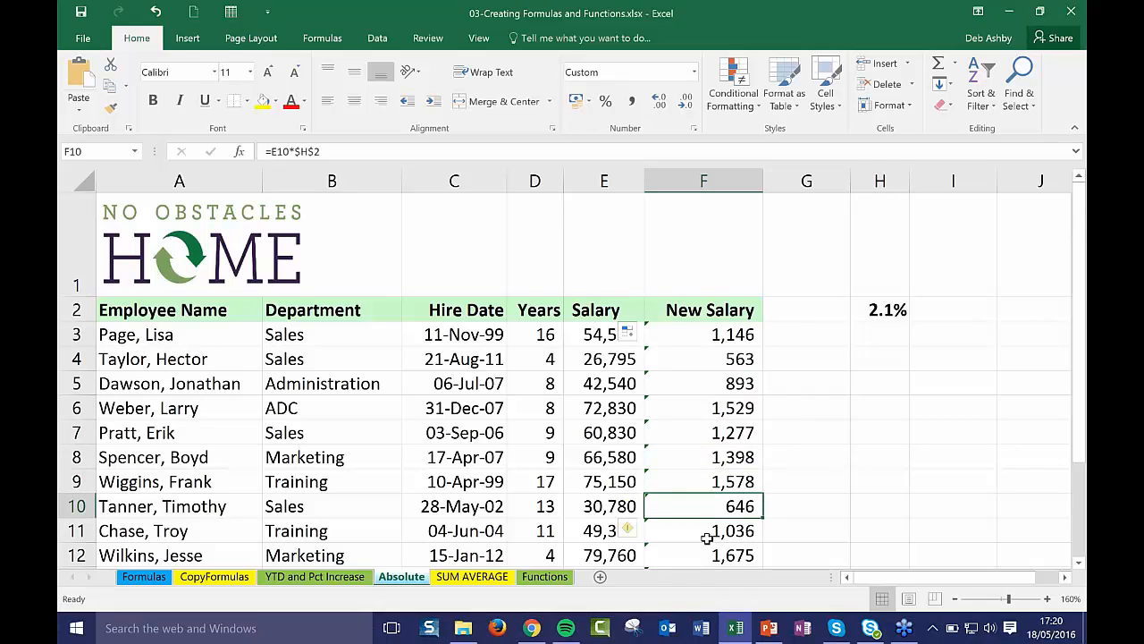
{"action": "left_click", "coordinate": [707, 531]}
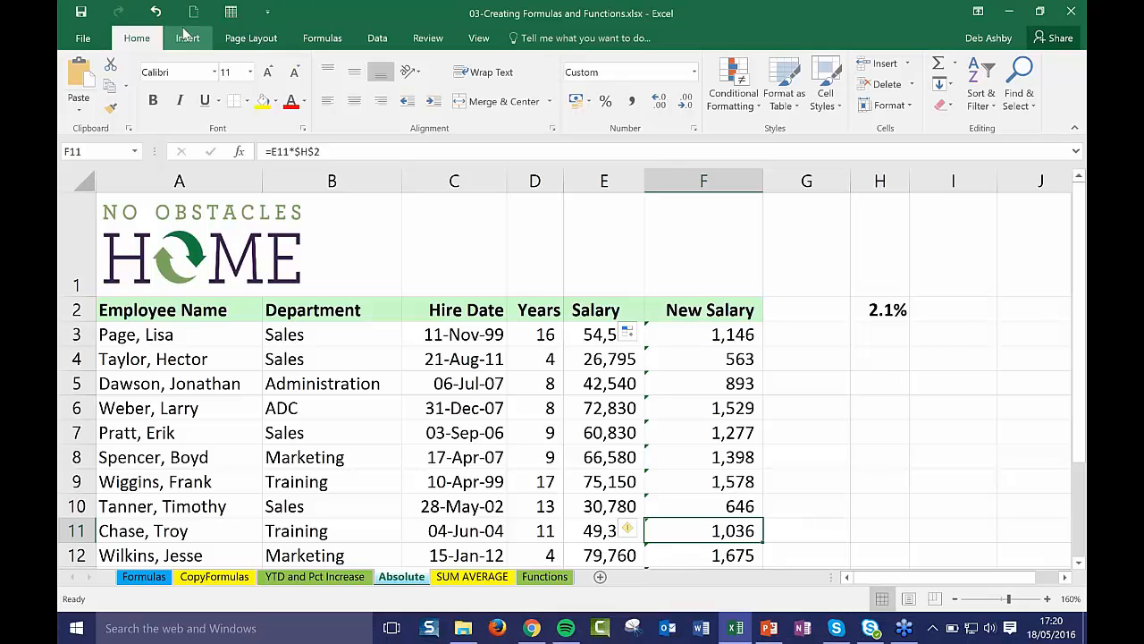
{"action": "left_click", "coordinate": [790, 366]}
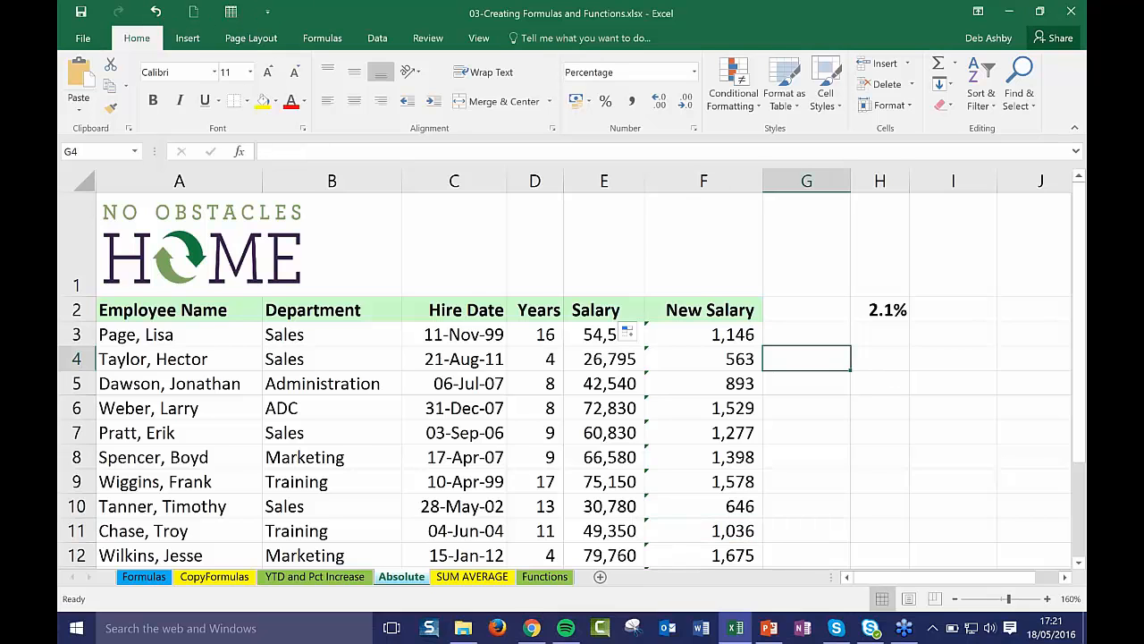
Undo the New Salary fill and the formula entry in F3
{"action": "scroll", "coordinate": [696, 348], "scroll_direction": "down", "scroll_amount": 1}
{"action": "scroll", "coordinate": [696, 349], "scroll_direction": "up", "scroll_amount": 1}
{"action": "left_click", "coordinate": [157, 12]}
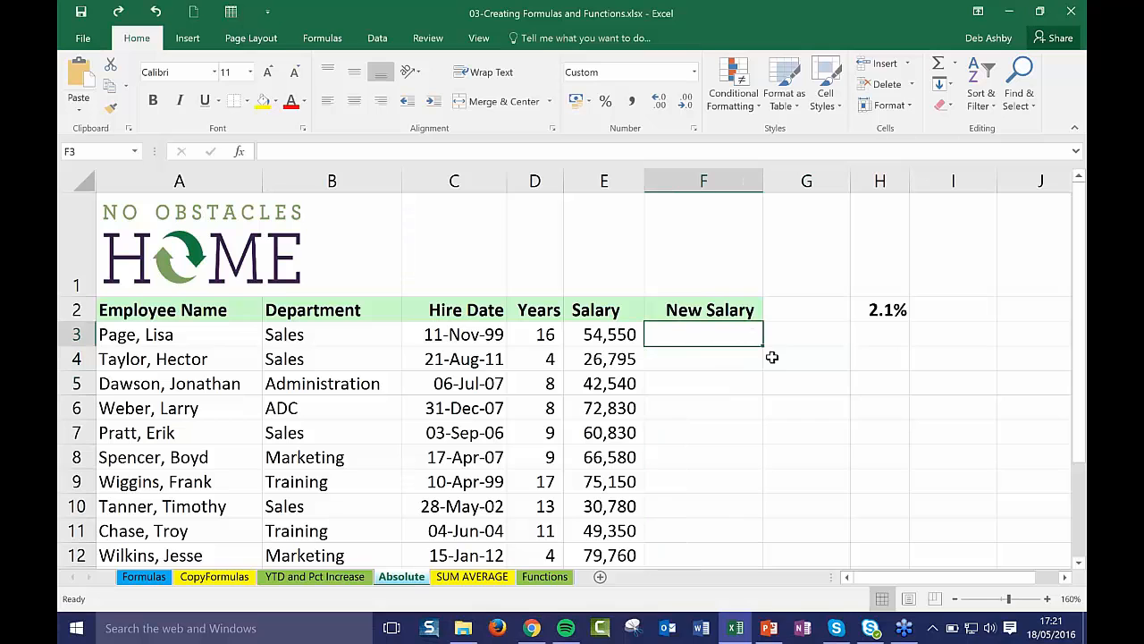
Begin a formula in F3 with E3*H2, and remove all of it except the equals sign
{"action": "type", "text": "="}
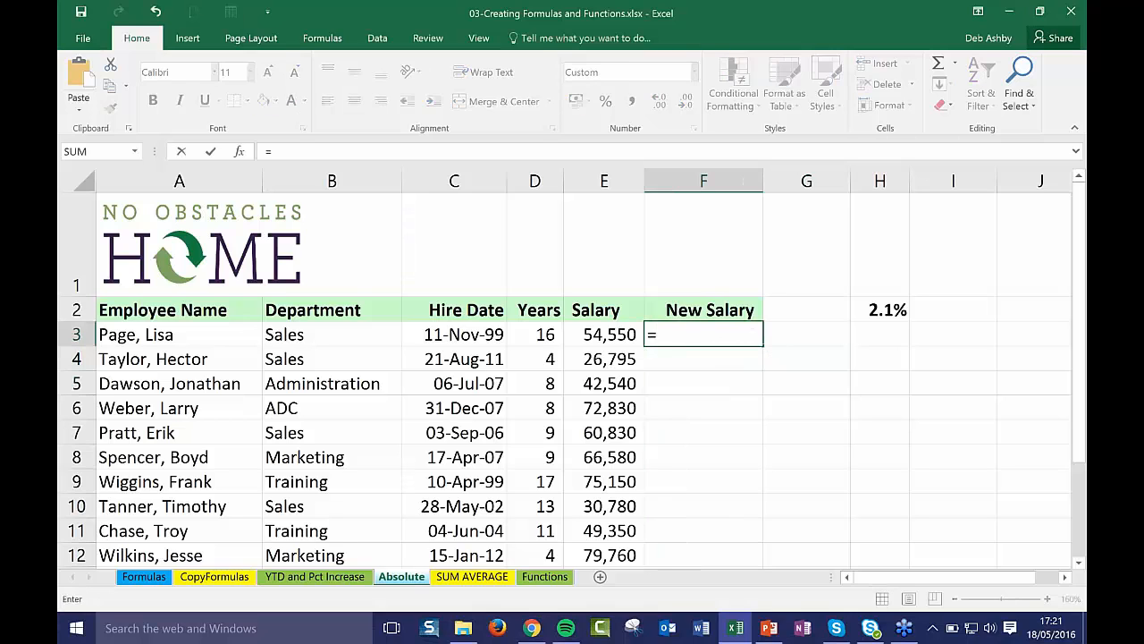
{"action": "left_click", "coordinate": [604, 335]}
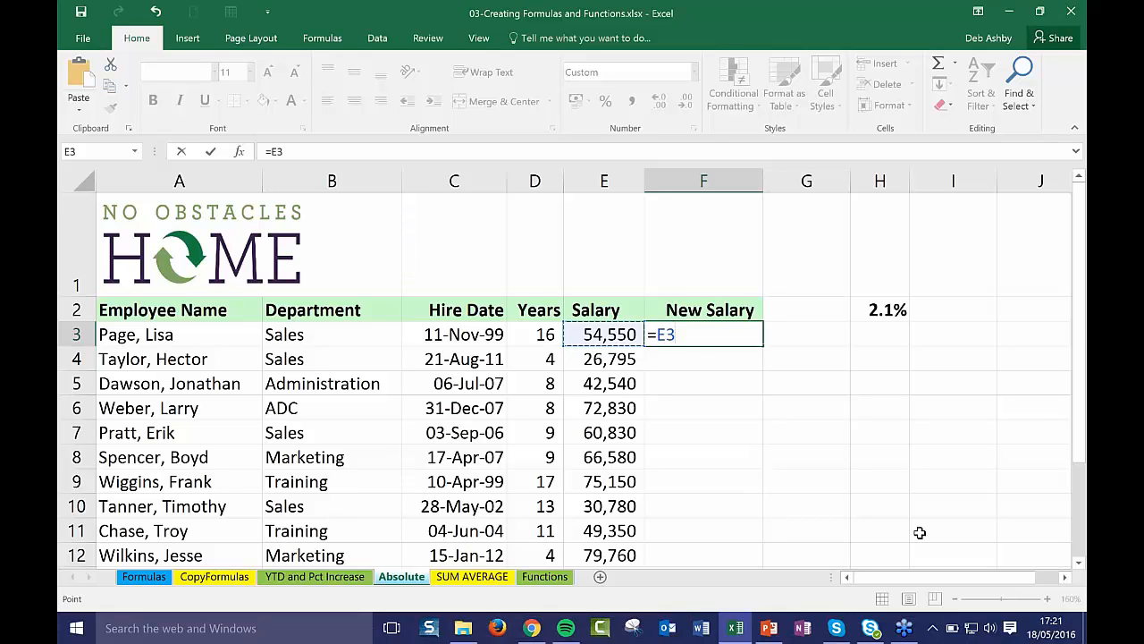
{"action": "type", "text": "*"}
{"action": "left_click", "coordinate": [883, 309]}
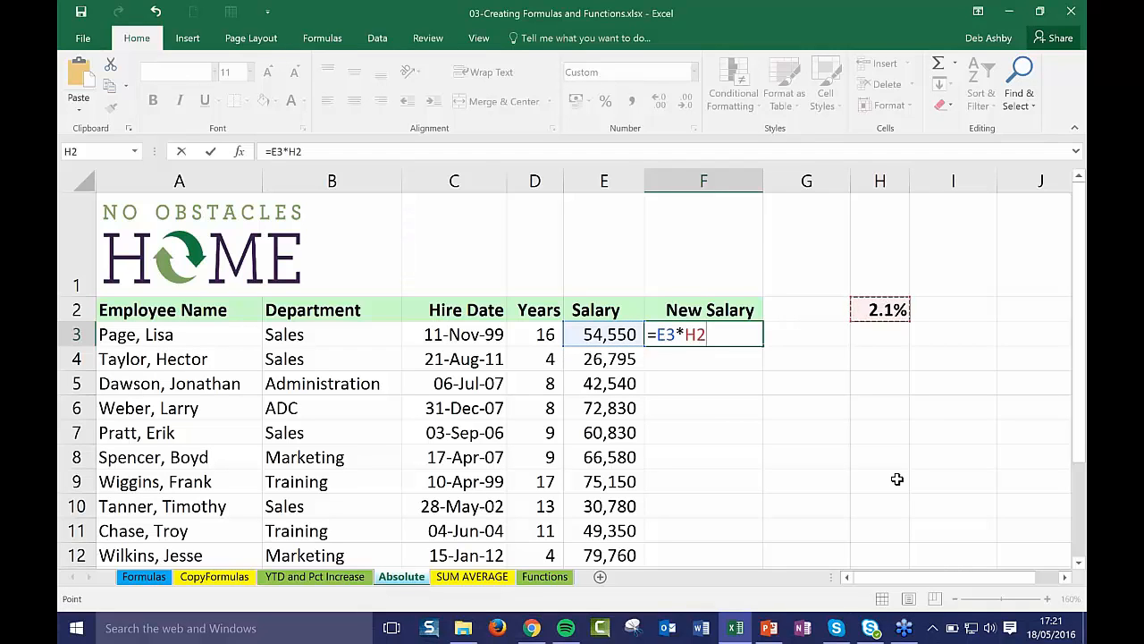
{"action": "key", "text": "BackSpace"}
{"action": "key", "text": "BackSpace"}
{"action": "key", "text": "BackSpace"}
{"action": "key", "text": "BackSpace"}
{"action": "key", "text": "BackSpace"}
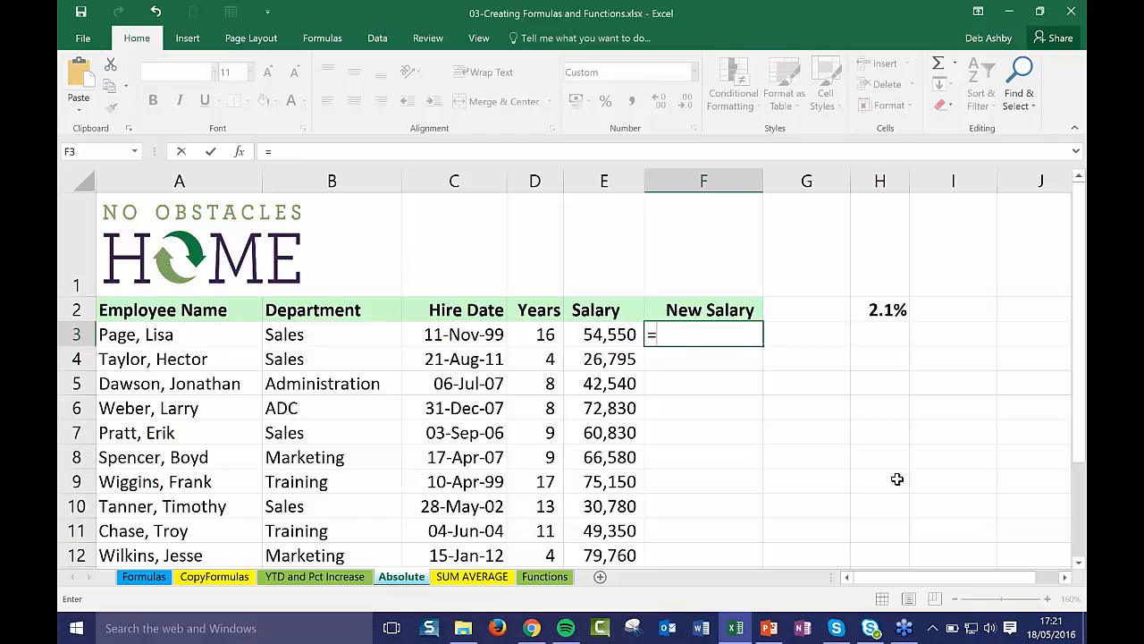
Complete the New Salary formula in F3 as =SUM(E3*H2)+E3
{"action": "type", "text": "SUM"}
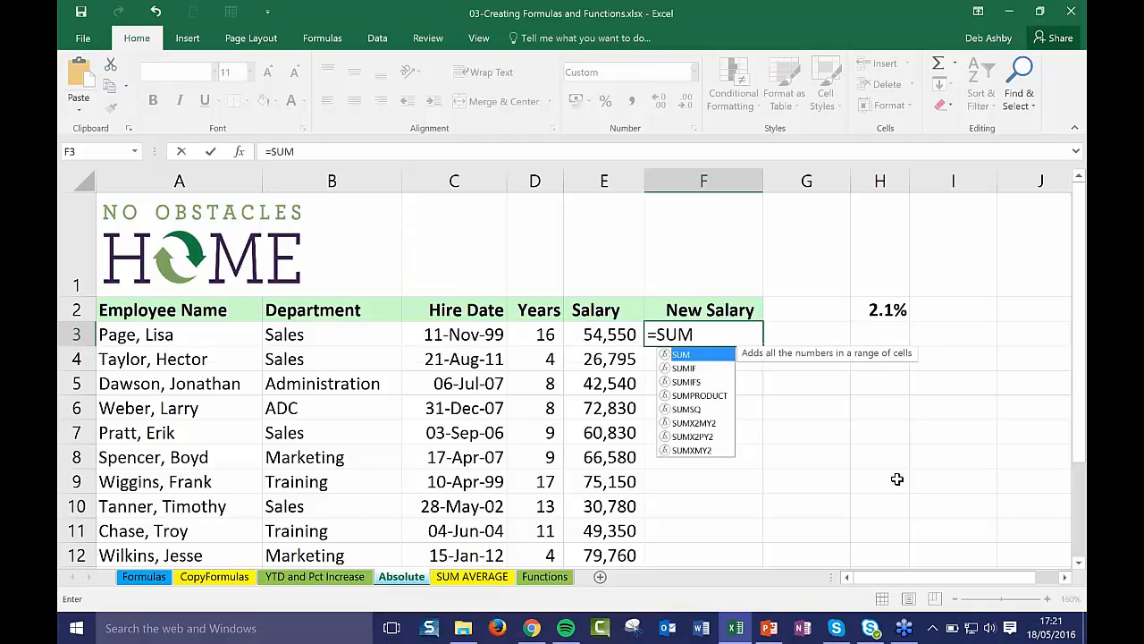
{"action": "type", "text": "("}
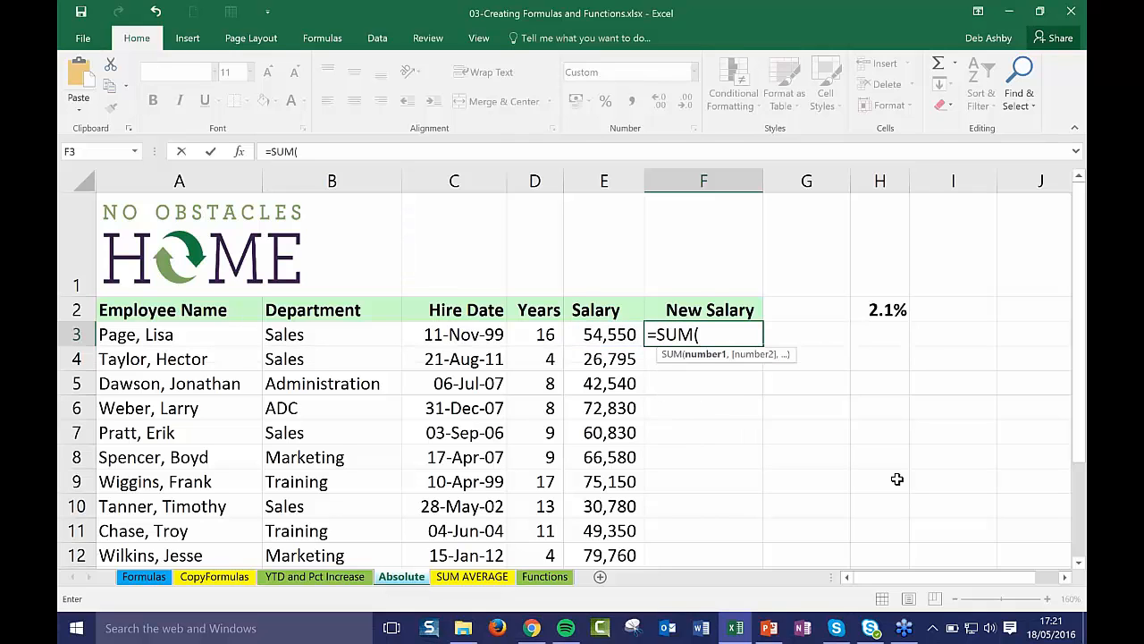
{"action": "type", "text": "E3*"}
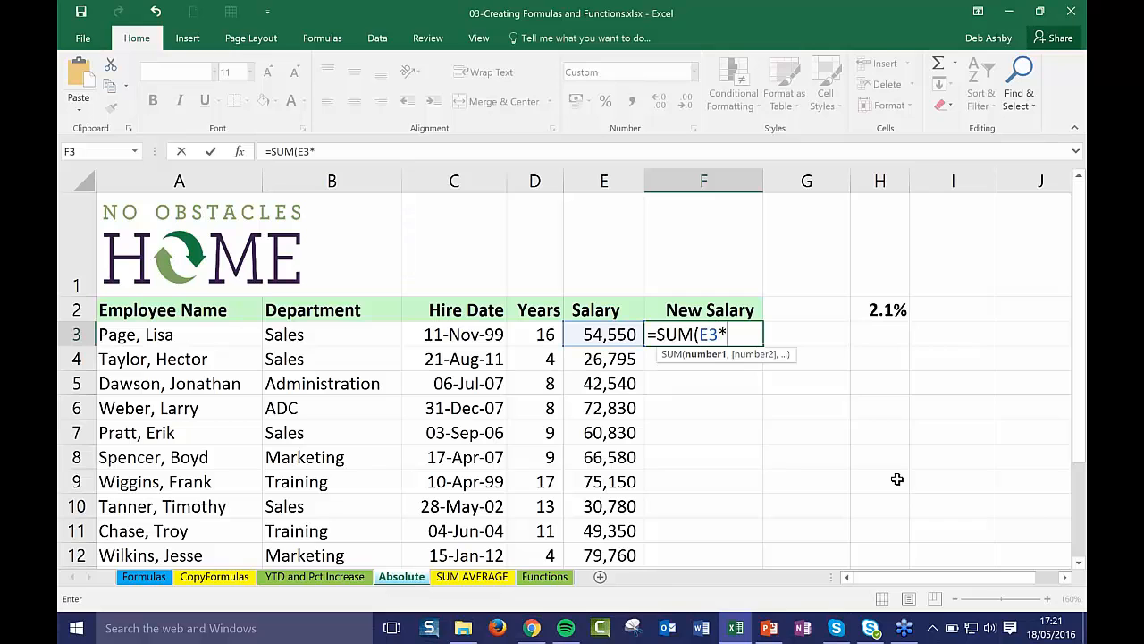
{"action": "left_click", "coordinate": [886, 311]}
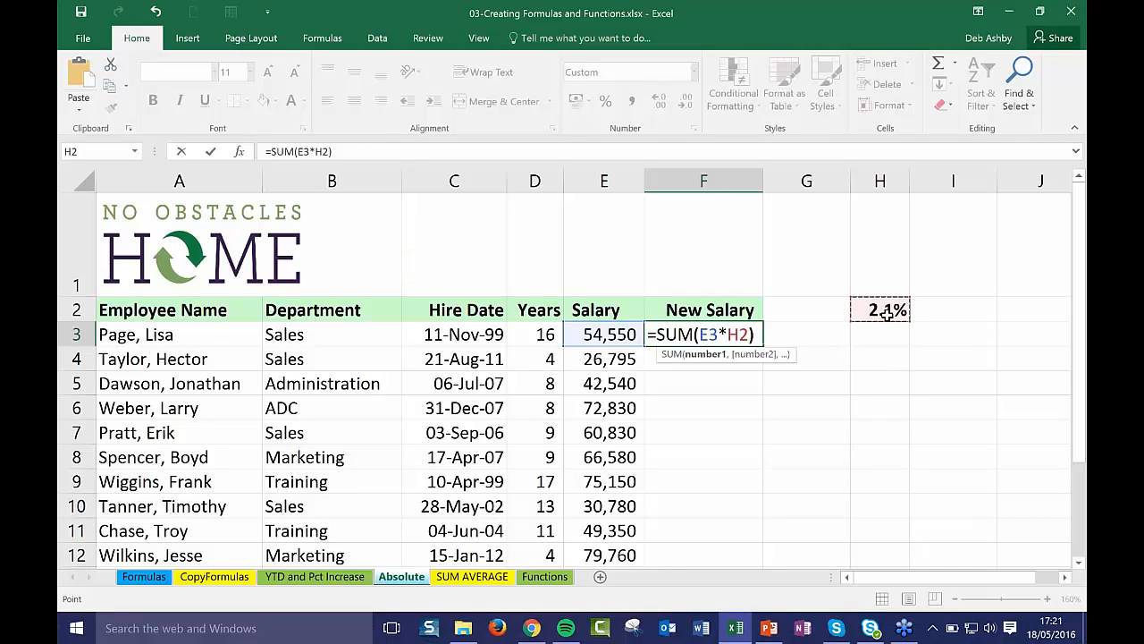
{"action": "type", "text": ")"}
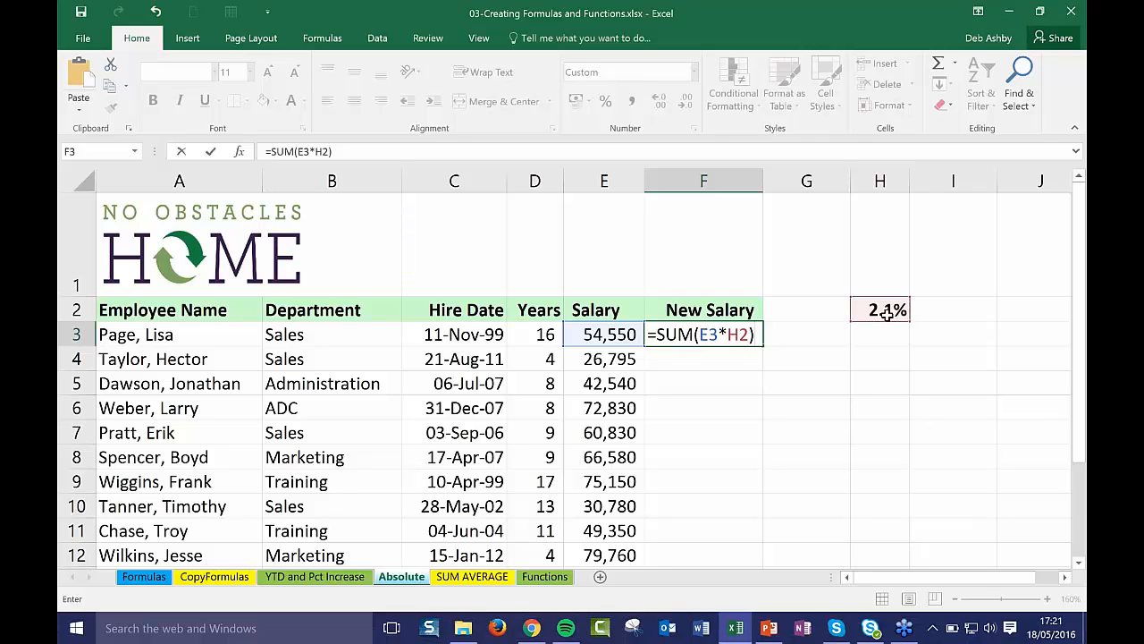
{"action": "type", "text": "+"}
{"action": "left_click", "coordinate": [602, 334]}
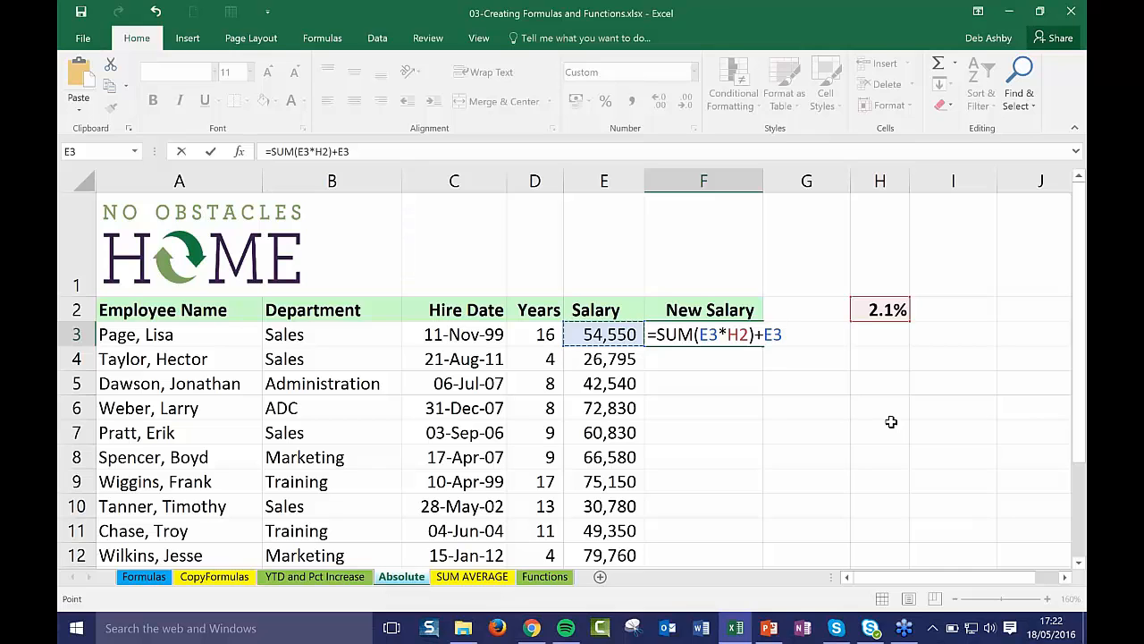
Change H2 to the absolute reference $H$2 in F3's formula and enter it
{"action": "double_click", "coordinate": [739, 334]}
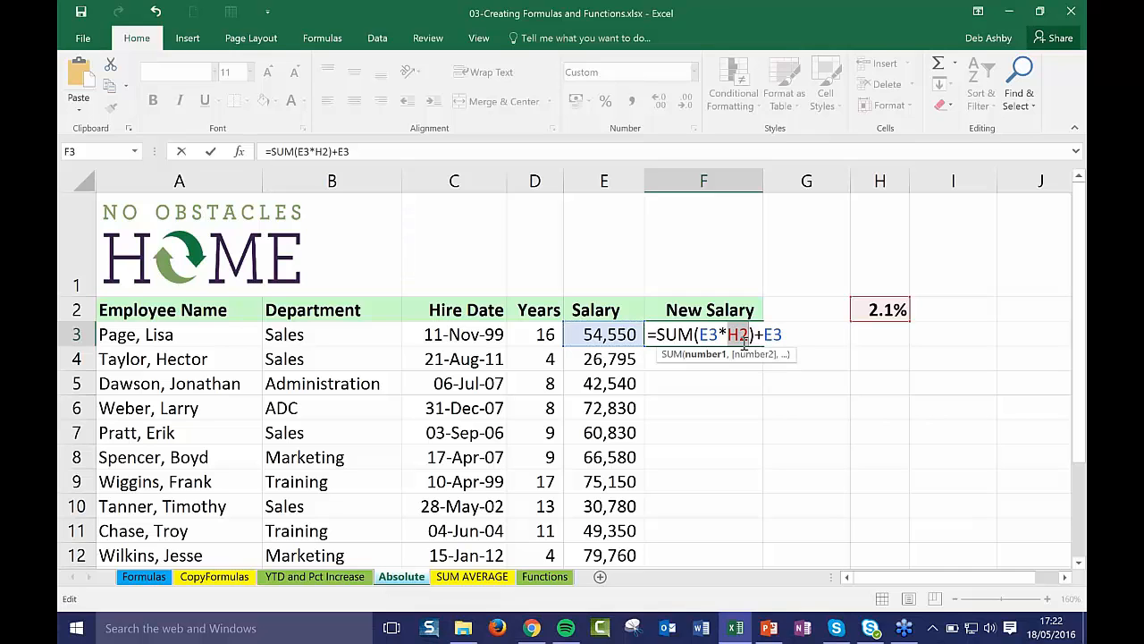
{"action": "key", "text": "F4"}
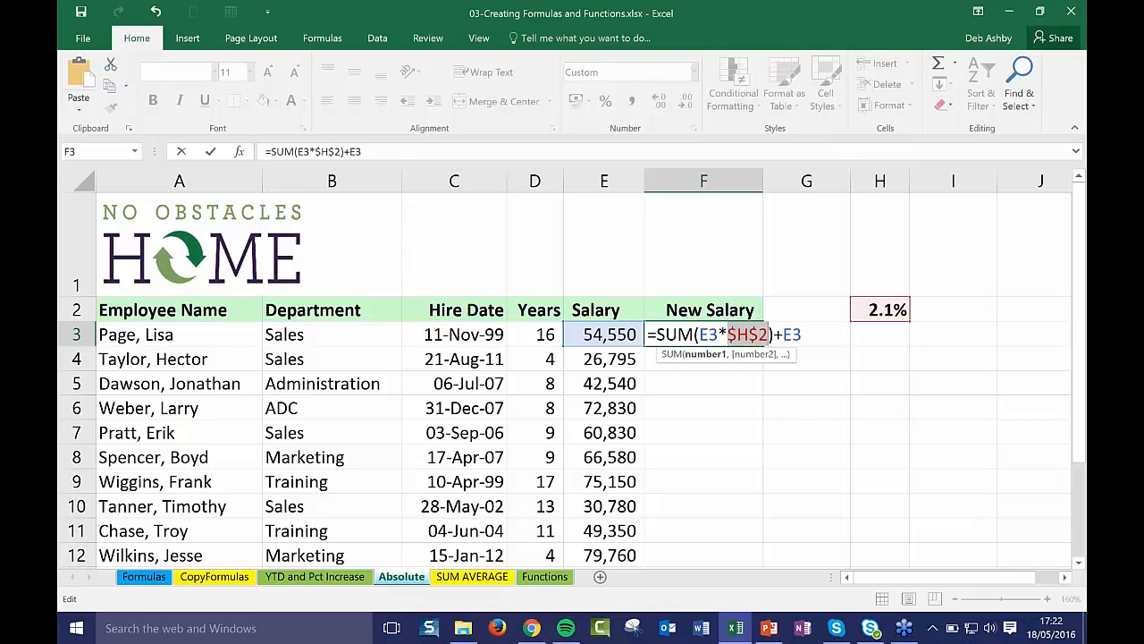
{"action": "left_click", "coordinate": [802, 333]}
{"action": "key", "text": "Return"}
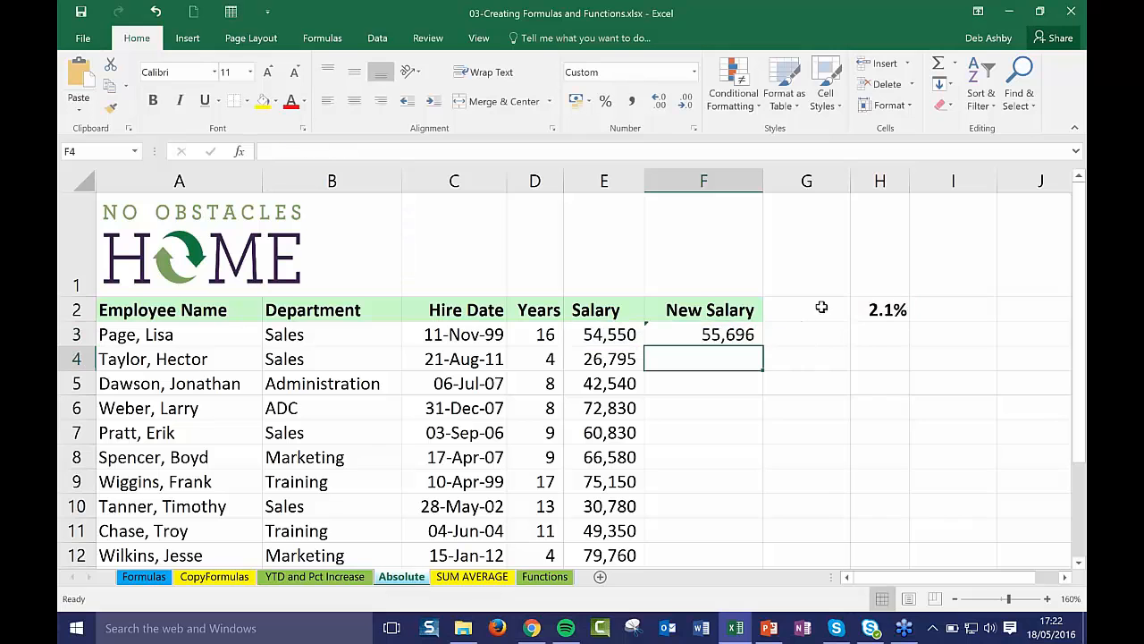
Fill the F3 formula down the New Salary column to row 14
{"action": "left_click", "coordinate": [739, 336]}
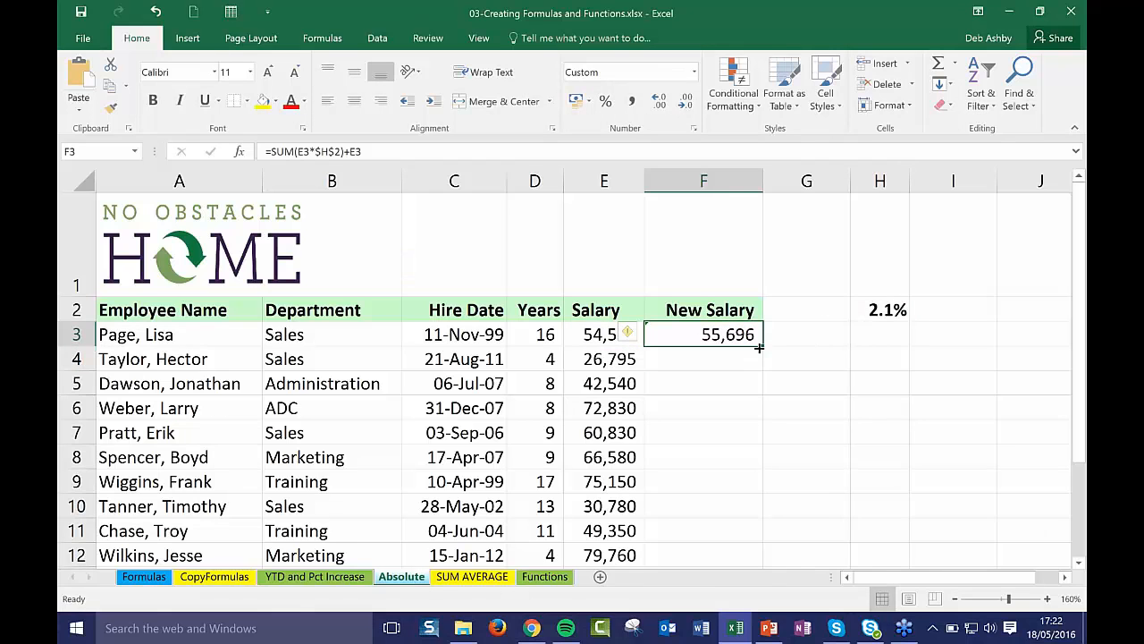
{"action": "left_click_drag", "start_coordinate": [763, 345], "coordinate": [766, 514]}
{"action": "left_click", "coordinate": [878, 328]}
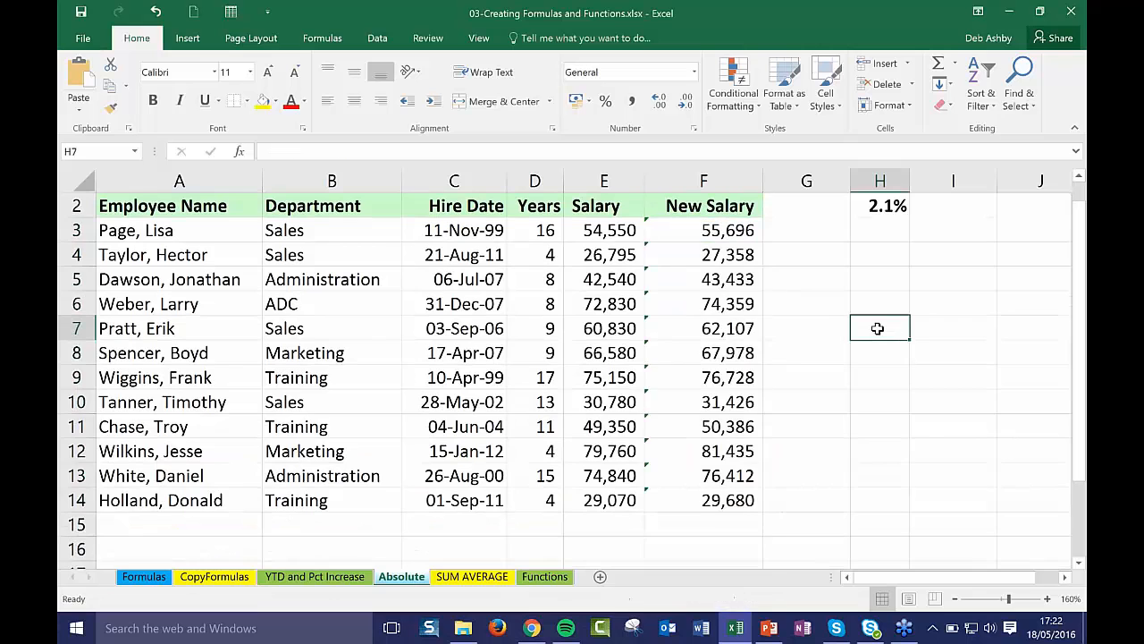
{"action": "scroll", "coordinate": [878, 328], "scroll_direction": "up", "scroll_amount": 1}
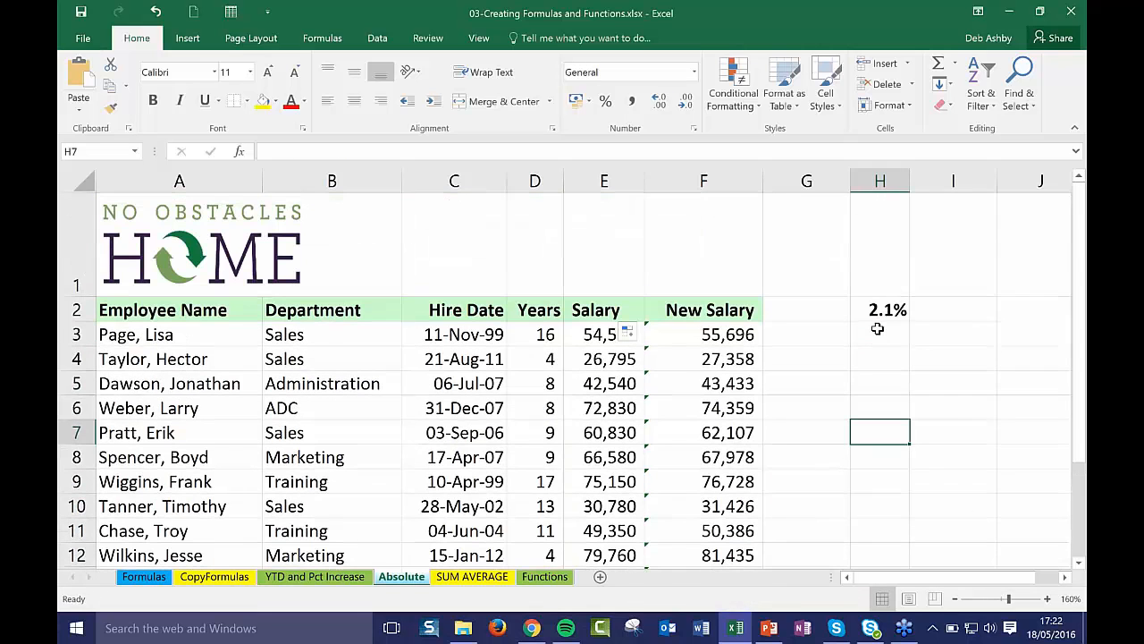
On the SUM AVERAGE sheet, enter the headings Count, Min and Max in I10:K10 and widen columns J and K
{"action": "left_click", "coordinate": [702, 359]}
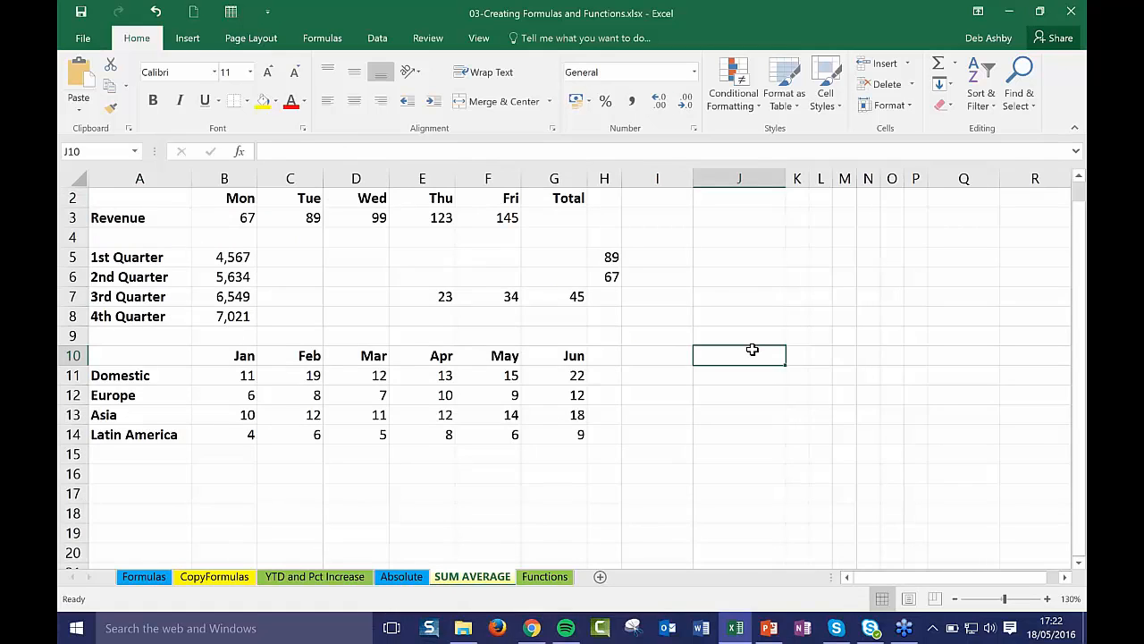
{"action": "left_click", "coordinate": [672, 366]}
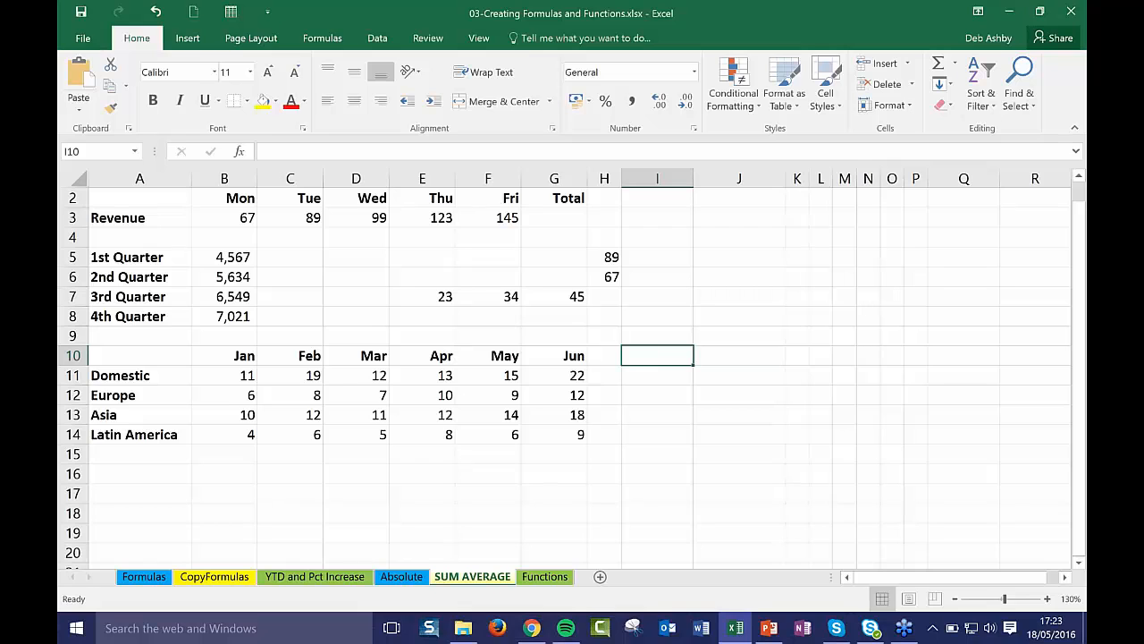
{"action": "type", "text": "CO"}
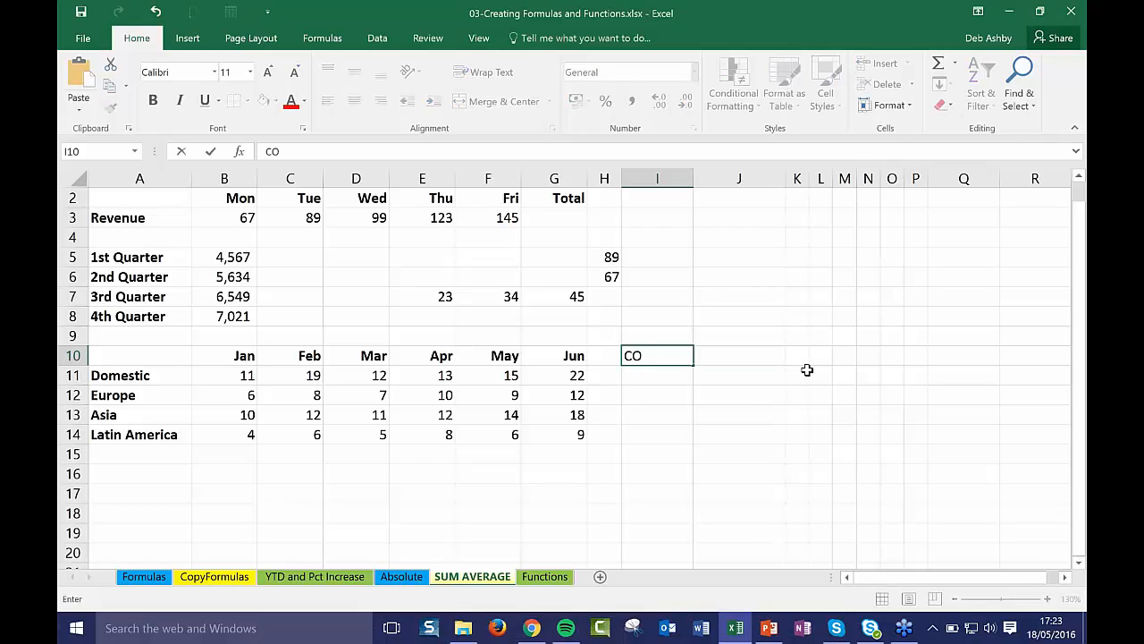
{"action": "key", "text": "BackSpace"}
{"action": "type", "text": "ount"}
{"action": "key", "text": "Tab"}
{"action": "type", "text": "Min"}
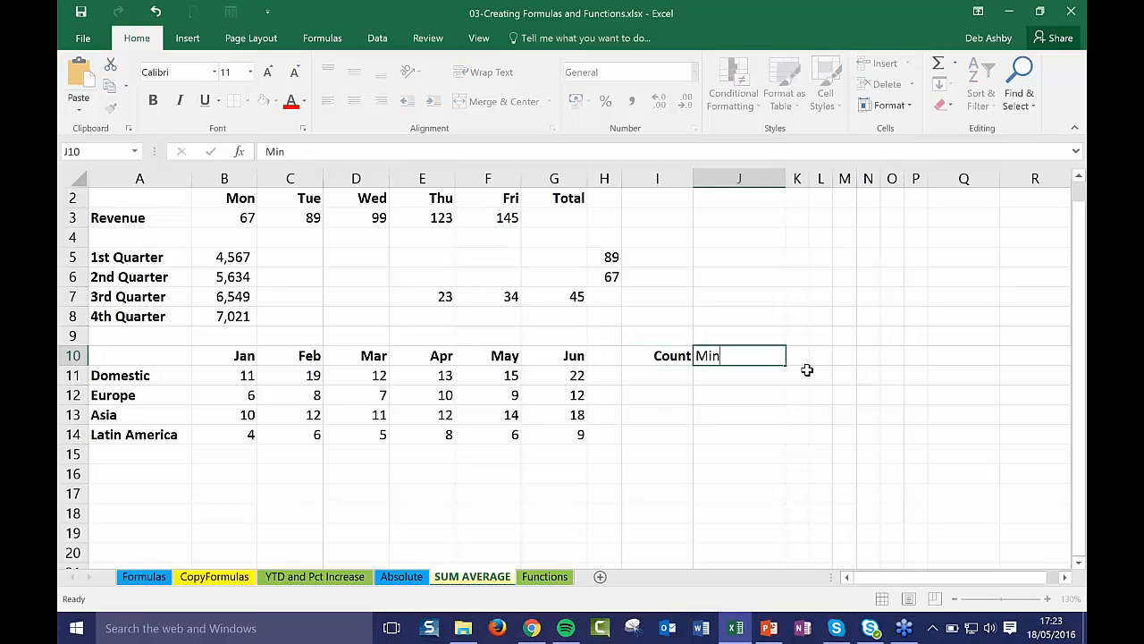
{"action": "key", "text": "Tab"}
{"action": "type", "text": "Max"}
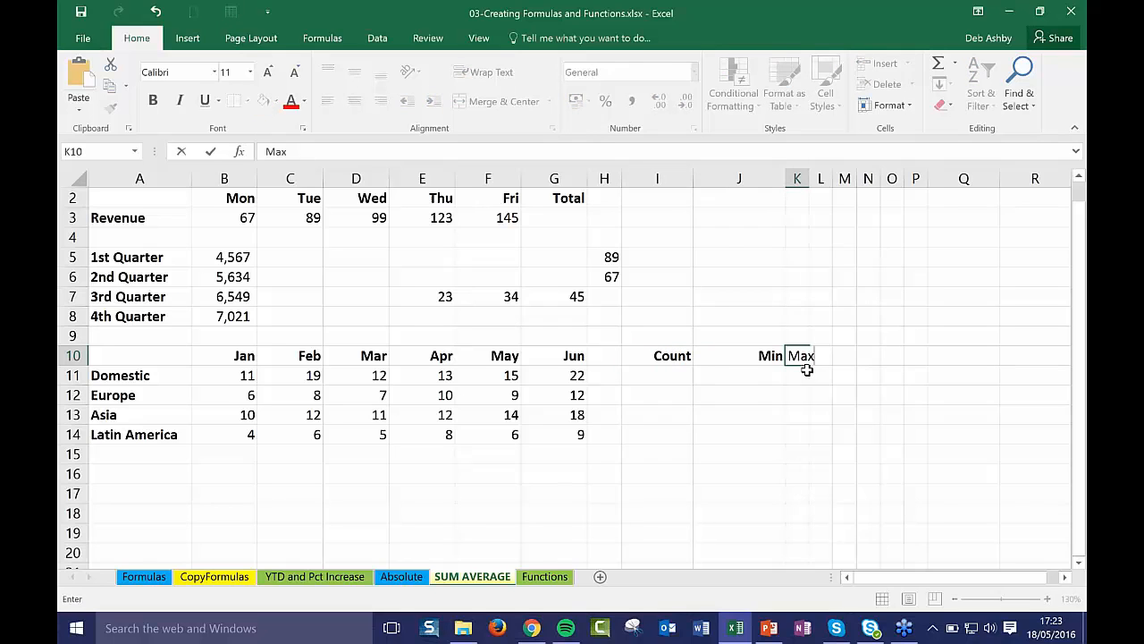
{"action": "left_click", "coordinate": [854, 299]}
{"action": "left_click_drag", "start_coordinate": [785, 178], "coordinate": [894, 178]}
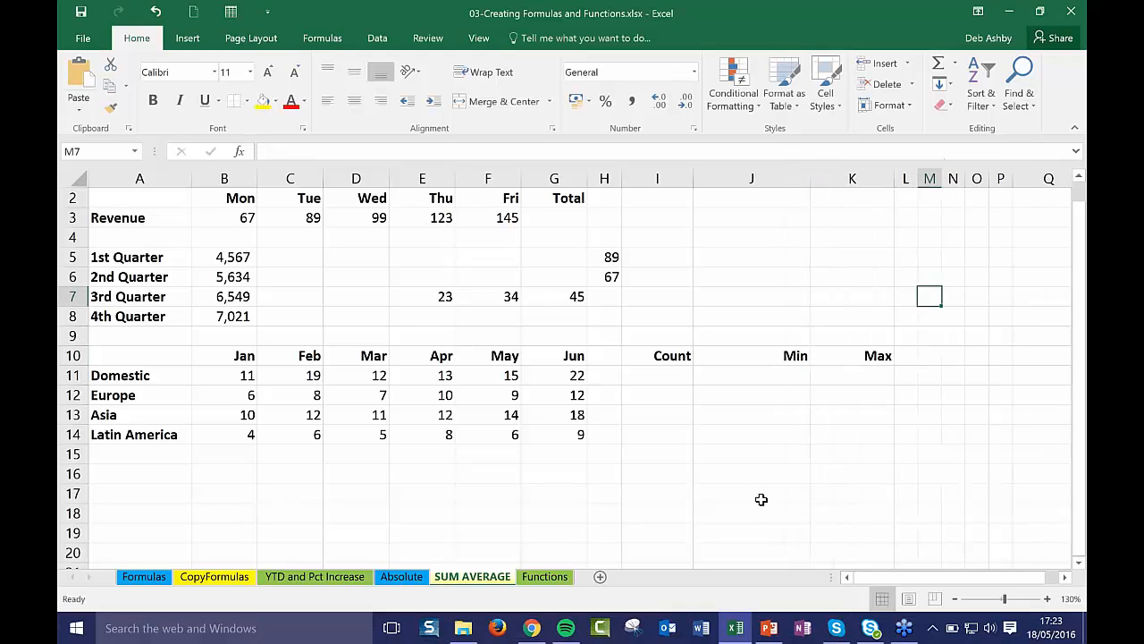
Enter a Count Numbers function in I11 for the Domestic row, with its range limited to B11:G11
{"action": "left_click", "coordinate": [667, 377]}
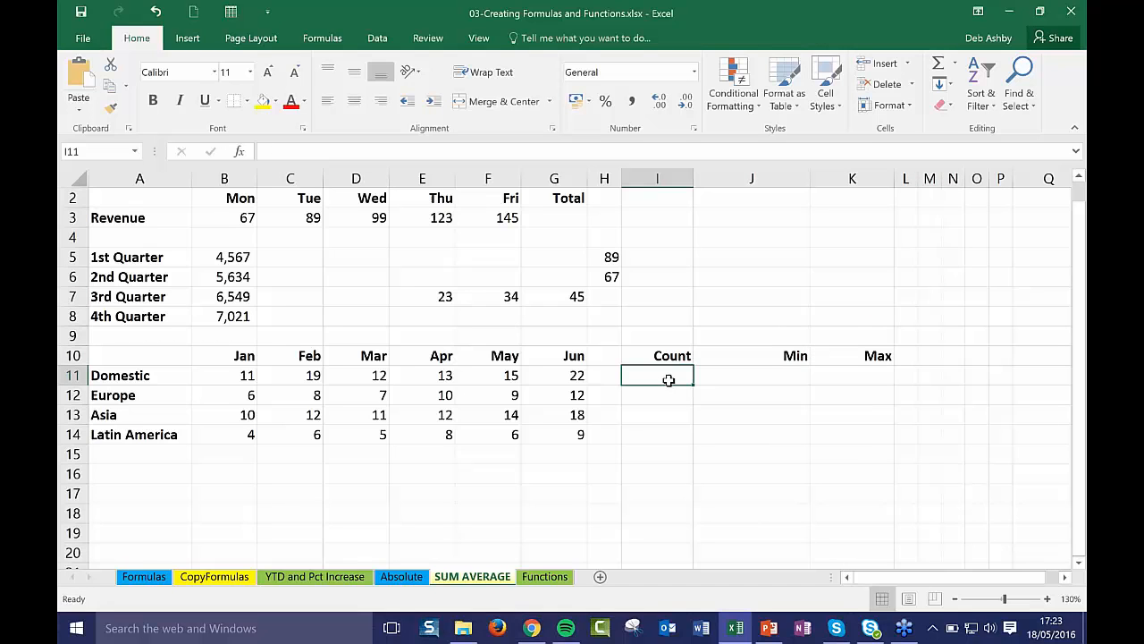
{"action": "left_click", "coordinate": [954, 64]}
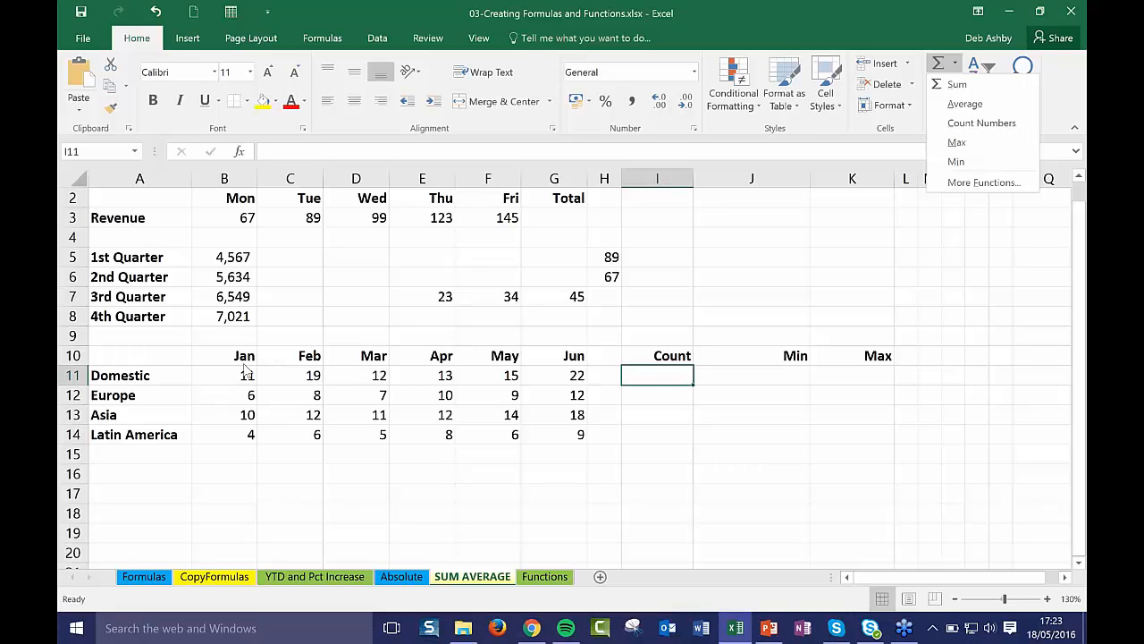
{"action": "left_click", "coordinate": [665, 387]}
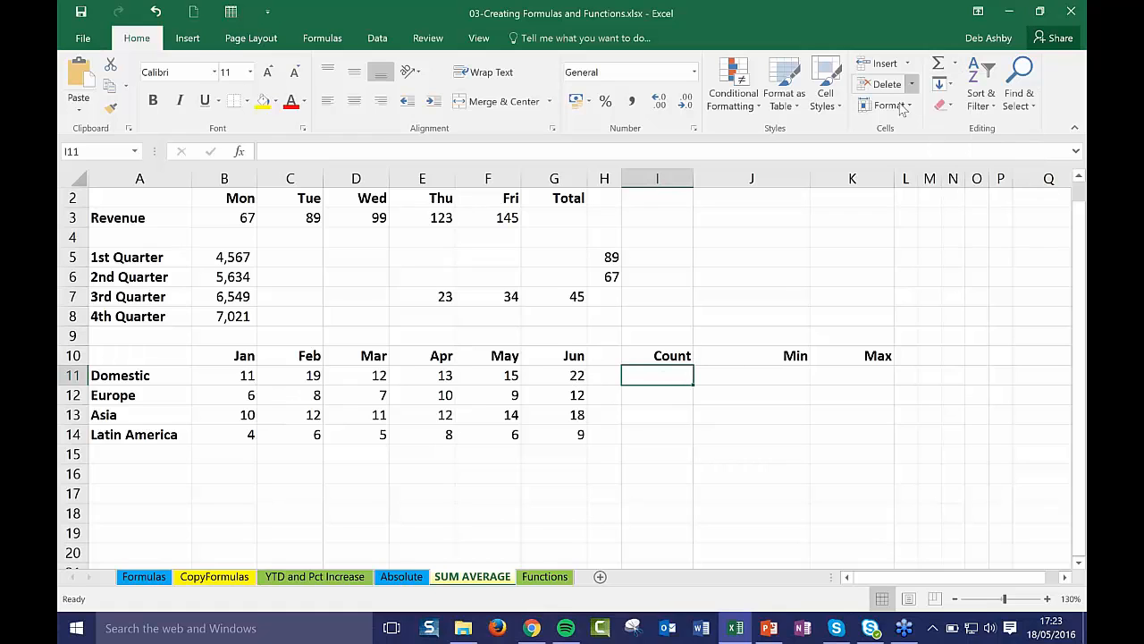
{"action": "left_click", "coordinate": [955, 64]}
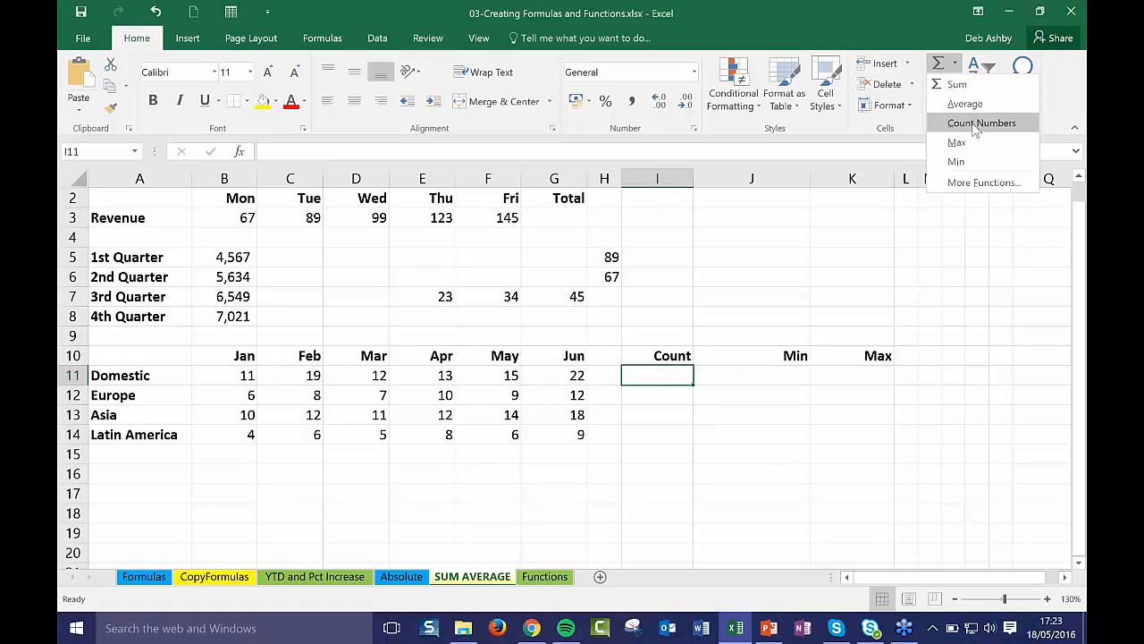
{"action": "left_click", "coordinate": [975, 125]}
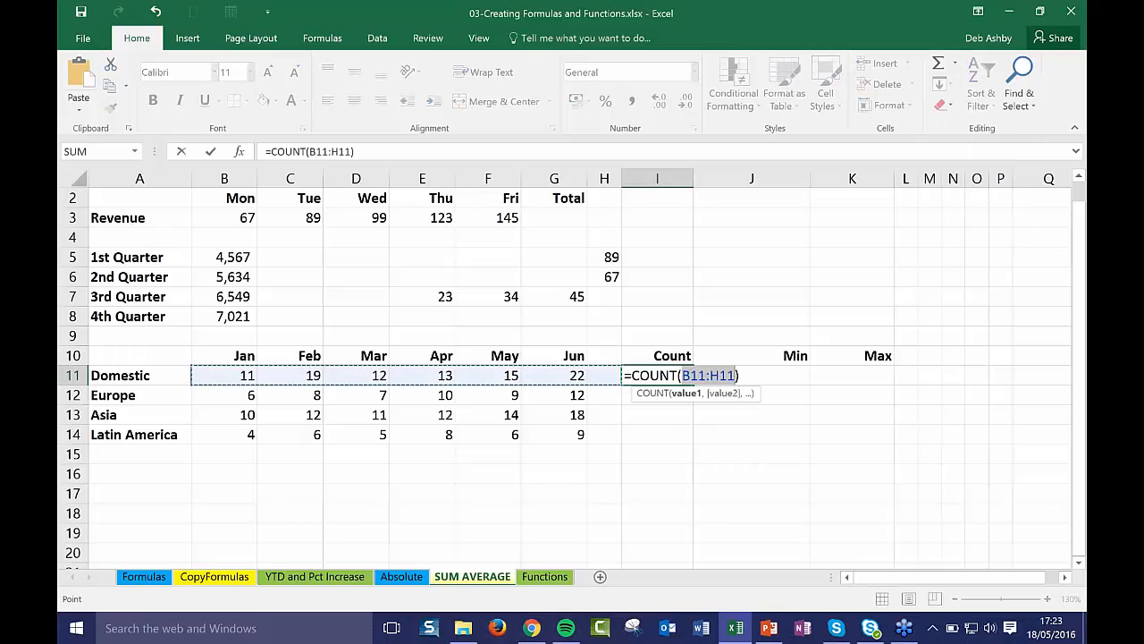
{"action": "left_click_drag", "start_coordinate": [621, 385], "coordinate": [590, 380]}
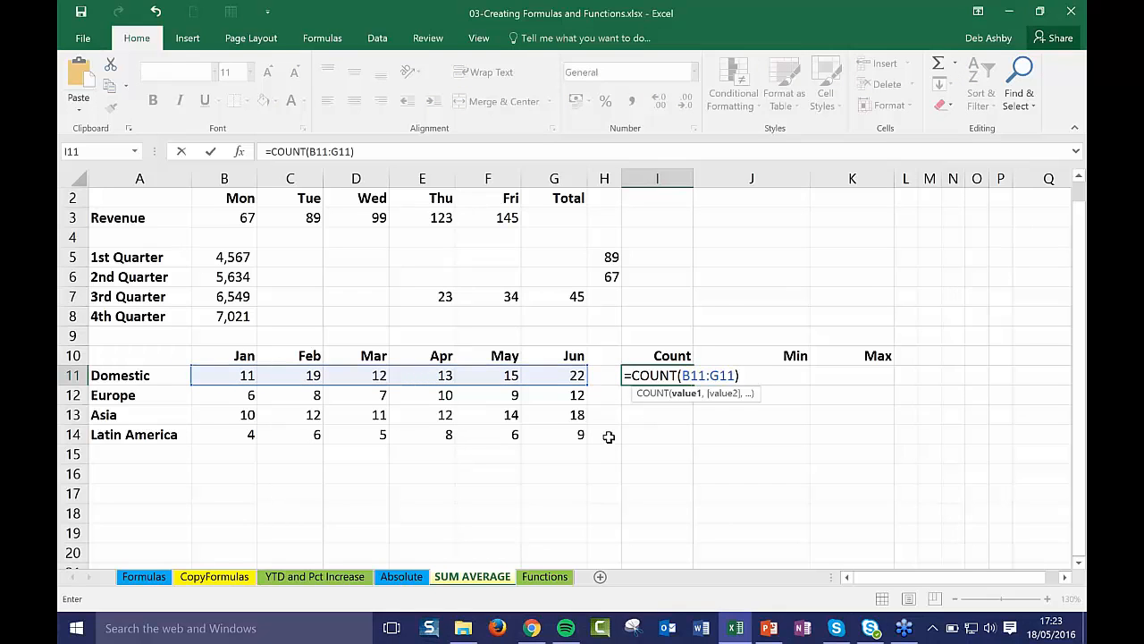
{"action": "key", "text": "Return"}
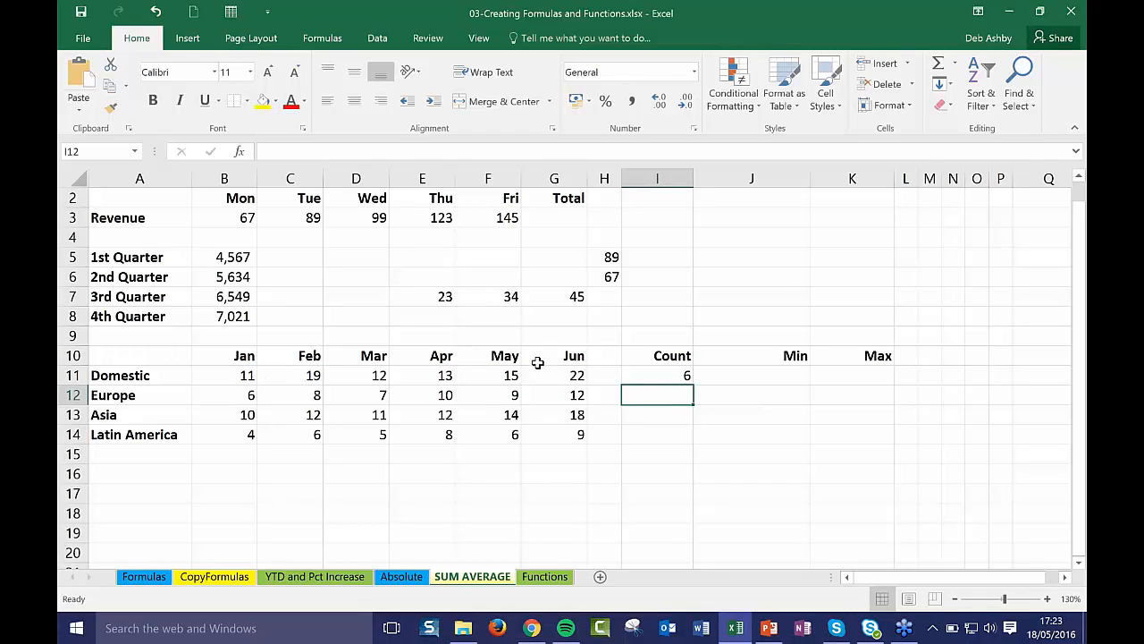
Fill the I11 formula down the Count column to row 14
{"action": "left_click", "coordinate": [681, 377]}
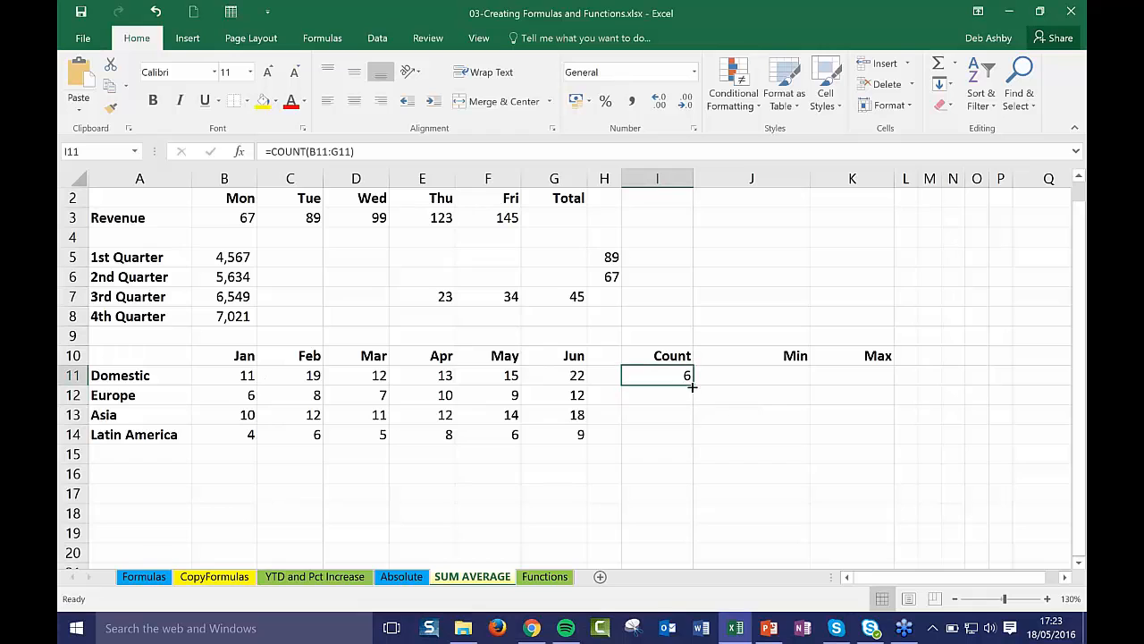
{"action": "left_click_drag", "start_coordinate": [691, 386], "coordinate": [692, 446]}
{"action": "left_click", "coordinate": [746, 474]}
Enter a Min function in J11 over the Domestic figures B11:G11
{"action": "left_click", "coordinate": [773, 378]}
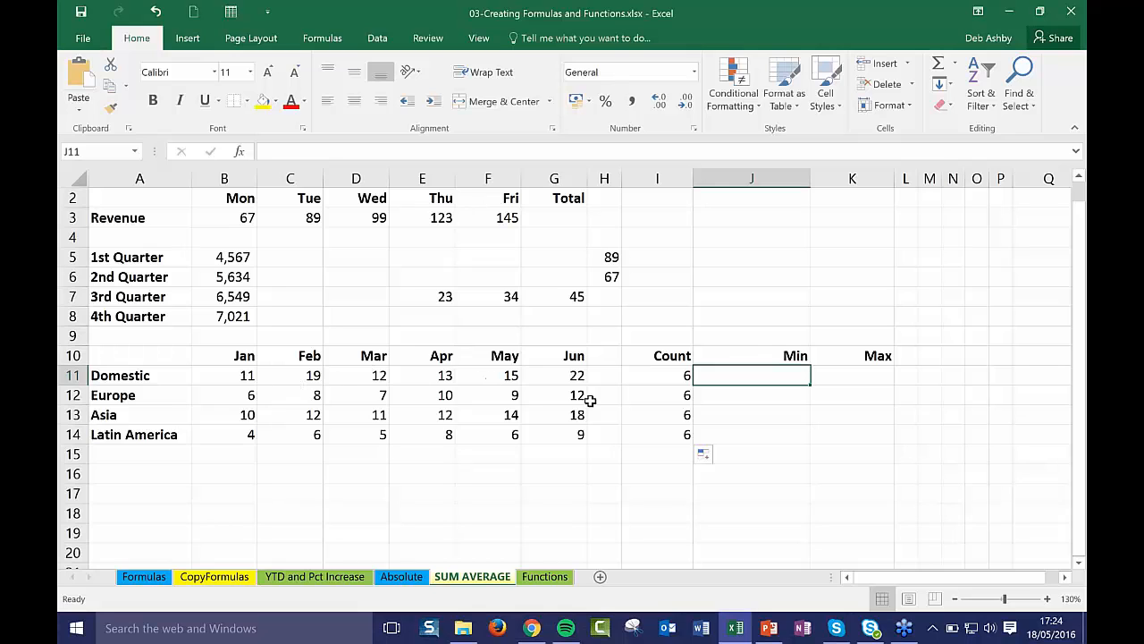
{"action": "left_click", "coordinate": [955, 64]}
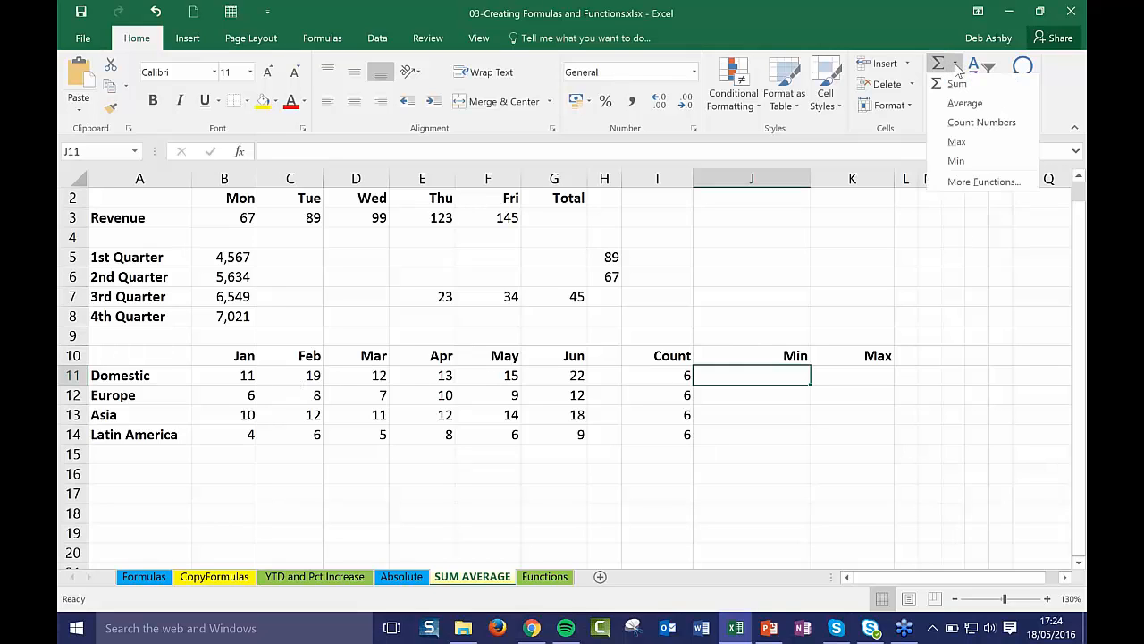
{"action": "left_click", "coordinate": [957, 161]}
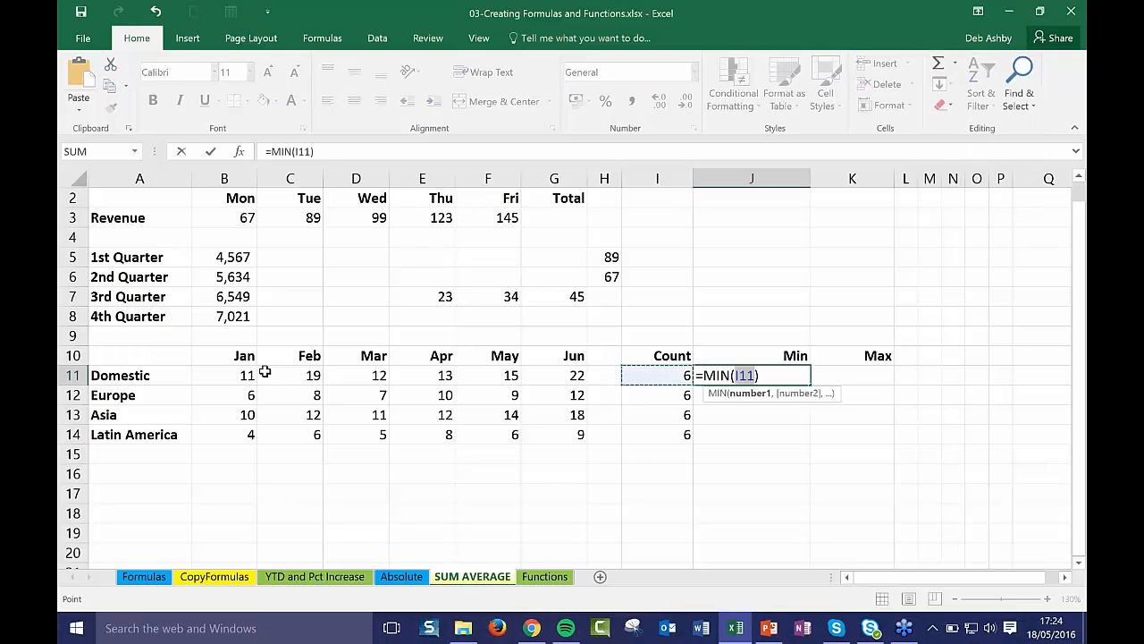
{"action": "left_click_drag", "start_coordinate": [226, 376], "coordinate": [572, 375]}
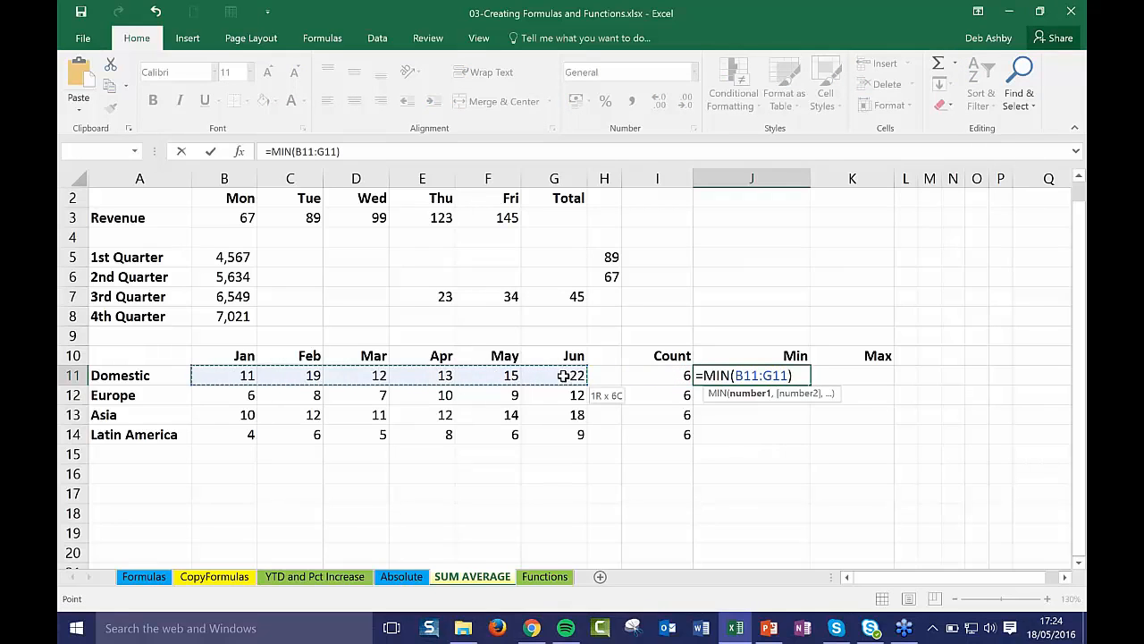
{"action": "key", "text": "Return"}
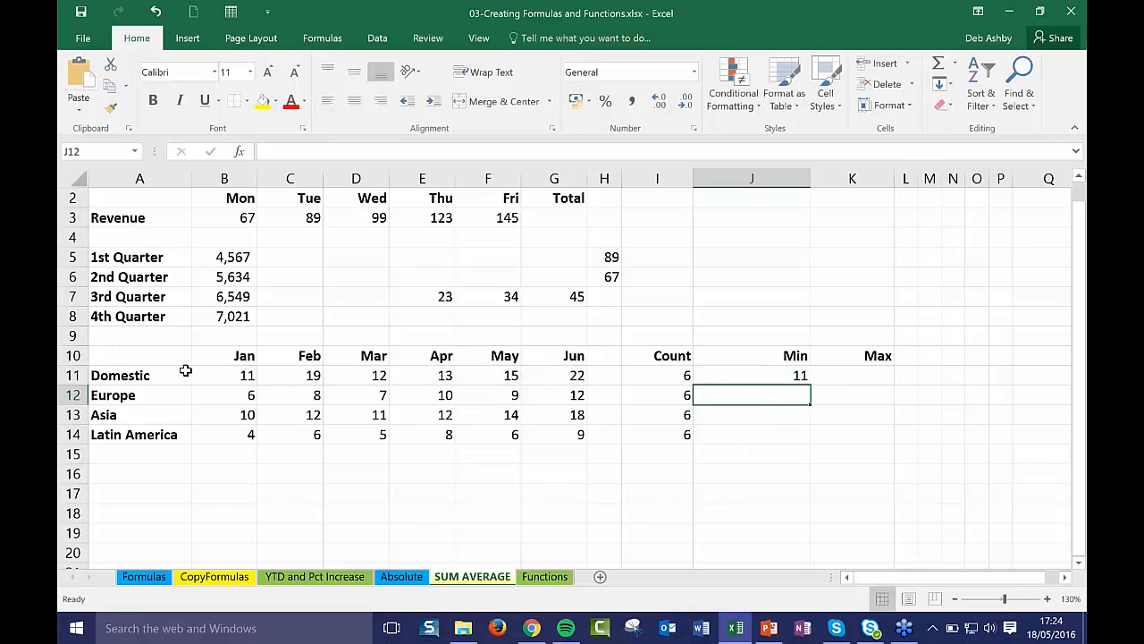
Fill the J11 formula down the Min column to row 14
{"action": "left_click_drag", "start_coordinate": [254, 378], "coordinate": [575, 375]}
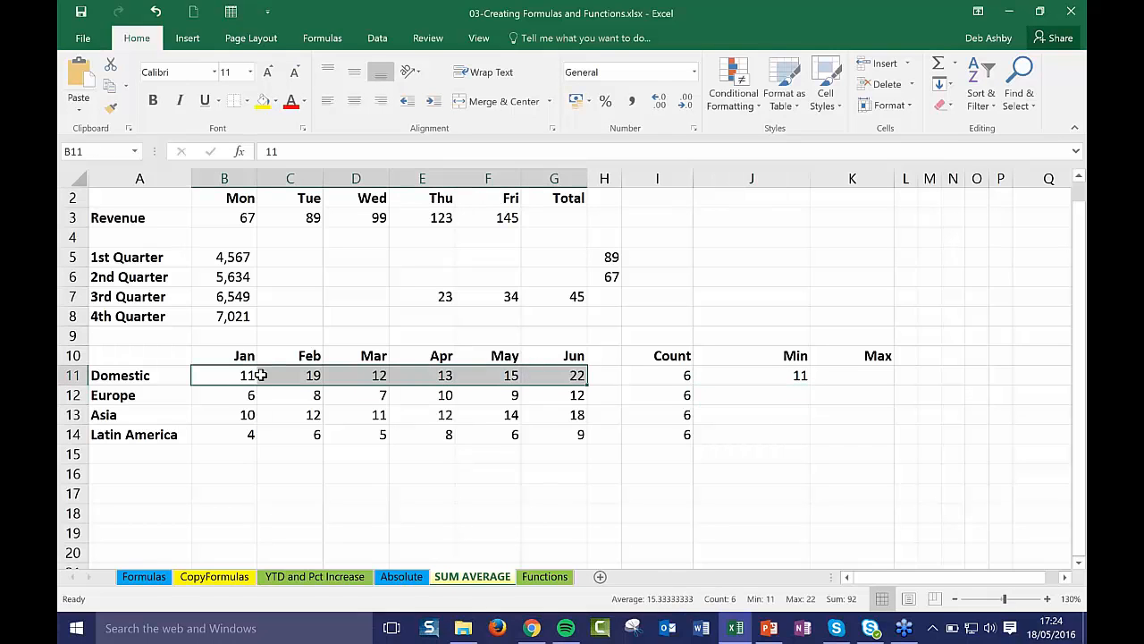
{"action": "left_click", "coordinate": [782, 377]}
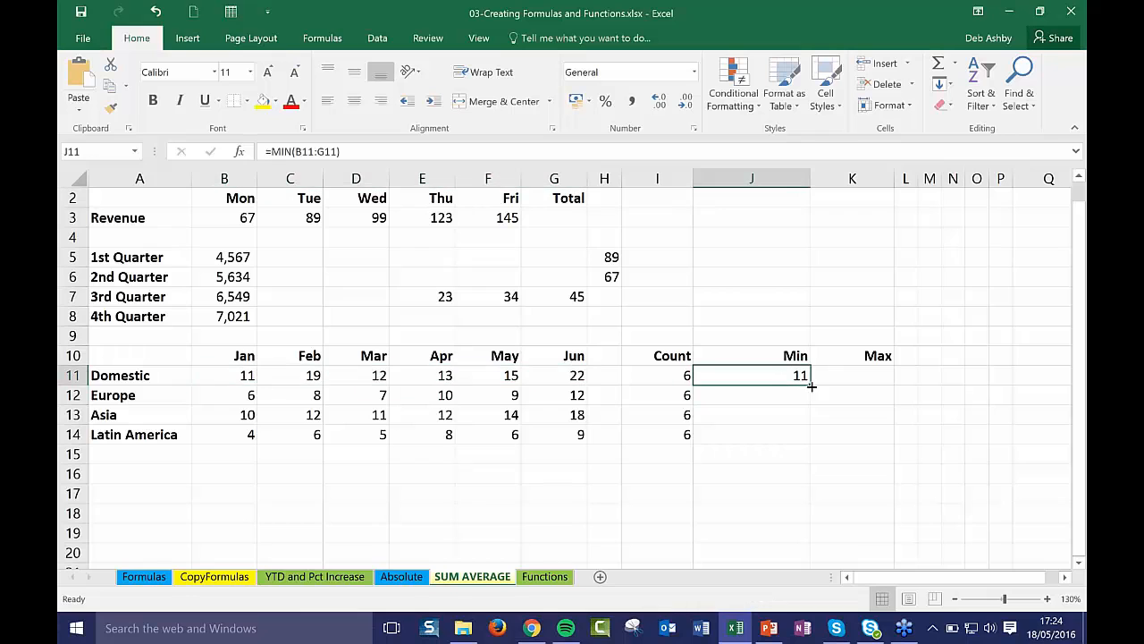
{"action": "left_click_drag", "start_coordinate": [810, 385], "coordinate": [810, 441]}
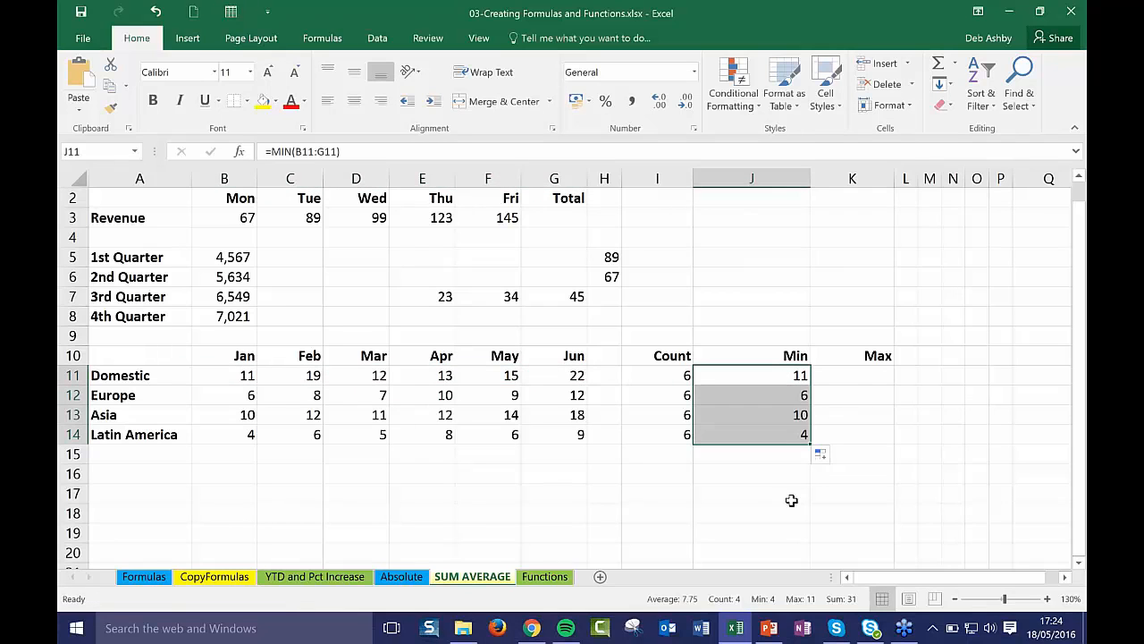
Enter a Max function in K11 over the Domestic figures B11:G11
{"action": "left_click", "coordinate": [856, 378]}
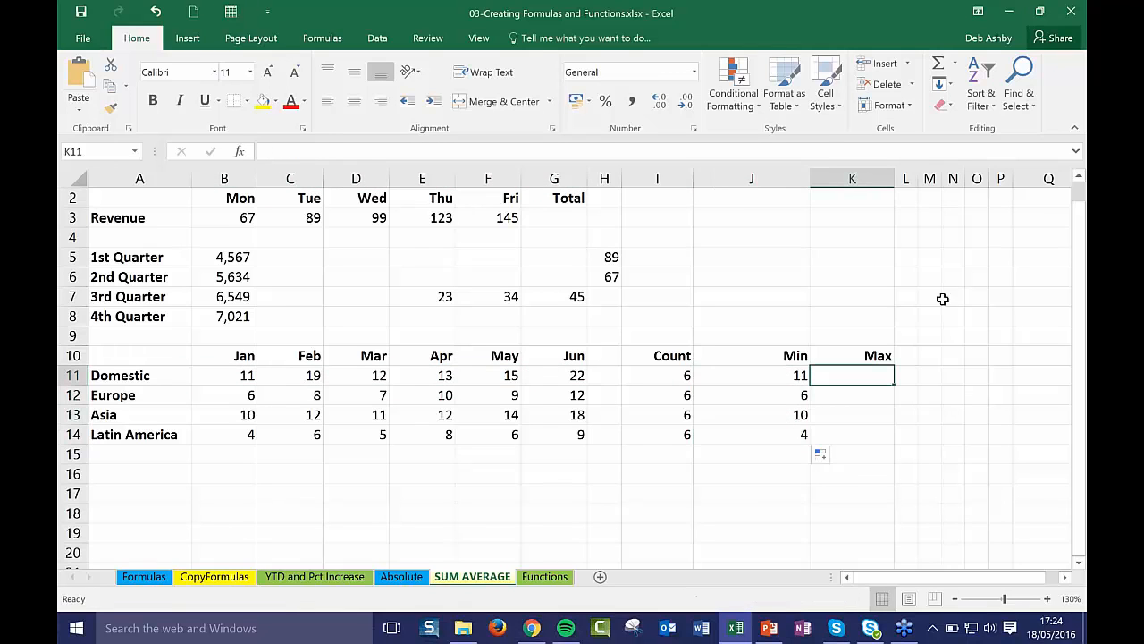
{"action": "left_click", "coordinate": [955, 65]}
{"action": "left_click", "coordinate": [959, 144]}
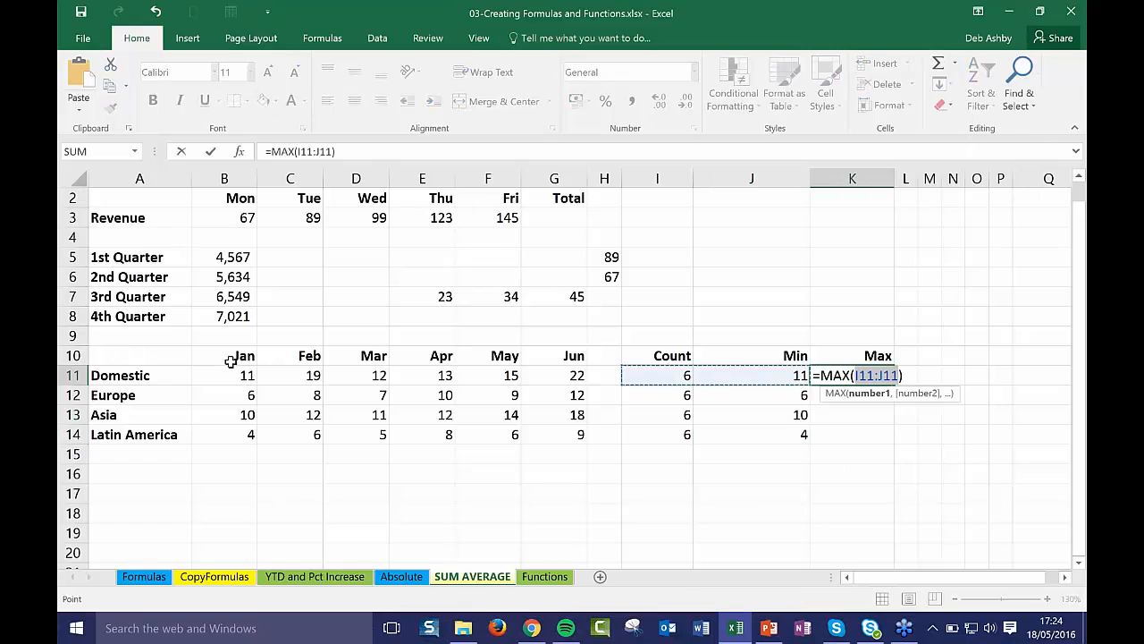
{"action": "left_click_drag", "start_coordinate": [230, 378], "coordinate": [581, 377]}
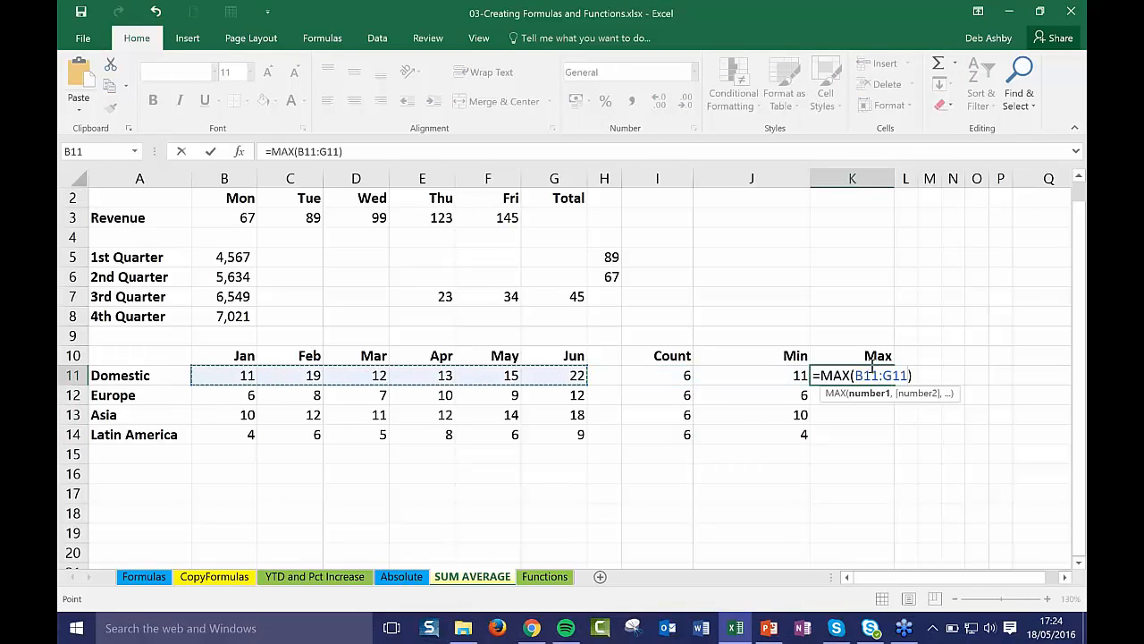
{"action": "key", "text": "Return"}
Fill the K11 formula down the Max column to row 14
{"action": "left_click", "coordinate": [853, 380]}
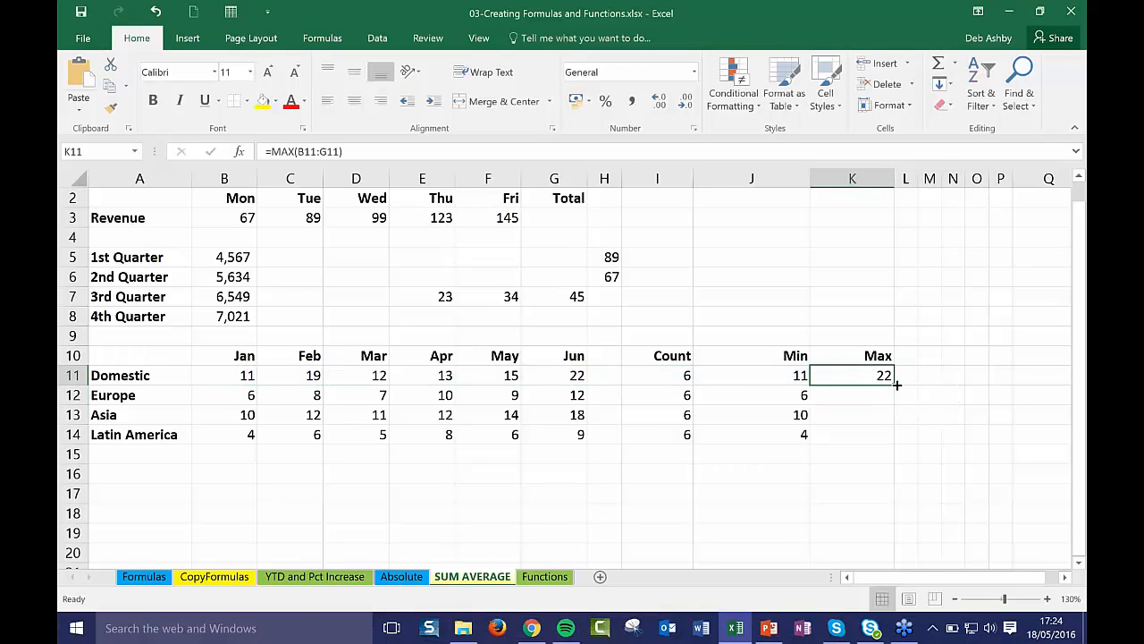
{"action": "left_click_drag", "start_coordinate": [897, 384], "coordinate": [891, 445]}
{"action": "left_click", "coordinate": [749, 478]}
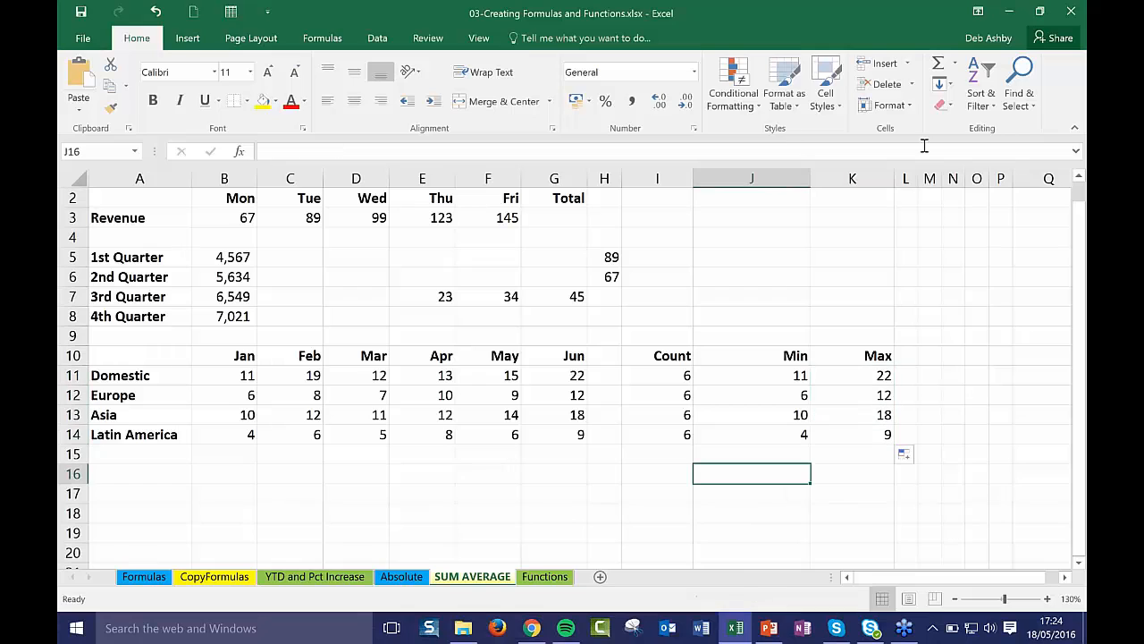
{"action": "left_click", "coordinate": [952, 64]}
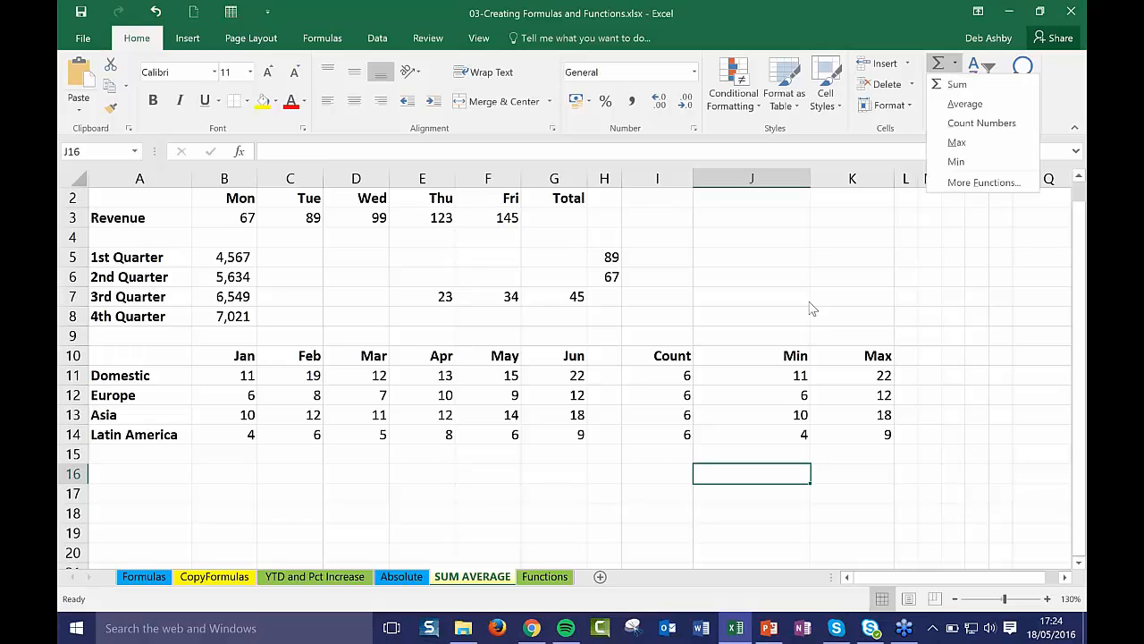
{"action": "left_click", "coordinate": [776, 299]}
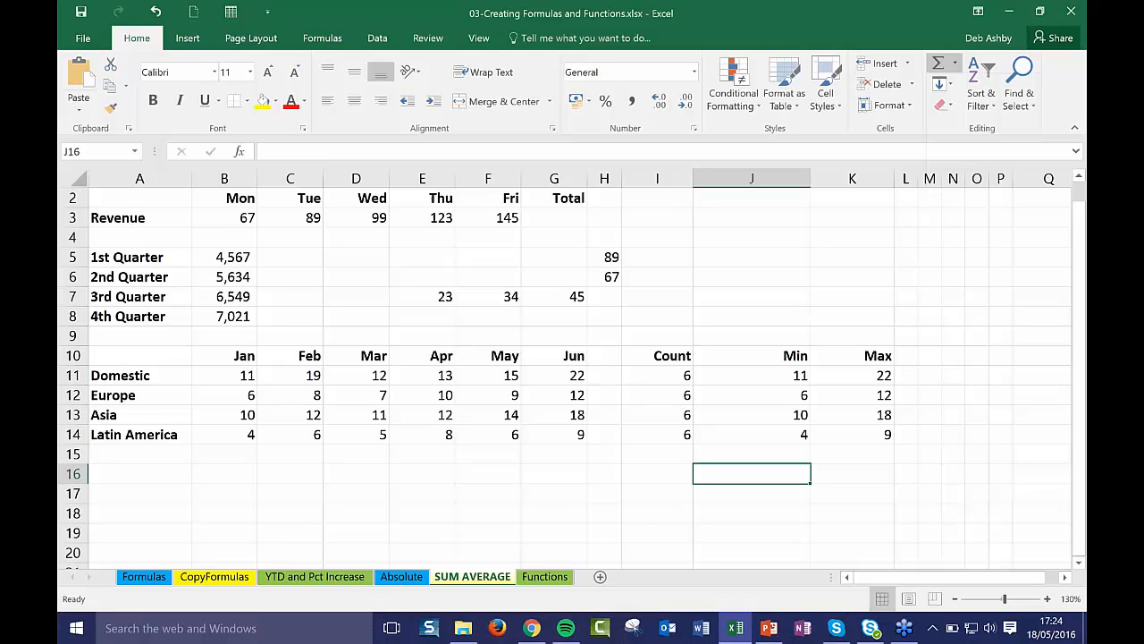
{"action": "left_click", "coordinate": [715, 313]}
{"action": "left_click", "coordinate": [720, 293]}
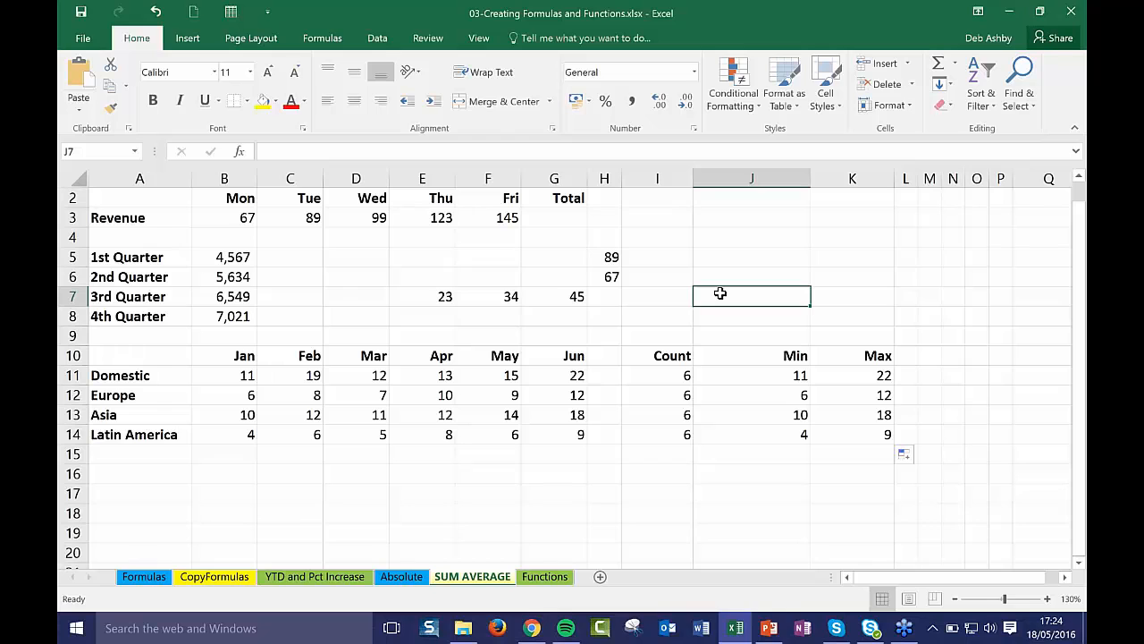
{"action": "left_click", "coordinate": [677, 357]}
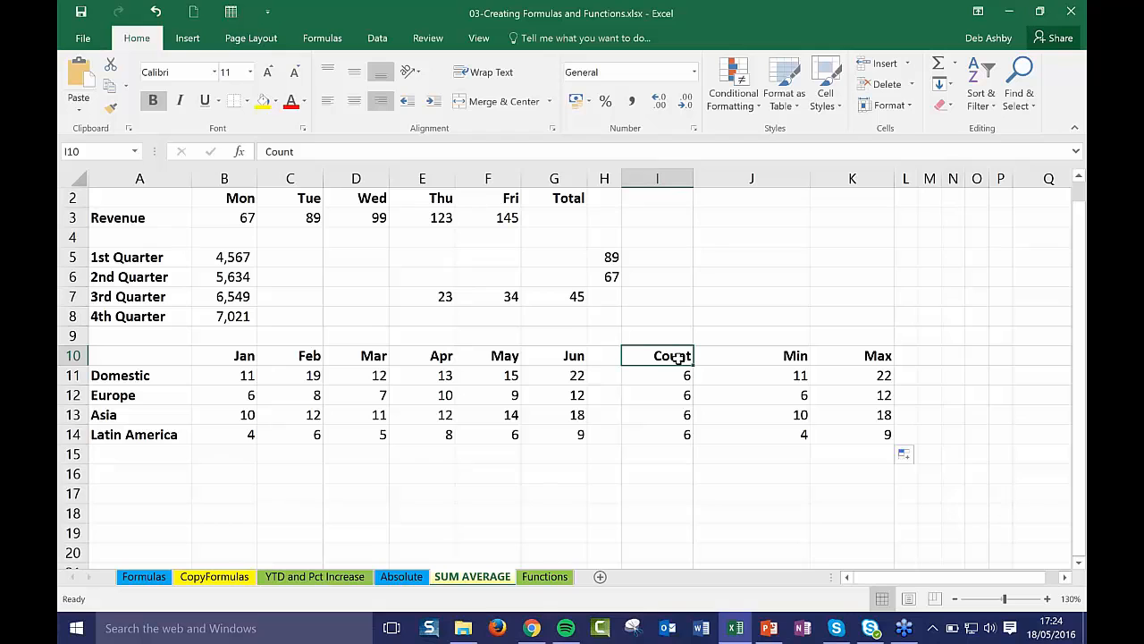
Close the 03-Creating Formulas and Functions.xlsx workbook without saving the changes
{"action": "left_click", "coordinate": [1068, 12]}
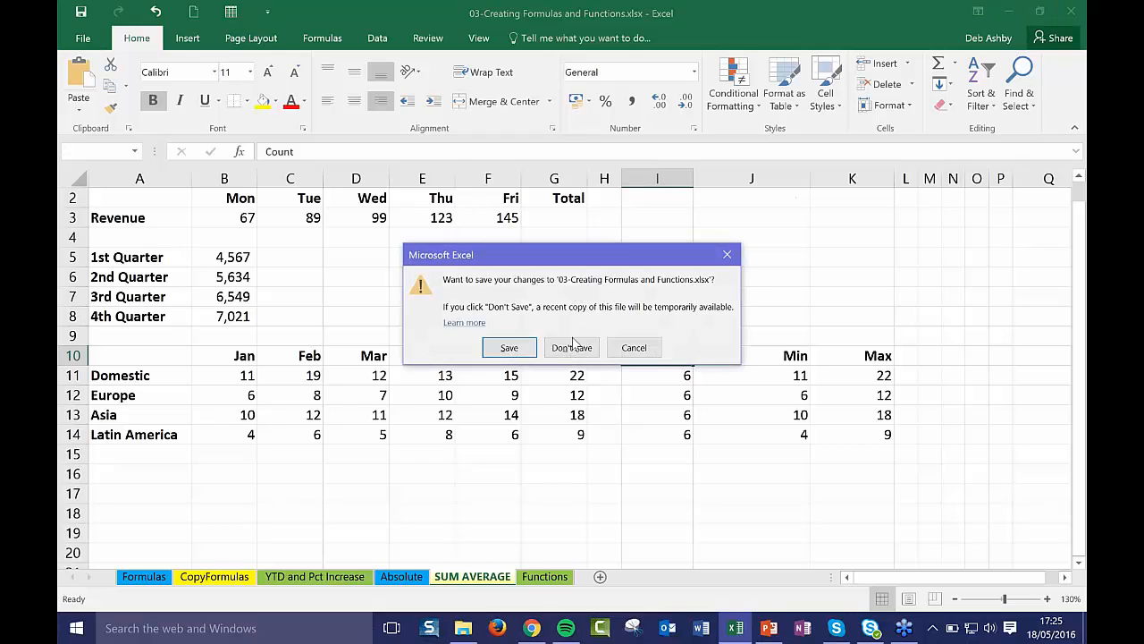
{"action": "left_click", "coordinate": [575, 345]}
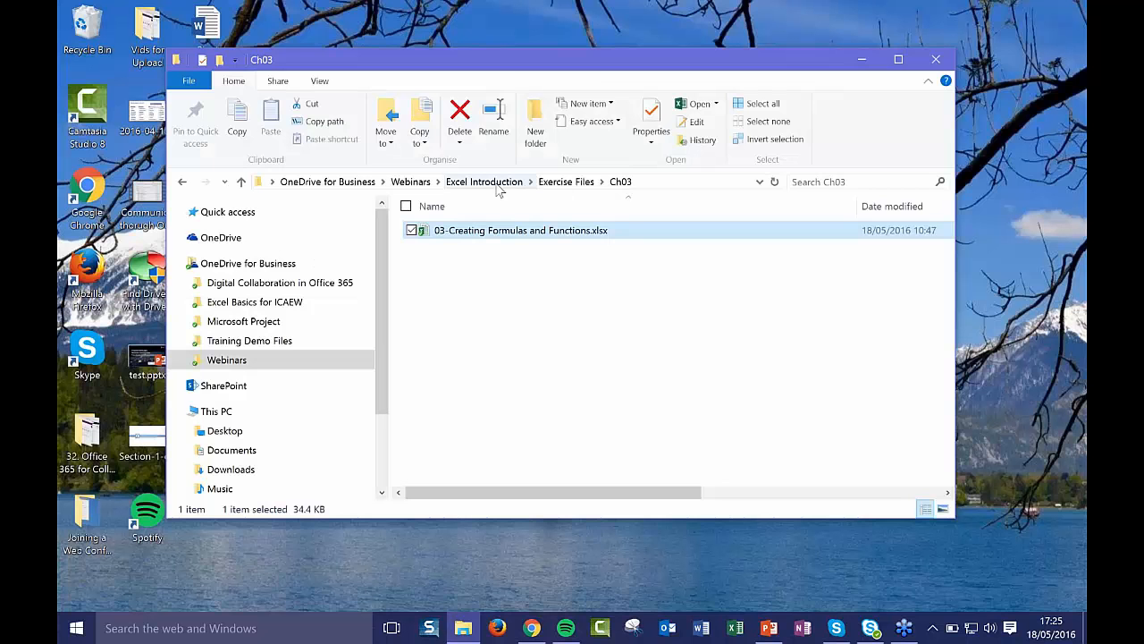
Open 04-Formatting.xlsx from the Ch04 folder in Exercise Files and enable editing of the workbook
{"action": "left_click", "coordinate": [484, 182]}
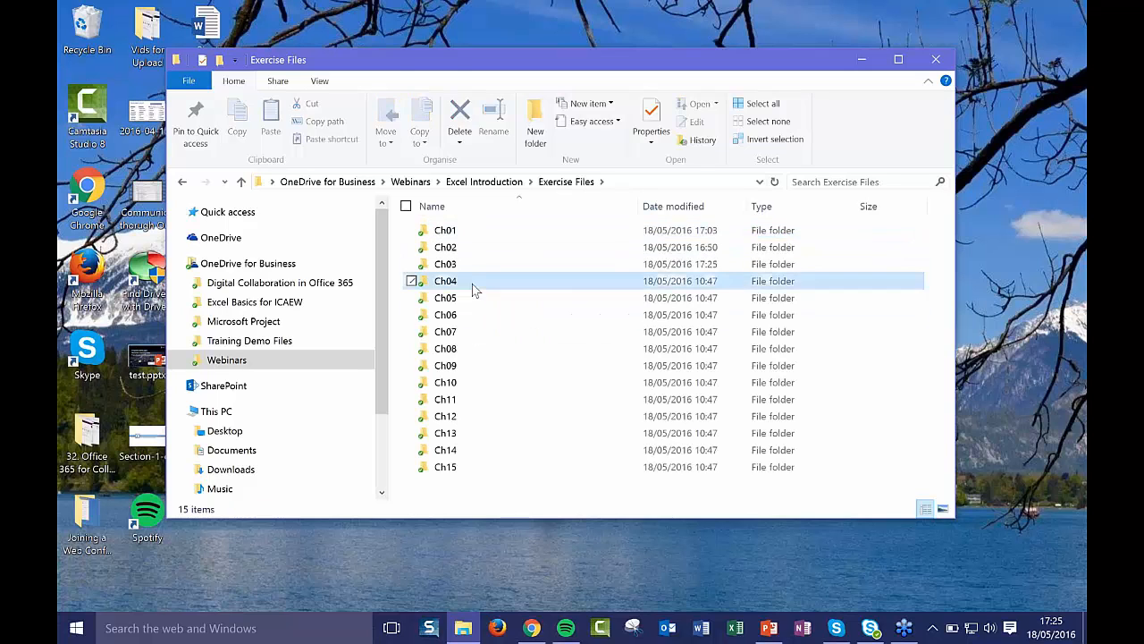
{"action": "double_click", "coordinate": [473, 285]}
{"action": "left_click", "coordinate": [444, 255]}
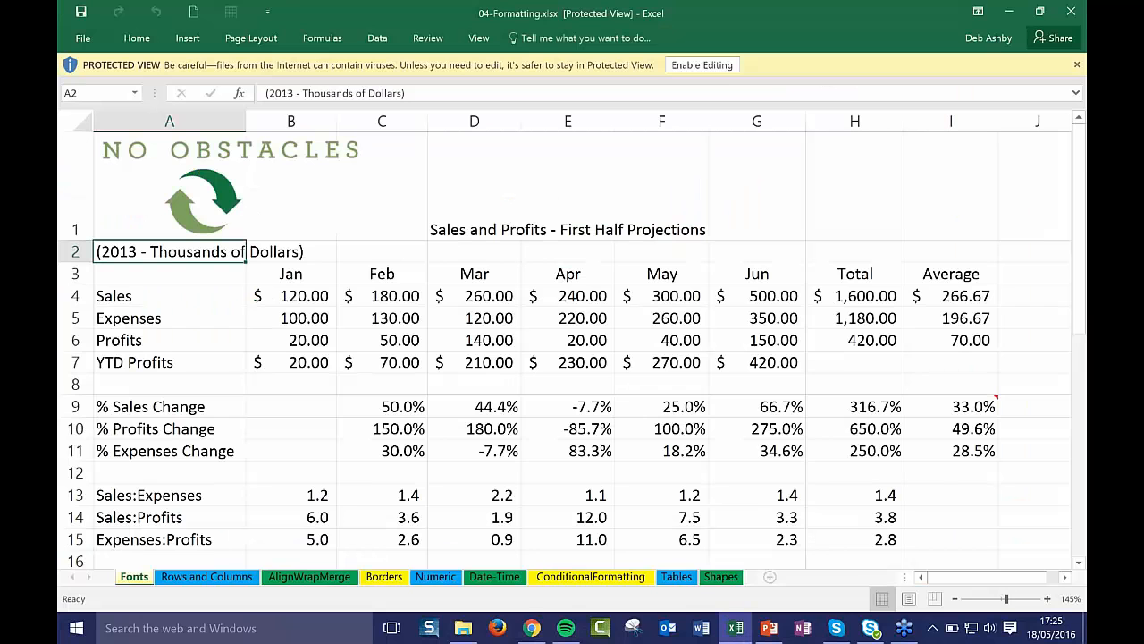
{"action": "left_click", "coordinate": [703, 64]}
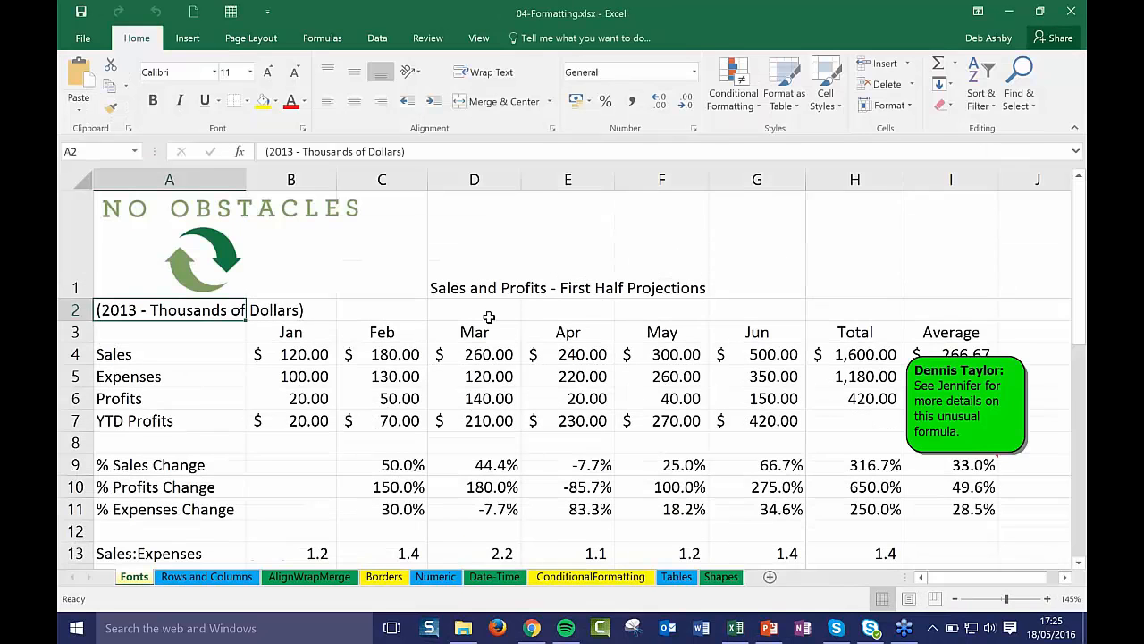
{"action": "left_click", "coordinate": [488, 315]}
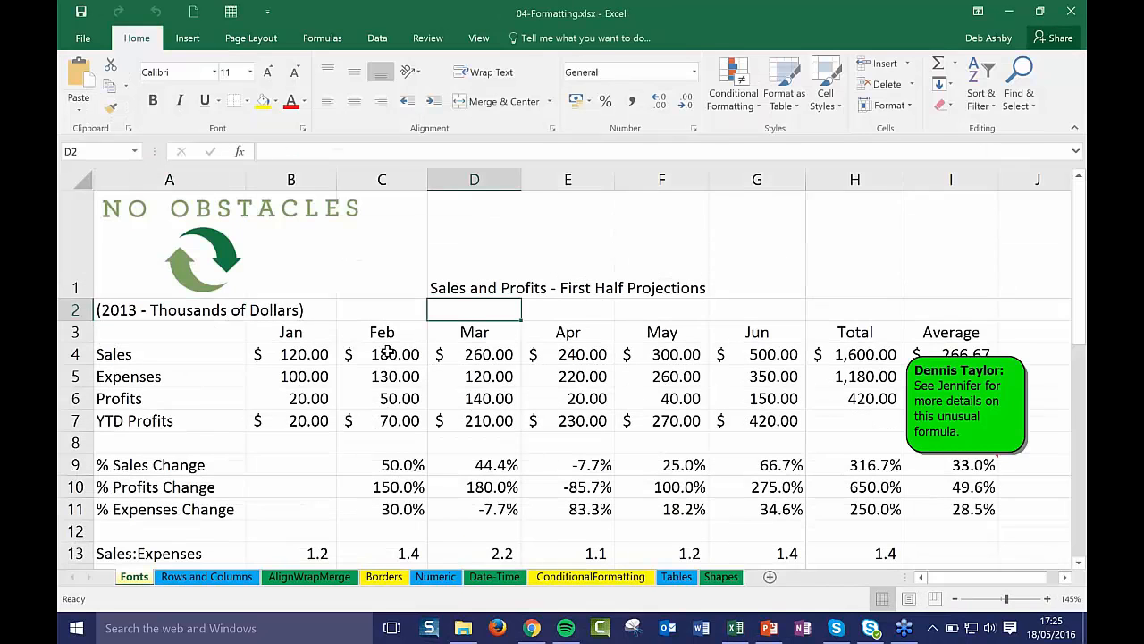
{"action": "left_click", "coordinate": [663, 333]}
{"action": "left_click", "coordinate": [662, 354]}
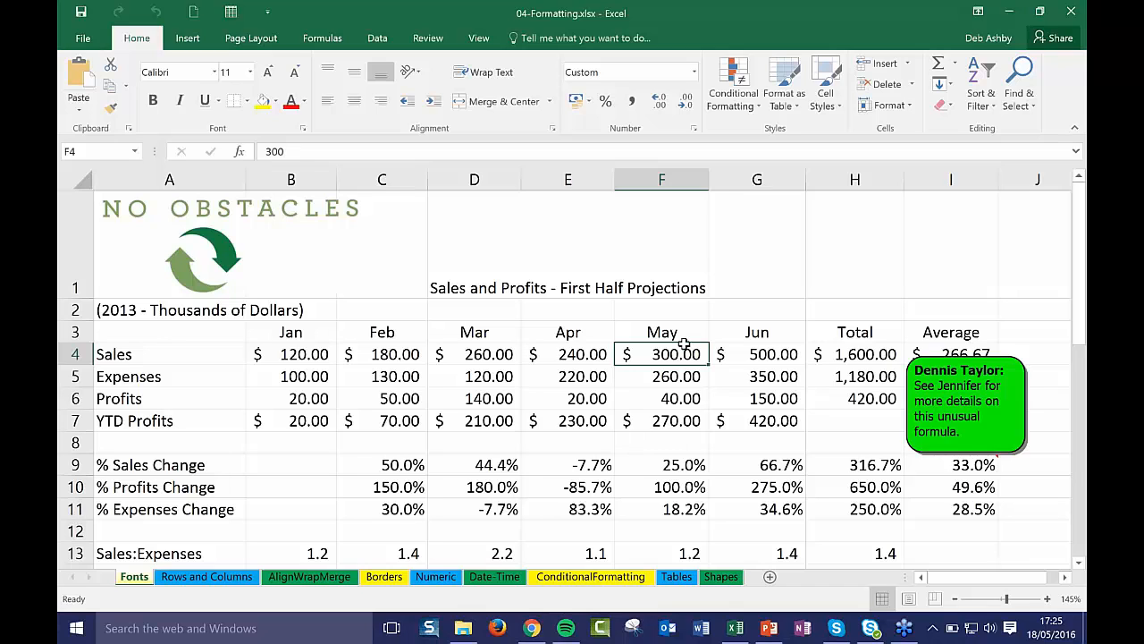
{"action": "left_click", "coordinate": [475, 333]}
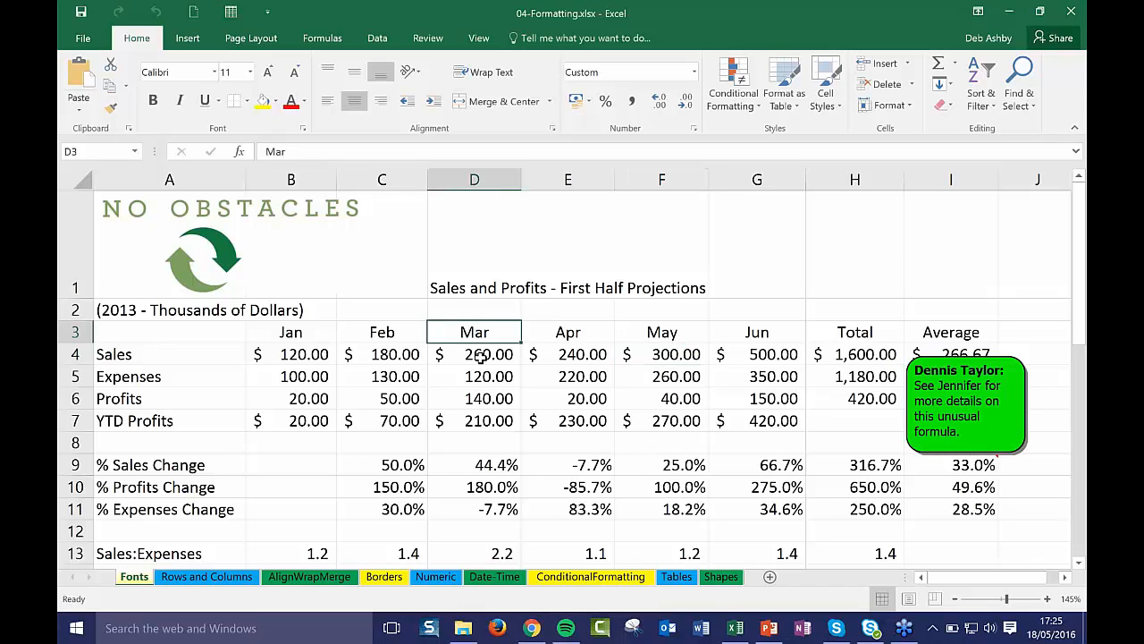
{"action": "left_click", "coordinate": [480, 357]}
{"action": "left_click", "coordinate": [478, 380]}
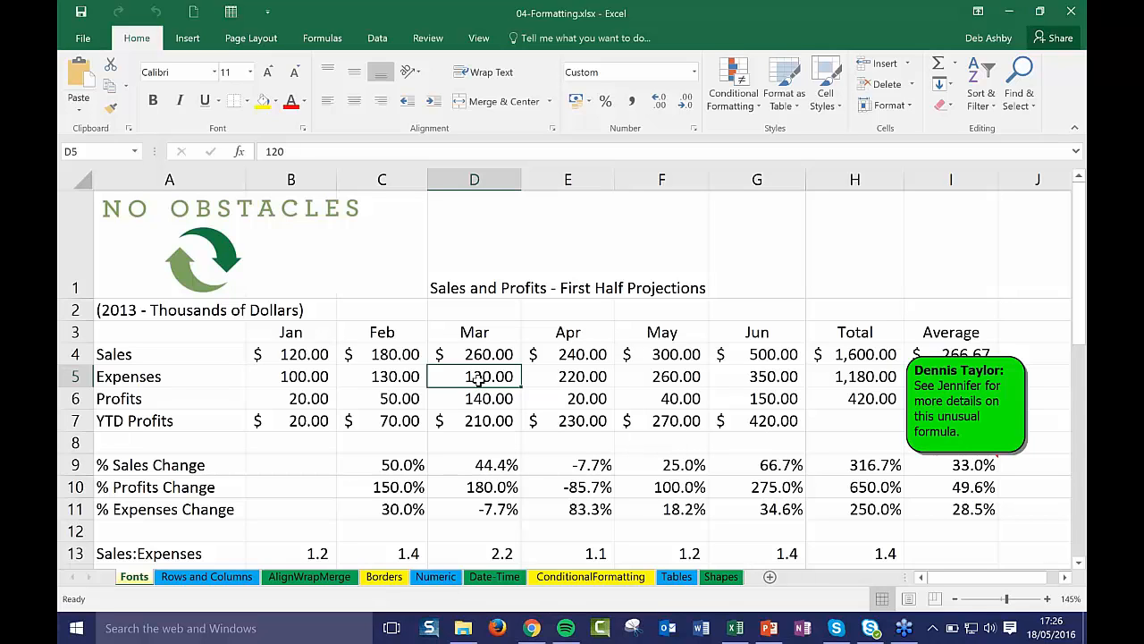
{"action": "left_click", "coordinate": [360, 439]}
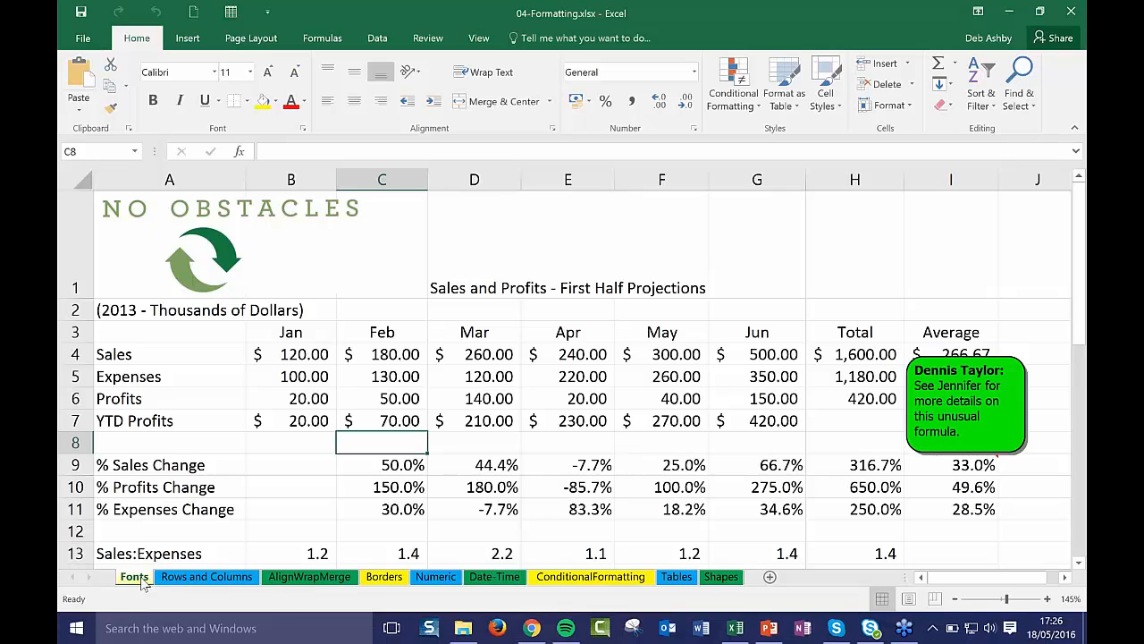
Set the font of the Sales and Profits title in D1 to Arial Black
{"action": "left_click", "coordinate": [431, 337]}
{"action": "left_click", "coordinate": [537, 256]}
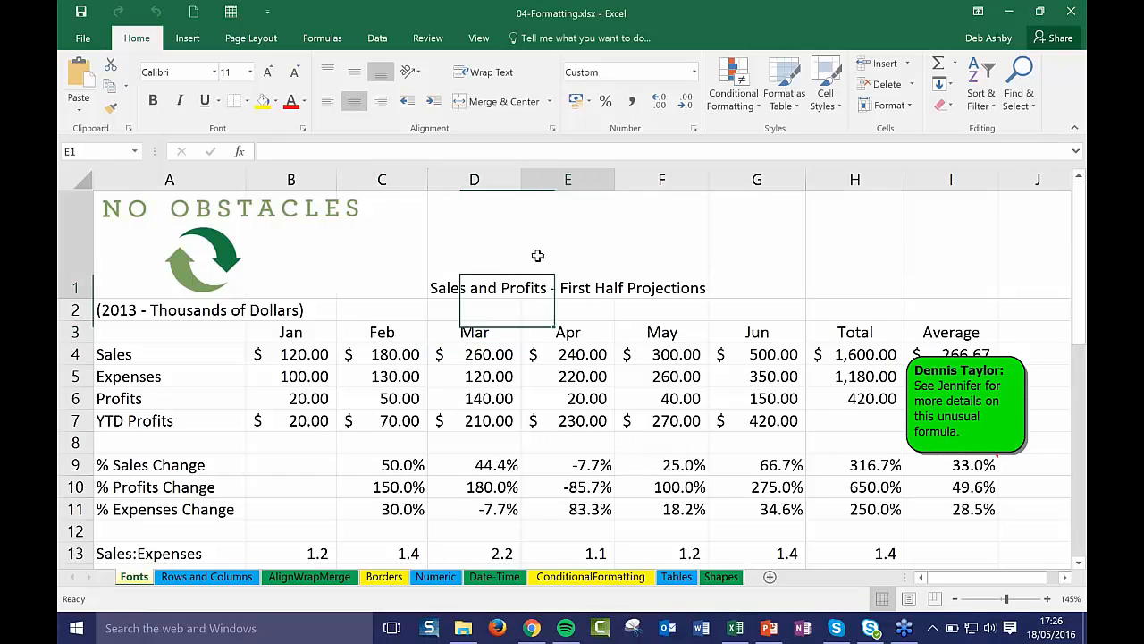
{"action": "left_click", "coordinate": [467, 230]}
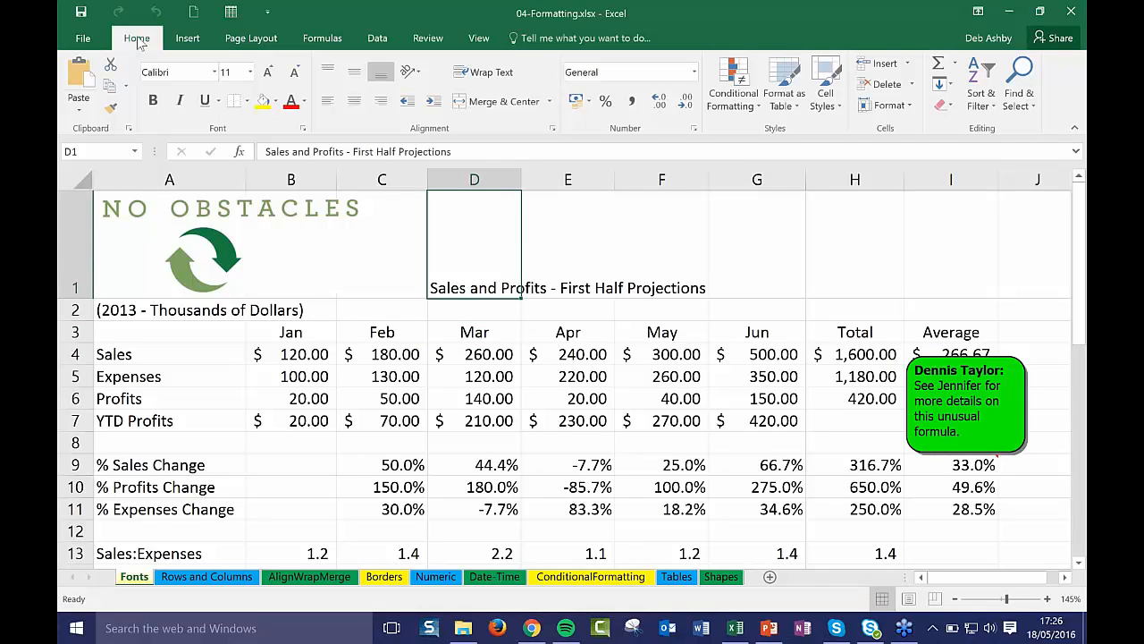
{"action": "left_click", "coordinate": [215, 72]}
{"action": "left_click", "coordinate": [205, 211]}
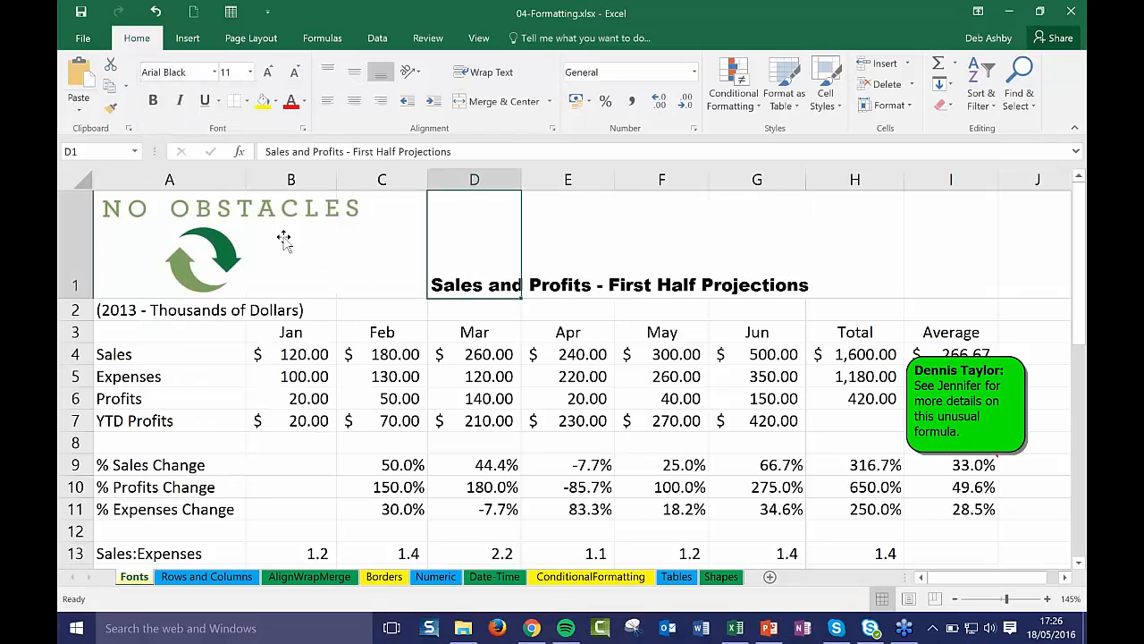
Enlarge the D1 title to 14 points and give it a light red theme font color
{"action": "left_click", "coordinate": [268, 72]}
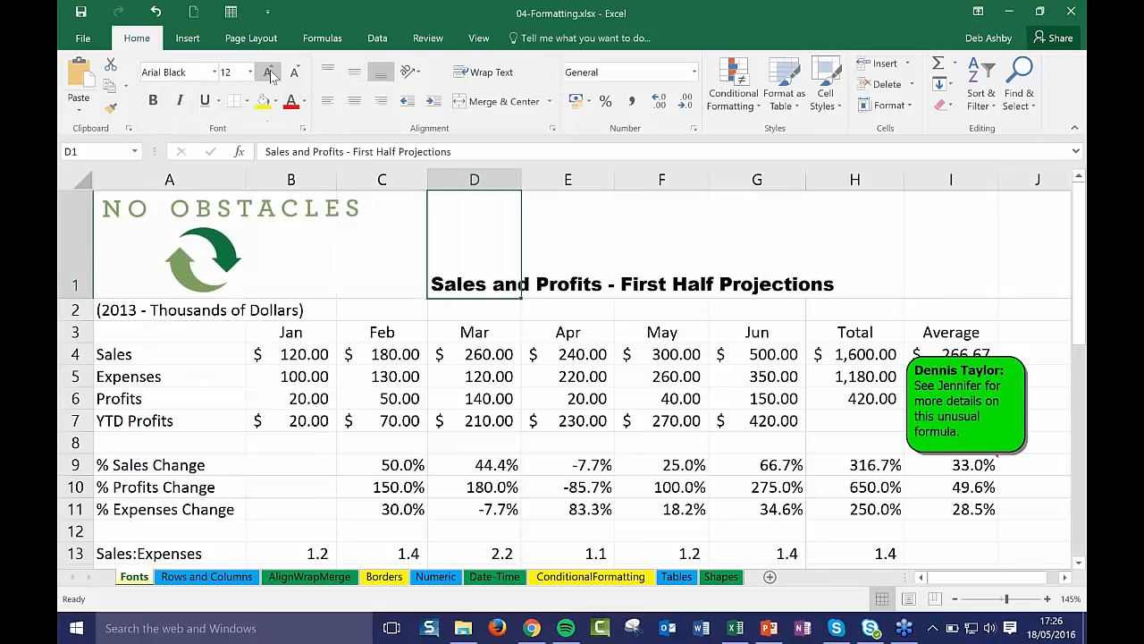
{"action": "left_click", "coordinate": [268, 71]}
{"action": "left_click", "coordinate": [305, 101]}
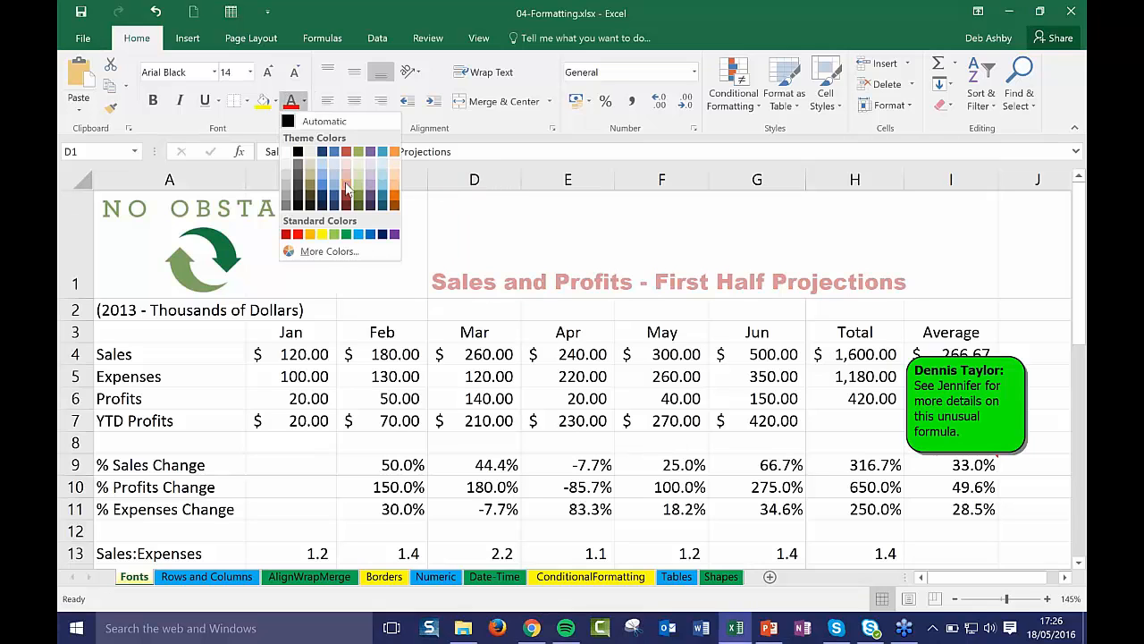
{"action": "left_click", "coordinate": [347, 188]}
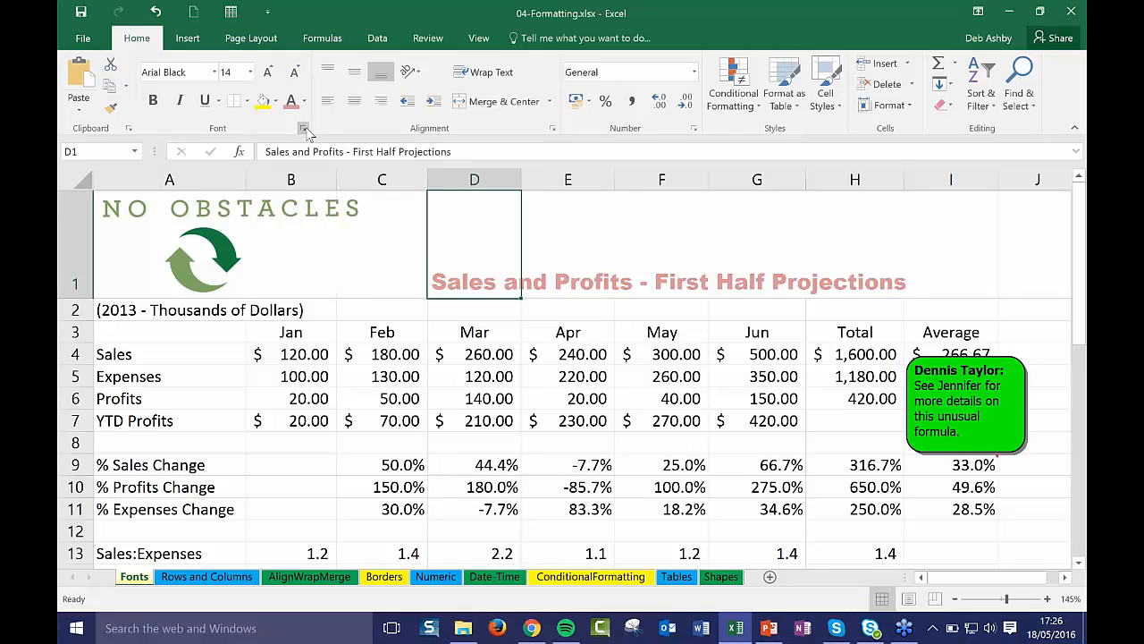
Review the full font settings for the D1 title, including the strikethrough, superscript and subscript effects, without changing anything
{"action": "left_click", "coordinate": [303, 129]}
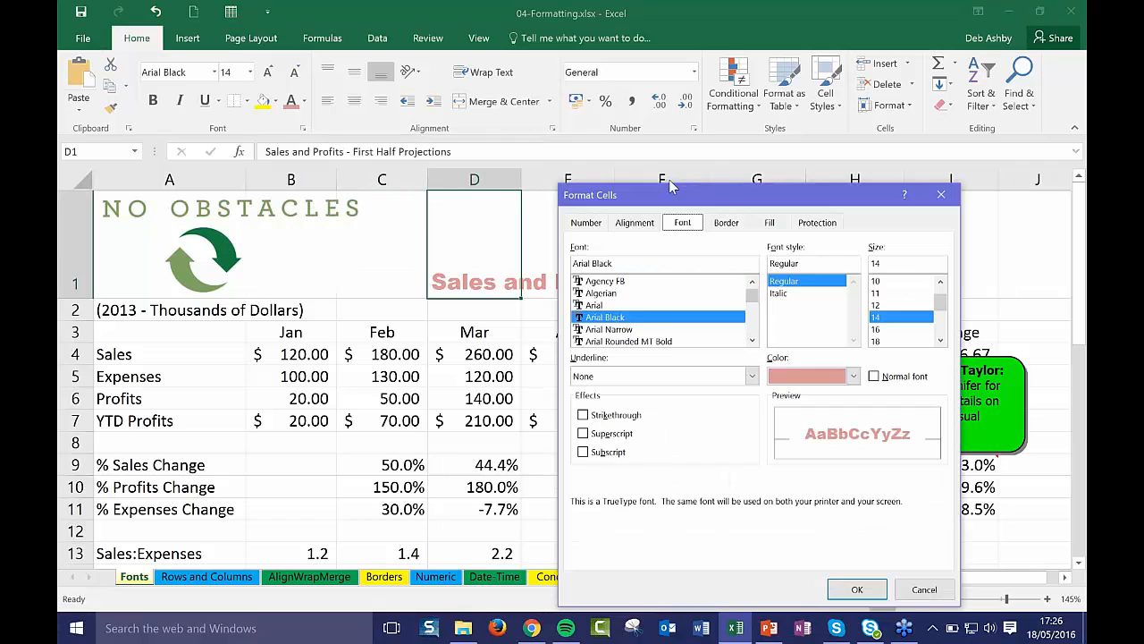
{"action": "left_click_drag", "start_coordinate": [673, 185], "coordinate": [676, 126]}
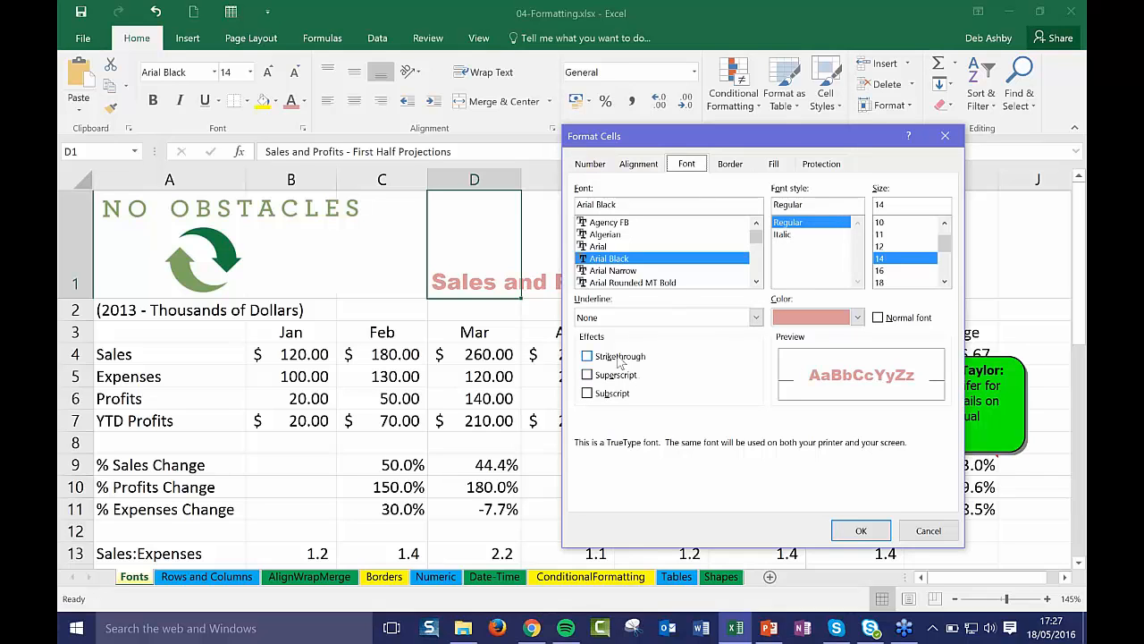
{"action": "left_click", "coordinate": [927, 531]}
{"action": "left_click", "coordinate": [554, 367]}
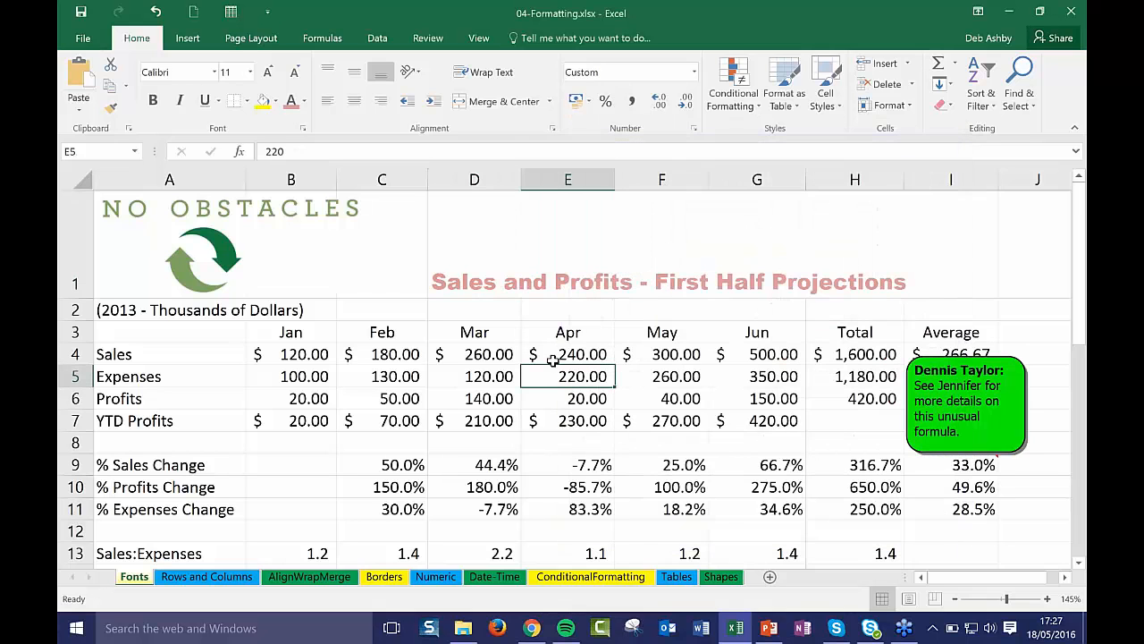
Examine the superscript and subscript examples in B17 and B18 on the Fonts sheet
{"action": "scroll", "coordinate": [552, 358], "scroll_direction": "down", "scroll_amount": 5}
{"action": "scroll", "coordinate": [551, 357], "scroll_direction": "up", "scroll_amount": 2}
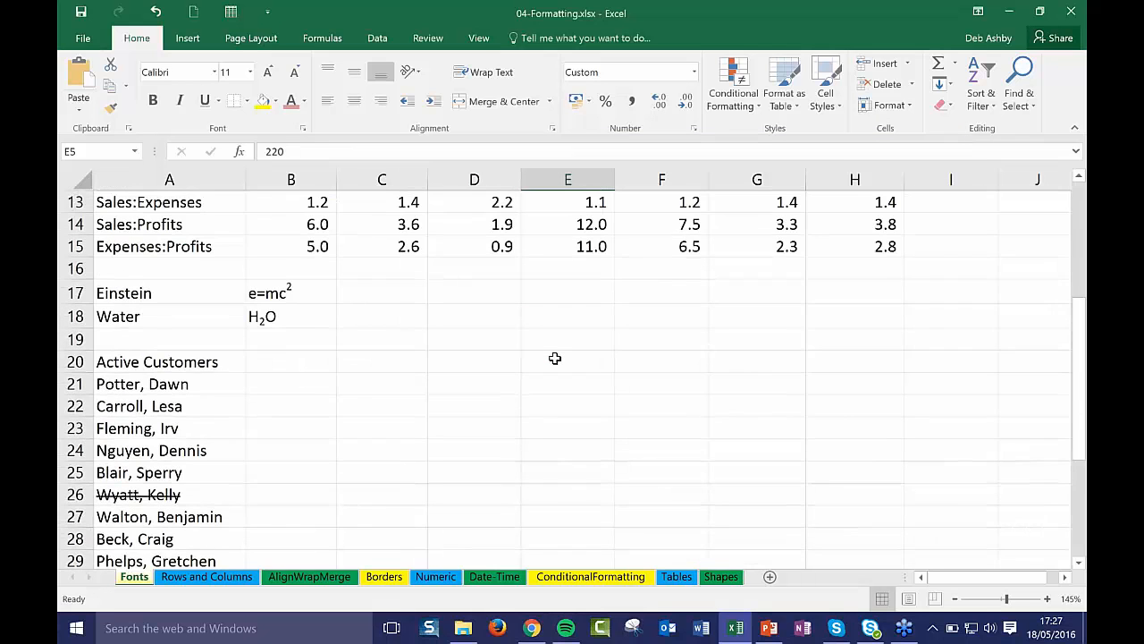
{"action": "left_click", "coordinate": [303, 362]}
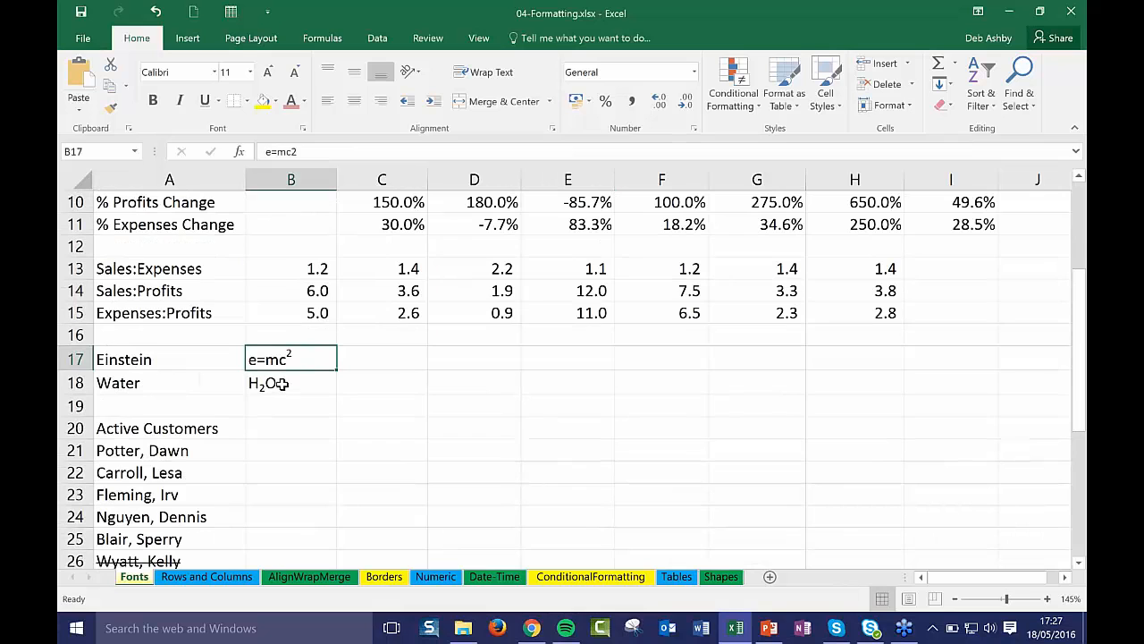
{"action": "left_click", "coordinate": [269, 384]}
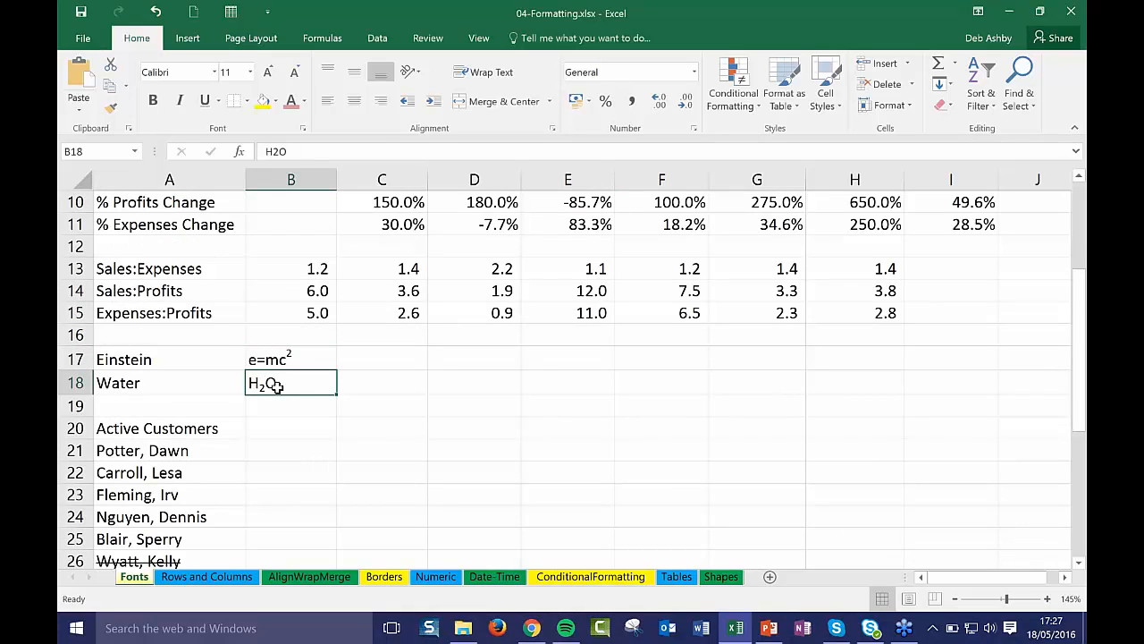
{"action": "left_click", "coordinate": [299, 360]}
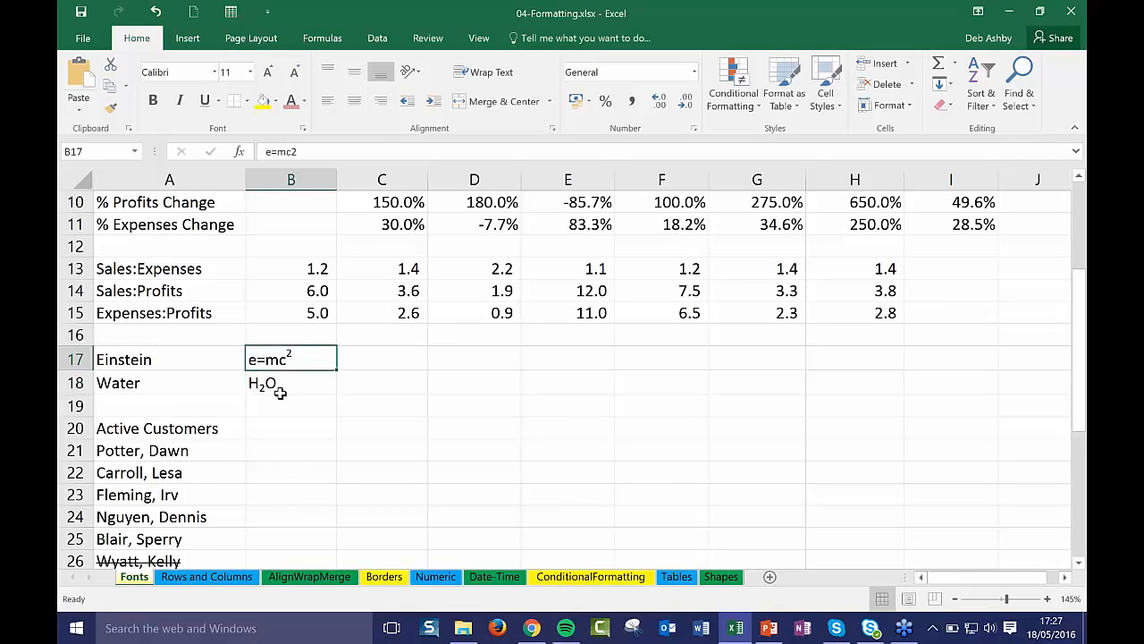
{"action": "key", "text": "Down"}
Enter the text e=mc2 in C17, beside the existing Einstein example
{"action": "left_click", "coordinate": [421, 358]}
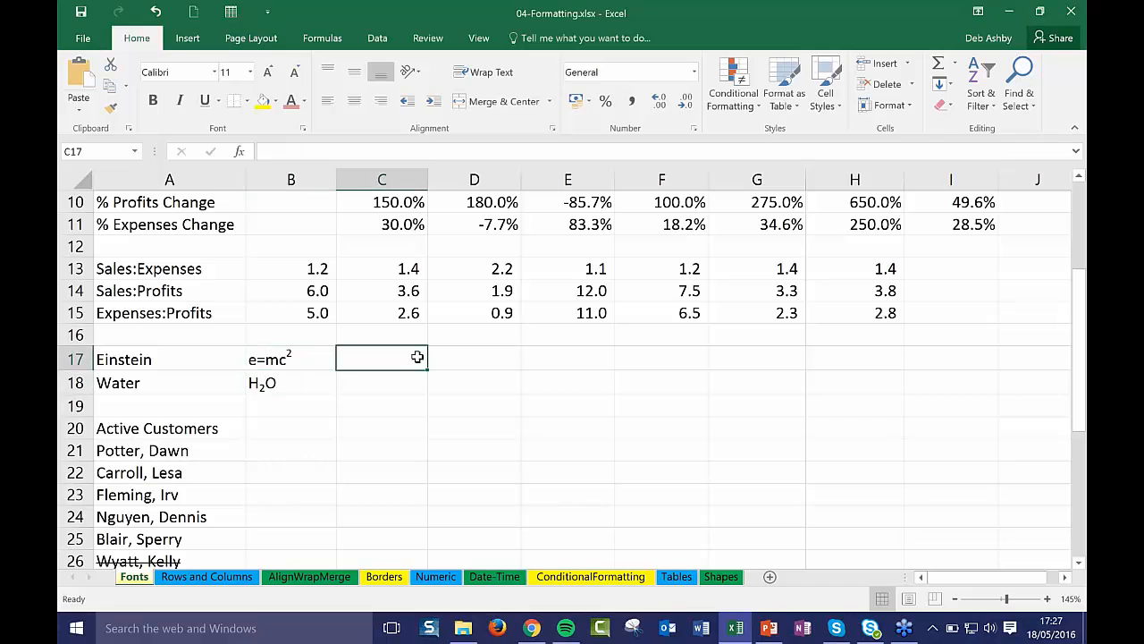
{"action": "key", "text": "F2"}
{"action": "type", "text": "e=mc2"}
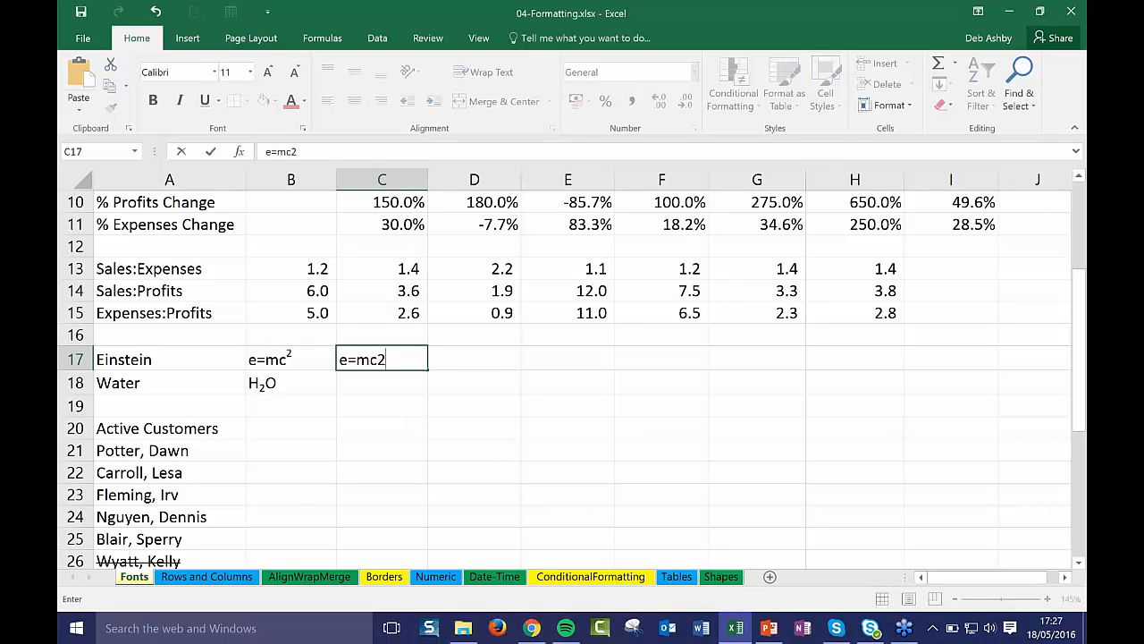
{"action": "key", "text": "Return"}
Format only the 2 of e=mc2 in C17 as superscript
{"action": "left_click", "coordinate": [386, 360]}
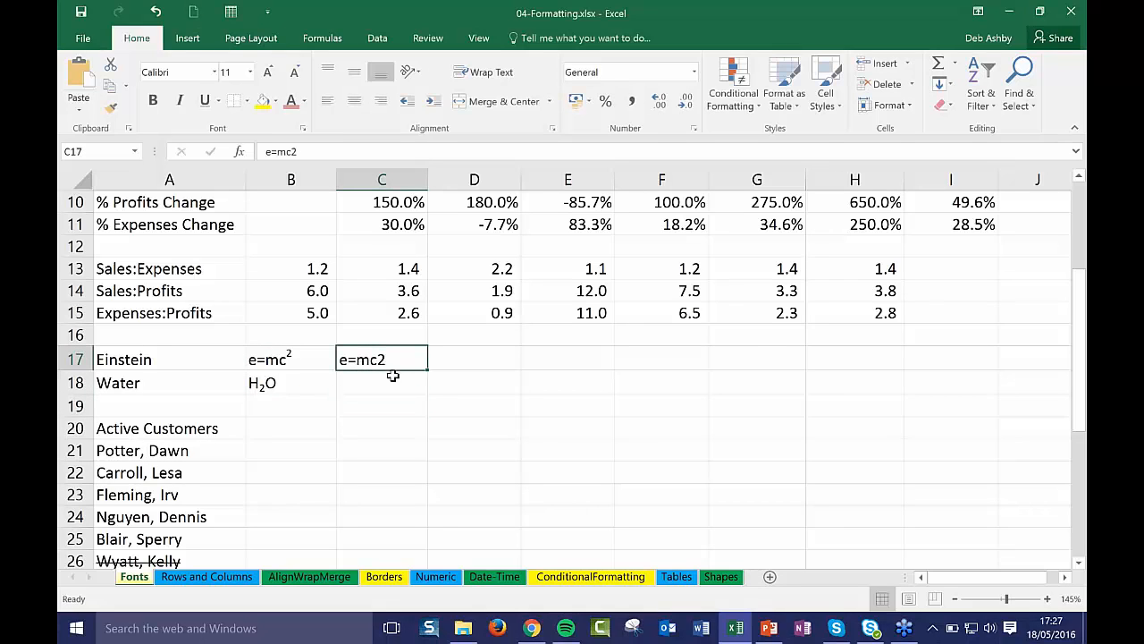
{"action": "double_click", "coordinate": [386, 359]}
{"action": "left_click_drag", "start_coordinate": [386, 359], "coordinate": [379, 358]}
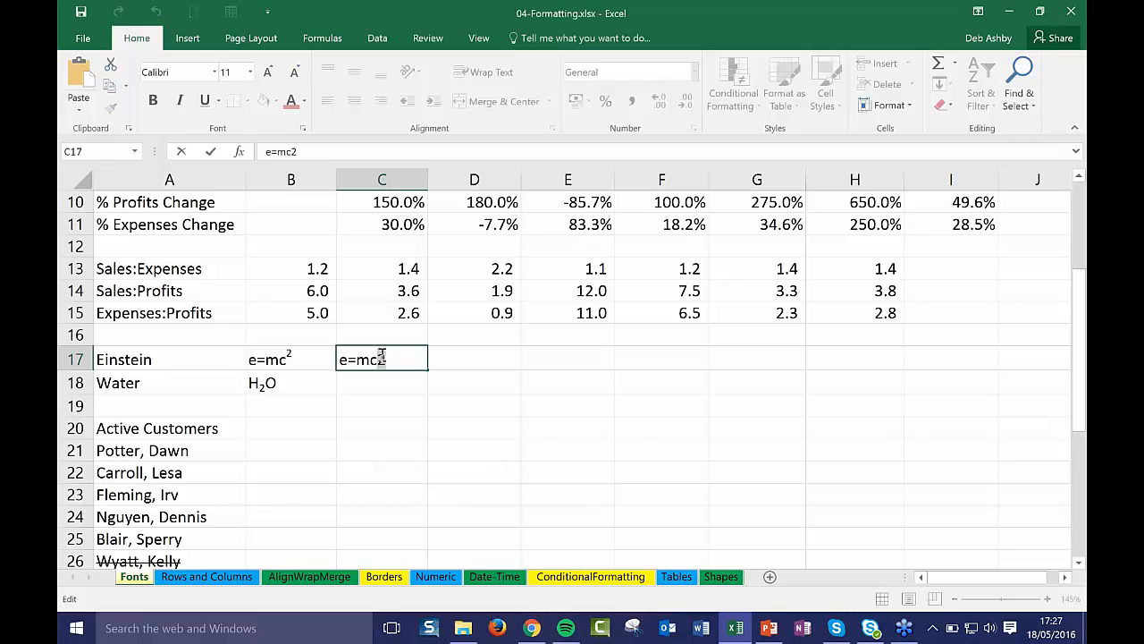
{"action": "left_click", "coordinate": [304, 129]}
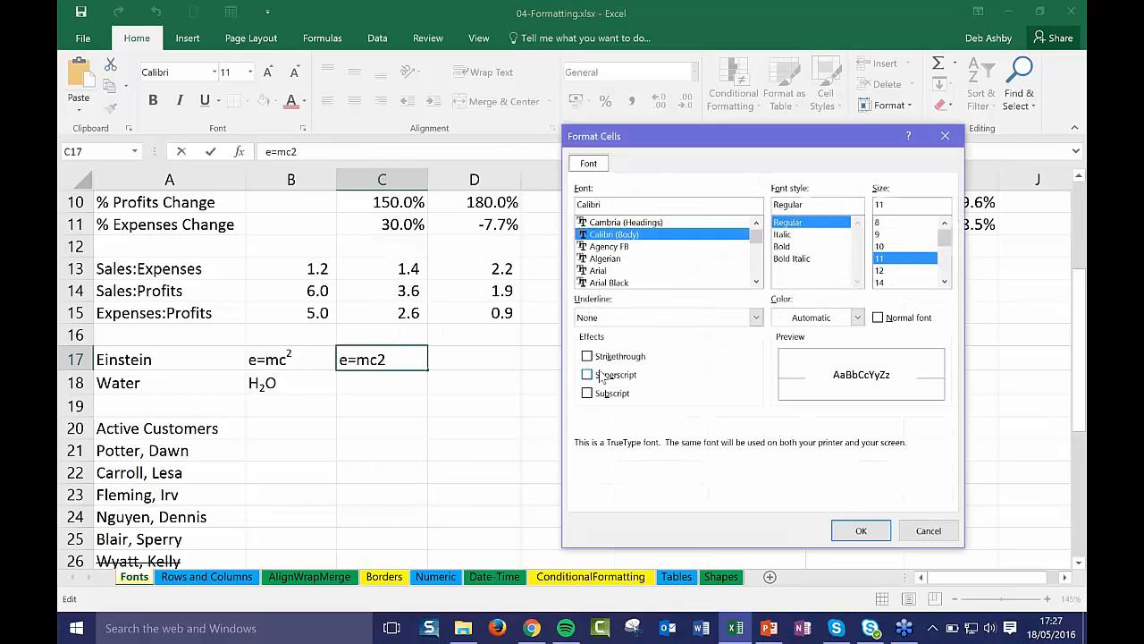
{"action": "left_click", "coordinate": [588, 375]}
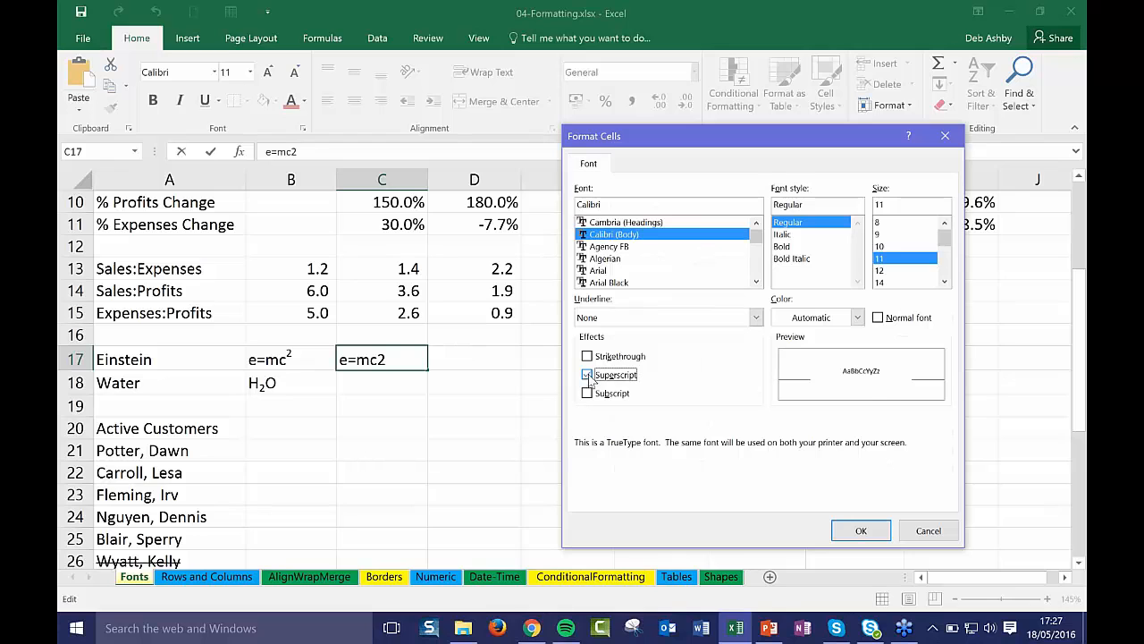
{"action": "left_click", "coordinate": [861, 530]}
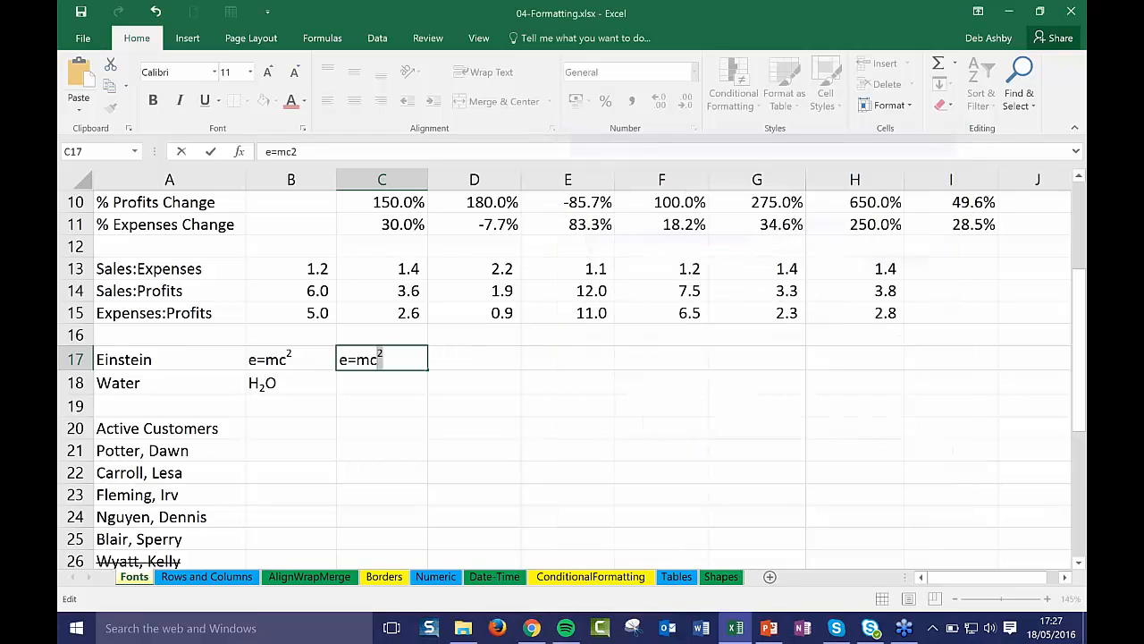
{"action": "left_click", "coordinate": [474, 406]}
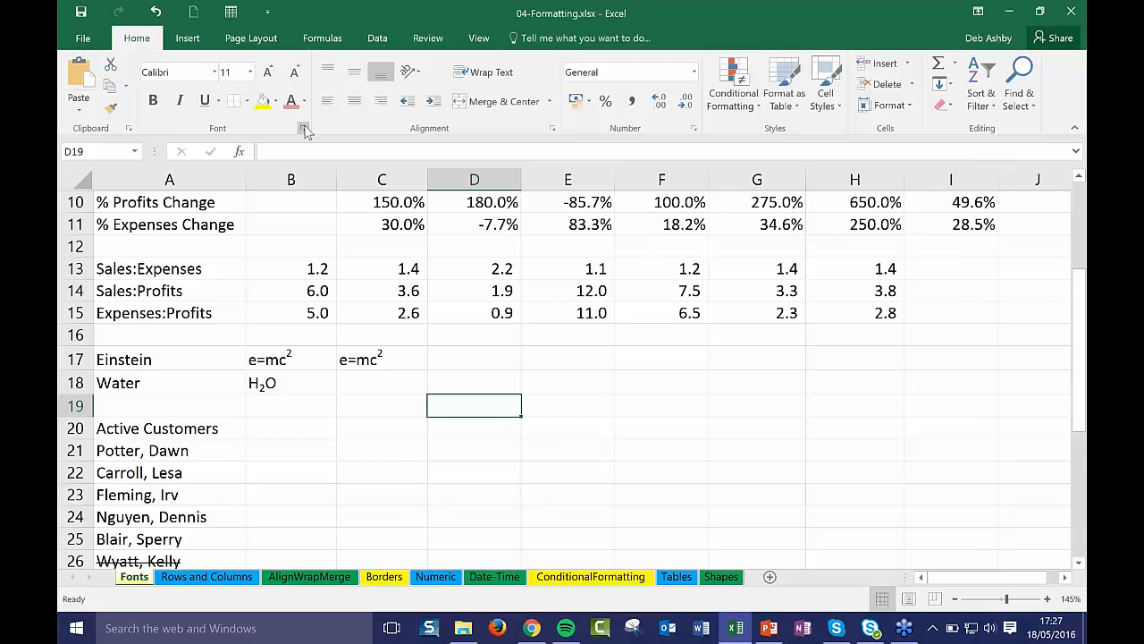
Narrow columns D, E, F and B to roughly half their width
{"action": "scroll", "coordinate": [625, 441], "scroll_direction": "up", "scroll_amount": 4}
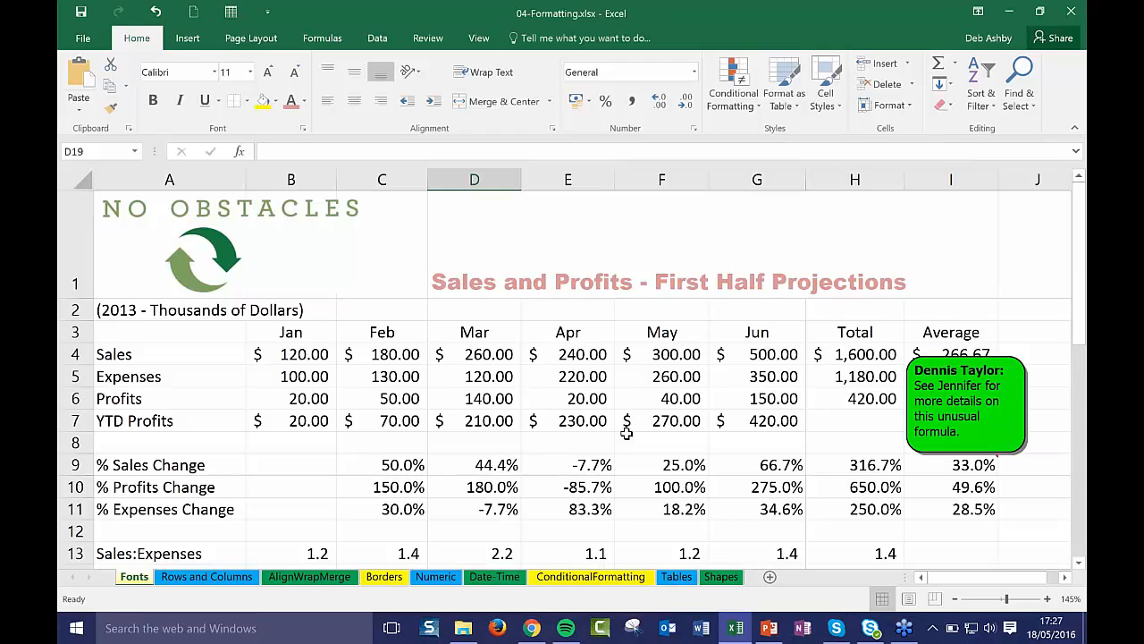
{"action": "left_click", "coordinate": [494, 354]}
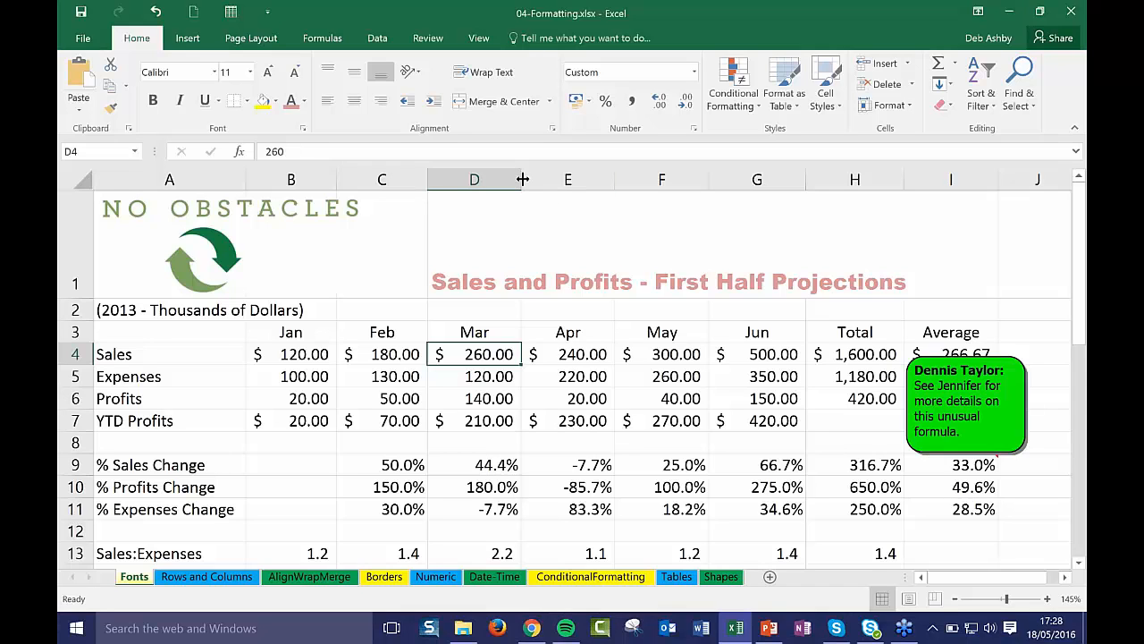
{"action": "left_click_drag", "start_coordinate": [523, 180], "coordinate": [474, 180]}
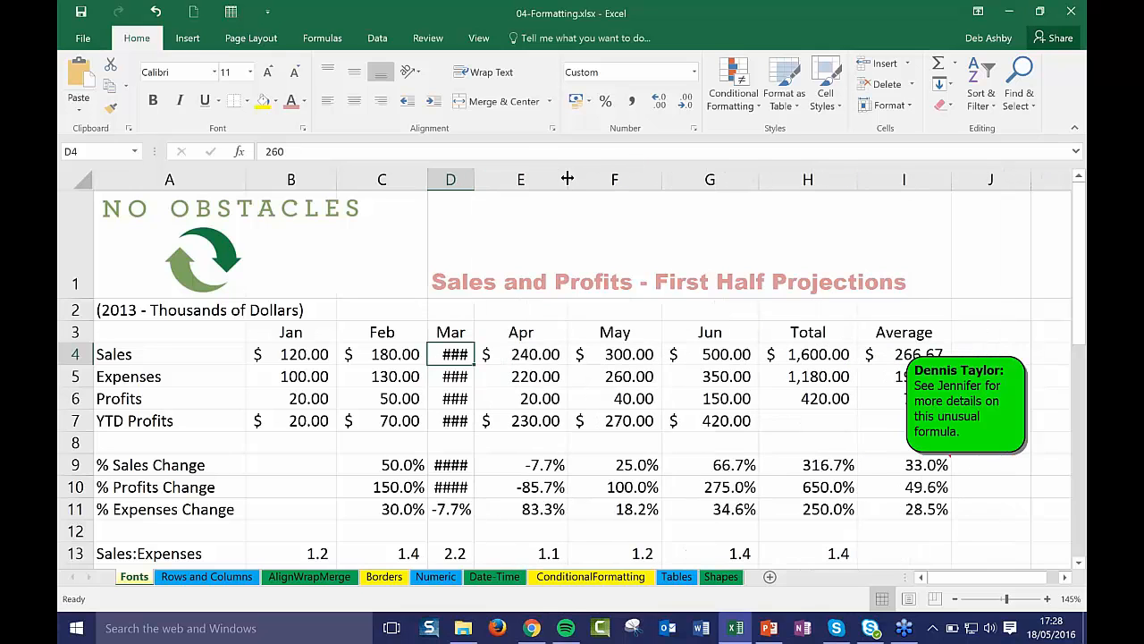
{"action": "left_click_drag", "start_coordinate": [567, 180], "coordinate": [517, 180]}
{"action": "left_click_drag", "start_coordinate": [611, 180], "coordinate": [560, 180]}
{"action": "left_click_drag", "start_coordinate": [336, 180], "coordinate": [298, 180]}
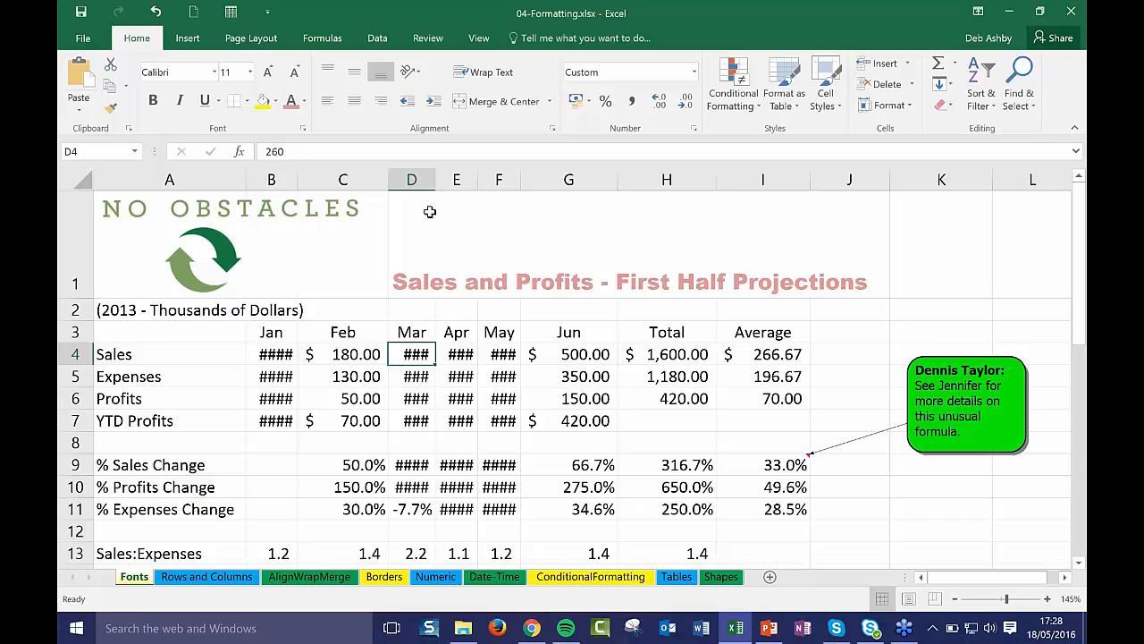
AutoFit the width of every column on the Fonts sheet to its contents
{"action": "left_click", "coordinate": [71, 179]}
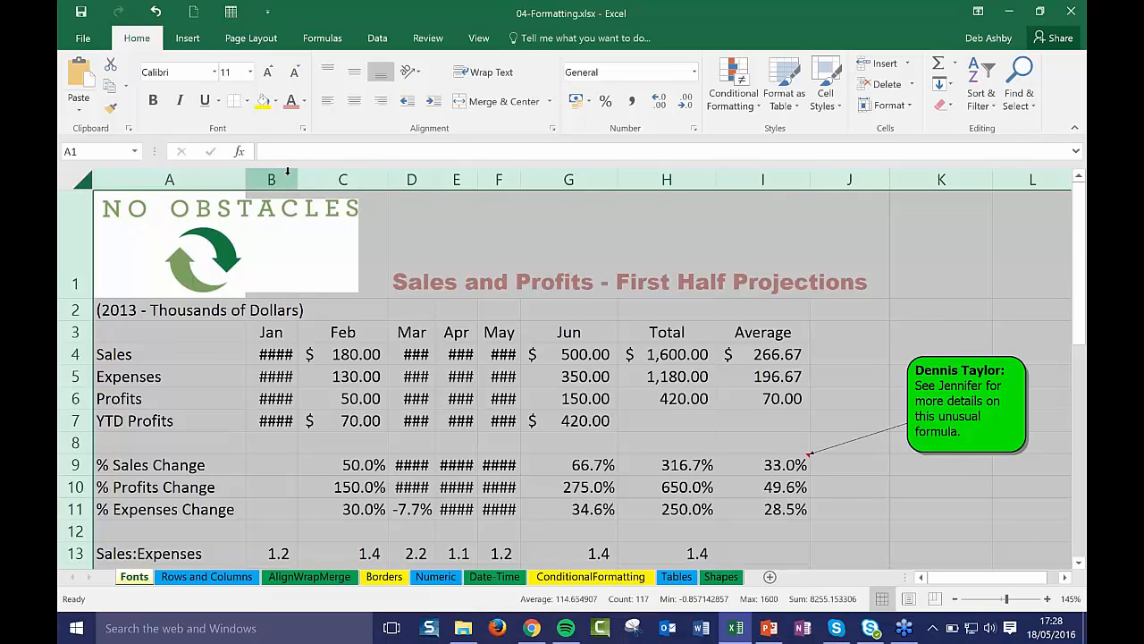
{"action": "double_click", "coordinate": [389, 179]}
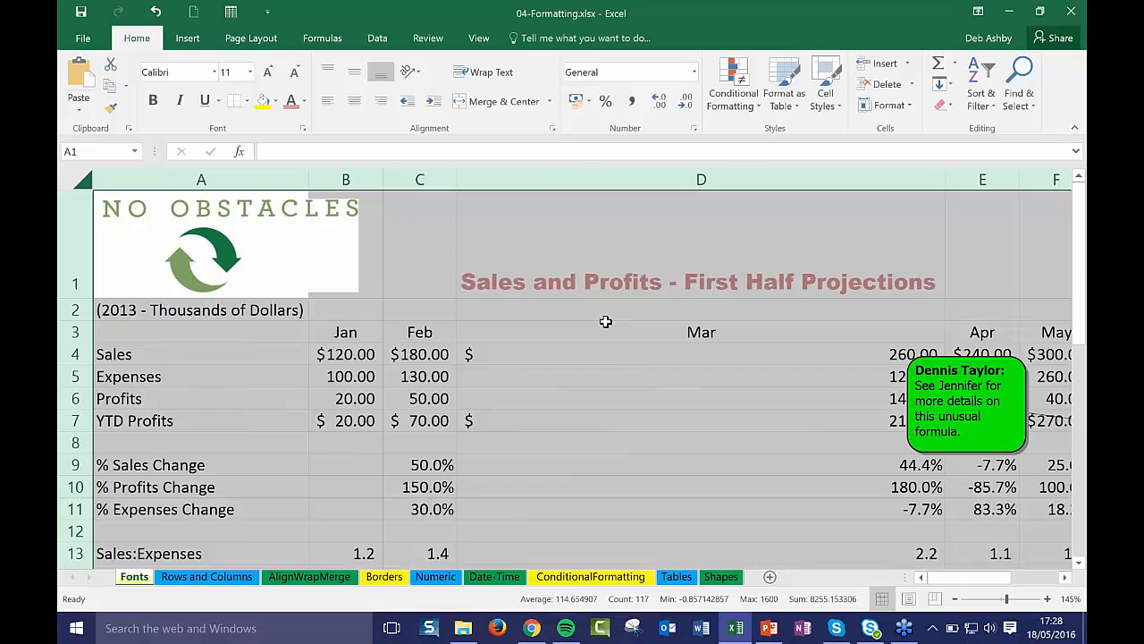
{"action": "left_click", "coordinate": [606, 323]}
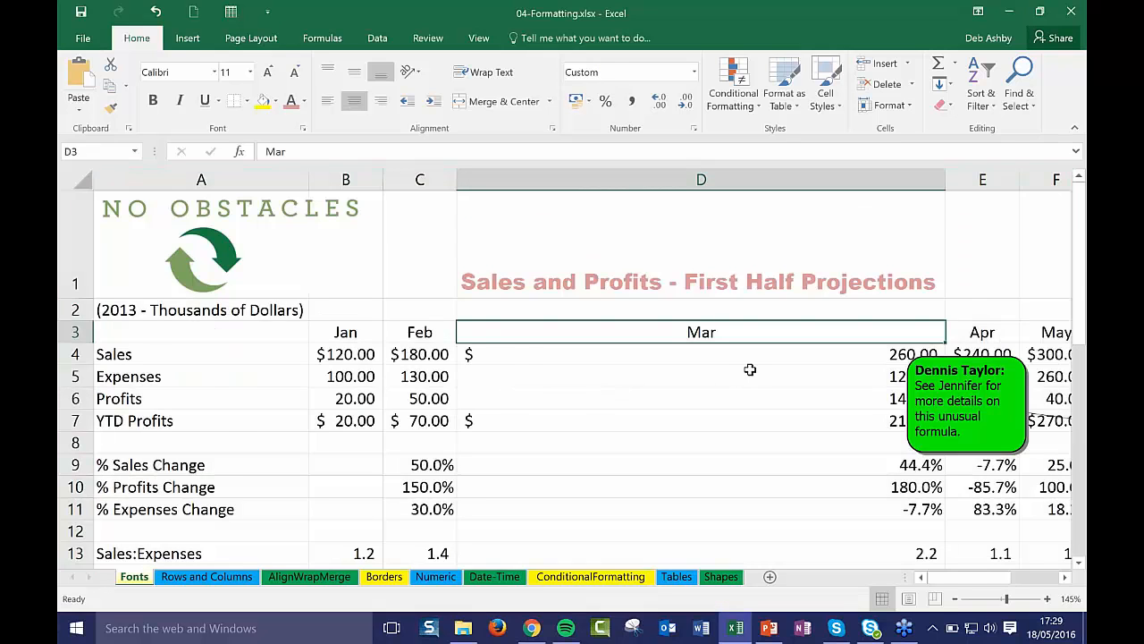
Narrow column D until it is only somewhat wider than the neighbouring month columns
{"action": "scroll", "coordinate": [750, 369], "scroll_direction": "down", "scroll_amount": 6}
{"action": "scroll", "coordinate": [748, 370], "scroll_direction": "up", "scroll_amount": 6}
{"action": "left_click_drag", "start_coordinate": [945, 179], "coordinate": [565, 258]}
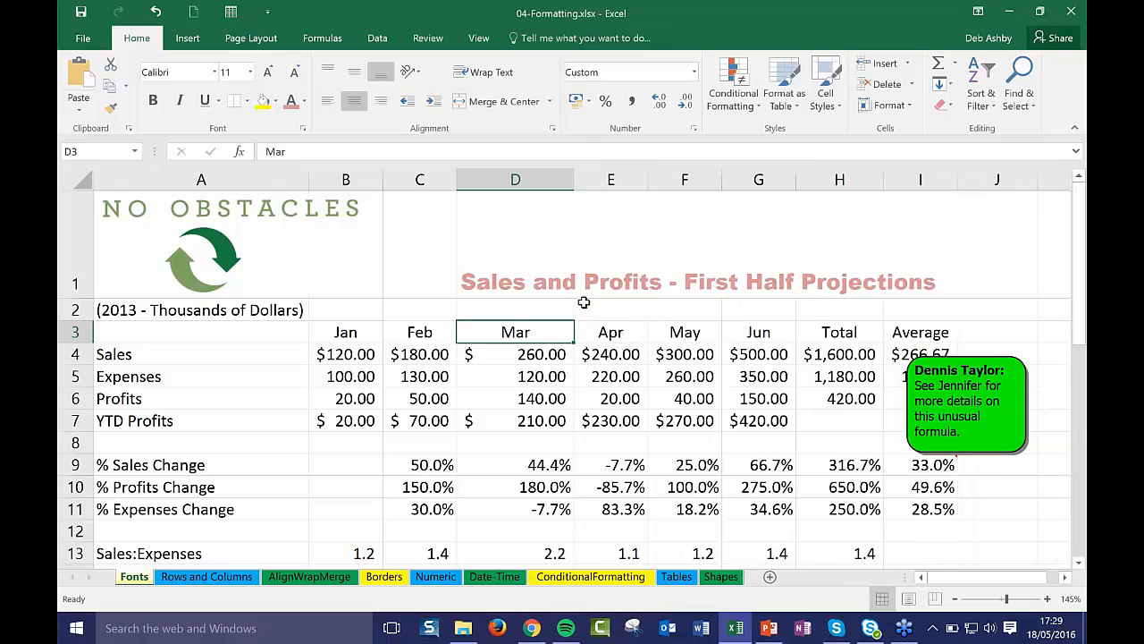
{"action": "left_click", "coordinate": [669, 396]}
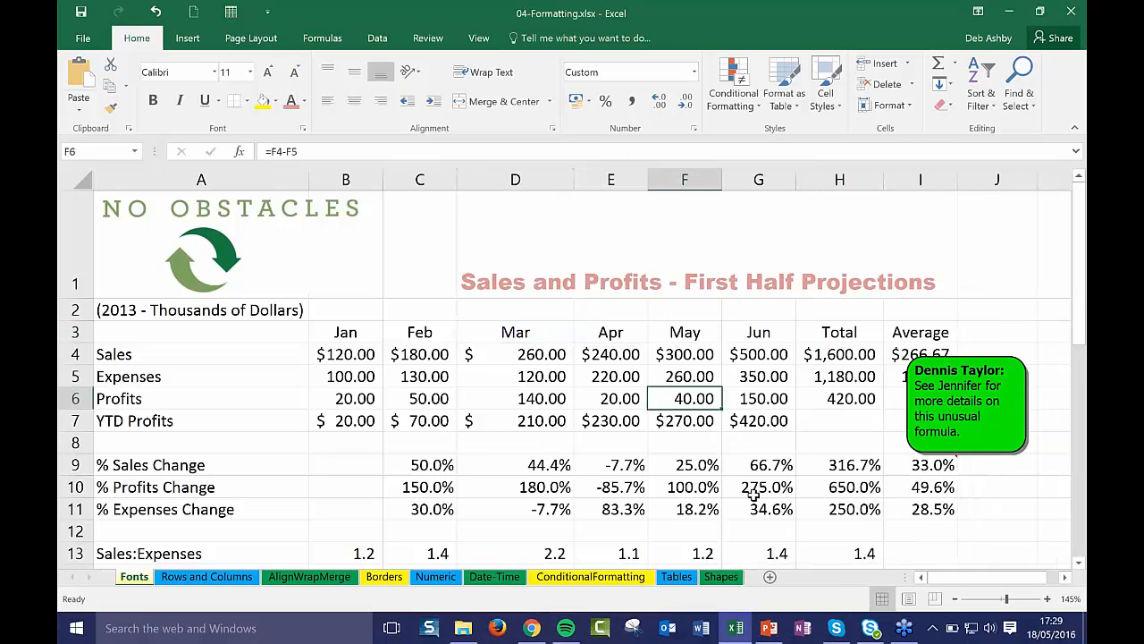
Check row 2's exact height setting without editing it, and make the row very slightly taller by its border
{"action": "left_click", "coordinate": [627, 254]}
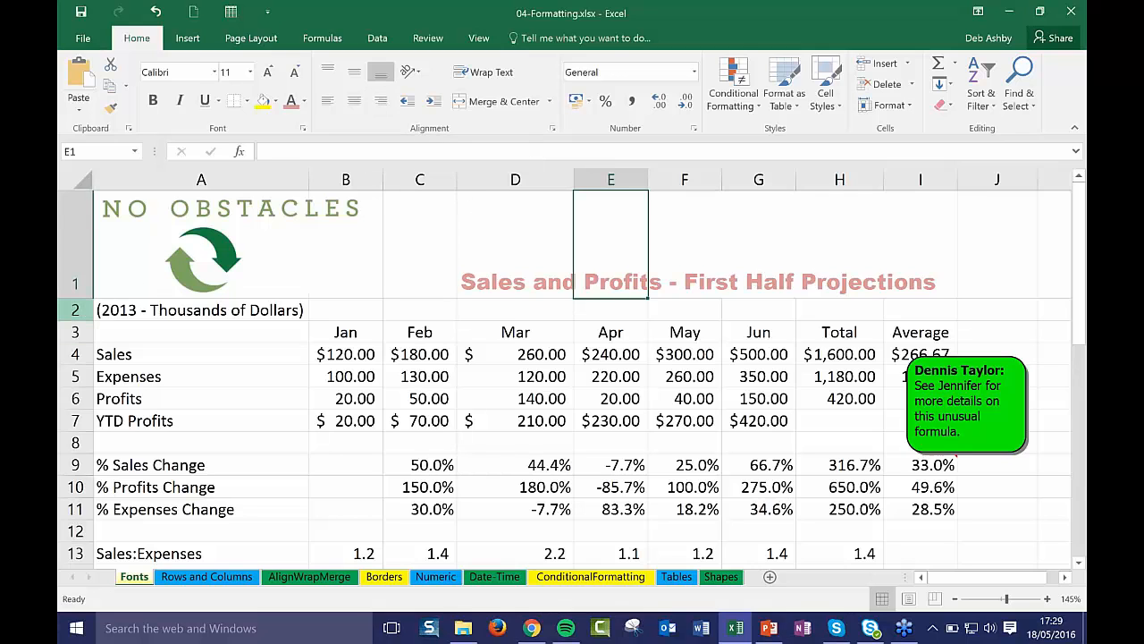
{"action": "right_click", "coordinate": [77, 310]}
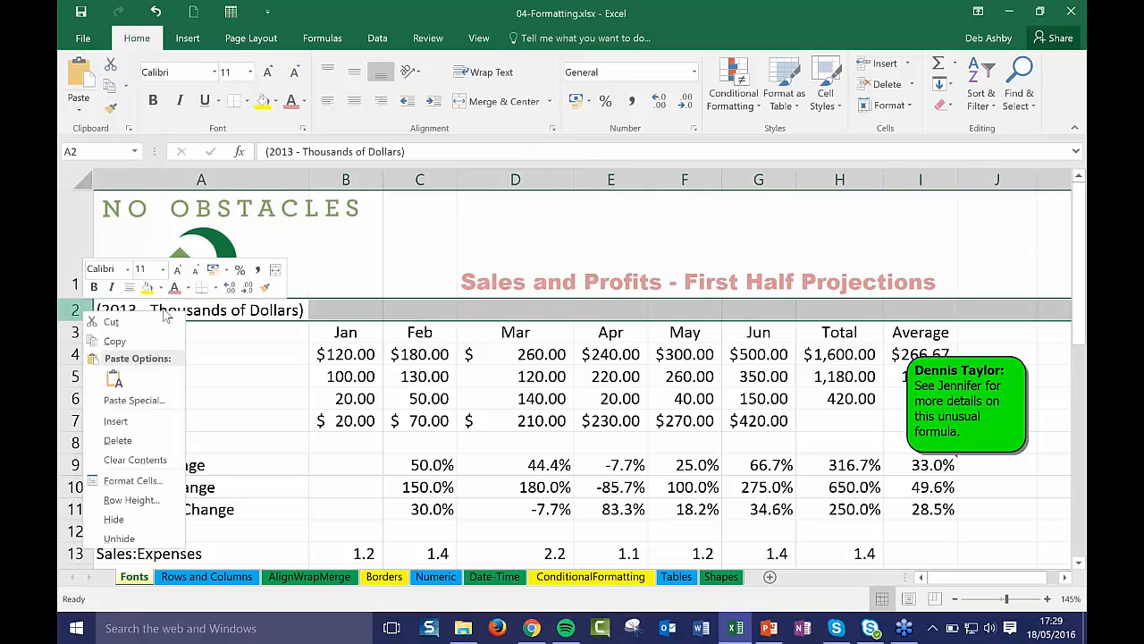
{"action": "left_click", "coordinate": [138, 500]}
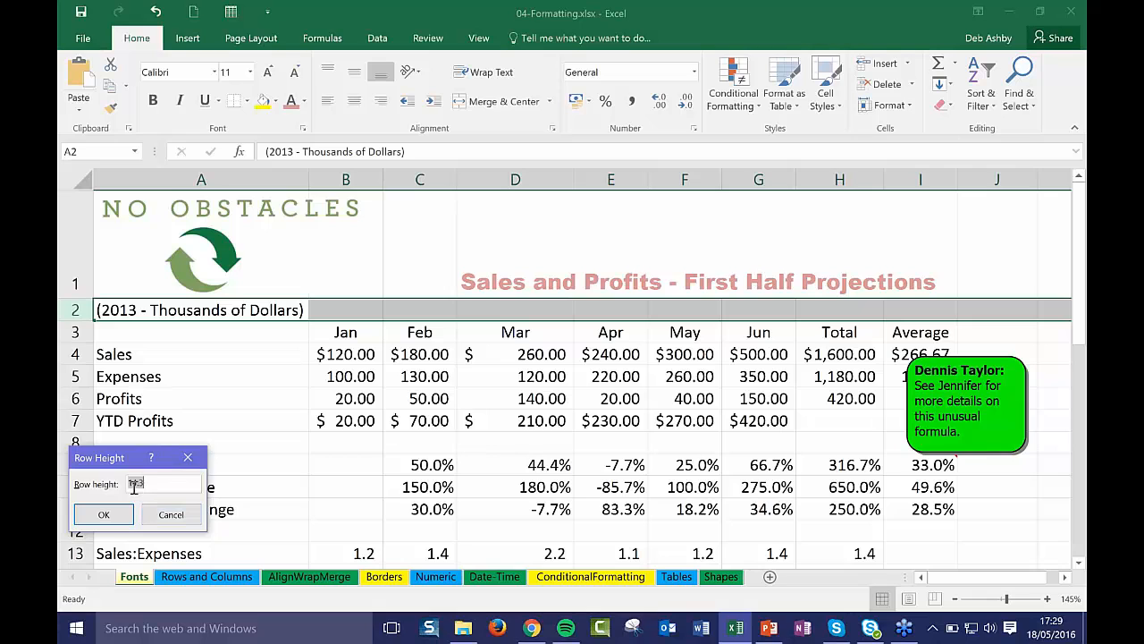
{"action": "left_click", "coordinate": [188, 457]}
{"action": "left_click_drag", "start_coordinate": [70, 321], "coordinate": [79, 323]}
{"action": "left_click", "coordinate": [536, 376]}
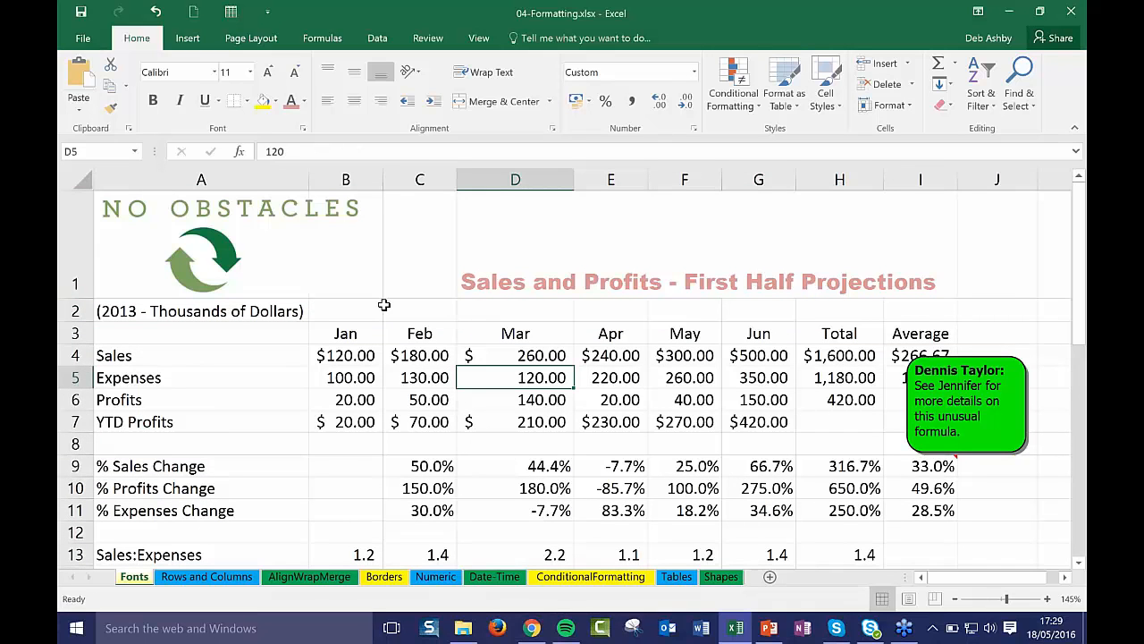
Switch to the Rows and Columns sheet and select cell E10
{"action": "left_click", "coordinate": [195, 578]}
{"action": "left_click", "coordinate": [519, 401]}
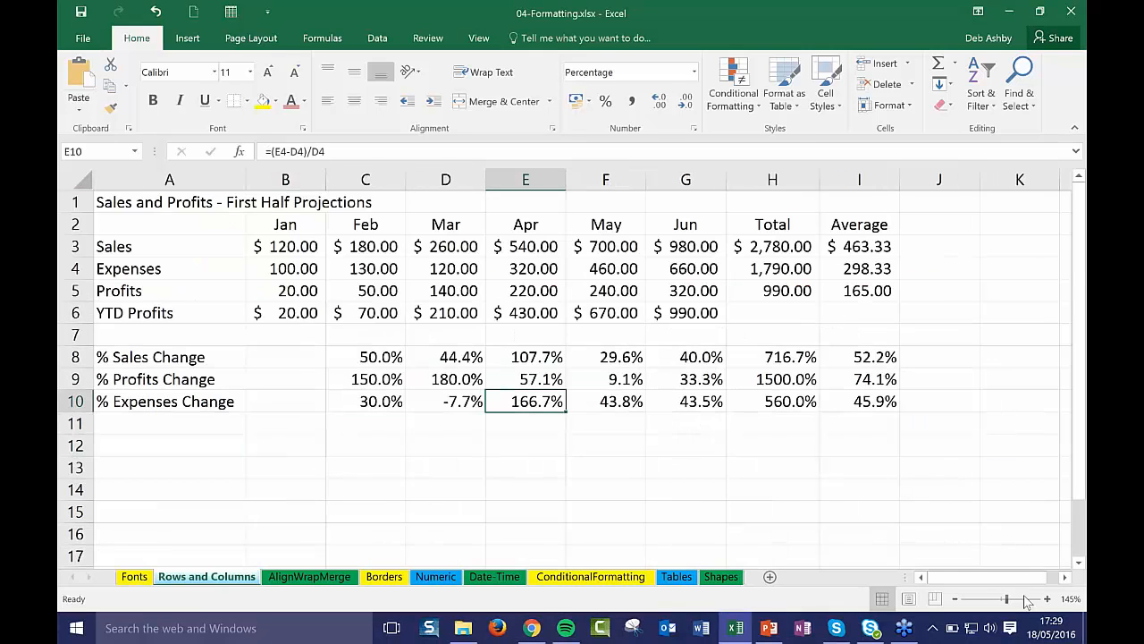
Insert a blank column between the Feb and Mar columns, then select cell D1
{"action": "left_click_drag", "start_coordinate": [1012, 583], "coordinate": [1037, 578]}
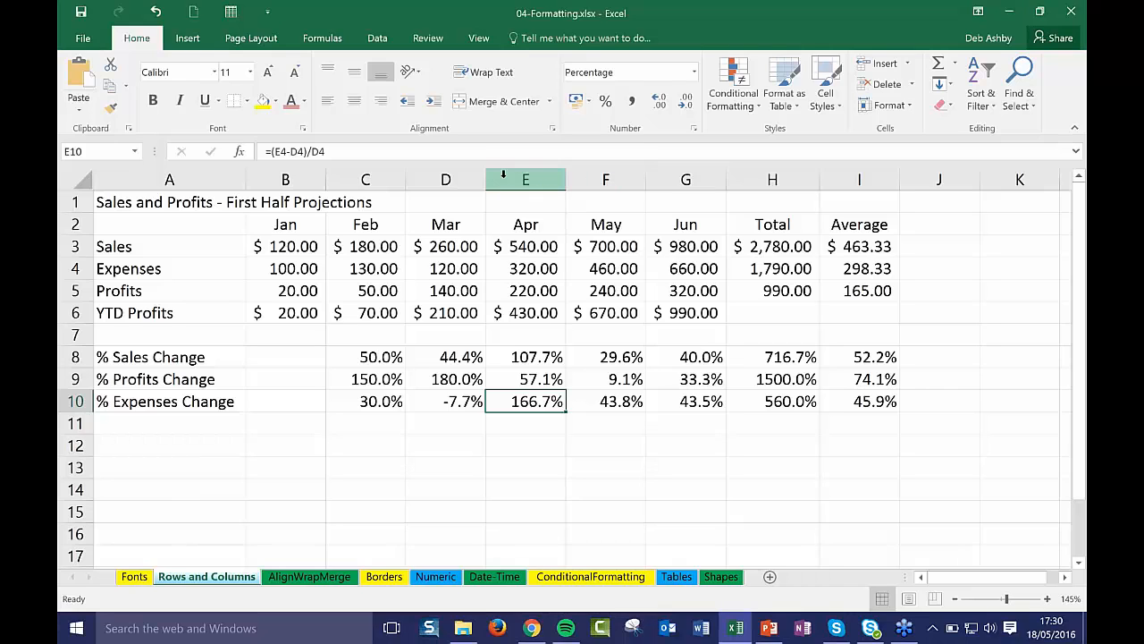
{"action": "left_click", "coordinate": [472, 174]}
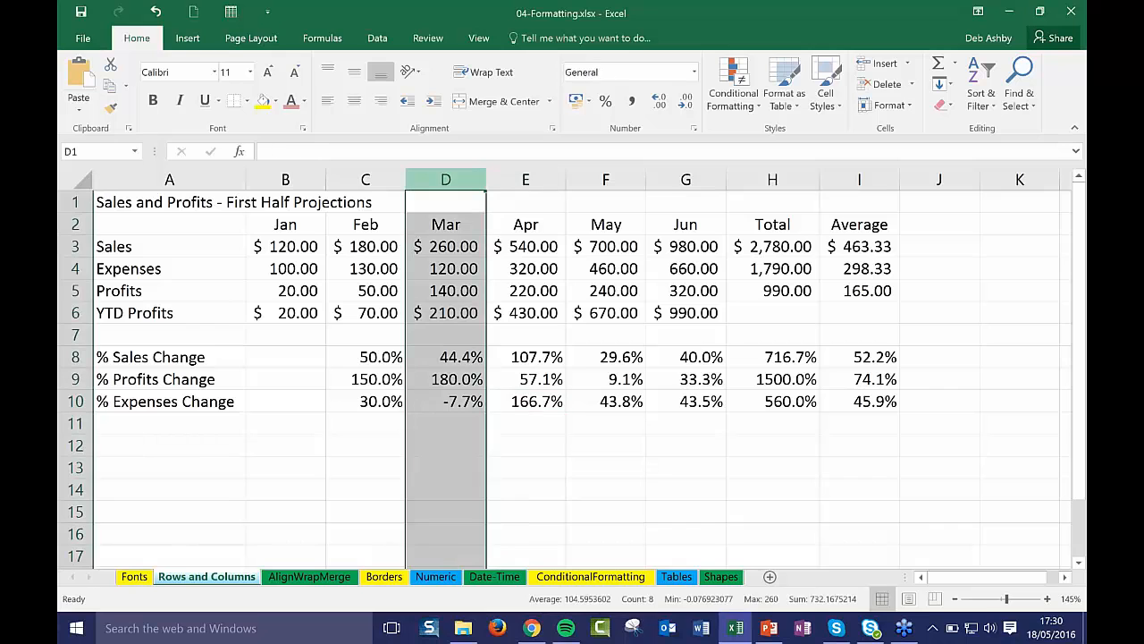
{"action": "right_click", "coordinate": [465, 181]}
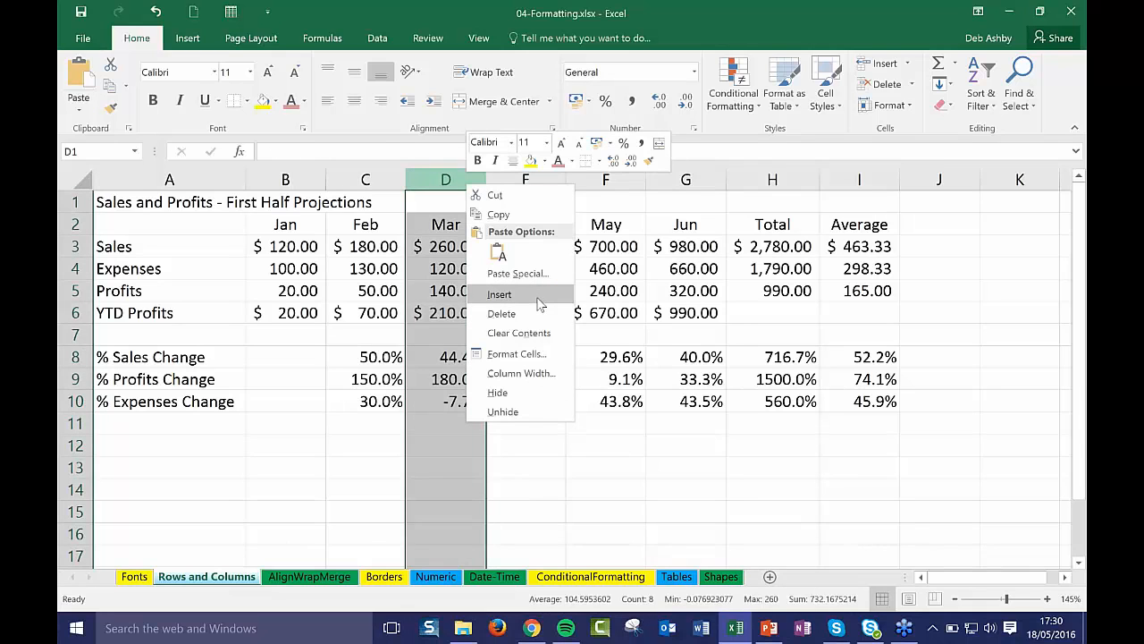
{"action": "left_click", "coordinate": [538, 298]}
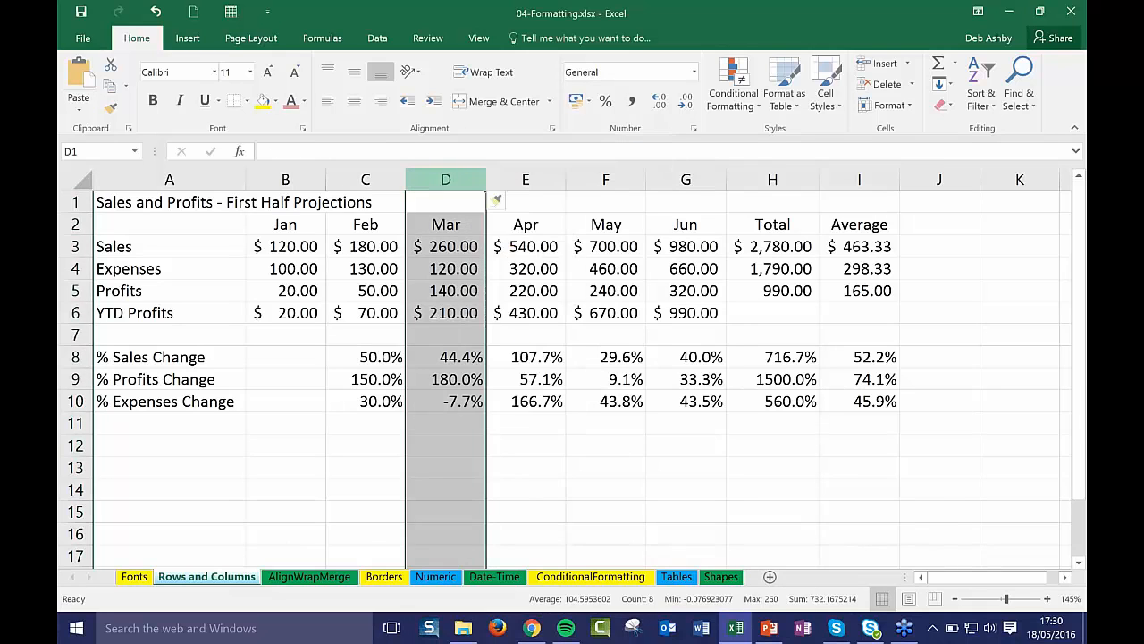
{"action": "left_click", "coordinate": [435, 209]}
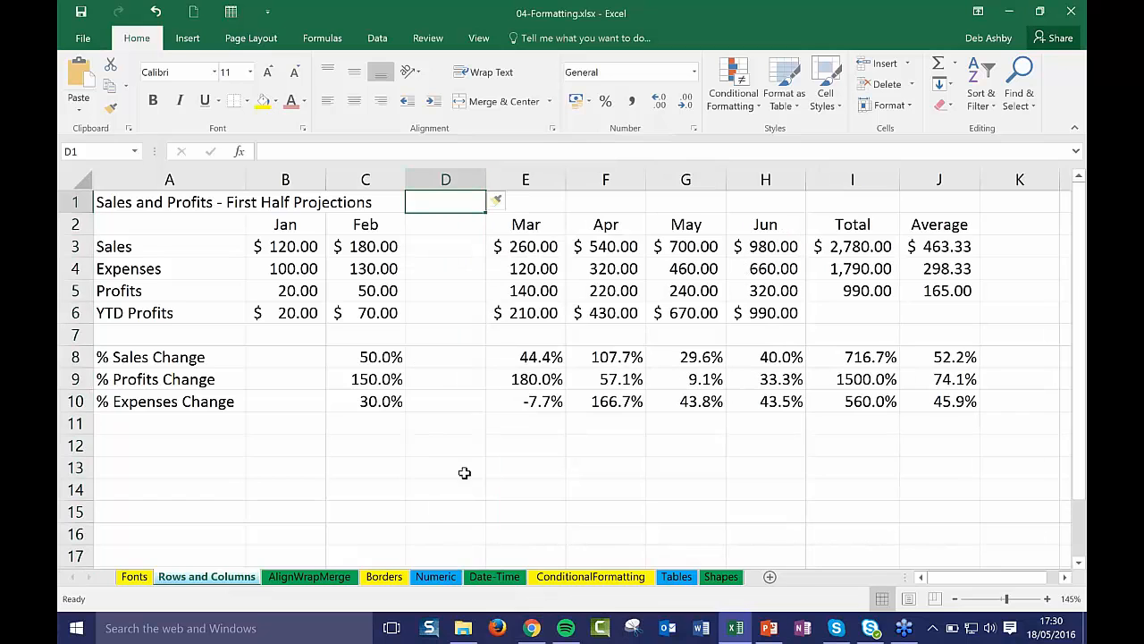
Insert a blank row at row 7, above the % Sales Change row, and select cell D13
{"action": "left_click", "coordinate": [77, 335]}
{"action": "right_click", "coordinate": [70, 335]}
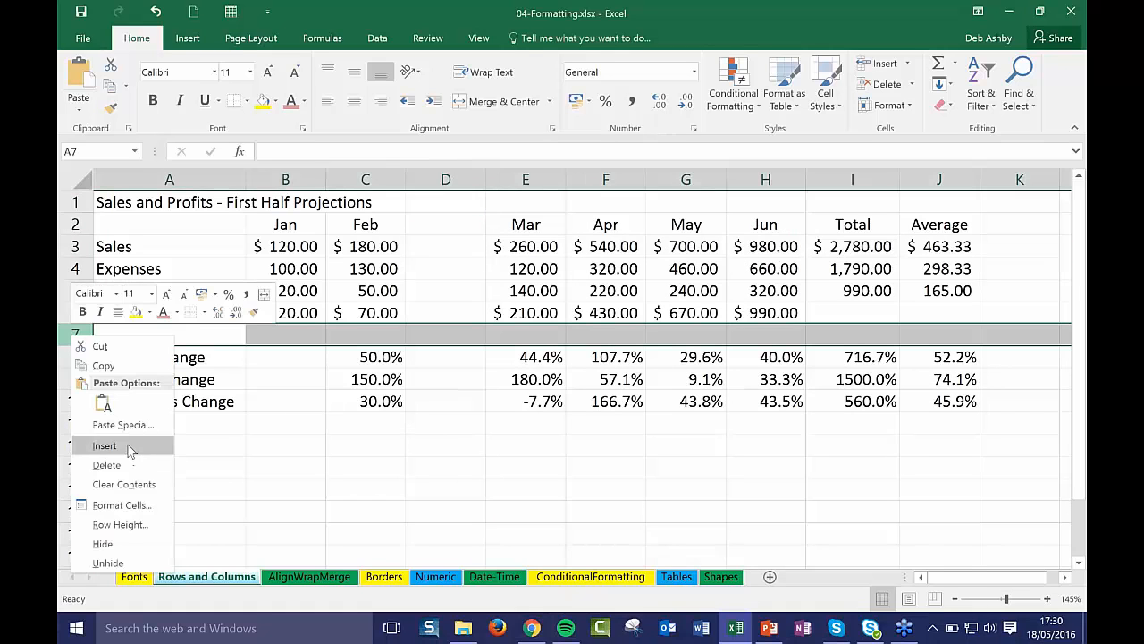
{"action": "left_click", "coordinate": [128, 448]}
{"action": "left_click", "coordinate": [500, 465]}
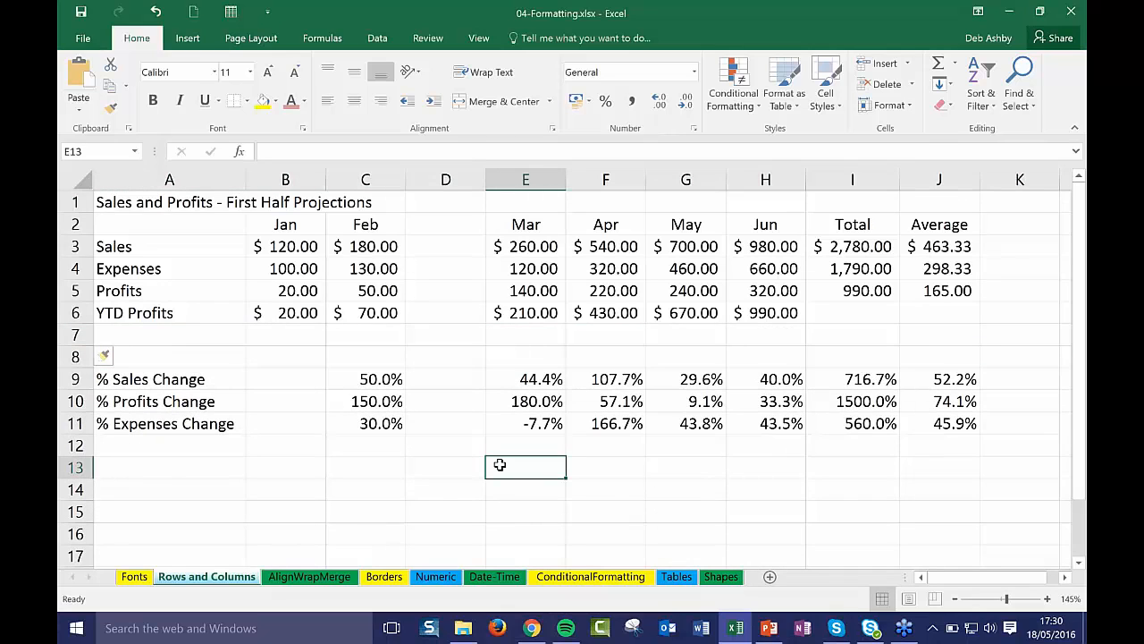
{"action": "key", "text": "Left"}
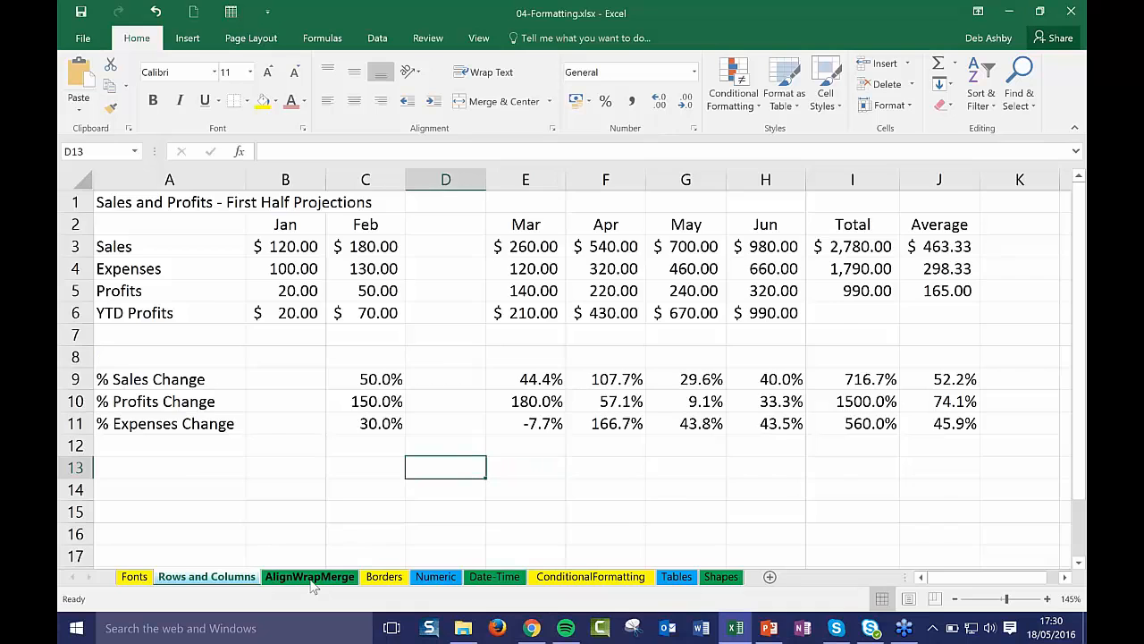
Switch to the AlignWrapMerge sheet and examine which cell in row 1 actually holds the Sales and Profits title
{"action": "left_click", "coordinate": [313, 586]}
{"action": "left_click", "coordinate": [565, 288]}
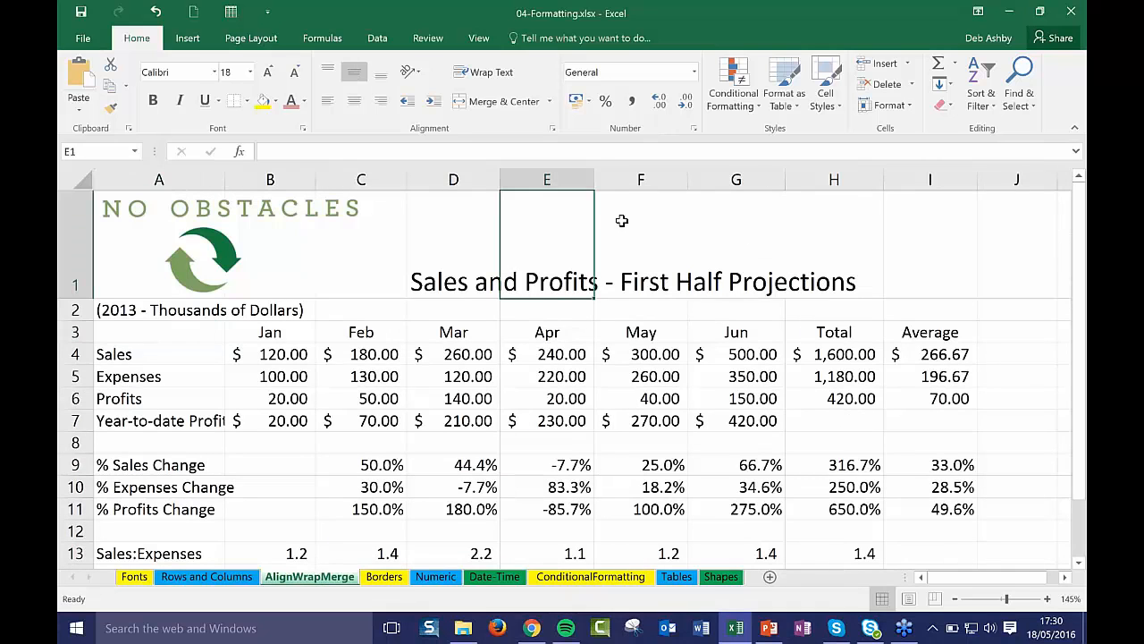
{"action": "left_click", "coordinate": [447, 239]}
{"action": "left_click", "coordinate": [528, 248]}
{"action": "left_click", "coordinate": [451, 265]}
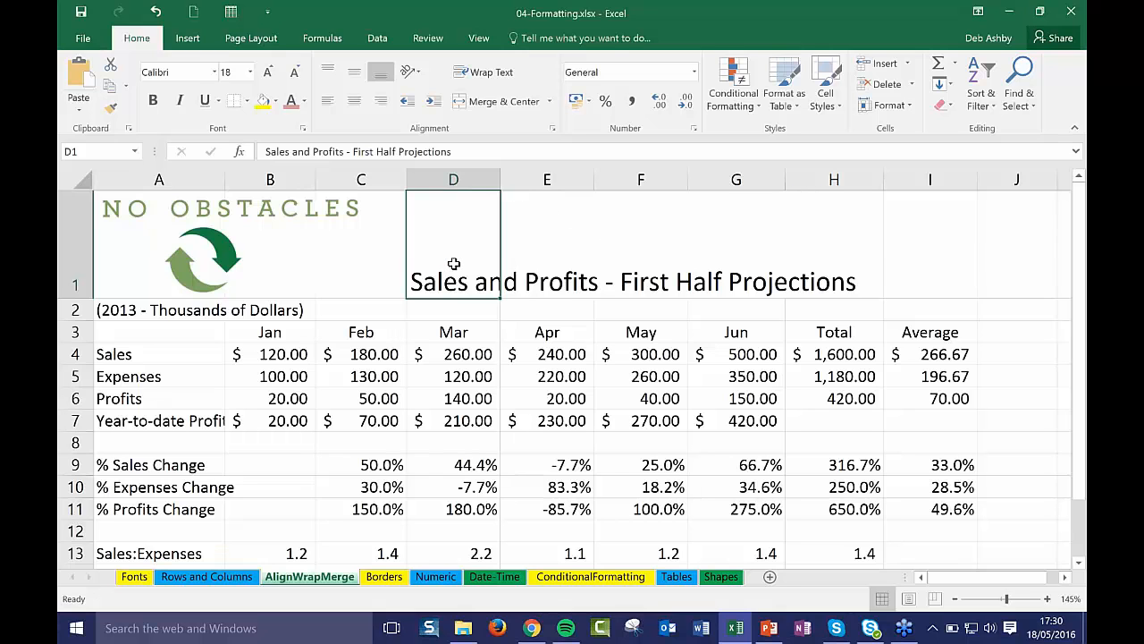
{"action": "left_click", "coordinate": [584, 326]}
{"action": "left_click", "coordinate": [551, 236]}
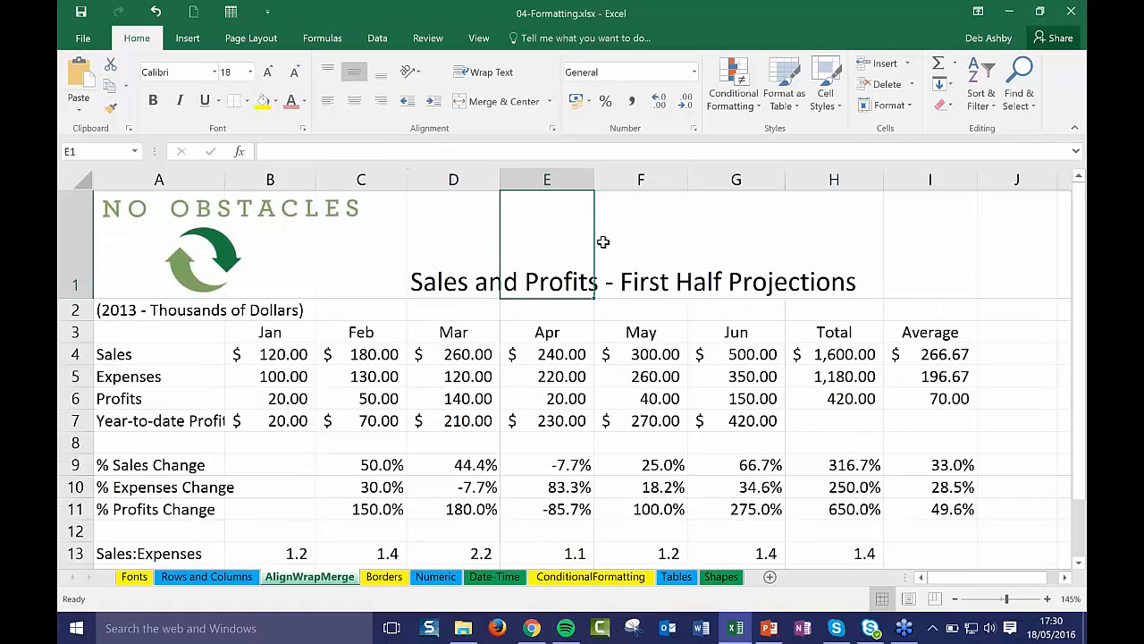
{"action": "left_click", "coordinate": [633, 236]}
{"action": "left_click", "coordinate": [732, 237]}
{"action": "left_click", "coordinate": [822, 234]}
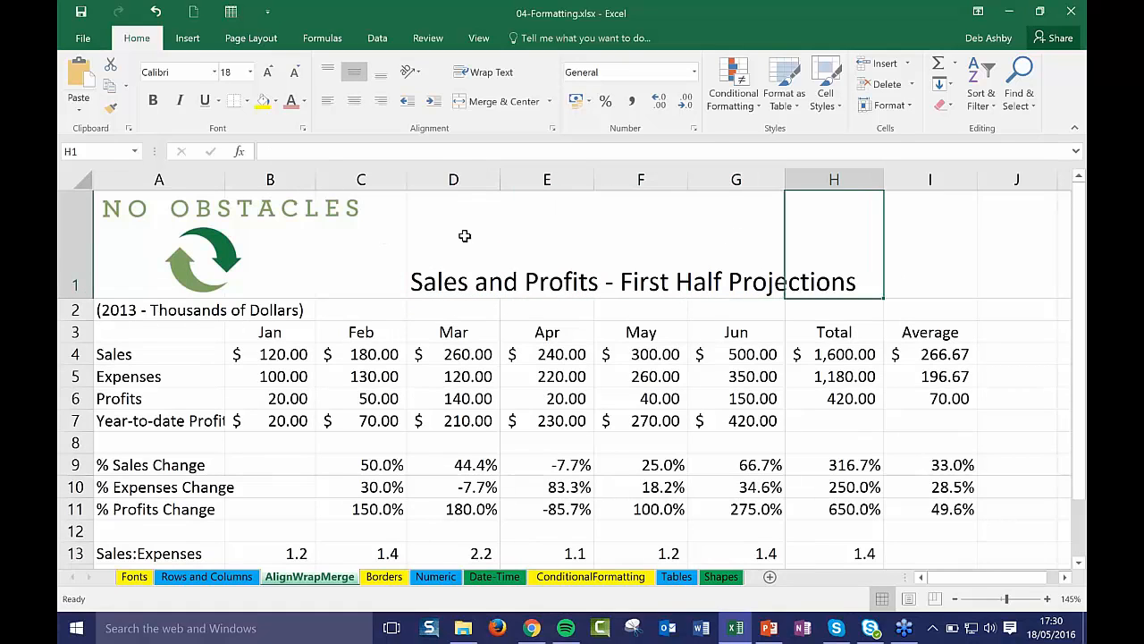
Merge and center the title across D1:H1 and align it to the top of the merged cell
{"action": "left_click", "coordinate": [465, 236]}
{"action": "left_click_drag", "start_coordinate": [444, 242], "coordinate": [813, 267]}
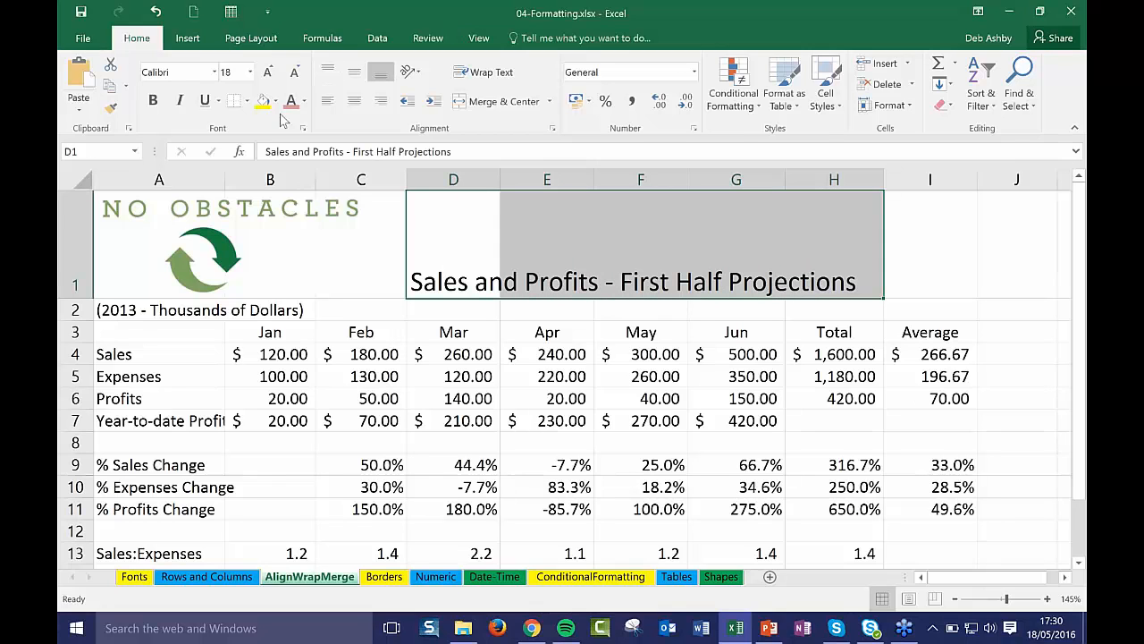
{"action": "left_click", "coordinate": [493, 104]}
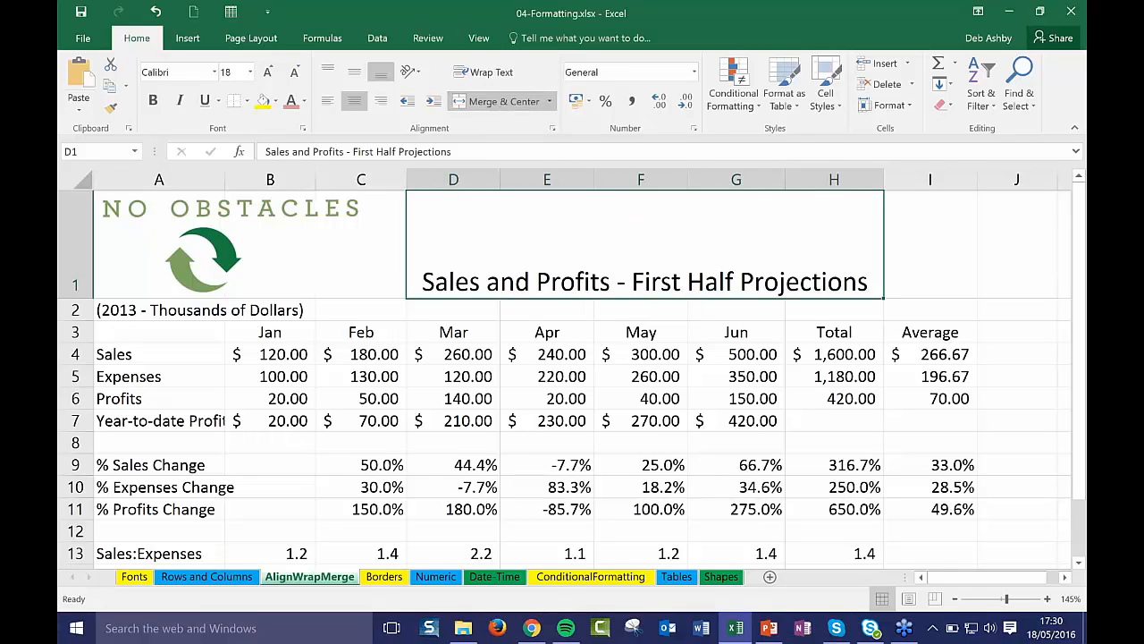
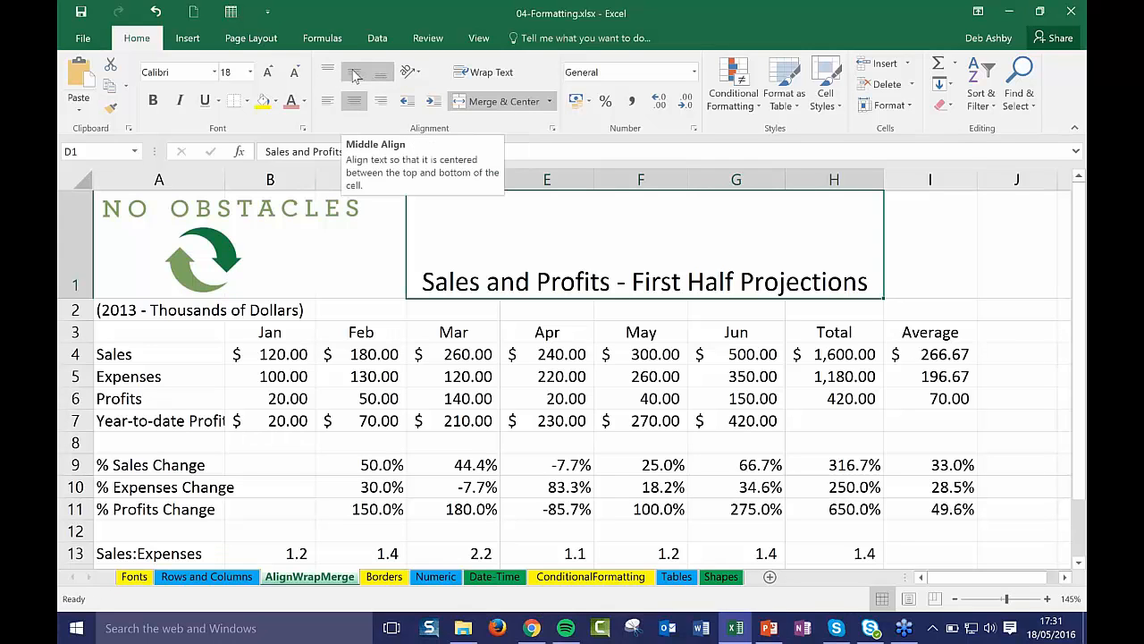
{"action": "left_click", "coordinate": [330, 71]}
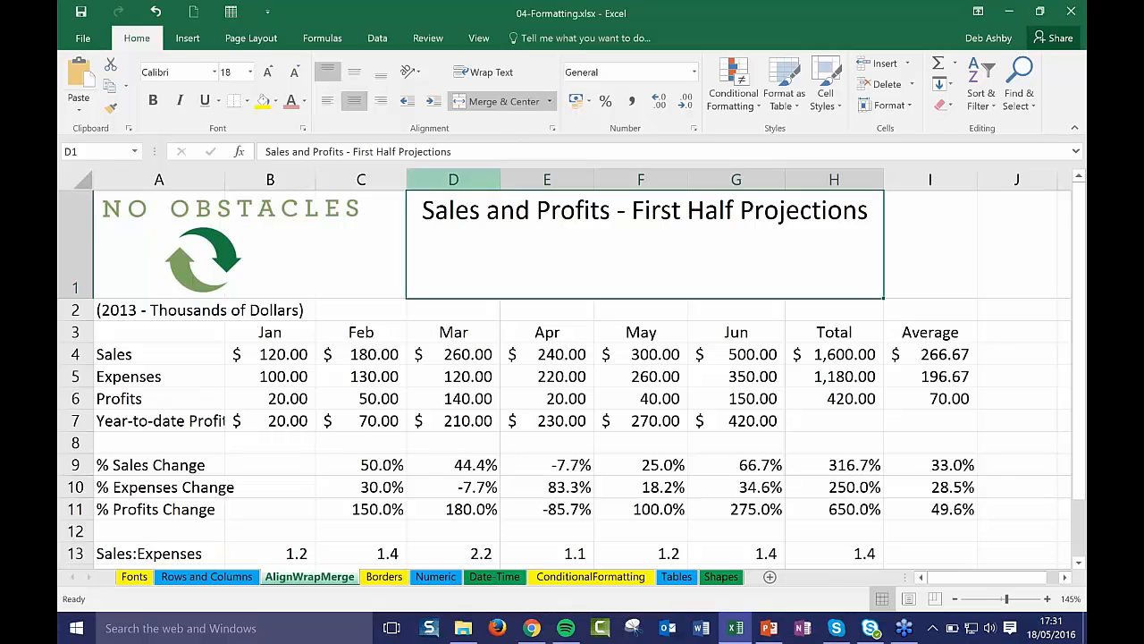
Angle the column headings Jan through Average in B3:I3 counterclockwise
{"action": "left_click", "coordinate": [369, 333]}
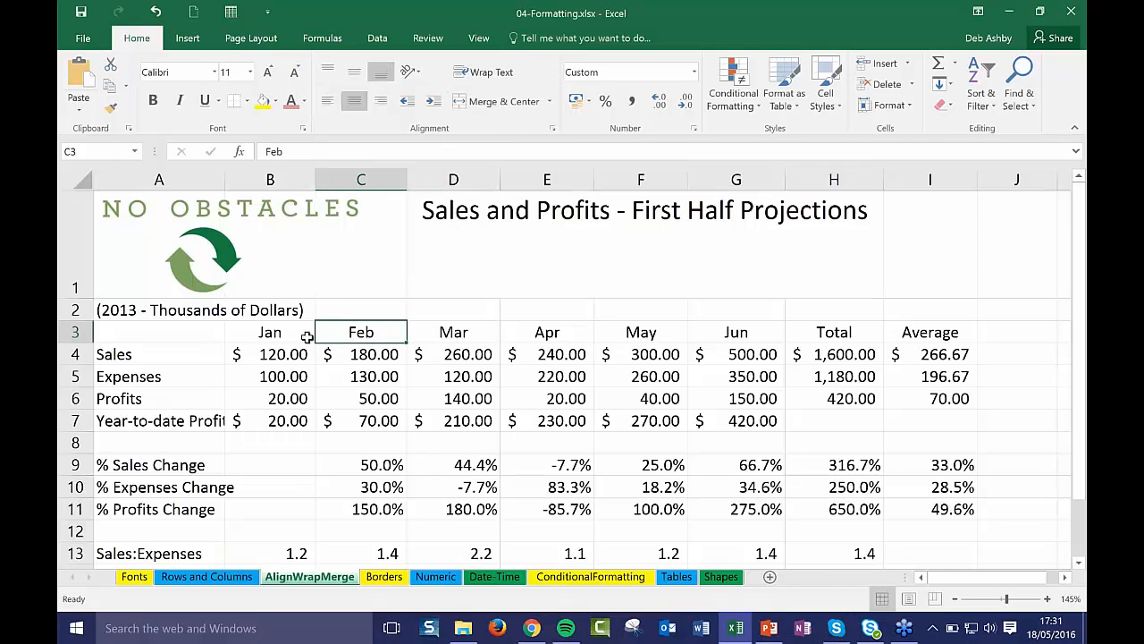
{"action": "left_click_drag", "start_coordinate": [259, 333], "coordinate": [953, 332]}
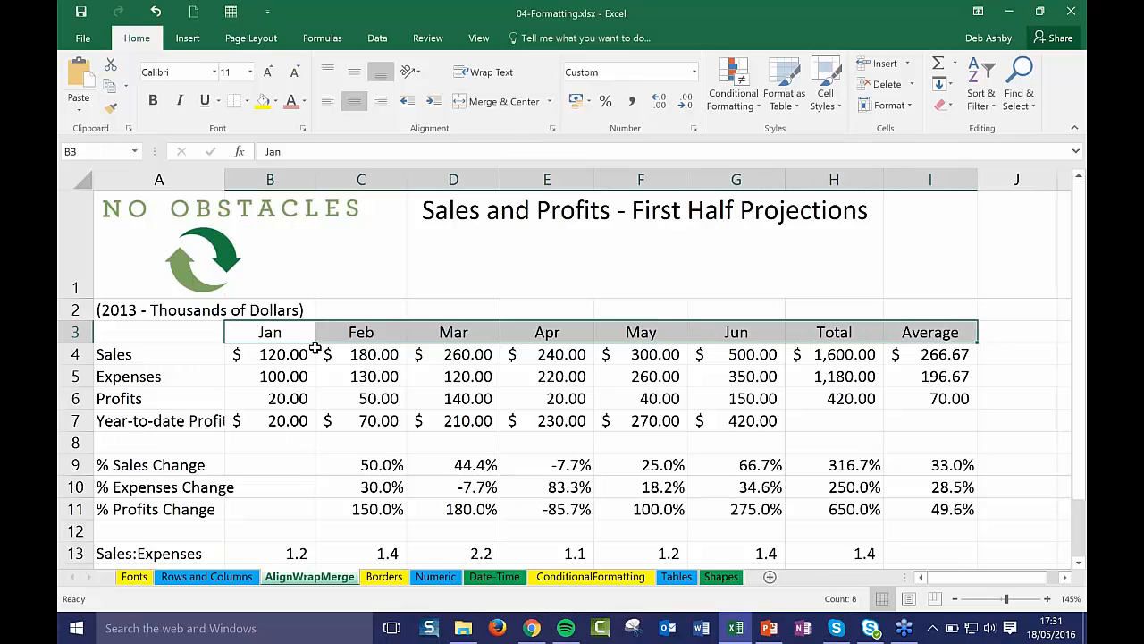
{"action": "left_click", "coordinate": [421, 73]}
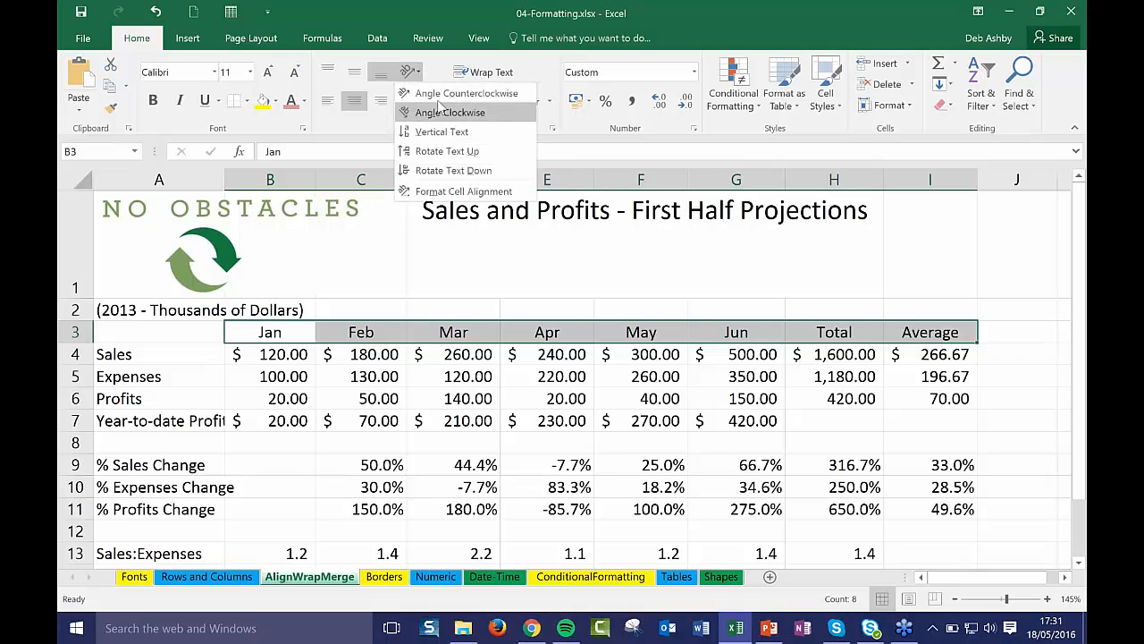
{"action": "key", "text": "Escape"}
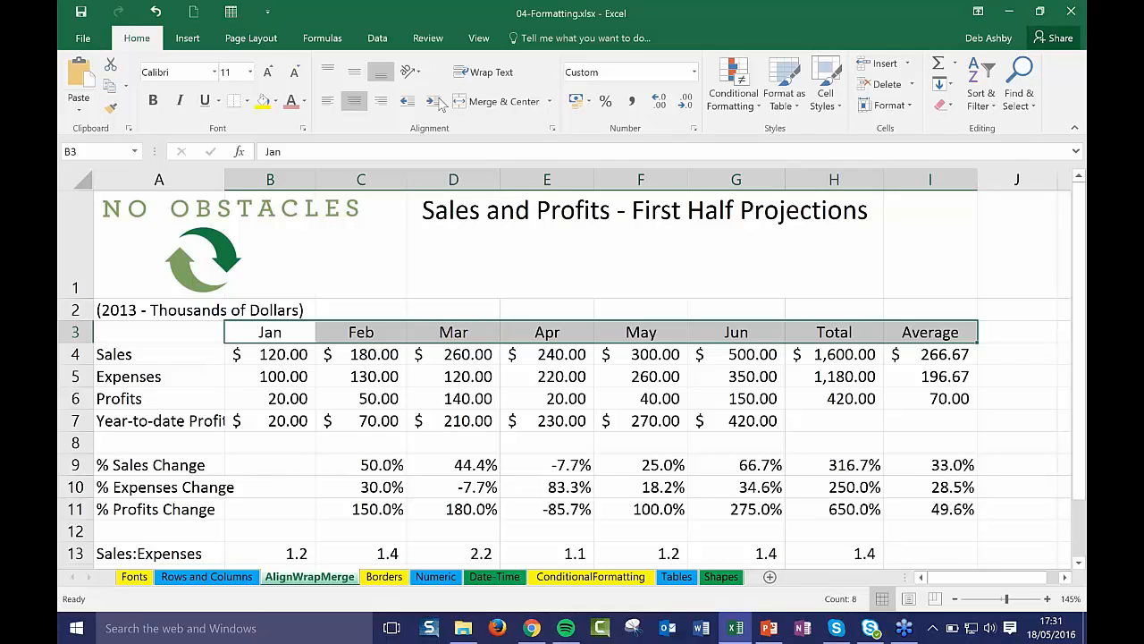
{"action": "left_click", "coordinate": [586, 414]}
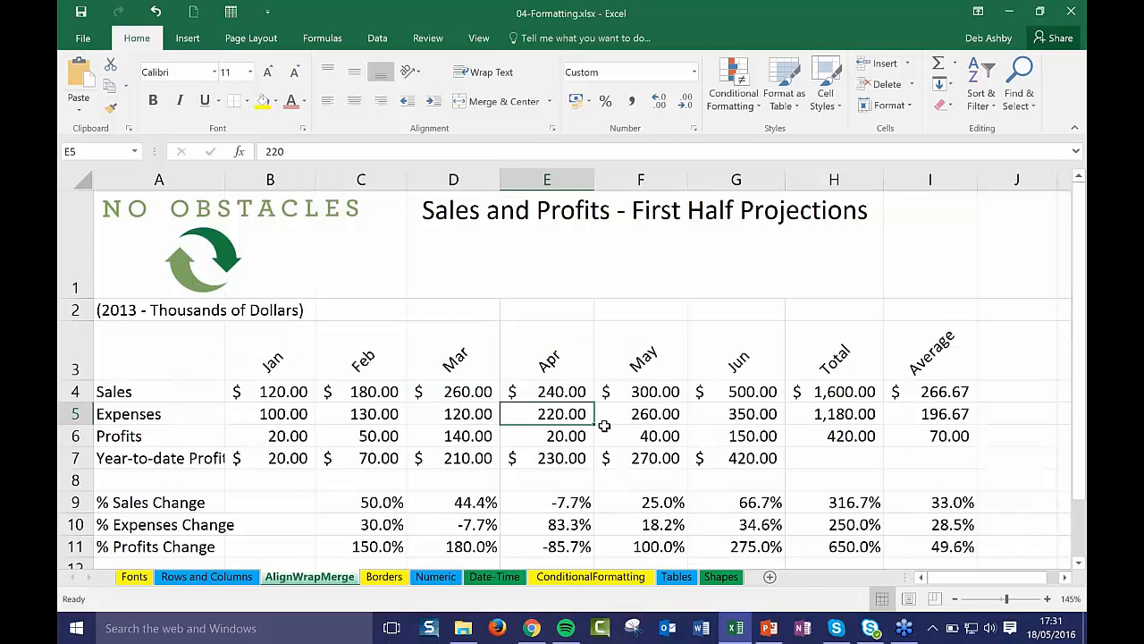
{"action": "left_click", "coordinate": [561, 397]}
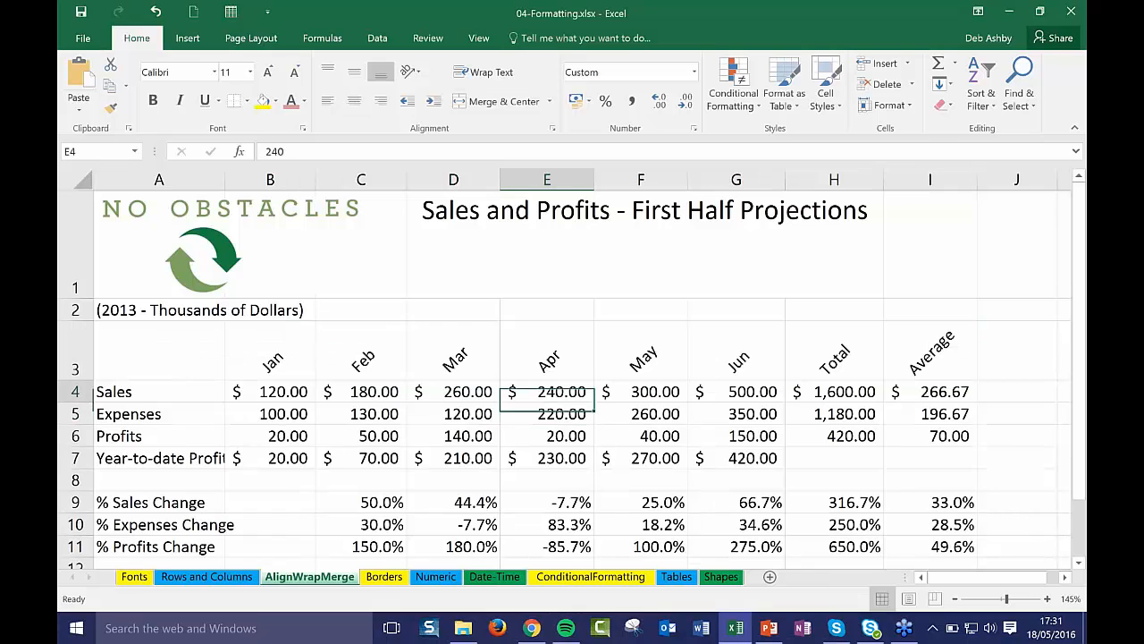
{"action": "scroll", "coordinate": [561, 396], "scroll_direction": "down", "scroll_amount": 1}
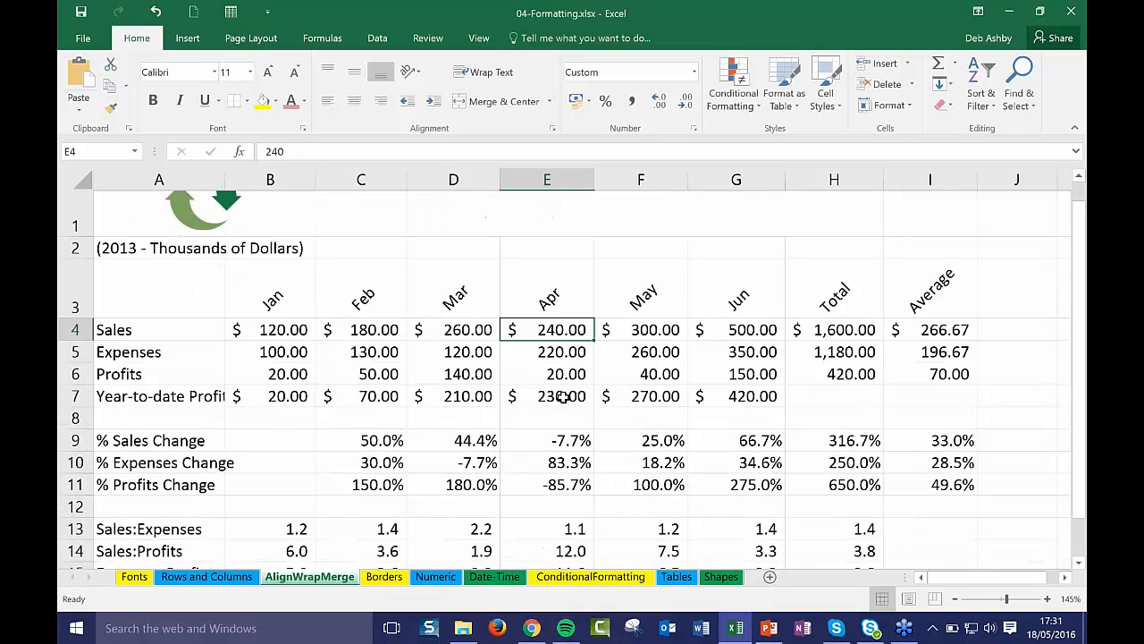
{"action": "scroll", "coordinate": [561, 398], "scroll_direction": "up", "scroll_amount": 1}
Apply outside borders to the angled headings in B3:I3
{"action": "left_click_drag", "start_coordinate": [270, 358], "coordinate": [929, 363]}
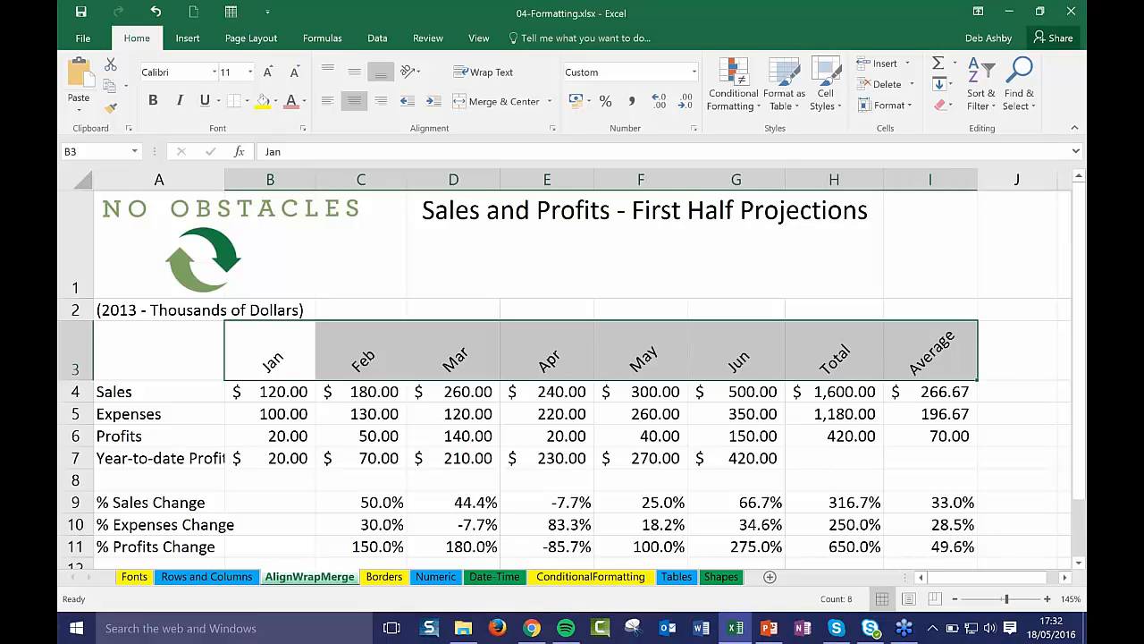
{"action": "left_click", "coordinate": [248, 101]}
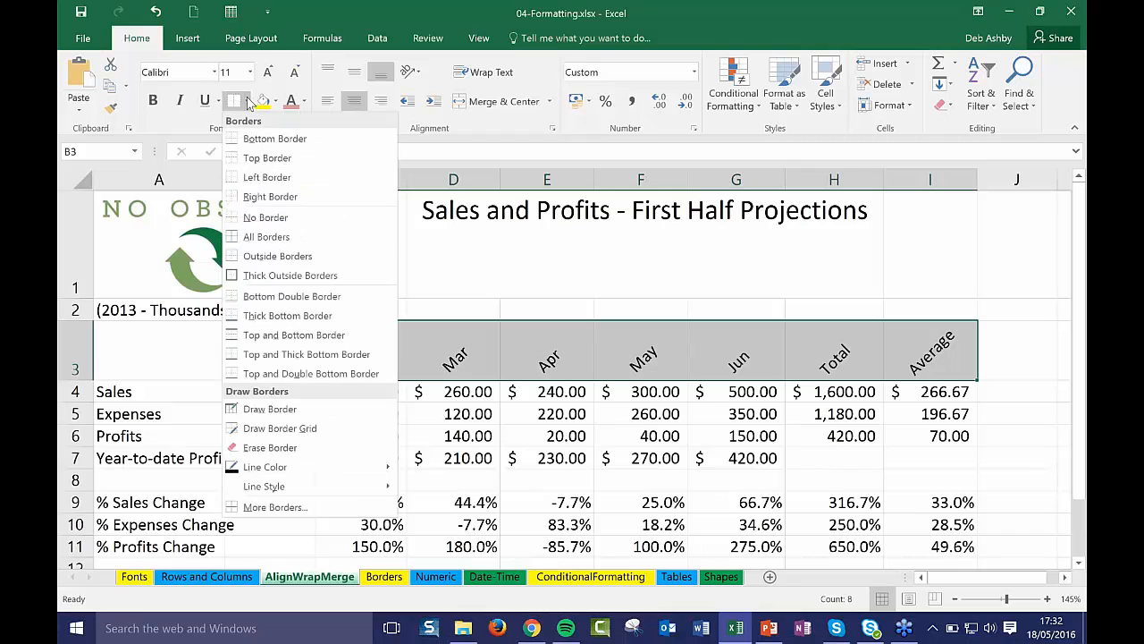
{"action": "left_click", "coordinate": [286, 266]}
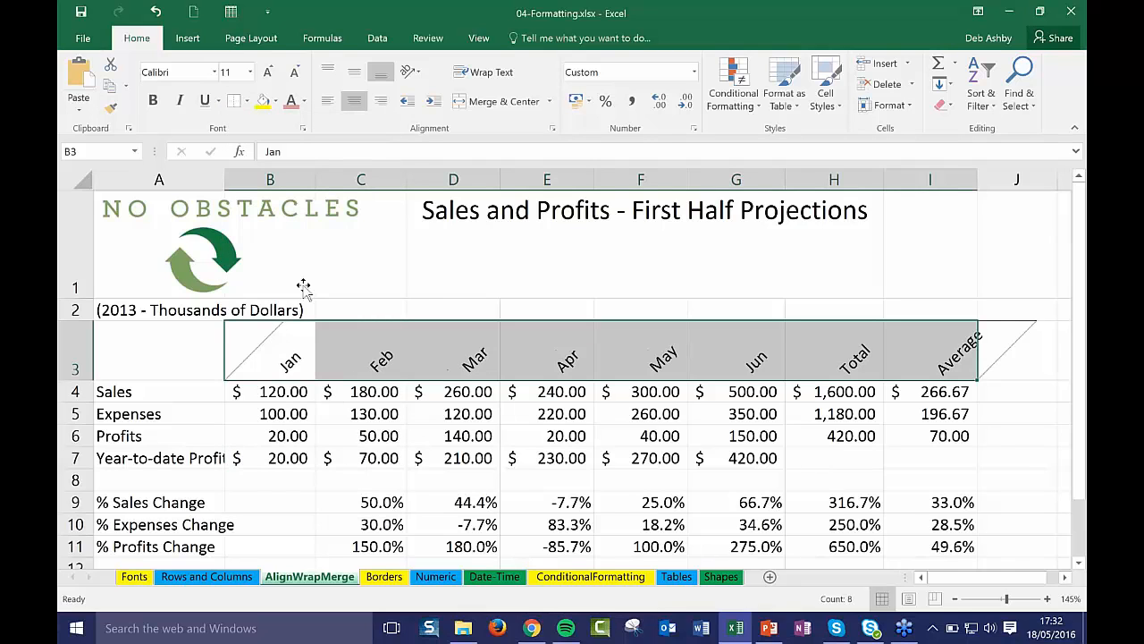
{"action": "left_click", "coordinate": [510, 482]}
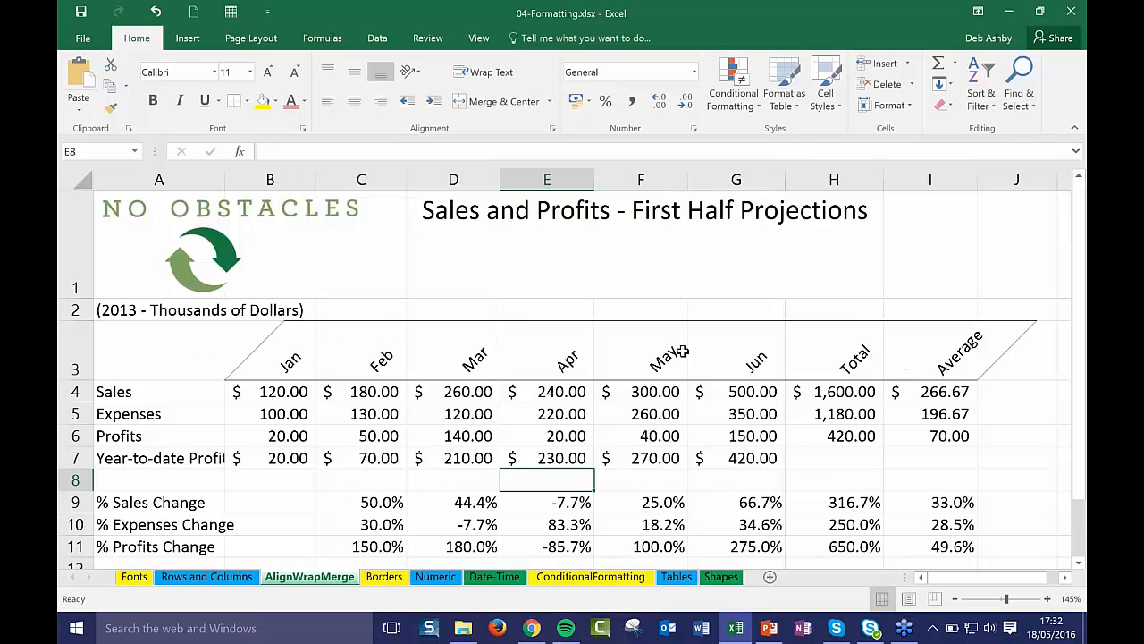
{"action": "left_click", "coordinate": [363, 335]}
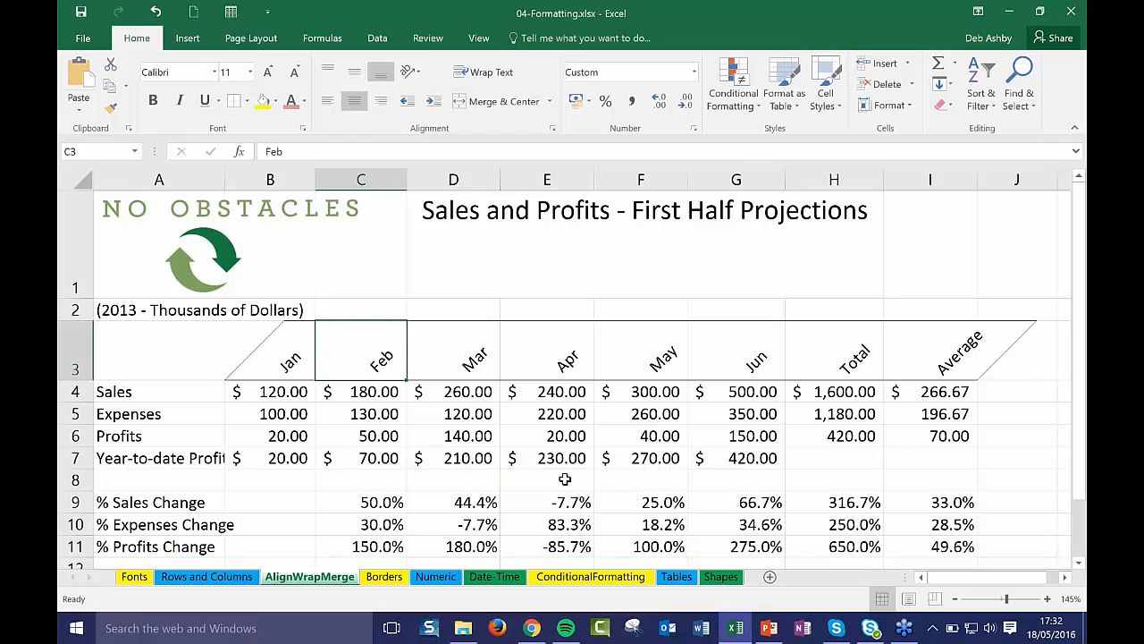
{"action": "left_click", "coordinate": [573, 435]}
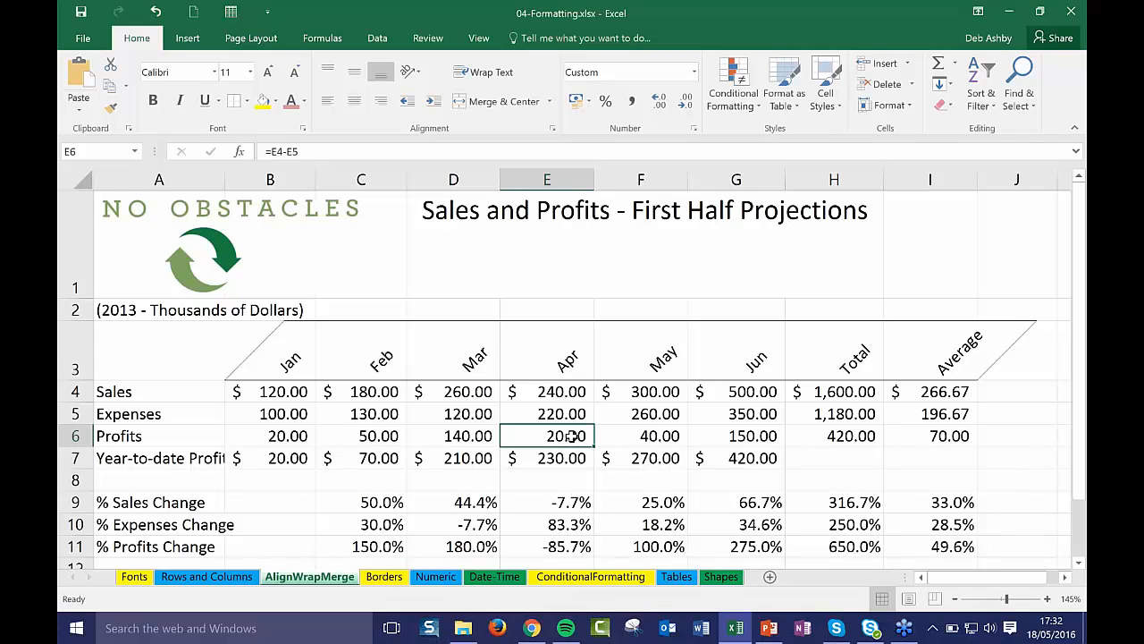
Switch to the ConditionalFormatting sheet, examine the employee data and look over the available conditional formatting rule types
{"action": "left_click", "coordinate": [543, 578]}
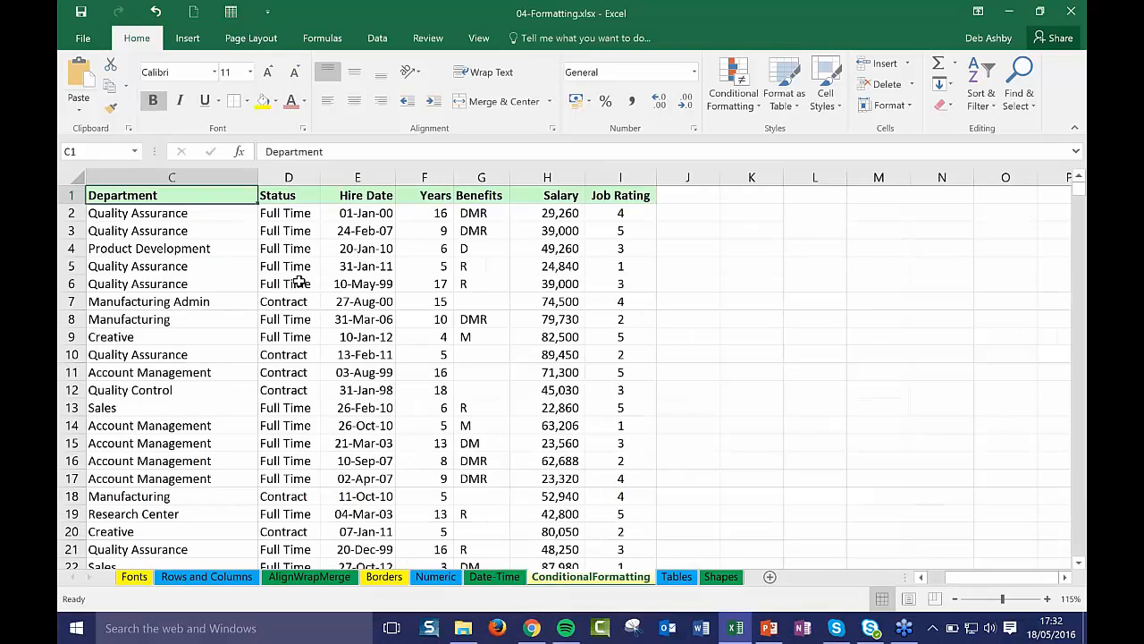
{"action": "left_click", "coordinate": [342, 265]}
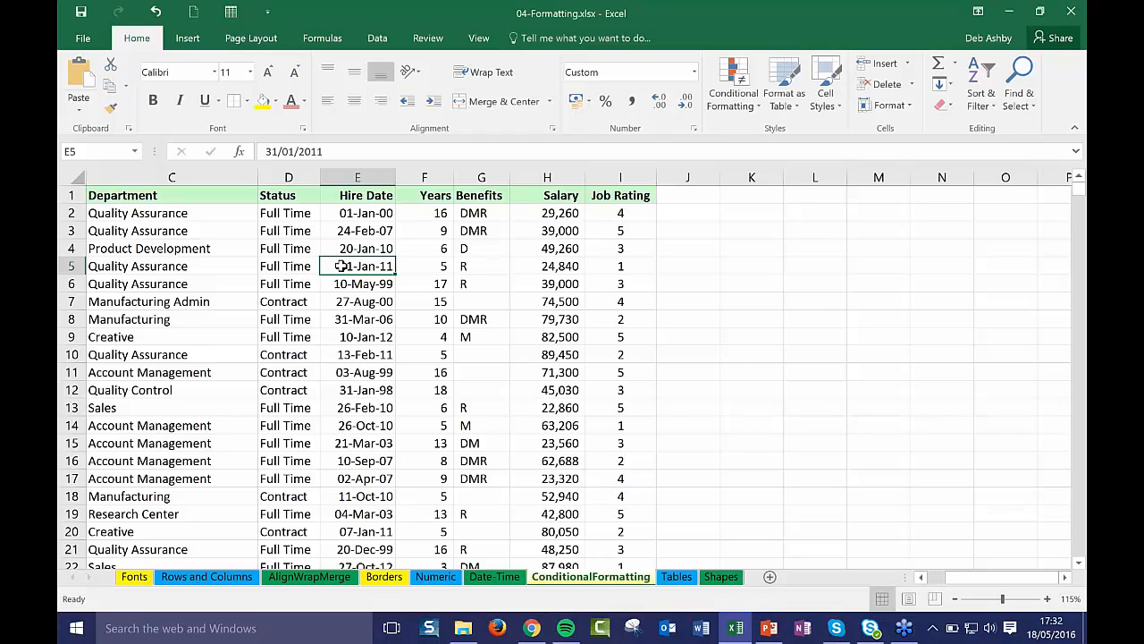
{"action": "left_click", "coordinate": [544, 229]}
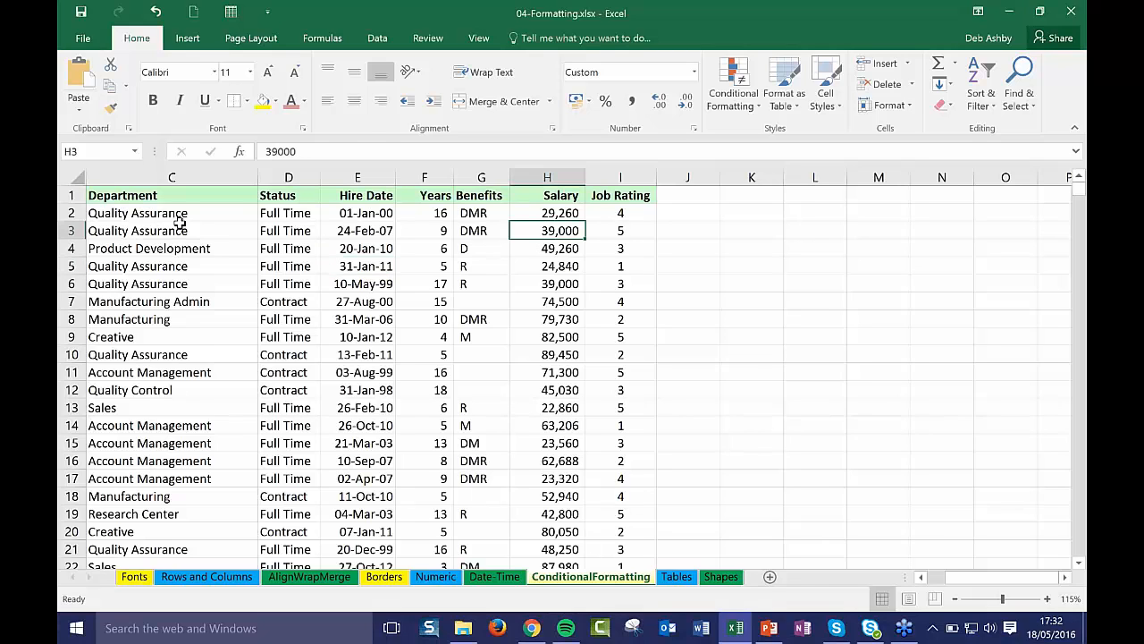
{"action": "left_click", "coordinate": [574, 285]}
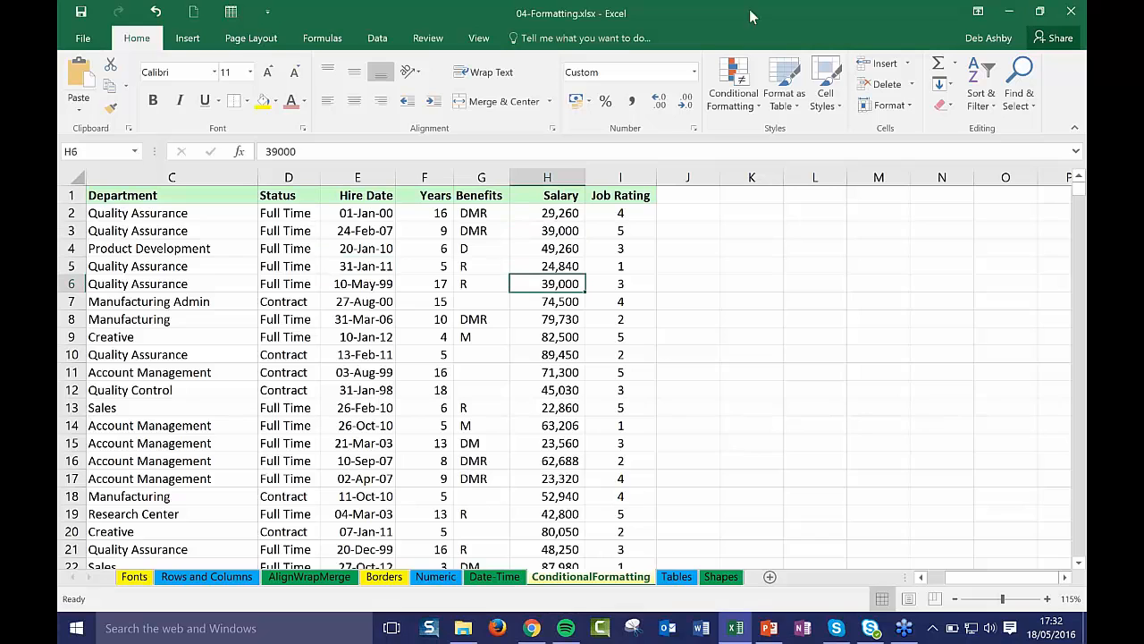
{"action": "left_click", "coordinate": [753, 107]}
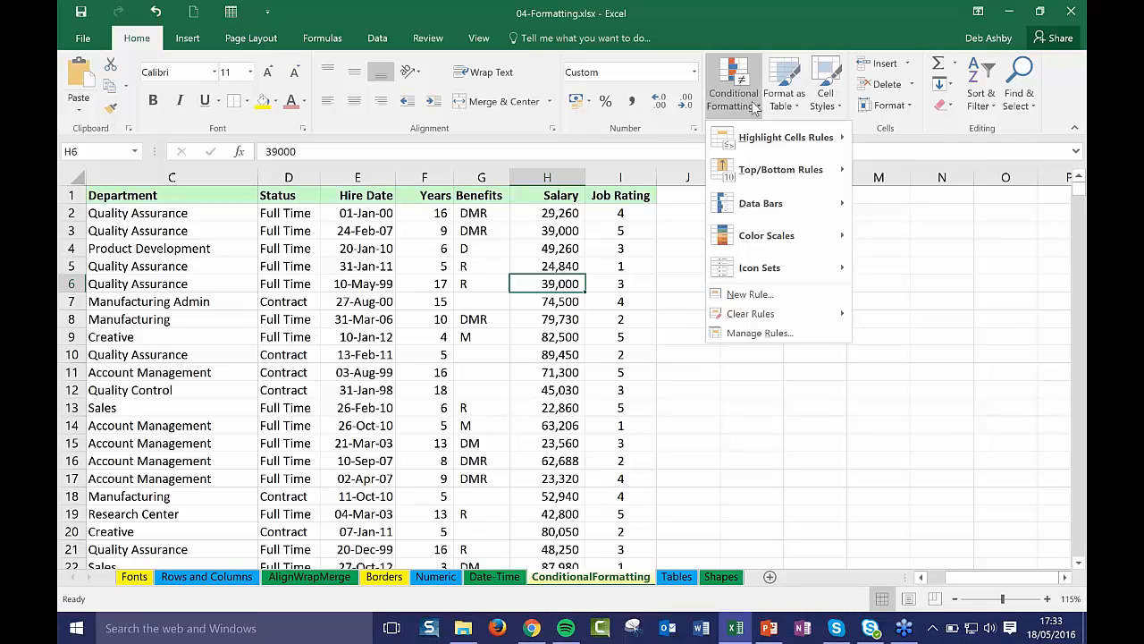
{"action": "left_click", "coordinate": [573, 248]}
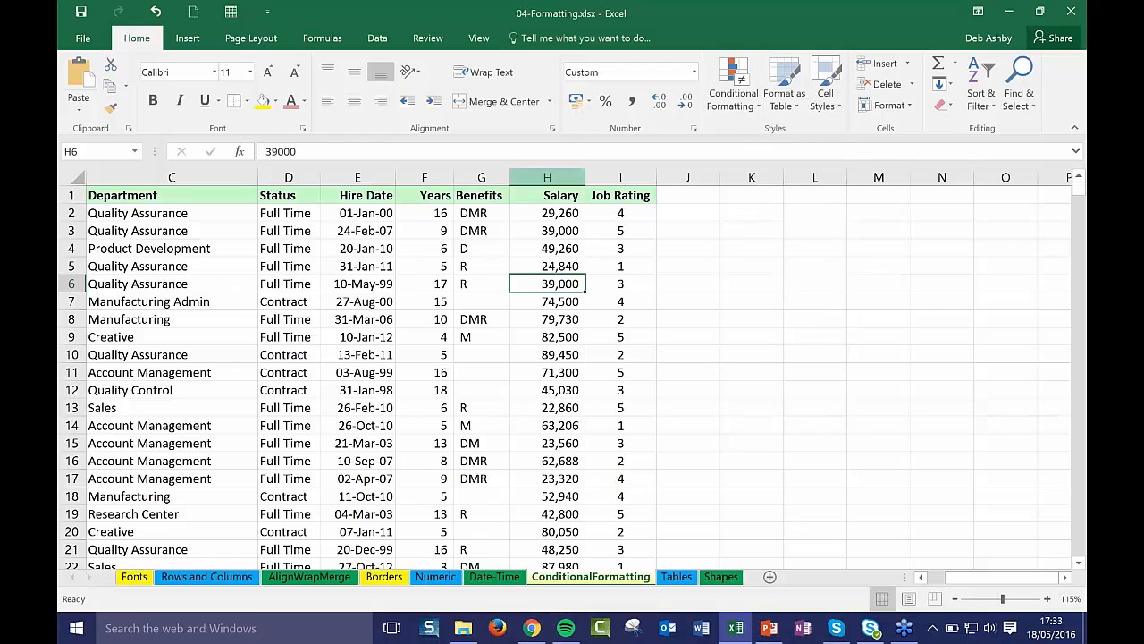
Highlight Salary column cells greater than 49,000 with Yellow Fill with Dark Yellow Text, and undo the rule
{"action": "left_click", "coordinate": [554, 177]}
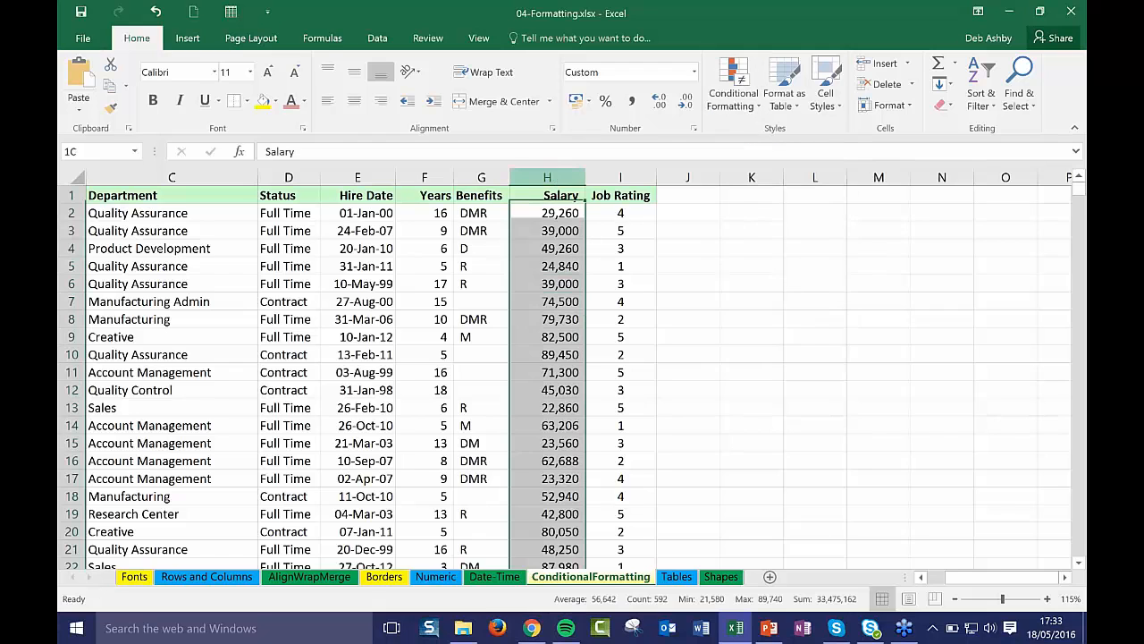
{"action": "left_click", "coordinate": [734, 98]}
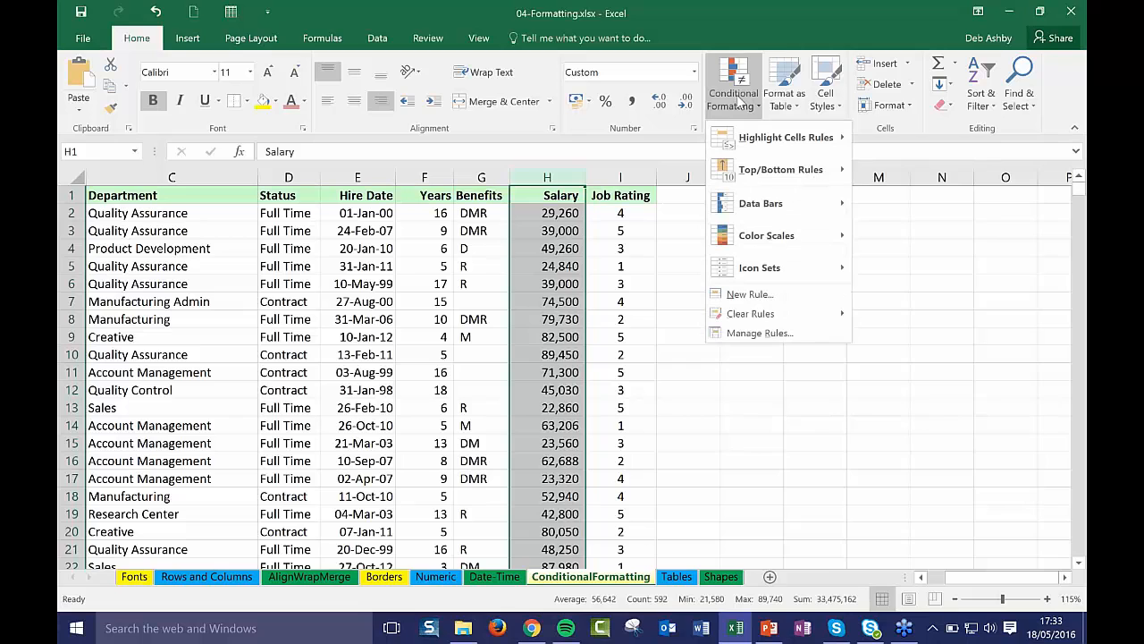
{"action": "mouse_move", "coordinate": [774, 152]}
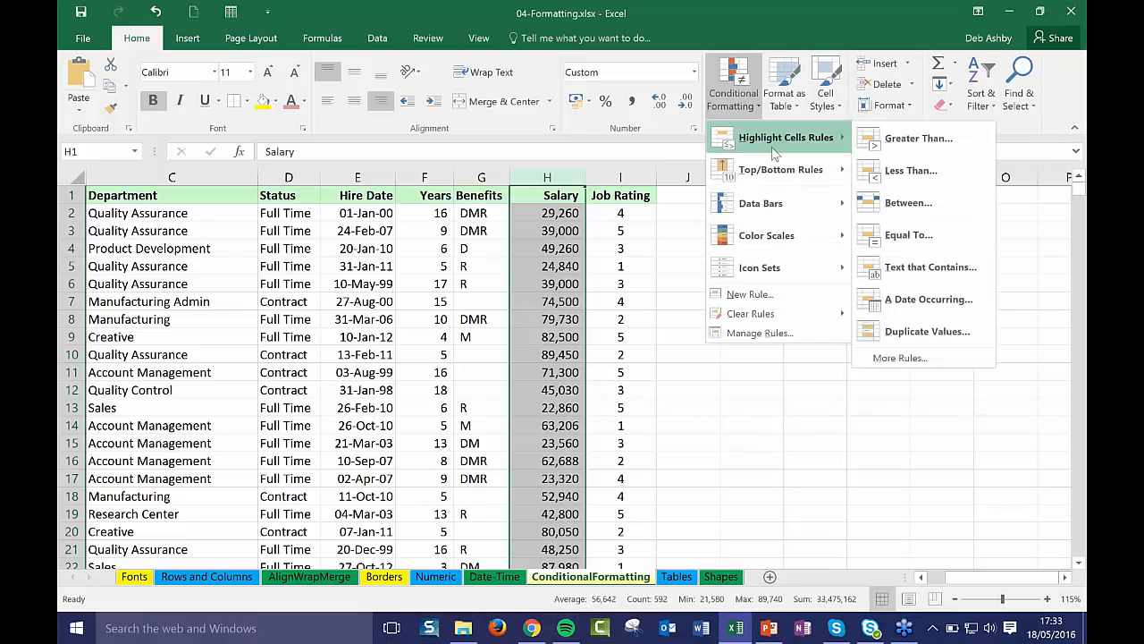
{"action": "left_click", "coordinate": [946, 154]}
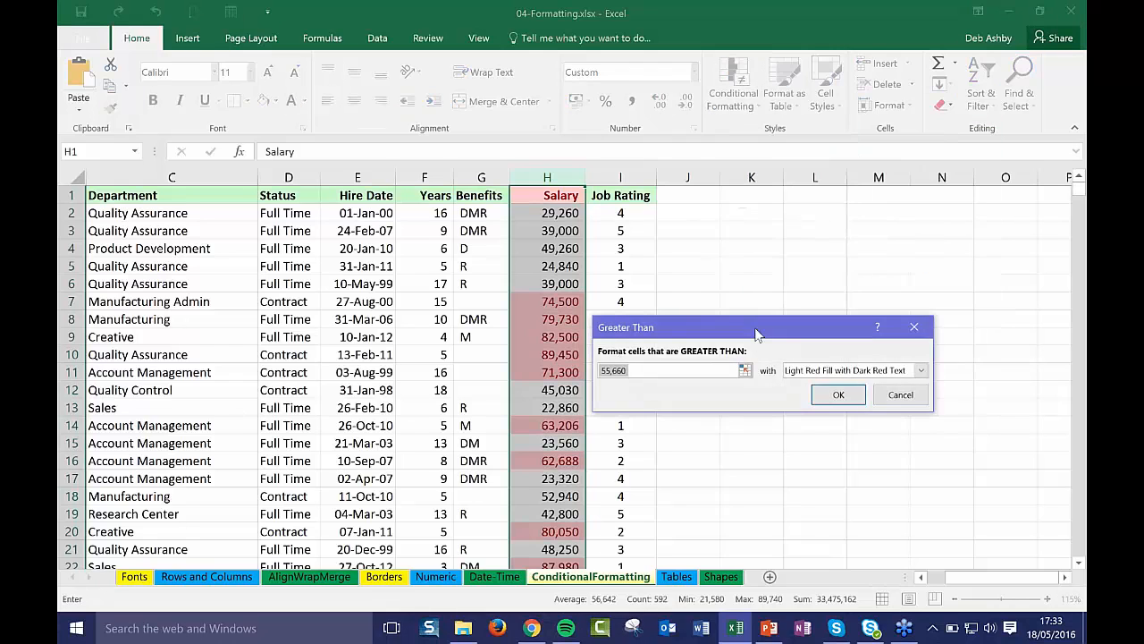
{"action": "left_click_drag", "start_coordinate": [905, 333], "coordinate": [863, 248]}
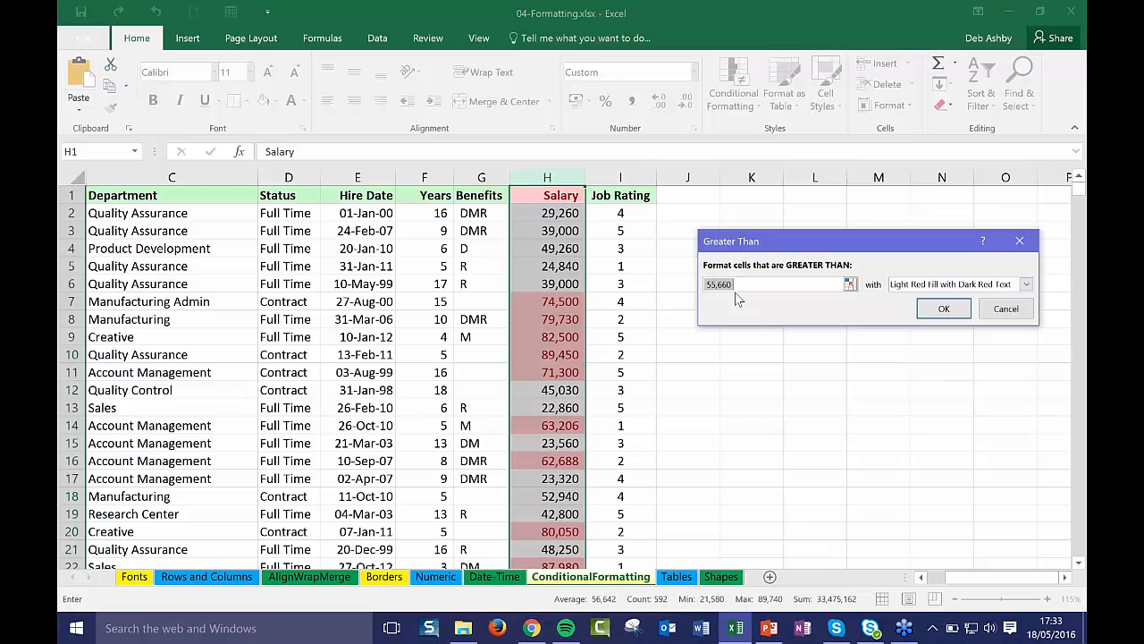
{"action": "type", "text": "49,00"}
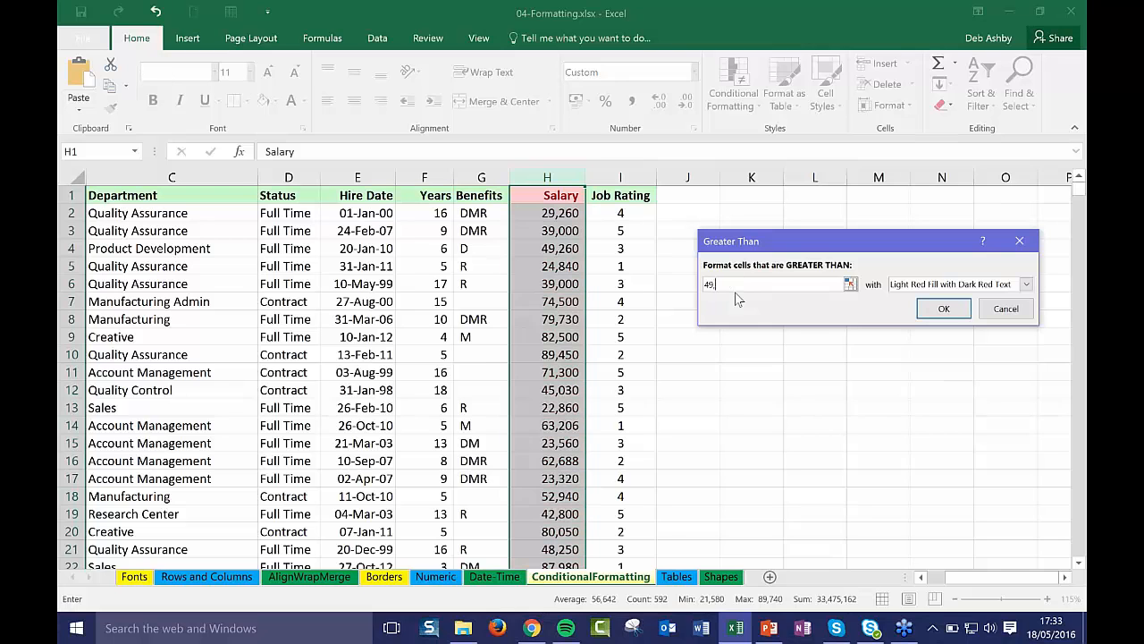
{"action": "type", "text": "0"}
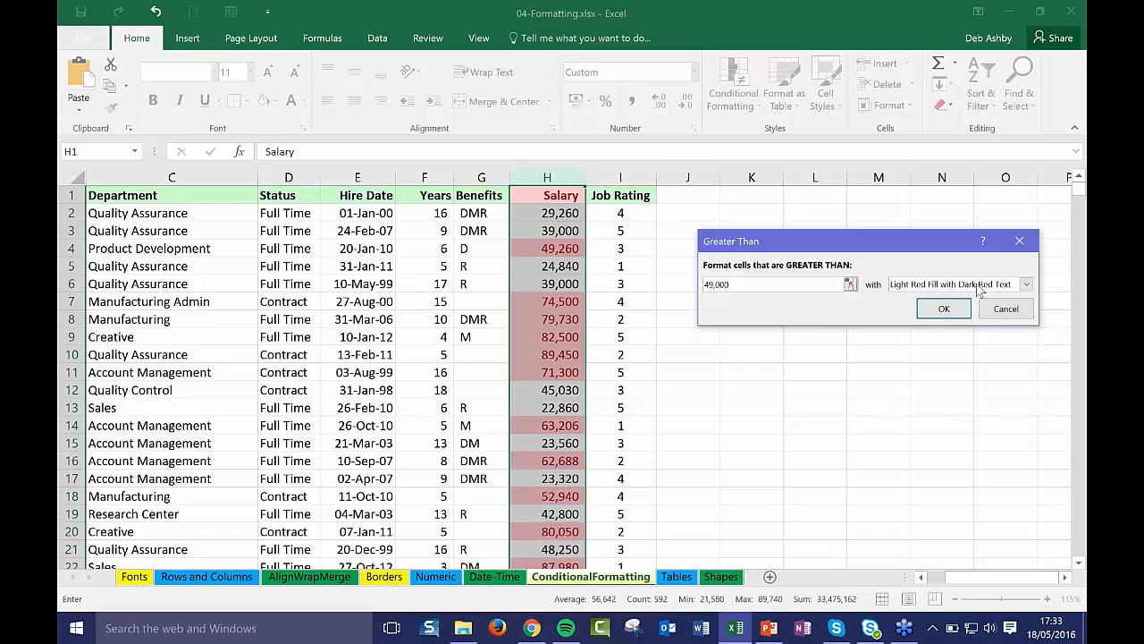
{"action": "left_click", "coordinate": [1027, 285]}
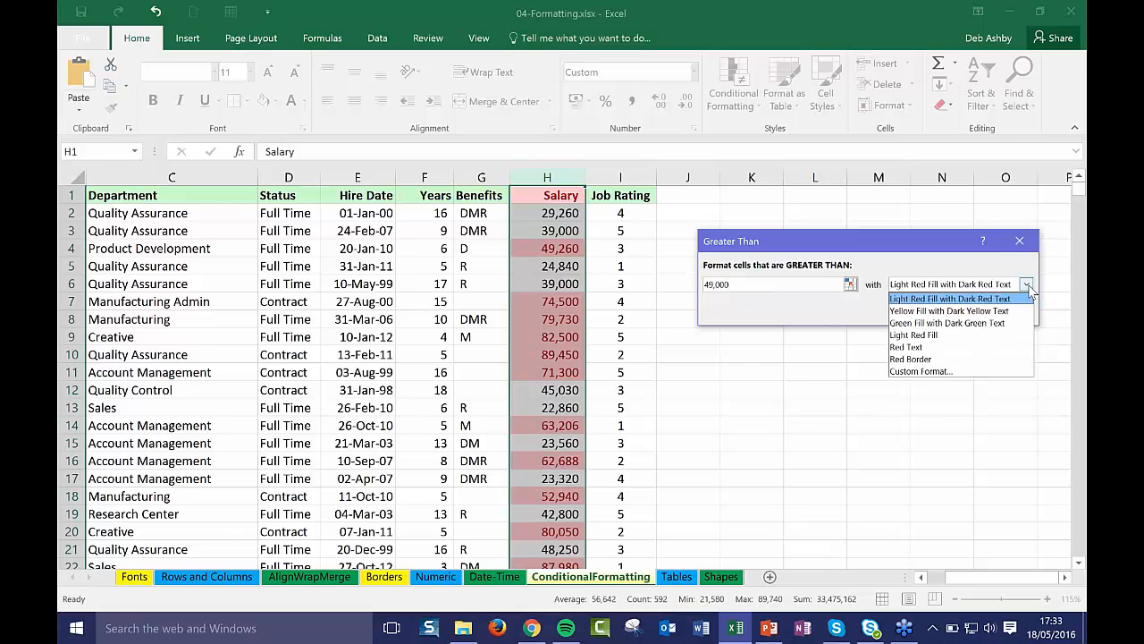
{"action": "left_click", "coordinate": [905, 305]}
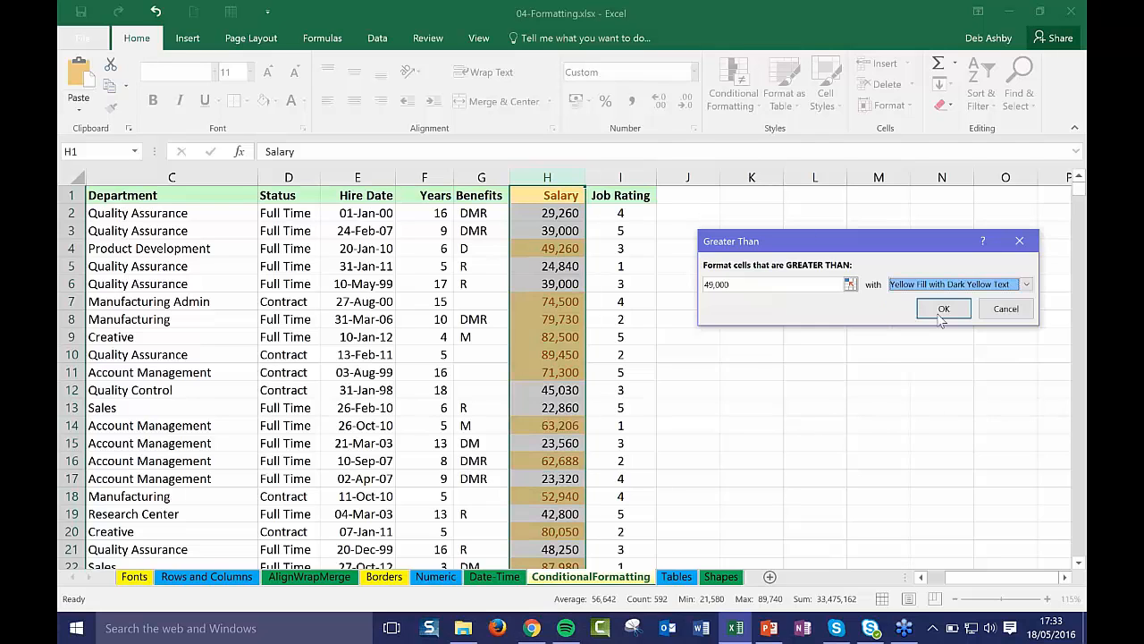
{"action": "left_click", "coordinate": [943, 308]}
{"action": "left_click", "coordinate": [705, 282]}
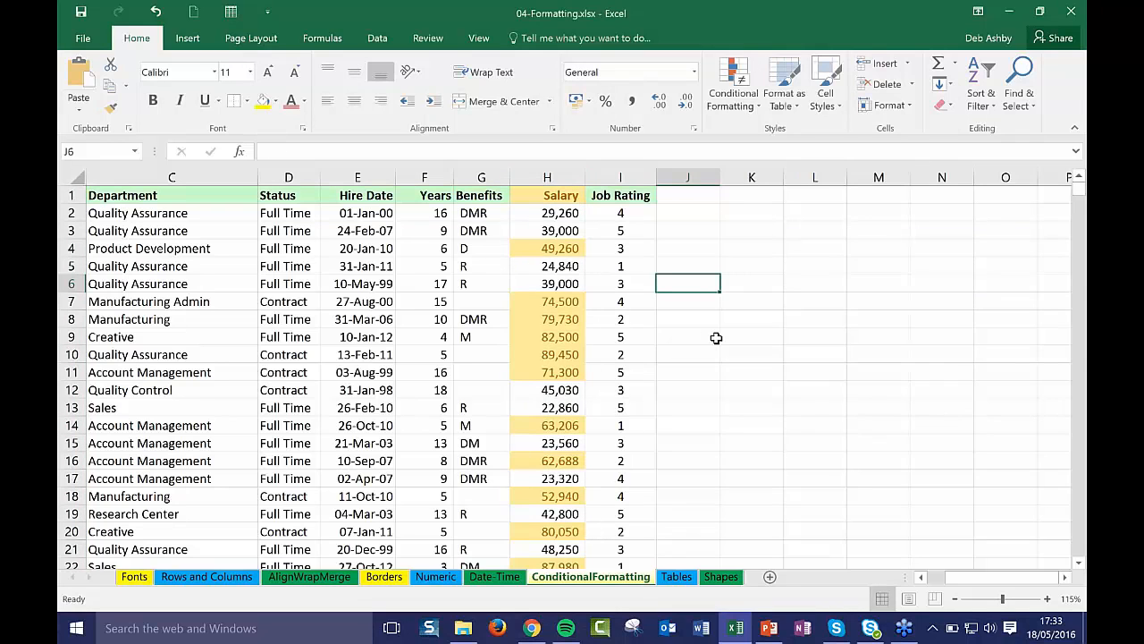
{"action": "left_click", "coordinate": [156, 11]}
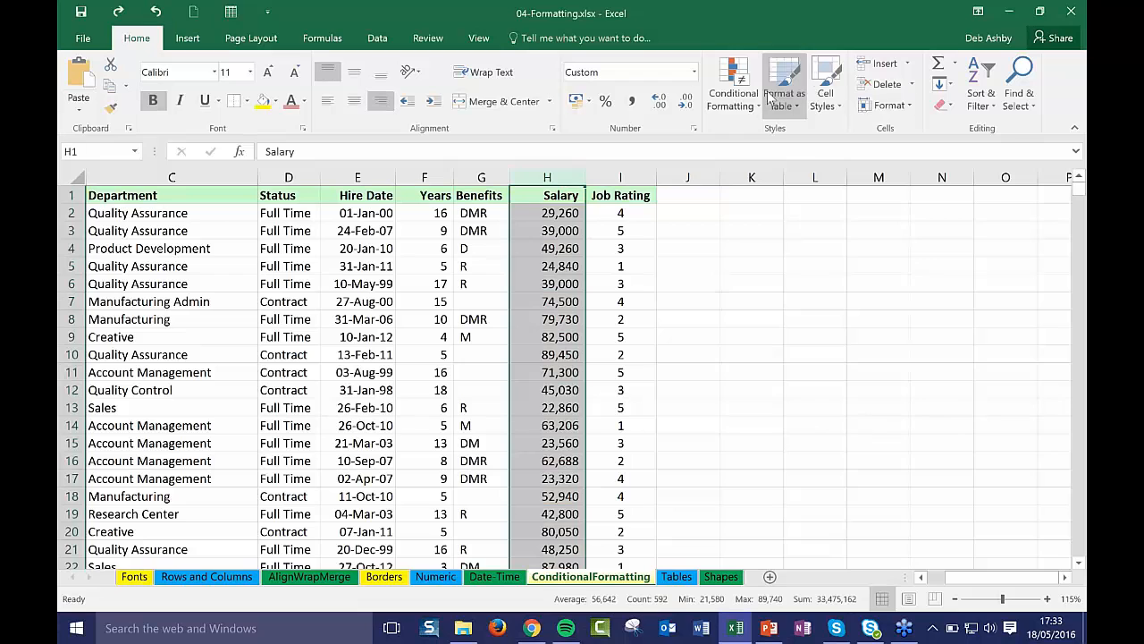
Apply red gradient-fill data bars to the Salary column and undo them
{"action": "left_click", "coordinate": [733, 93]}
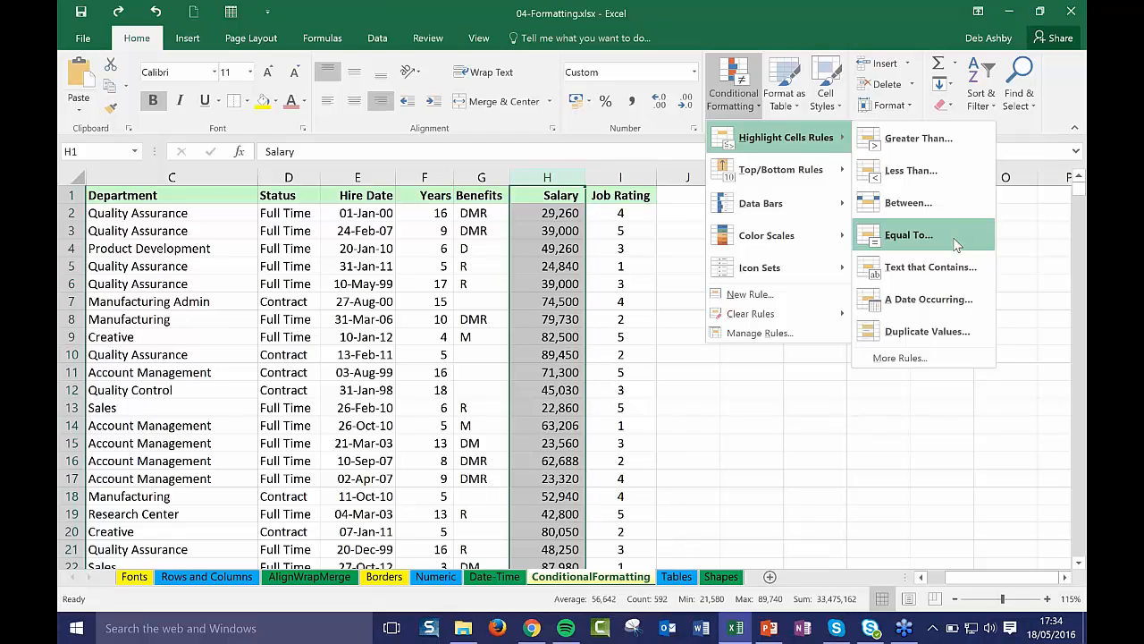
{"action": "mouse_move", "coordinate": [790, 178]}
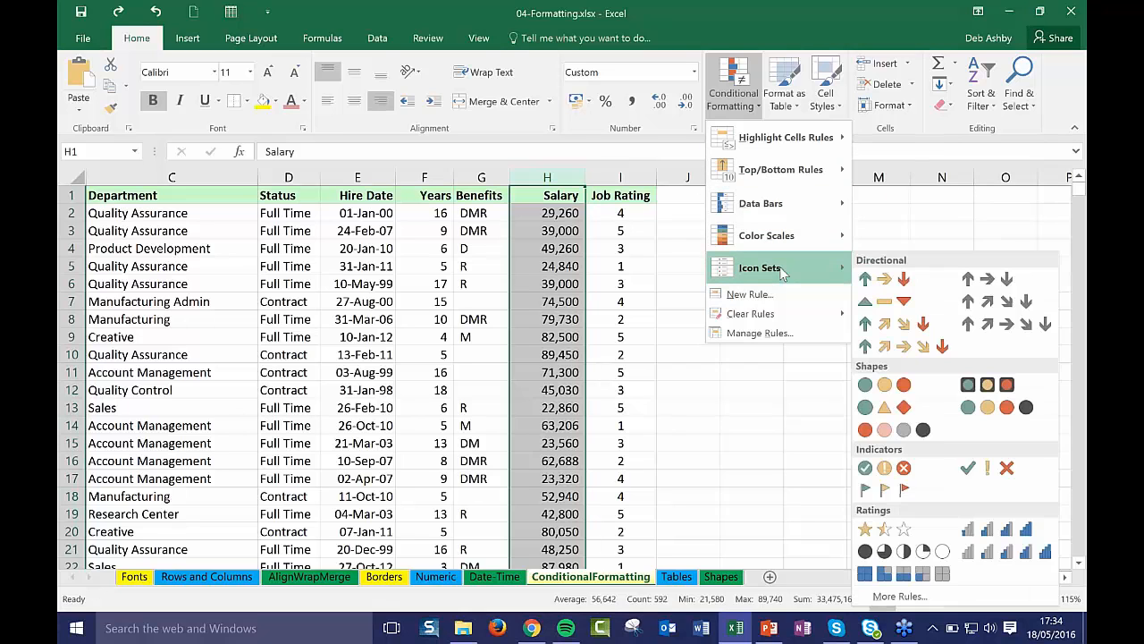
{"action": "mouse_move", "coordinate": [766, 204]}
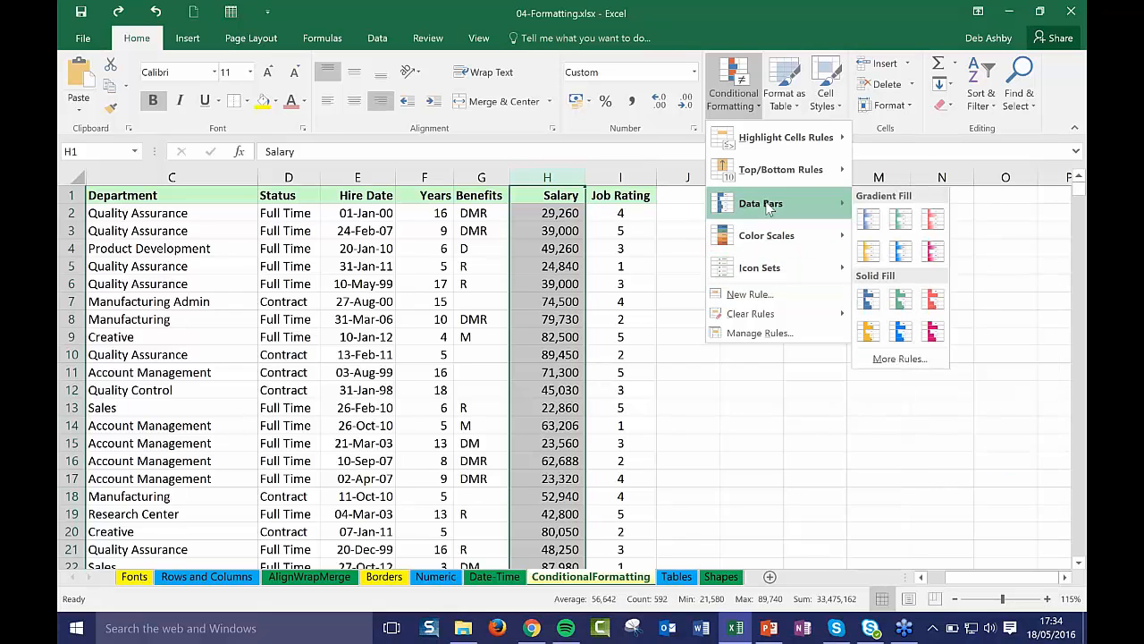
{"action": "left_click", "coordinate": [931, 222]}
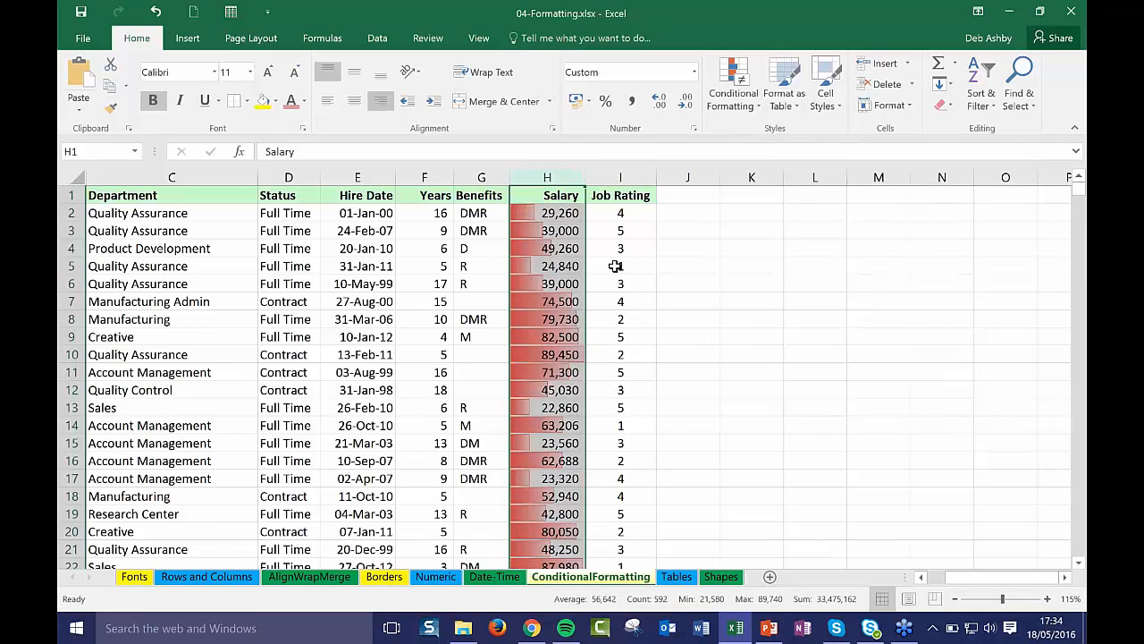
{"action": "left_click", "coordinate": [714, 262]}
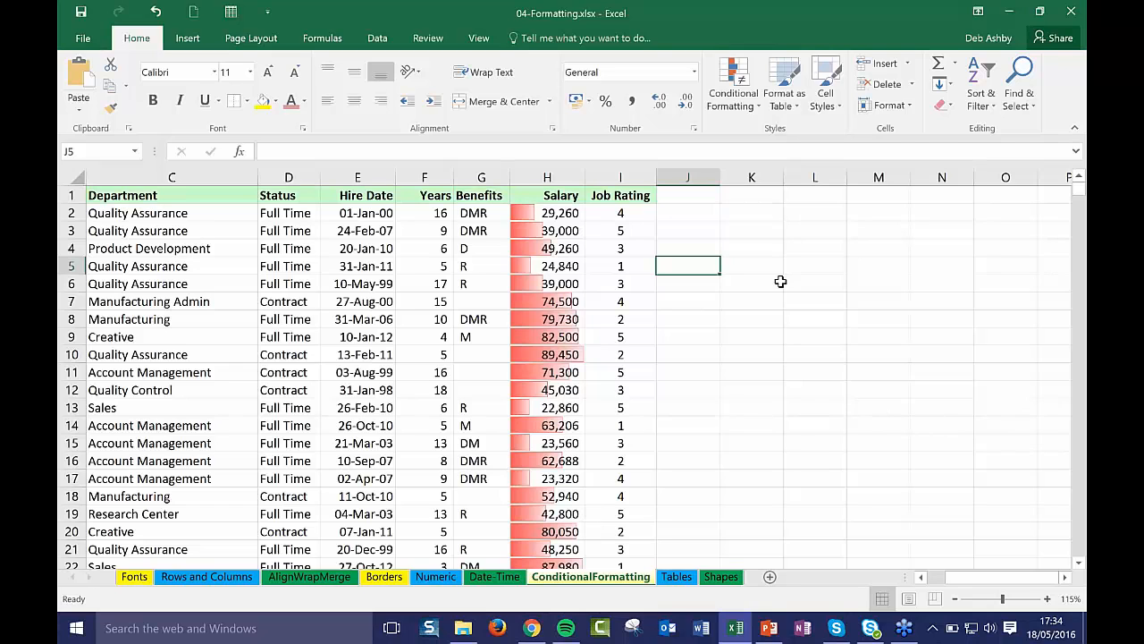
{"action": "left_click", "coordinate": [546, 217]}
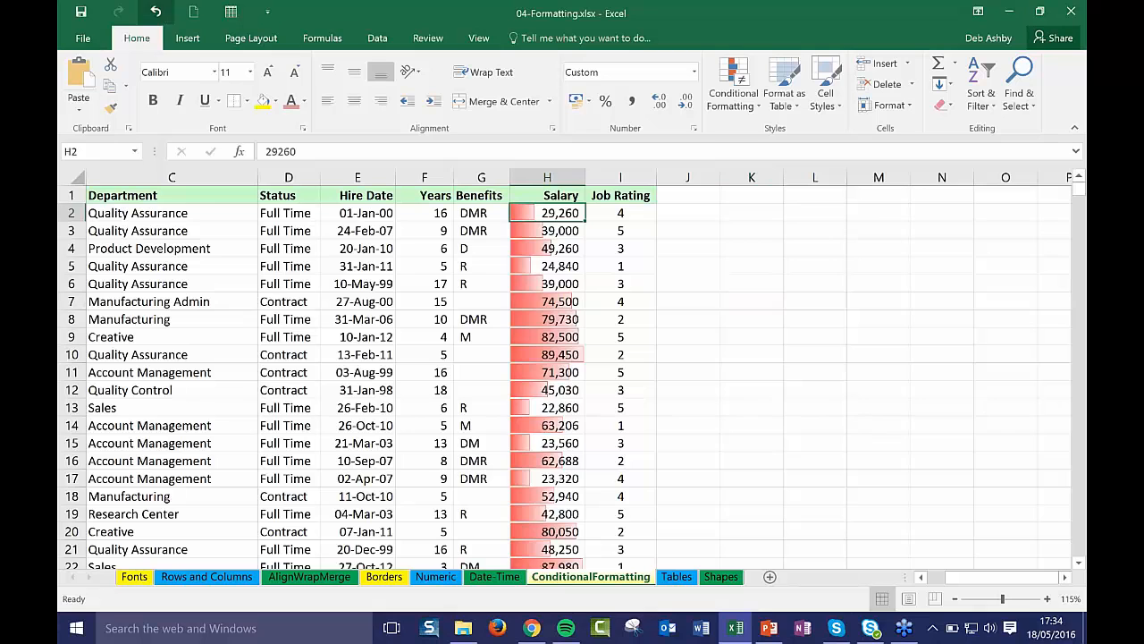
{"action": "left_click", "coordinate": [156, 11]}
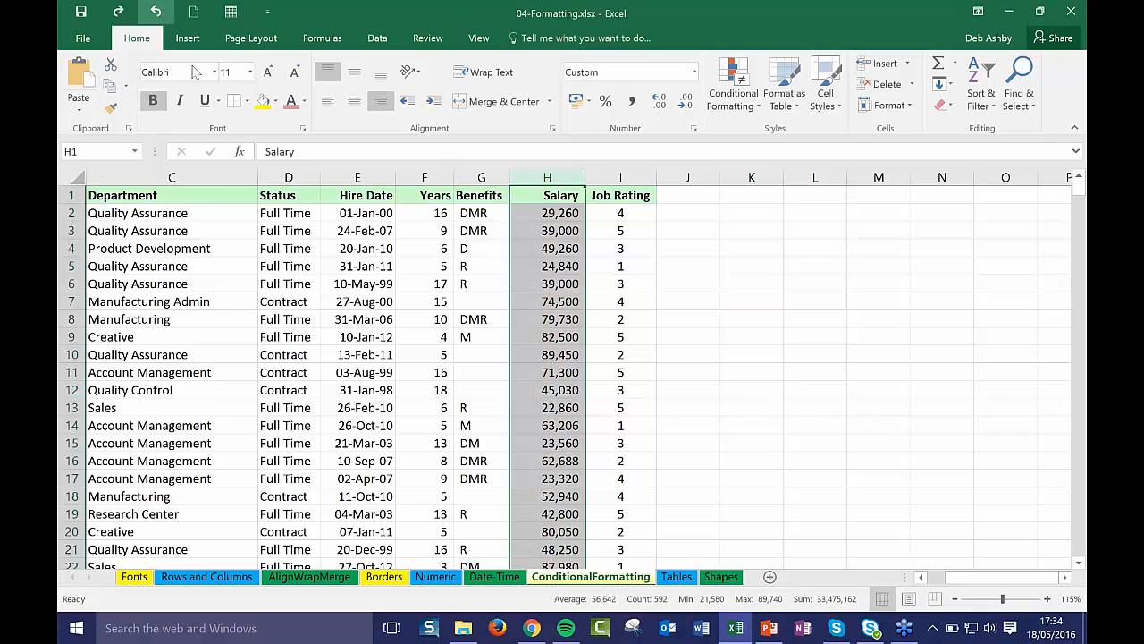
Shade the Salary column with a color scale running from green for low to red for high salaries, and undo it
{"action": "left_click", "coordinate": [736, 100]}
{"action": "mouse_move", "coordinate": [760, 235]}
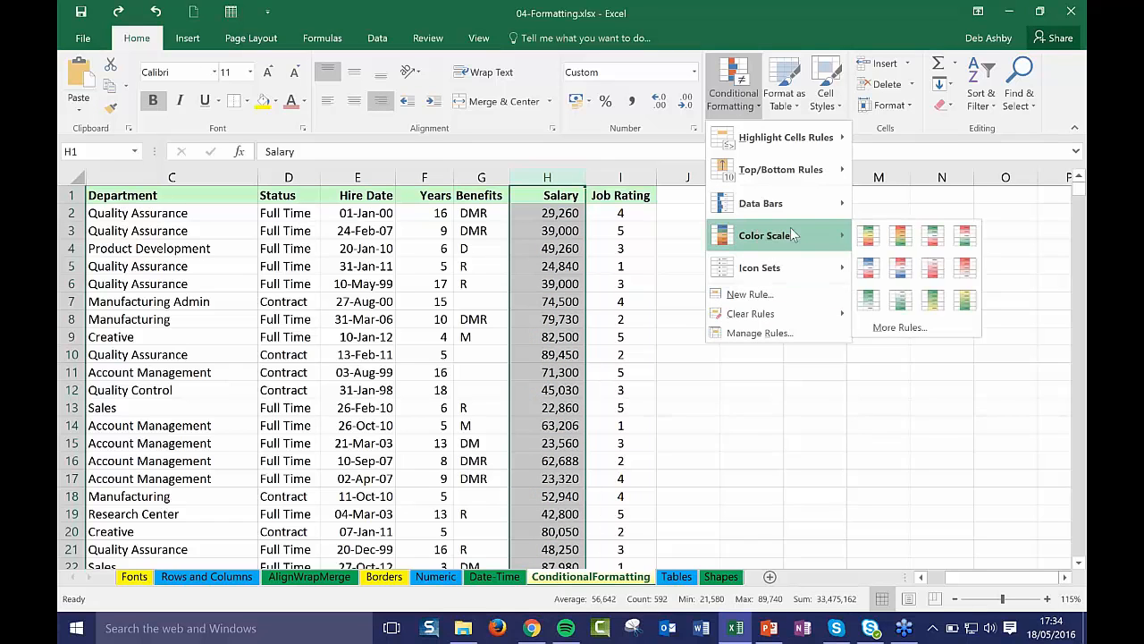
{"action": "left_click", "coordinate": [898, 235]}
{"action": "left_click", "coordinate": [734, 355]}
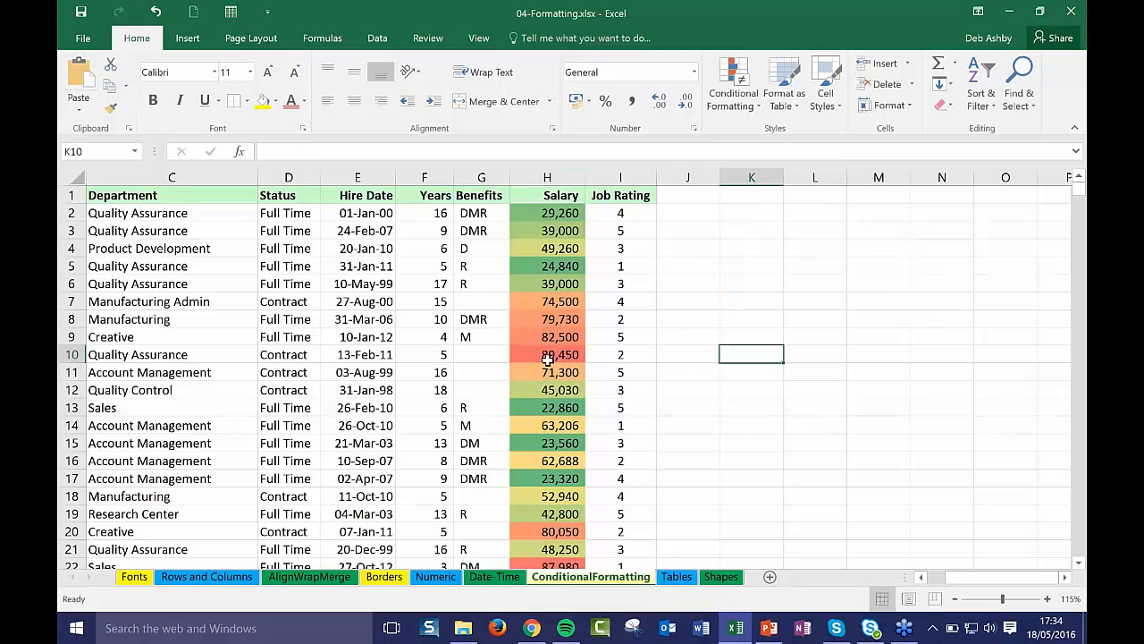
{"action": "left_click", "coordinate": [552, 262]}
{"action": "scroll", "coordinate": [552, 262], "scroll_direction": "down", "scroll_amount": 2}
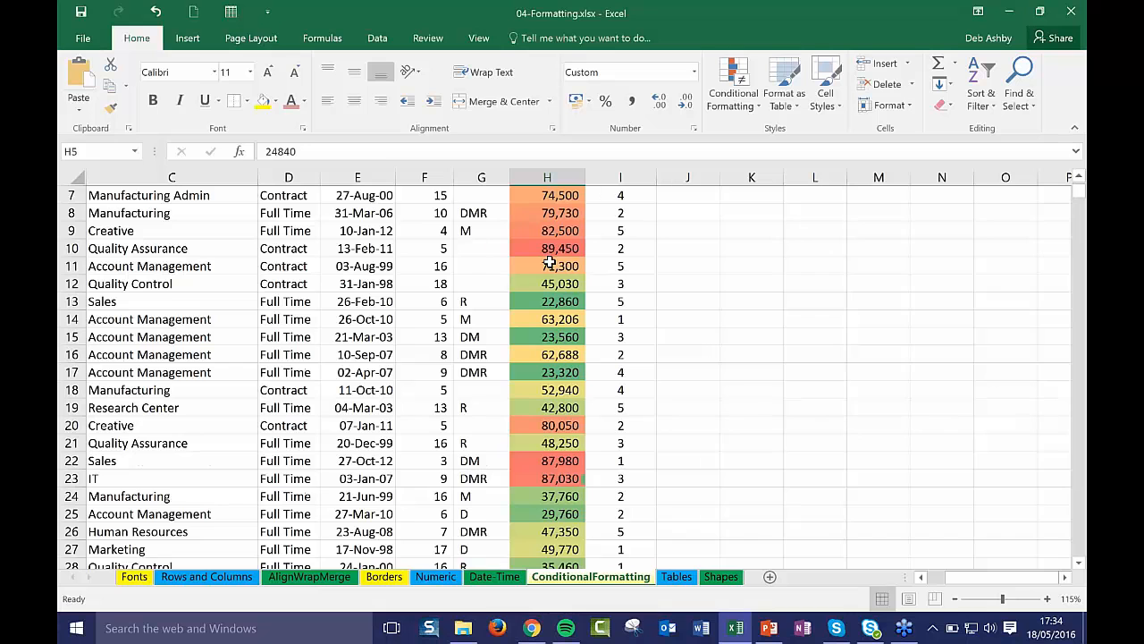
{"action": "scroll", "coordinate": [549, 262], "scroll_direction": "down", "scroll_amount": 1}
{"action": "scroll", "coordinate": [551, 262], "scroll_direction": "up", "scroll_amount": 3}
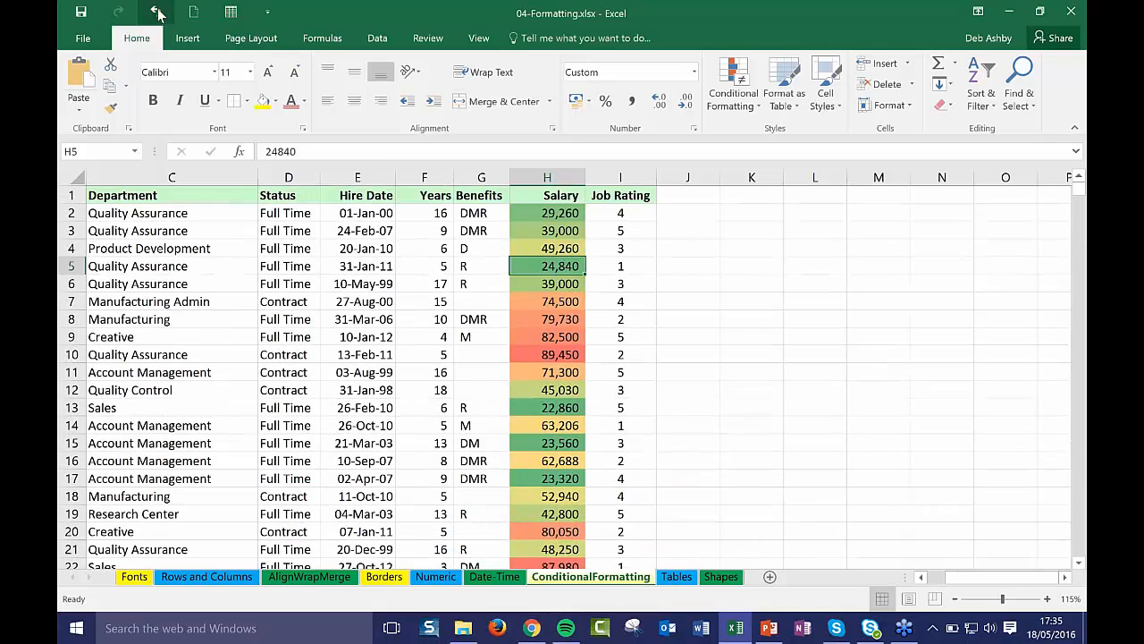
{"action": "left_click", "coordinate": [155, 10]}
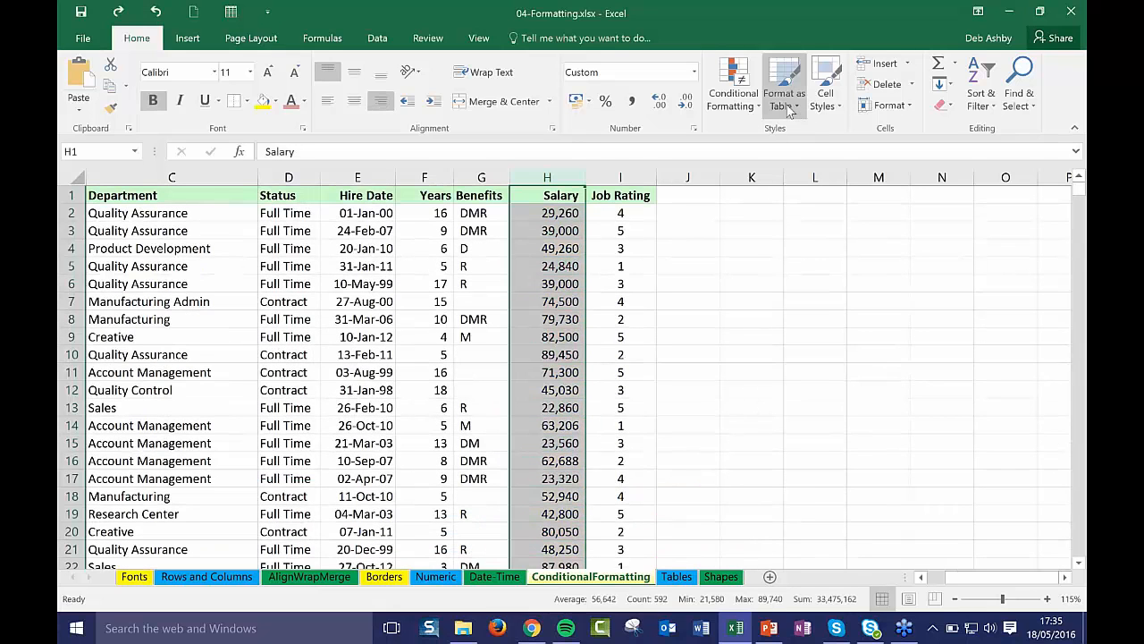
Preview the 3 Arrows (Colored) icon set on the Salary column without applying it
{"action": "left_click", "coordinate": [749, 112]}
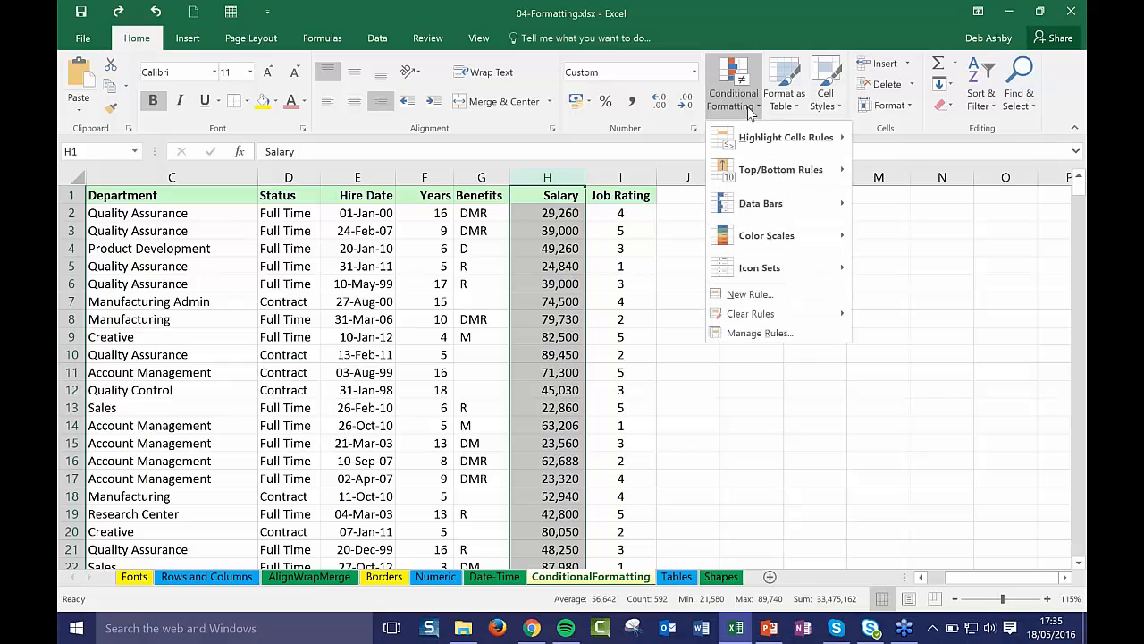
{"action": "mouse_move", "coordinate": [784, 281]}
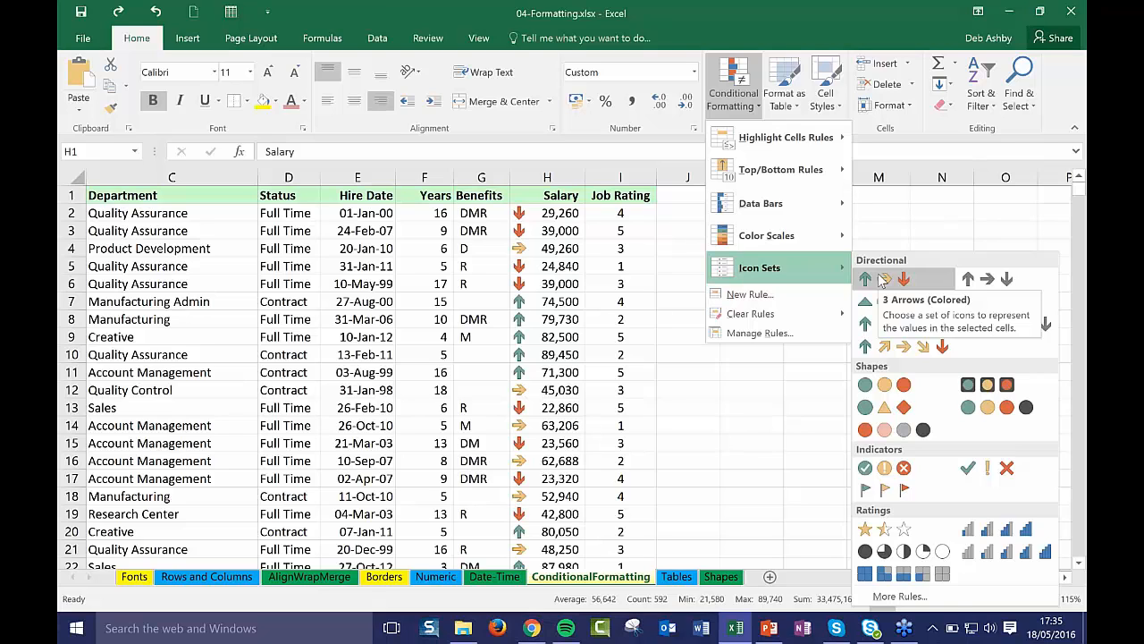
{"action": "left_click", "coordinate": [670, 255]}
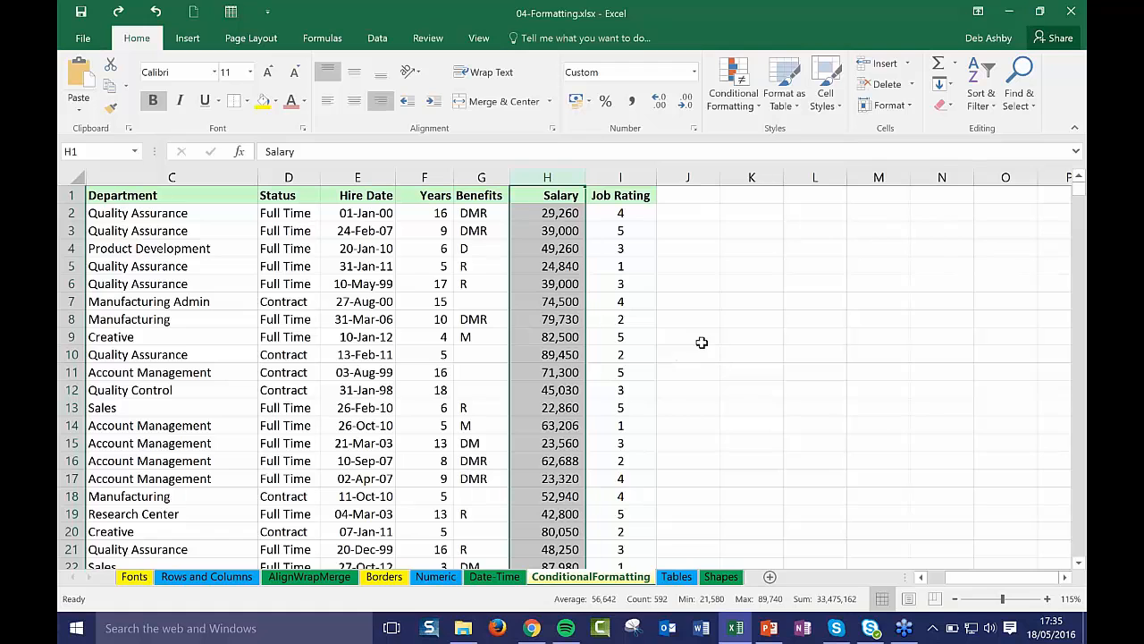
On the Tables sheet, format the employee data A1:I742 as a table with headers, using the purple banded style from the Medium group
{"action": "left_click", "coordinate": [675, 577]}
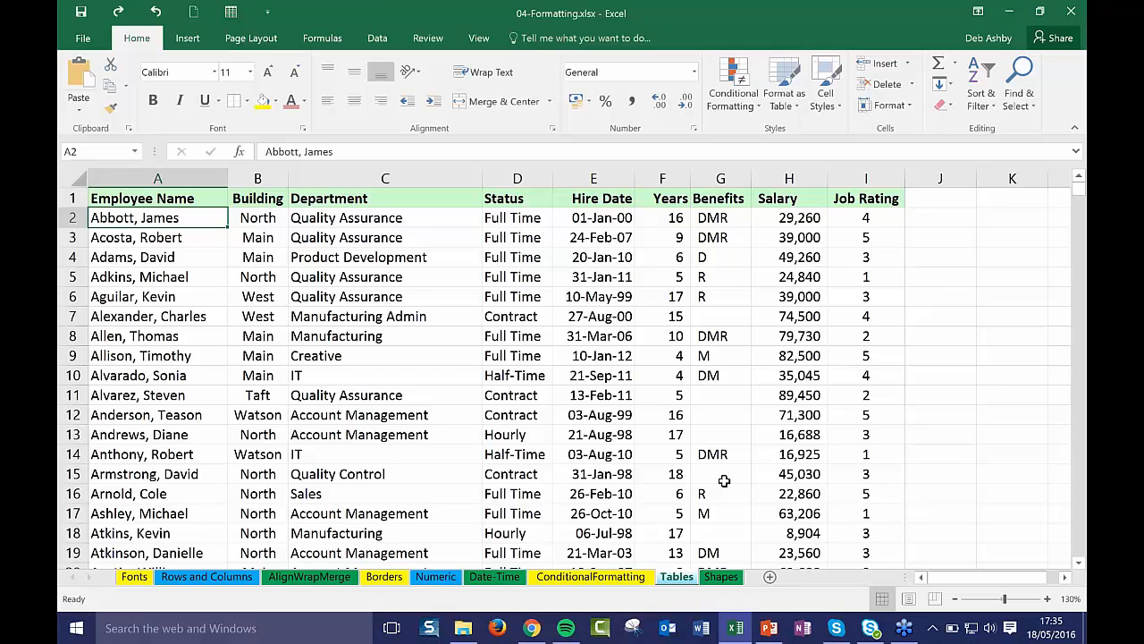
{"action": "left_click", "coordinate": [349, 240]}
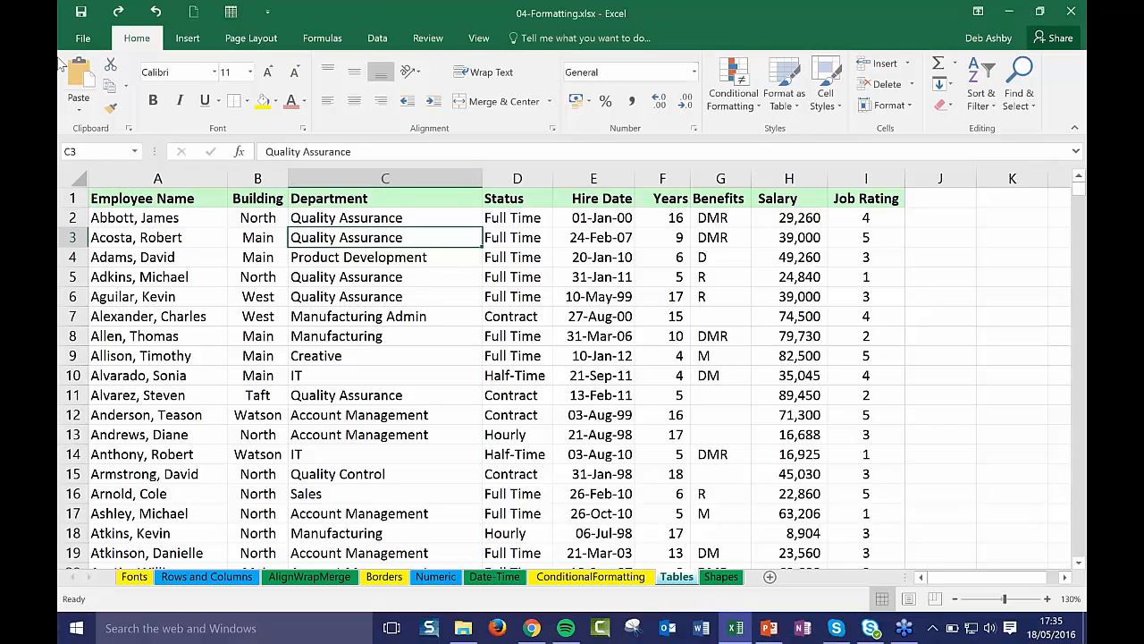
{"action": "left_click", "coordinate": [784, 98]}
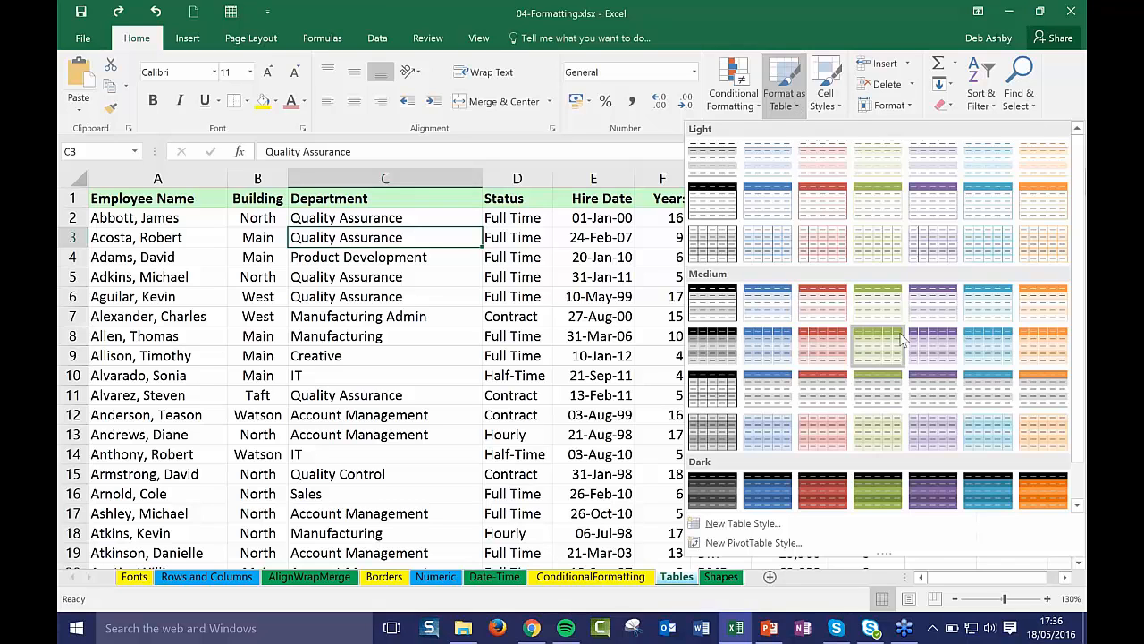
{"action": "left_click", "coordinate": [936, 337]}
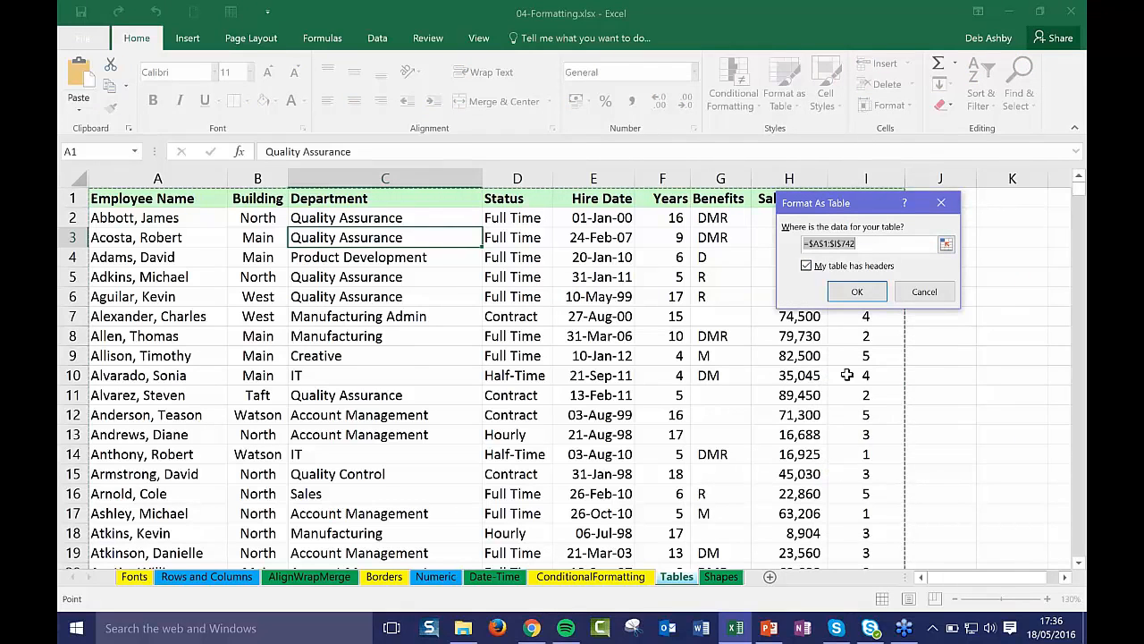
{"action": "left_click", "coordinate": [857, 292]}
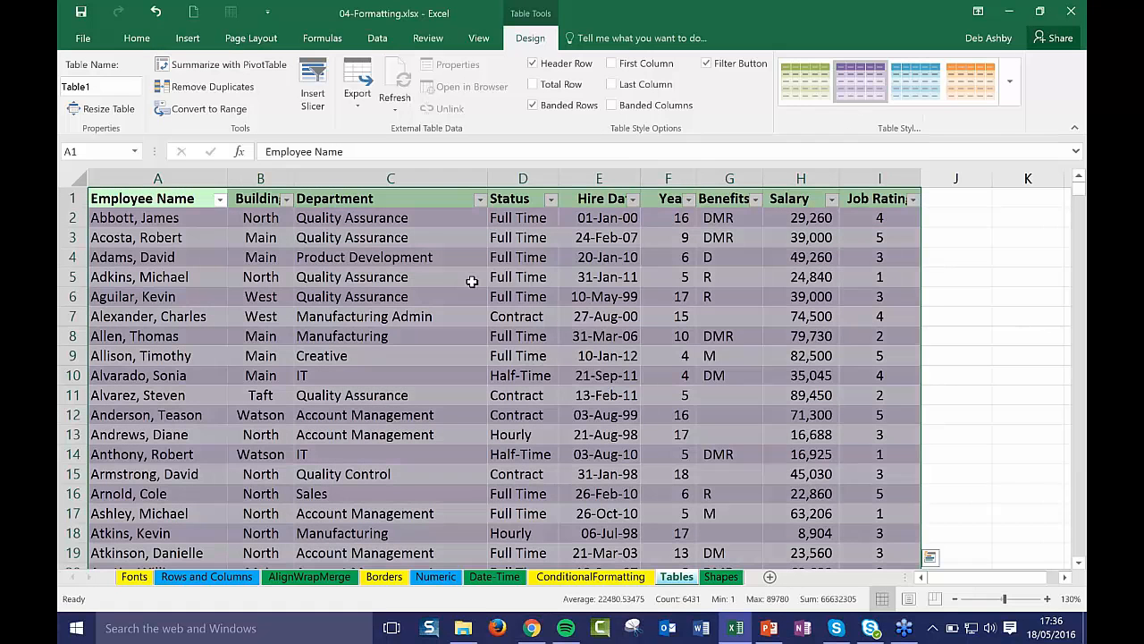
{"action": "left_click", "coordinate": [472, 280]}
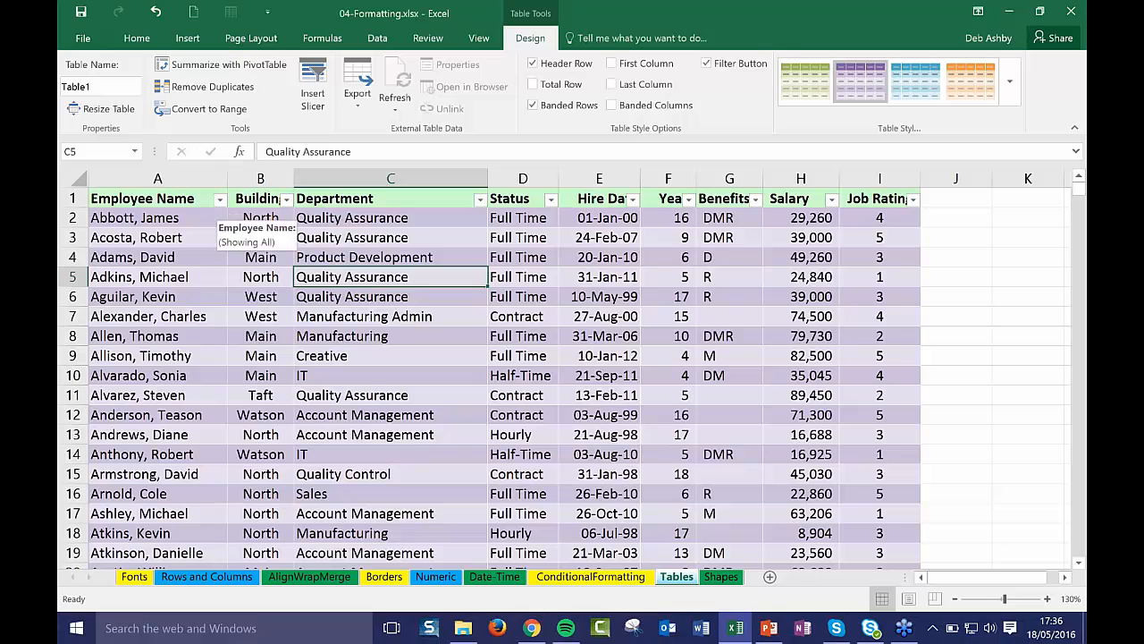
Examine the sort and filter options and the list of names offered for the Employee Name column
{"action": "left_click", "coordinate": [220, 199]}
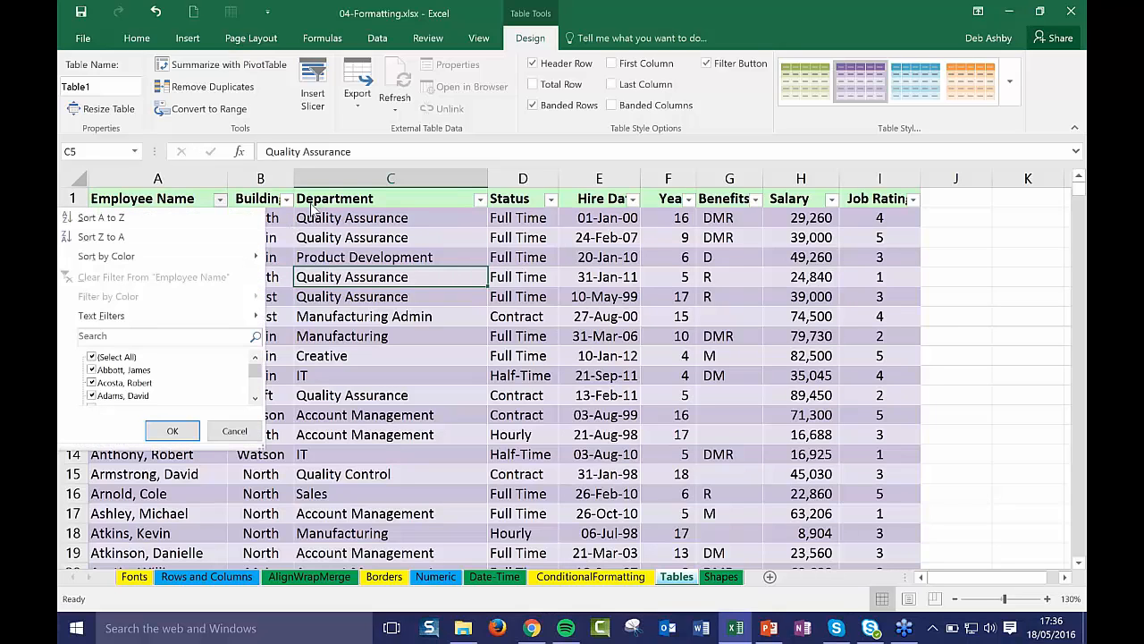
{"action": "left_click", "coordinate": [1005, 302]}
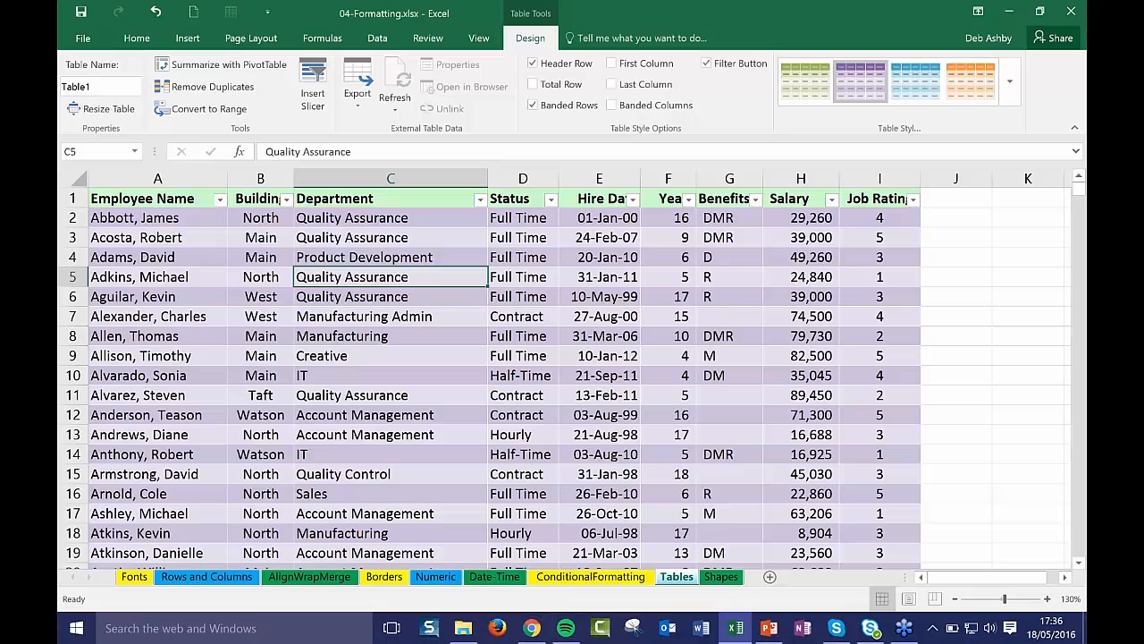
{"action": "left_click", "coordinate": [220, 198]}
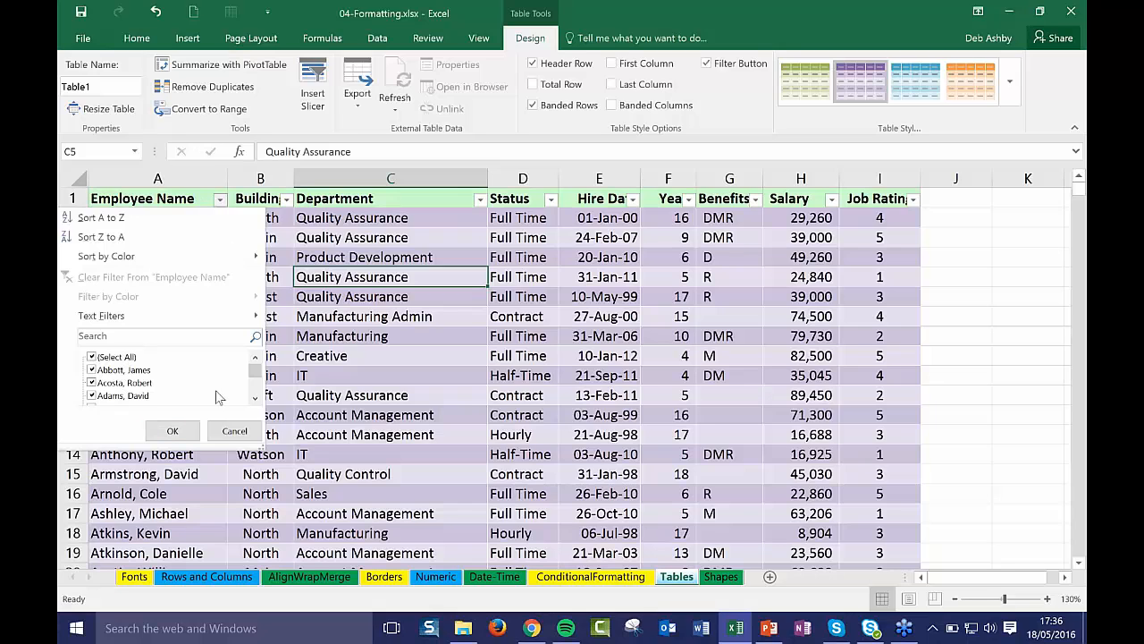
{"action": "left_click", "coordinate": [256, 398]}
{"action": "left_click", "coordinate": [256, 399]}
{"action": "left_click", "coordinate": [256, 399]}
{"action": "left_click", "coordinate": [256, 399]}
{"action": "left_click", "coordinate": [256, 400]}
{"action": "left_click", "coordinate": [255, 400]}
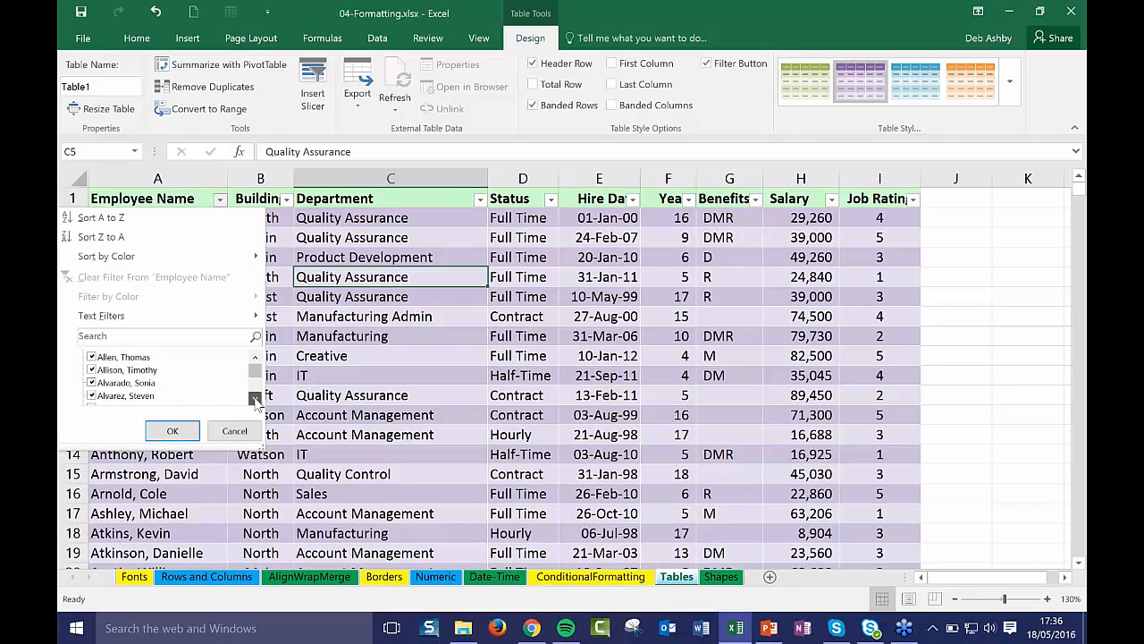
{"action": "left_click", "coordinate": [255, 399]}
{"action": "left_click", "coordinate": [256, 400]}
{"action": "left_click", "coordinate": [256, 400]}
{"action": "left_click", "coordinate": [256, 399]}
{"action": "left_click", "coordinate": [255, 400]}
{"action": "left_click", "coordinate": [256, 400]}
{"action": "left_click", "coordinate": [255, 399]}
{"action": "left_click", "coordinate": [256, 399]}
{"action": "left_click", "coordinate": [256, 400]}
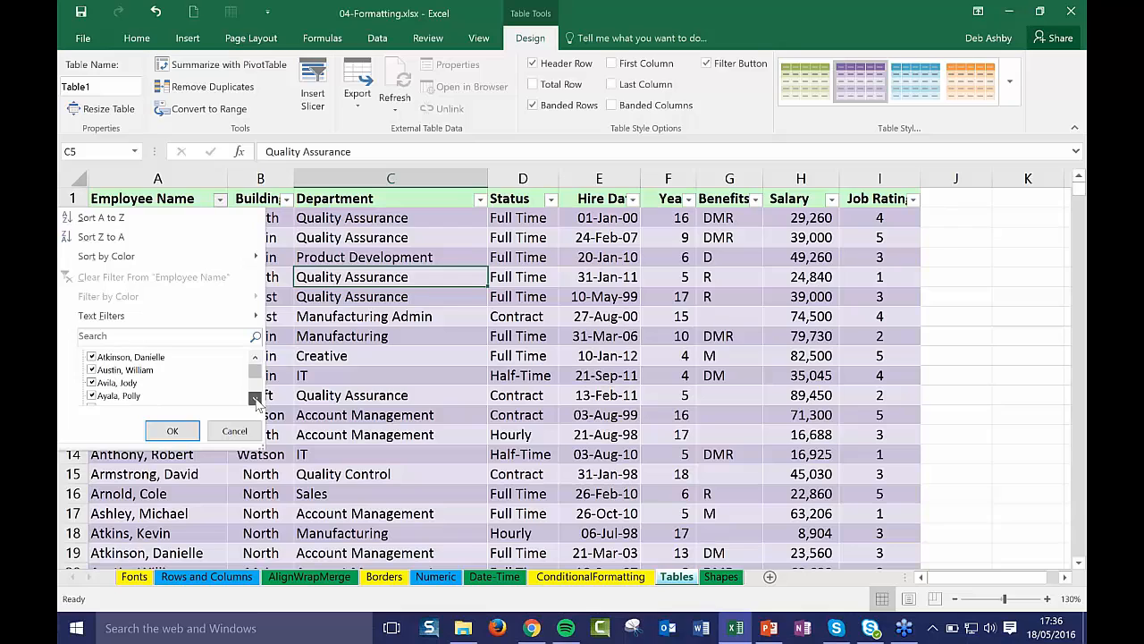
{"action": "left_click_drag", "start_coordinate": [259, 374], "coordinate": [260, 362]}
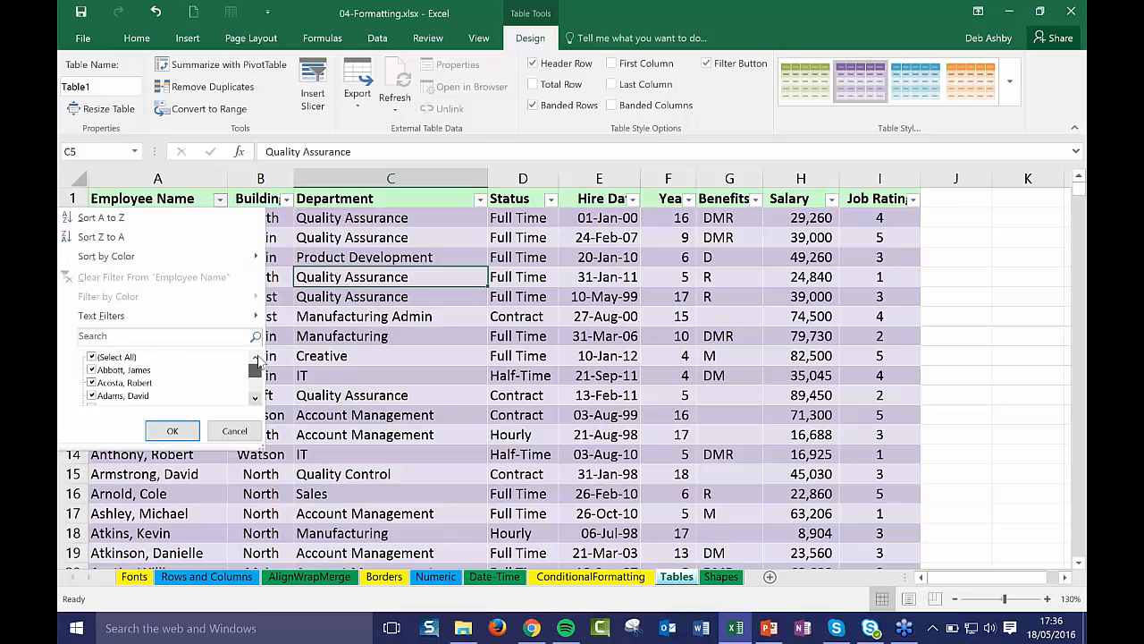
Filter the Employee Name column to show only the first three employees in the list
{"action": "left_click", "coordinate": [108, 356]}
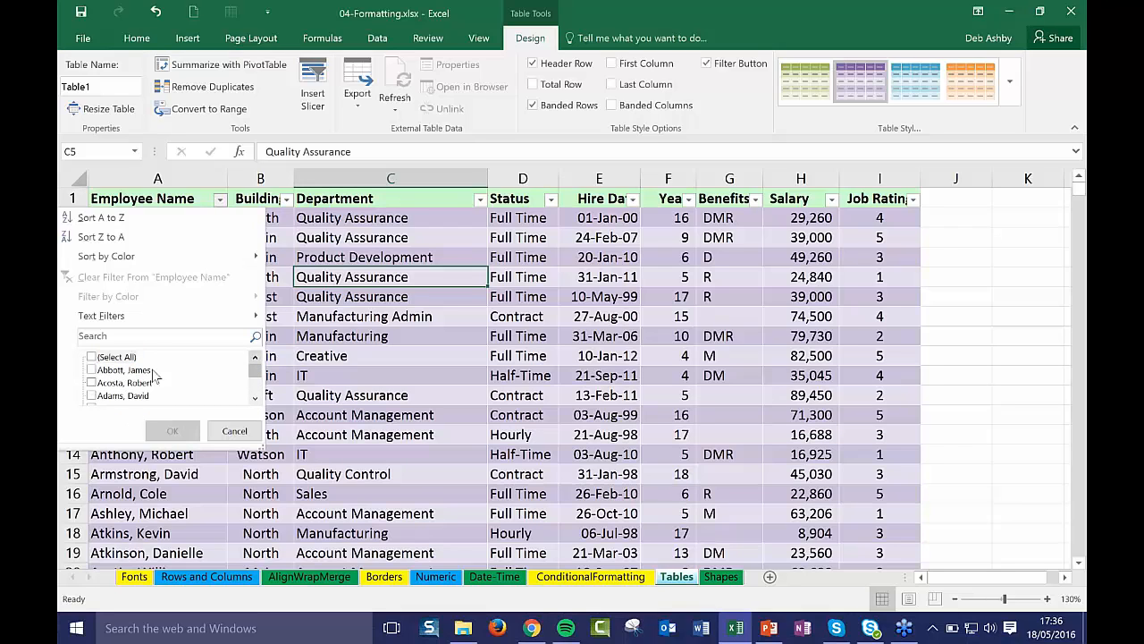
{"action": "left_click", "coordinate": [92, 369]}
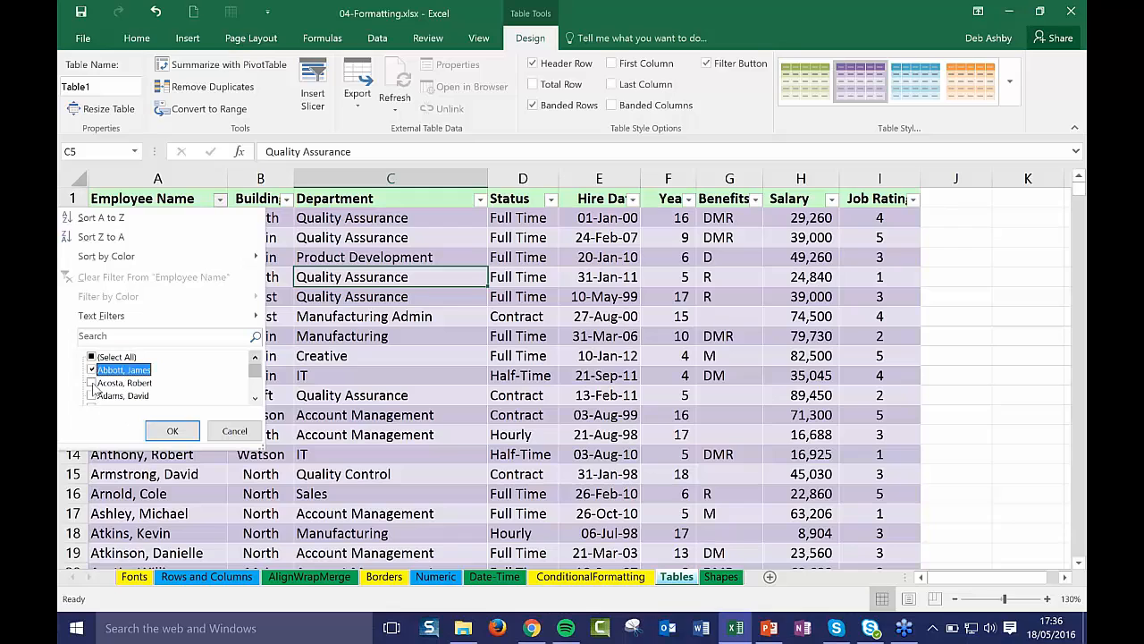
{"action": "left_click", "coordinate": [92, 383]}
{"action": "left_click", "coordinate": [92, 396]}
{"action": "left_click", "coordinate": [181, 438]}
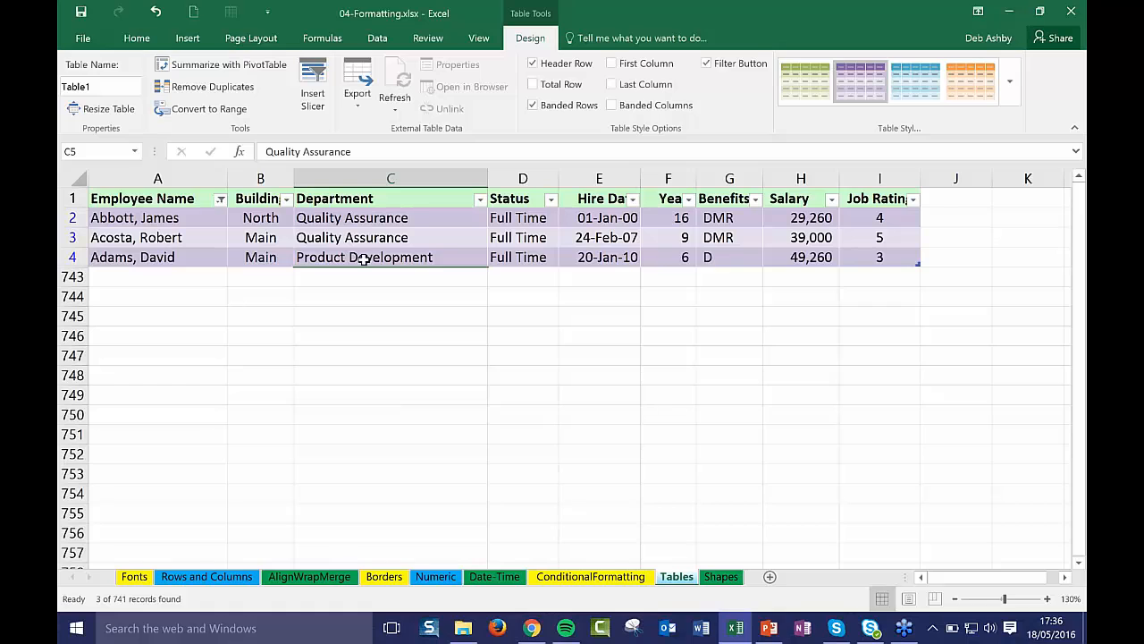
Filter the Department column to exclude Product Development, leaving only Quality Assurance selected
{"action": "left_click", "coordinate": [480, 198]}
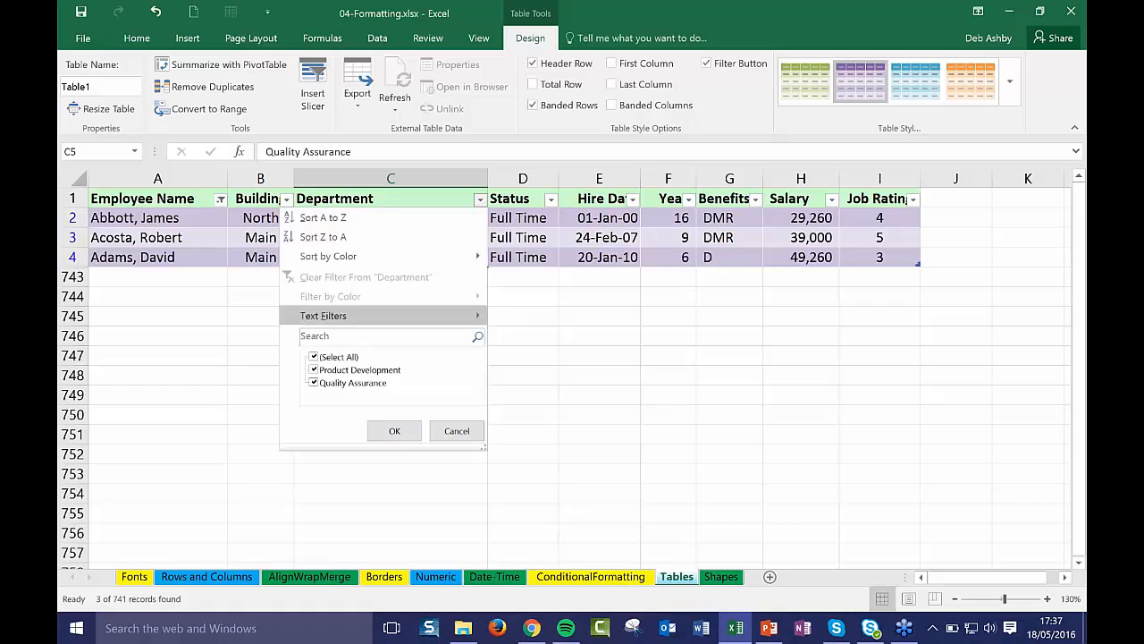
{"action": "left_click", "coordinate": [315, 370]}
{"action": "left_click", "coordinate": [393, 434]}
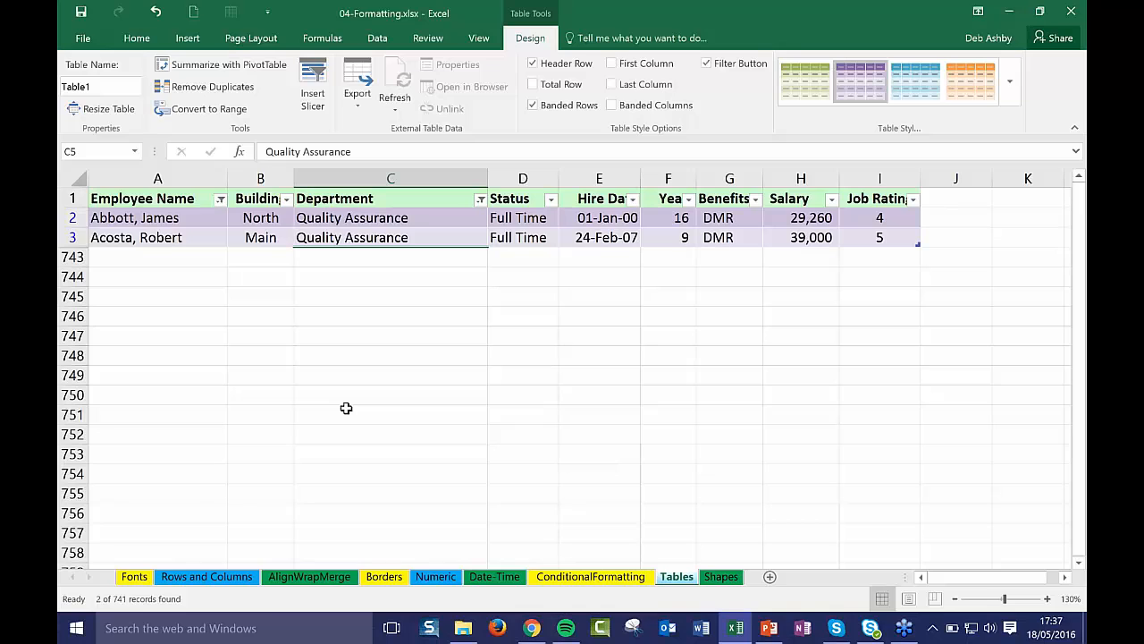
Clear the filters from the Department and Employee Name columns
{"action": "left_click", "coordinate": [480, 199]}
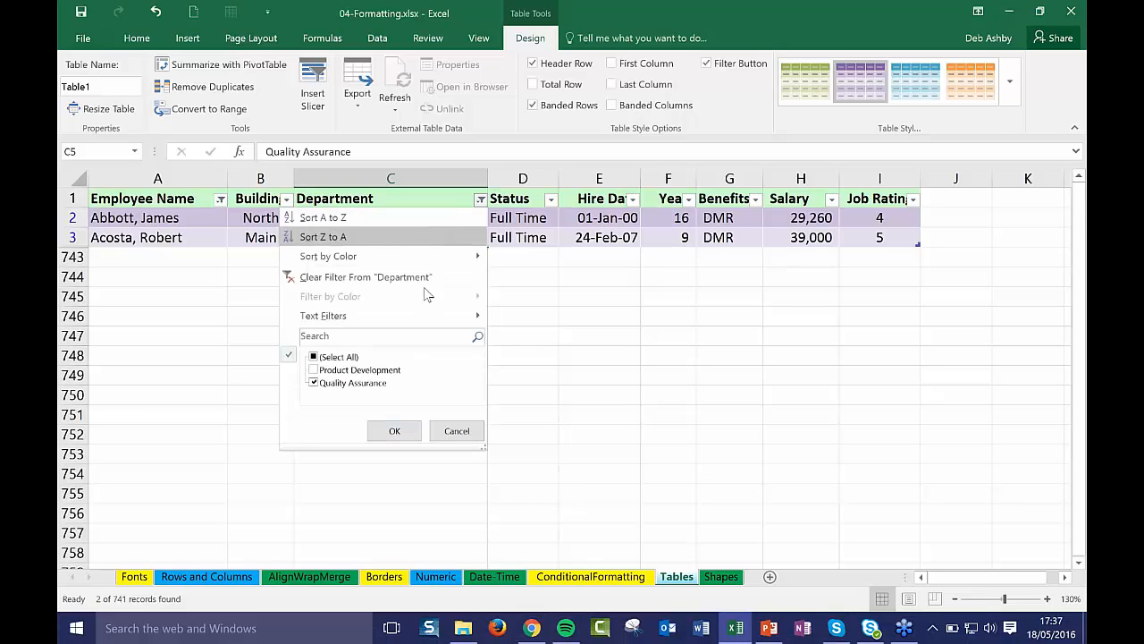
{"action": "left_click", "coordinate": [365, 278]}
{"action": "left_click", "coordinate": [220, 198]}
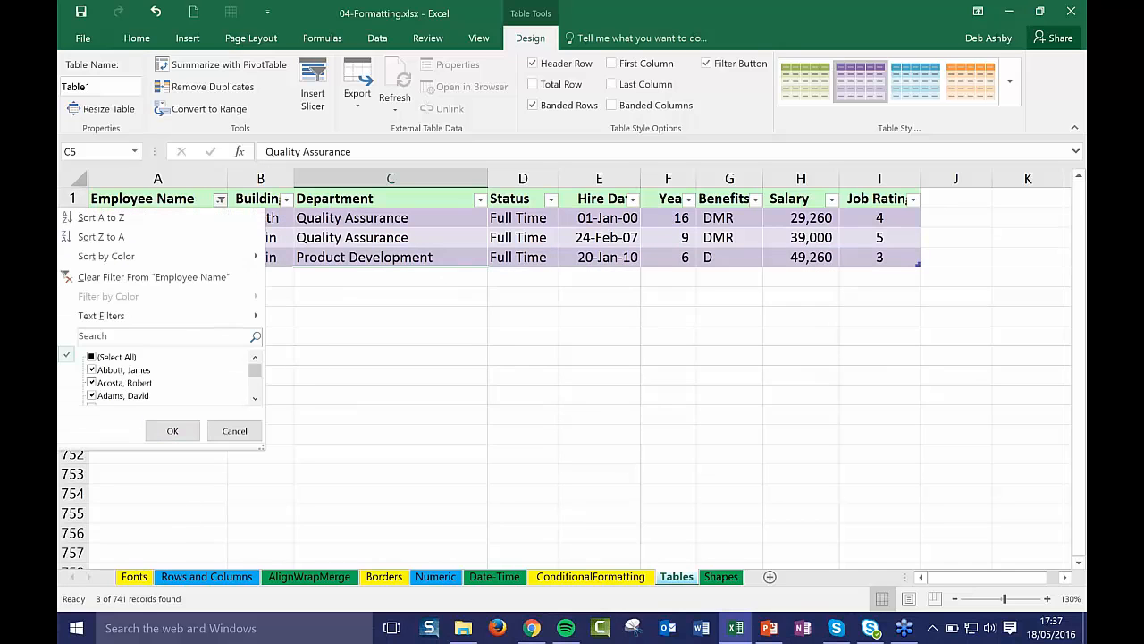
{"action": "left_click", "coordinate": [160, 277]}
{"action": "left_click", "coordinate": [609, 358]}
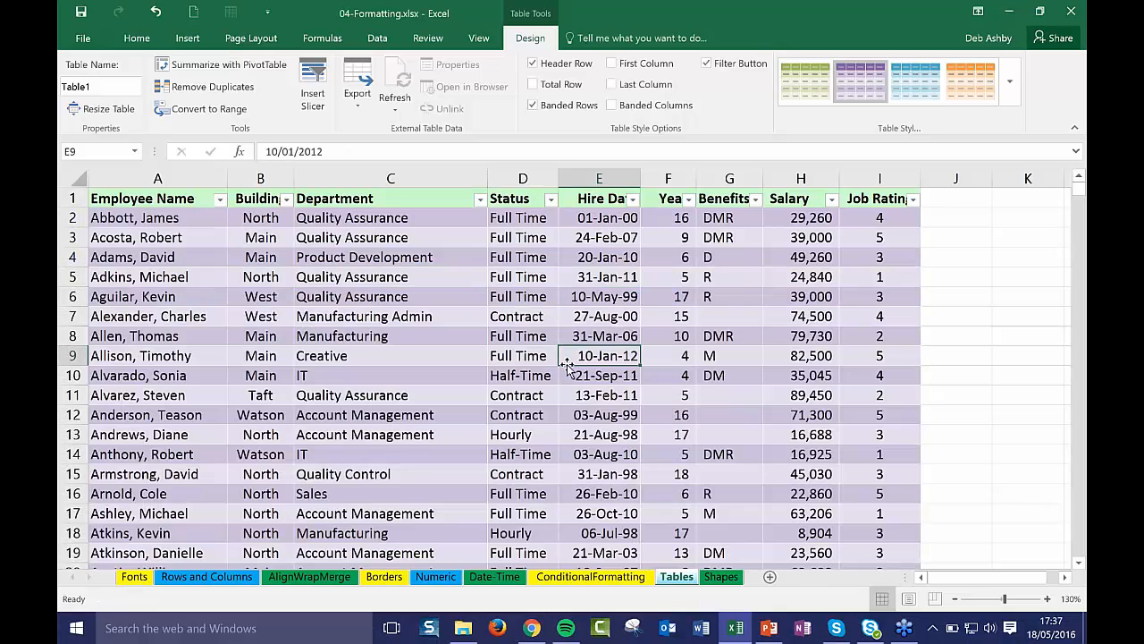
{"action": "left_click", "coordinate": [309, 257]}
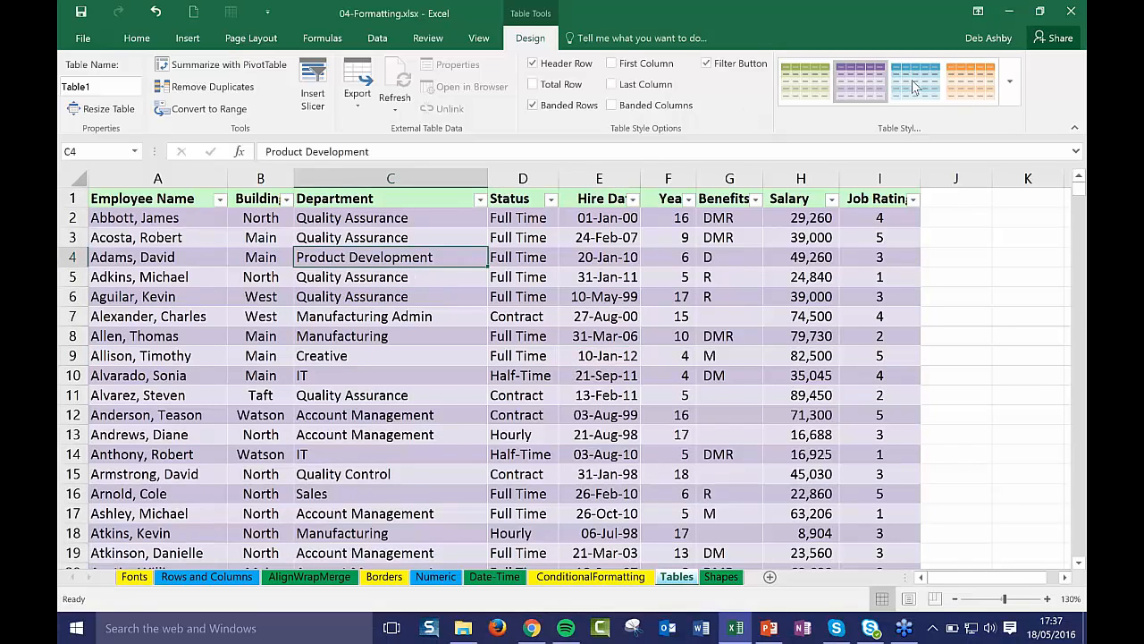
{"action": "left_click", "coordinate": [454, 351]}
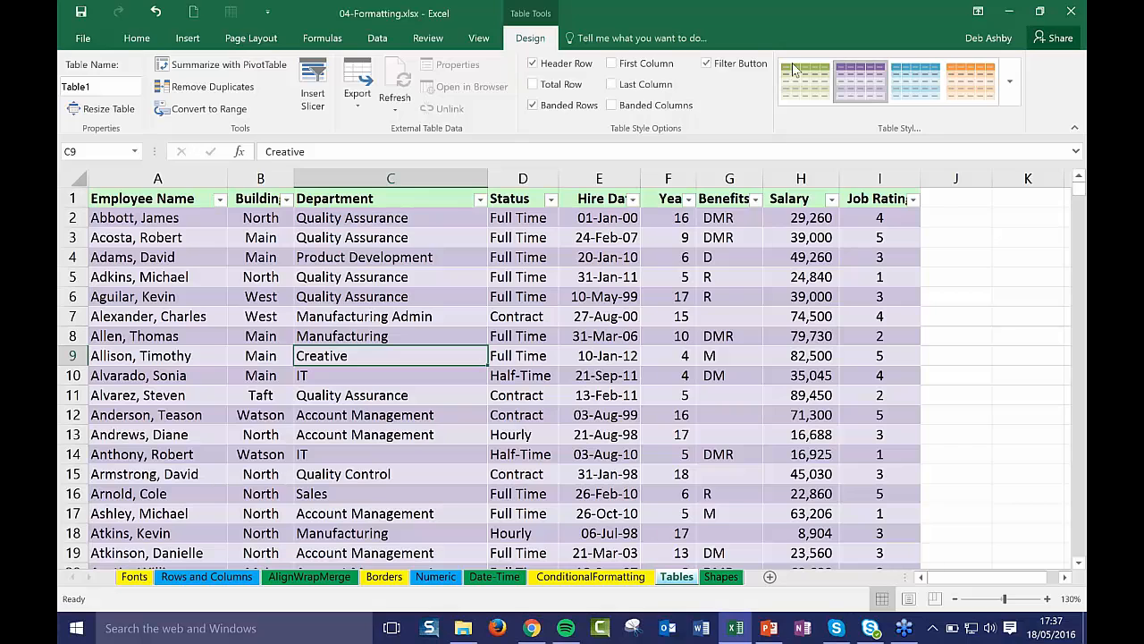
{"action": "left_click", "coordinate": [505, 374]}
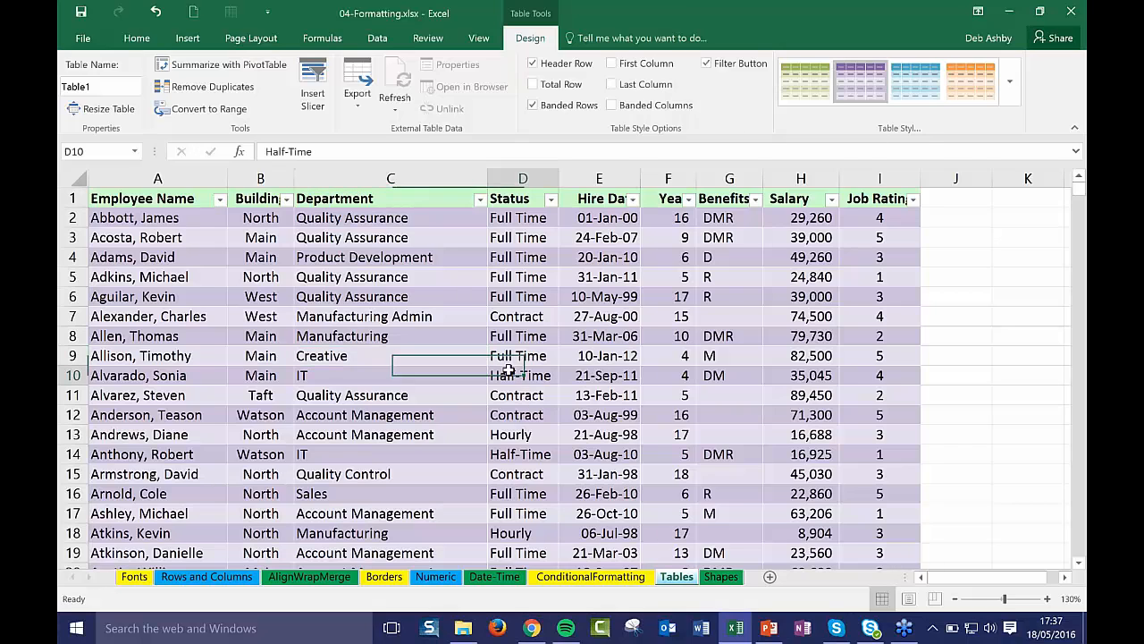
{"action": "left_click", "coordinate": [416, 302]}
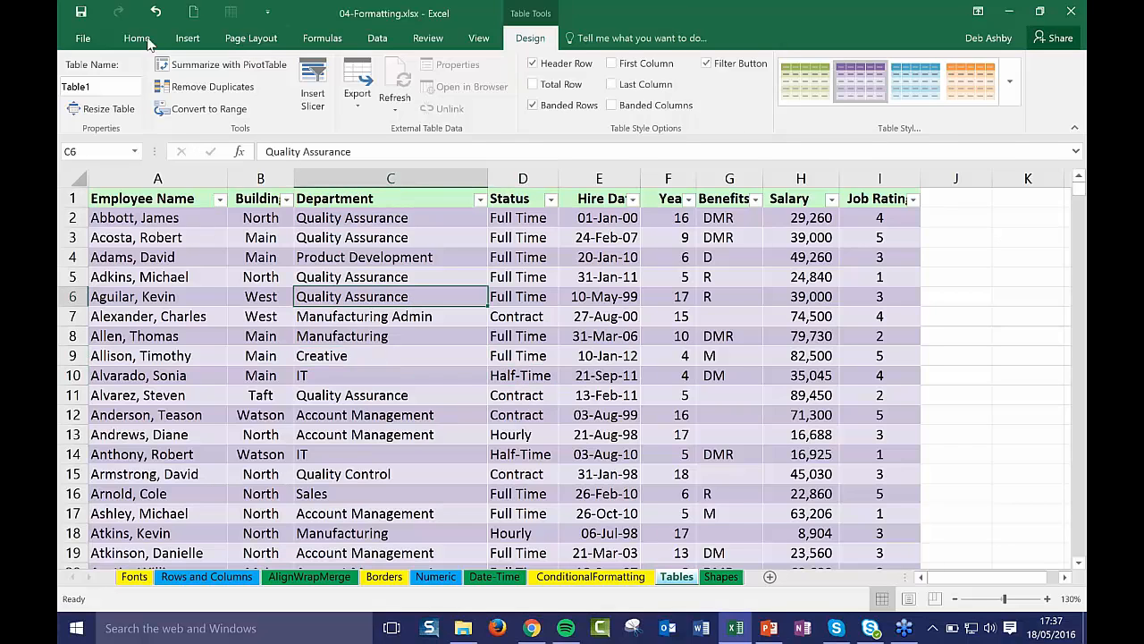
{"action": "left_click", "coordinate": [375, 40]}
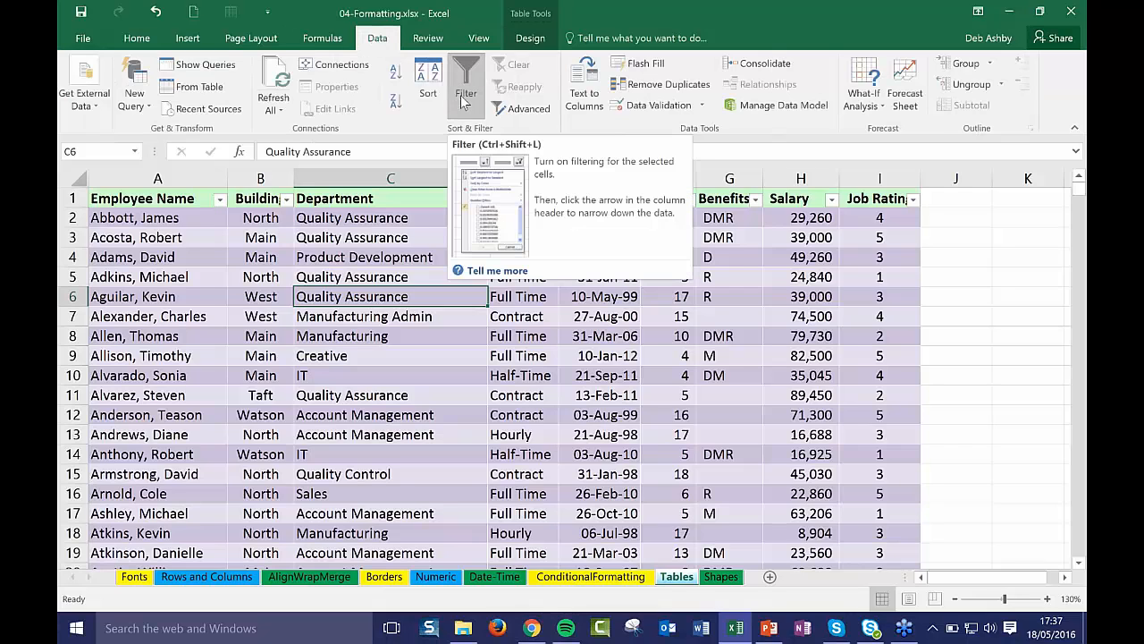
{"action": "left_click", "coordinate": [154, 277]}
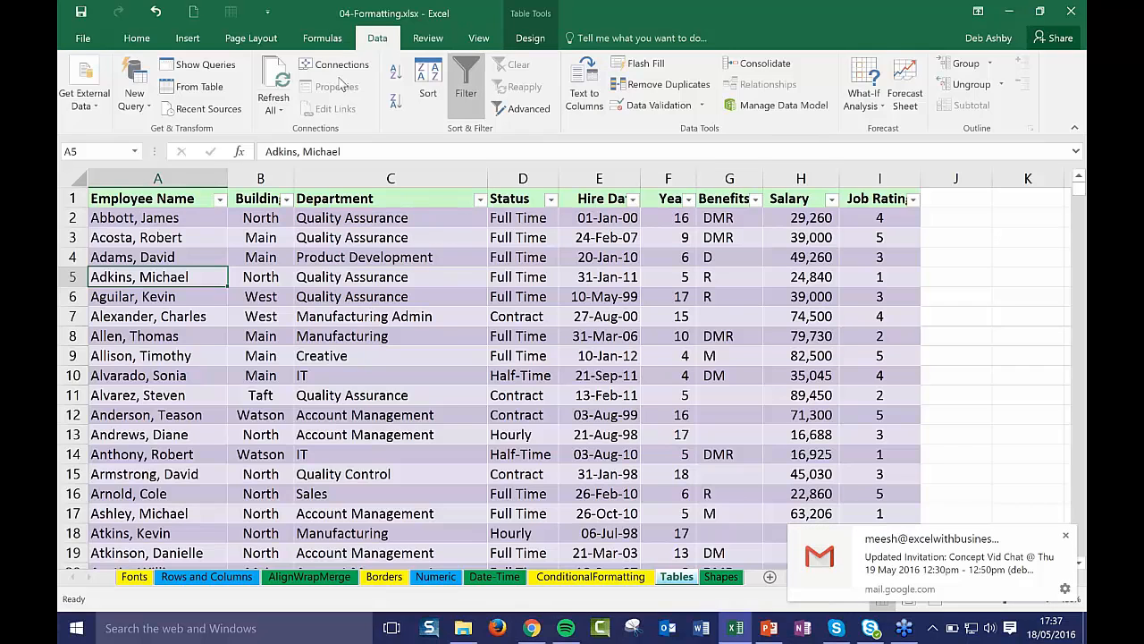
{"action": "left_click", "coordinate": [137, 38]}
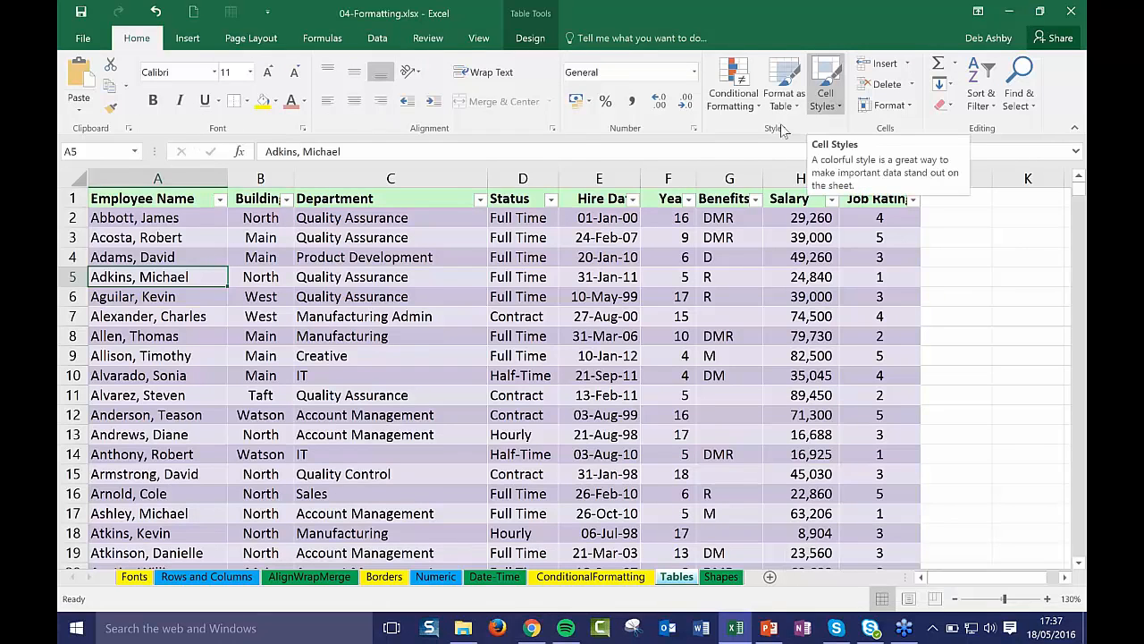
{"action": "left_click", "coordinate": [532, 317]}
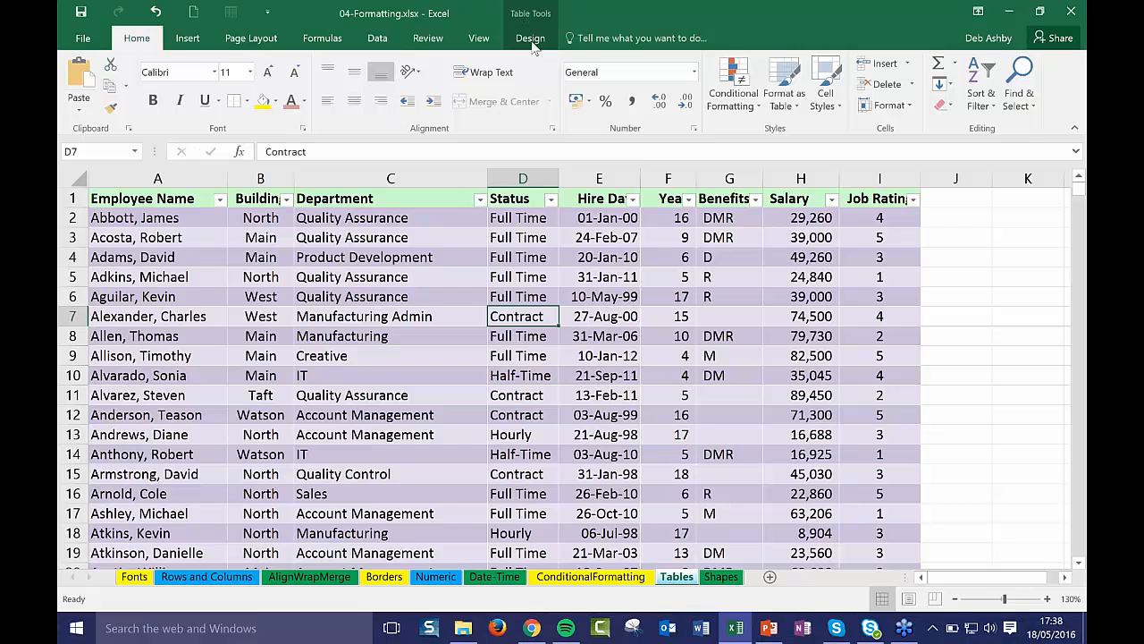
{"action": "left_click", "coordinate": [440, 257]}
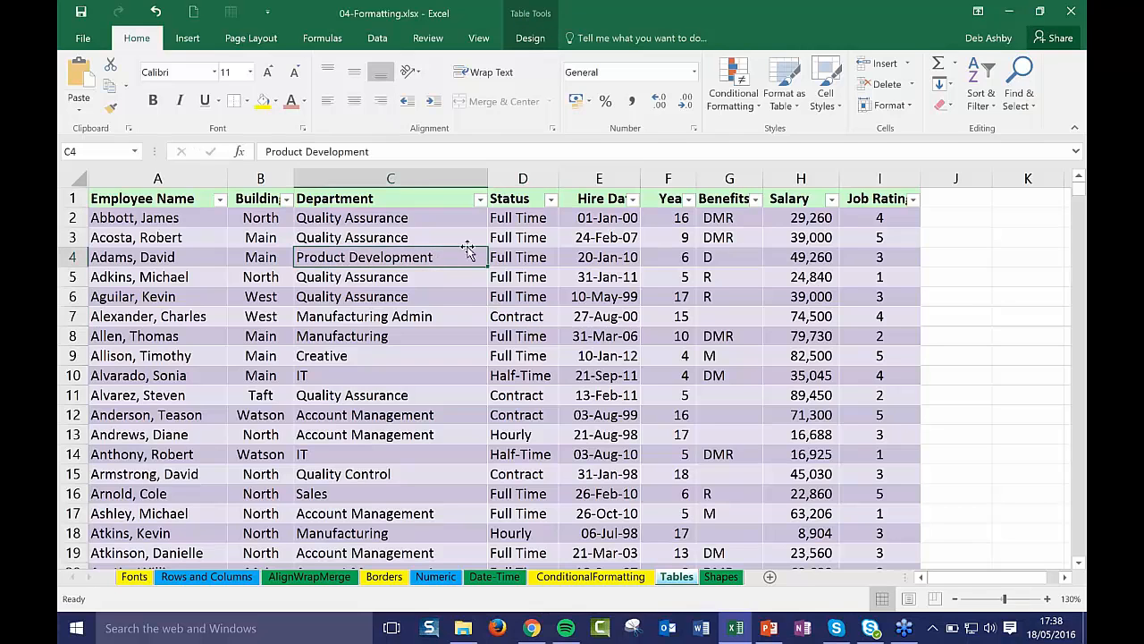
{"action": "left_click", "coordinate": [430, 276]}
{"action": "left_click", "coordinate": [441, 300]}
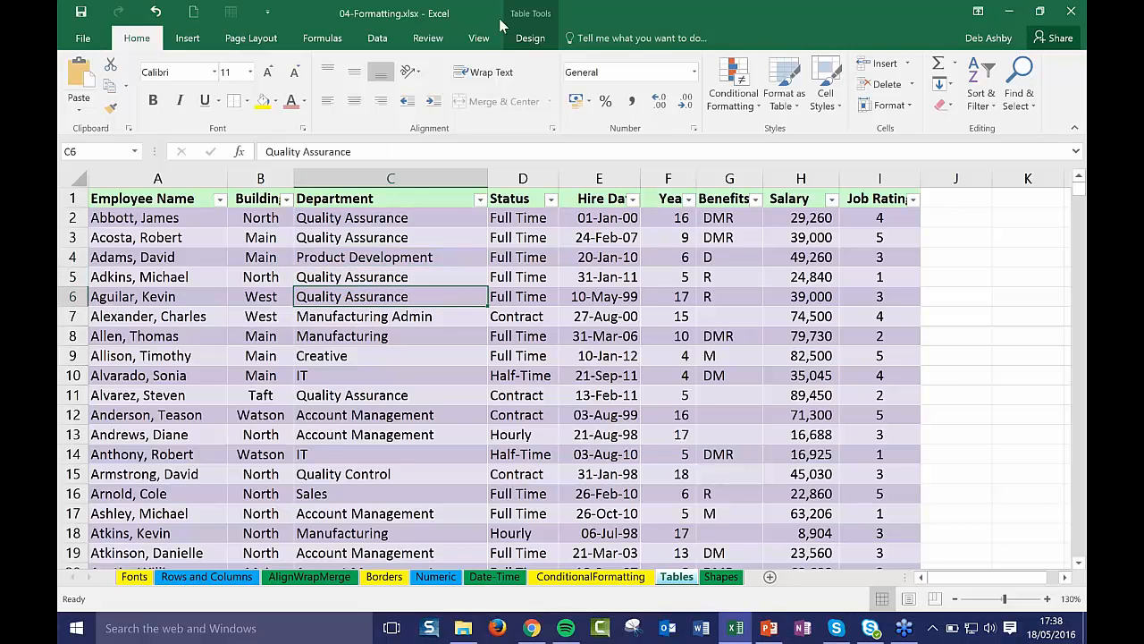
Change the employee table to the blue table style and band its columns instead of its rows
{"action": "left_click", "coordinate": [532, 40]}
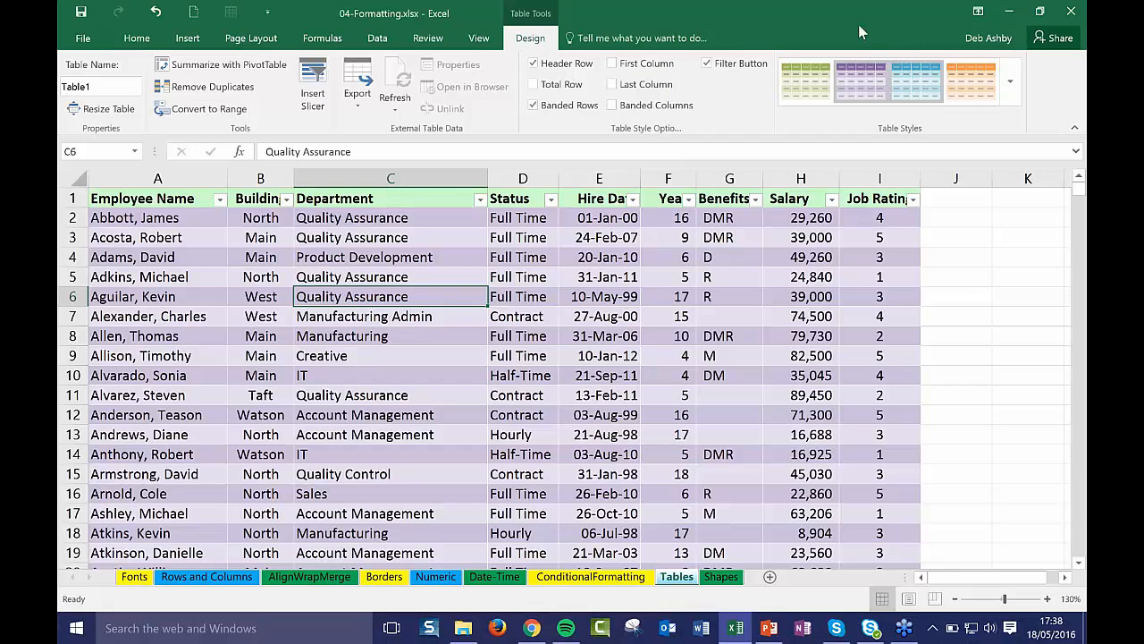
{"action": "left_click", "coordinate": [928, 83]}
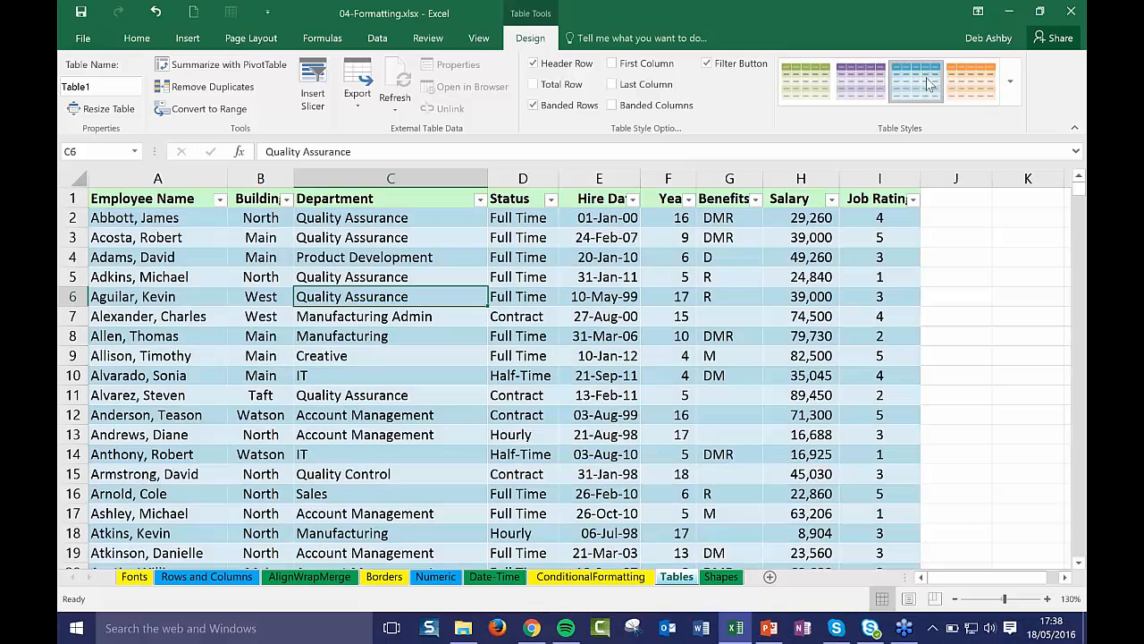
{"action": "left_click", "coordinate": [535, 104]}
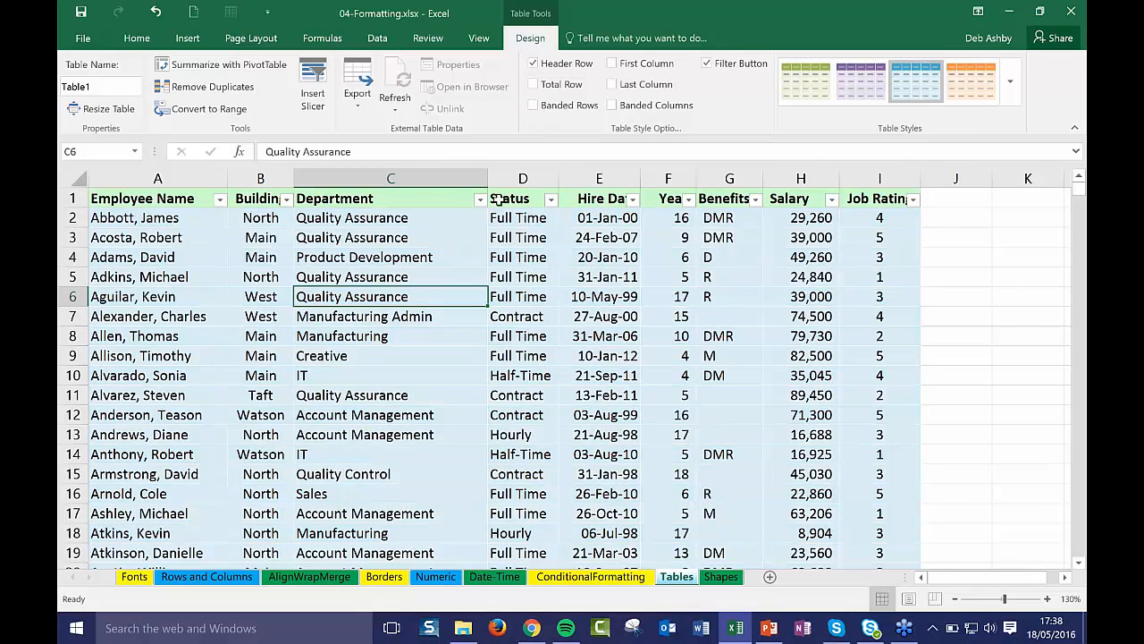
{"action": "left_click", "coordinate": [613, 106]}
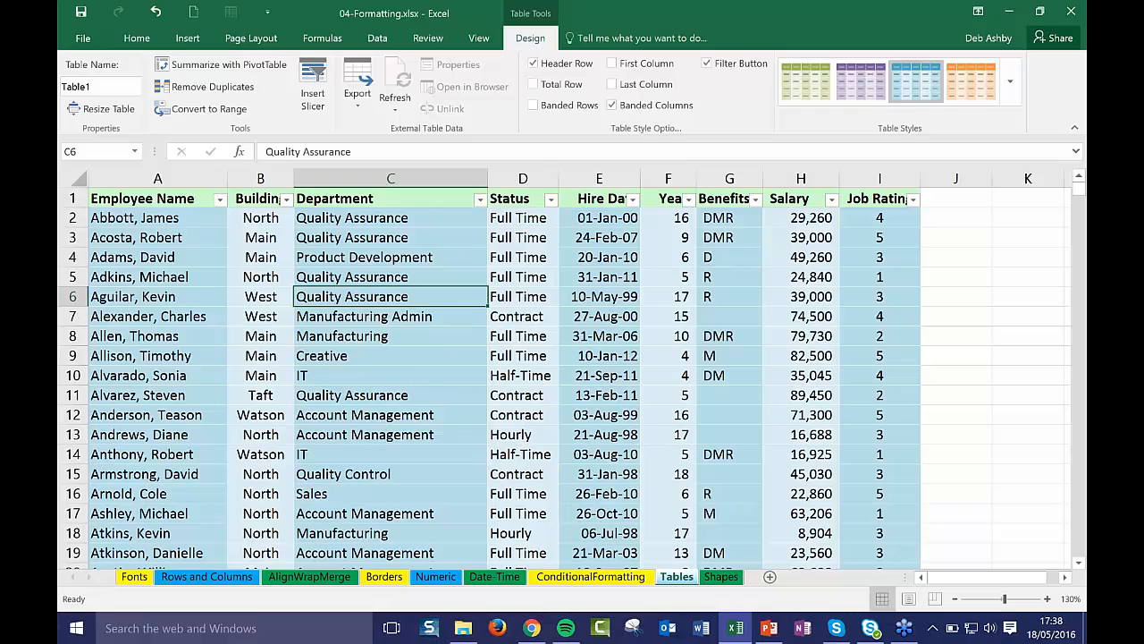
Insert a slicer for the Department field of the employee table
{"action": "left_click", "coordinate": [595, 271]}
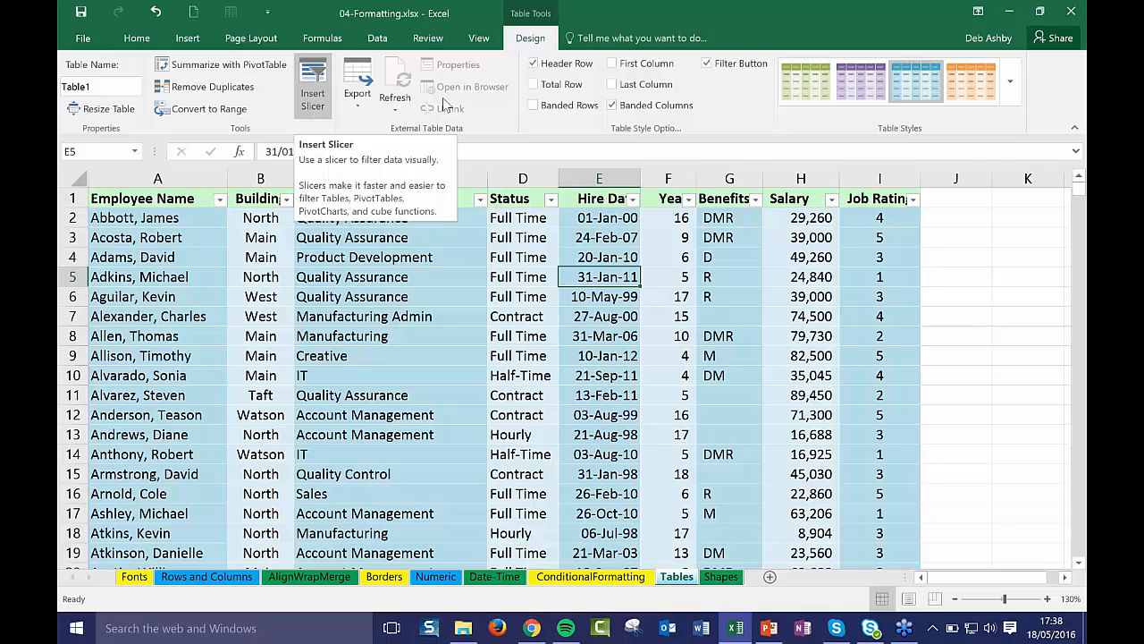
{"action": "left_click", "coordinate": [984, 297]}
{"action": "left_click", "coordinate": [569, 333]}
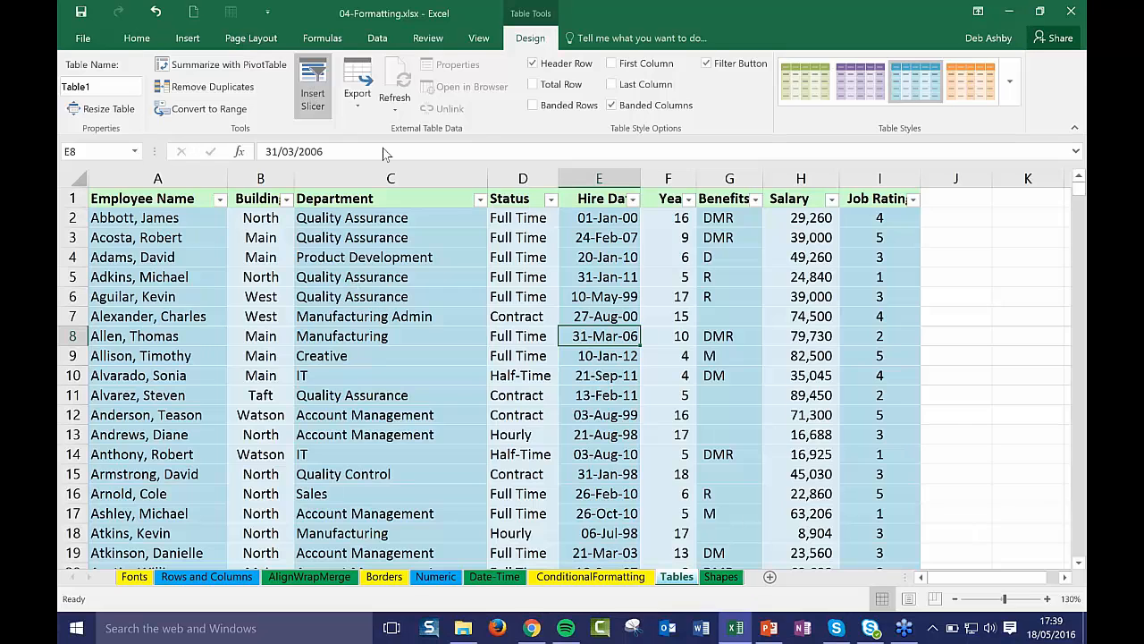
{"action": "left_click_drag", "start_coordinate": [559, 142], "coordinate": [835, 266]}
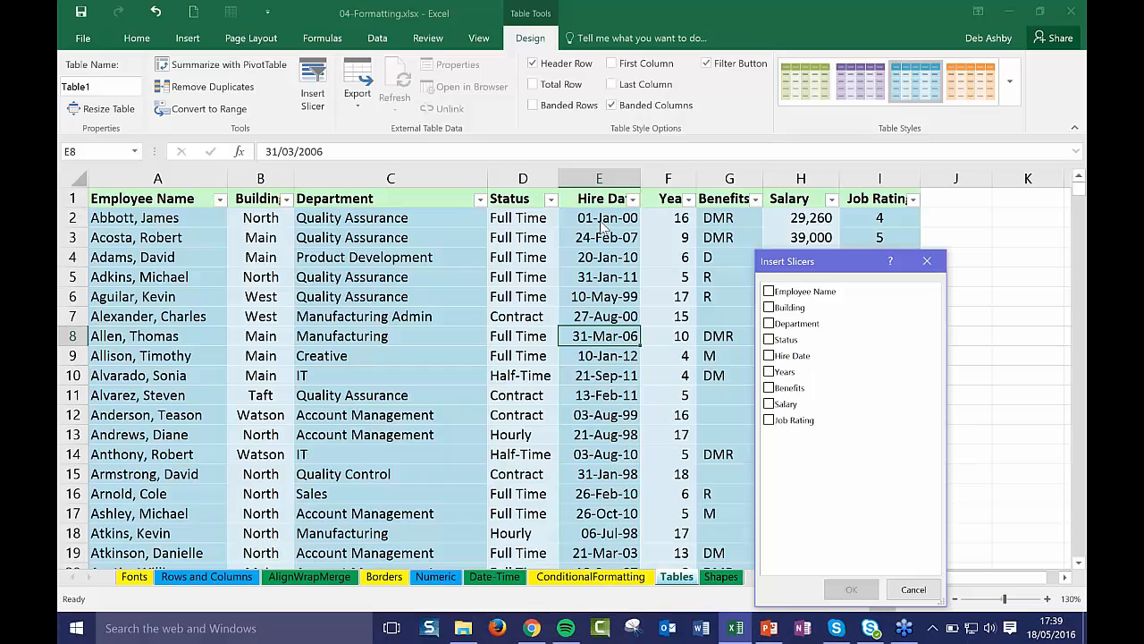
{"action": "left_click", "coordinate": [770, 325]}
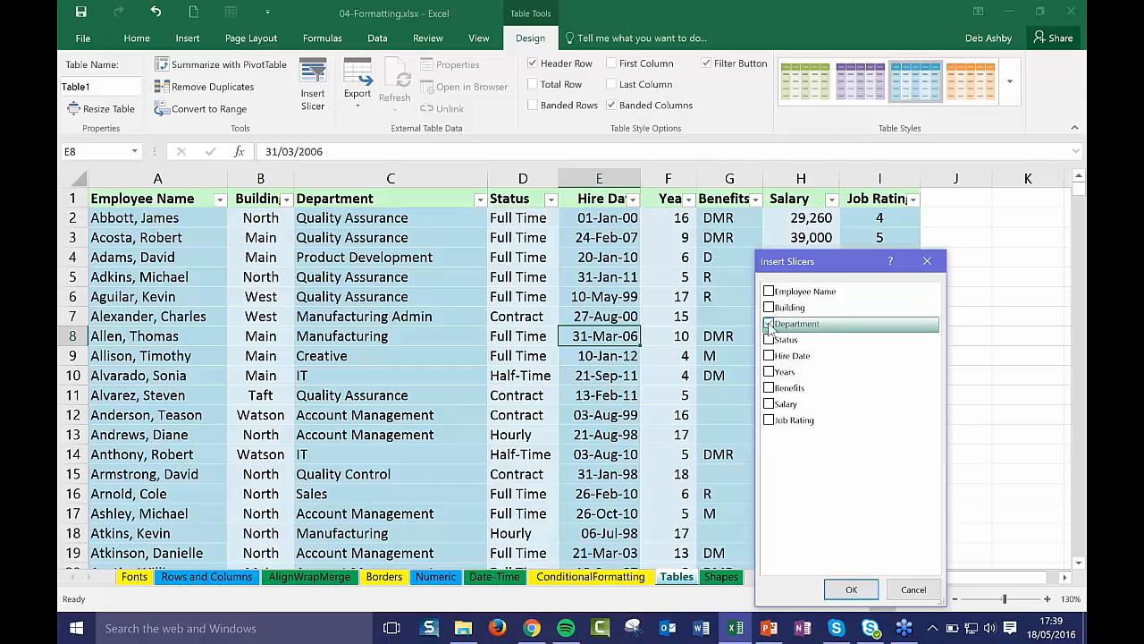
{"action": "left_click", "coordinate": [852, 590]}
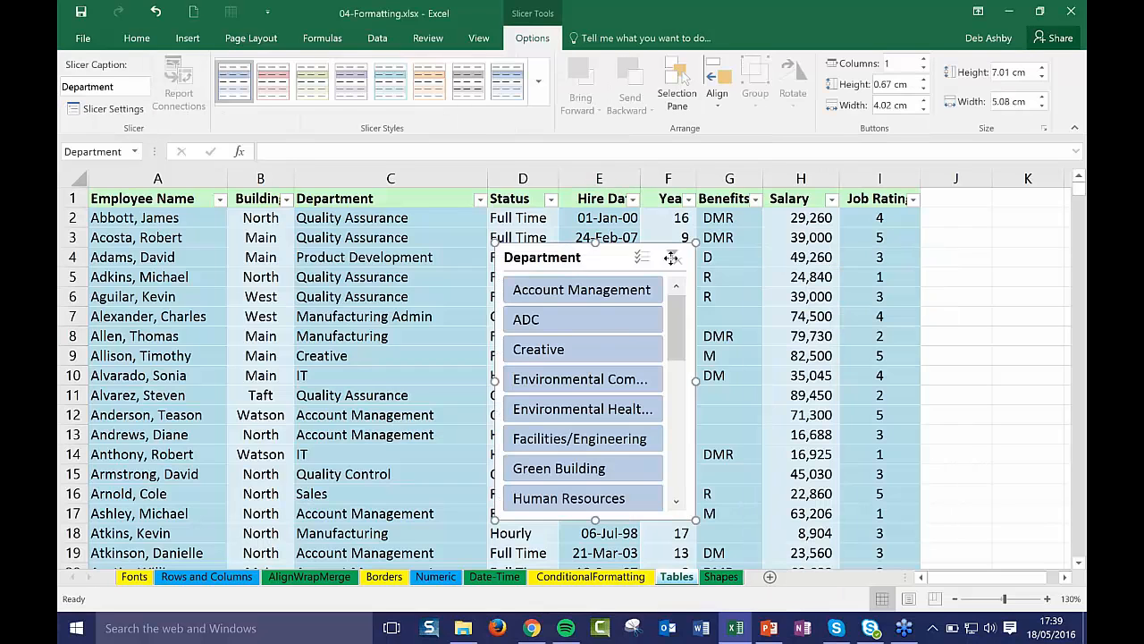
Move the Department slicer to the table's right edge and shrink it to about 5.6 cm high and 3.6 cm wide
{"action": "left_click_drag", "start_coordinate": [671, 258], "coordinate": [1026, 237]}
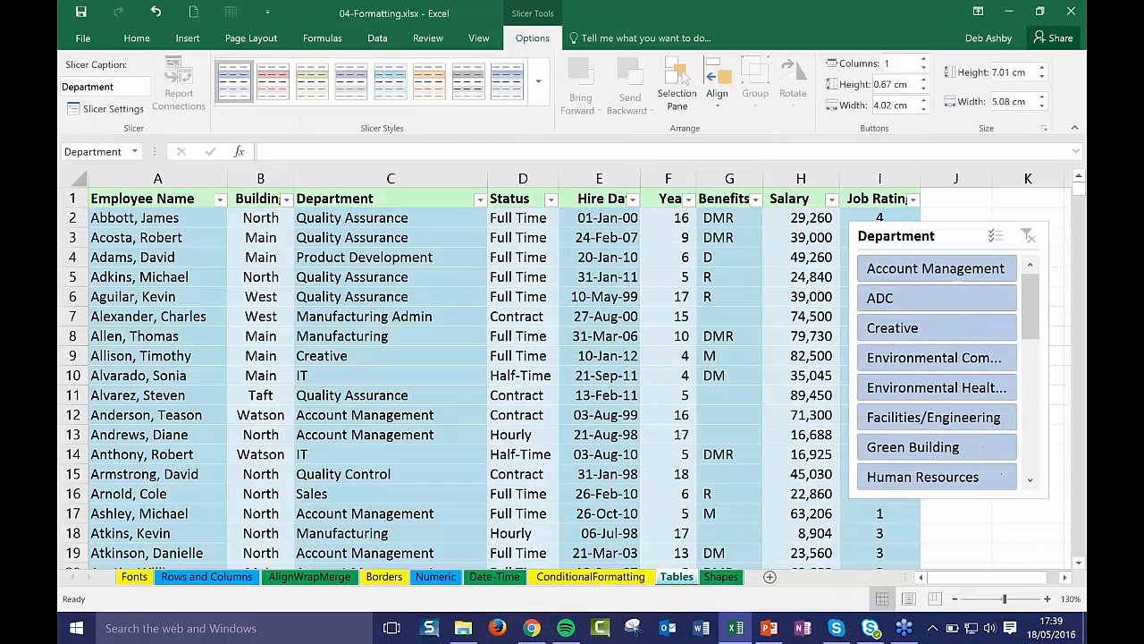
{"action": "left_click_drag", "start_coordinate": [850, 498], "coordinate": [906, 441]}
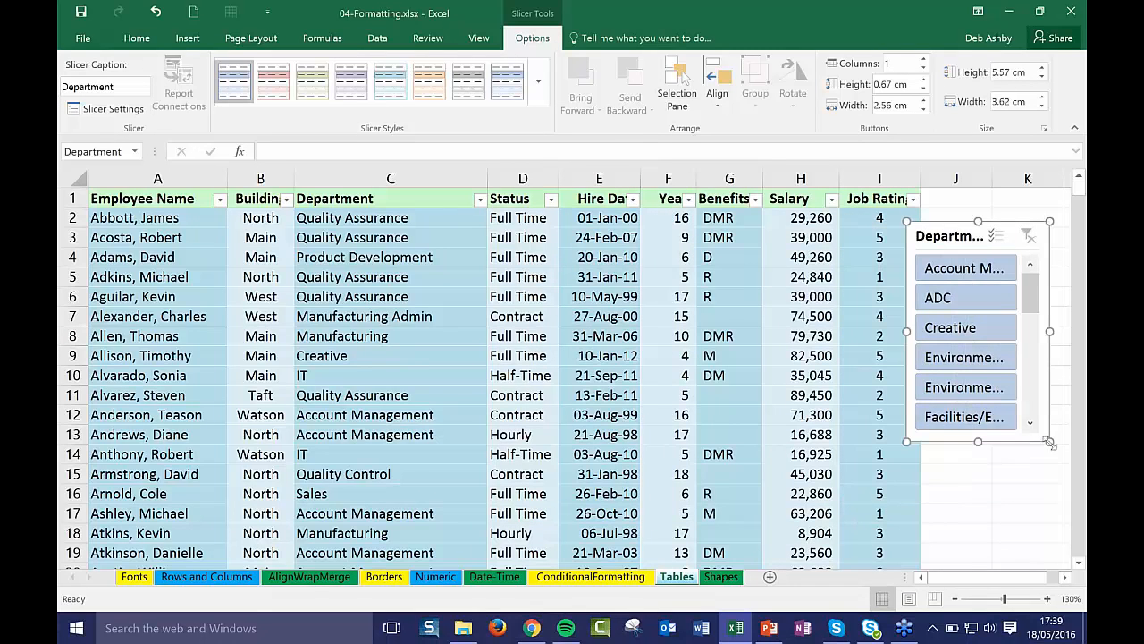
Enlarge the Department slicer to about 6.5 cm high and 4.9 cm wide and place it just beyond the table's Job Rating column
{"action": "left_click_drag", "start_coordinate": [1049, 441], "coordinate": [1047, 439]}
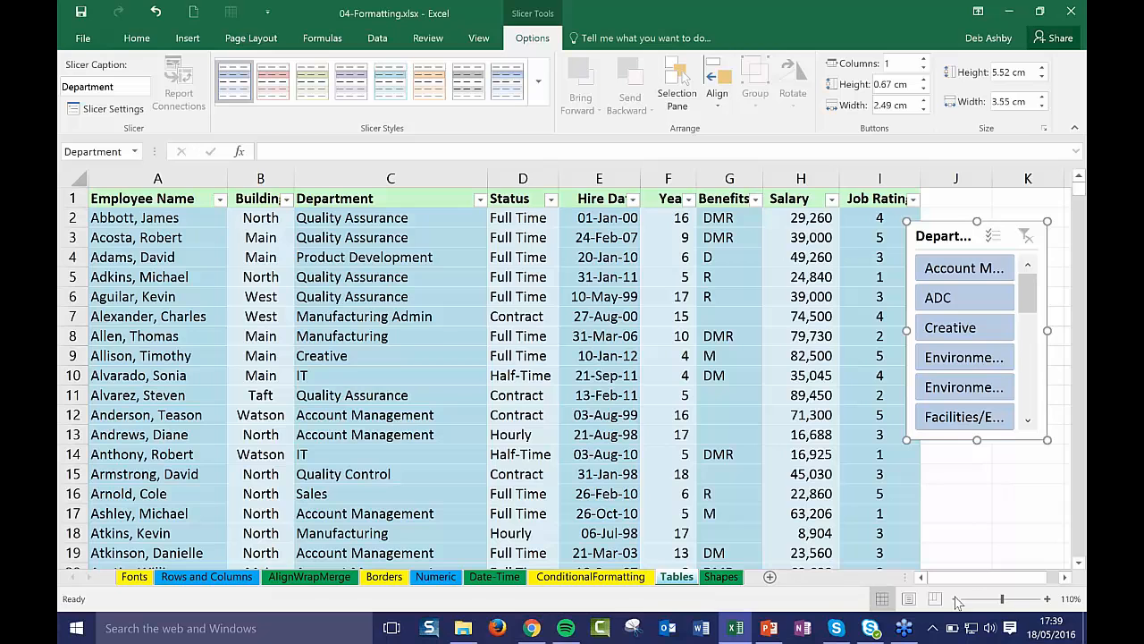
{"action": "left_click", "coordinate": [954, 598]}
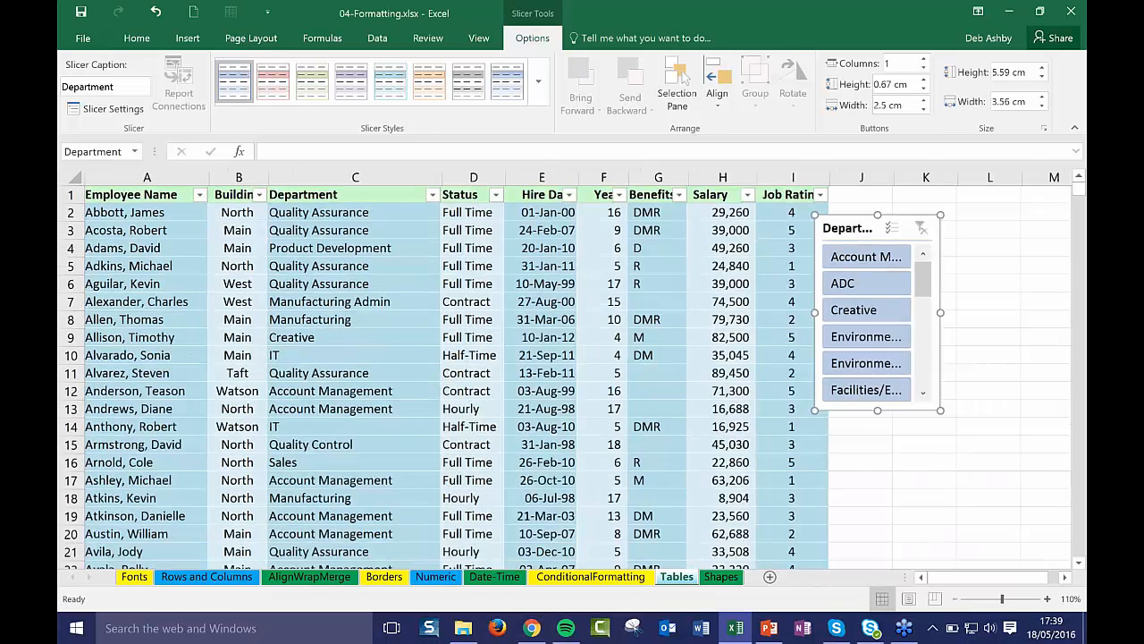
{"action": "left_click", "coordinate": [954, 598]}
{"action": "left_click_drag", "start_coordinate": [782, 214], "coordinate": [727, 204]}
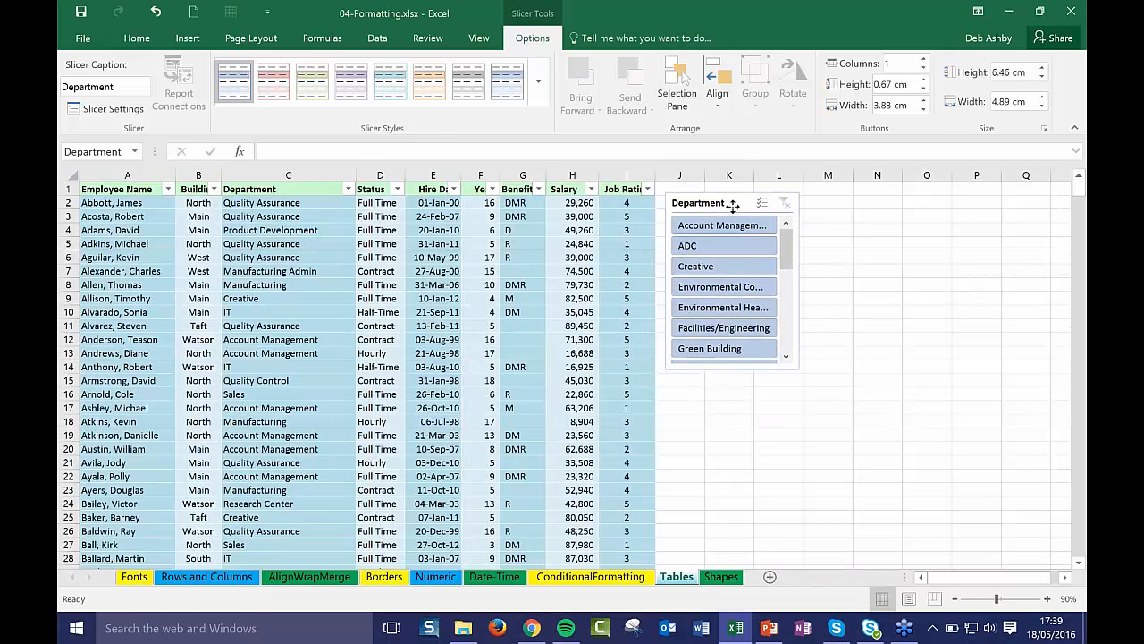
{"action": "left_click", "coordinate": [881, 352]}
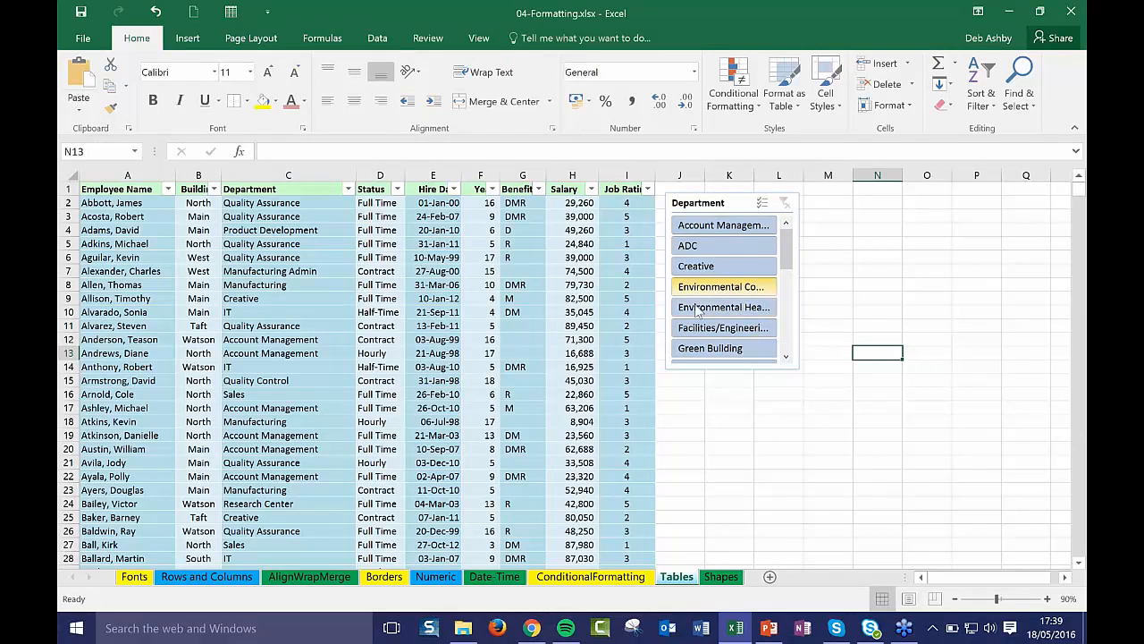
Use the slicer to filter the employee table by Creative, ADC and the two Environmental departments, one at a time
{"action": "left_click", "coordinate": [714, 270]}
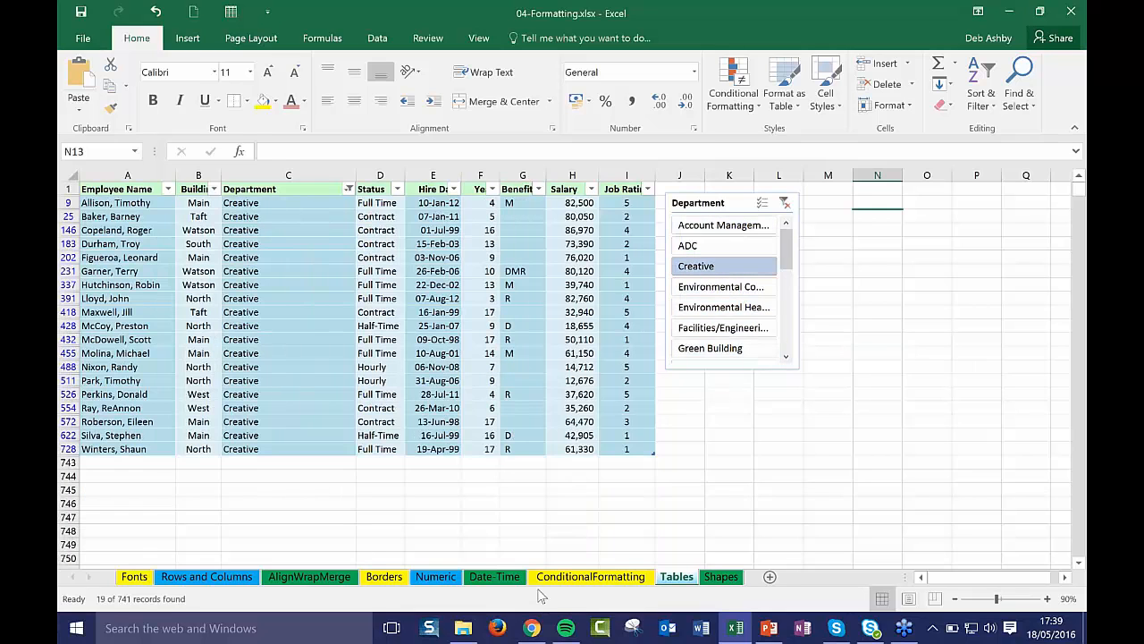
{"action": "left_click", "coordinate": [702, 247]}
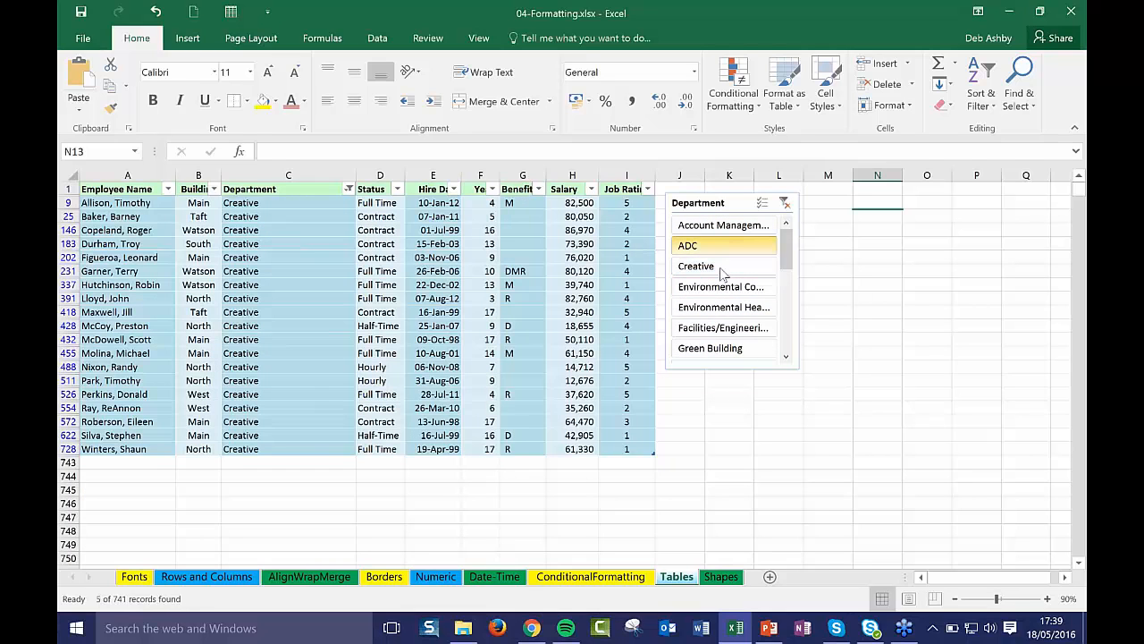
{"action": "left_click", "coordinate": [713, 287]}
{"action": "left_click", "coordinate": [715, 307]}
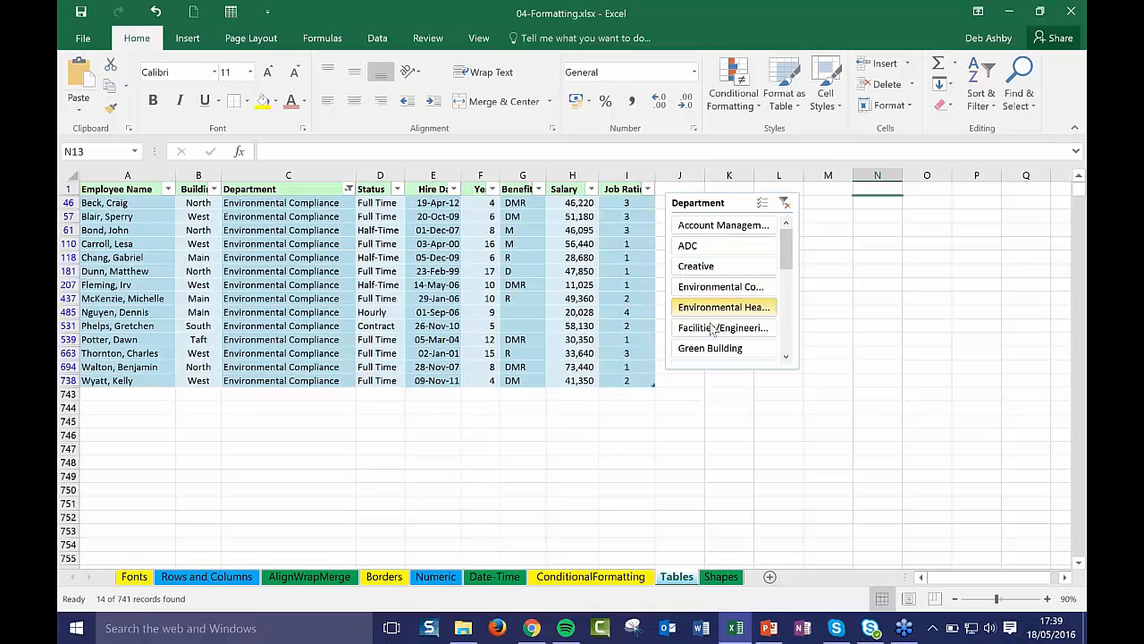
Filter the employee table with the slicer to the Facilities/Engineering and Creative departments together
{"action": "left_click", "coordinate": [721, 328]}
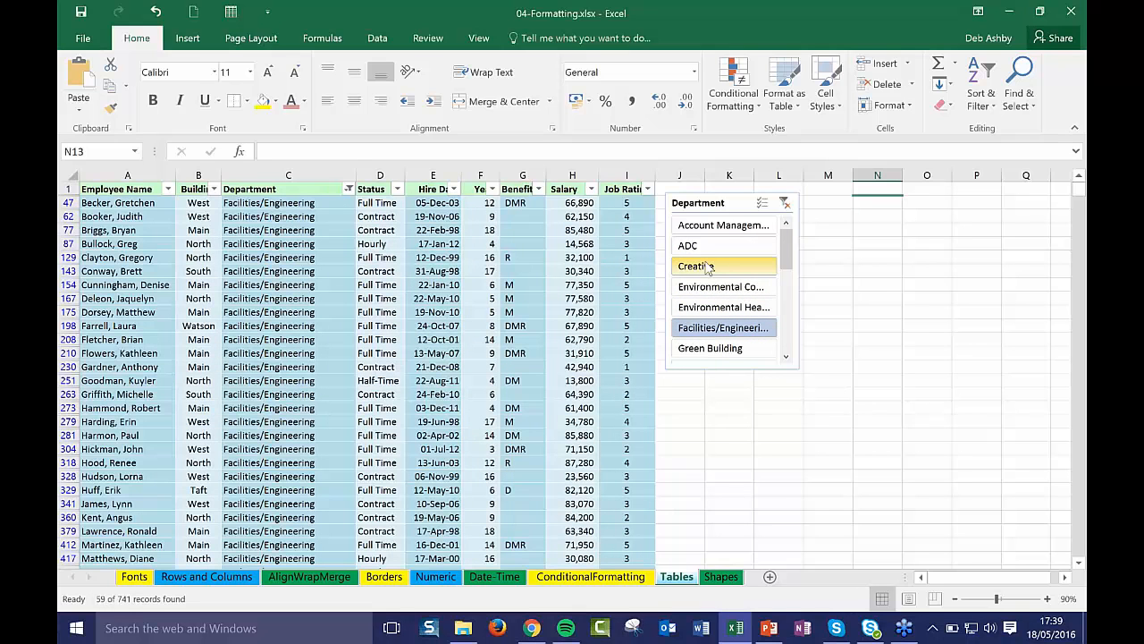
{"action": "left_click", "coordinate": [708, 266], "text": "ctrl"}
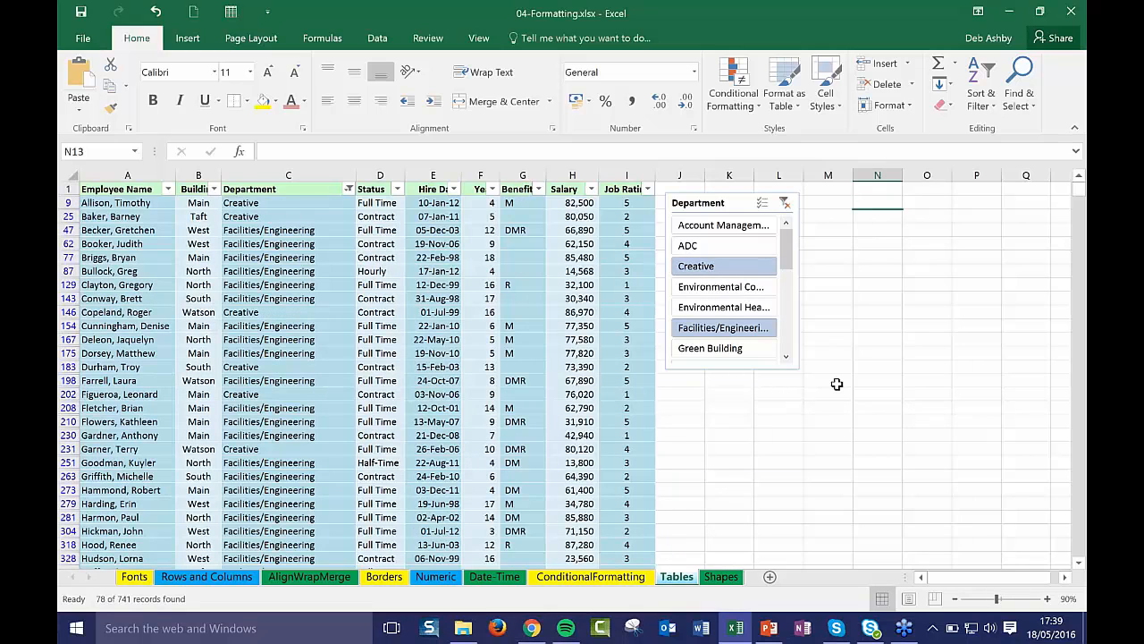
{"action": "left_click", "coordinate": [840, 313]}
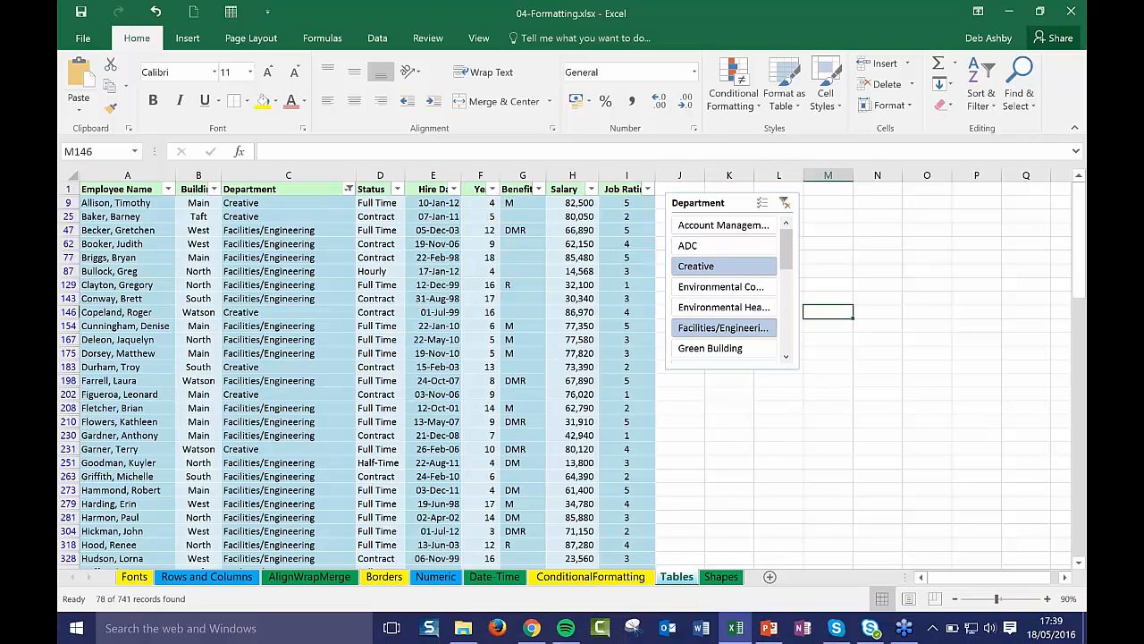
Apply the light aqua slicer style to the Department slicer to match the table's colours
{"action": "left_click", "coordinate": [720, 204]}
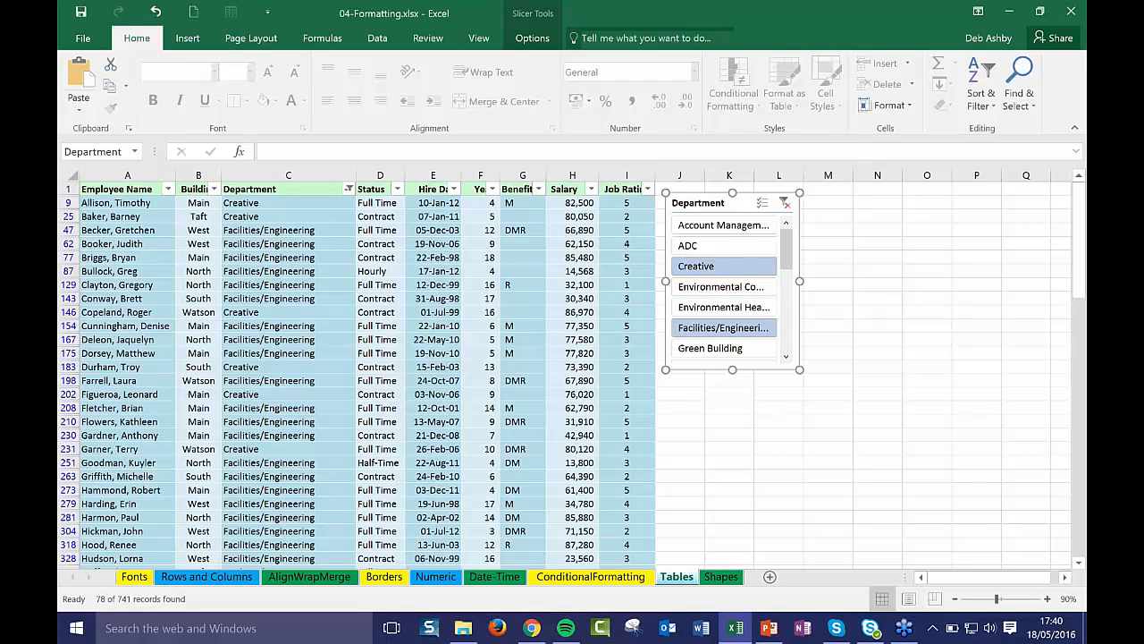
{"action": "left_click", "coordinate": [530, 40]}
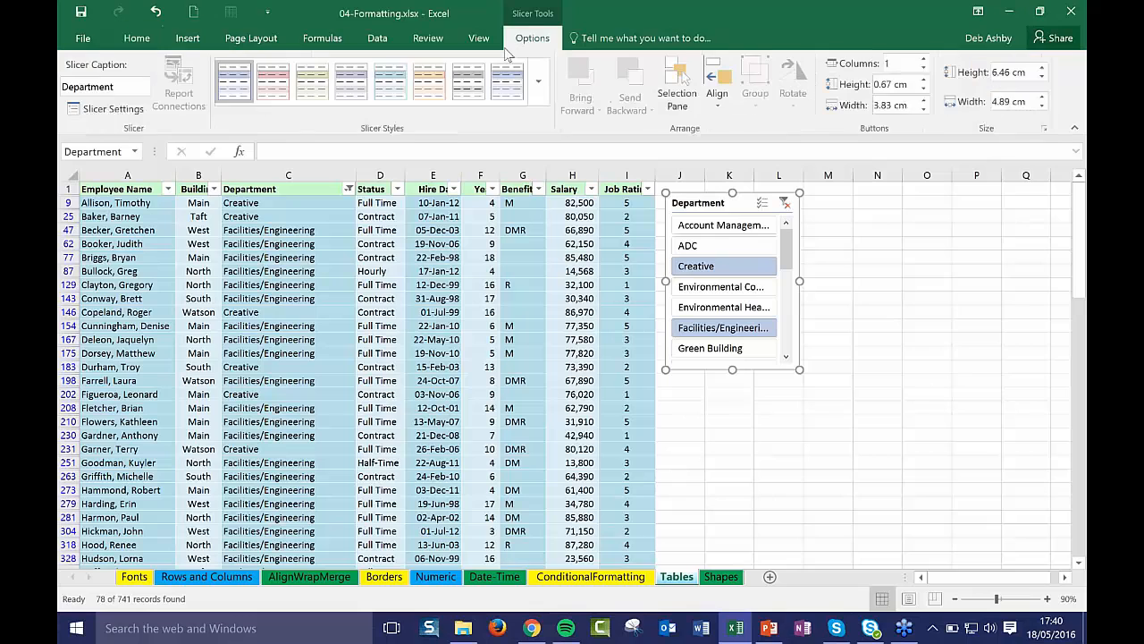
{"action": "left_click", "coordinate": [390, 83]}
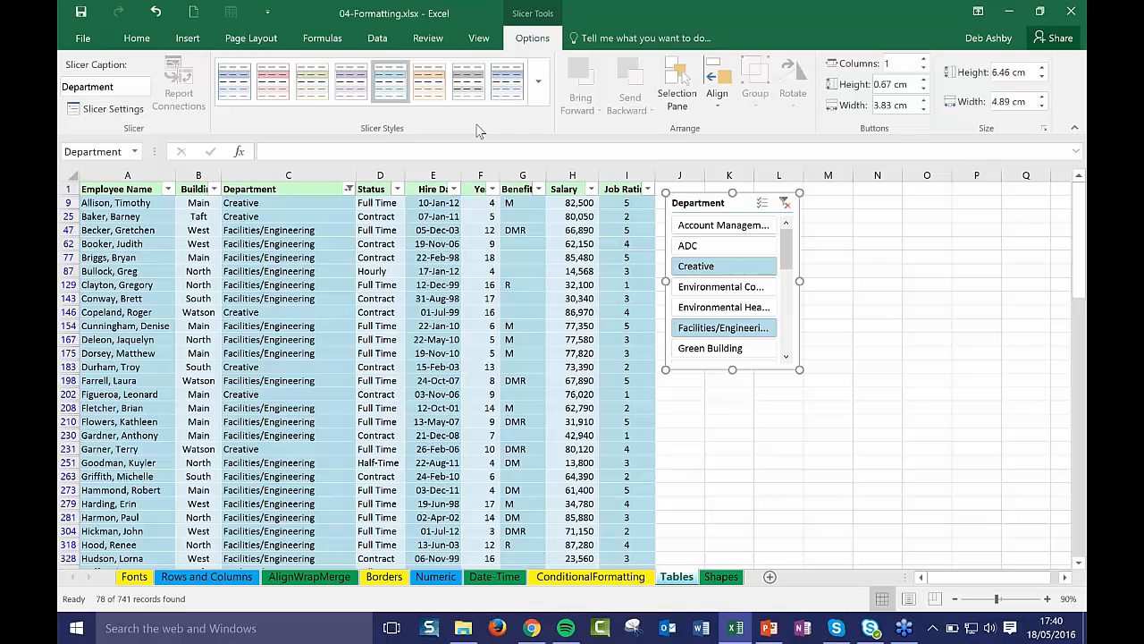
{"action": "left_click", "coordinate": [871, 312]}
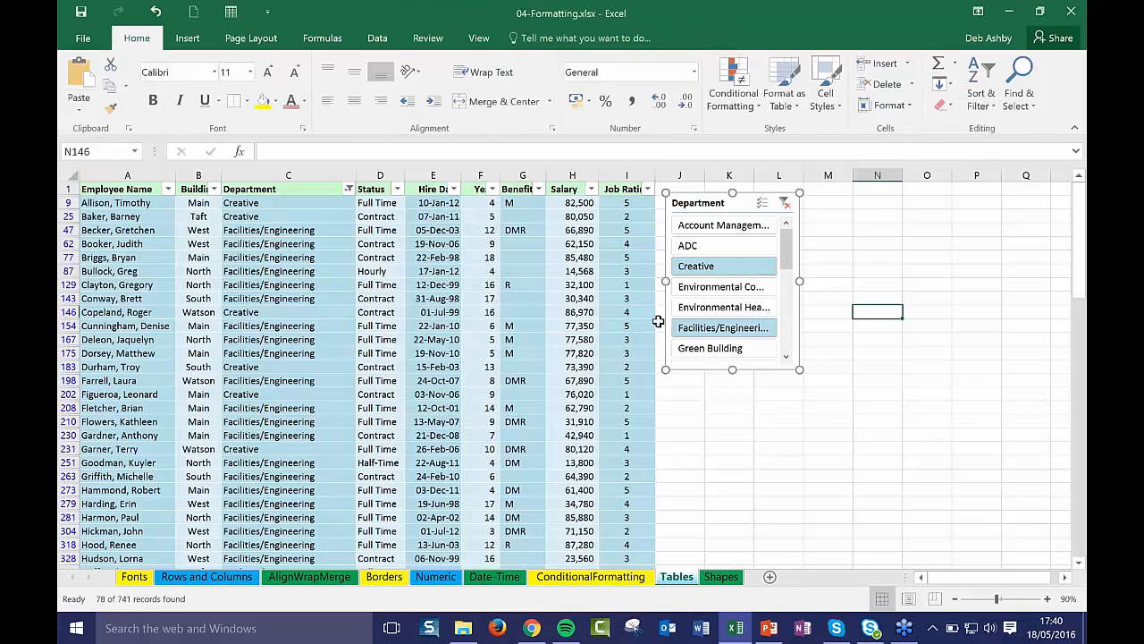
{"action": "left_click", "coordinate": [695, 195]}
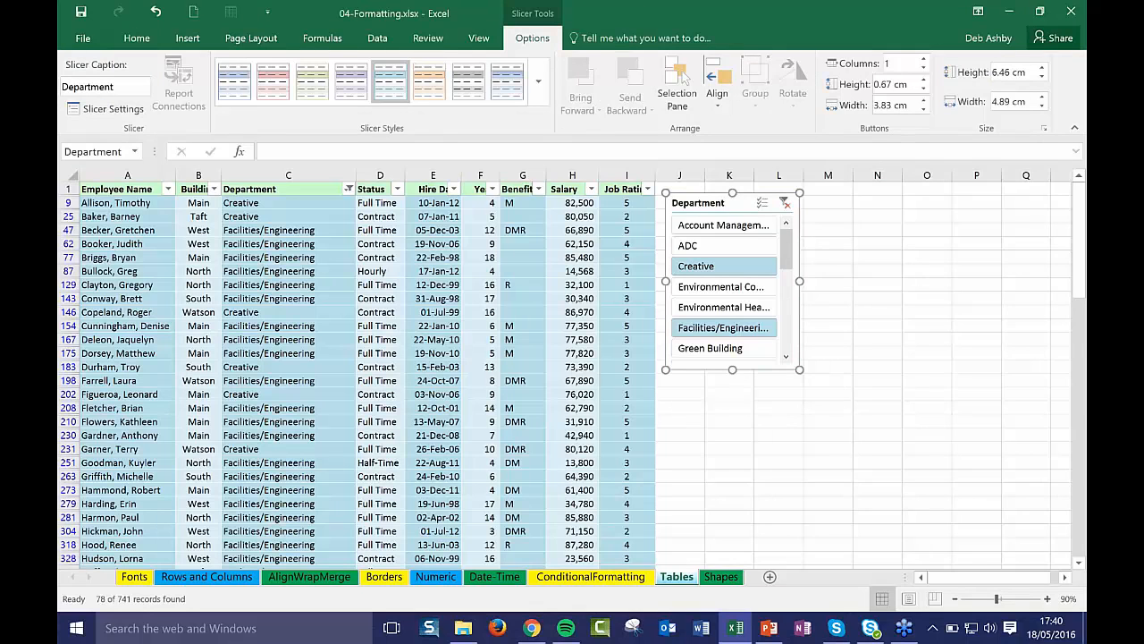
On the Shapes sheet, insert the picture "Twenty Second Sneakers_with logo_91548475.jpg" from the Ch04 folder of the Excel Introduction exercise files
{"action": "left_click", "coordinate": [722, 576]}
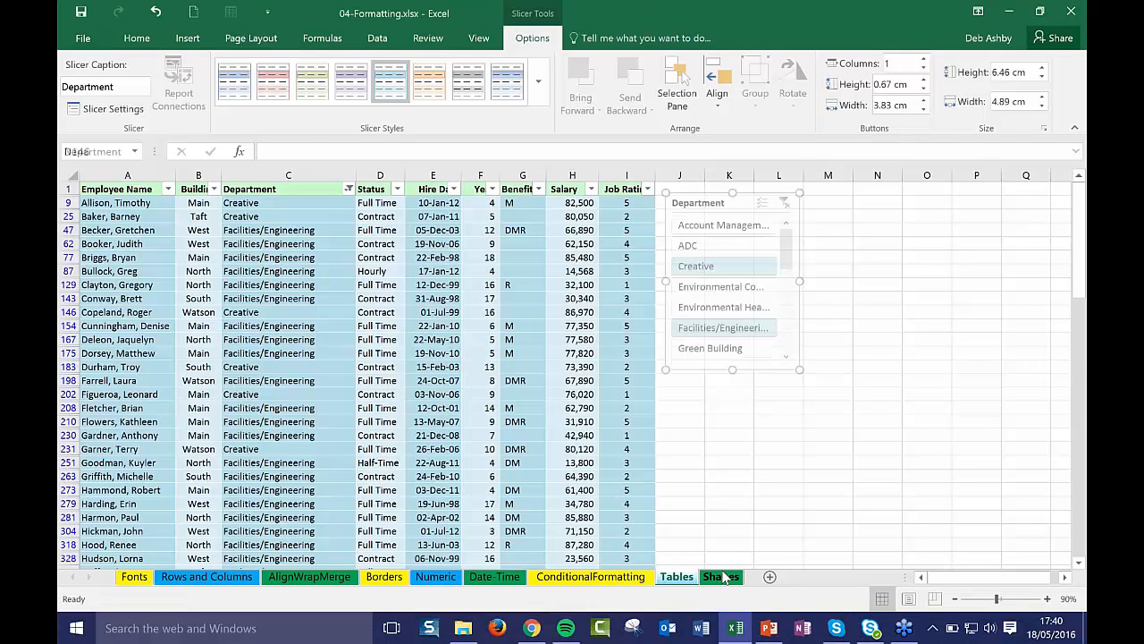
{"action": "left_click", "coordinate": [869, 338]}
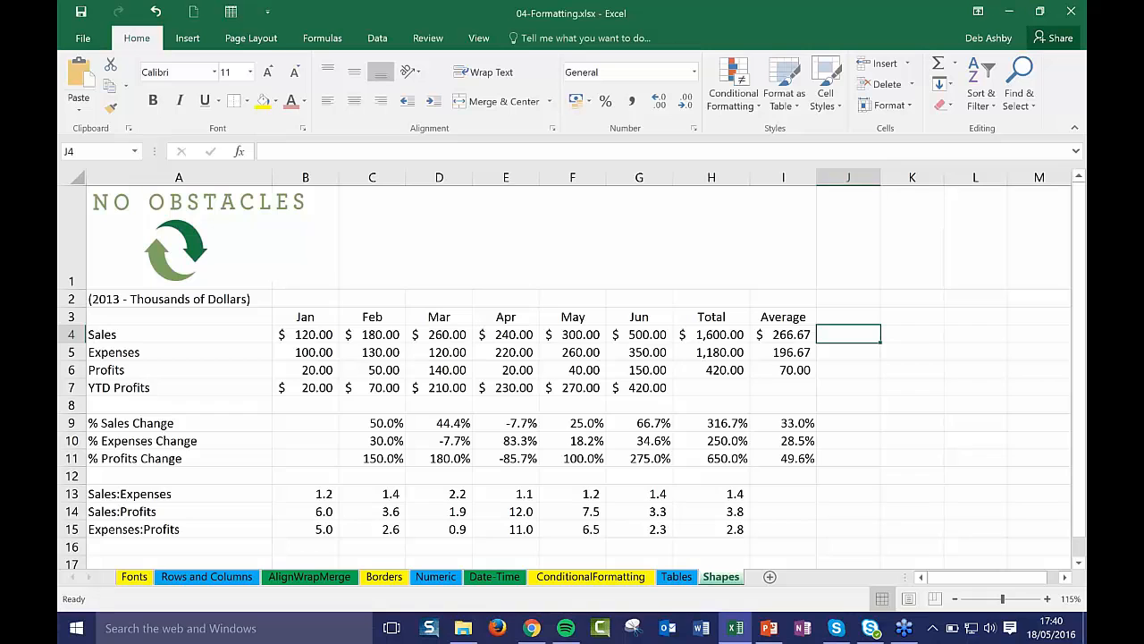
{"action": "left_click", "coordinate": [189, 41]}
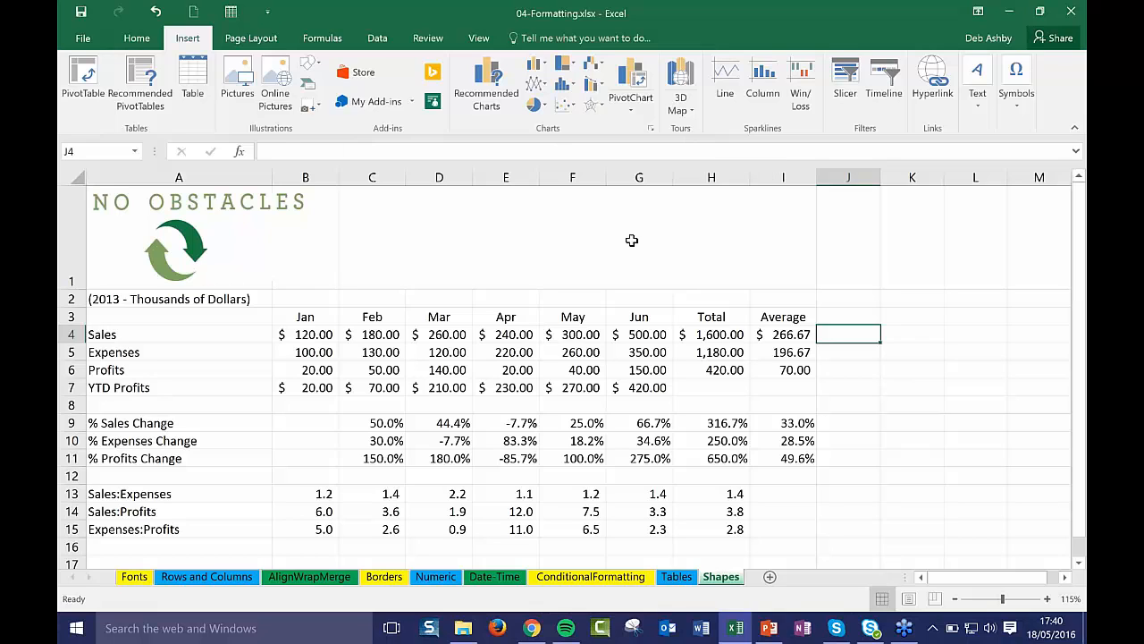
{"action": "left_click", "coordinate": [235, 79]}
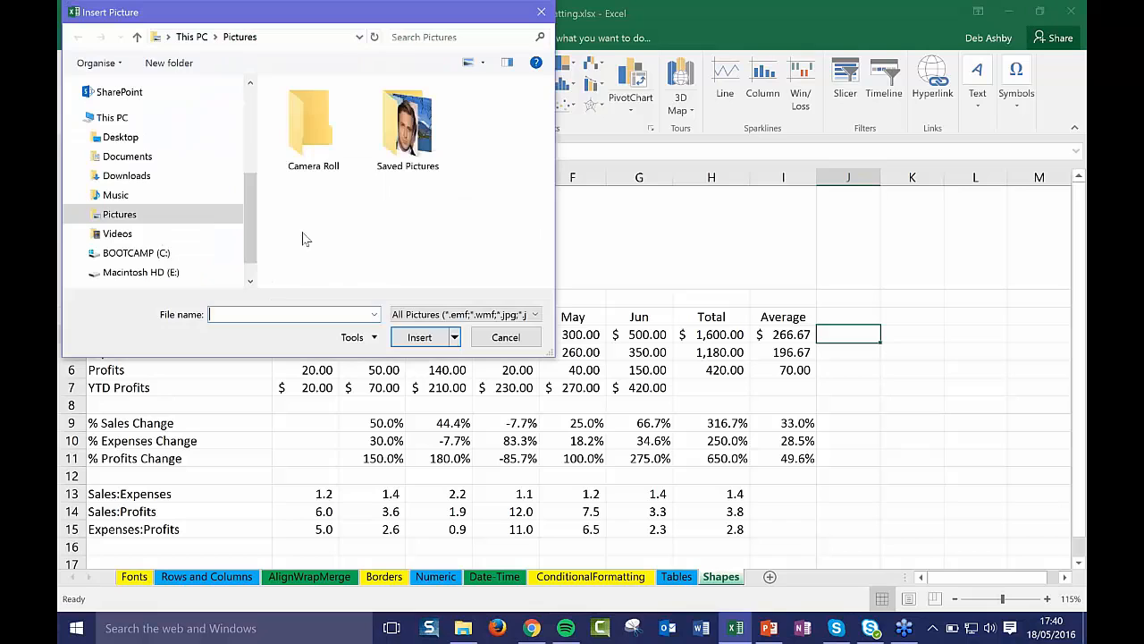
{"action": "left_click_drag", "start_coordinate": [252, 200], "coordinate": [248, 111]}
{"action": "left_click", "coordinate": [122, 240]}
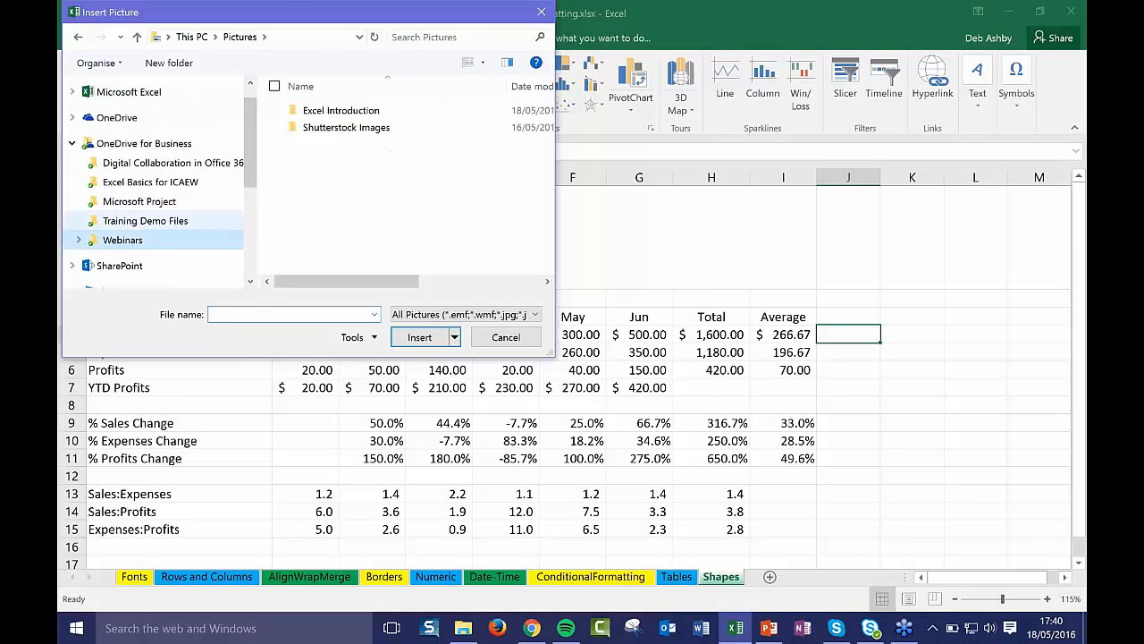
{"action": "double_click", "coordinate": [322, 111]}
{"action": "double_click", "coordinate": [356, 118]}
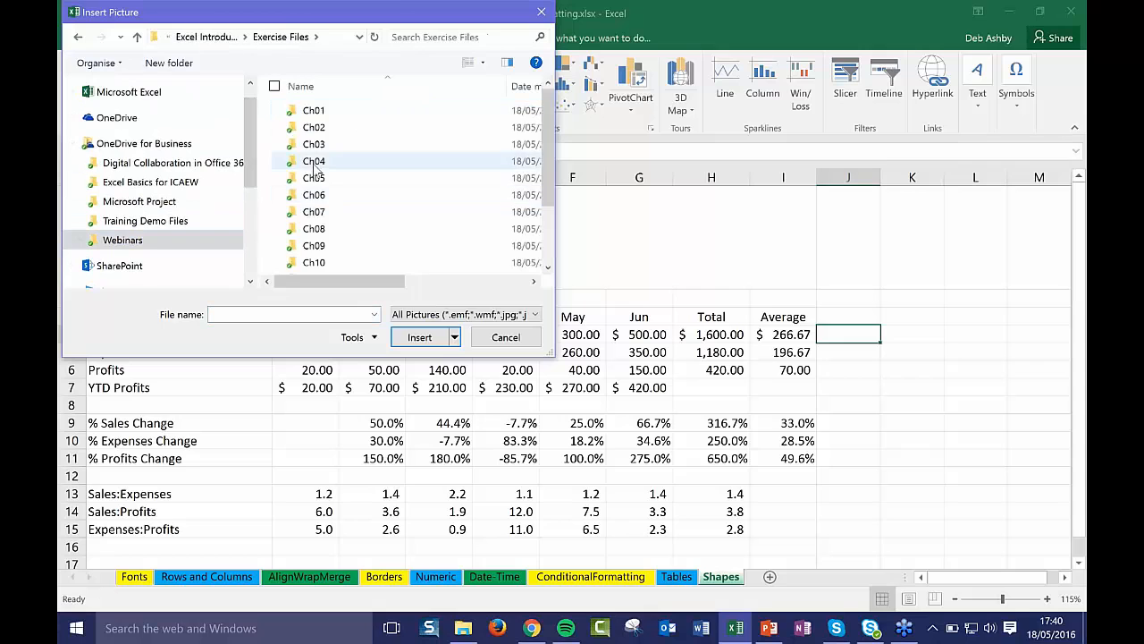
{"action": "double_click", "coordinate": [356, 168]}
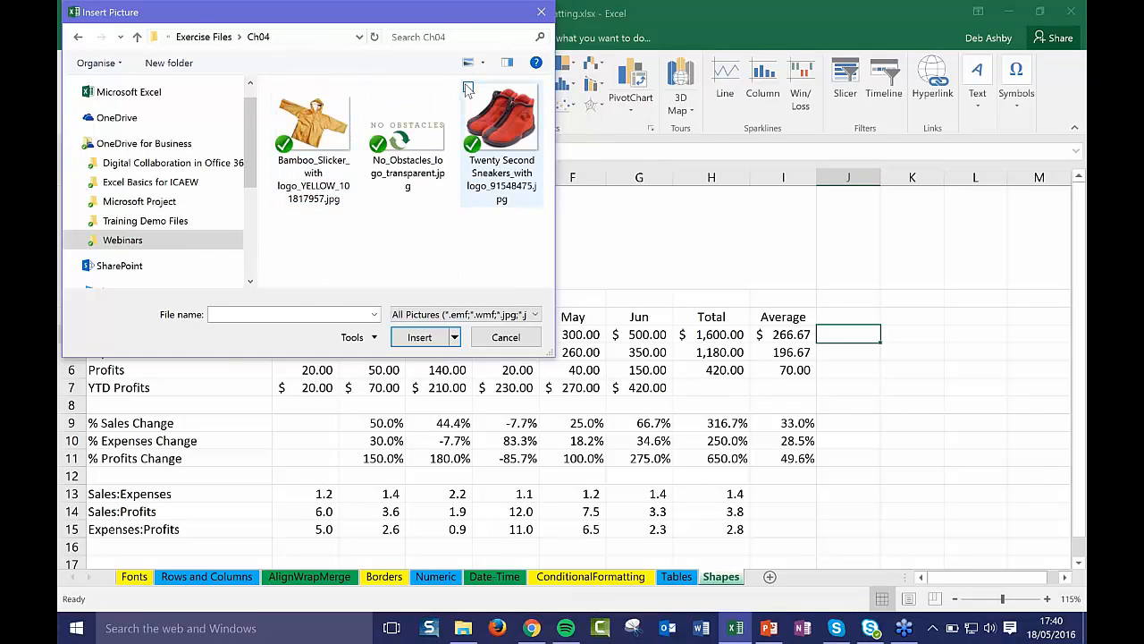
{"action": "left_click", "coordinate": [501, 120]}
{"action": "left_click", "coordinate": [419, 338]}
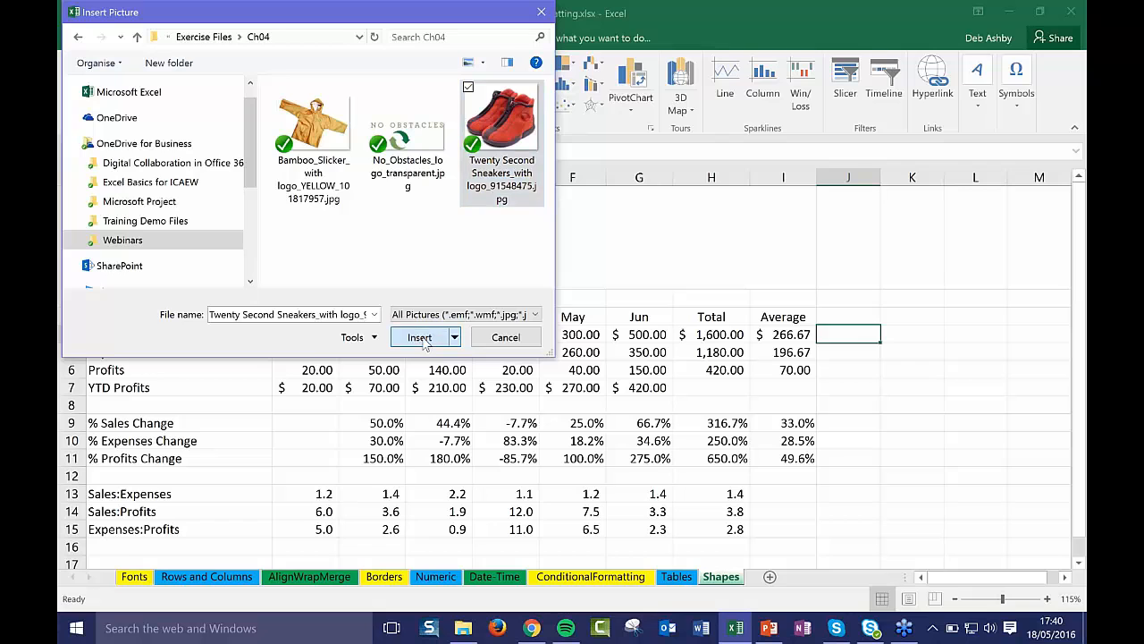
Shrink the sneakers picture to about 3.9 cm high and 4.2 cm wide and move it beside the Average column
{"action": "left_click_drag", "start_coordinate": [905, 387], "coordinate": [929, 285]}
{"action": "left_click_drag", "start_coordinate": [946, 386], "coordinate": [966, 438]}
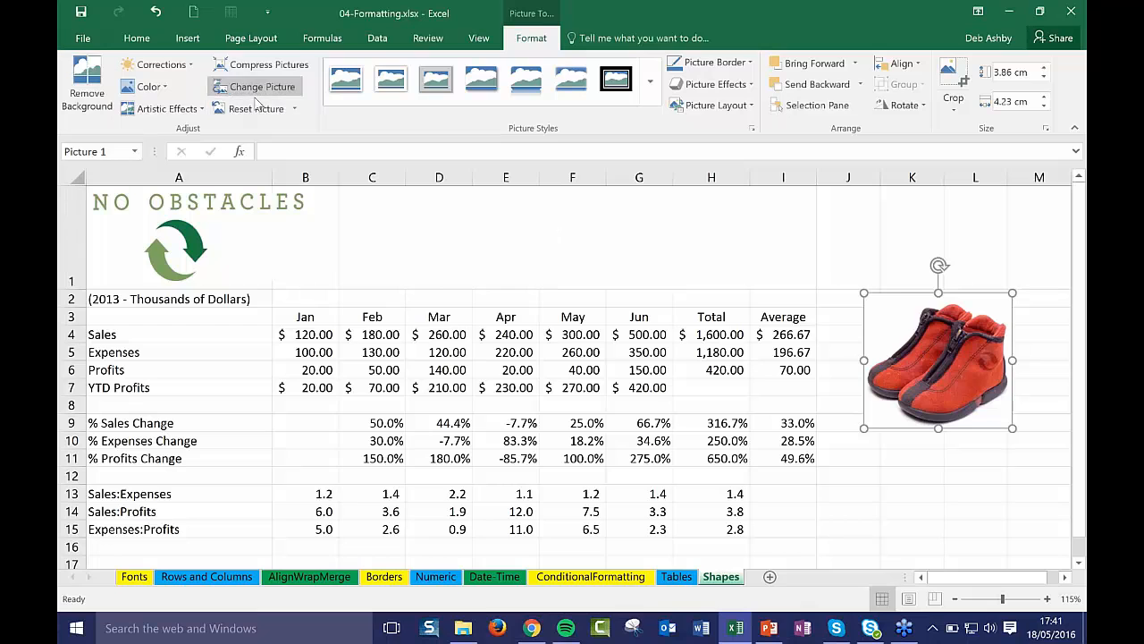
{"action": "left_click", "coordinate": [202, 110]}
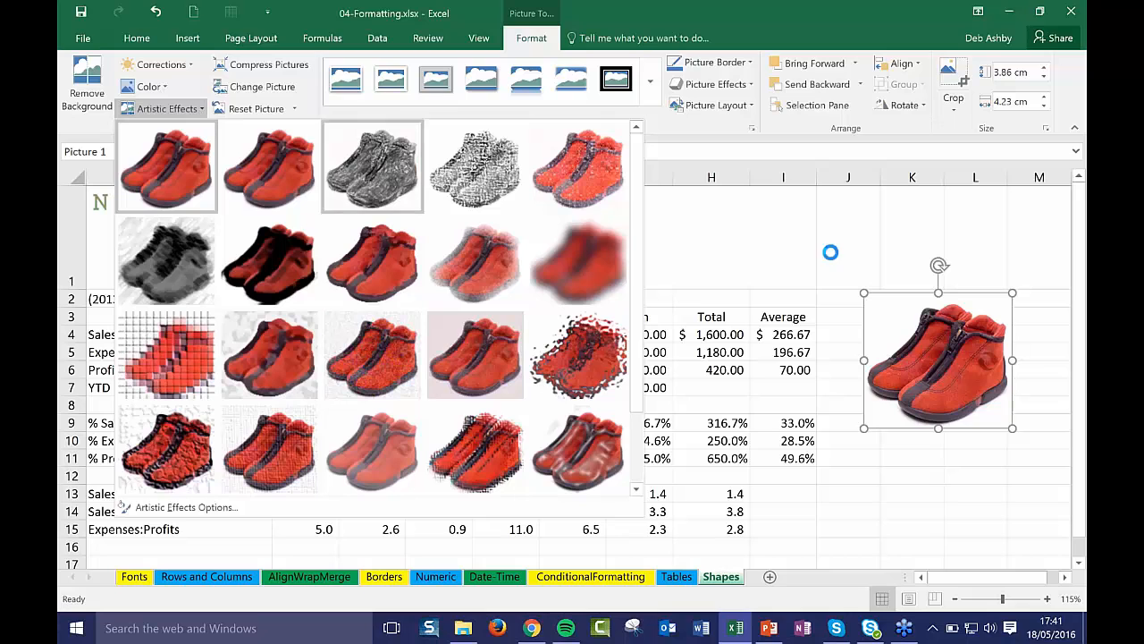
{"action": "left_click", "coordinate": [903, 347]}
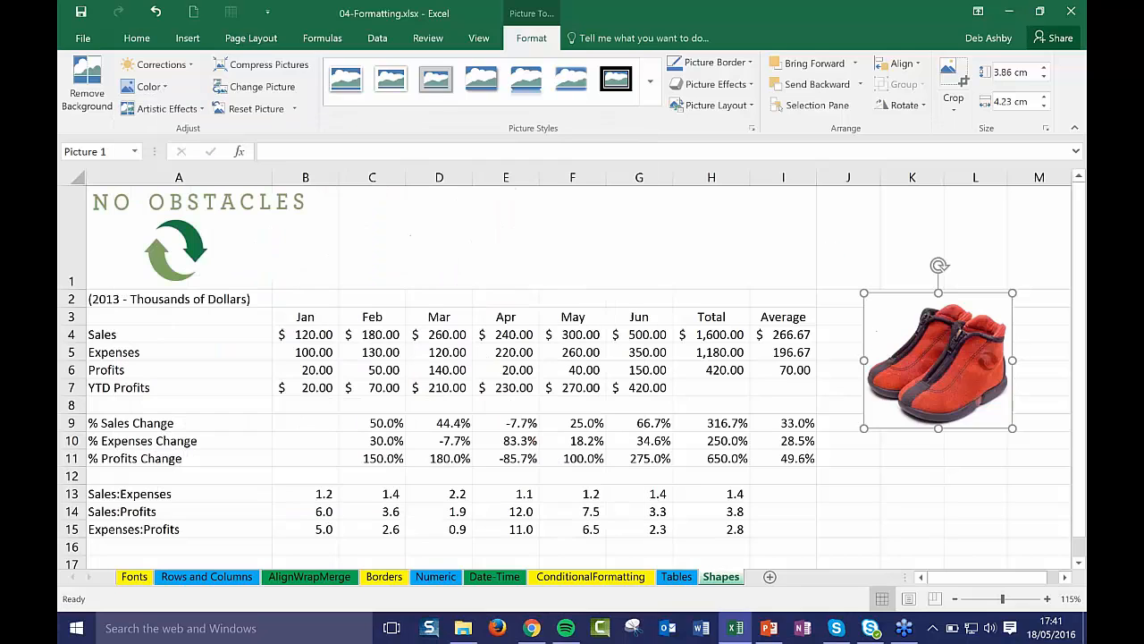
{"action": "left_click", "coordinate": [720, 84]}
{"action": "left_click", "coordinate": [905, 219]}
Enlarge the sneakers picture to about 4.3 cm high and 4.7 cm wide, then deselect it
{"action": "left_click_drag", "start_coordinate": [893, 307], "coordinate": [848, 278]}
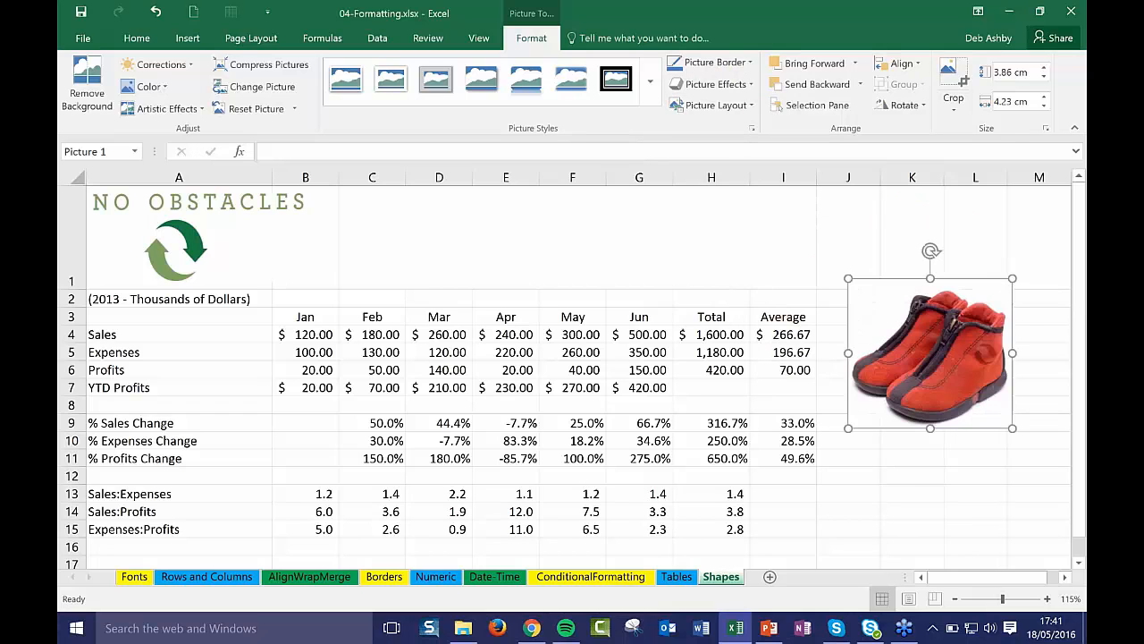
{"action": "left_click", "coordinate": [996, 465]}
{"action": "left_click", "coordinate": [932, 363]}
{"action": "left_click", "coordinate": [741, 224]}
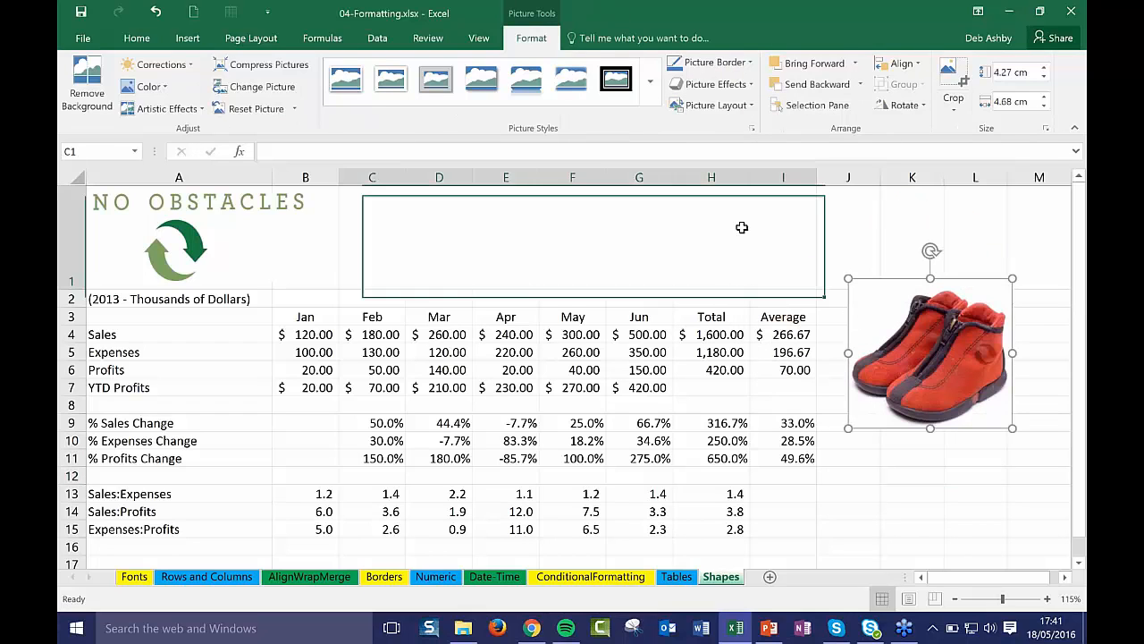
{"action": "left_click", "coordinate": [860, 243]}
{"action": "left_click", "coordinate": [191, 40]}
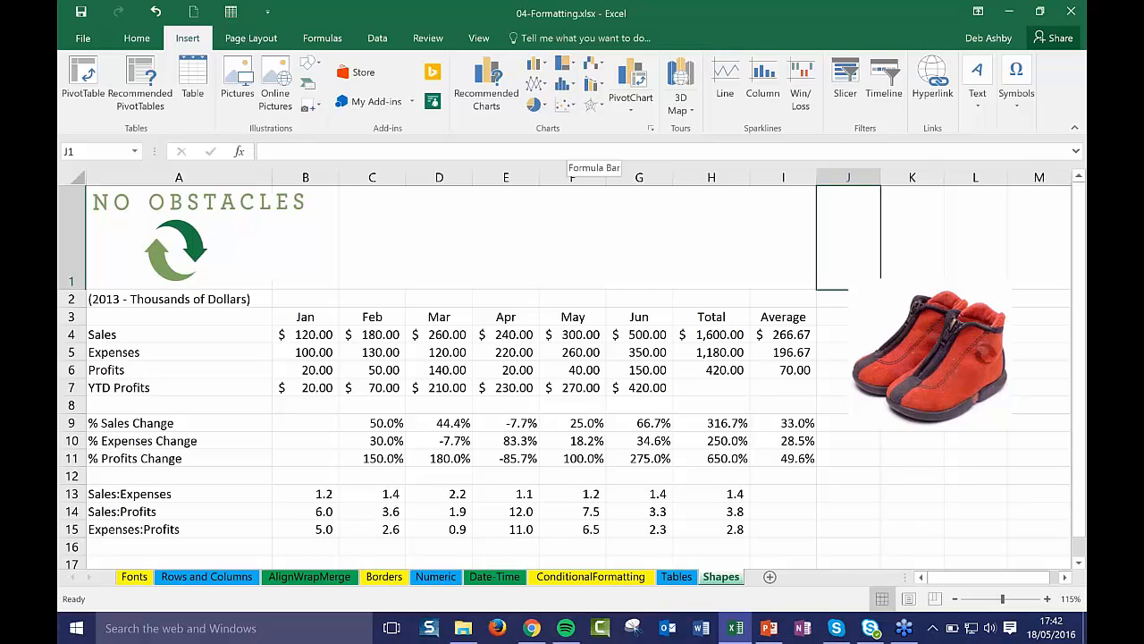
{"action": "left_click", "coordinate": [487, 351]}
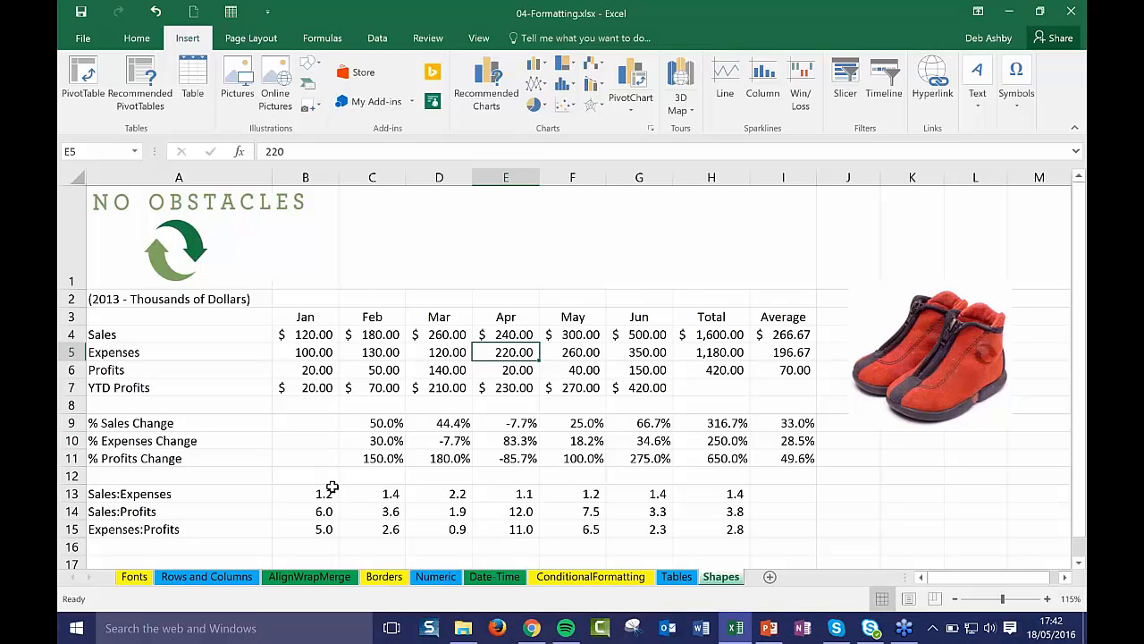
{"action": "left_click", "coordinate": [393, 338]}
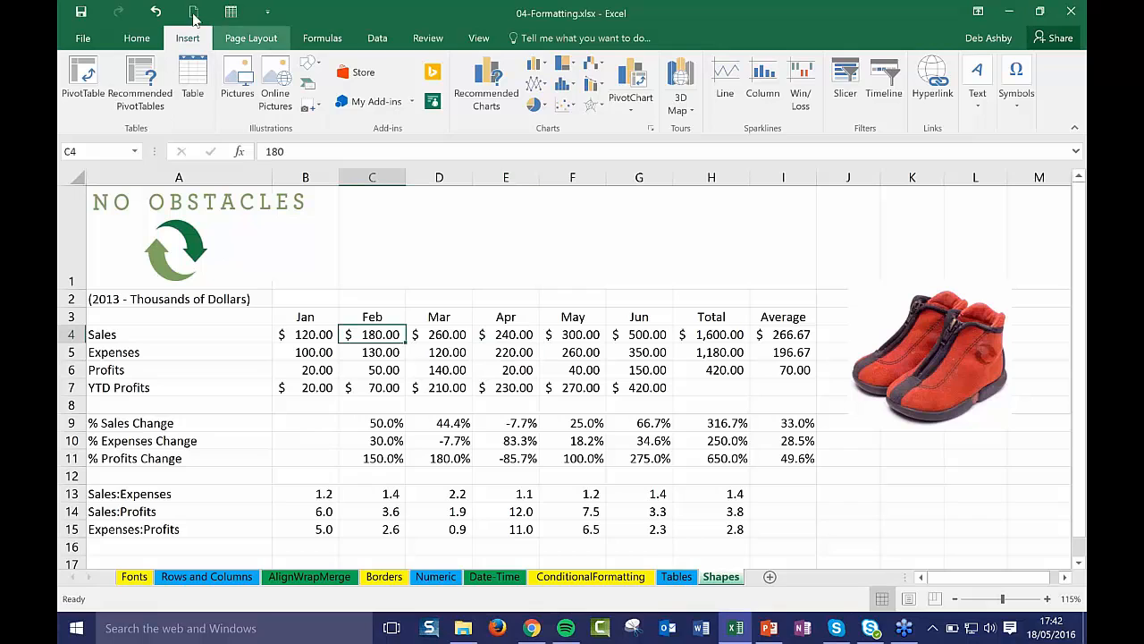
Review the page orientation, paper size and preset margin choices, and inspect the custom margin settings without changing them
{"action": "left_click", "coordinate": [251, 40]}
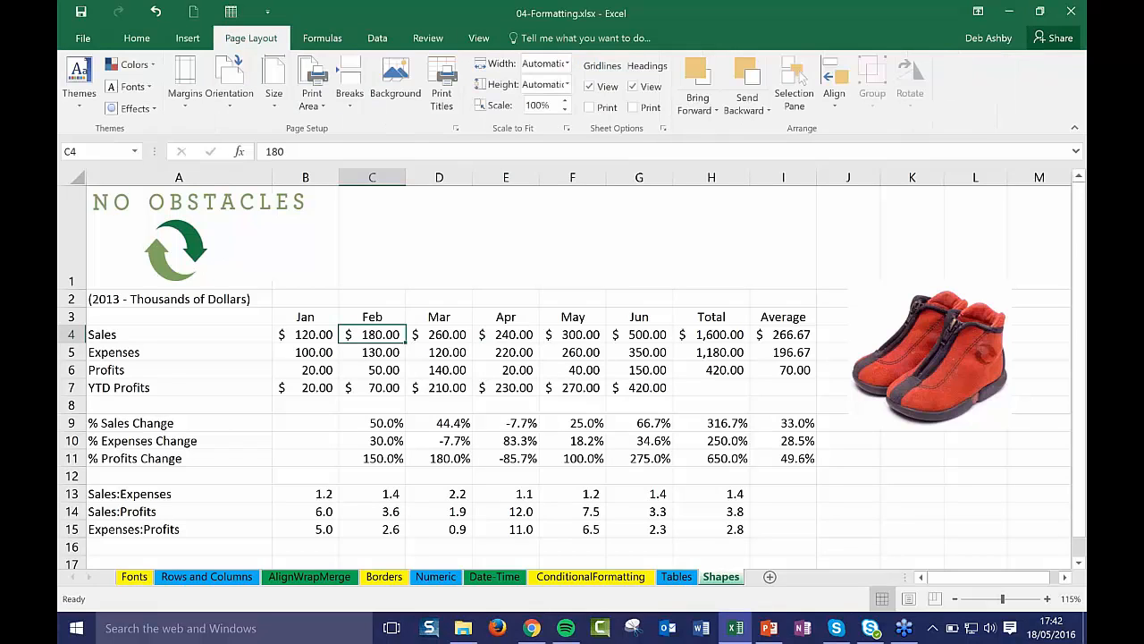
{"action": "left_click", "coordinate": [190, 96]}
{"action": "left_click", "coordinate": [229, 100]}
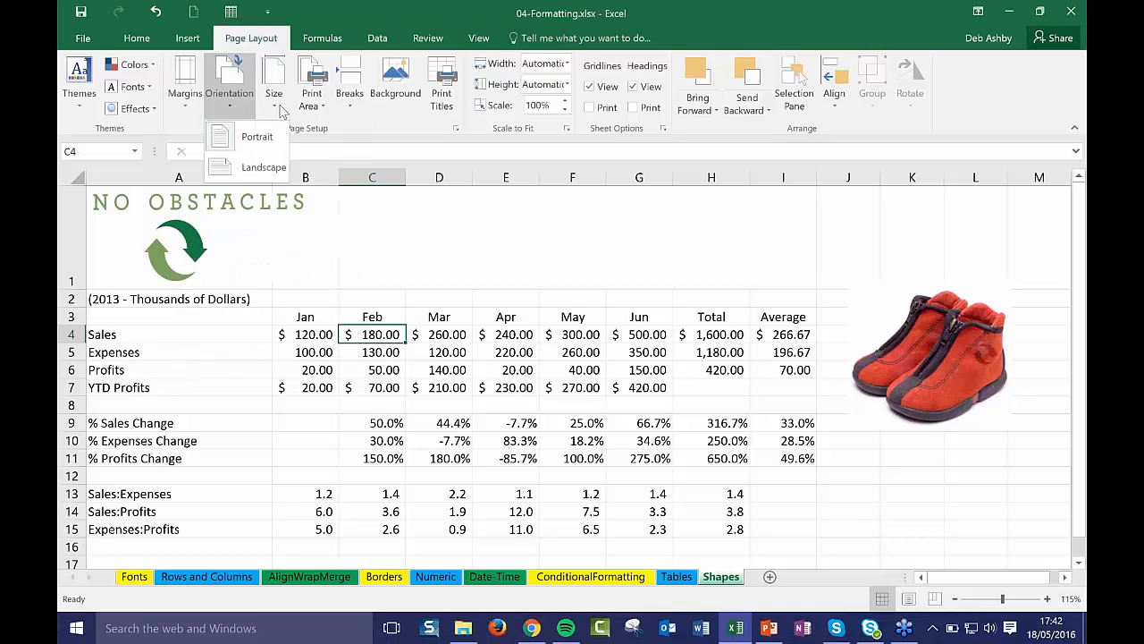
{"action": "left_click", "coordinate": [276, 98]}
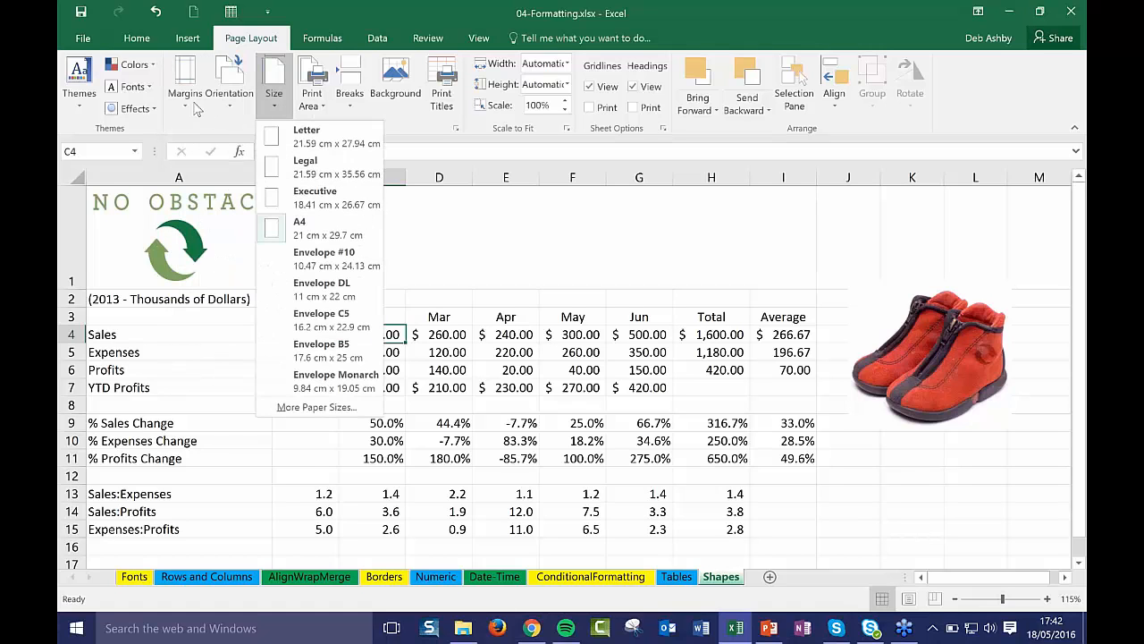
{"action": "left_click", "coordinate": [196, 108]}
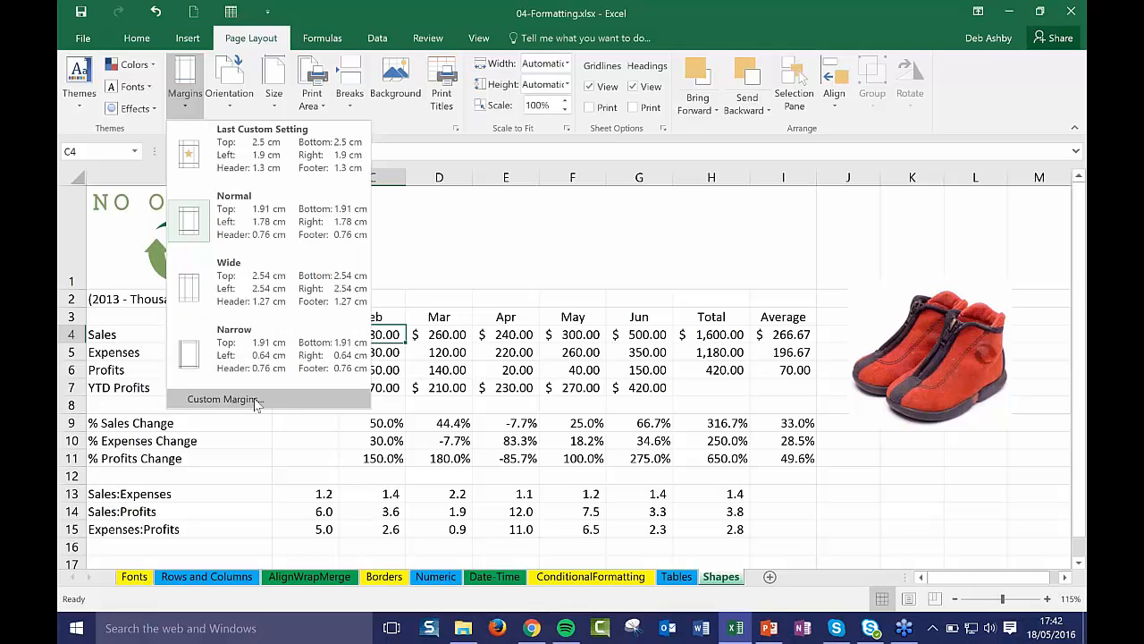
{"action": "left_click", "coordinate": [222, 398]}
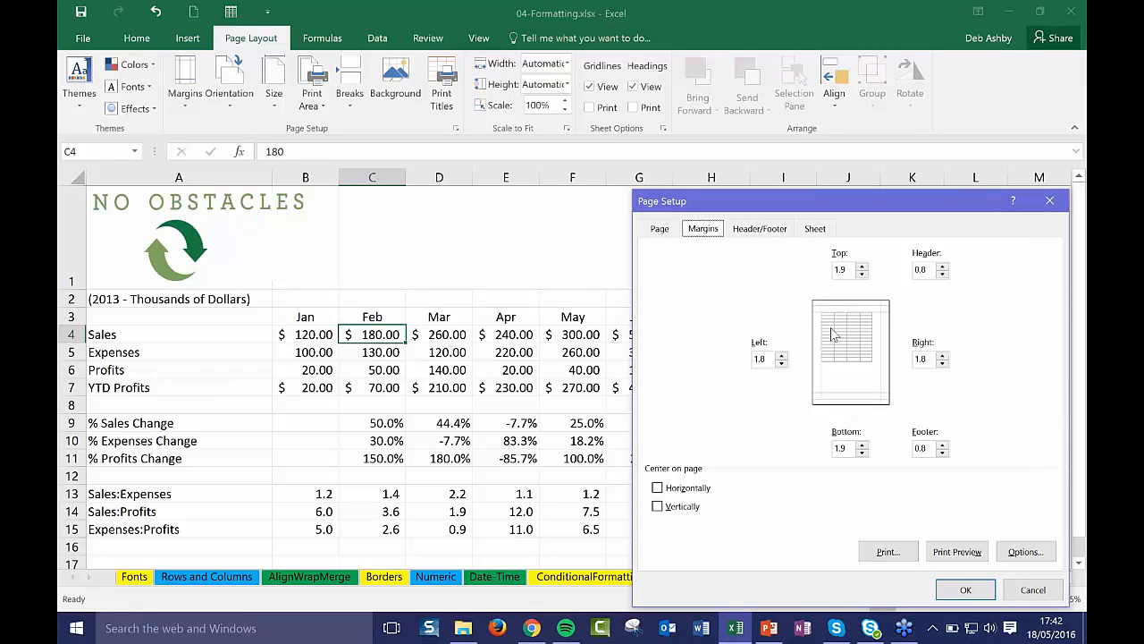
{"action": "left_click", "coordinate": [1050, 201]}
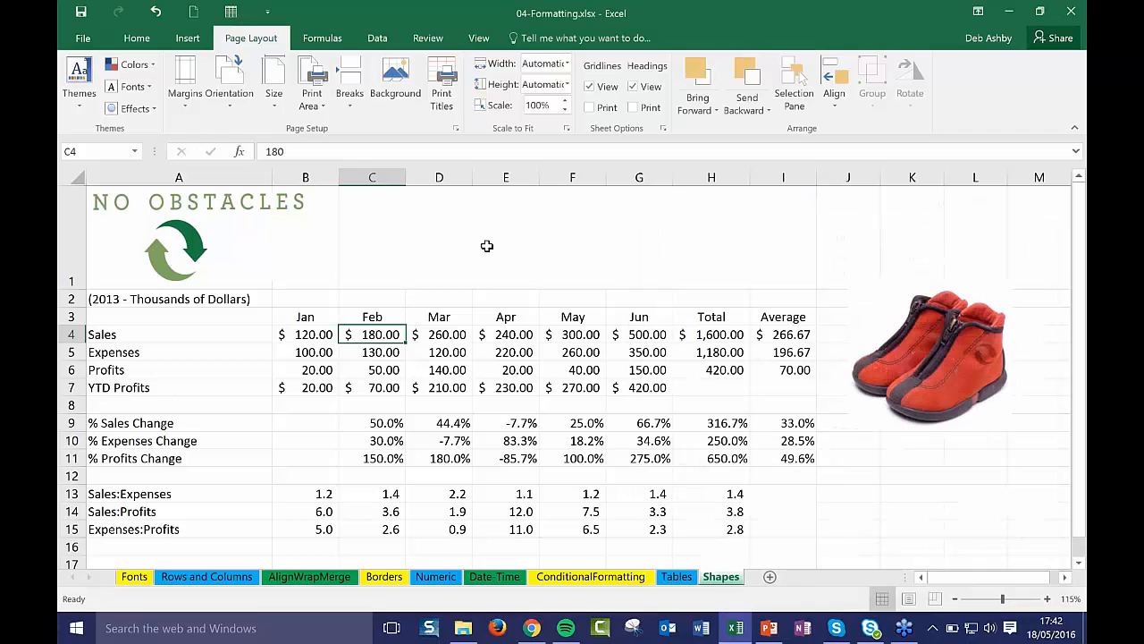
Look over the portrait and landscape choices and the available paper sizes again
{"action": "left_click", "coordinate": [229, 100]}
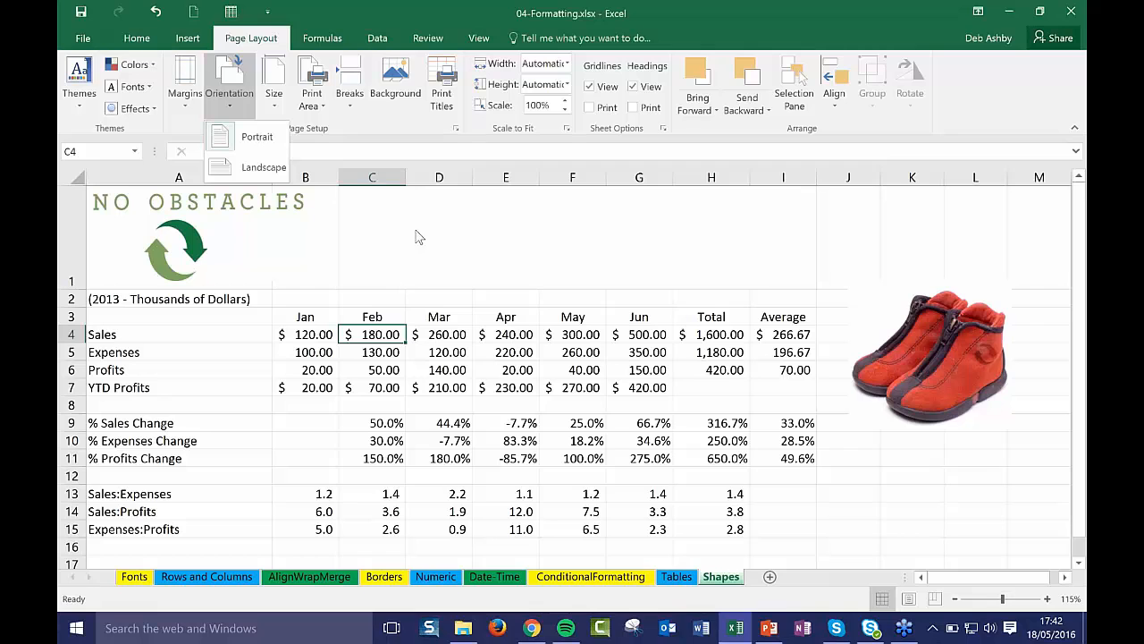
{"action": "left_click", "coordinate": [273, 102]}
{"action": "left_click", "coordinate": [271, 99]}
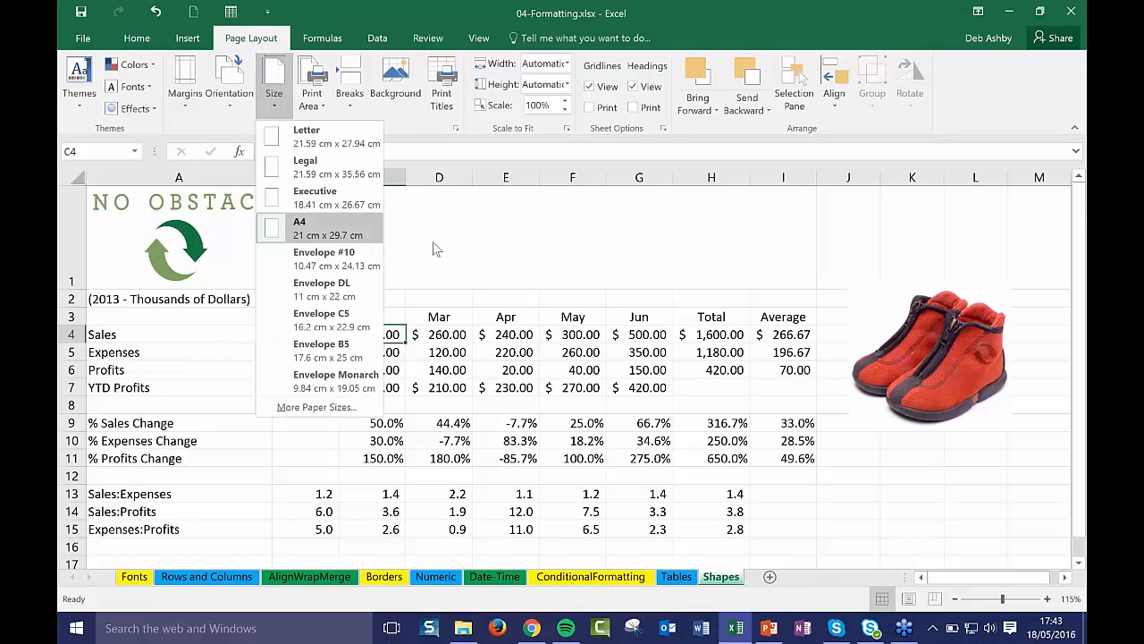
{"action": "left_click", "coordinate": [506, 249]}
Set the range B3:I7, from the Jan heading to the end of the YTD Profits row, as the print area
{"action": "left_click", "coordinate": [315, 105]}
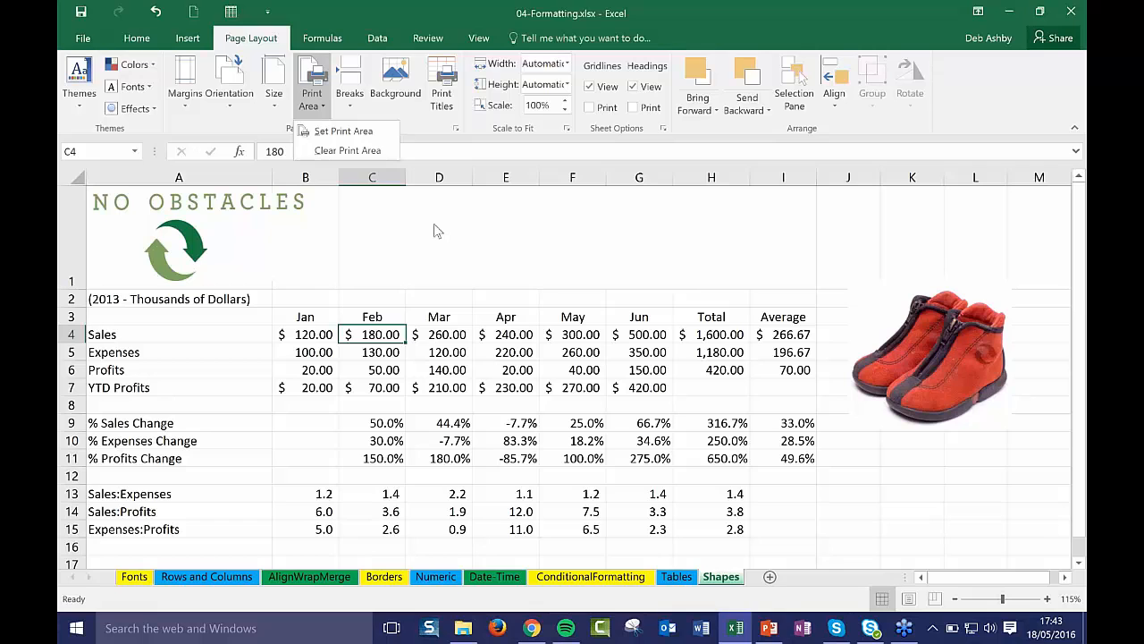
{"action": "left_click", "coordinate": [332, 332]}
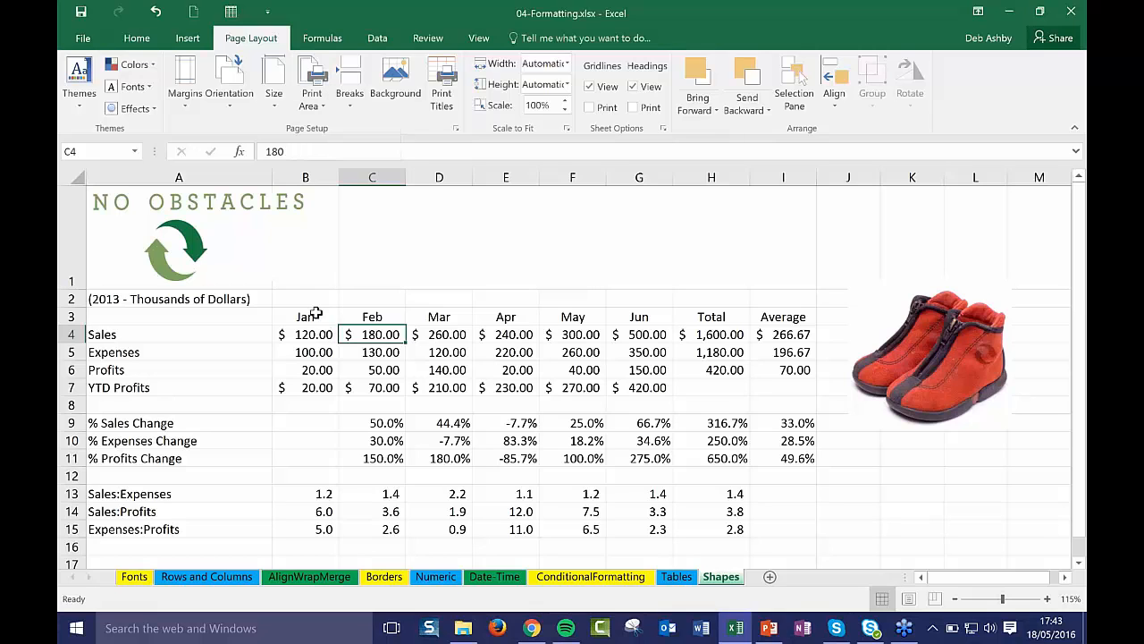
{"action": "left_click_drag", "start_coordinate": [316, 318], "coordinate": [805, 385]}
{"action": "left_click", "coordinate": [488, 334]}
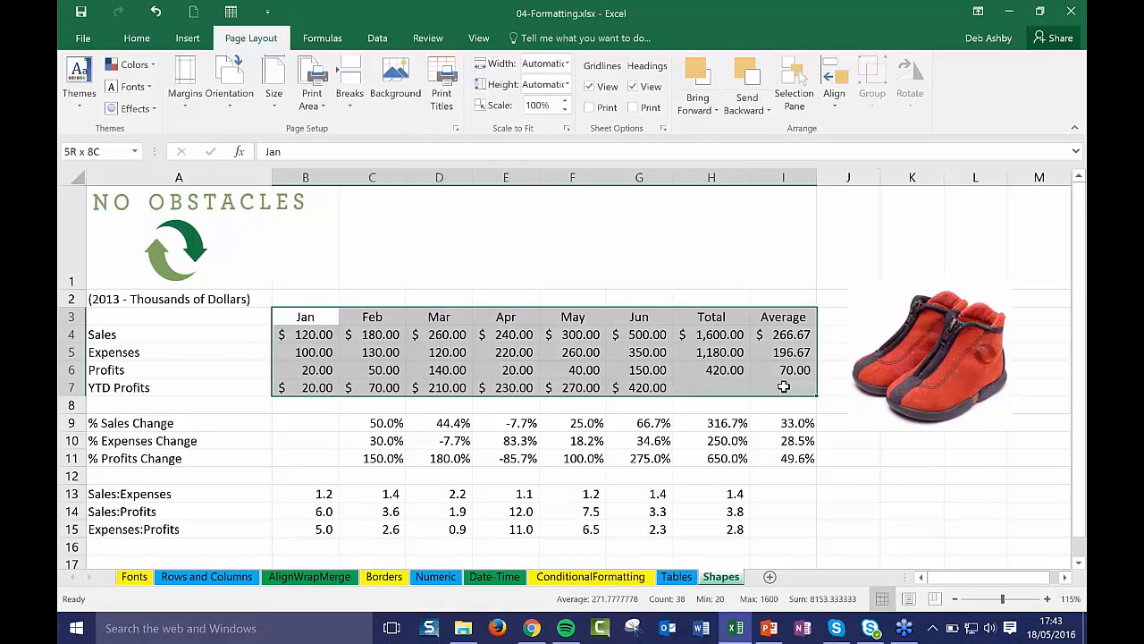
{"action": "left_click", "coordinate": [312, 98]}
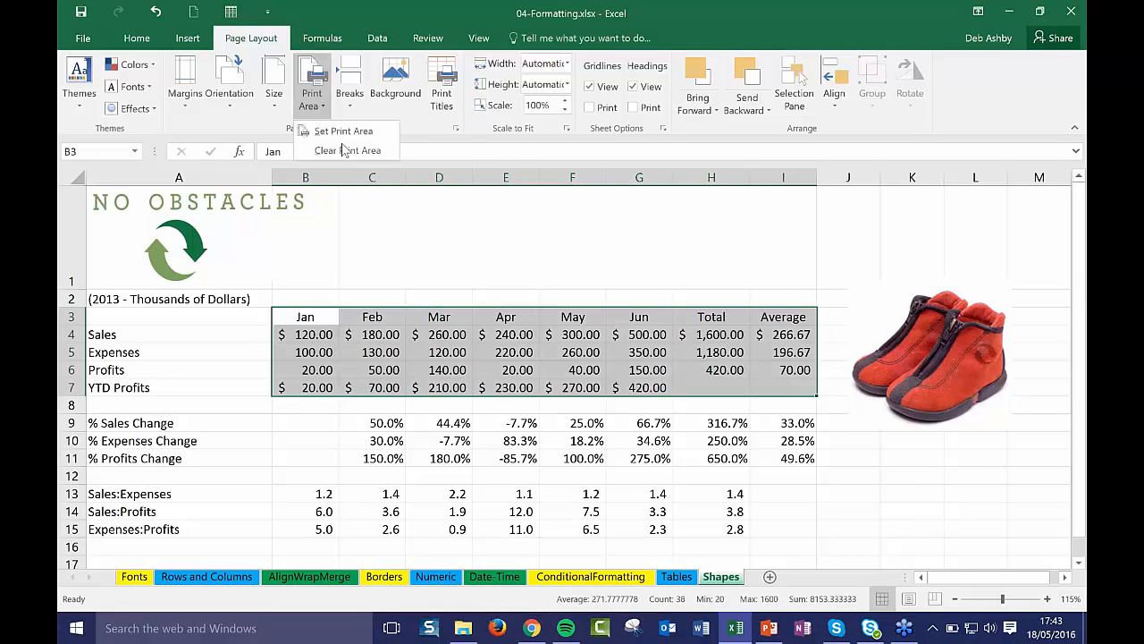
{"action": "left_click", "coordinate": [344, 131]}
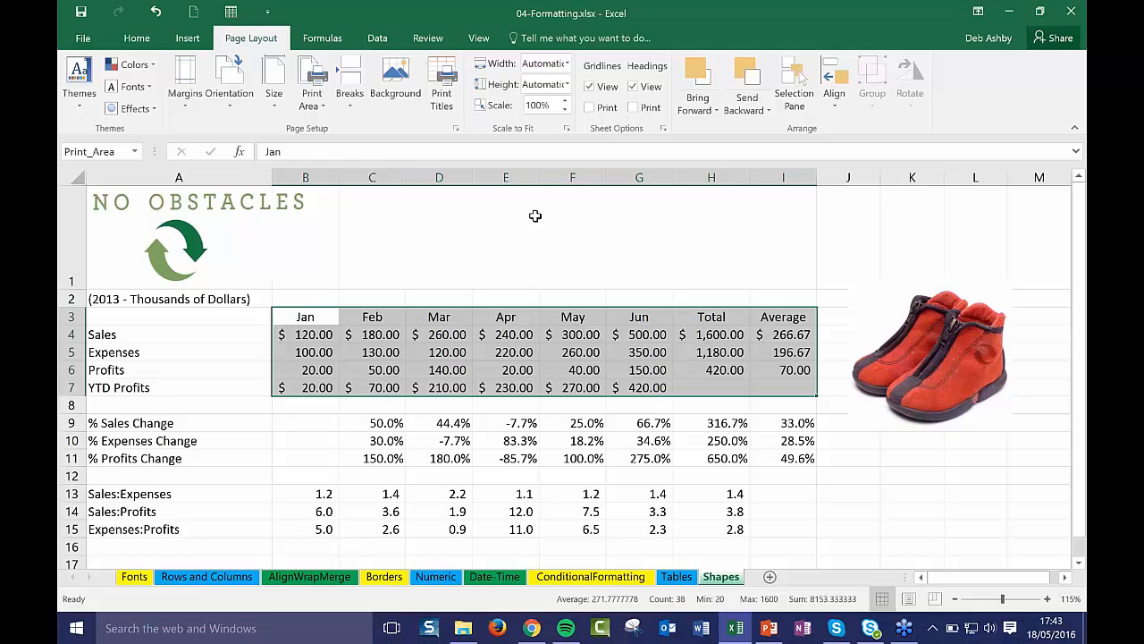
Check the print preview of the defined print area, then return to the worksheet
{"action": "left_click", "coordinate": [81, 41]}
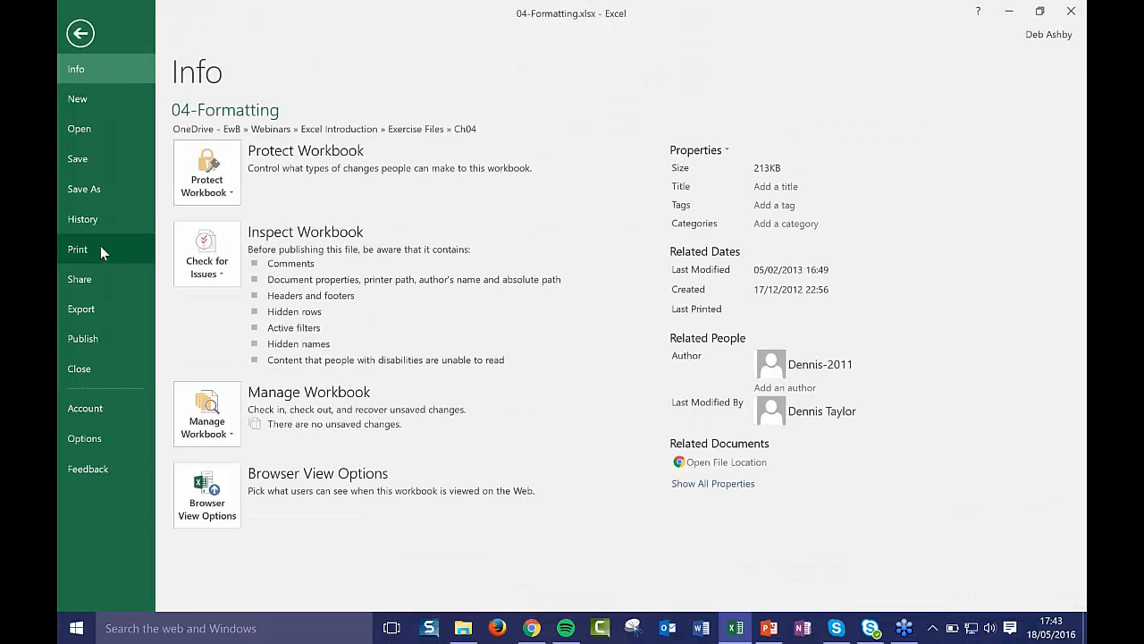
{"action": "left_click", "coordinate": [100, 247]}
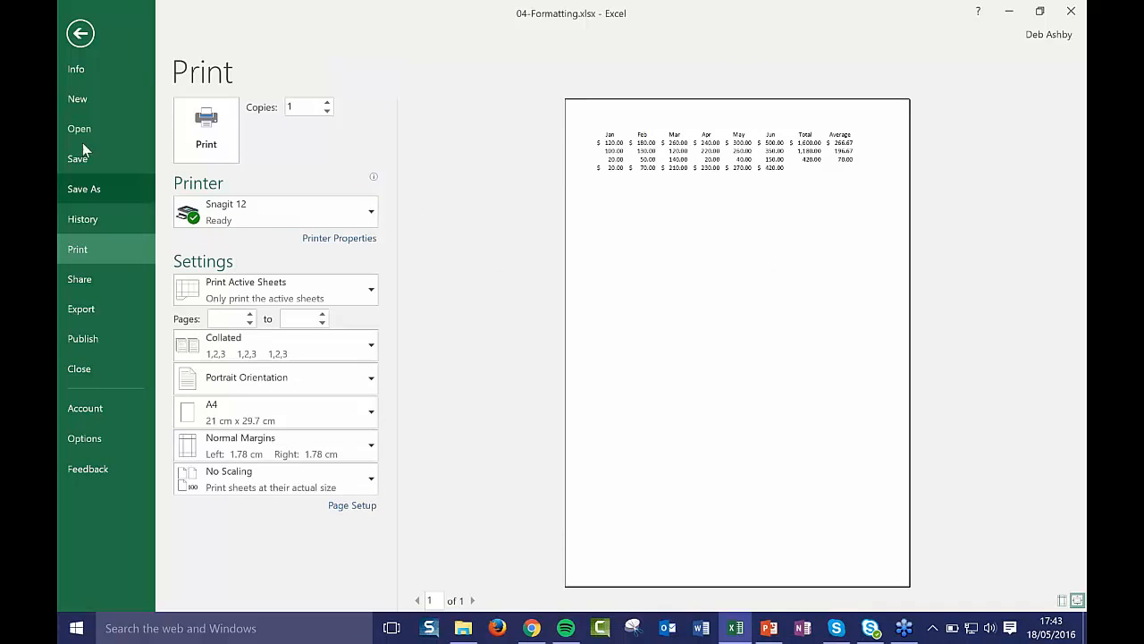
{"action": "left_click", "coordinate": [79, 34]}
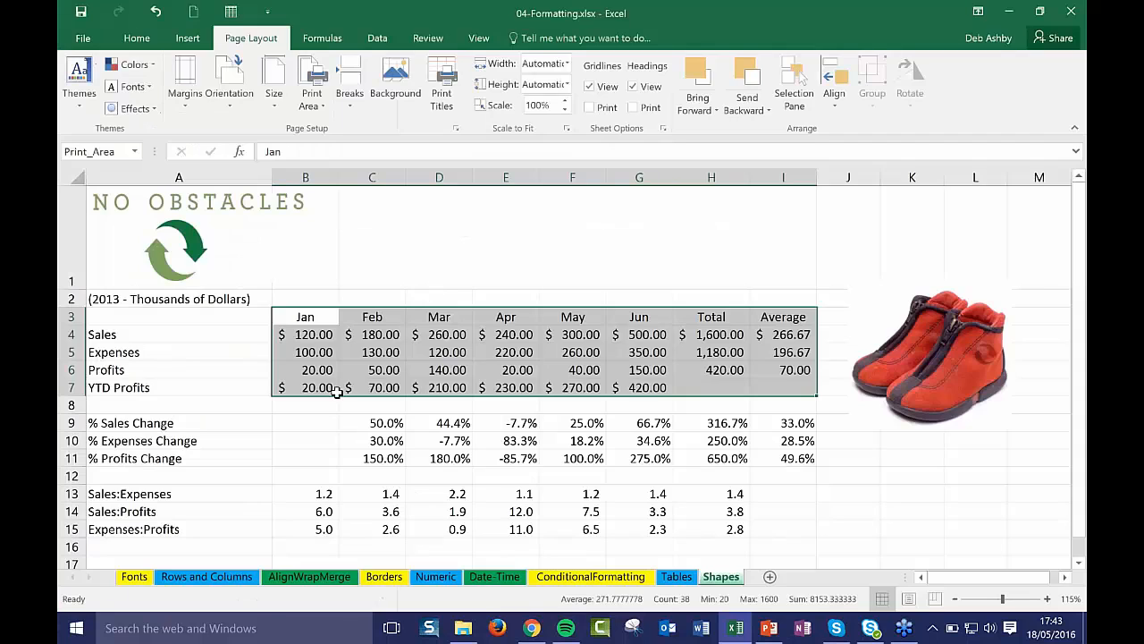
Clear the print area from the Shapes sheet and deselect the range
{"action": "left_click", "coordinate": [323, 100]}
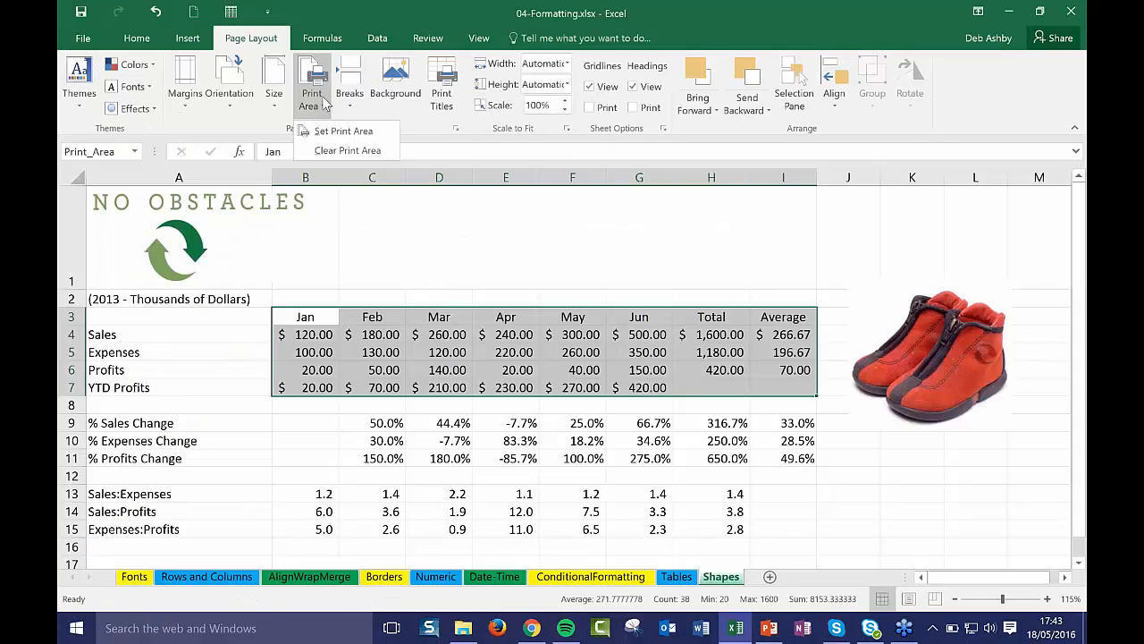
{"action": "left_click", "coordinate": [335, 148]}
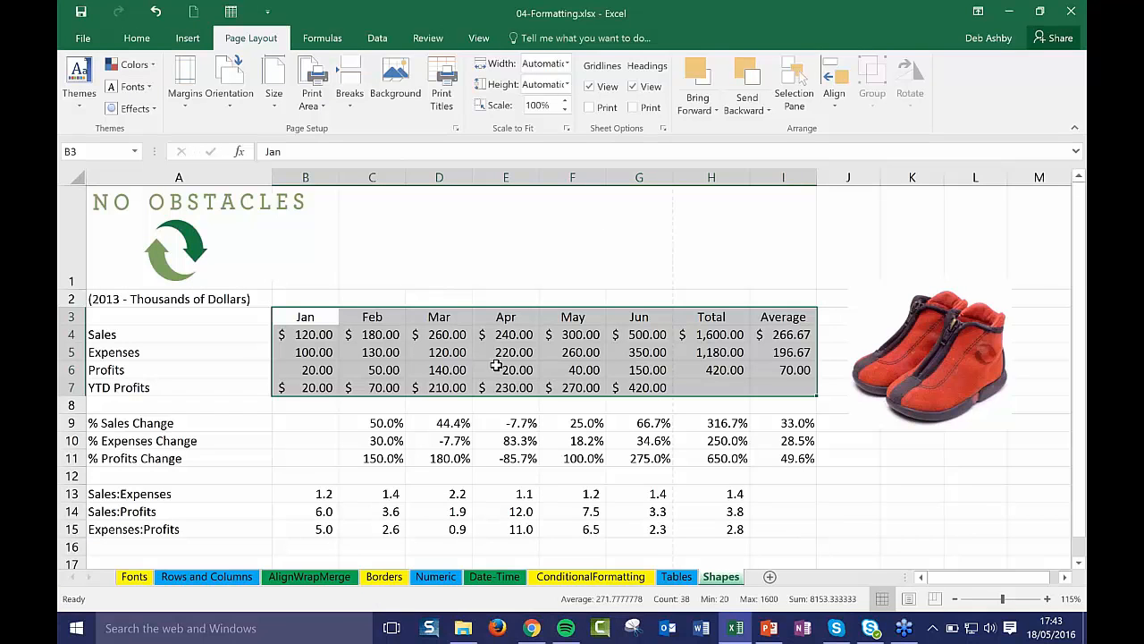
{"action": "left_click", "coordinate": [528, 273]}
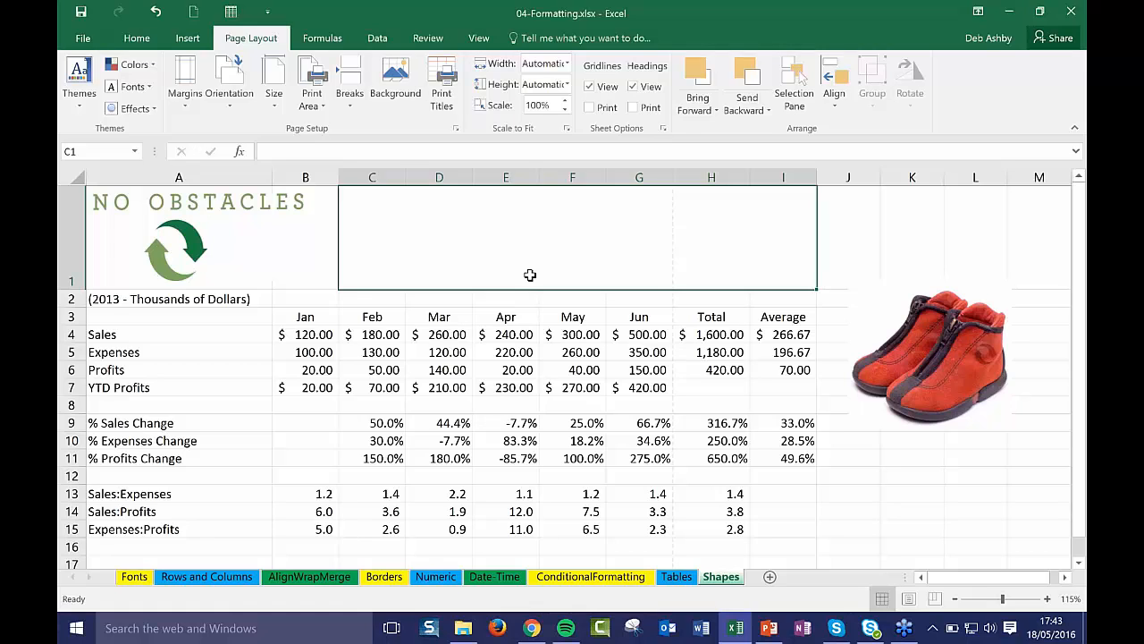
{"action": "left_click", "coordinate": [517, 381]}
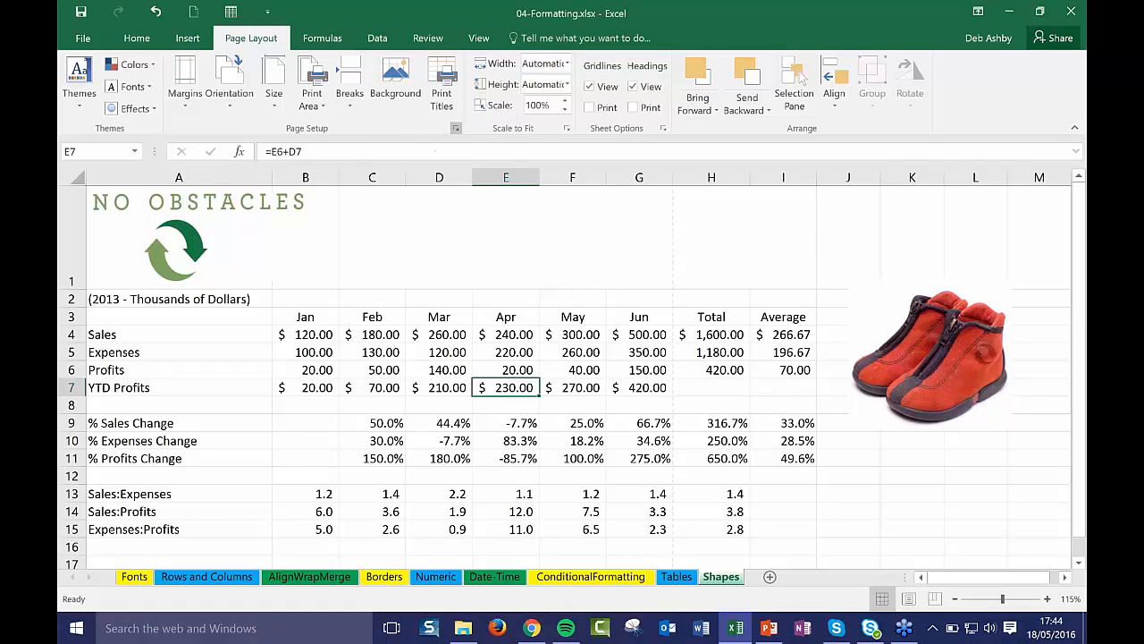
Inspect the margin and header/footer settings in Page Setup, then cancel without changes
{"action": "left_click", "coordinate": [455, 128]}
{"action": "left_click", "coordinate": [702, 228]}
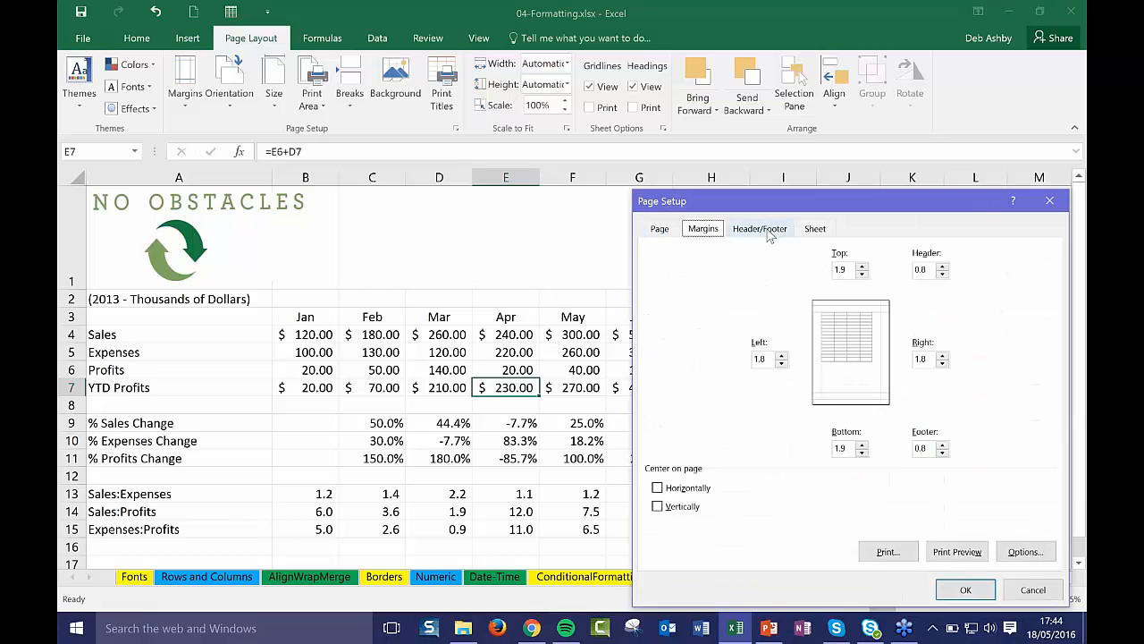
{"action": "left_click", "coordinate": [760, 229]}
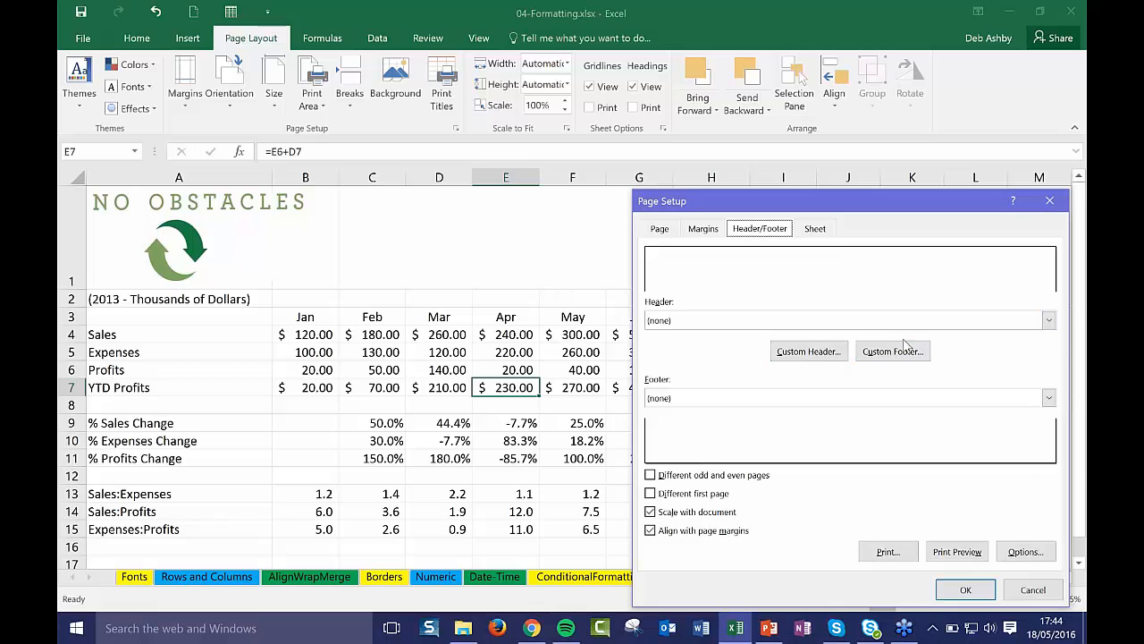
{"action": "left_click", "coordinate": [1033, 590]}
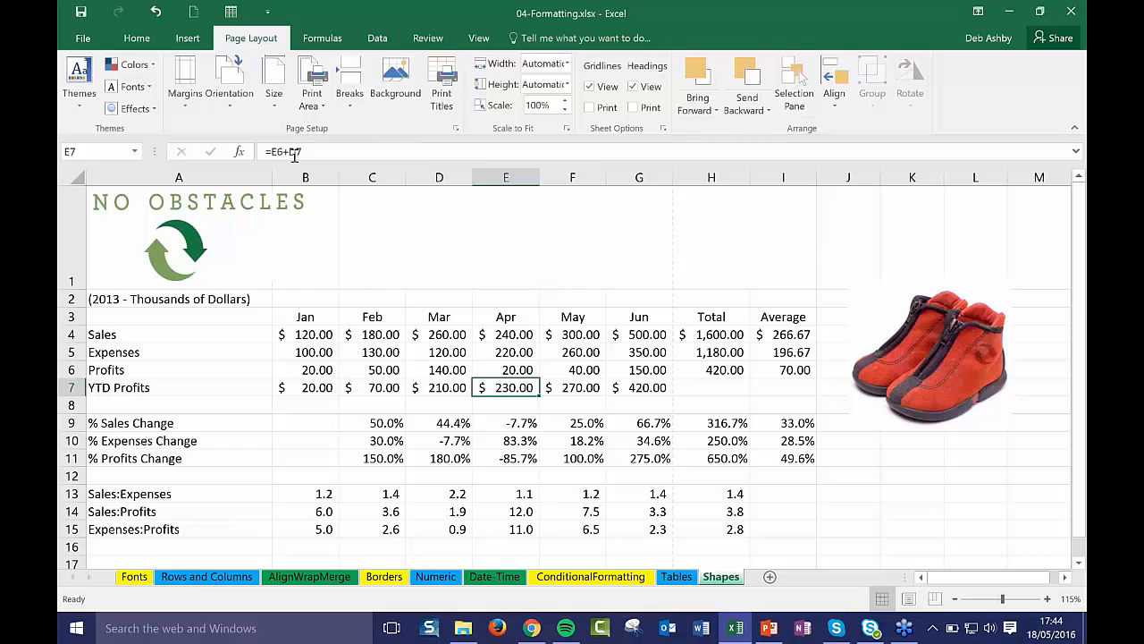
Preview the whole Shapes sheet for printing and review the choices for what to print, then return to the worksheet
{"action": "left_click", "coordinate": [85, 39]}
{"action": "left_click", "coordinate": [85, 250]}
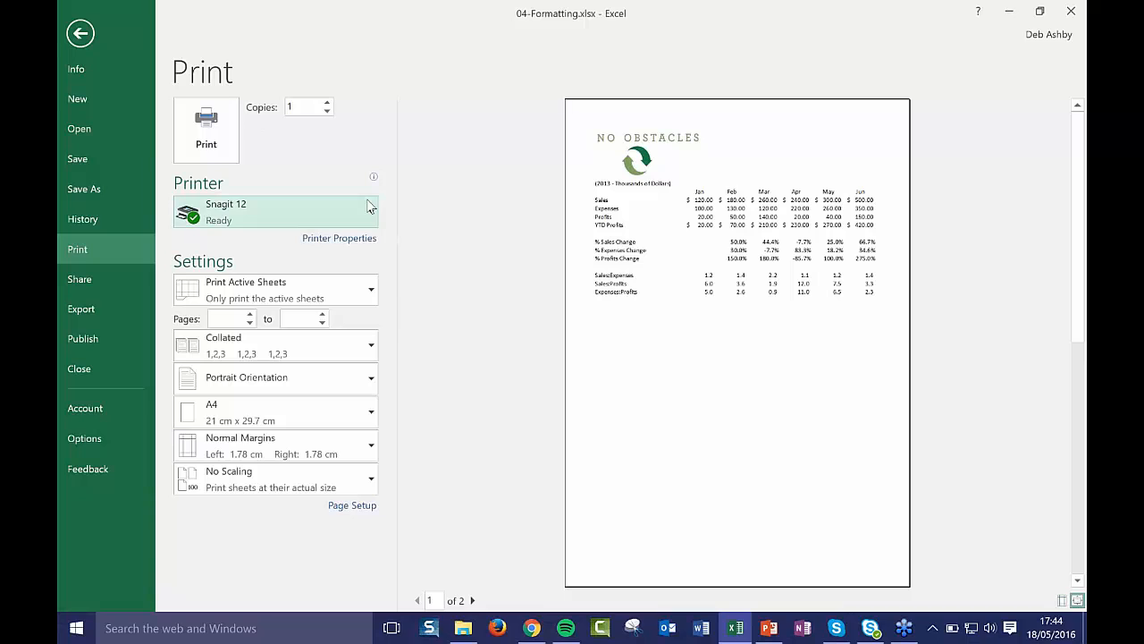
{"action": "mouse_move", "coordinate": [369, 207]}
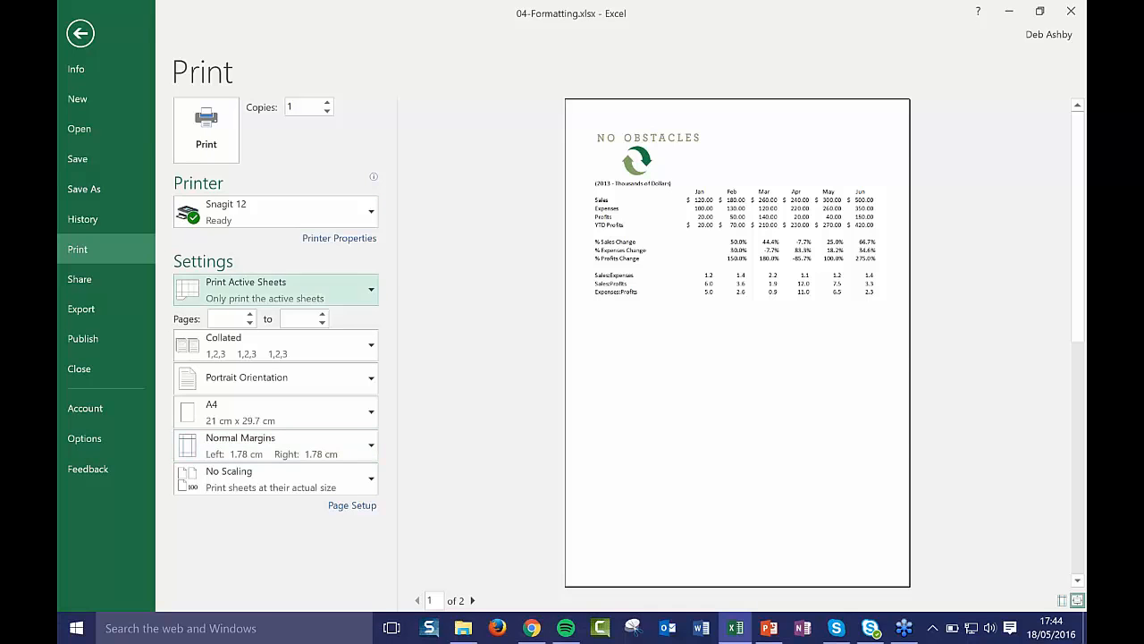
{"action": "left_click", "coordinate": [370, 290]}
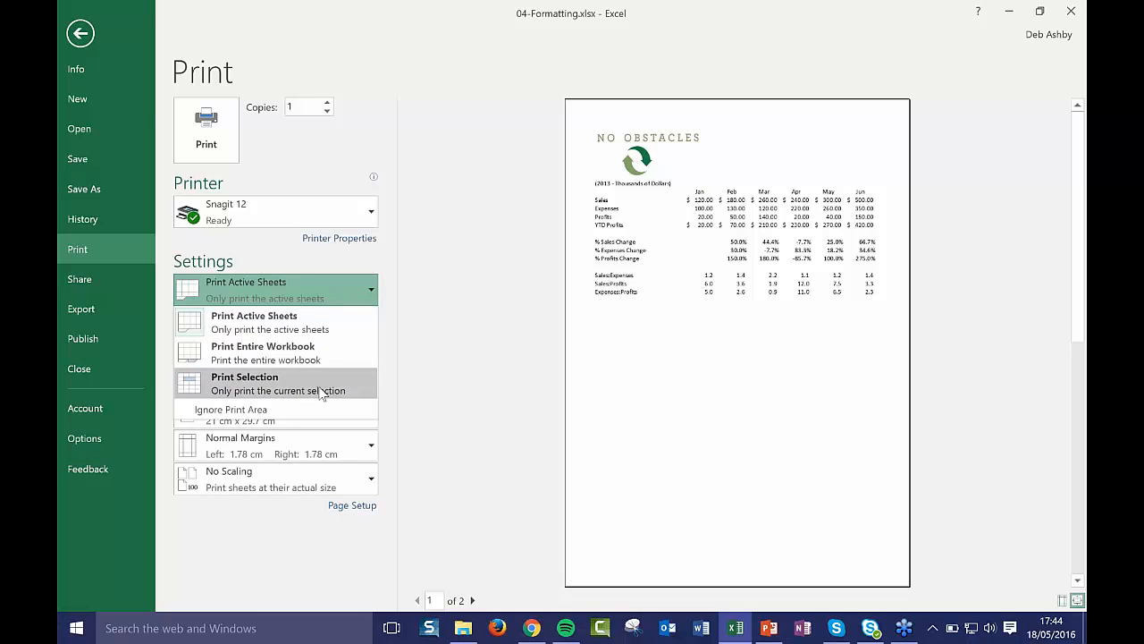
{"action": "left_click", "coordinate": [467, 330]}
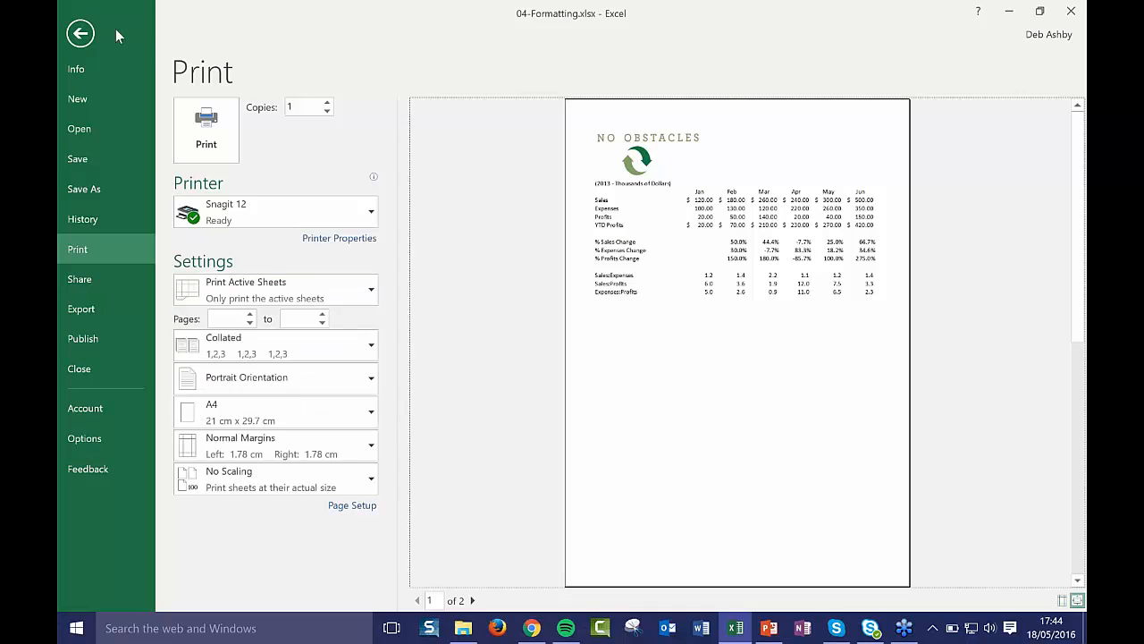
{"action": "left_click", "coordinate": [81, 34]}
Select the Jan and Feb figures in B4:C7 and set printing to Print Selection
{"action": "left_click", "coordinate": [430, 353]}
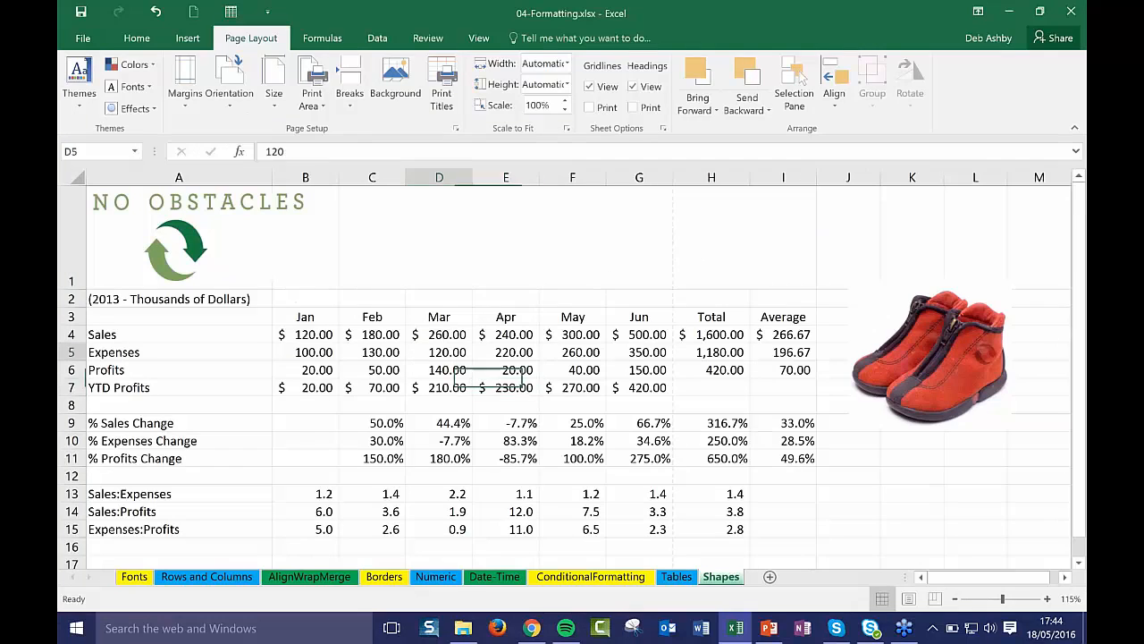
{"action": "left_click_drag", "start_coordinate": [301, 334], "coordinate": [390, 391]}
{"action": "left_click", "coordinate": [82, 37]}
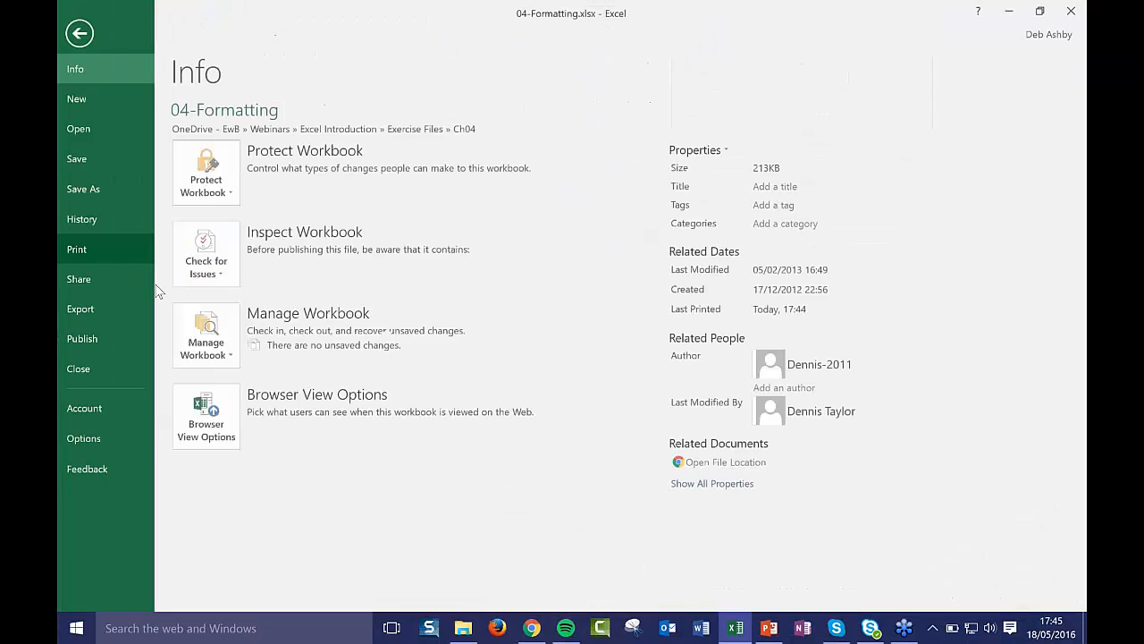
{"action": "left_click", "coordinate": [85, 252]}
{"action": "left_click", "coordinate": [286, 288]}
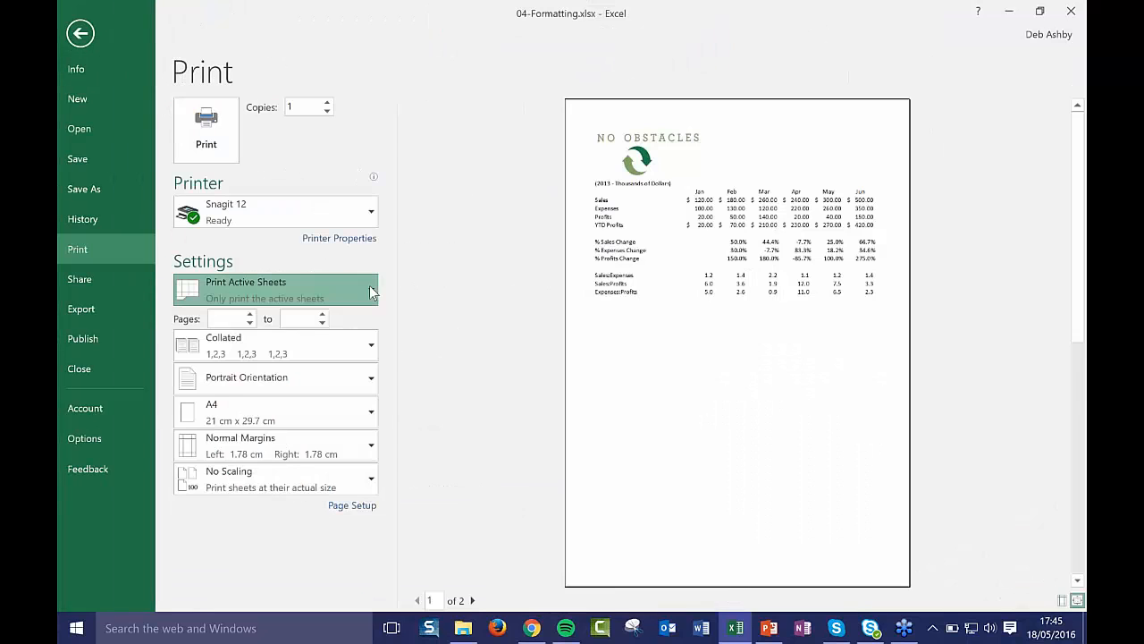
{"action": "left_click", "coordinate": [251, 383]}
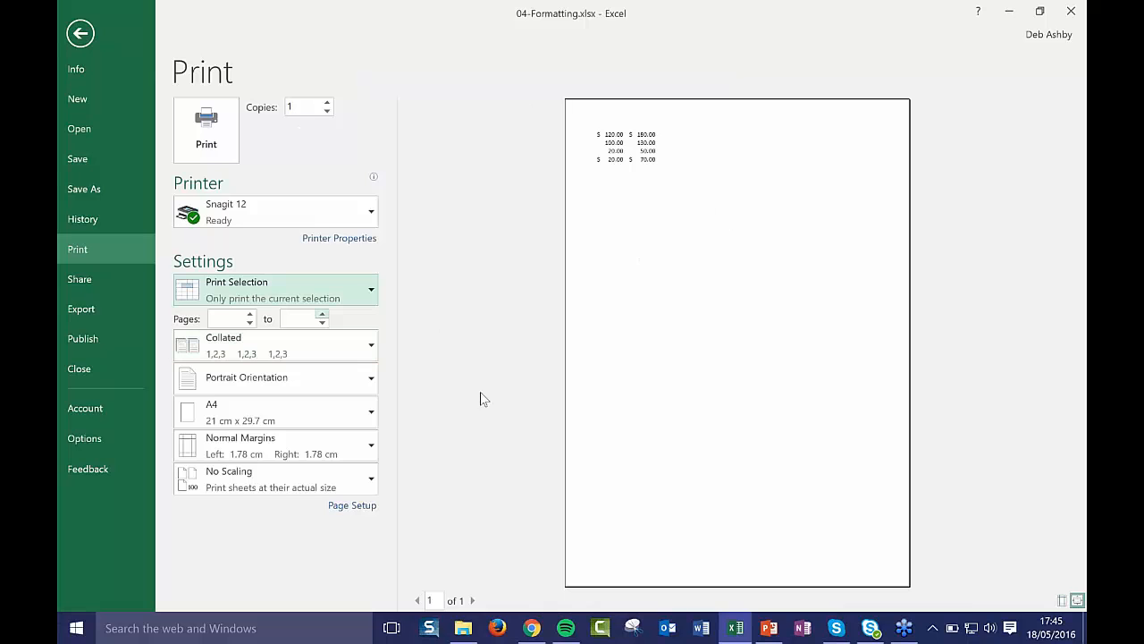
{"action": "left_click", "coordinate": [503, 248]}
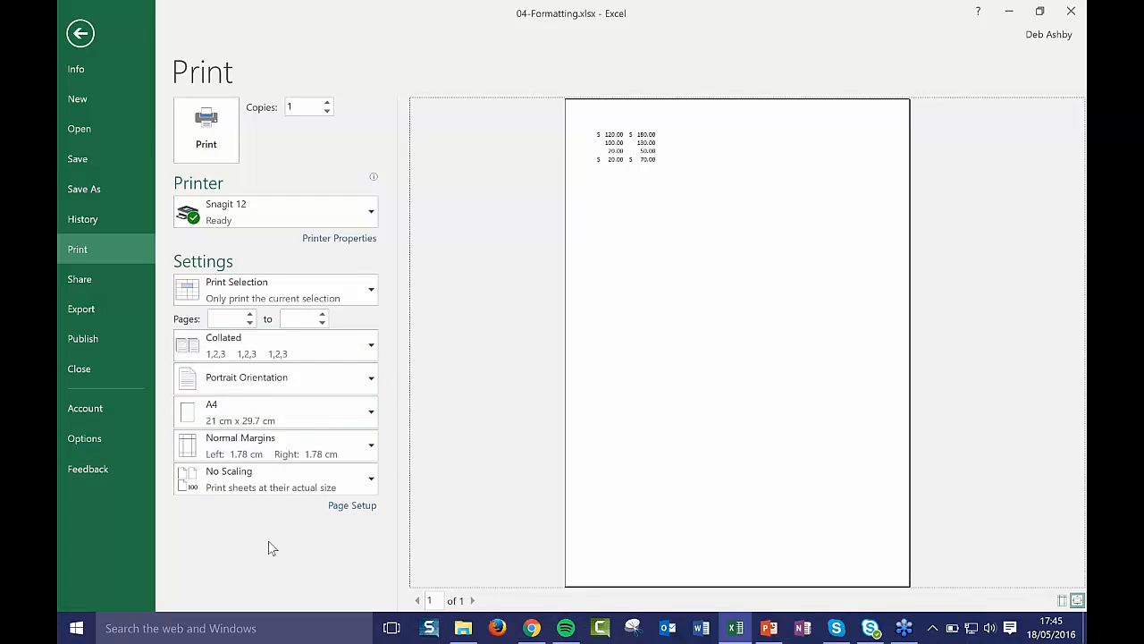
Inspect the orientation and scaling options in Page Setup from the print view, close it and return to the worksheet
{"action": "left_click", "coordinate": [351, 506]}
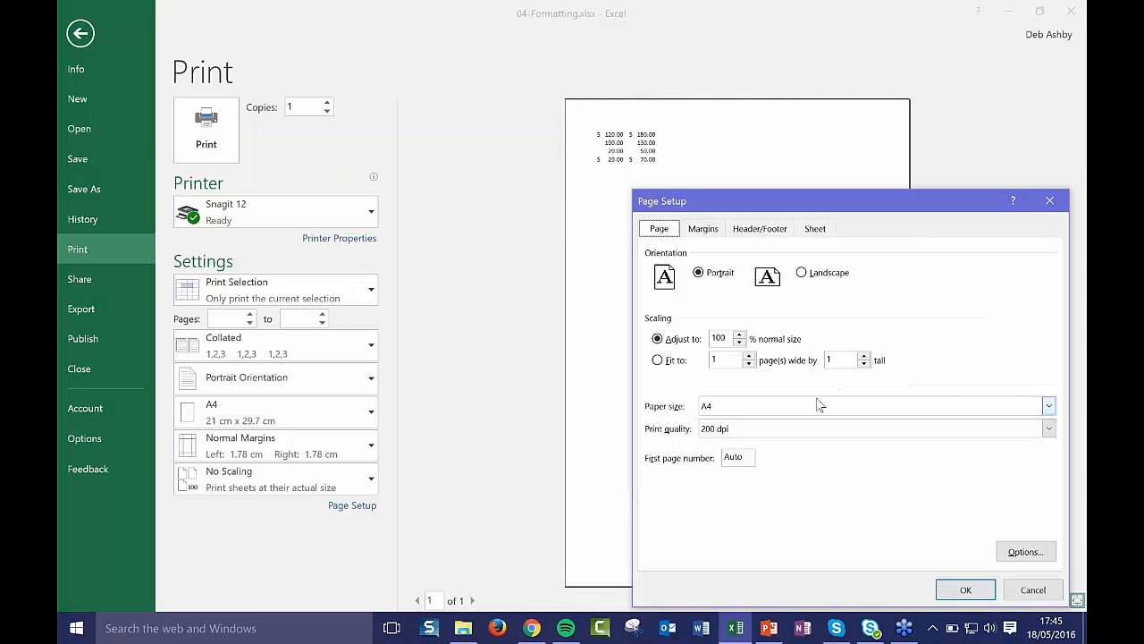
{"action": "left_click", "coordinate": [1050, 202]}
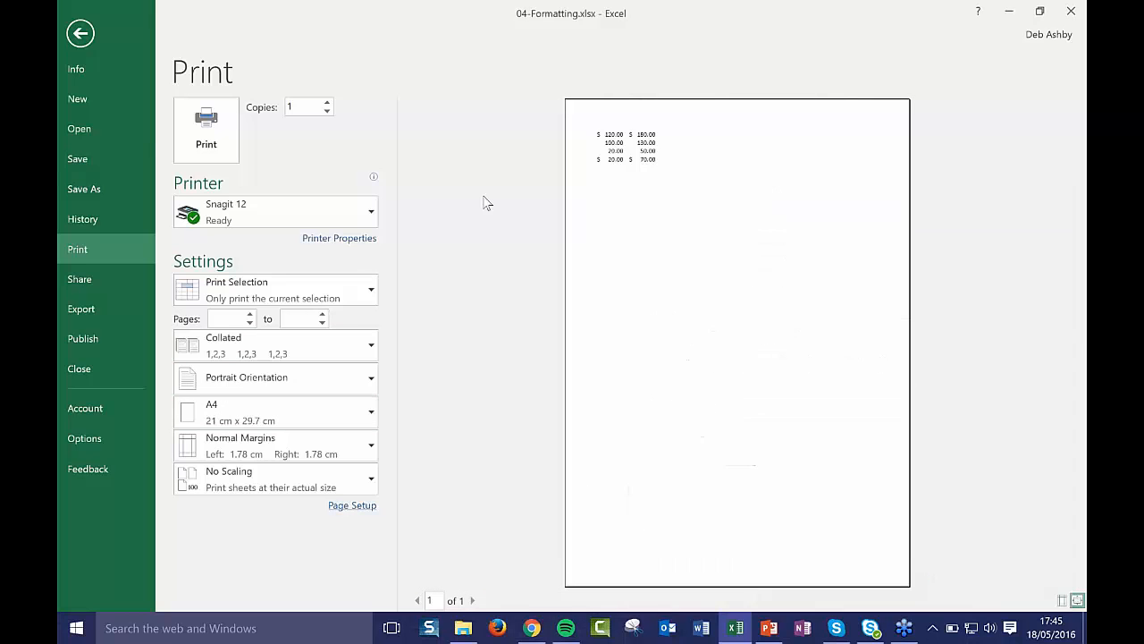
{"action": "left_click", "coordinate": [80, 40]}
{"action": "left_click", "coordinate": [485, 363]}
{"action": "left_click", "coordinate": [608, 460]}
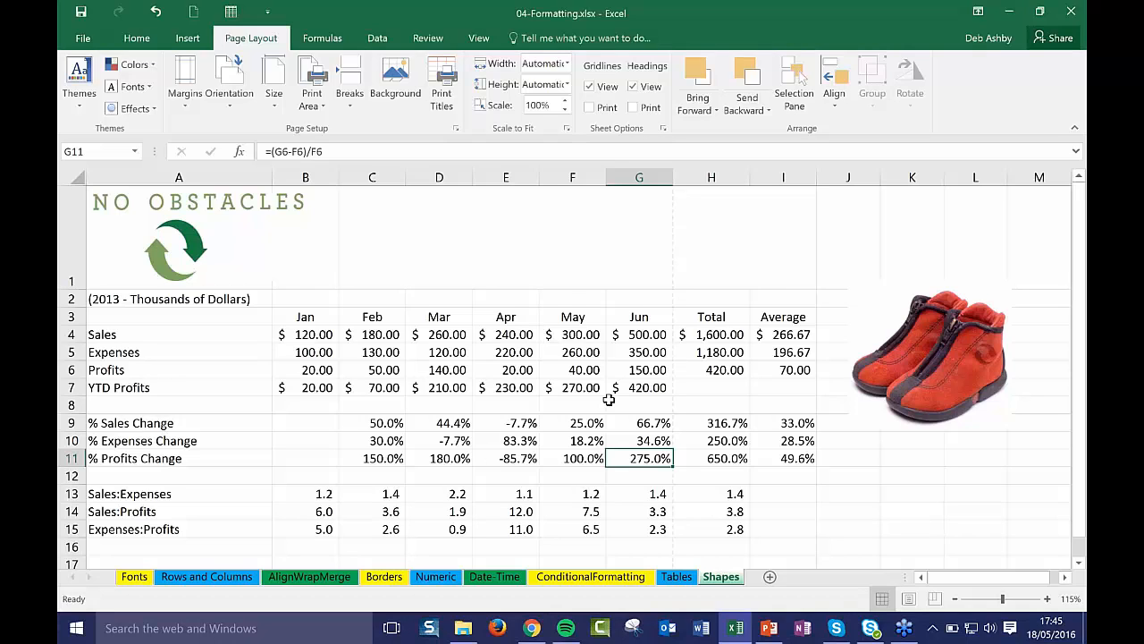
{"action": "key", "text": "XF86AudioLowerVolume"}
{"action": "key", "text": "XF86AudioLowerVolume"}
{"action": "key", "text": "XF86AudioLowerVolume"}
{"action": "key", "text": "XF86AudioLowerVolume"}
{"action": "key", "text": "XF86AudioLowerVolume"}
{"action": "key", "text": "XF86AudioLowerVolume"}
{"action": "key", "text": "XF86AudioLowerVolume"}
{"action": "key", "text": "XF86AudioLowerVolume"}
{"action": "key", "text": "XF86AudioLowerVolume"}
{"action": "key", "text": "XF86AudioLowerVolume"}
In Page Break Preview, move the page break after column G out to the edge of column M to make one page
{"action": "left_click", "coordinate": [479, 37]}
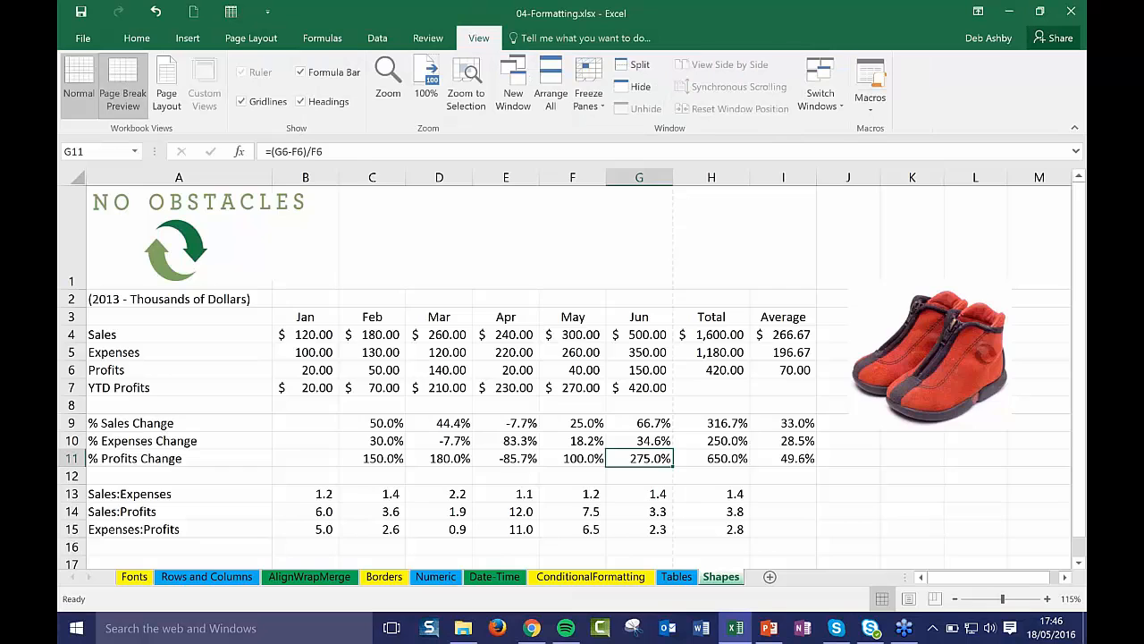
{"action": "left_click", "coordinate": [123, 85]}
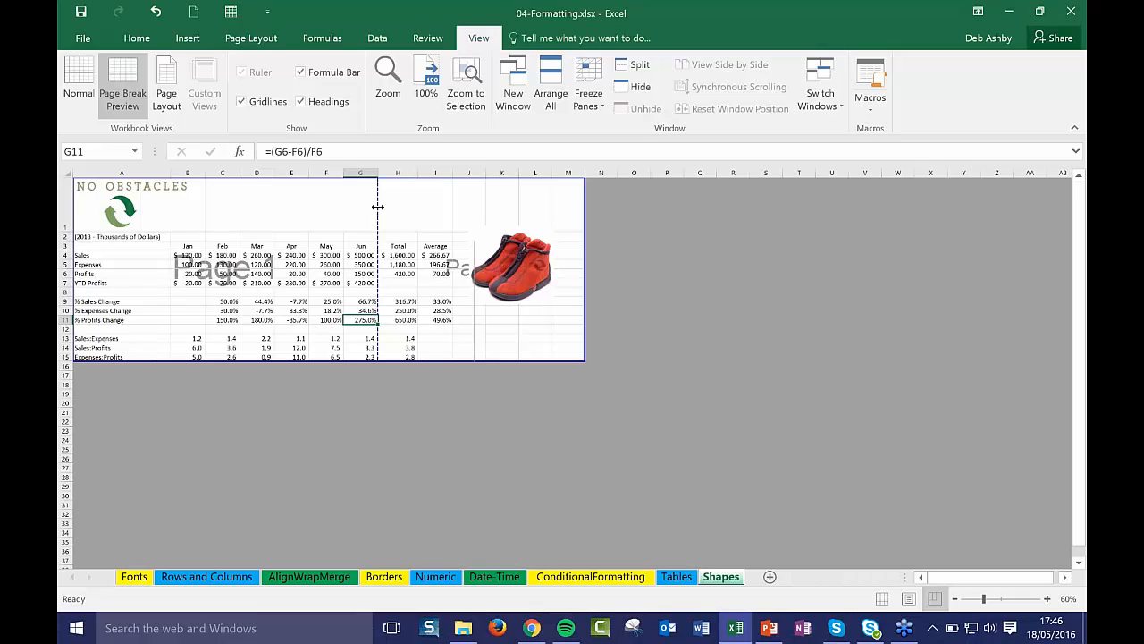
{"action": "left_click_drag", "start_coordinate": [377, 206], "coordinate": [581, 208]}
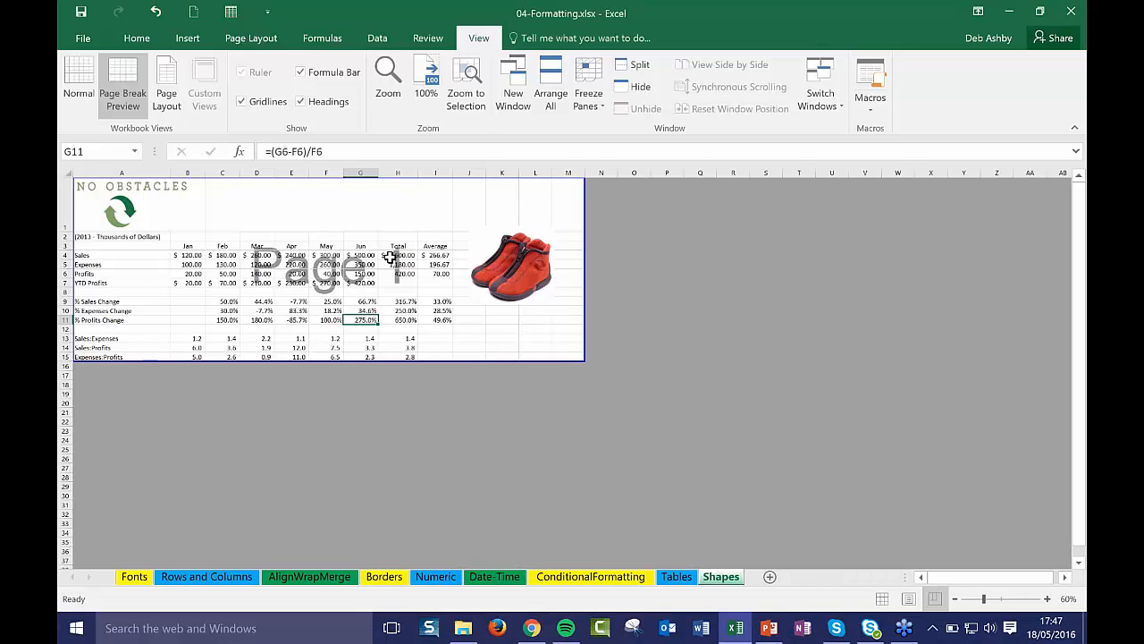
Check the print preview of the current selection, then return to the worksheet
{"action": "left_click", "coordinate": [70, 41]}
{"action": "left_click", "coordinate": [102, 248]}
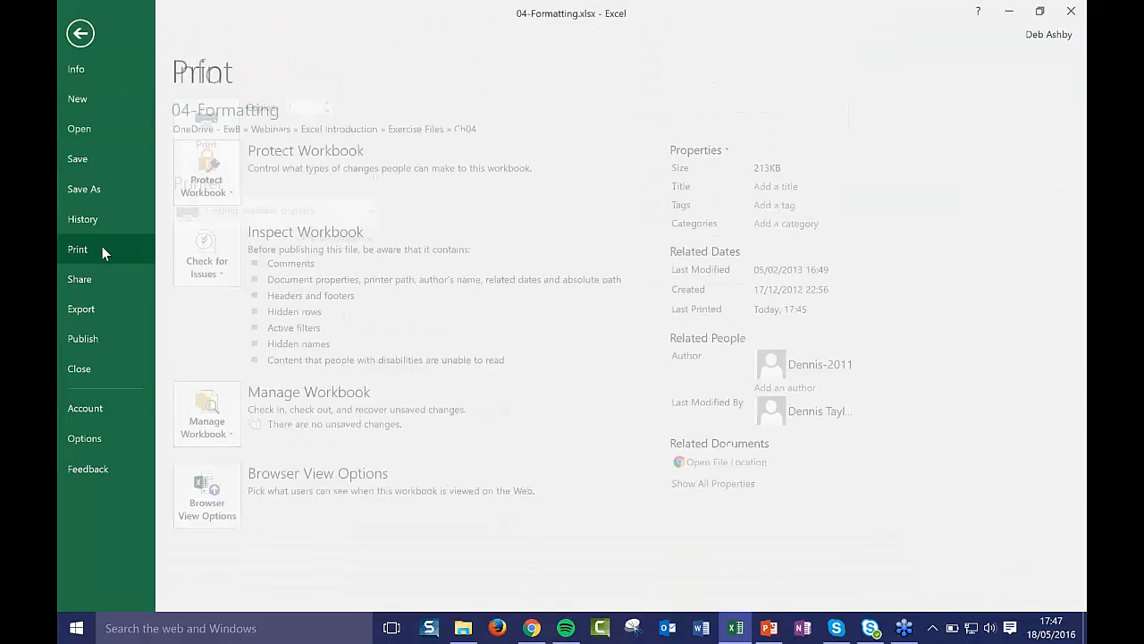
{"action": "left_click", "coordinate": [80, 33]}
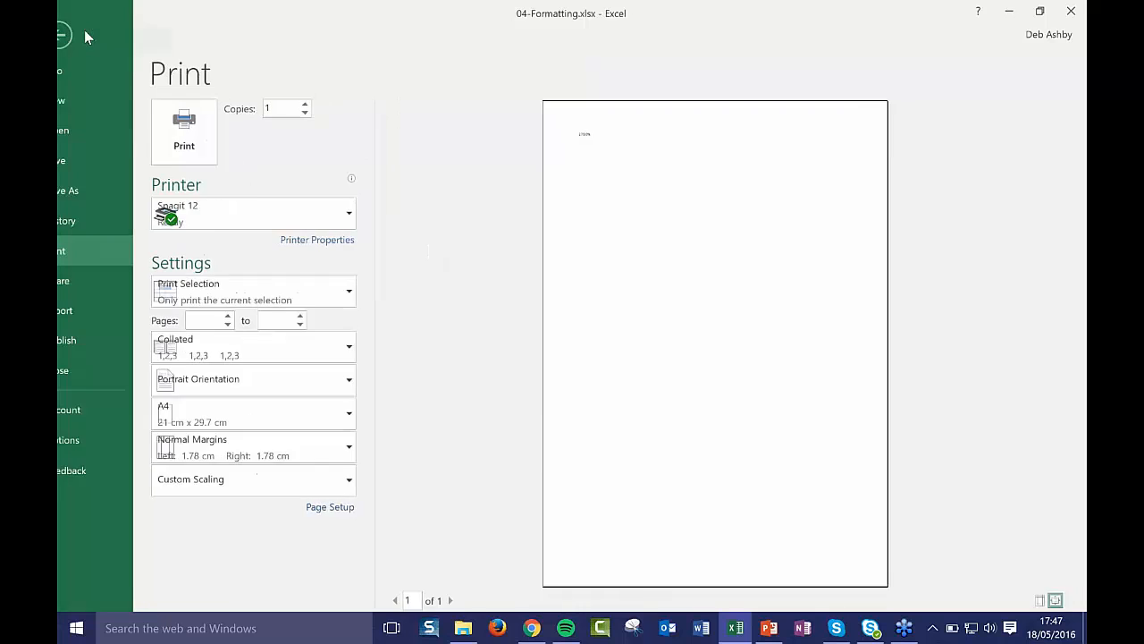
{"action": "left_click", "coordinate": [439, 310]}
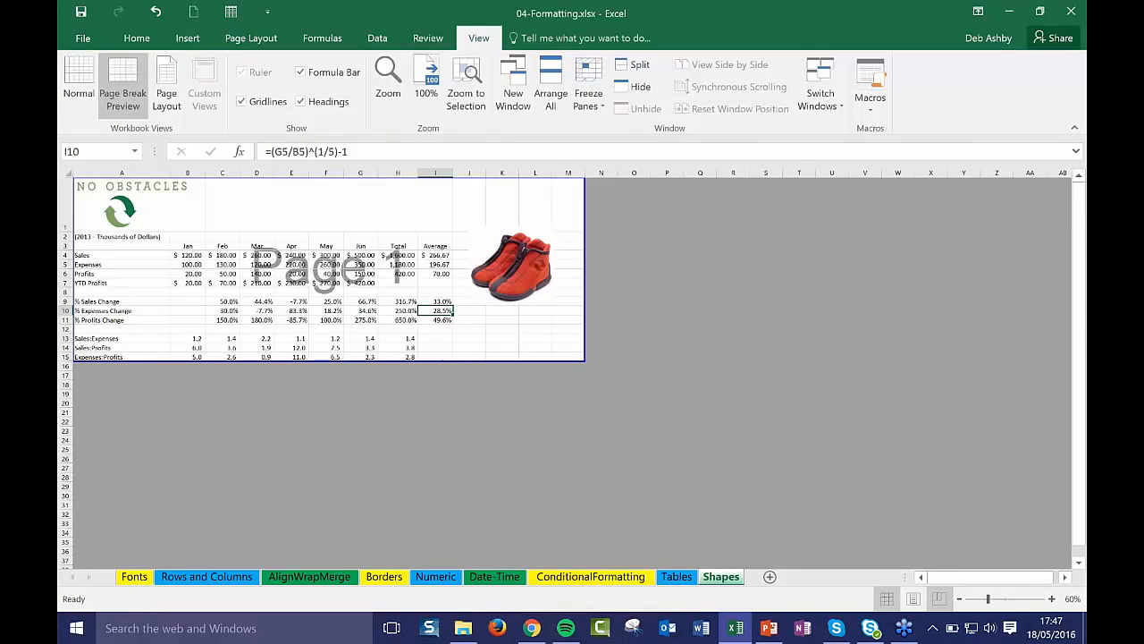
Switch the Shapes sheet back to Normal view, then check its print preview again and return to the worksheet
{"action": "left_click", "coordinate": [886, 599]}
{"action": "left_click_drag", "start_coordinate": [631, 365], "coordinate": [627, 352]}
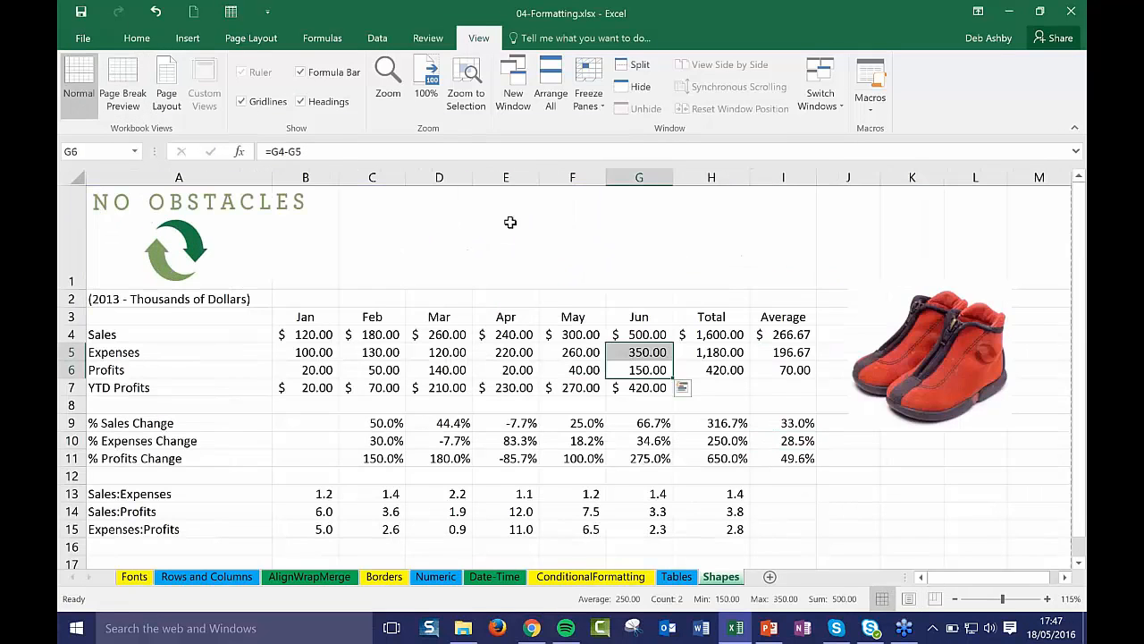
{"action": "left_click", "coordinate": [616, 321]}
{"action": "left_click", "coordinate": [105, 34]}
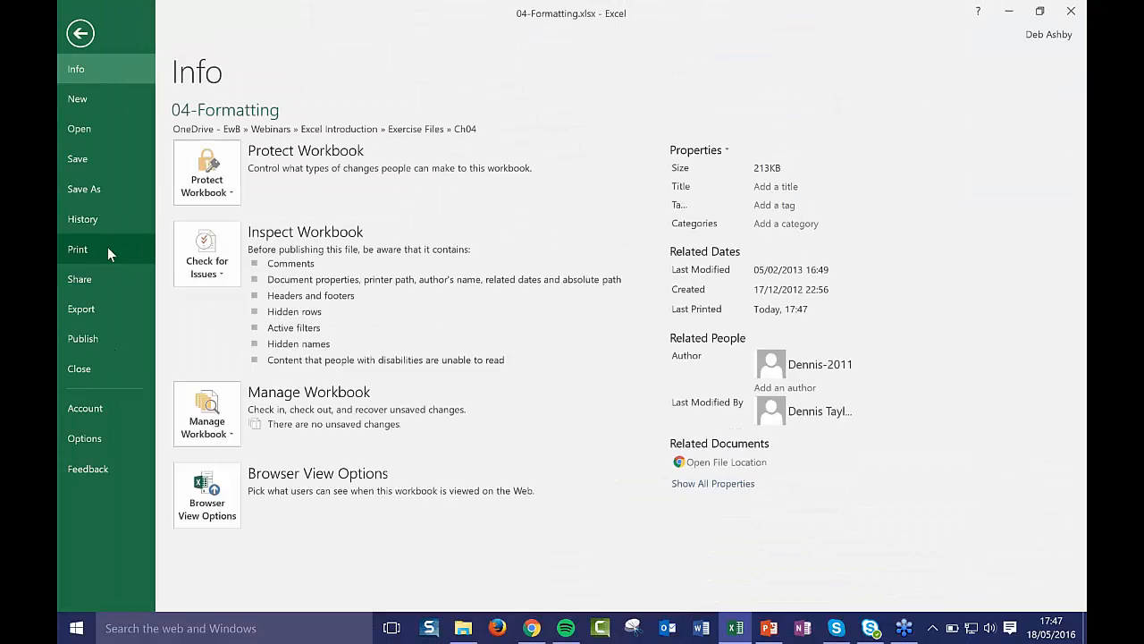
{"action": "left_click", "coordinate": [107, 249]}
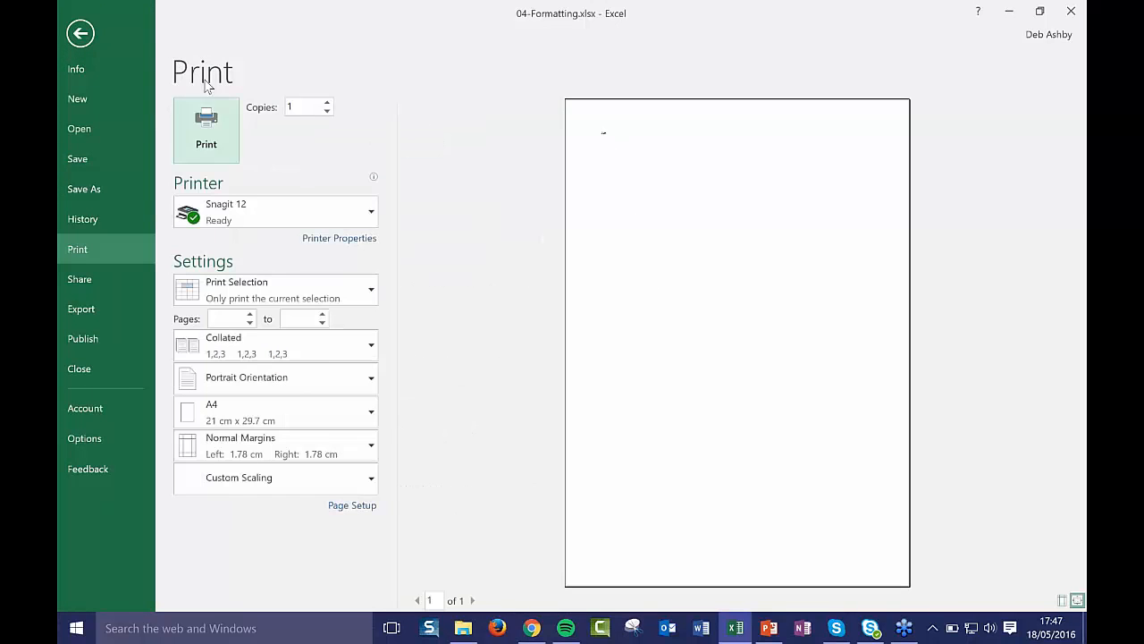
{"action": "left_click", "coordinate": [81, 34]}
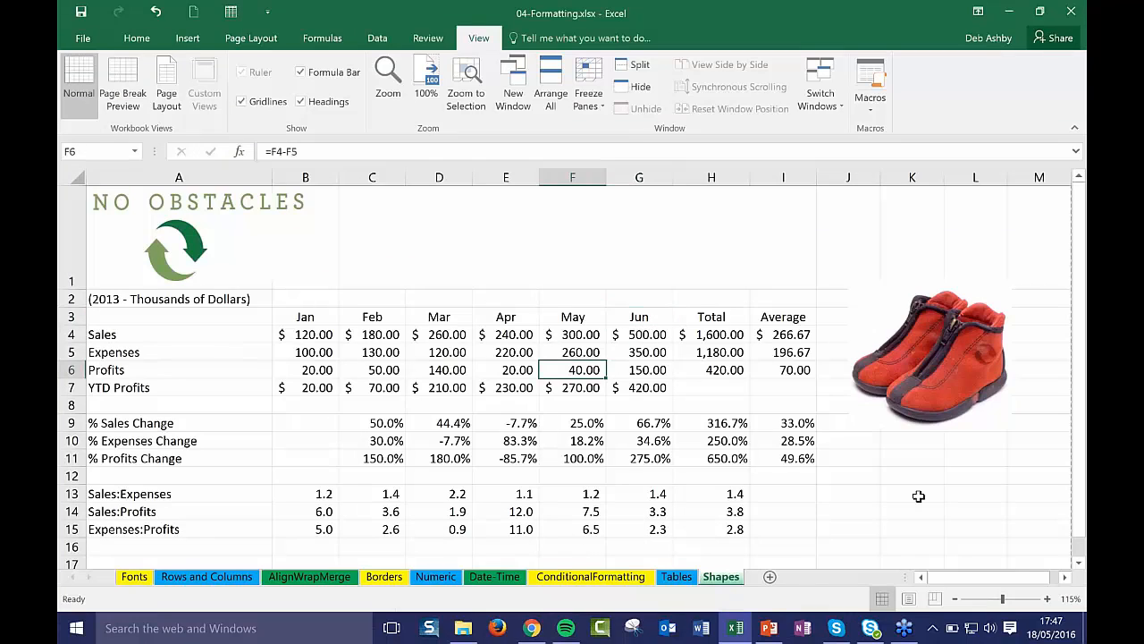
Set printing to Print Entire Workbook and return to the worksheet
{"action": "left_click", "coordinate": [666, 318]}
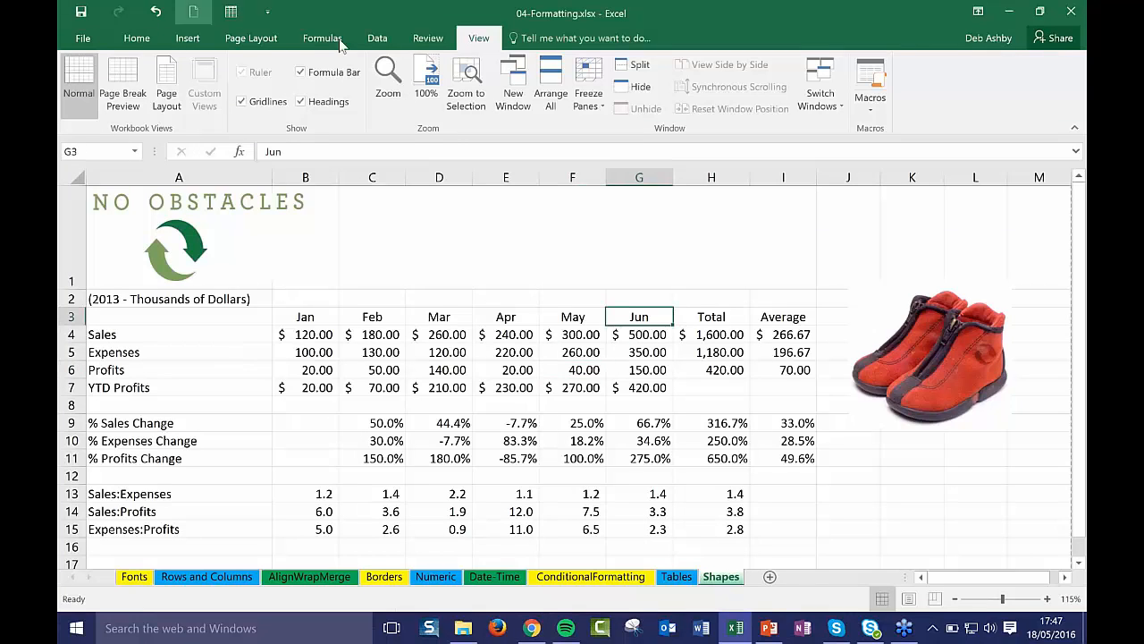
{"action": "left_click", "coordinate": [86, 39]}
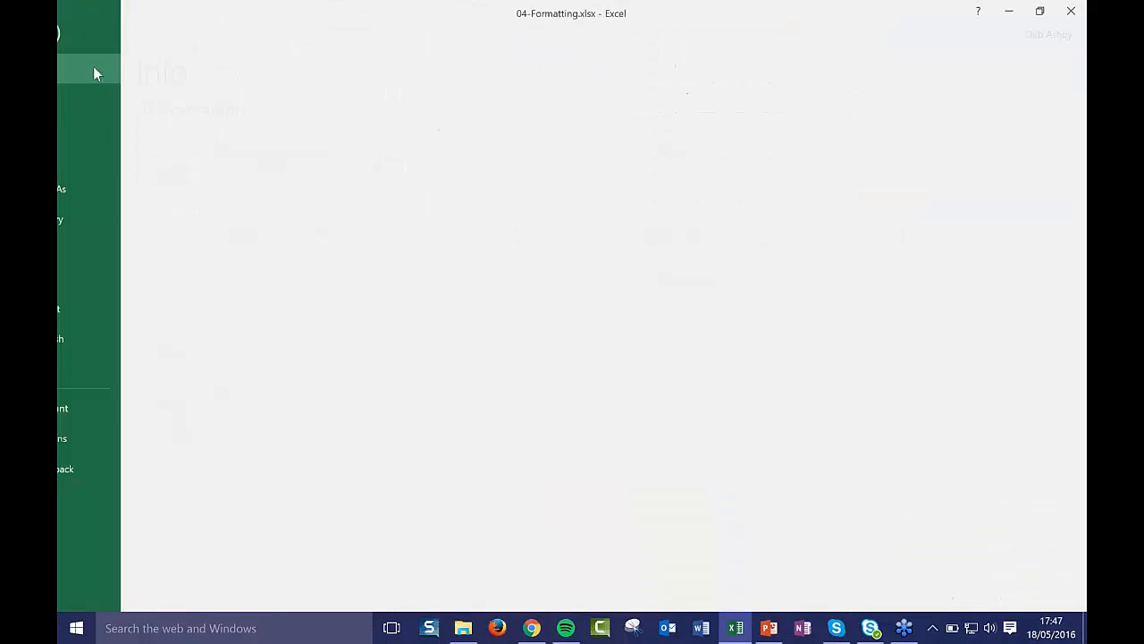
{"action": "left_click", "coordinate": [84, 251]}
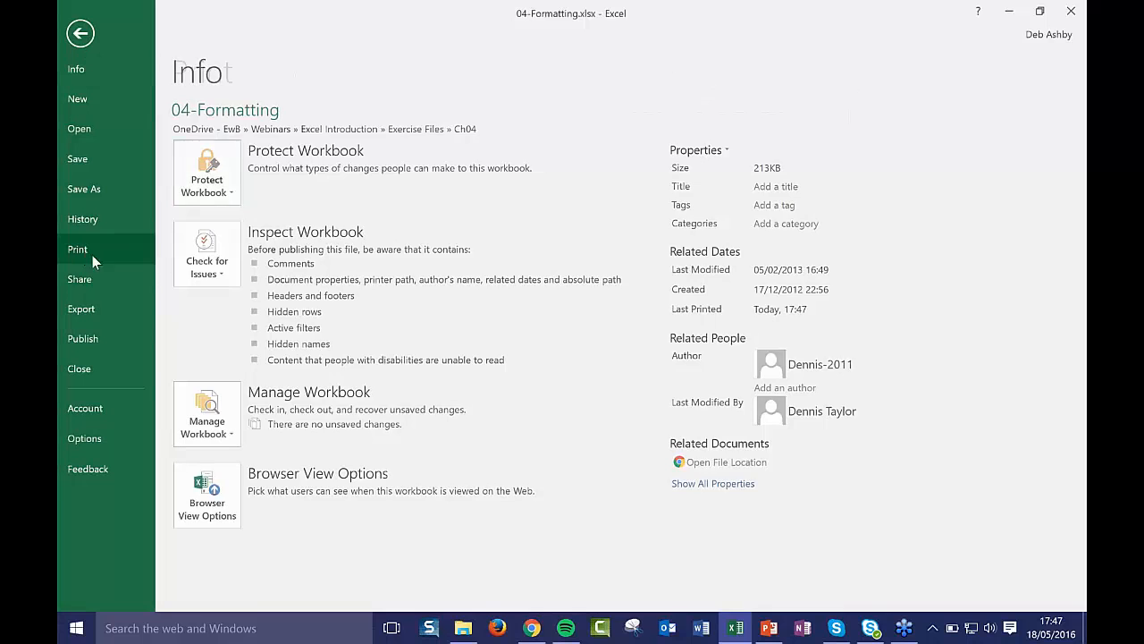
{"action": "left_click", "coordinate": [284, 288]}
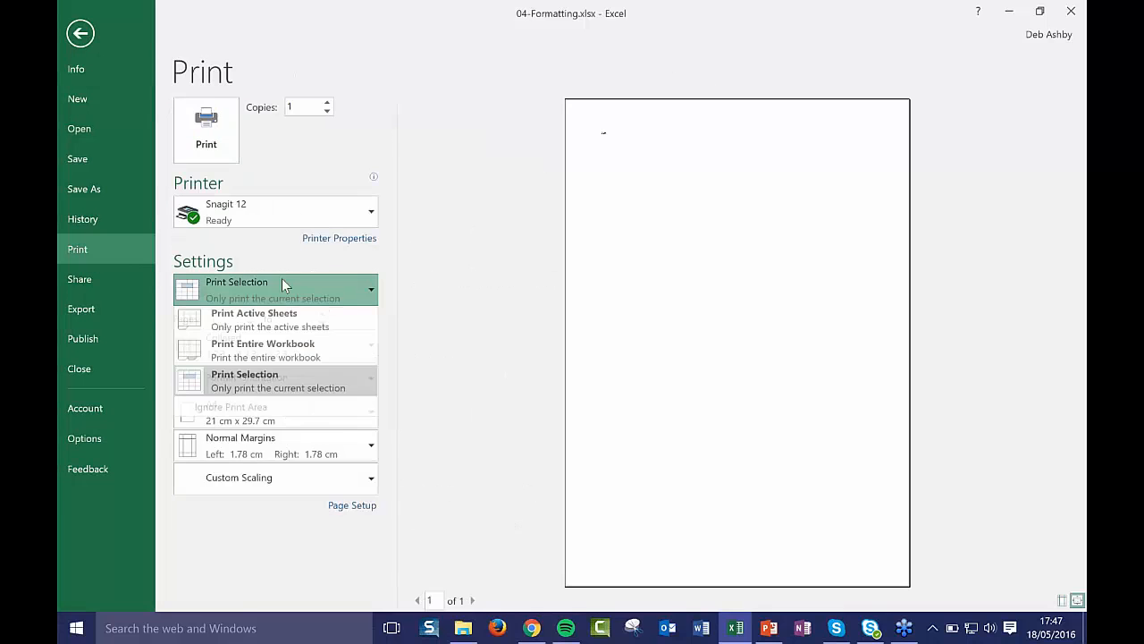
{"action": "left_click", "coordinate": [250, 354]}
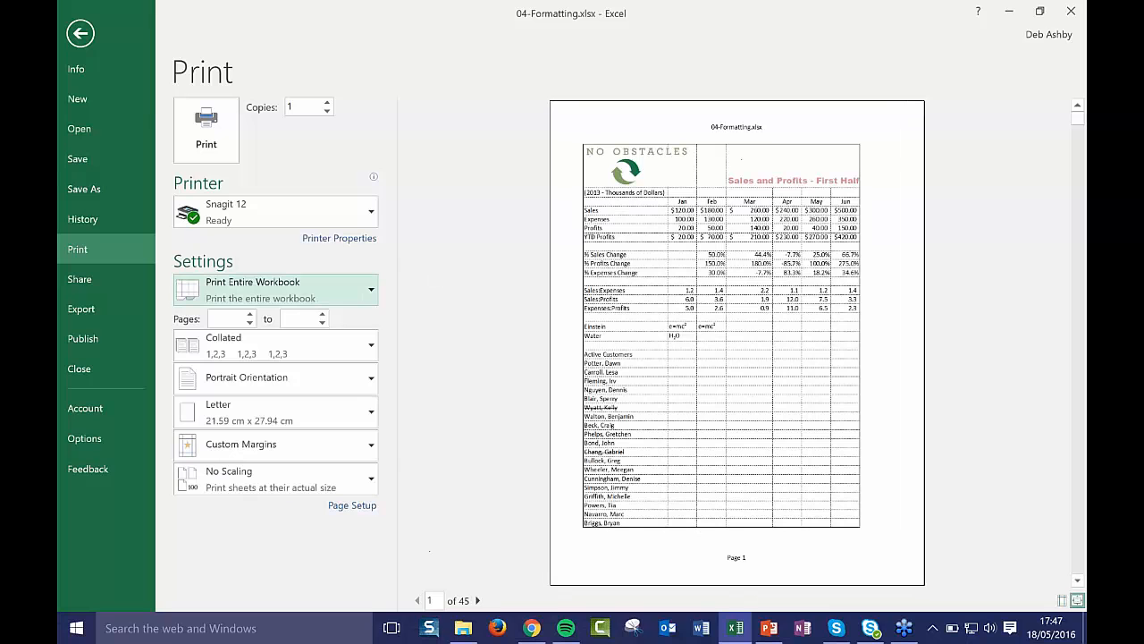
{"action": "left_click", "coordinate": [81, 34]}
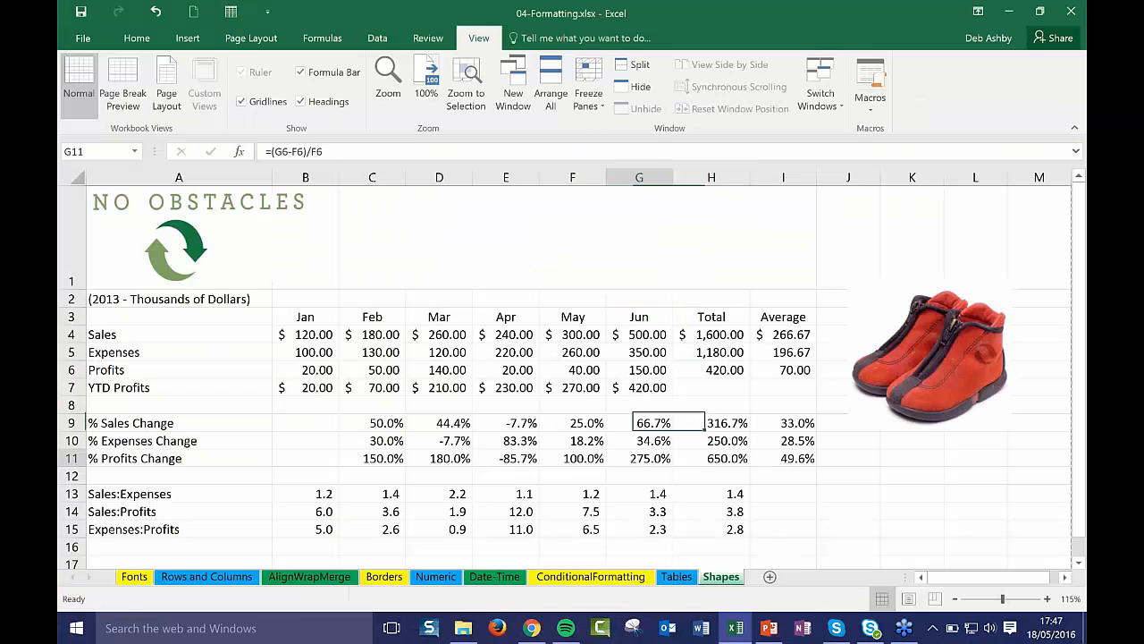
Page through the entire workbook's print preview up to page 13, then return to the worksheet
{"action": "left_click", "coordinate": [80, 37]}
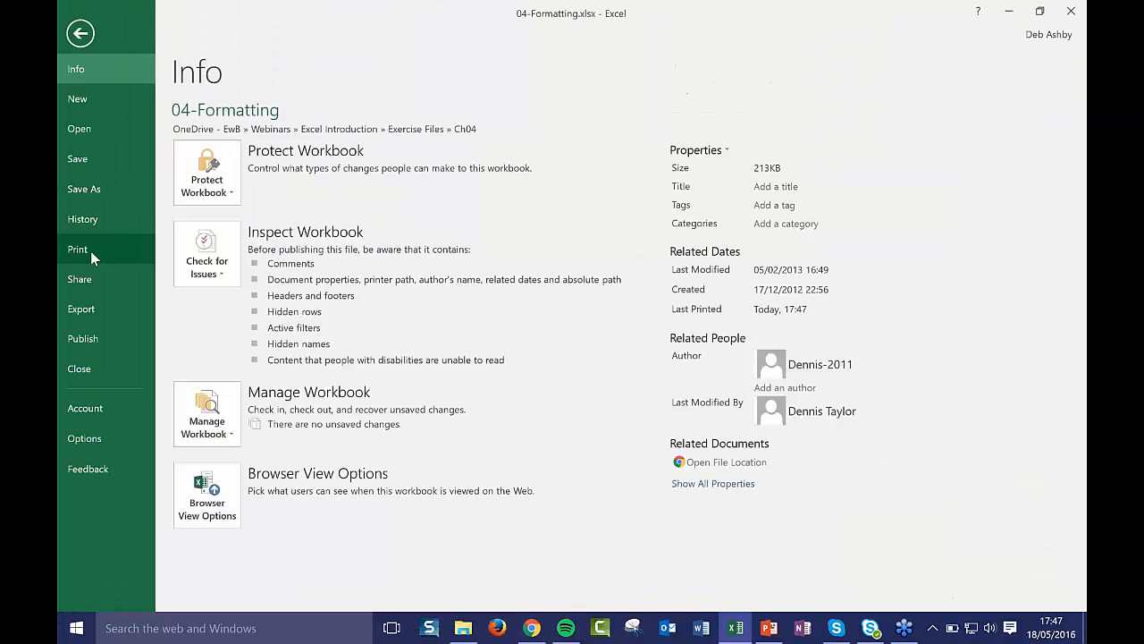
{"action": "left_click", "coordinate": [90, 250]}
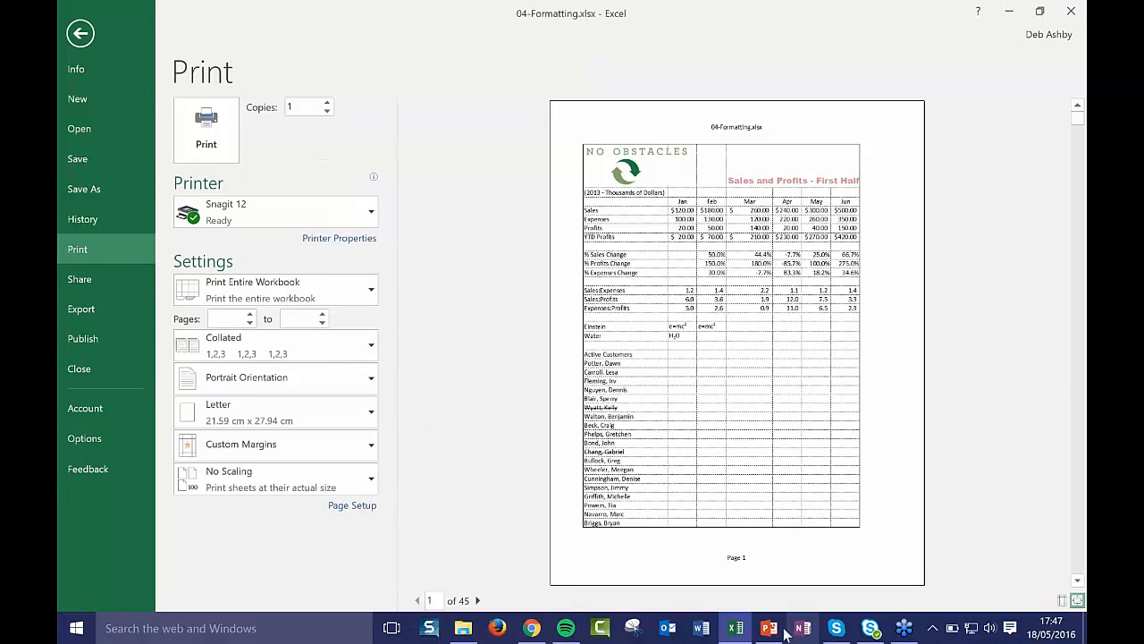
{"action": "left_click", "coordinate": [477, 600]}
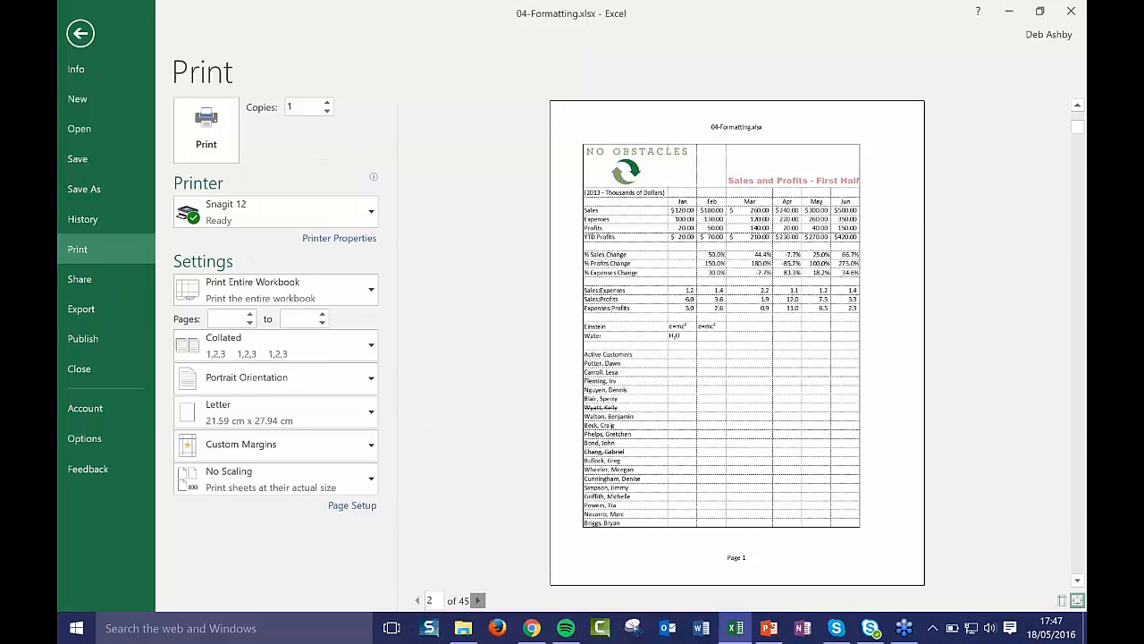
{"action": "left_click", "coordinate": [477, 600]}
{"action": "left_click", "coordinate": [477, 600]}
{"action": "left_click", "coordinate": [478, 599]}
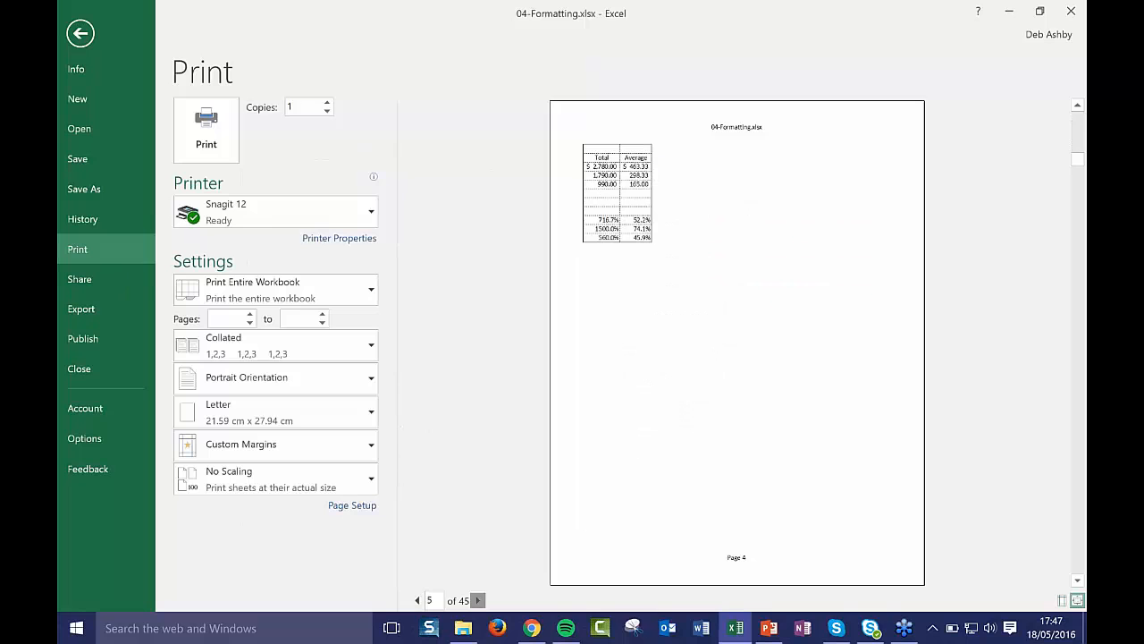
{"action": "left_click", "coordinate": [478, 600]}
{"action": "left_click", "coordinate": [478, 599]}
{"action": "left_click", "coordinate": [477, 599]}
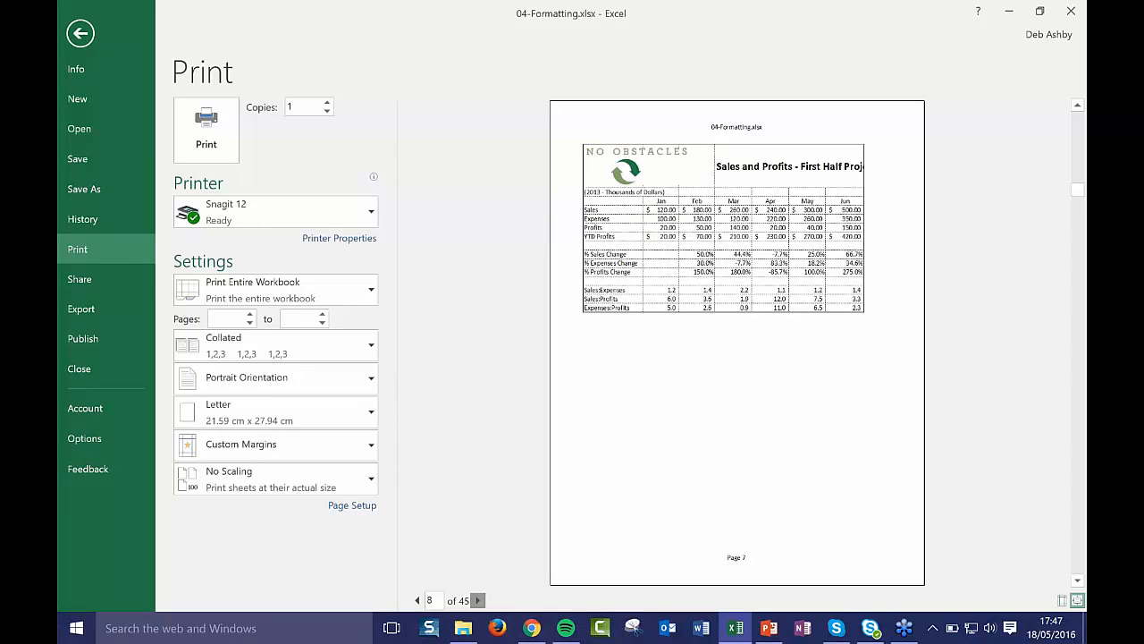
{"action": "left_click", "coordinate": [477, 600]}
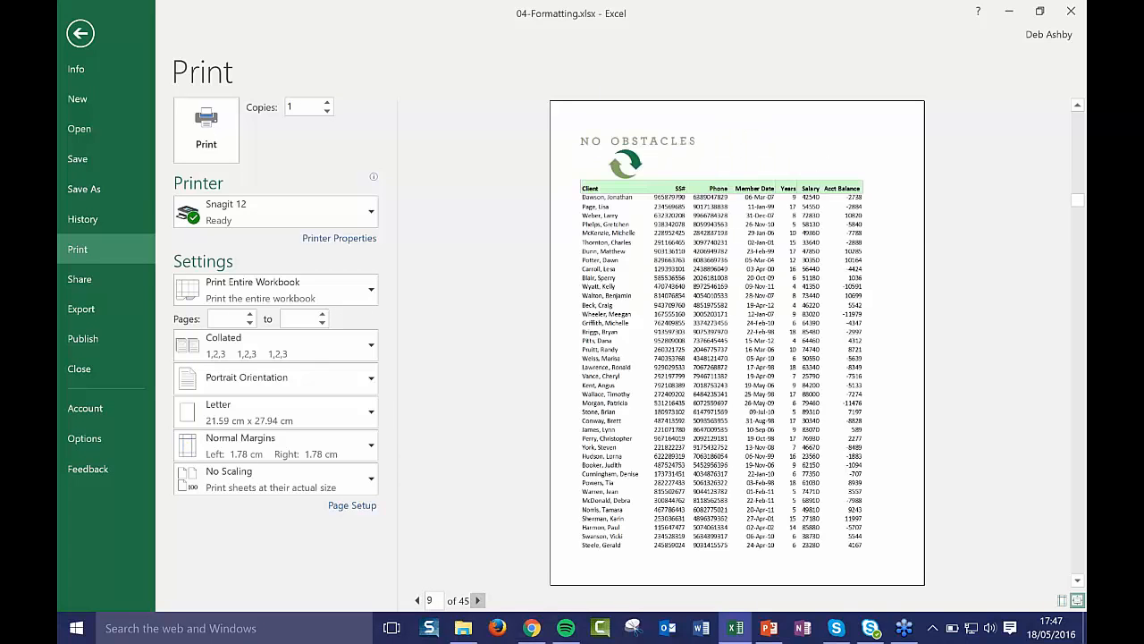
{"action": "left_click", "coordinate": [477, 599]}
{"action": "left_click", "coordinate": [477, 600]}
{"action": "left_click", "coordinate": [477, 599]}
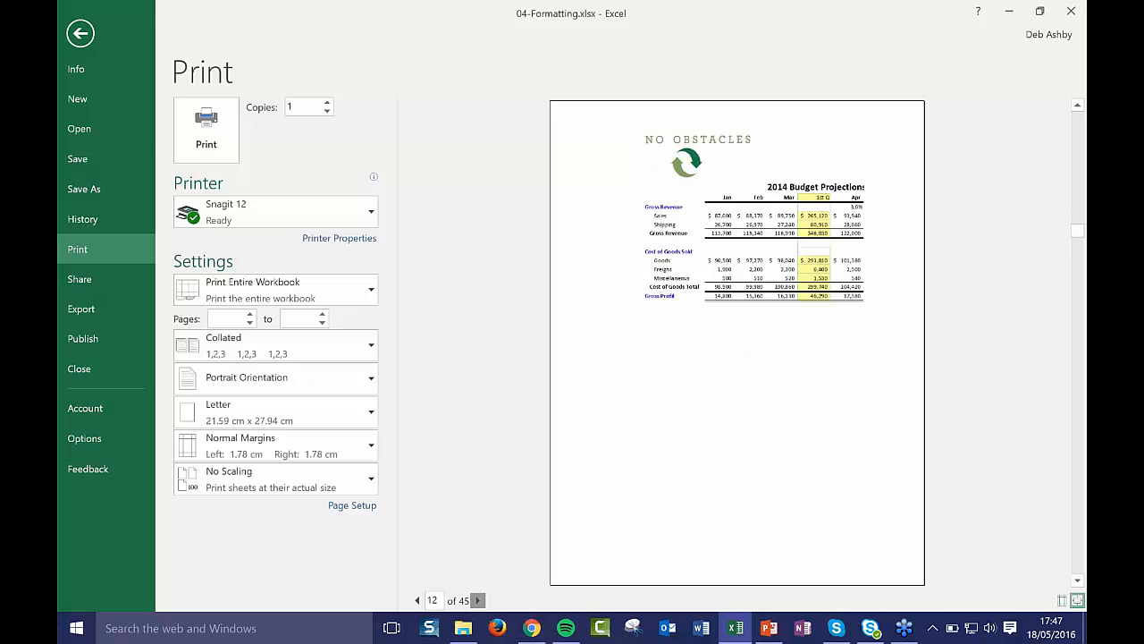
{"action": "left_click", "coordinate": [477, 600]}
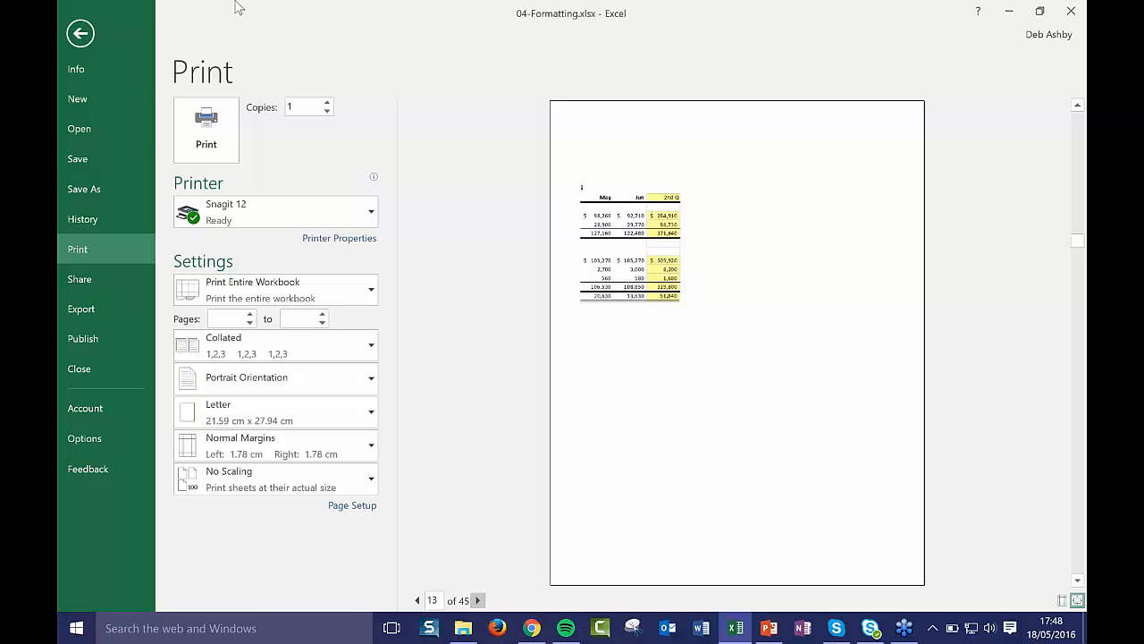
{"action": "left_click", "coordinate": [79, 33]}
{"action": "left_click", "coordinate": [690, 350]}
{"action": "left_click", "coordinate": [702, 320]}
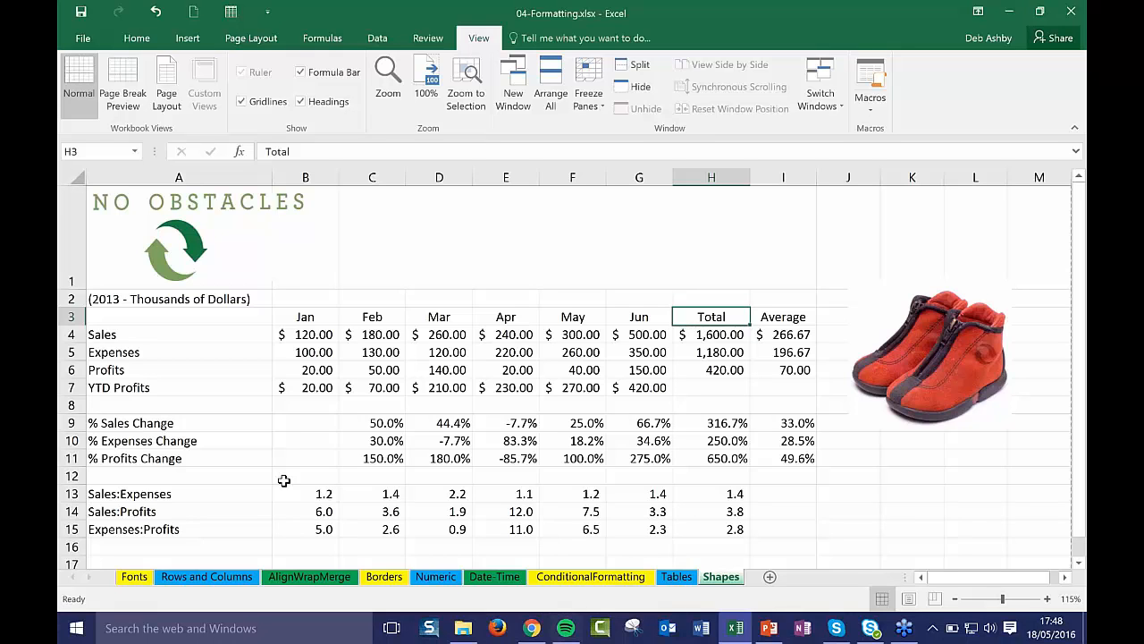
{"action": "left_click", "coordinate": [865, 507]}
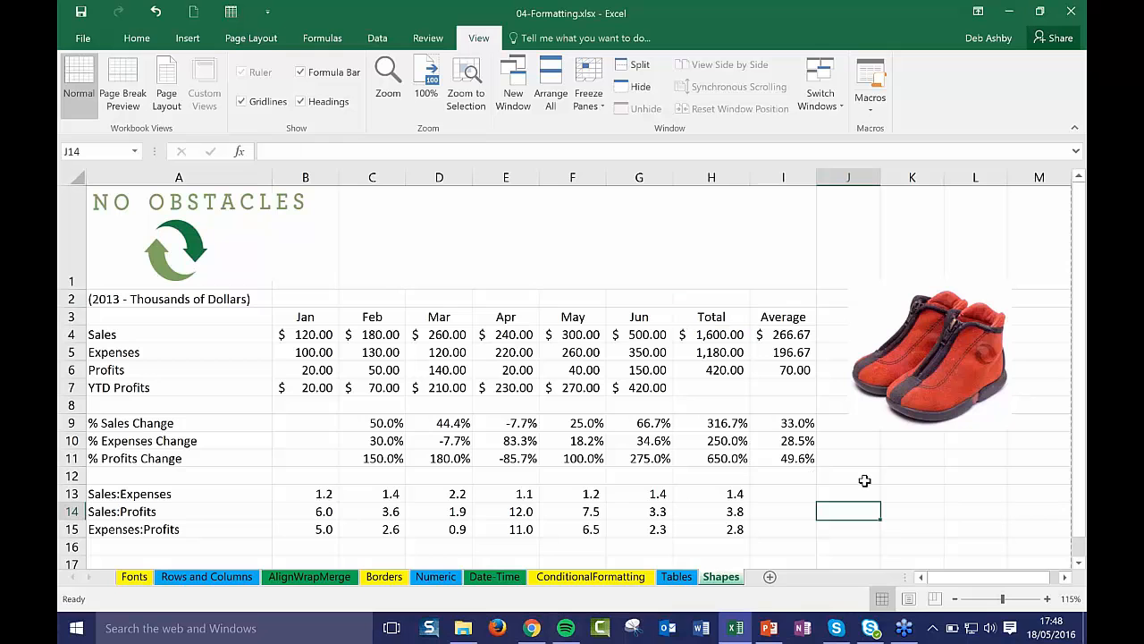
{"action": "left_click", "coordinate": [865, 480]}
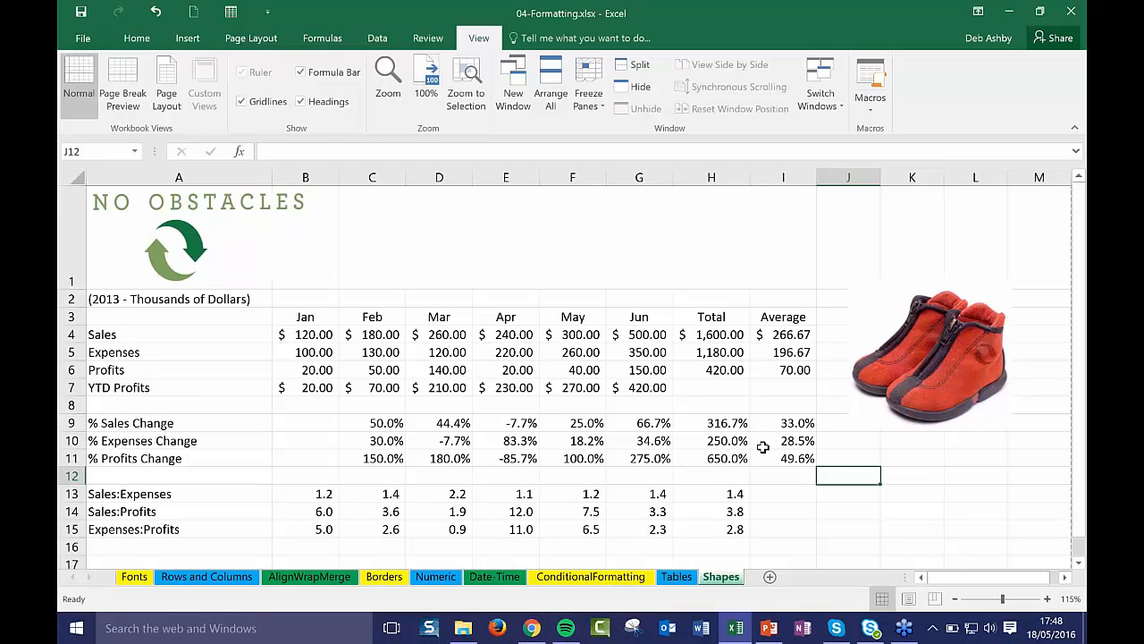
{"action": "scroll", "coordinate": [763, 447], "scroll_direction": "down", "scroll_amount": 3}
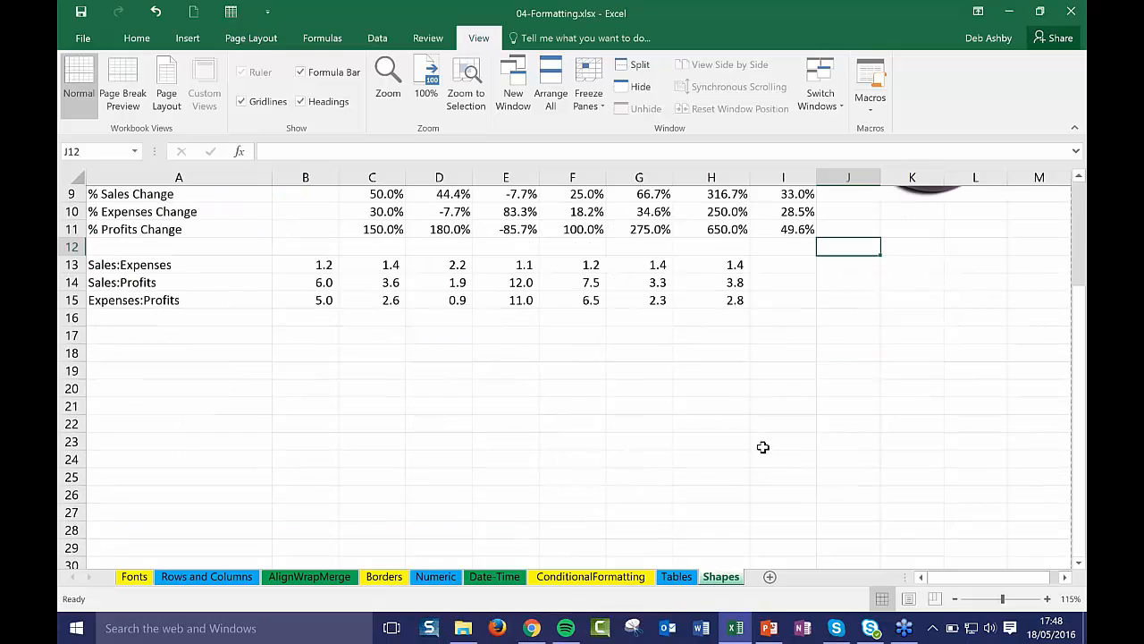
{"action": "scroll", "coordinate": [762, 447], "scroll_direction": "up", "scroll_amount": 3}
{"action": "left_click", "coordinate": [309, 333]}
{"action": "left_click", "coordinate": [376, 334]}
{"action": "left_click", "coordinate": [442, 334]}
{"action": "left_click", "coordinate": [507, 334]}
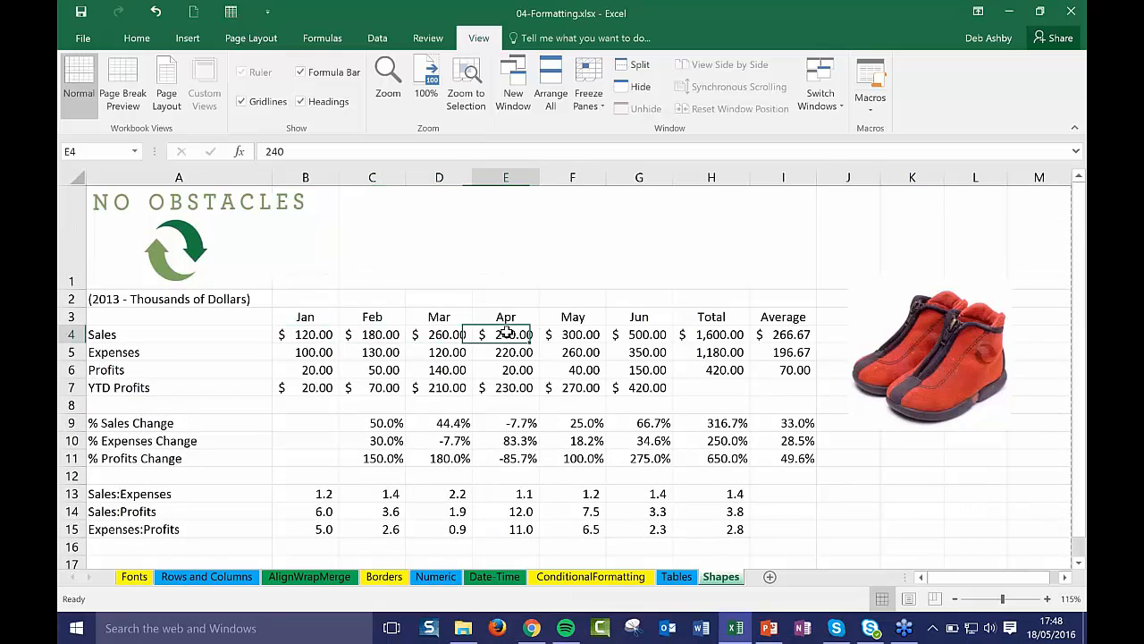
{"action": "scroll", "coordinate": [533, 348], "scroll_direction": "down", "scroll_amount": 1}
{"action": "scroll", "coordinate": [501, 328], "scroll_direction": "up", "scroll_amount": 1}
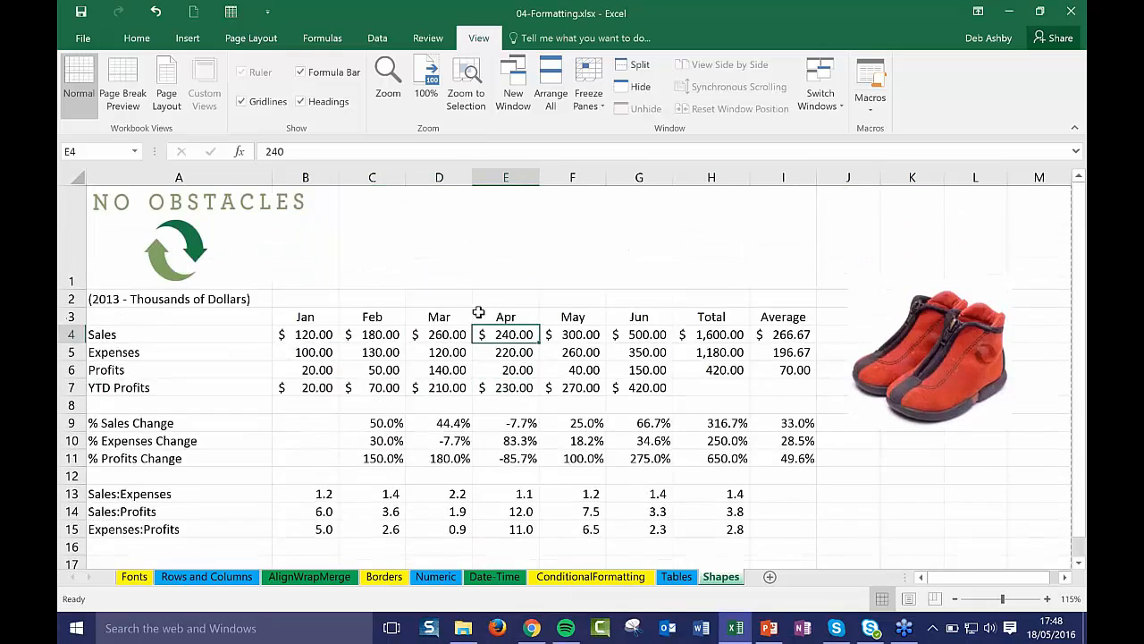
Enter 200, 300, 400 and 500 in cells D21:D24, below the ratio rows on the Shapes sheet
{"action": "scroll", "coordinate": [478, 313], "scroll_direction": "down", "scroll_amount": 4}
{"action": "left_click", "coordinate": [470, 337]}
{"action": "type", "text": "200"}
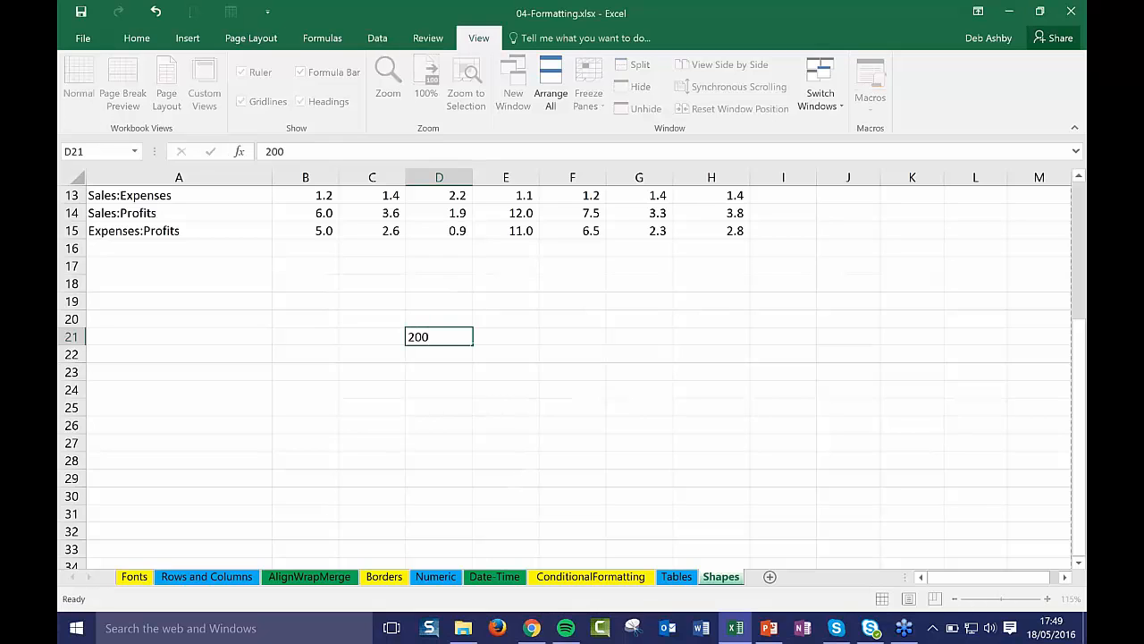
{"action": "key", "text": "Return"}
{"action": "type", "text": "300"}
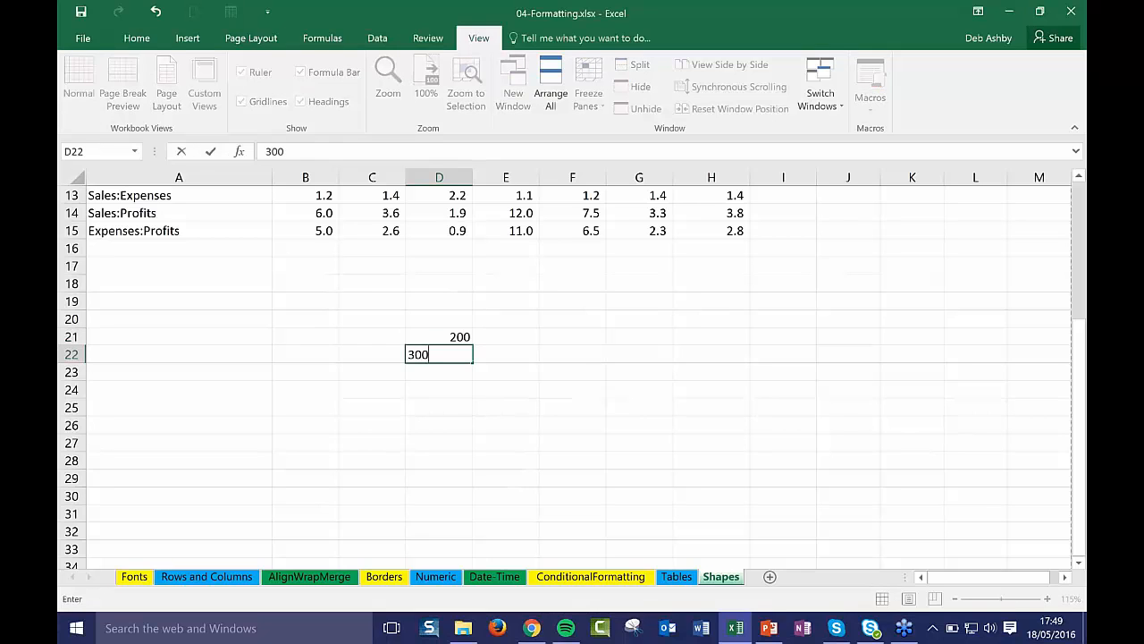
{"action": "key", "text": "Return"}
{"action": "type", "text": "400"}
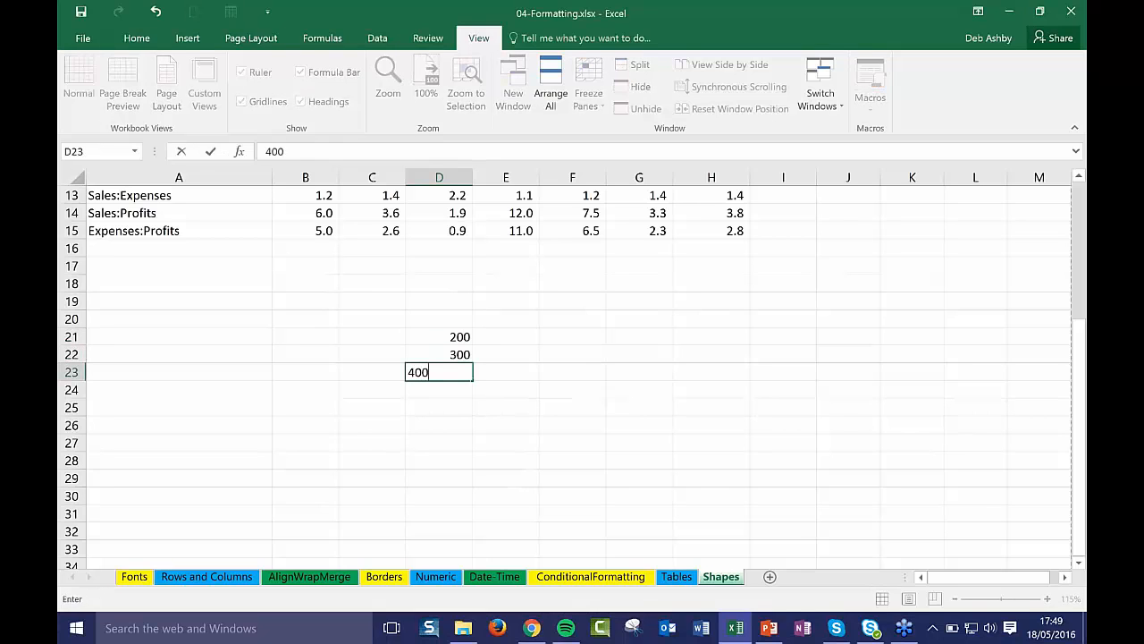
{"action": "key", "text": "Return"}
{"action": "type", "text": "500"}
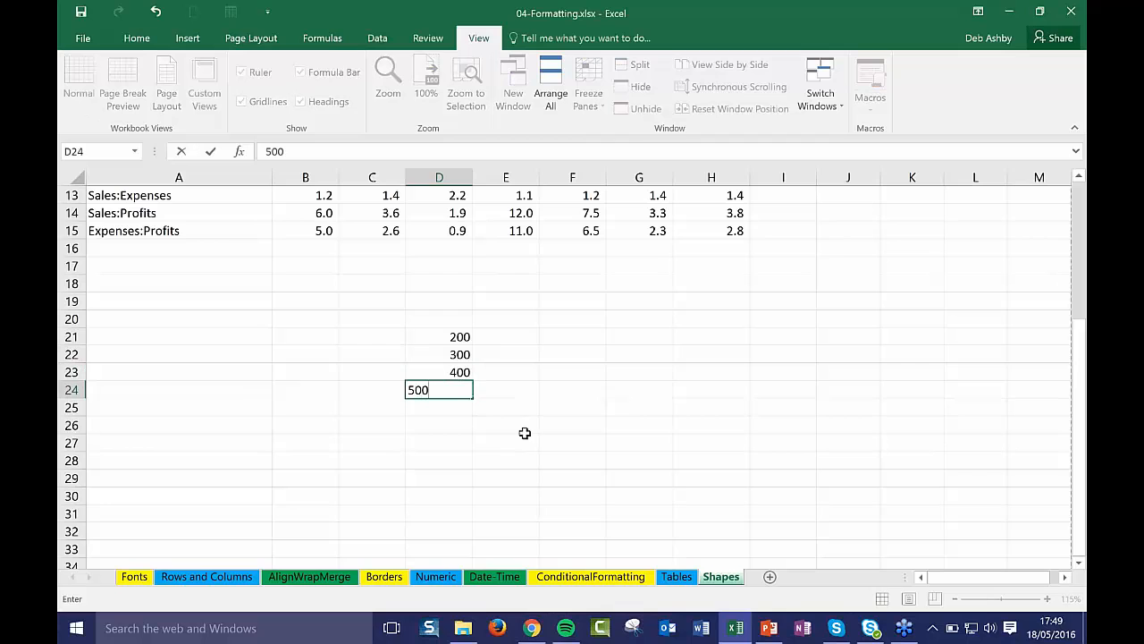
{"action": "left_click", "coordinate": [522, 409]}
{"action": "left_click", "coordinate": [441, 322]}
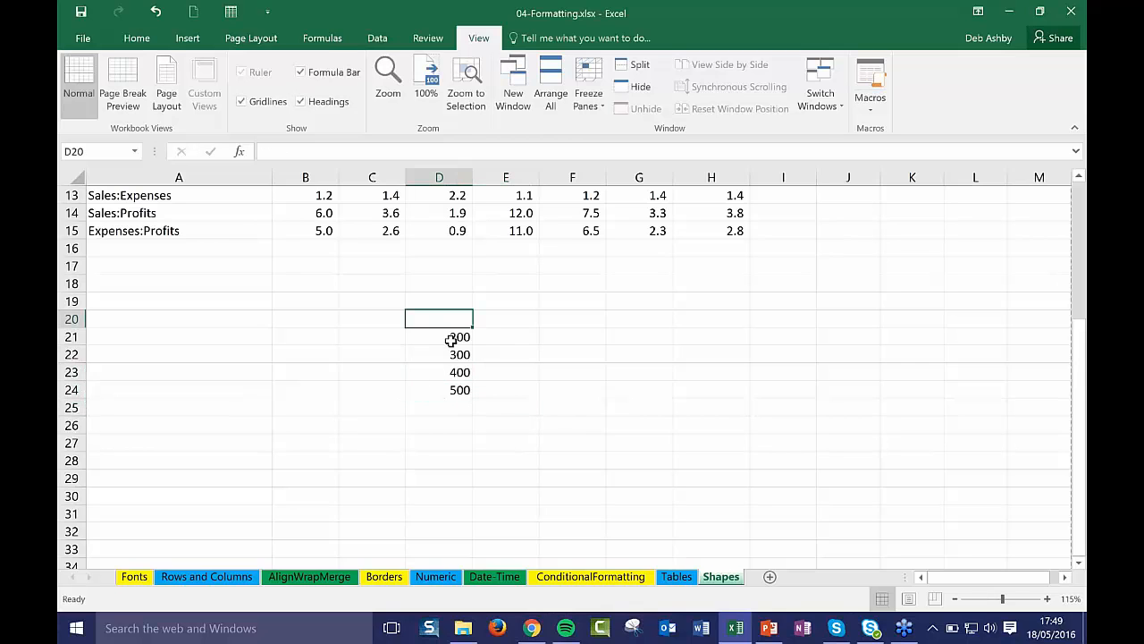
Enter Jan in C21 and fill the month series down to C24 beside the figures
{"action": "left_click", "coordinate": [466, 336]}
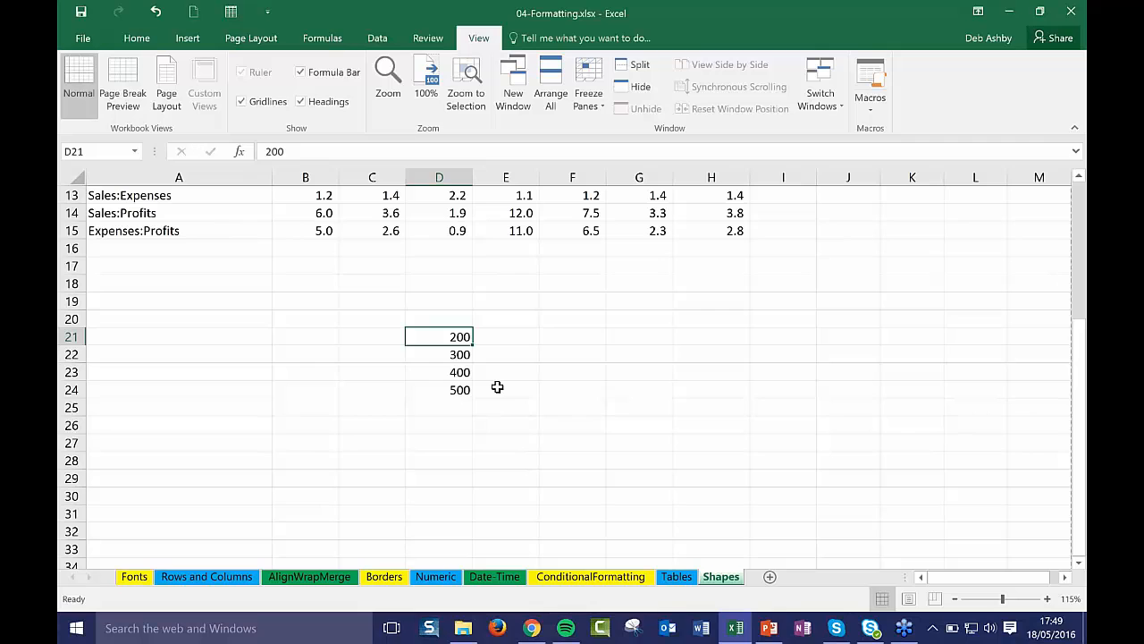
{"action": "left_click", "coordinate": [398, 341]}
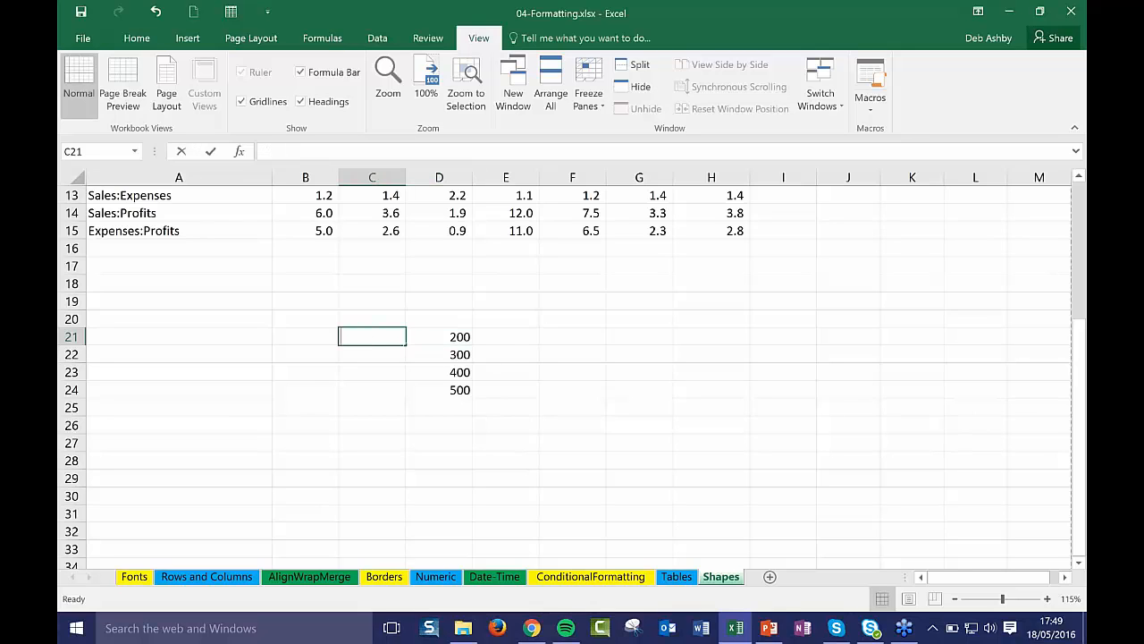
{"action": "type", "text": "Jan"}
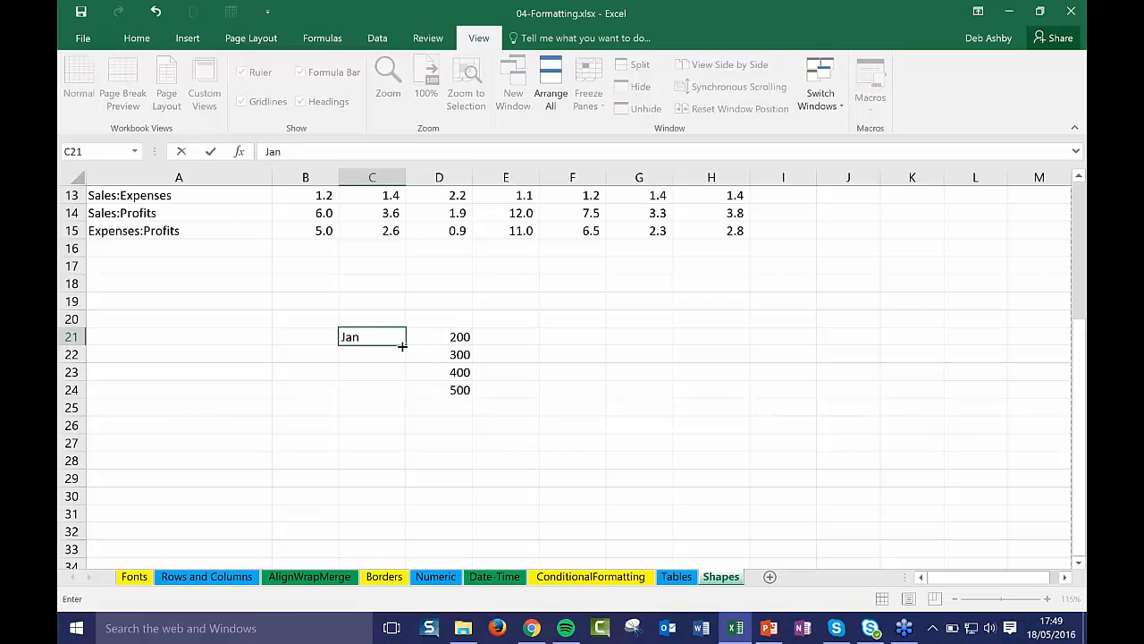
{"action": "left_click_drag", "start_coordinate": [409, 346], "coordinate": [406, 399]}
{"action": "left_click", "coordinate": [566, 423]}
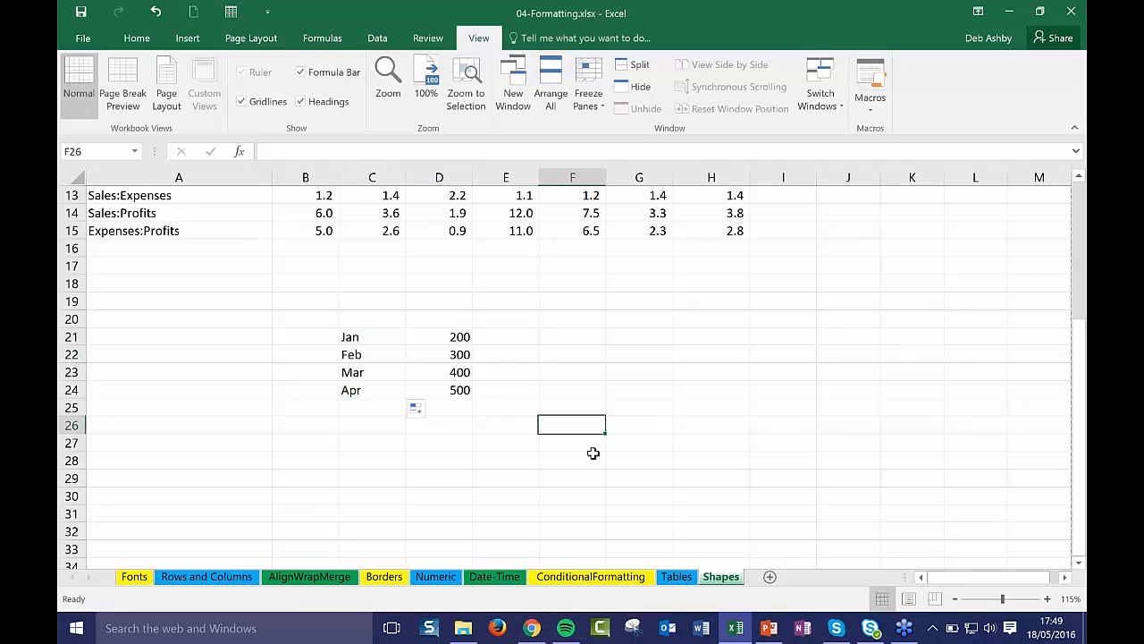
Format the figures in D21:D24 as Currency, first the Jan value alone and then the Feb to Apr values
{"action": "left_click", "coordinate": [445, 337]}
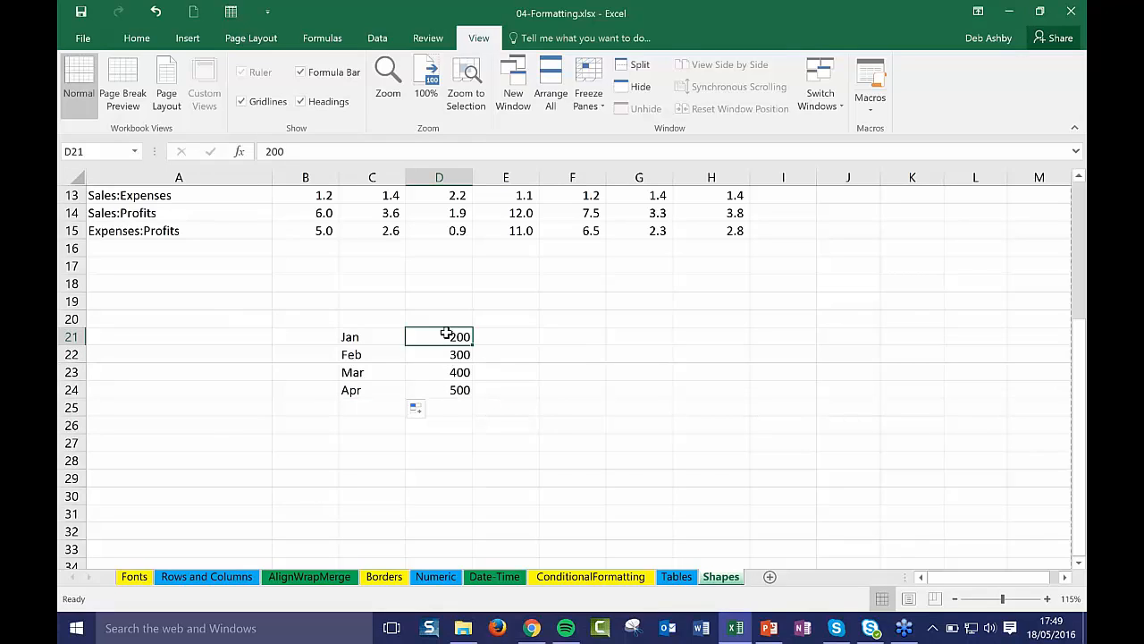
{"action": "left_click", "coordinate": [137, 40]}
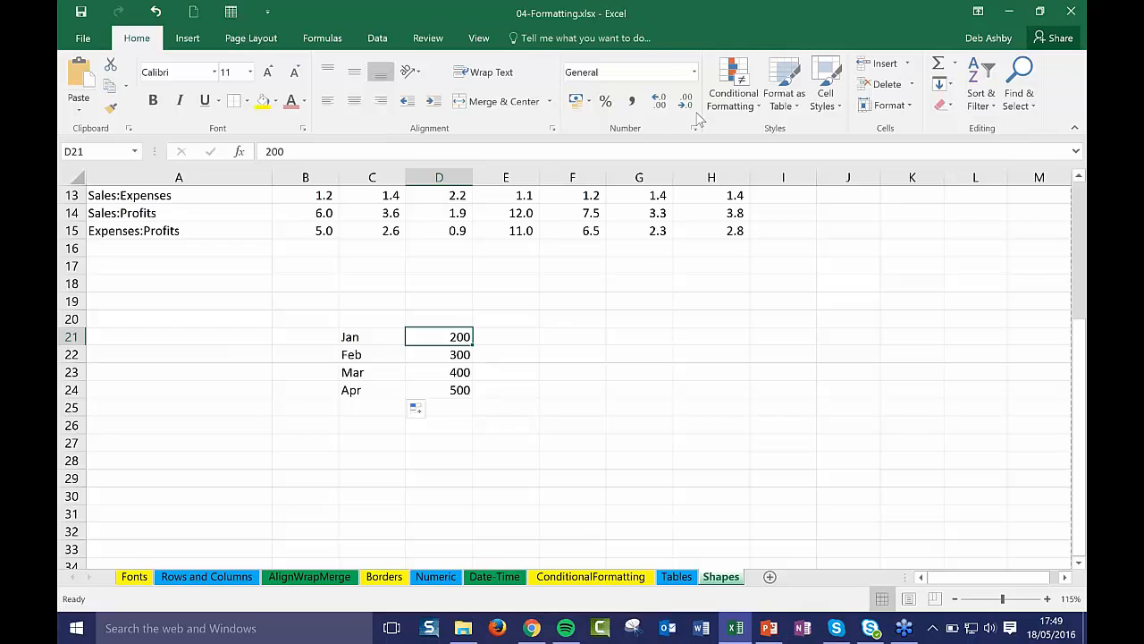
{"action": "left_click", "coordinate": [695, 74]}
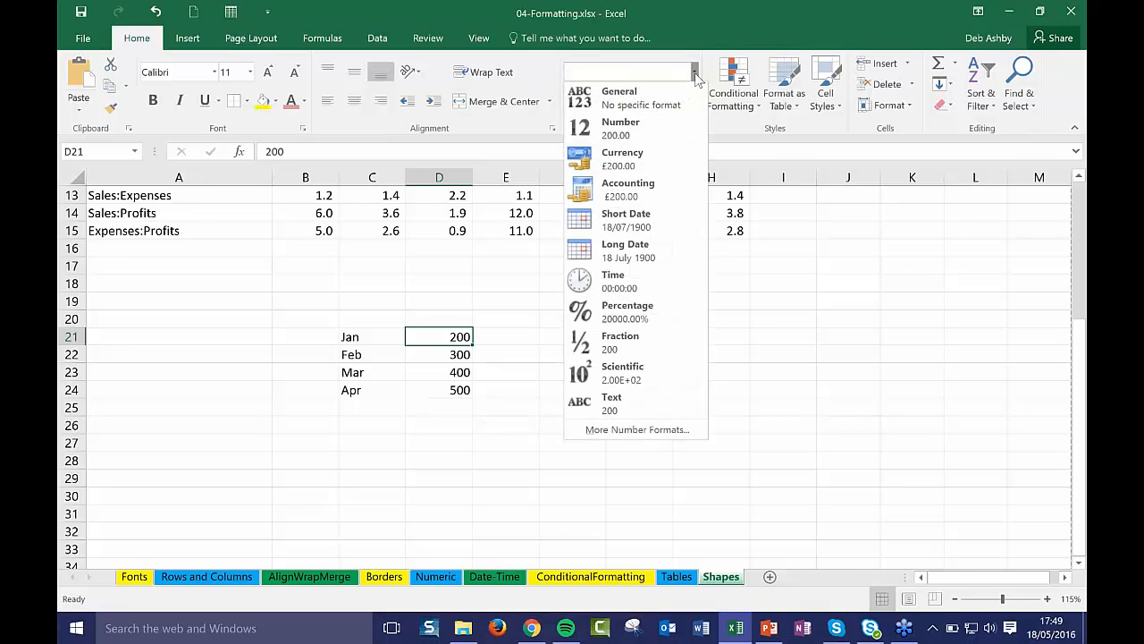
{"action": "left_click", "coordinate": [668, 154]}
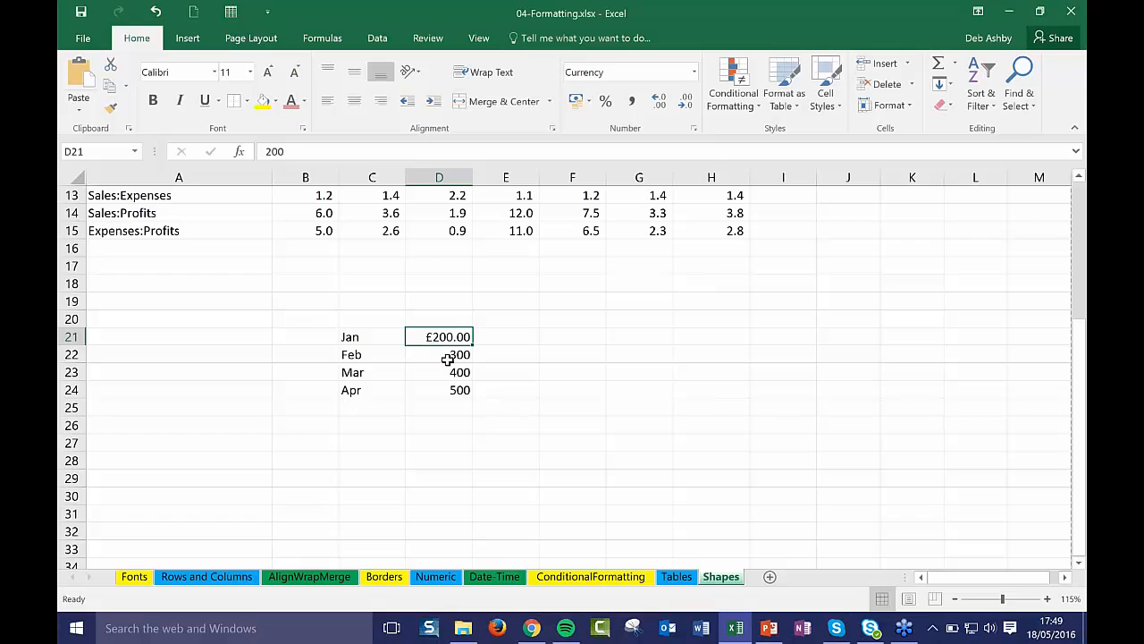
{"action": "left_click_drag", "start_coordinate": [448, 356], "coordinate": [447, 391]}
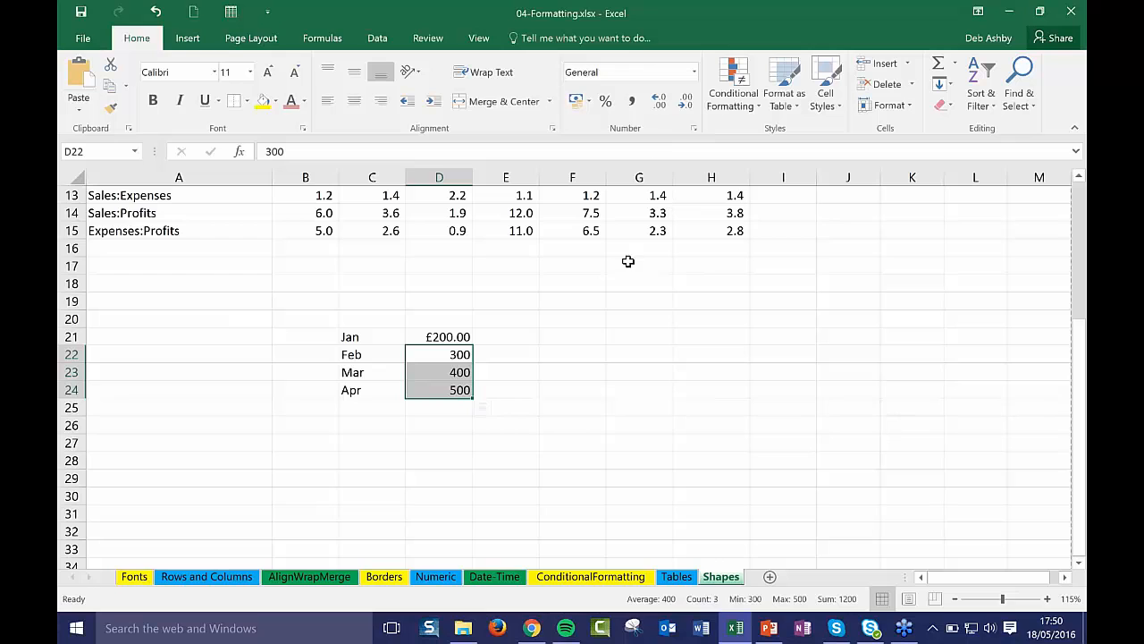
{"action": "left_click", "coordinate": [695, 74]}
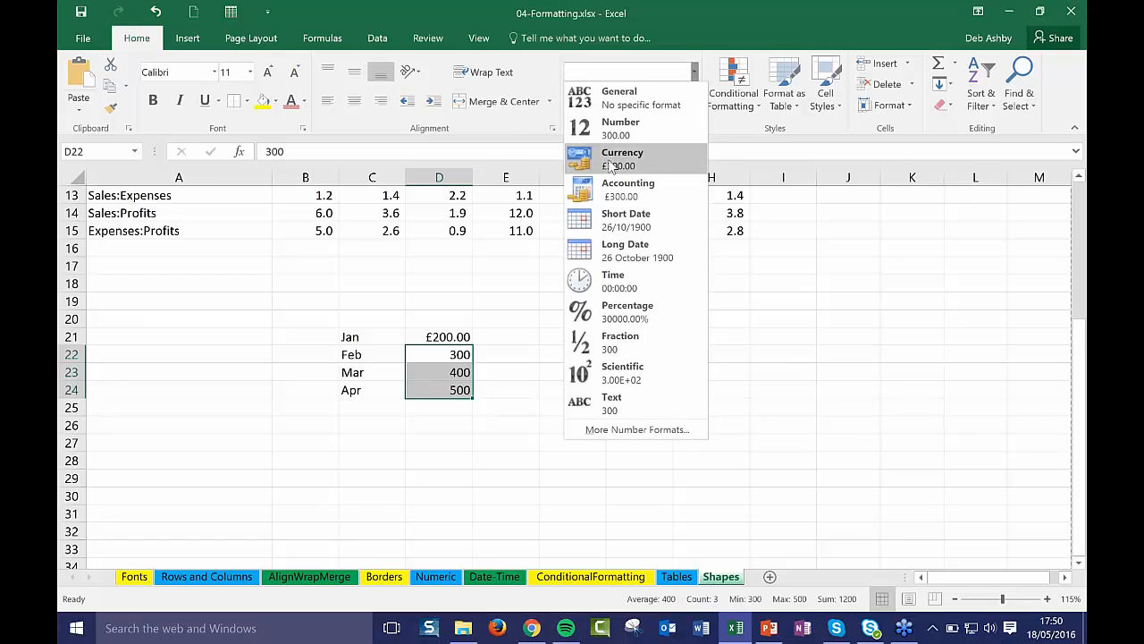
{"action": "left_click", "coordinate": [613, 167]}
{"action": "left_click", "coordinate": [536, 341]}
{"action": "left_click", "coordinate": [438, 338]}
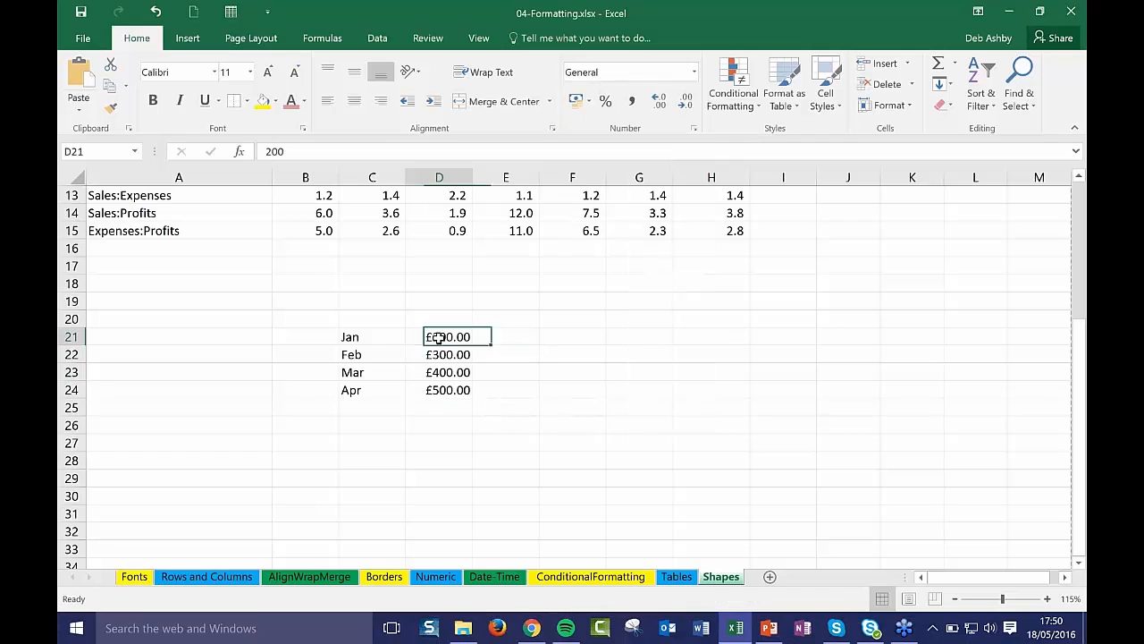
{"action": "left_click", "coordinate": [439, 355]}
Apply the Accounting number format to D21:D24 and widen column D to nearly double its width
{"action": "left_click_drag", "start_coordinate": [439, 335], "coordinate": [443, 394]}
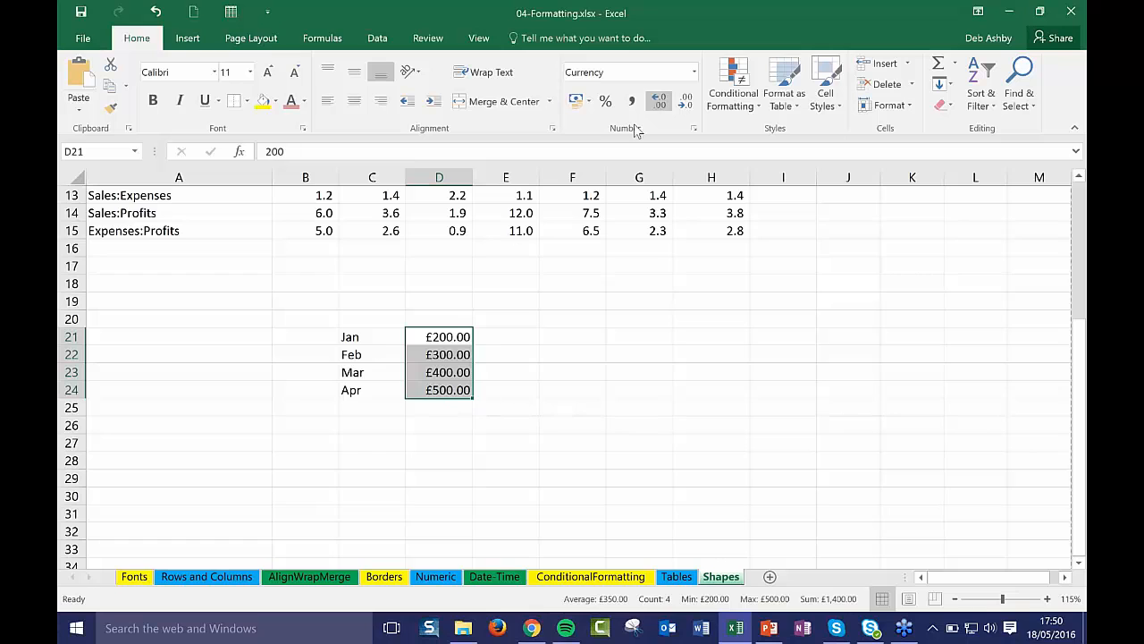
{"action": "left_click", "coordinate": [695, 71]}
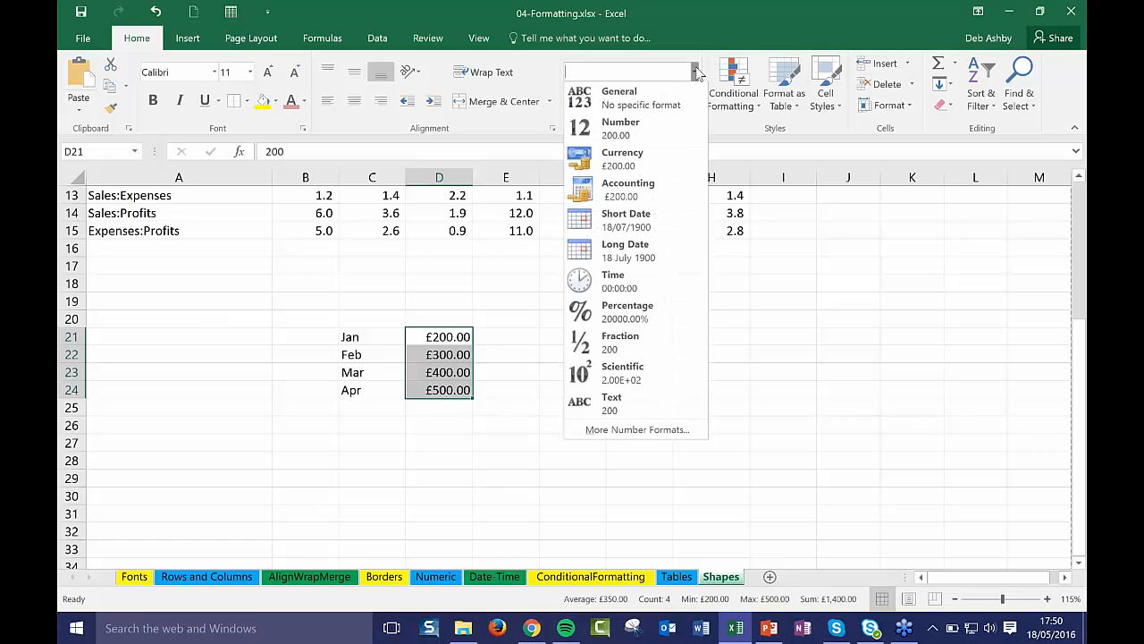
{"action": "left_click", "coordinate": [650, 196]}
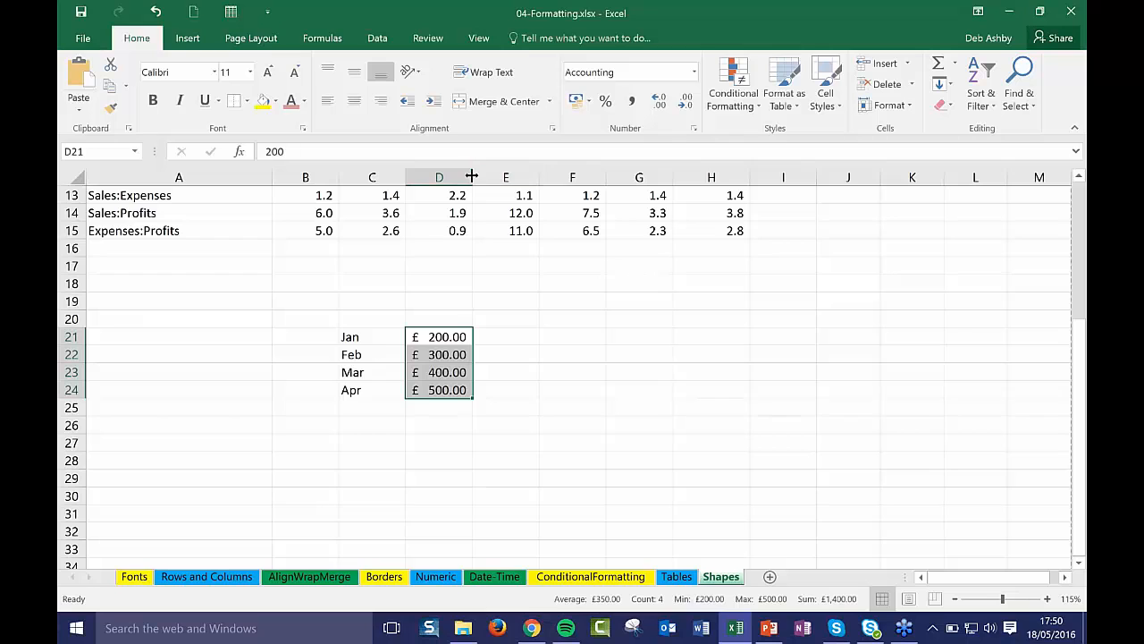
{"action": "left_click_drag", "start_coordinate": [473, 177], "coordinate": [528, 177]}
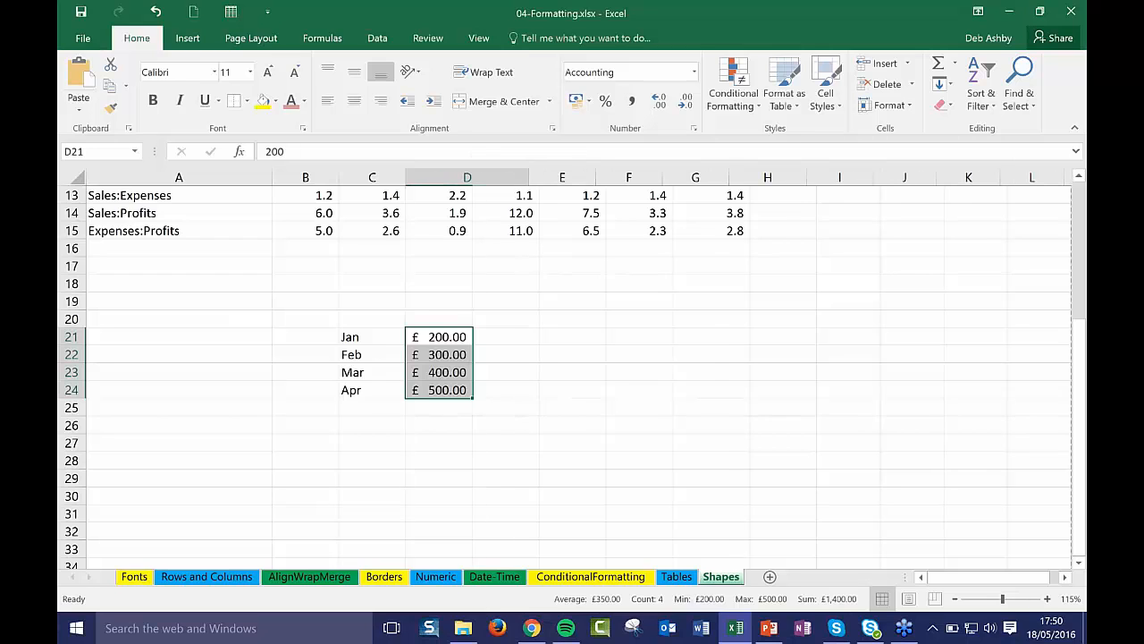
{"action": "left_click", "coordinate": [589, 352]}
{"action": "left_click", "coordinate": [426, 338]}
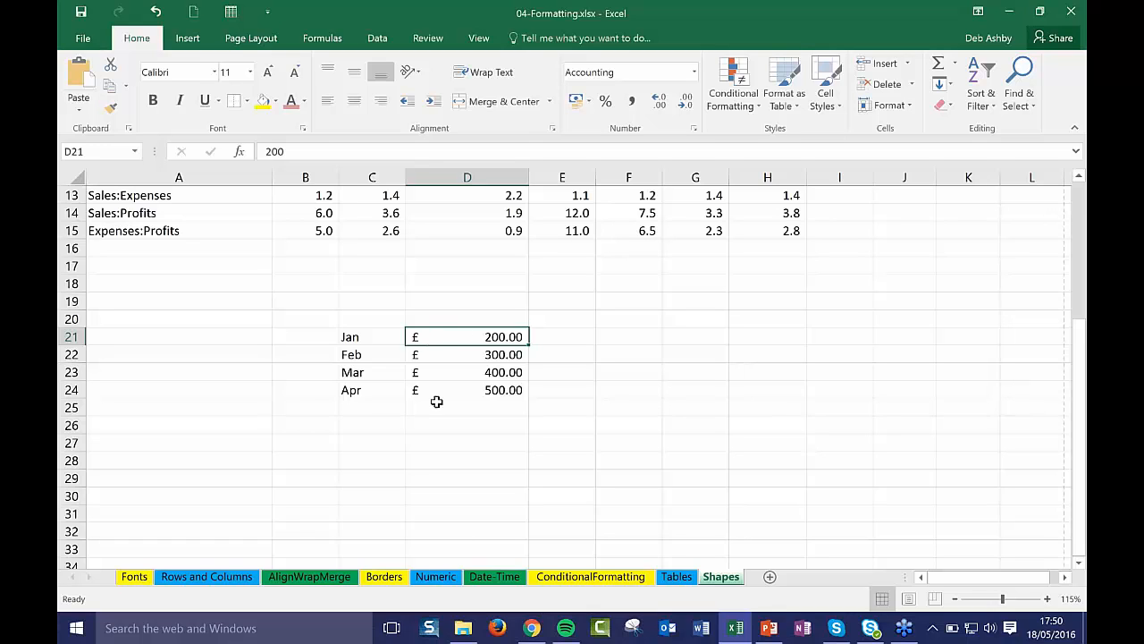
Compare the Currency and Accounting options for the Feb figure, then examine the dollar formats in the Sales row above
{"action": "left_click", "coordinate": [444, 356]}
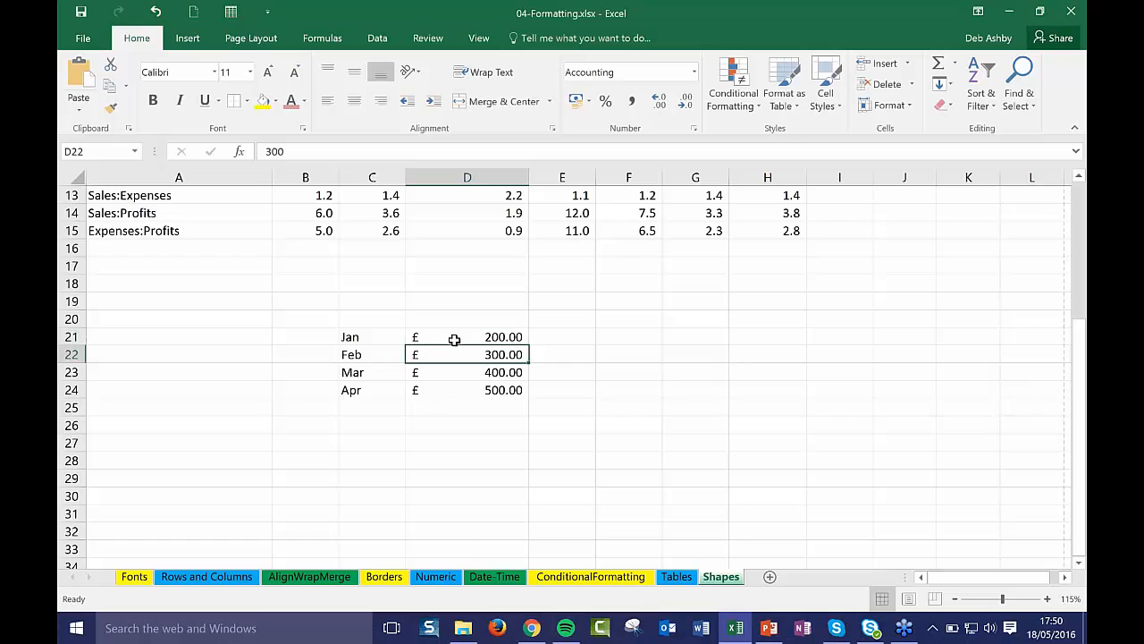
{"action": "left_click", "coordinate": [695, 74]}
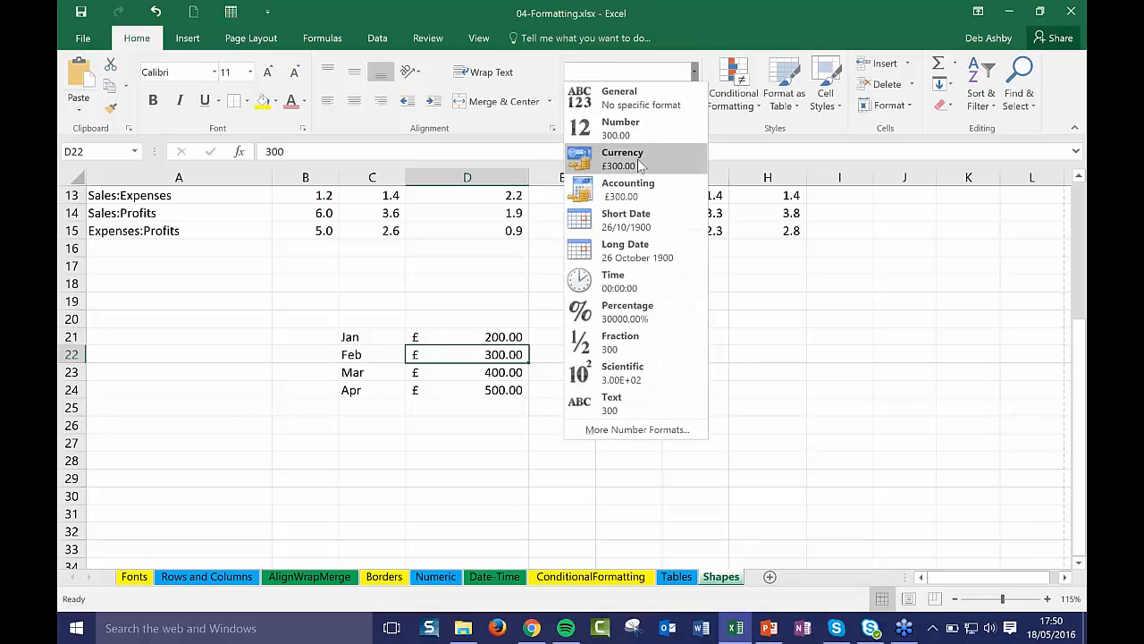
{"action": "left_click", "coordinate": [451, 347]}
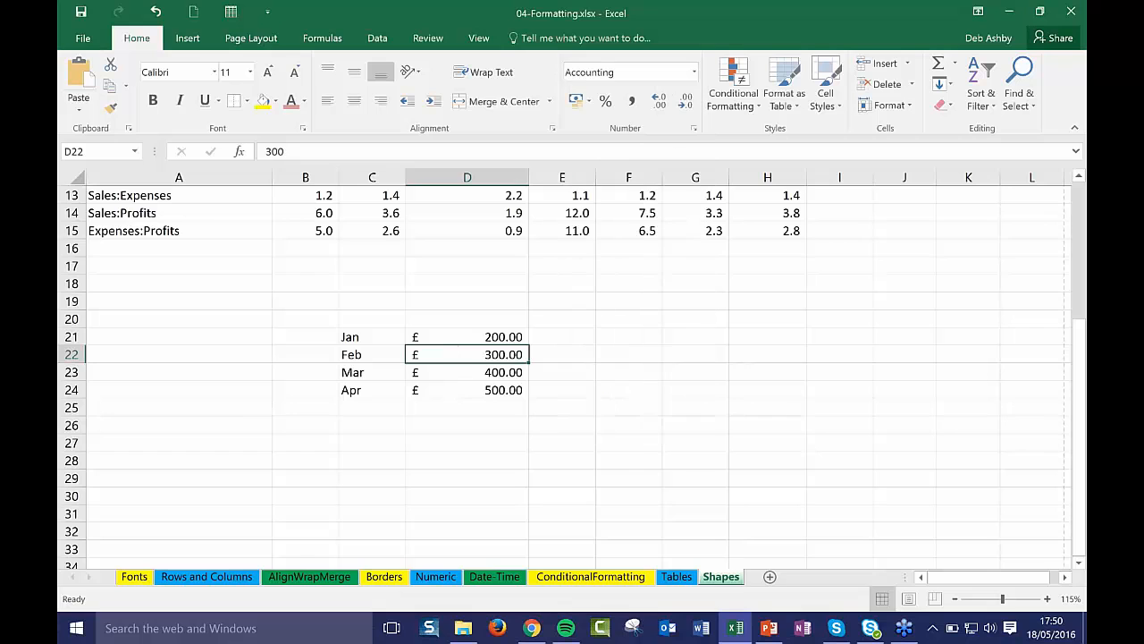
{"action": "left_click", "coordinate": [439, 338]}
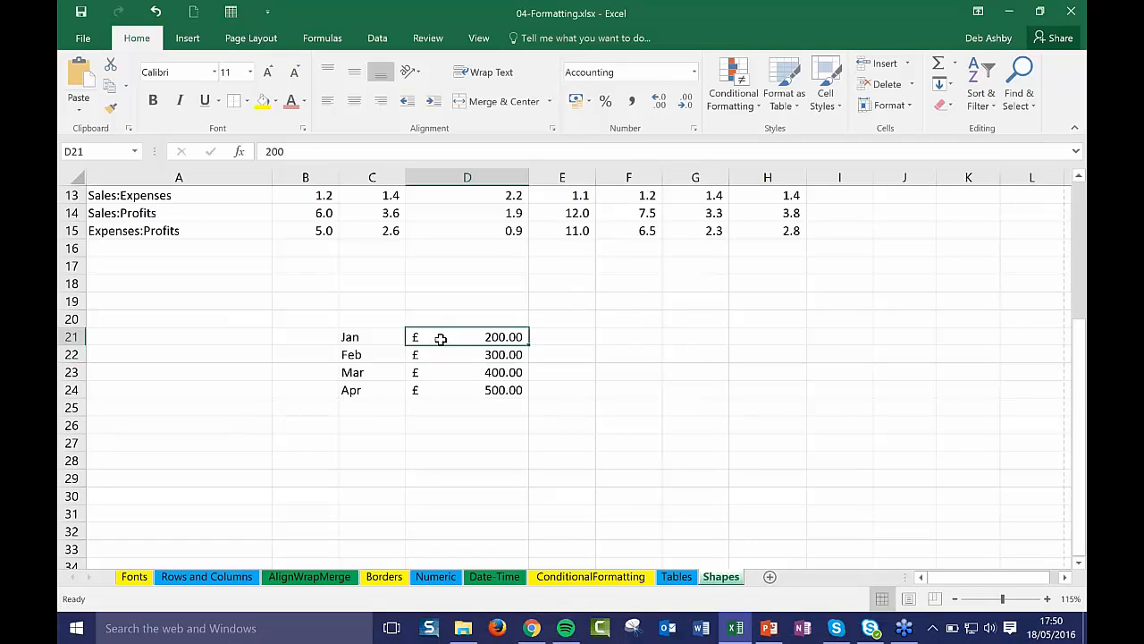
{"action": "scroll", "coordinate": [456, 355], "scroll_direction": "up", "scroll_amount": 4}
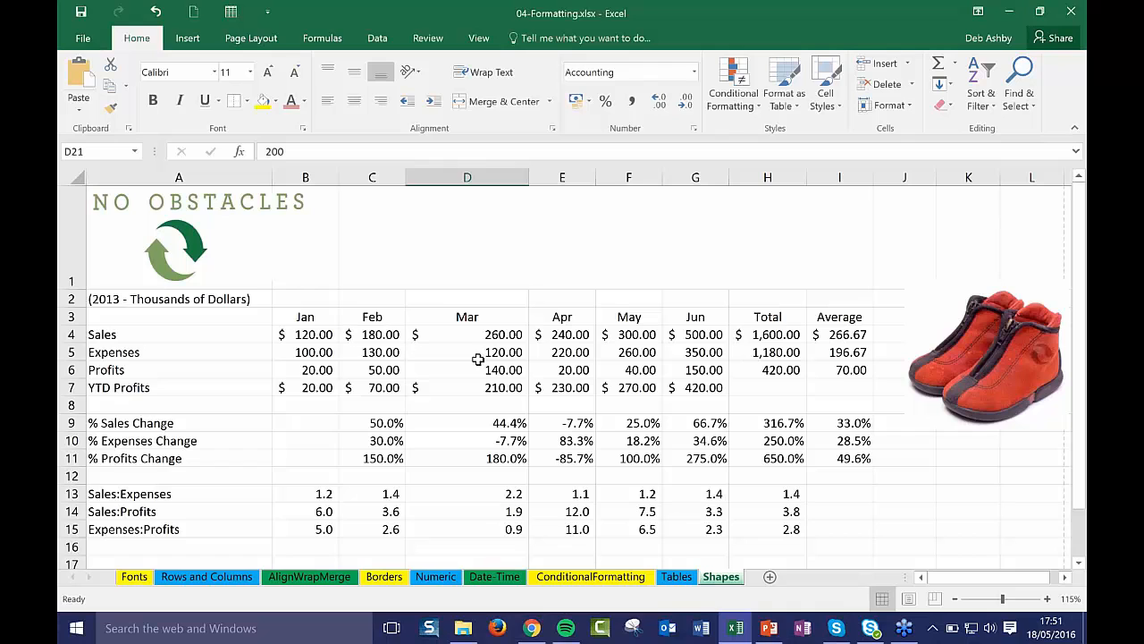
{"action": "left_click", "coordinate": [553, 335]}
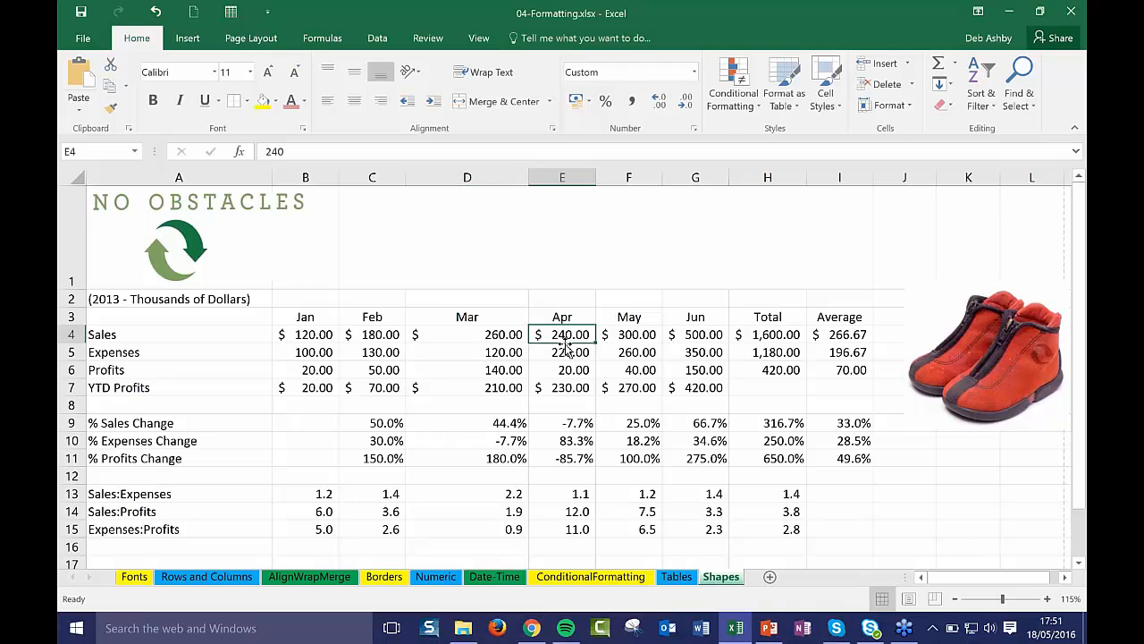
{"action": "left_click", "coordinate": [513, 404]}
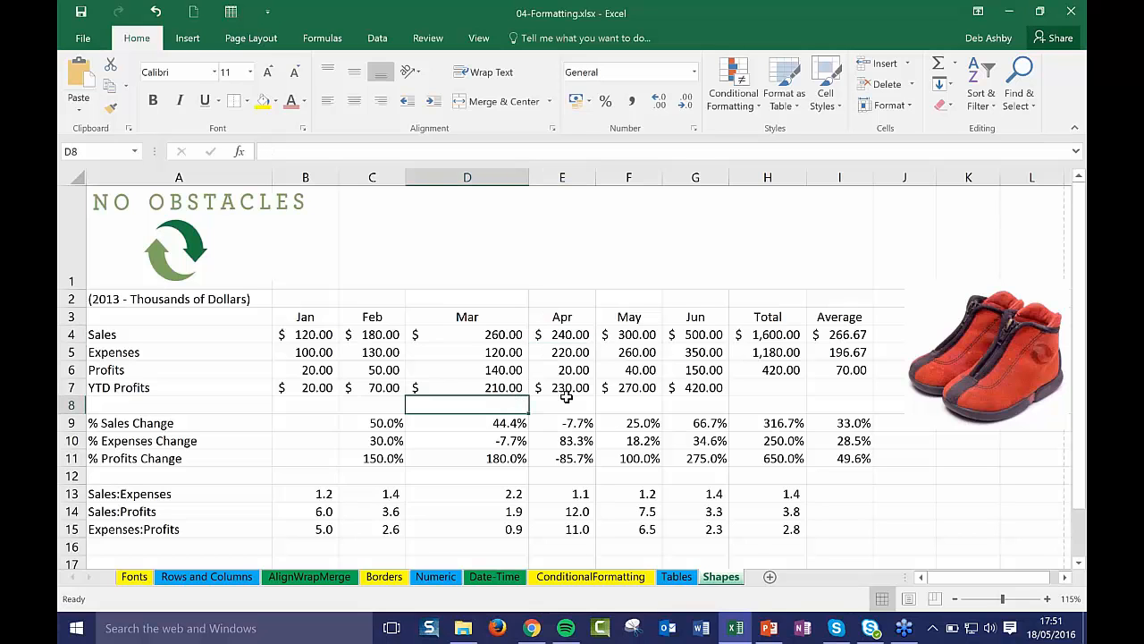
{"action": "left_click", "coordinate": [513, 334]}
{"action": "scroll", "coordinate": [366, 480], "scroll_direction": "down", "scroll_amount": 3}
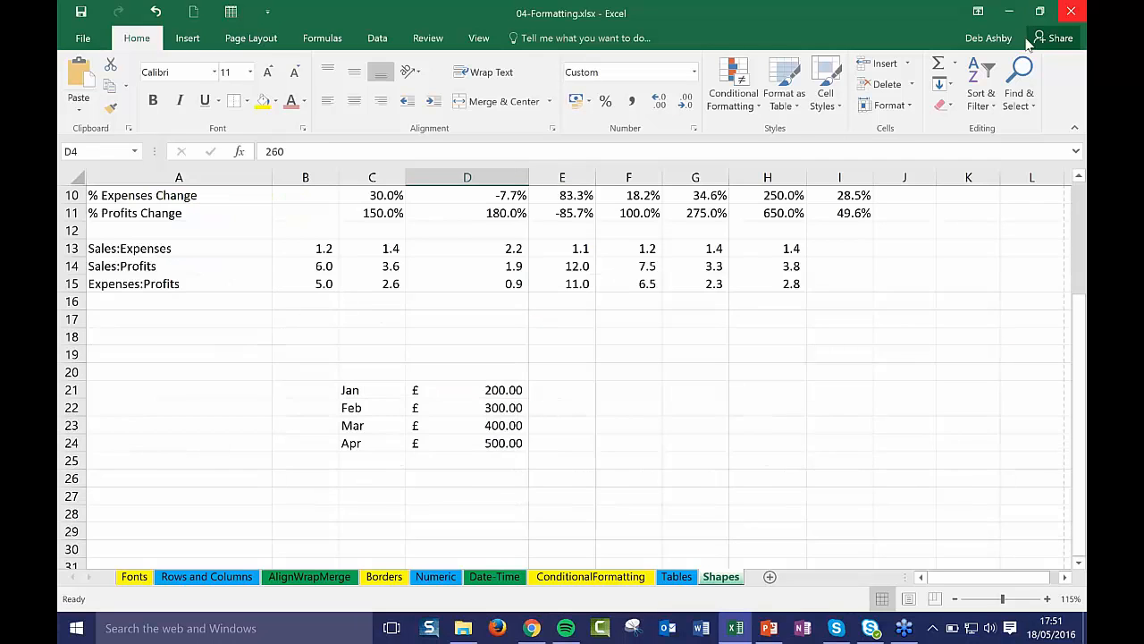
Close 04-Formatting.xlsx without saving the changes and minimise the Ch04 folder window
{"action": "left_click", "coordinate": [1071, 11]}
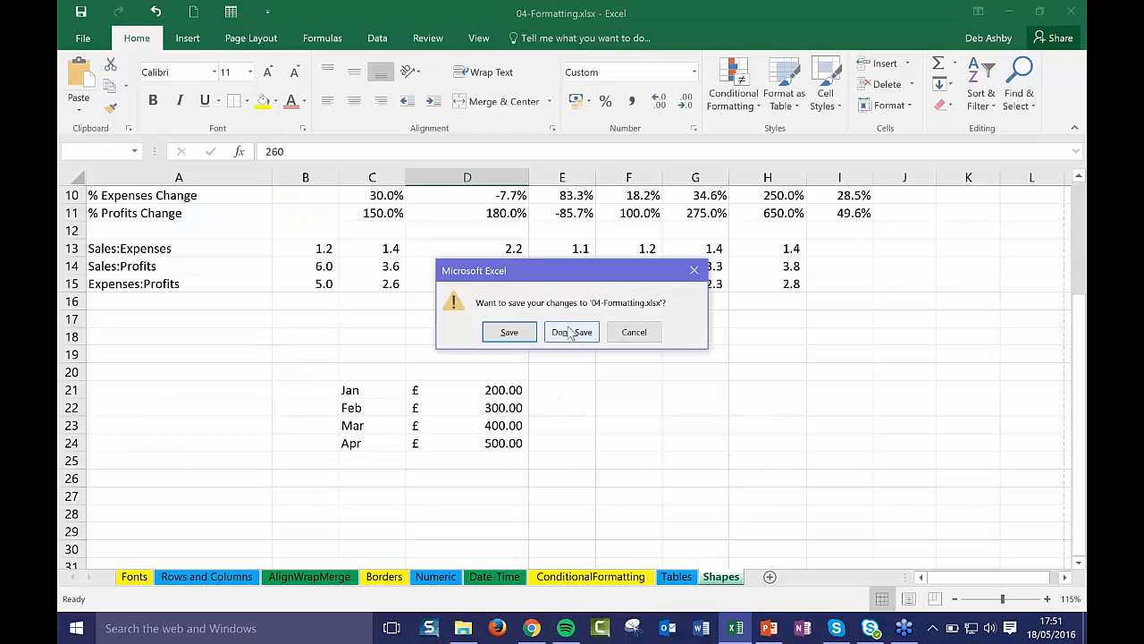
{"action": "left_click", "coordinate": [570, 331]}
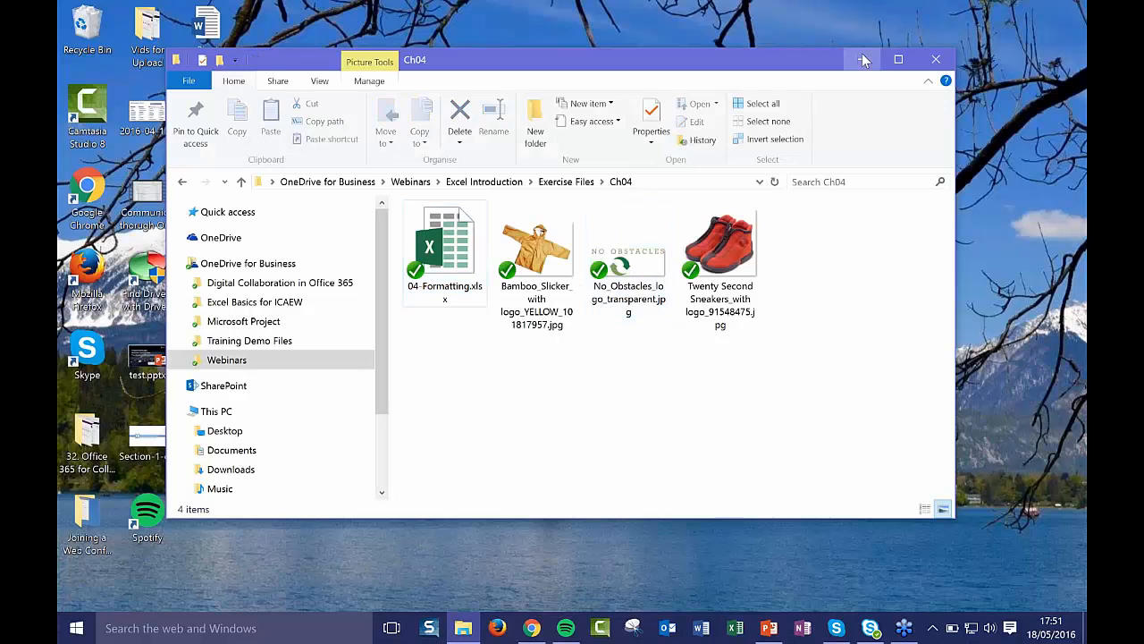
{"action": "left_click", "coordinate": [863, 59]}
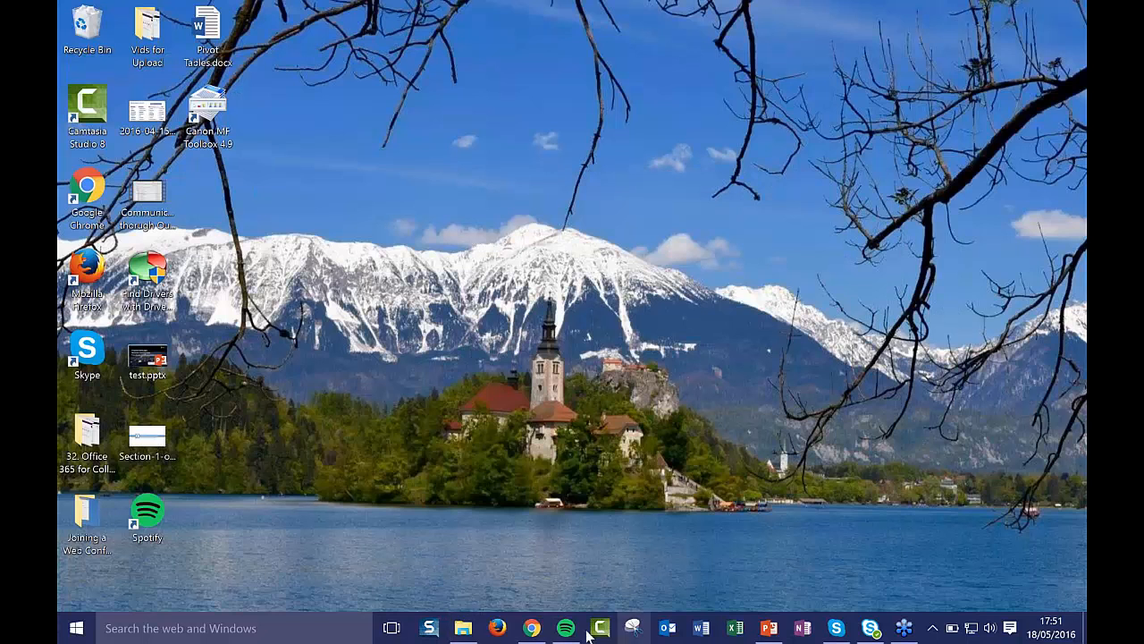
Reopen 04-Formatting.xlsx from the Ch04 folder, check the rows below the ratios on the Fonts sheet, and close it without saving
{"action": "left_click", "coordinate": [465, 630]}
{"action": "double_click", "coordinate": [447, 237]}
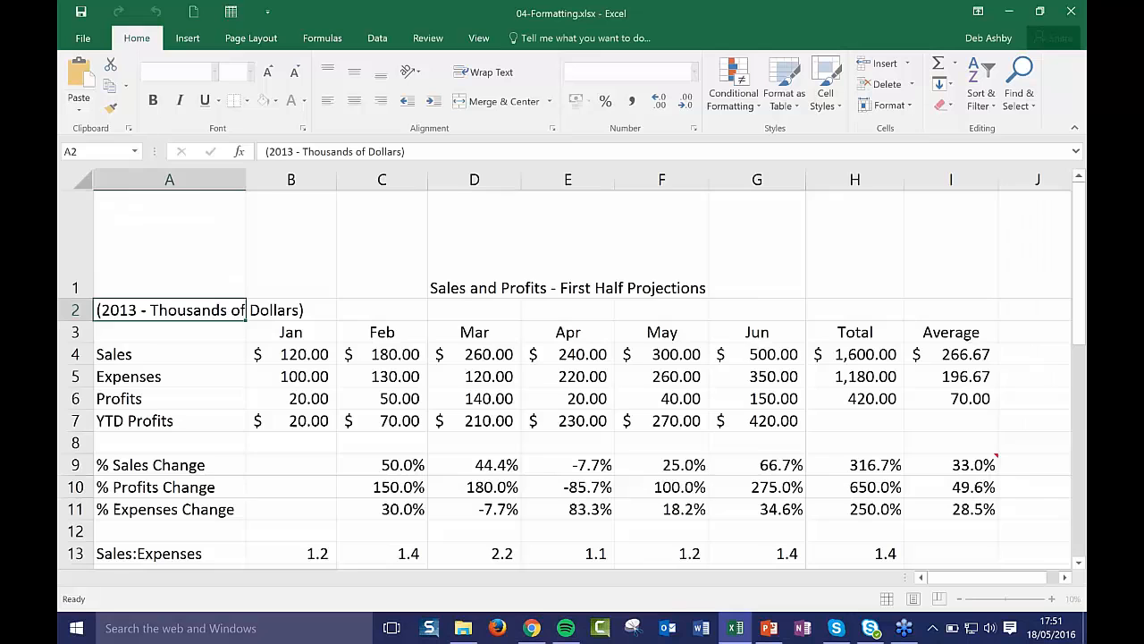
{"action": "left_click_drag", "start_coordinate": [1080, 280], "coordinate": [1080, 445]}
{"action": "left_click", "coordinate": [568, 384]}
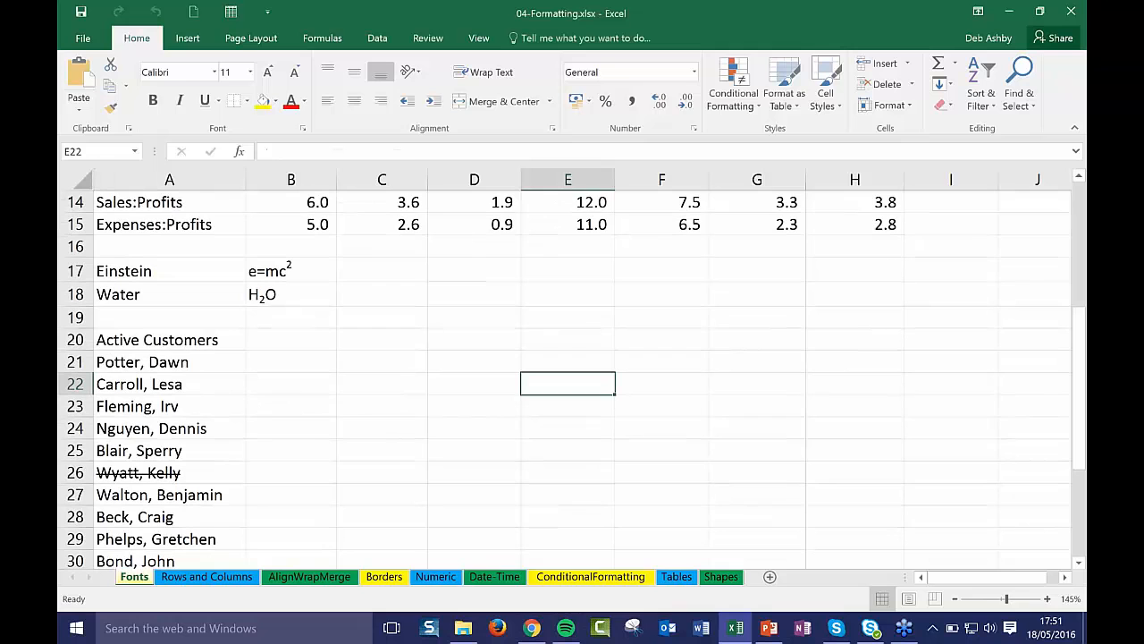
{"action": "left_click", "coordinate": [1069, 16]}
{"action": "left_click", "coordinate": [571, 331]}
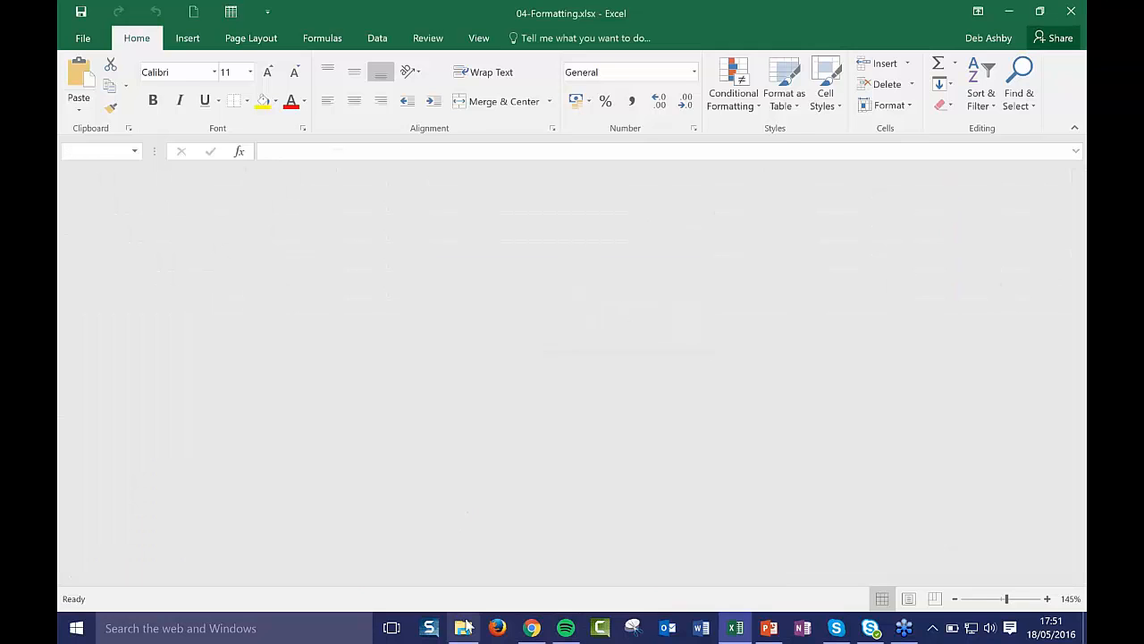
Switch to File Explorer and open 04-Formatting.xlsx from the Ch04 folder
{"action": "left_click", "coordinate": [464, 627]}
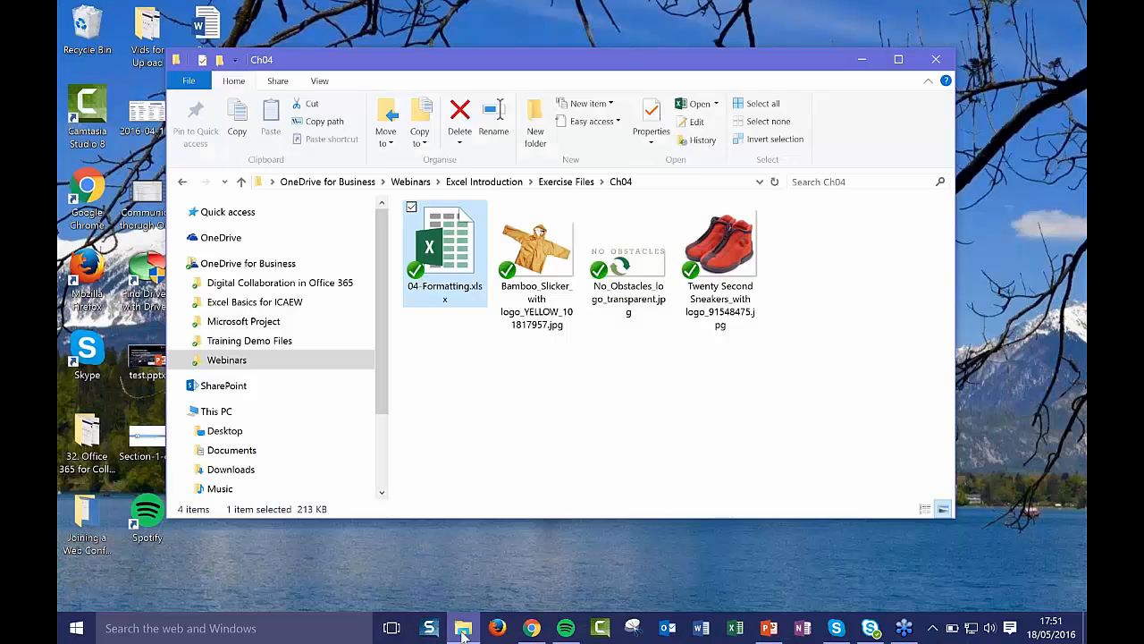
{"action": "left_click", "coordinate": [463, 630]}
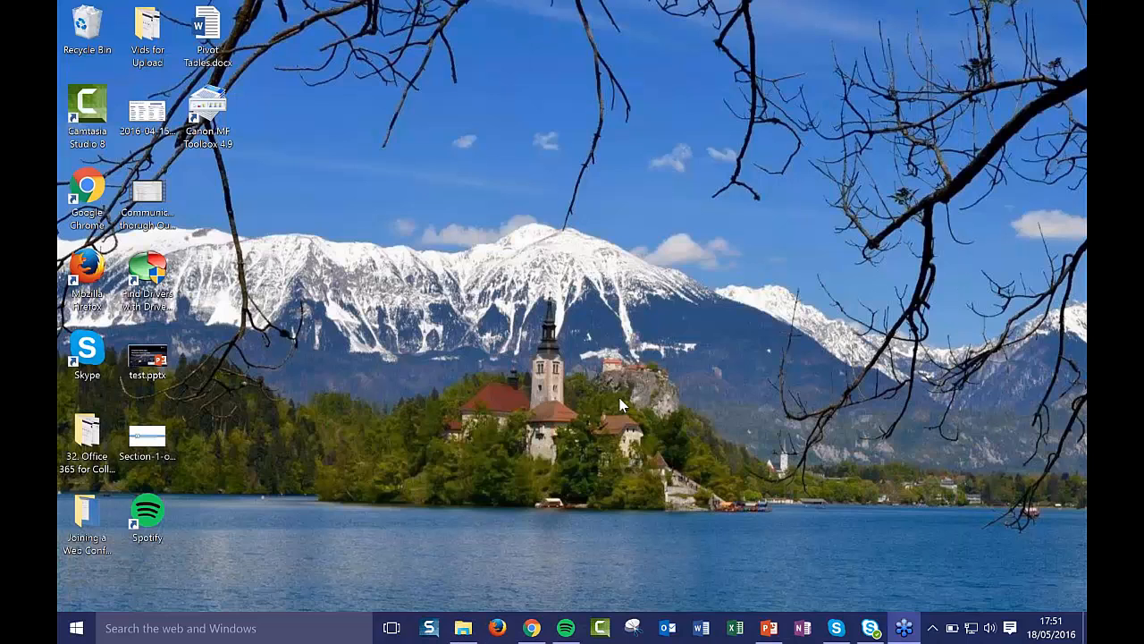
{"action": "left_click", "coordinate": [463, 627]}
{"action": "left_click", "coordinate": [471, 389]}
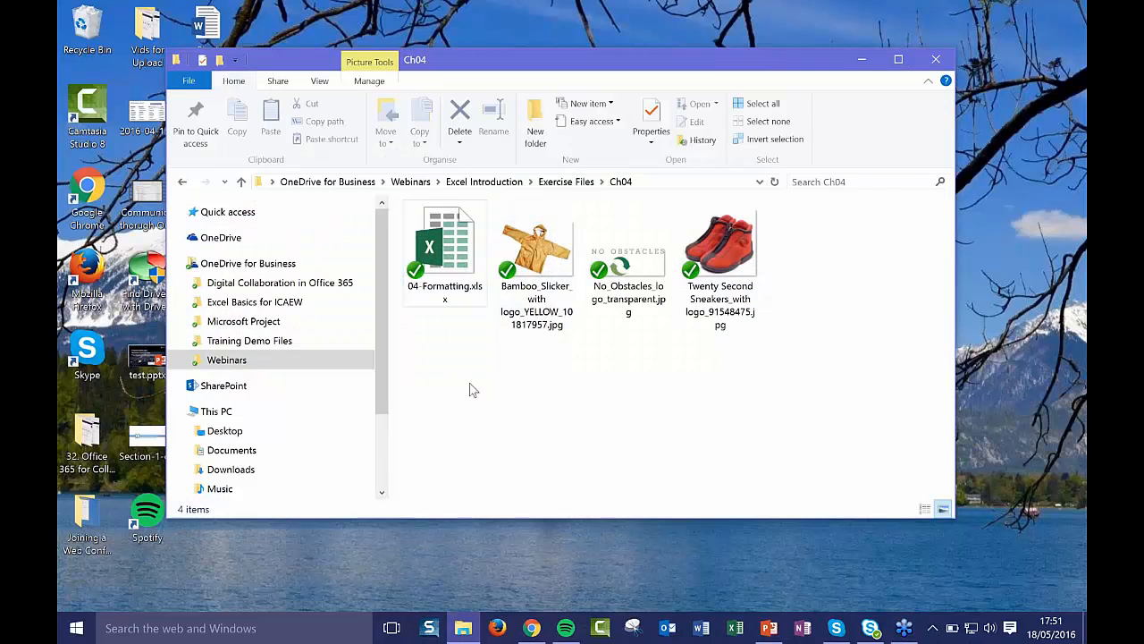
{"action": "left_click", "coordinate": [438, 258]}
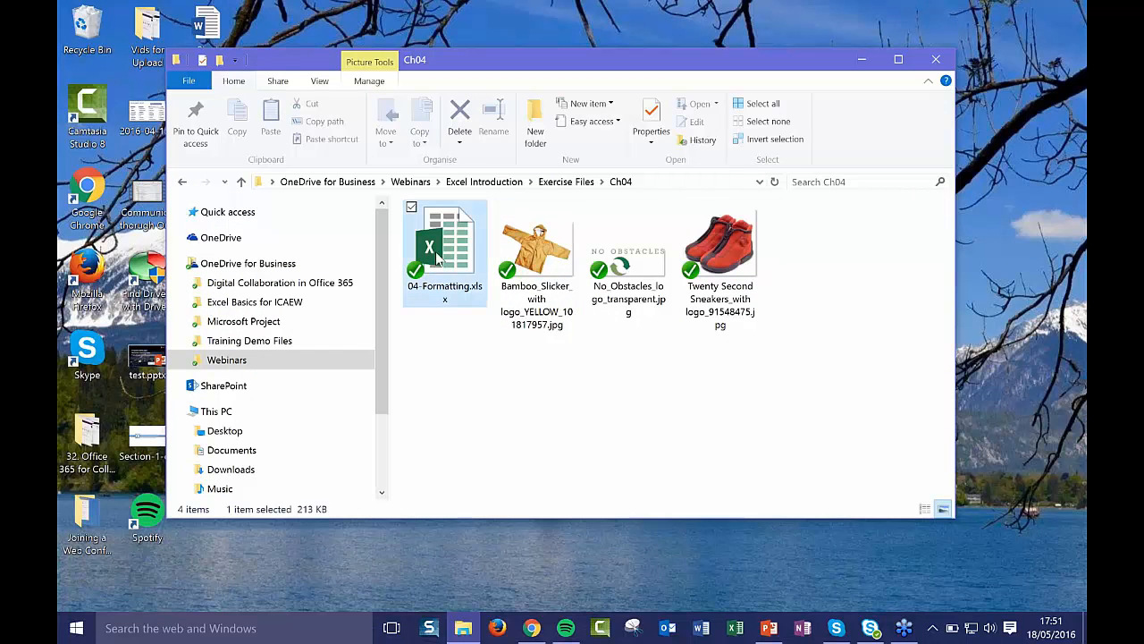
{"action": "double_click", "coordinate": [438, 258]}
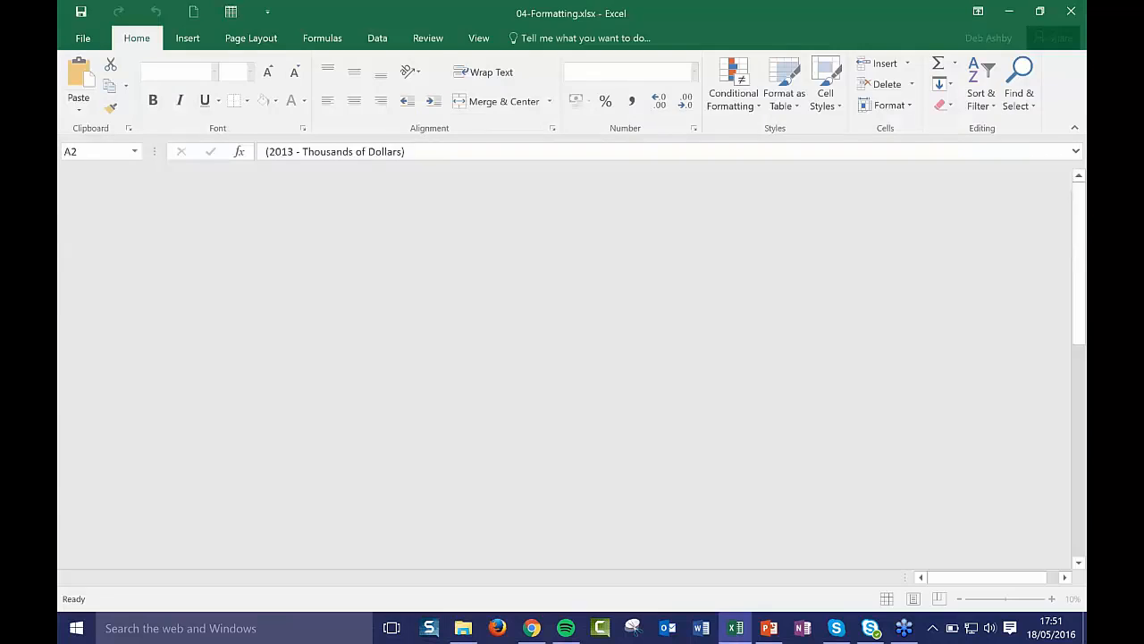
Enter the exponent operator ^ in cell E31 of the Fonts sheet, in the empty area beside the customer list
{"action": "left_click", "coordinate": [493, 311]}
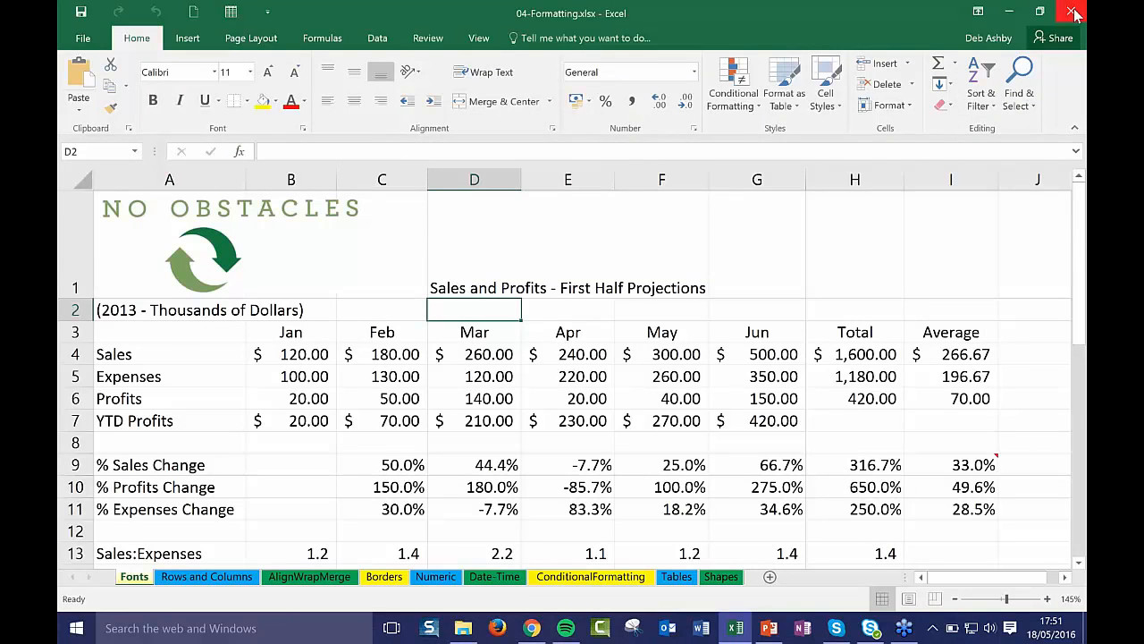
{"action": "left_click", "coordinate": [626, 348]}
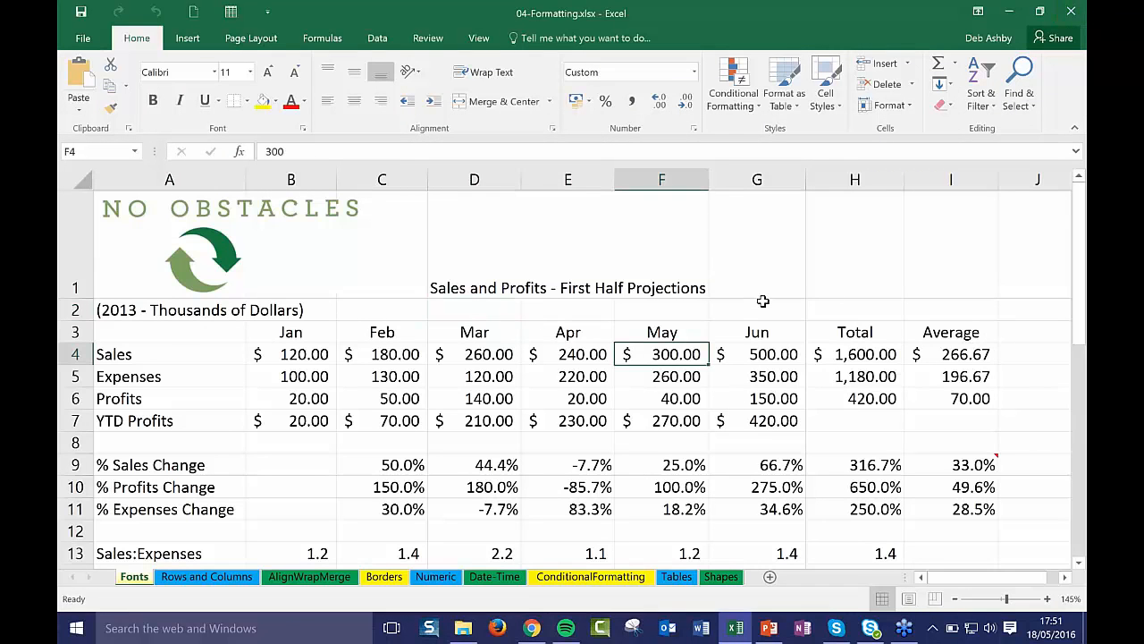
{"action": "scroll", "coordinate": [762, 302], "scroll_direction": "down", "scroll_amount": 8}
{"action": "left_click", "coordinate": [568, 336]}
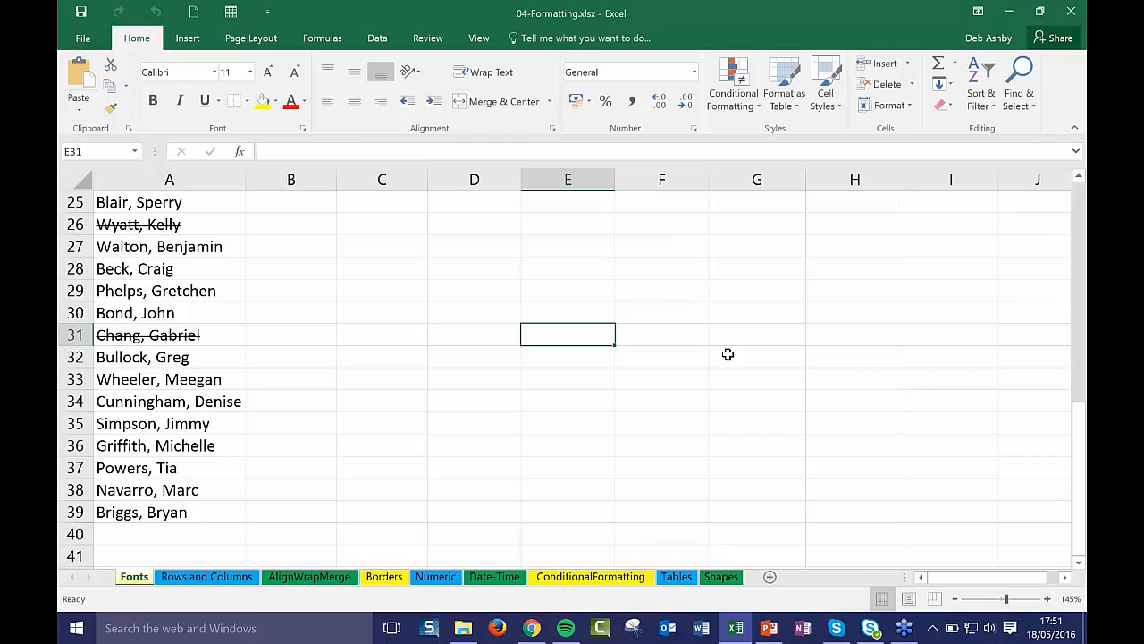
{"action": "key", "text": "F2"}
{"action": "type", "text": "^"}
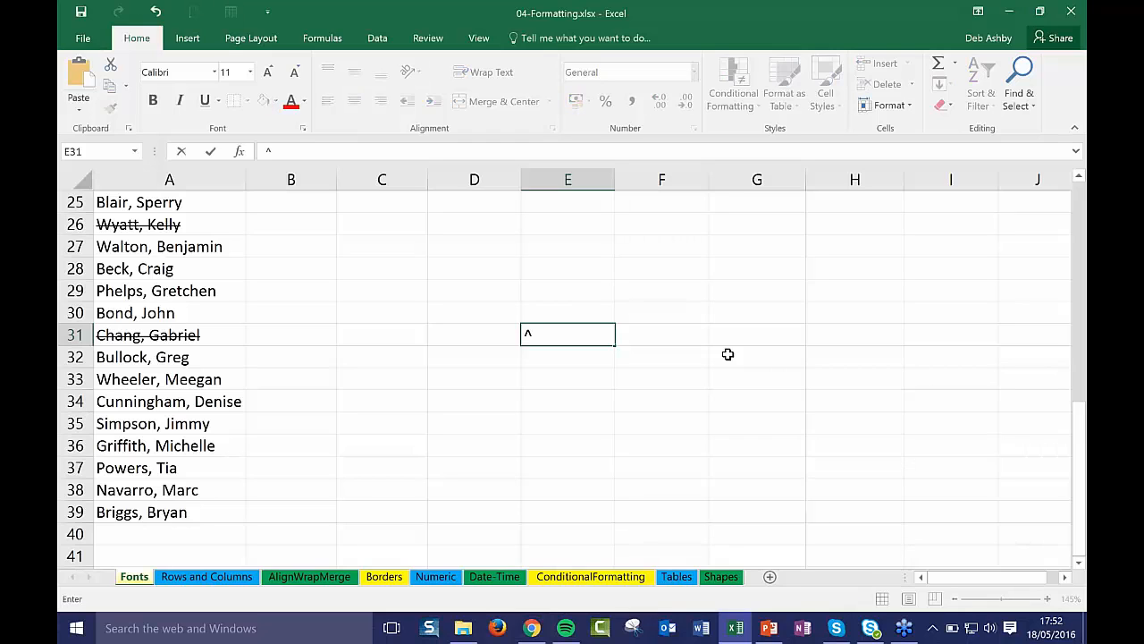
{"action": "key", "text": "Tab"}
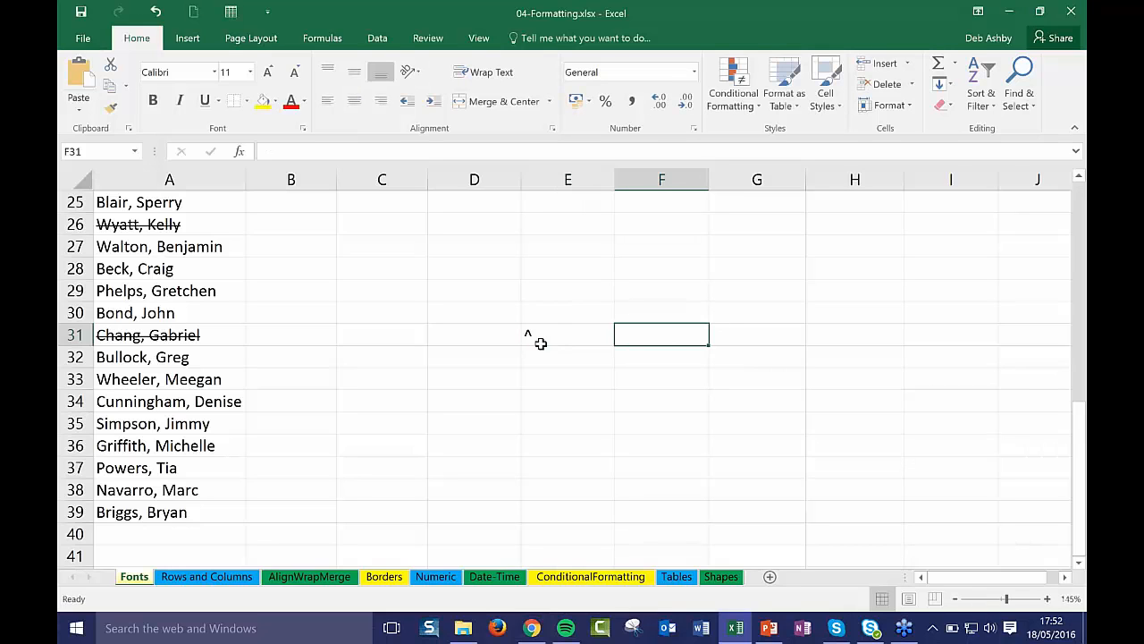
Enter a pair of parentheses with a space between them, ( ), in cell E30 above the ^ operator
{"action": "left_click", "coordinate": [566, 334]}
{"action": "left_click", "coordinate": [546, 321]}
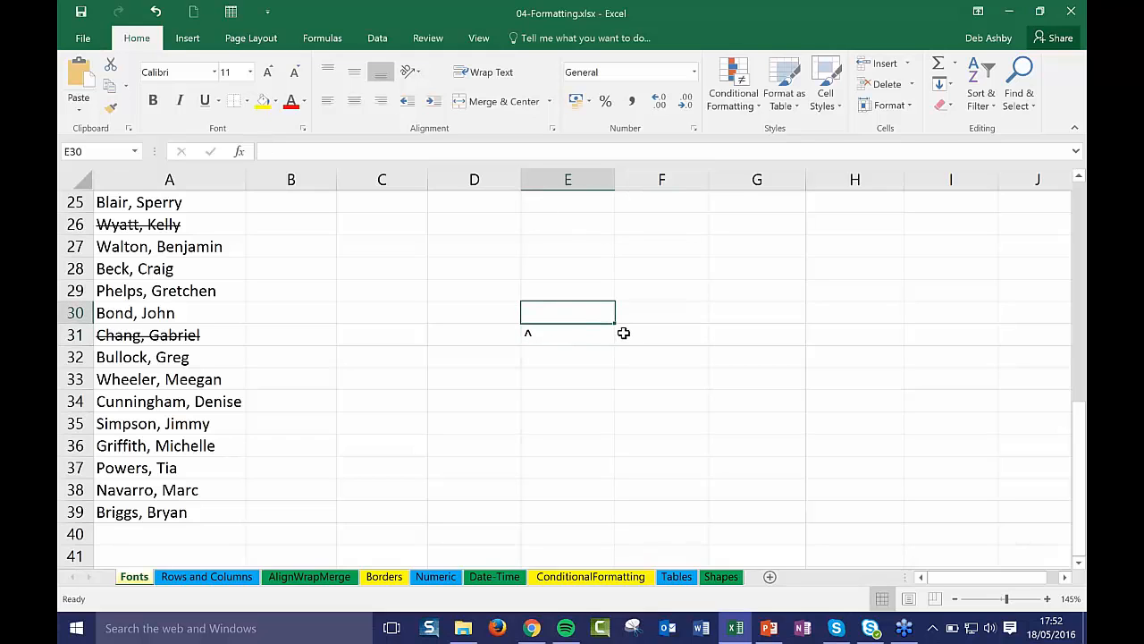
{"action": "type", "text": "()"}
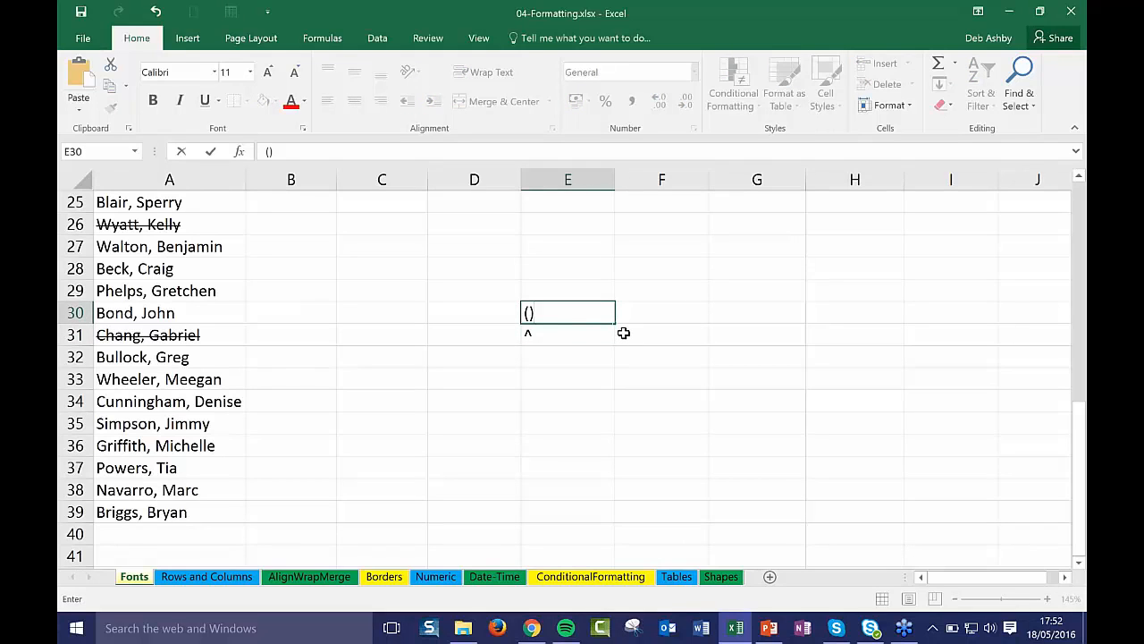
{"action": "key", "text": "BackSpace"}
{"action": "type", "text": ")"}
{"action": "key", "text": "Return"}
Enter the multiplication and division operators as * / in cell E32 below the ^ operator
{"action": "left_click", "coordinate": [568, 360]}
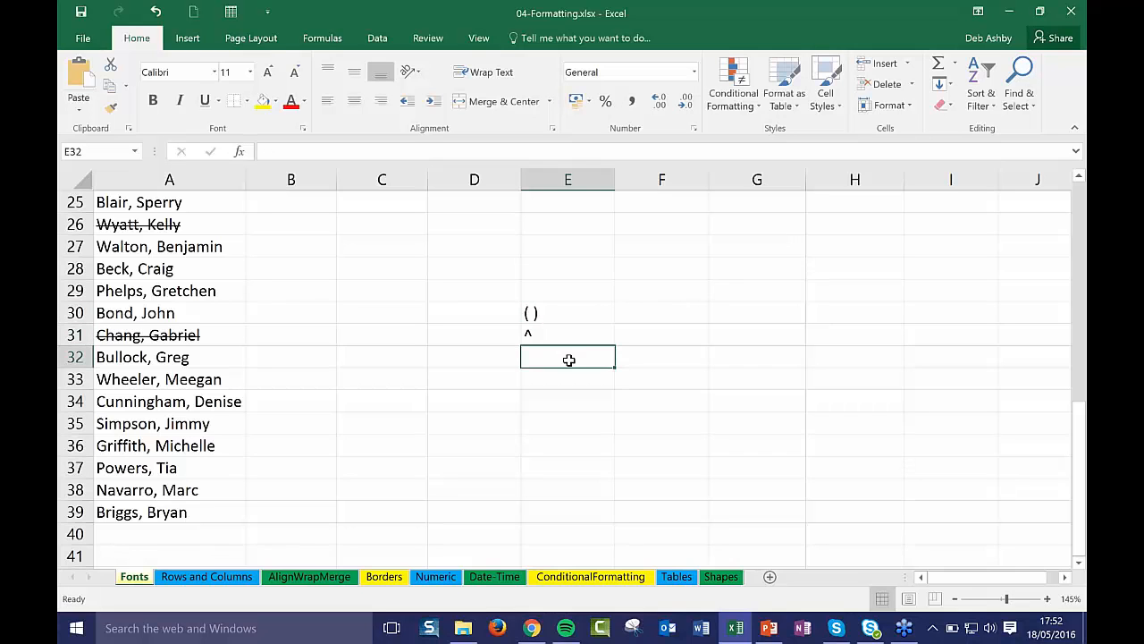
{"action": "type", "text": "* /"}
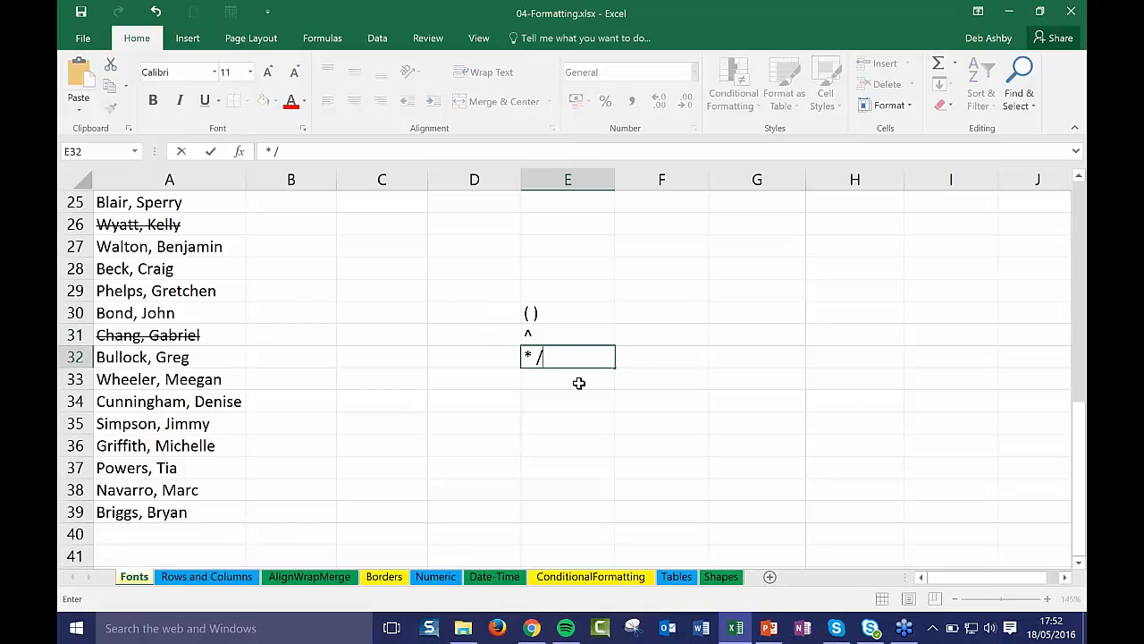
{"action": "key", "text": "Return"}
{"action": "type", "text": "+ -"}
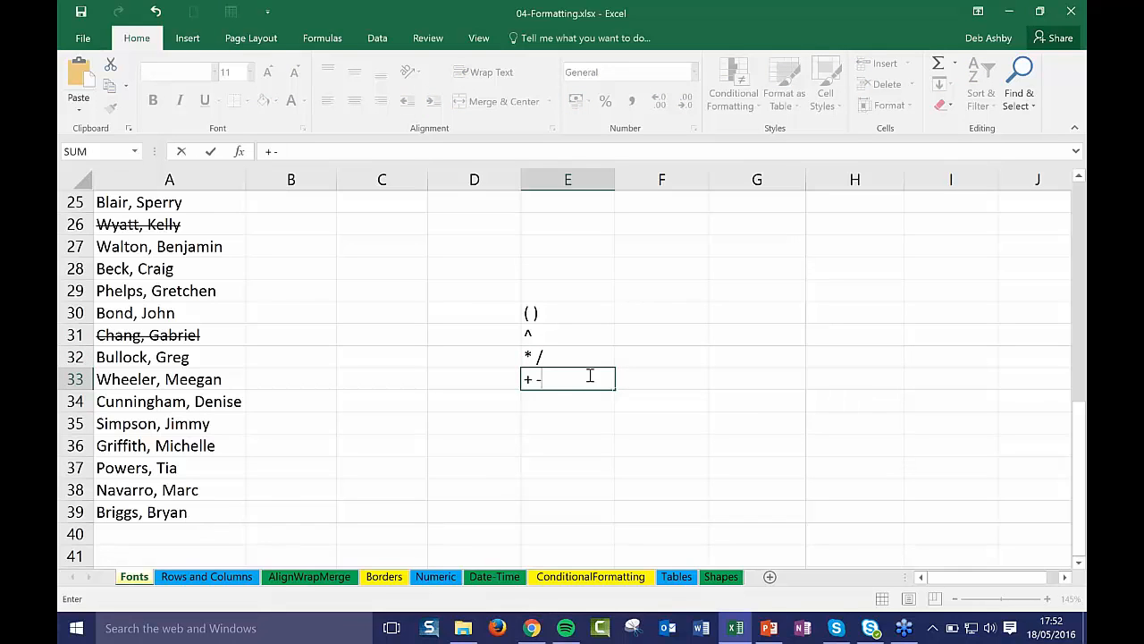
{"action": "left_click", "coordinate": [688, 357]}
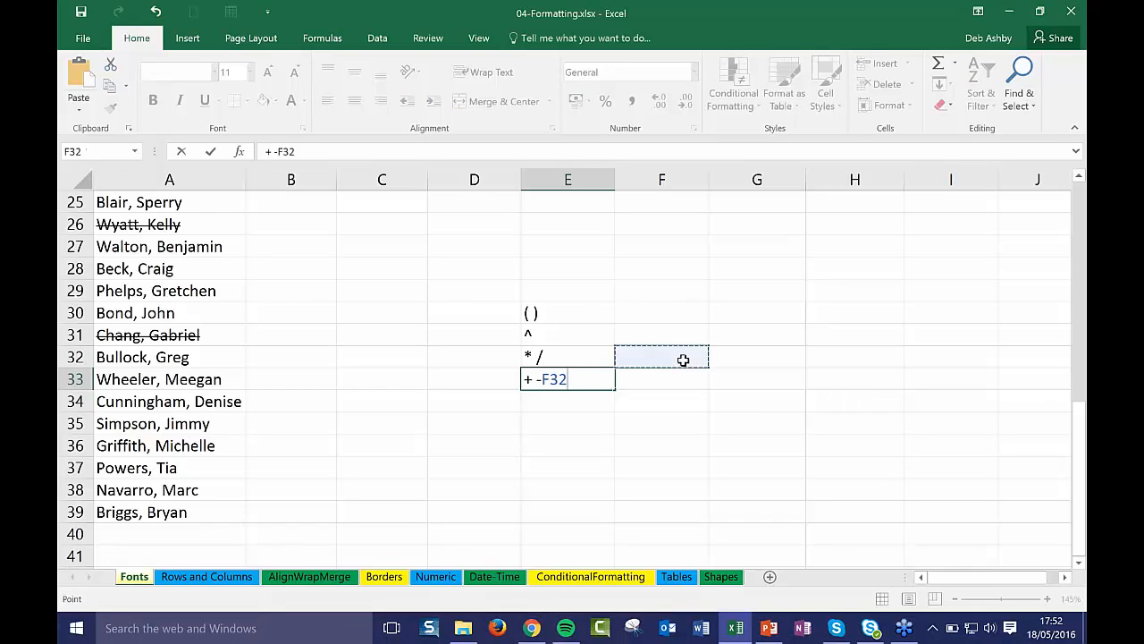
{"action": "left_click", "coordinate": [573, 335]}
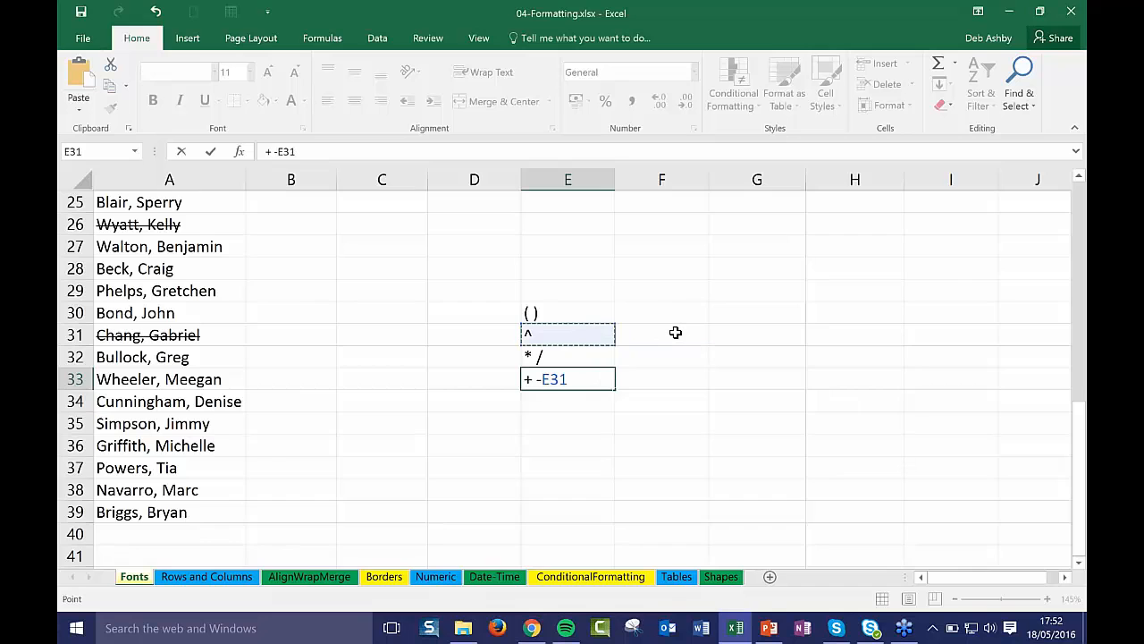
{"action": "scroll", "coordinate": [675, 333], "scroll_direction": "up", "scroll_amount": 8}
{"action": "left_click", "coordinate": [675, 333]}
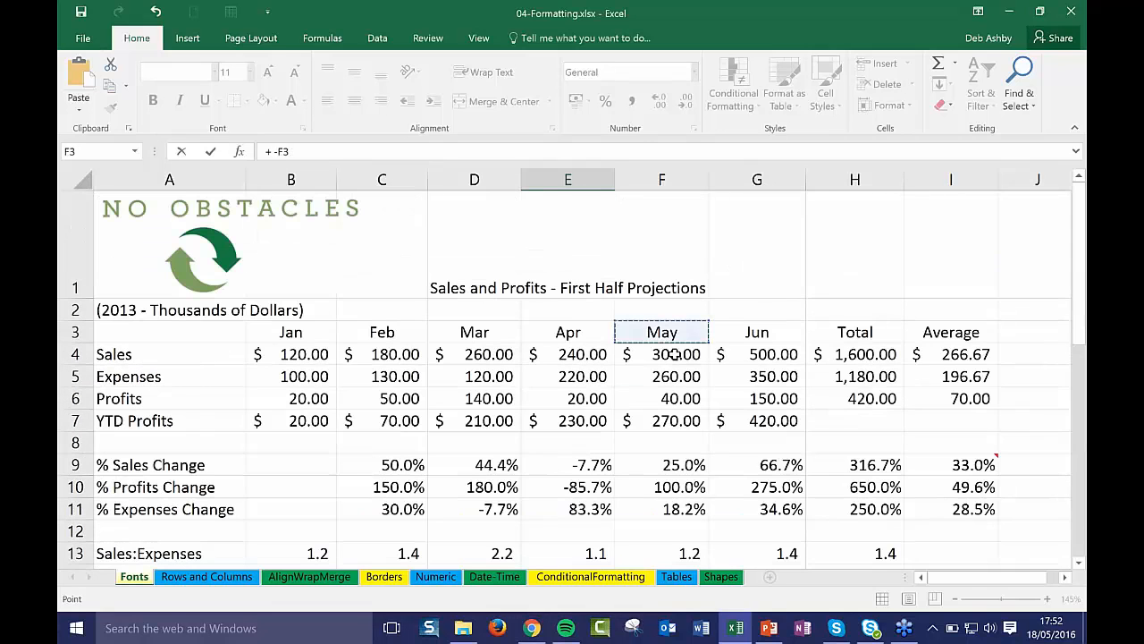
{"action": "left_click", "coordinate": [677, 356]}
{"action": "left_click", "coordinate": [740, 311]}
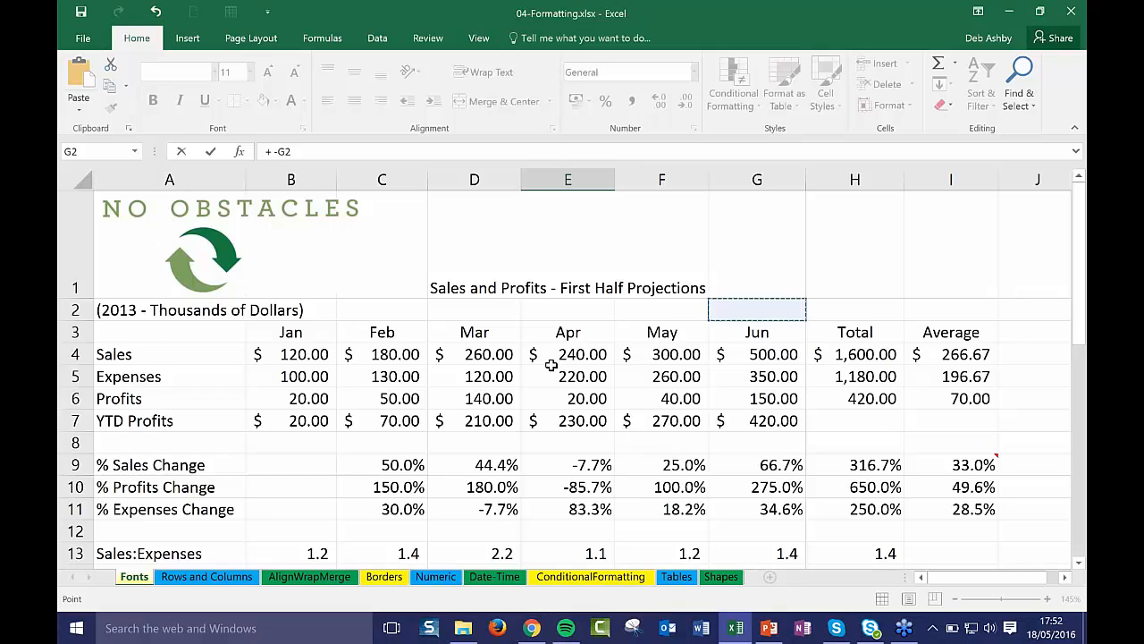
{"action": "scroll", "coordinate": [552, 365], "scroll_direction": "down", "scroll_amount": 7}
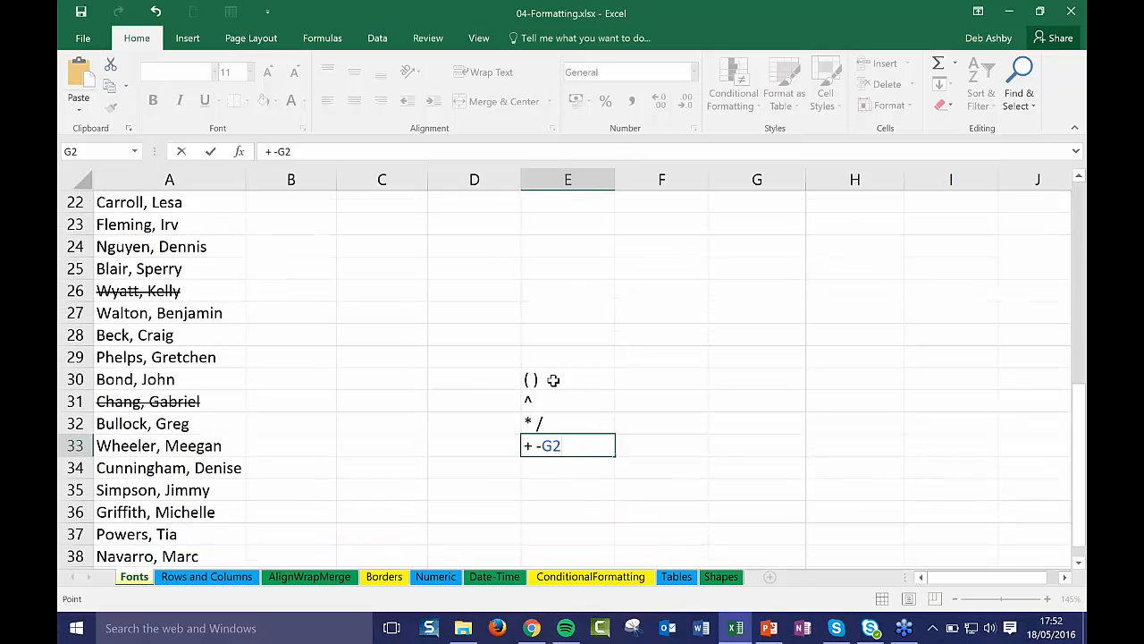
{"action": "left_click", "coordinate": [554, 380]}
{"action": "left_click", "coordinate": [685, 360]}
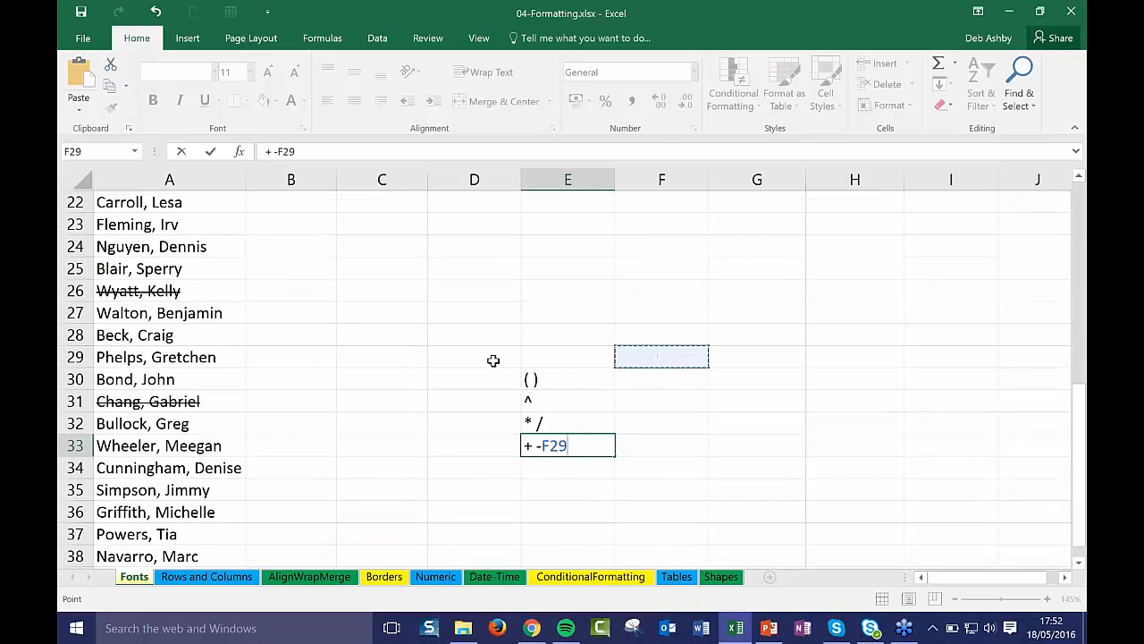
{"action": "left_click", "coordinate": [544, 380]}
{"action": "left_click_drag", "start_coordinate": [550, 380], "coordinate": [554, 445]}
{"action": "left_click", "coordinate": [669, 421]}
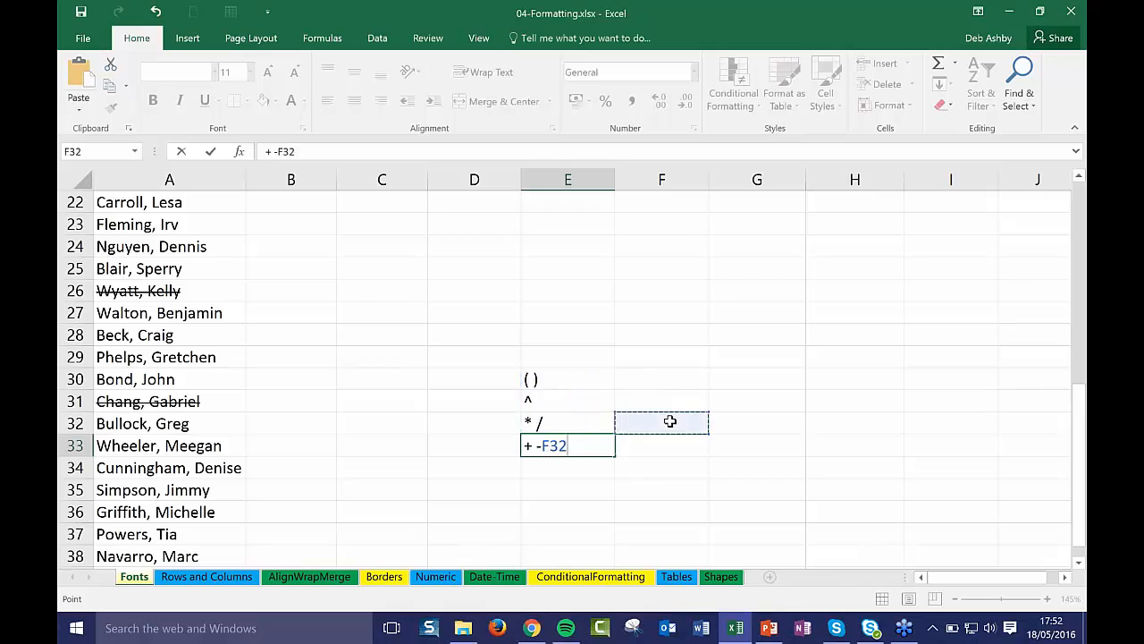
{"action": "key", "text": "Escape"}
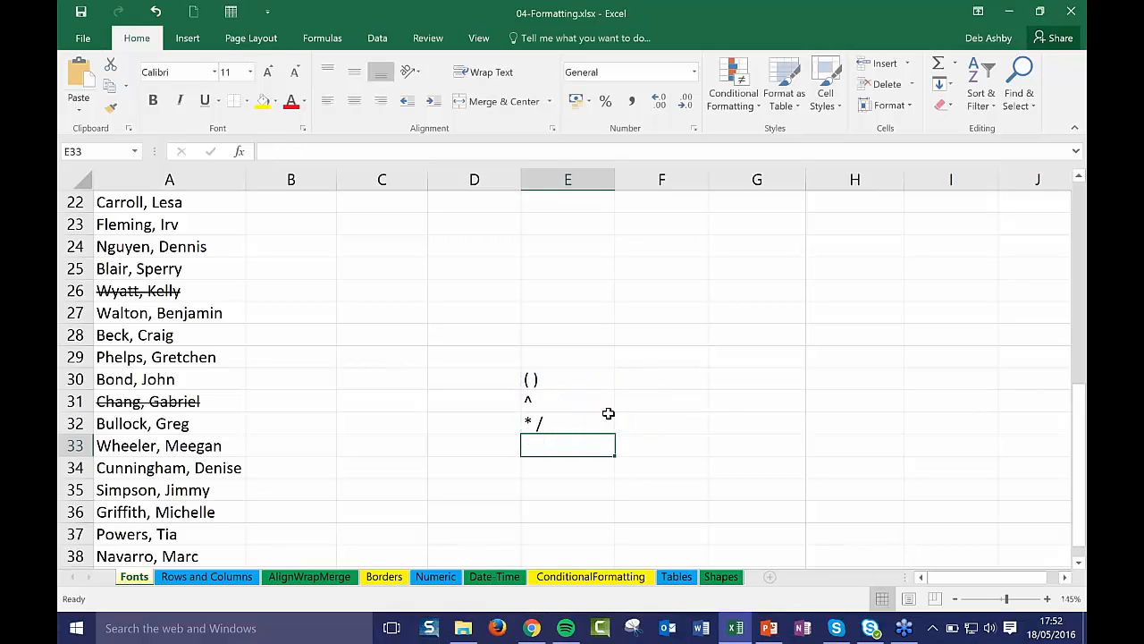
Examine the operators listed in cells E30 to E32 one after another, in their order of calculation
{"action": "left_click", "coordinate": [576, 380]}
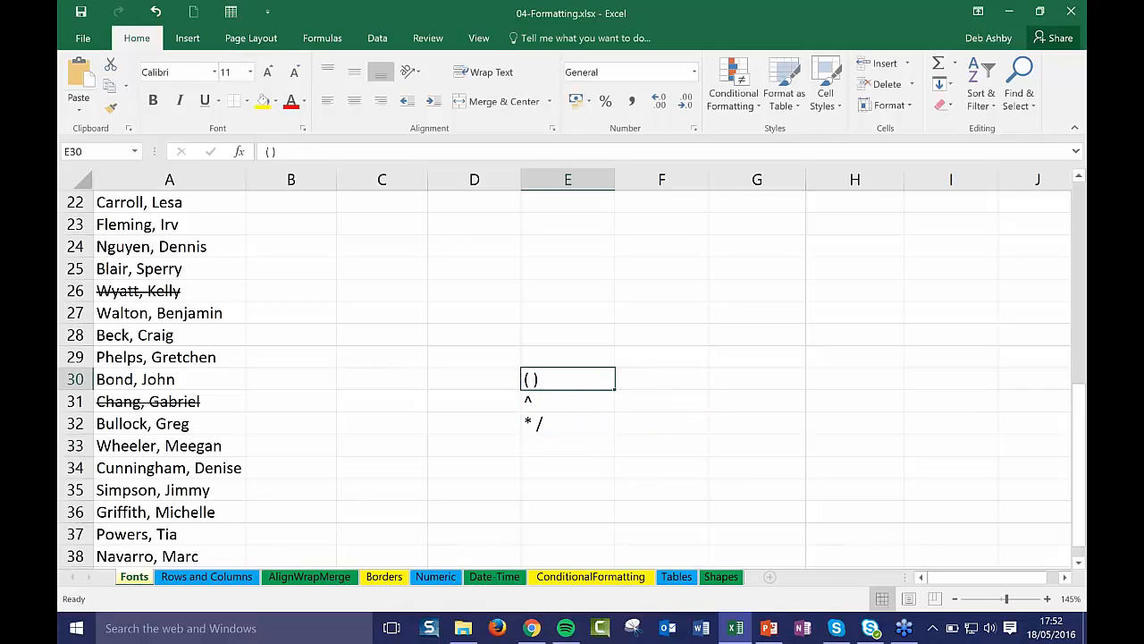
{"action": "left_click", "coordinate": [541, 403]}
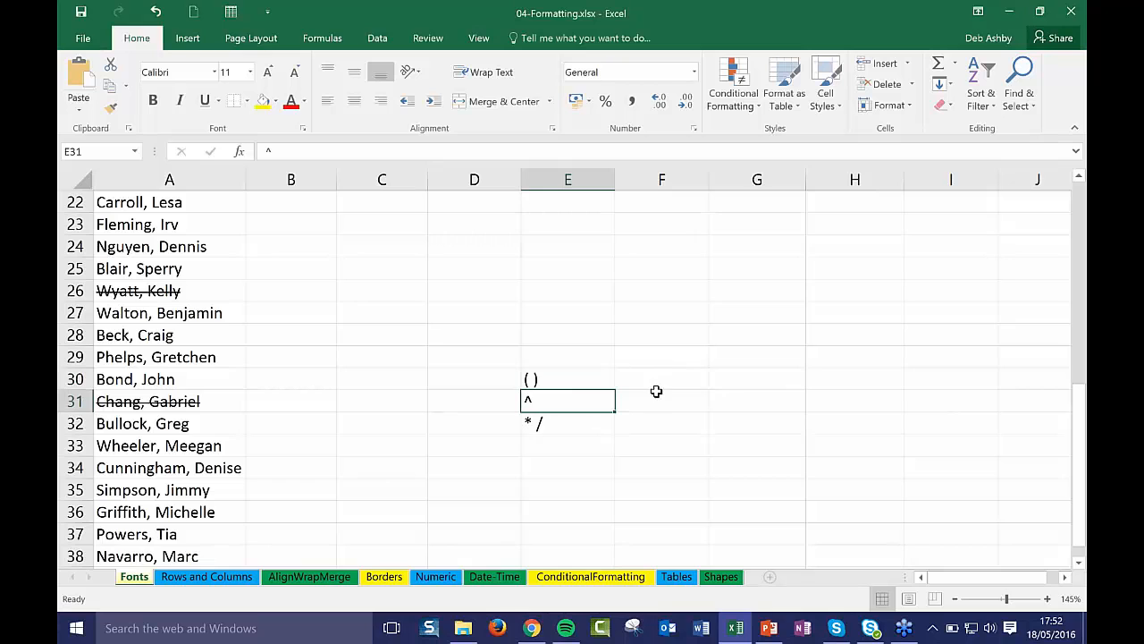
{"action": "left_click", "coordinate": [546, 422]}
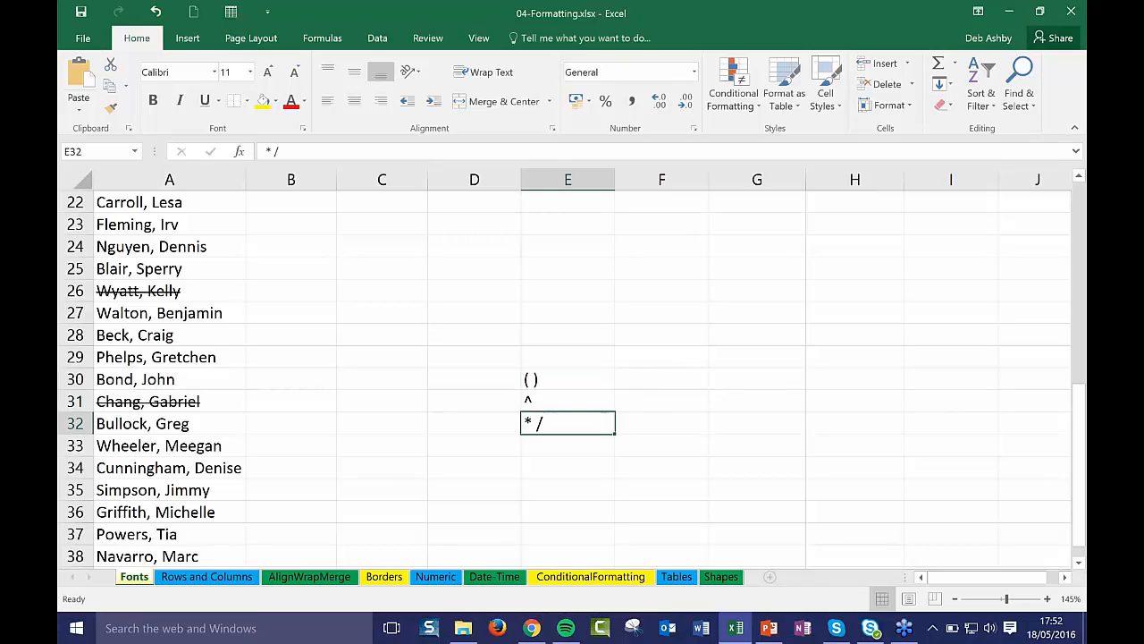
{"action": "left_click", "coordinate": [560, 454]}
{"action": "left_click", "coordinate": [559, 404]}
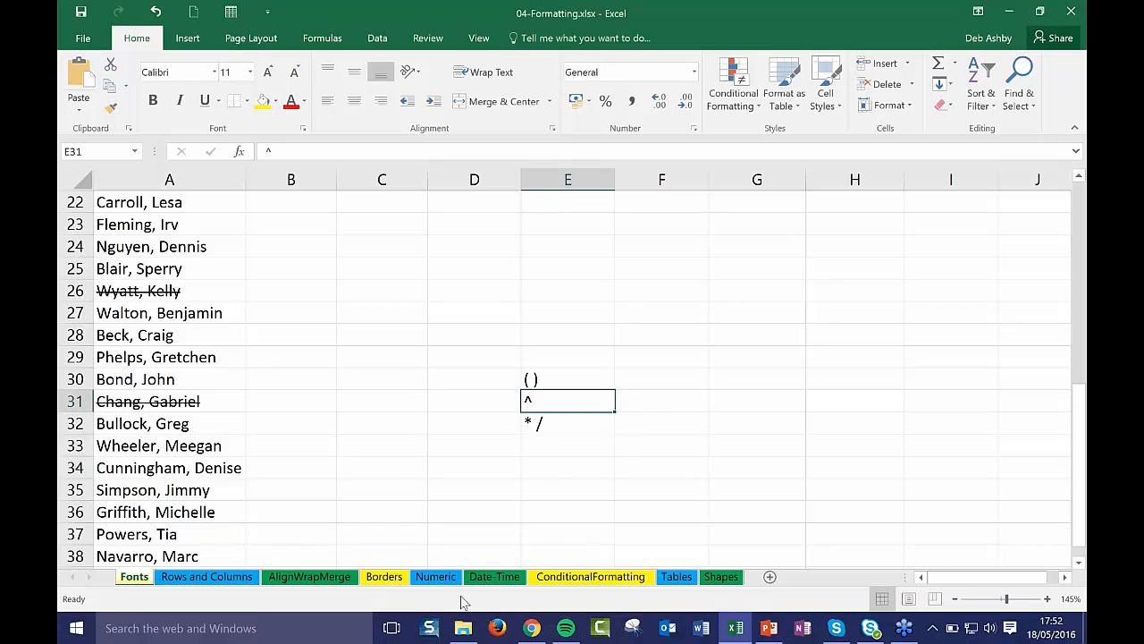
{"action": "left_click", "coordinate": [671, 383]}
{"action": "left_click", "coordinate": [552, 358]}
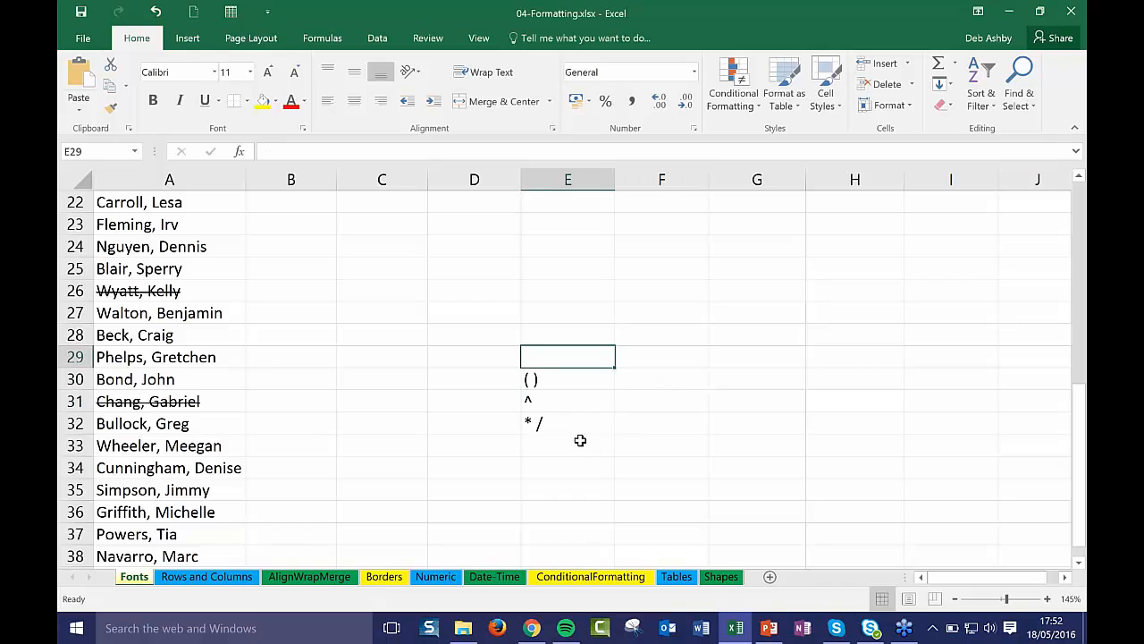
{"action": "scroll", "coordinate": [580, 440], "scroll_direction": "up", "scroll_amount": 7}
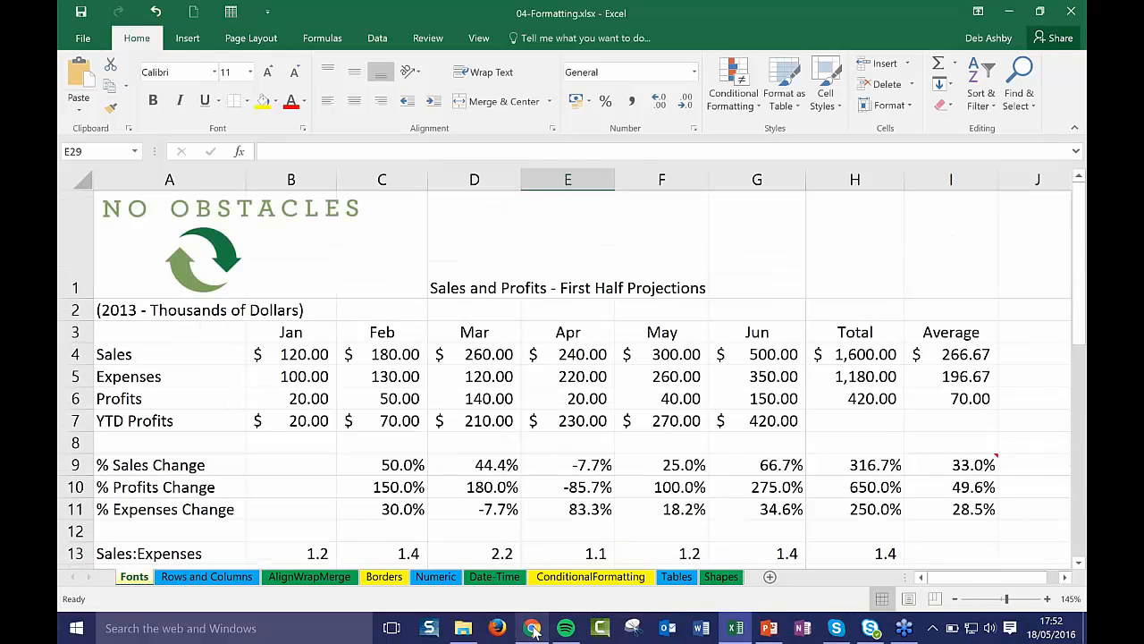
Switch to Chrome, search Google in a new tab for "carat symbol excel" and look through the results
{"action": "left_click", "coordinate": [532, 628]}
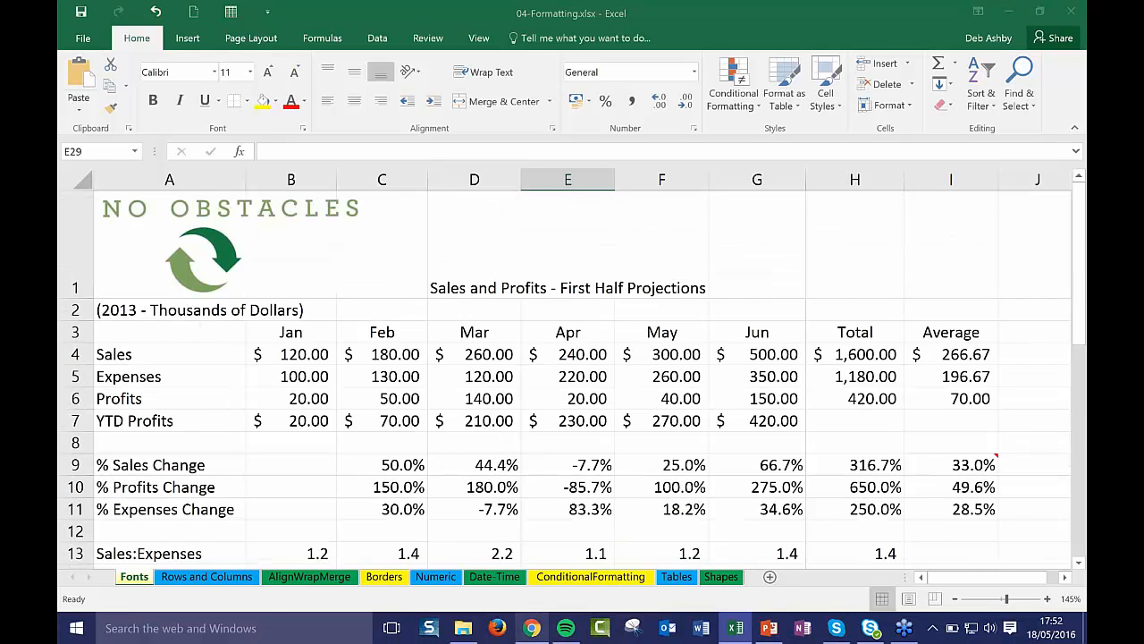
{"action": "key", "text": "ctrl+t"}
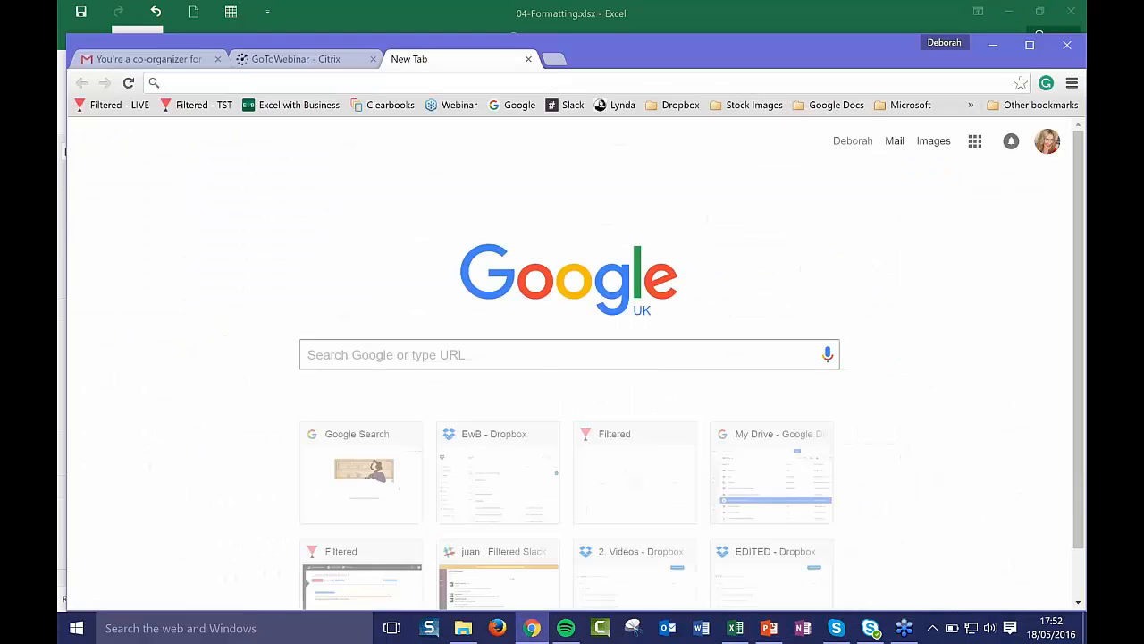
{"action": "left_click", "coordinate": [389, 352]}
{"action": "type", "text": "car"}
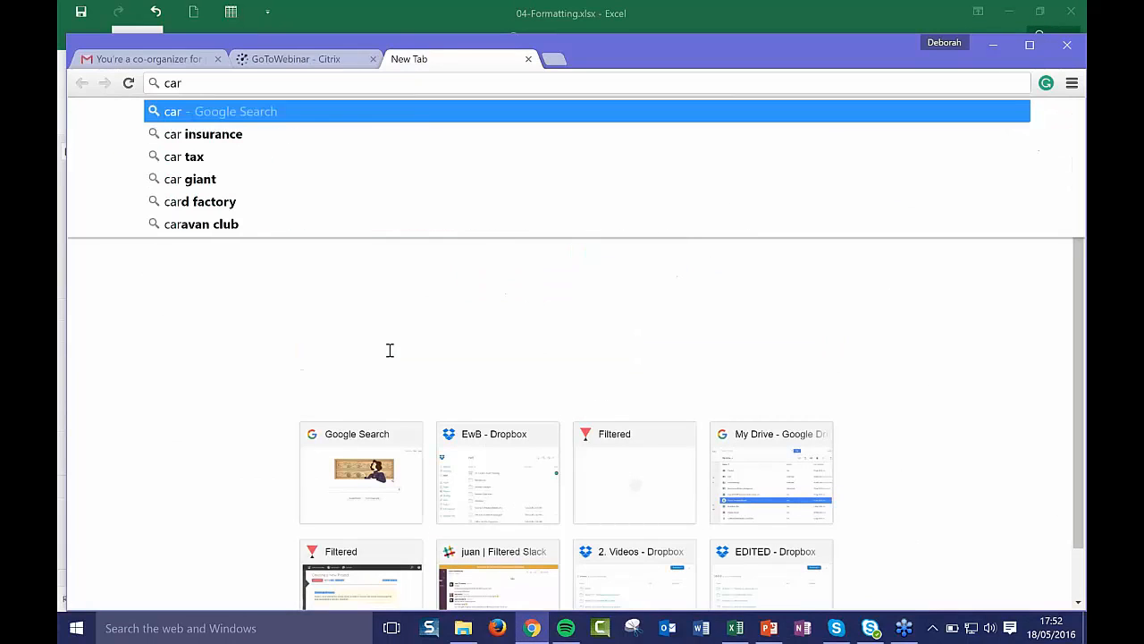
{"action": "type", "text": "at sym"}
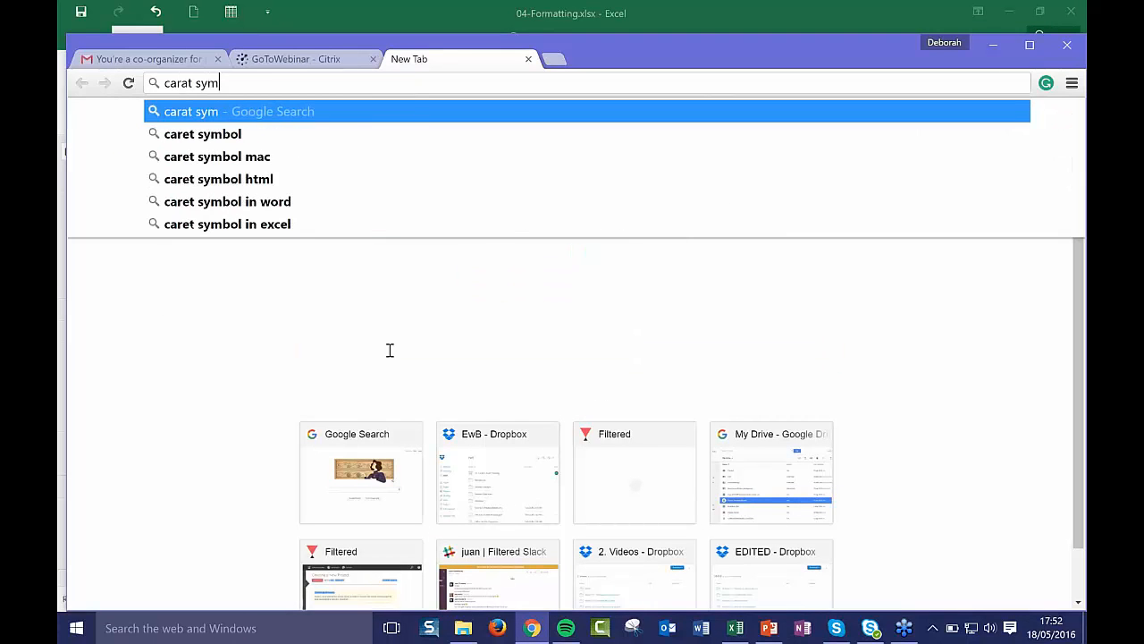
{"action": "type", "text": "bol excel"}
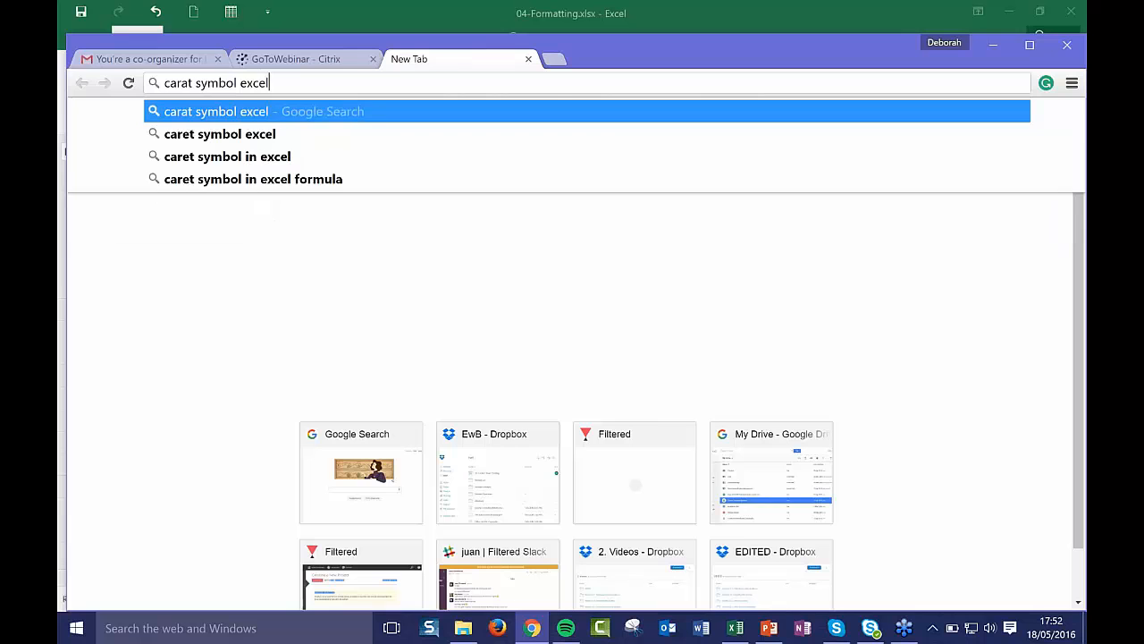
{"action": "key", "text": "Return"}
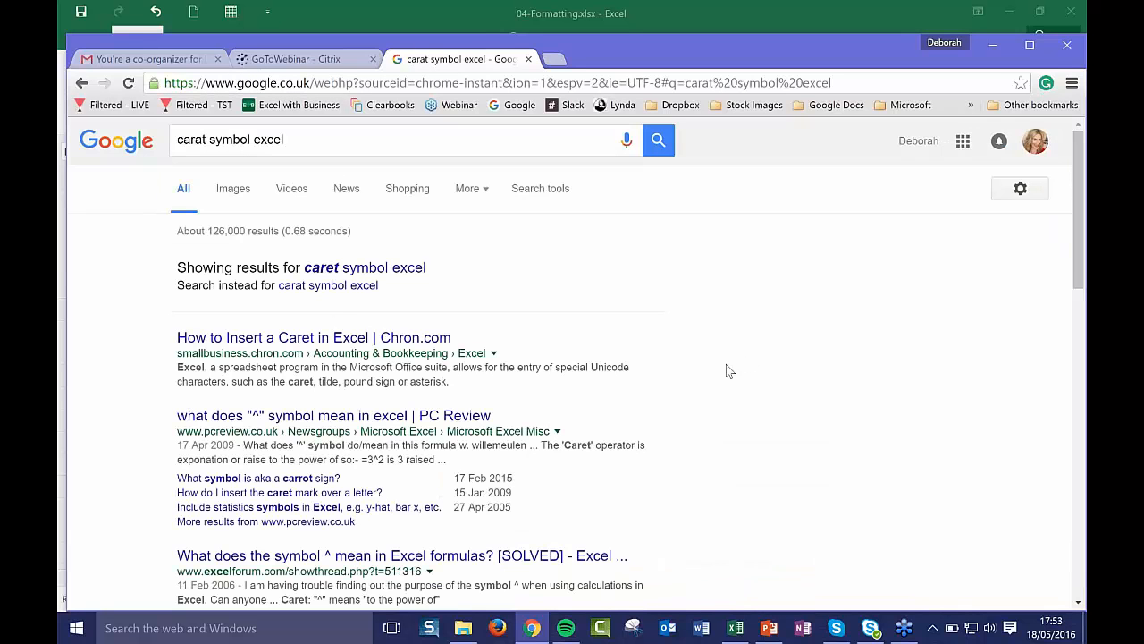
{"action": "scroll", "coordinate": [729, 371], "scroll_direction": "down", "scroll_amount": 1}
{"action": "scroll", "coordinate": [728, 371], "scroll_direction": "down", "scroll_amount": 2}
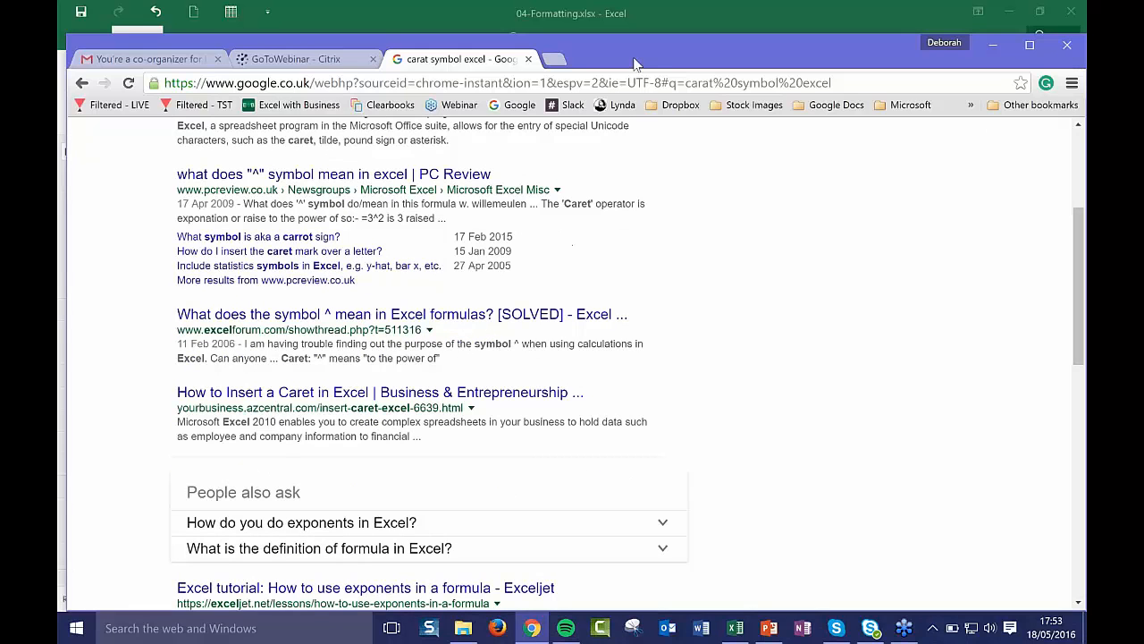
Minimise the browser to return to 04-Formatting.xlsx and select the empty cell F20 in the Active Customers row of the Fonts sheet
{"action": "left_click_drag", "start_coordinate": [639, 45], "coordinate": [628, 39]}
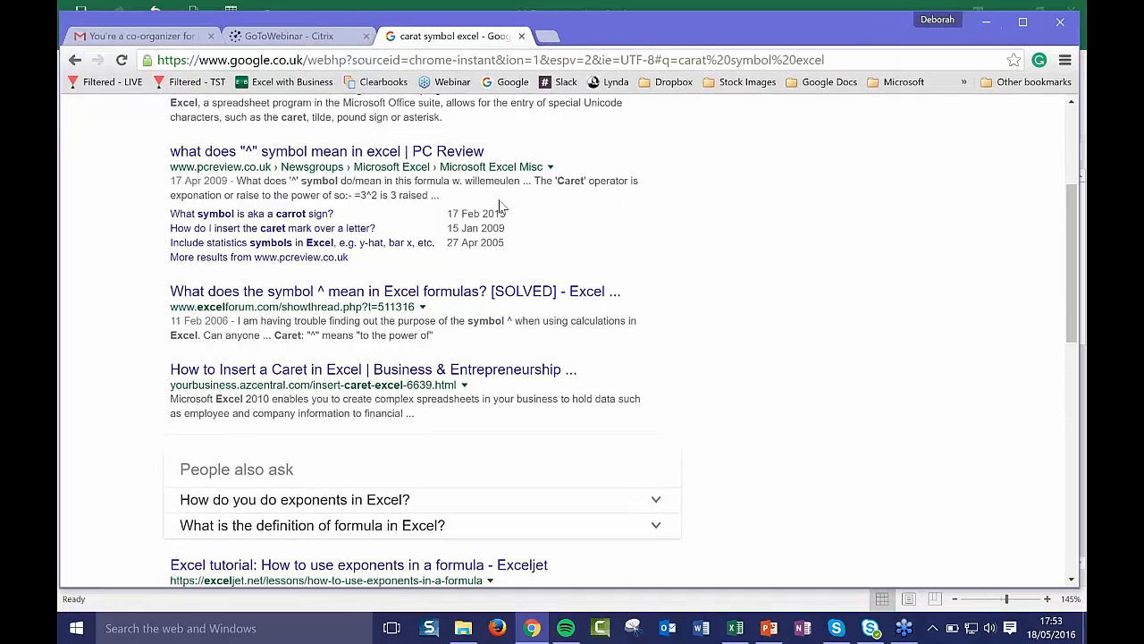
{"action": "left_click", "coordinate": [987, 25]}
{"action": "left_click", "coordinate": [764, 399]}
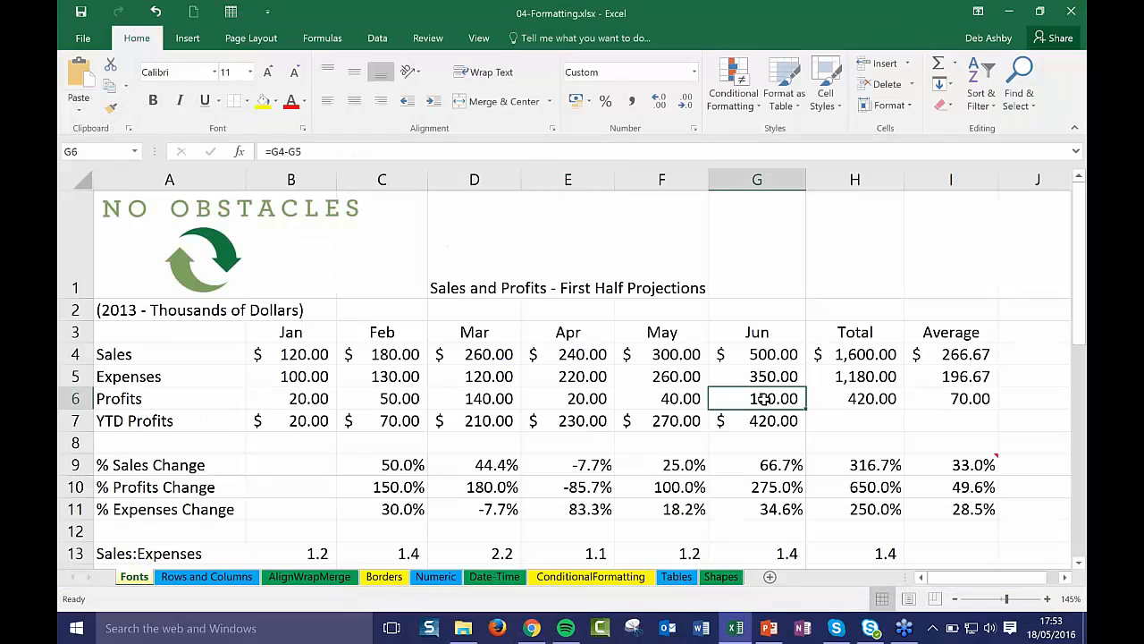
{"action": "scroll", "coordinate": [764, 400], "scroll_direction": "down", "scroll_amount": 5}
{"action": "scroll", "coordinate": [596, 390], "scroll_direction": "up", "scroll_amount": 2}
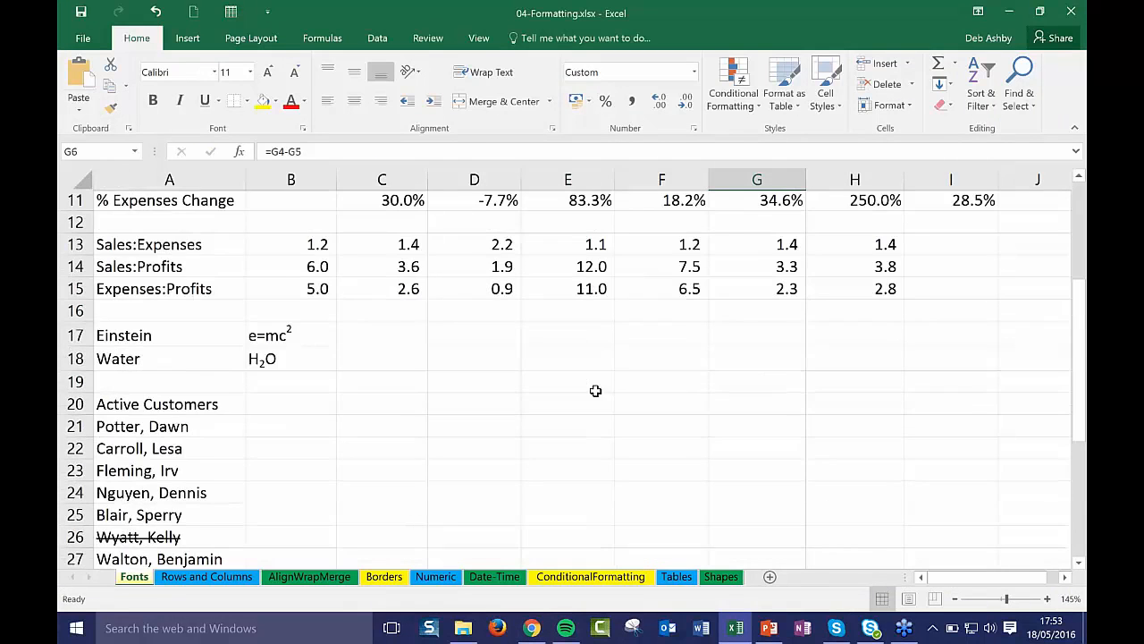
{"action": "left_click", "coordinate": [656, 383]}
{"action": "left_click", "coordinate": [654, 409]}
{"action": "left_click", "coordinate": [641, 428]}
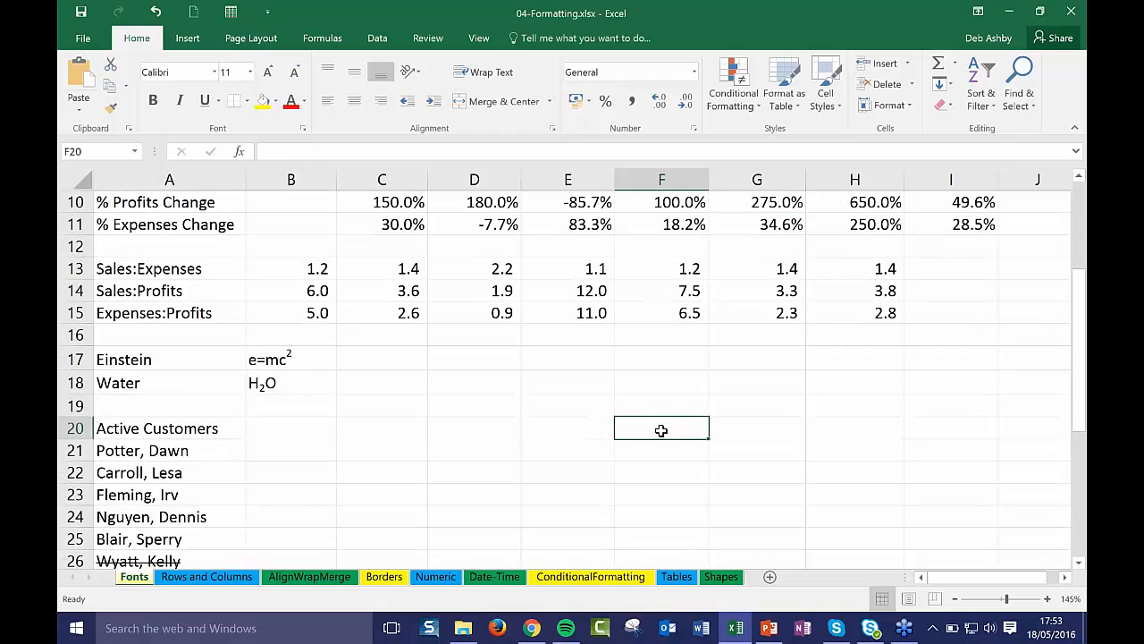
{"action": "left_click", "coordinate": [656, 452]}
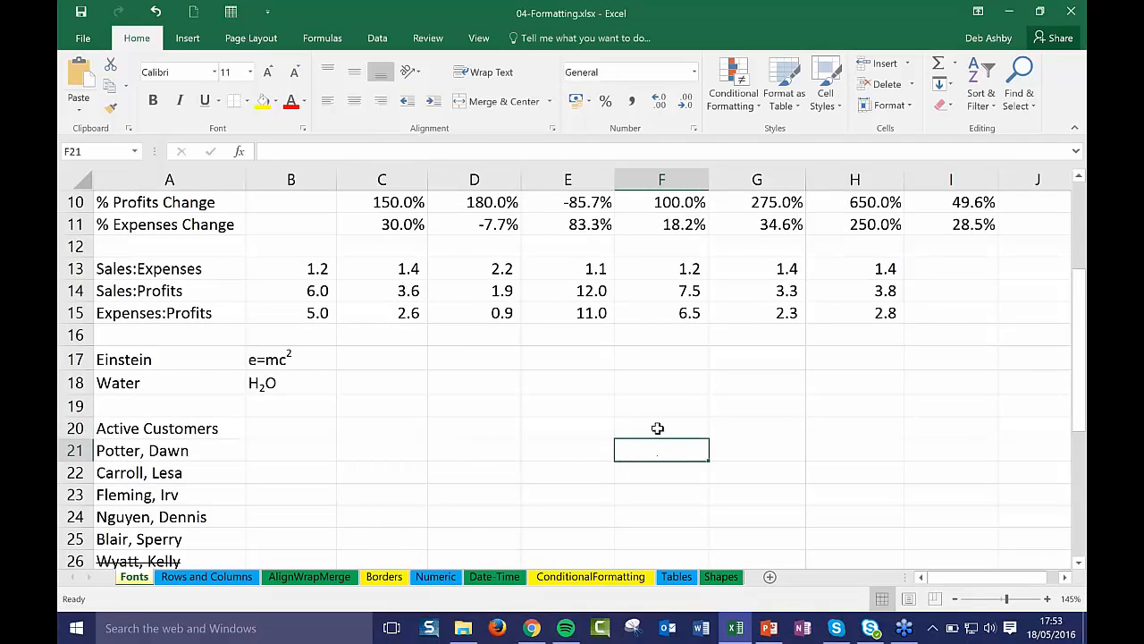
{"action": "left_click", "coordinate": [658, 428]}
{"action": "left_click", "coordinate": [671, 409]}
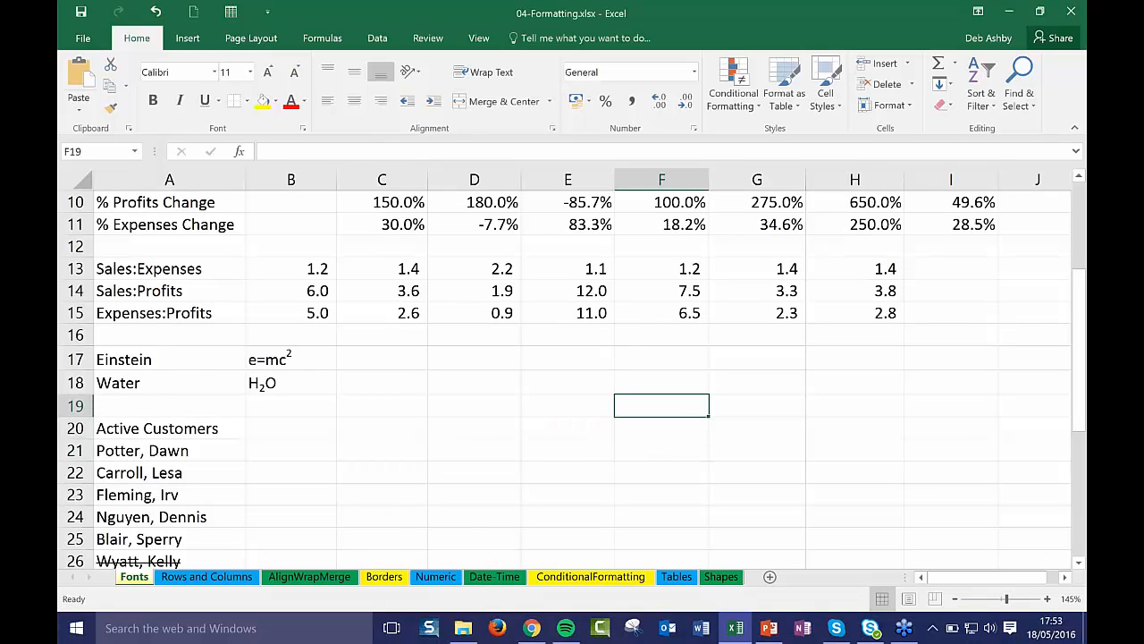
{"action": "left_click", "coordinate": [672, 388]}
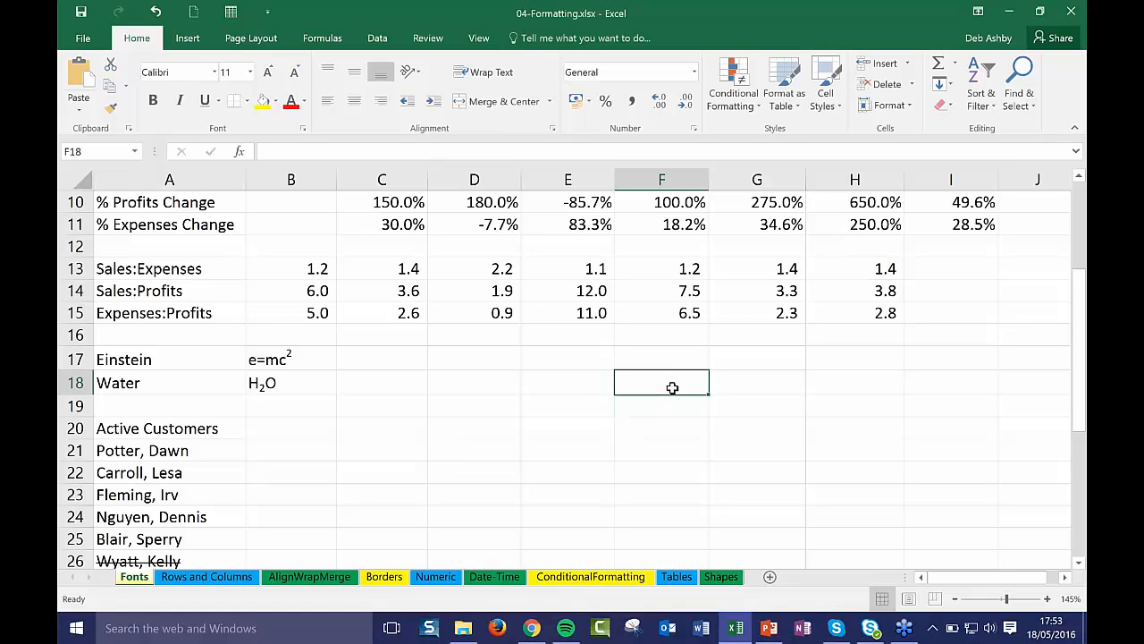
{"action": "left_click", "coordinate": [671, 357]}
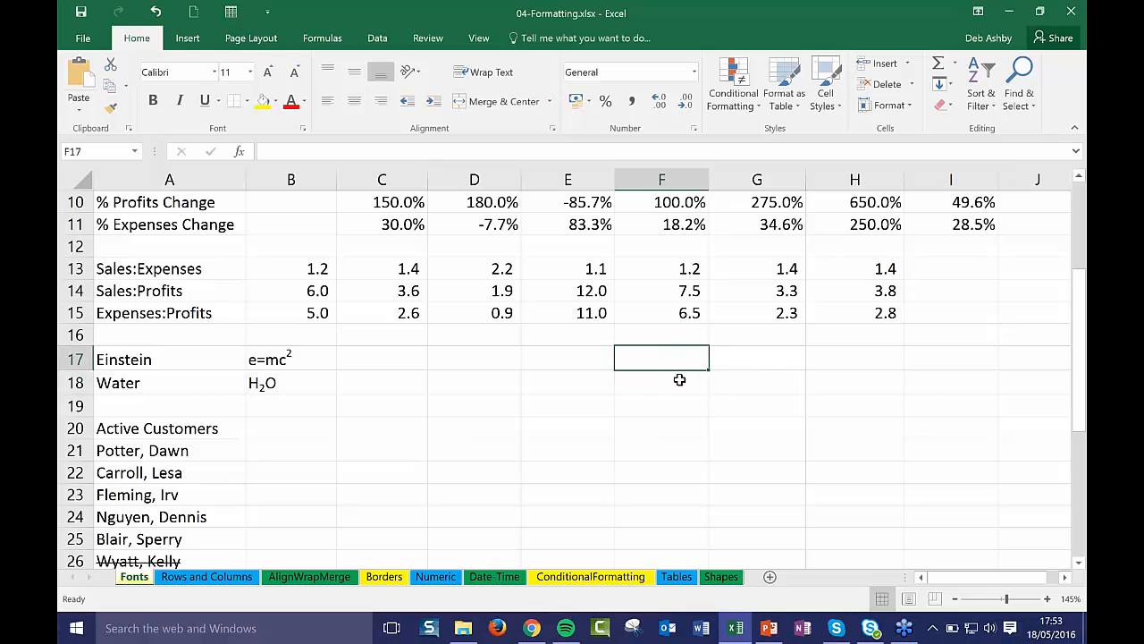
{"action": "scroll", "coordinate": [679, 380], "scroll_direction": "up", "scroll_amount": 3}
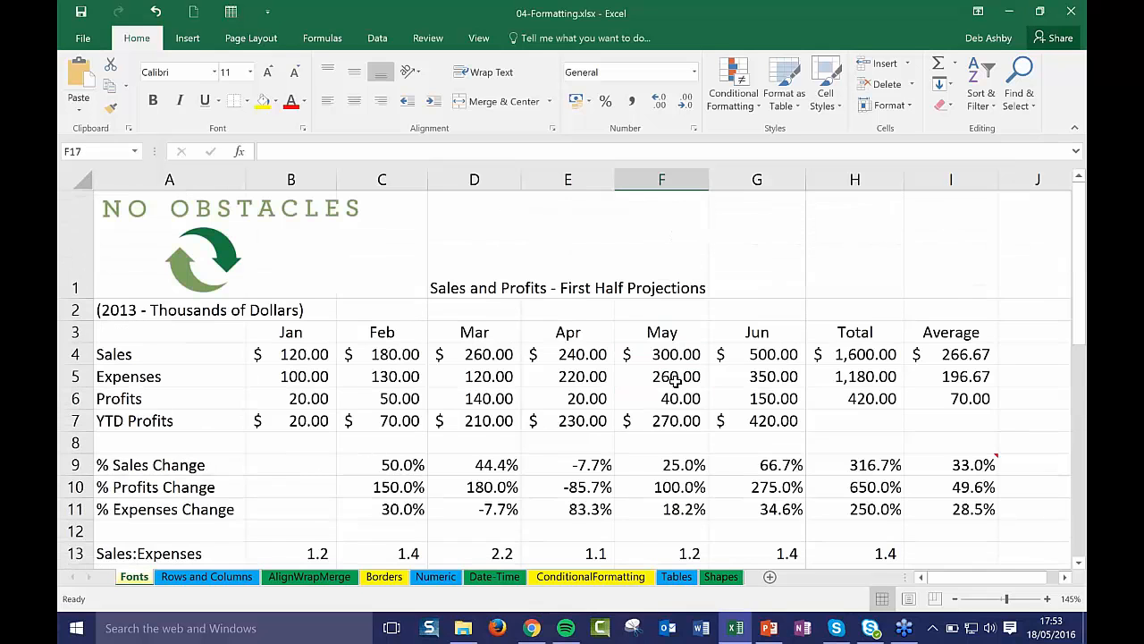
{"action": "scroll", "coordinate": [677, 383], "scroll_direction": "down", "scroll_amount": 5}
{"action": "left_click", "coordinate": [600, 322]}
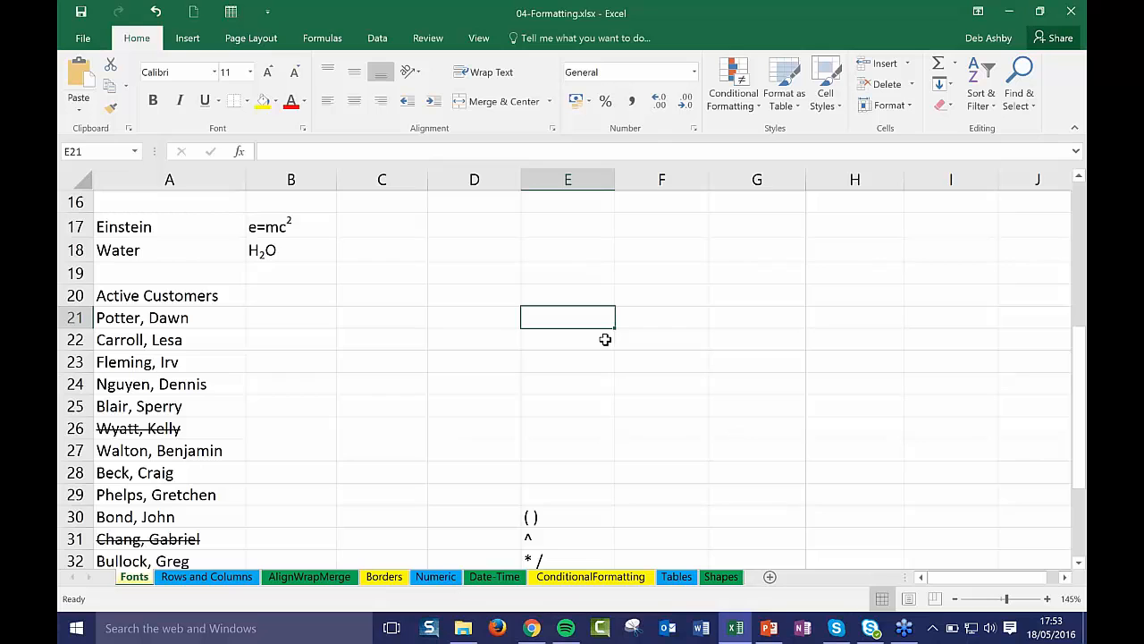
{"action": "left_click", "coordinate": [736, 302]}
{"action": "left_click", "coordinate": [447, 319]}
{"action": "left_click", "coordinate": [375, 385]}
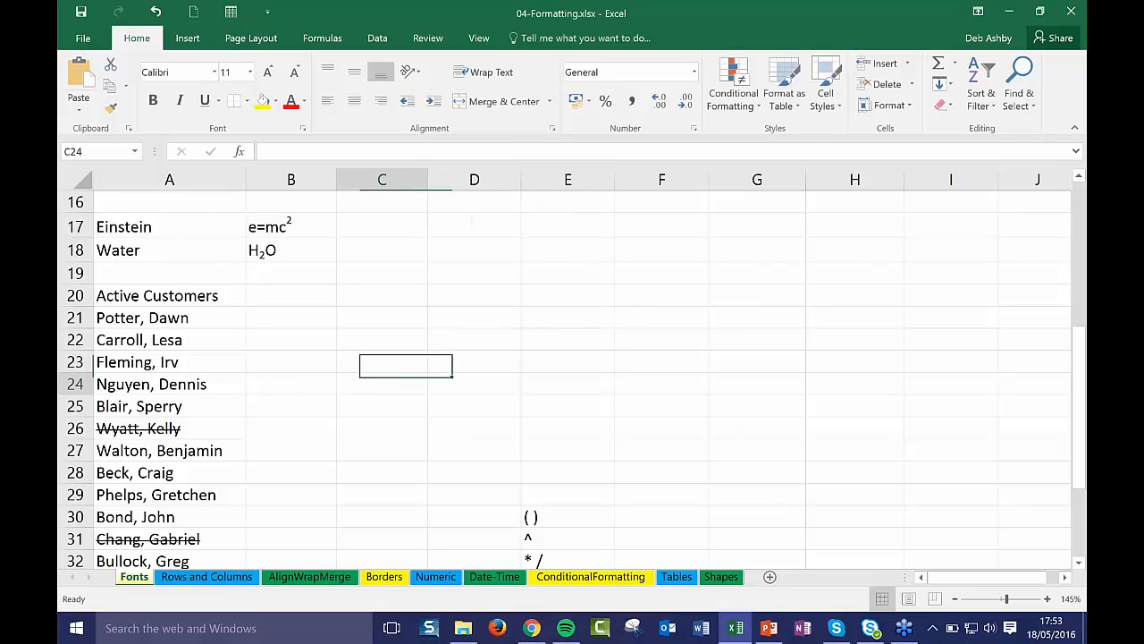
{"action": "left_click", "coordinate": [575, 448]}
Review the bracket, caret and multiply/divide operators in cells E30 to E32, and switch to the Rows and Columns sheet
{"action": "scroll", "coordinate": [575, 449], "scroll_direction": "down", "scroll_amount": 3}
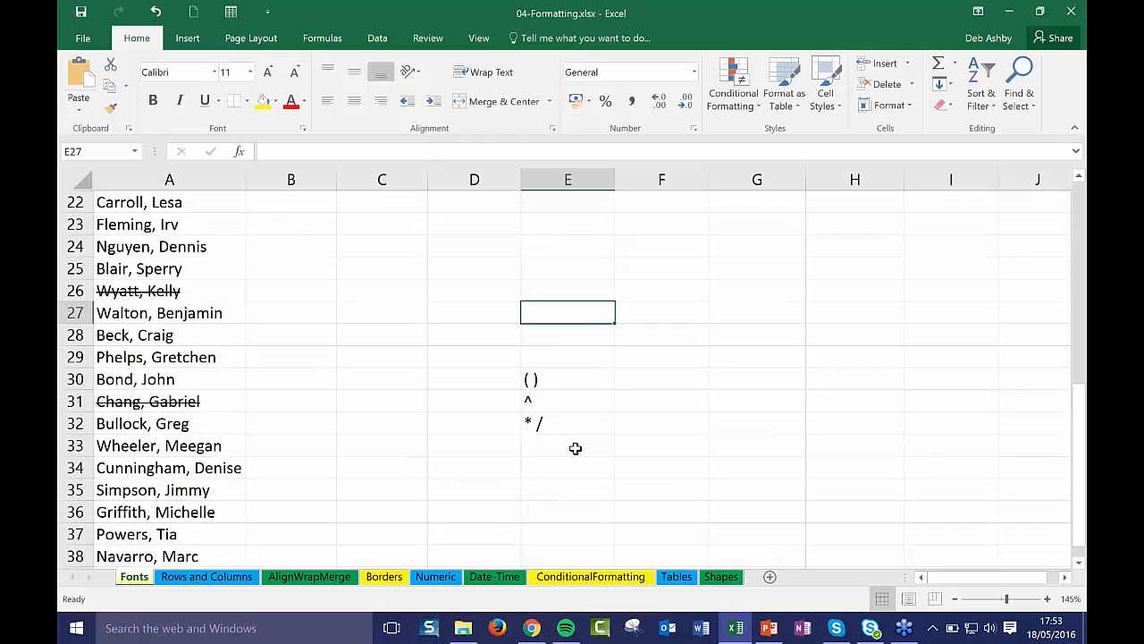
{"action": "scroll", "coordinate": [571, 379], "scroll_direction": "up", "scroll_amount": 1}
{"action": "left_click", "coordinate": [571, 379]}
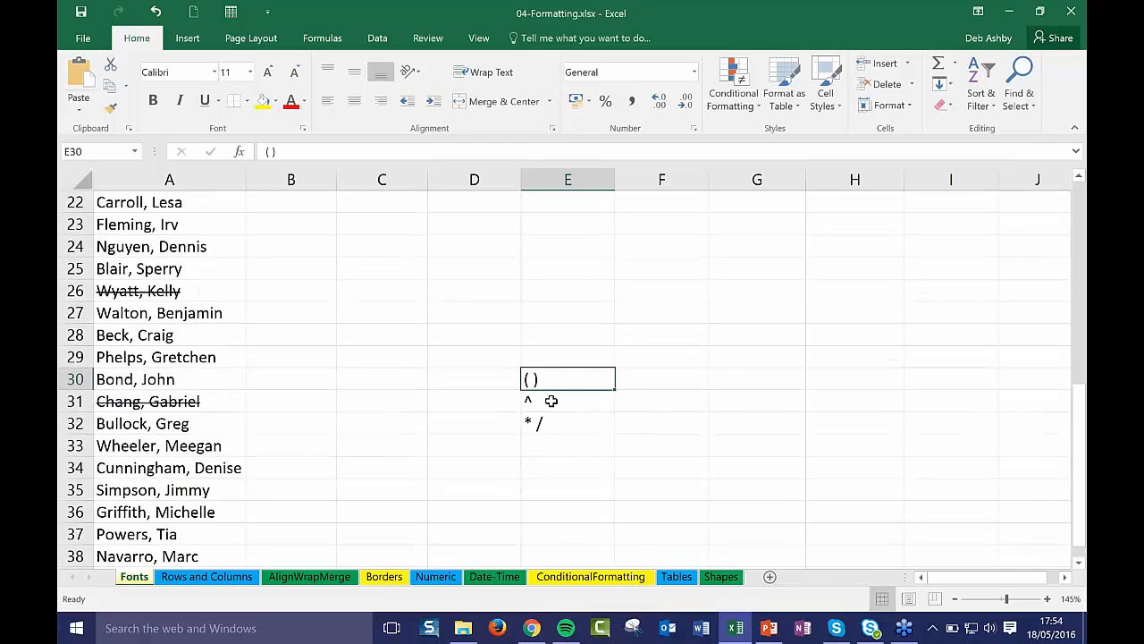
{"action": "left_click", "coordinate": [549, 398]}
{"action": "left_click", "coordinate": [581, 429]}
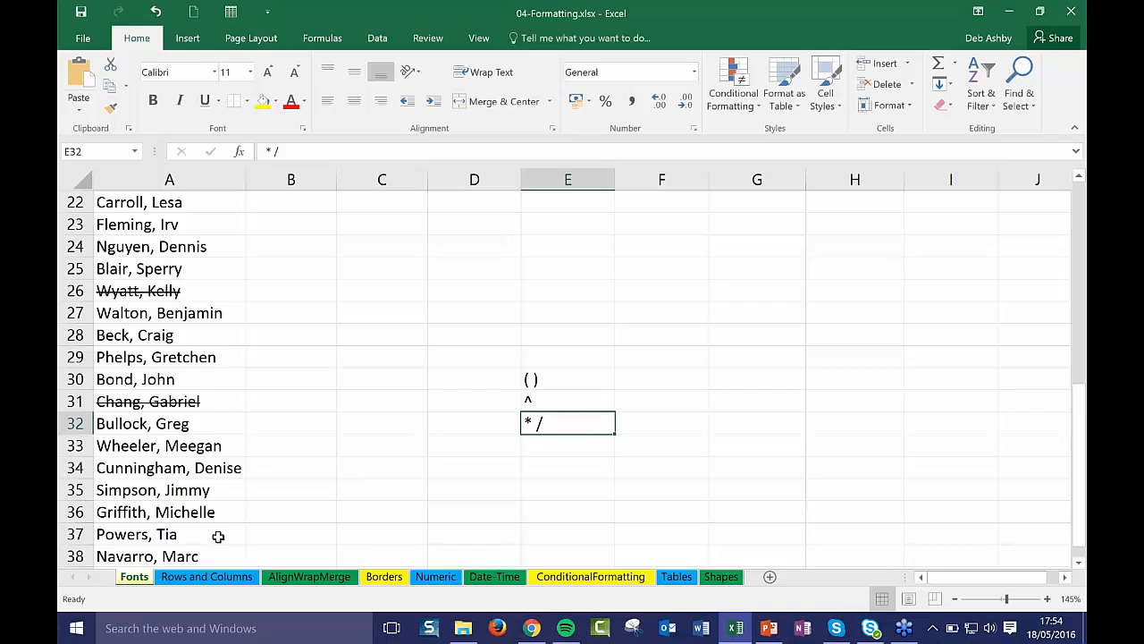
{"action": "left_click", "coordinate": [213, 582]}
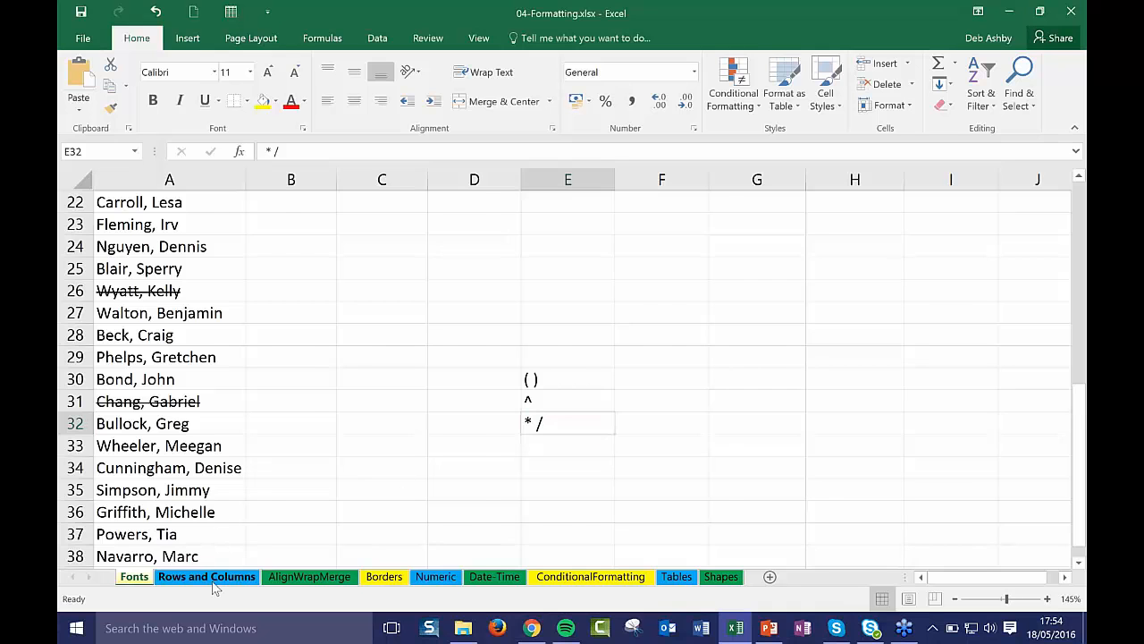